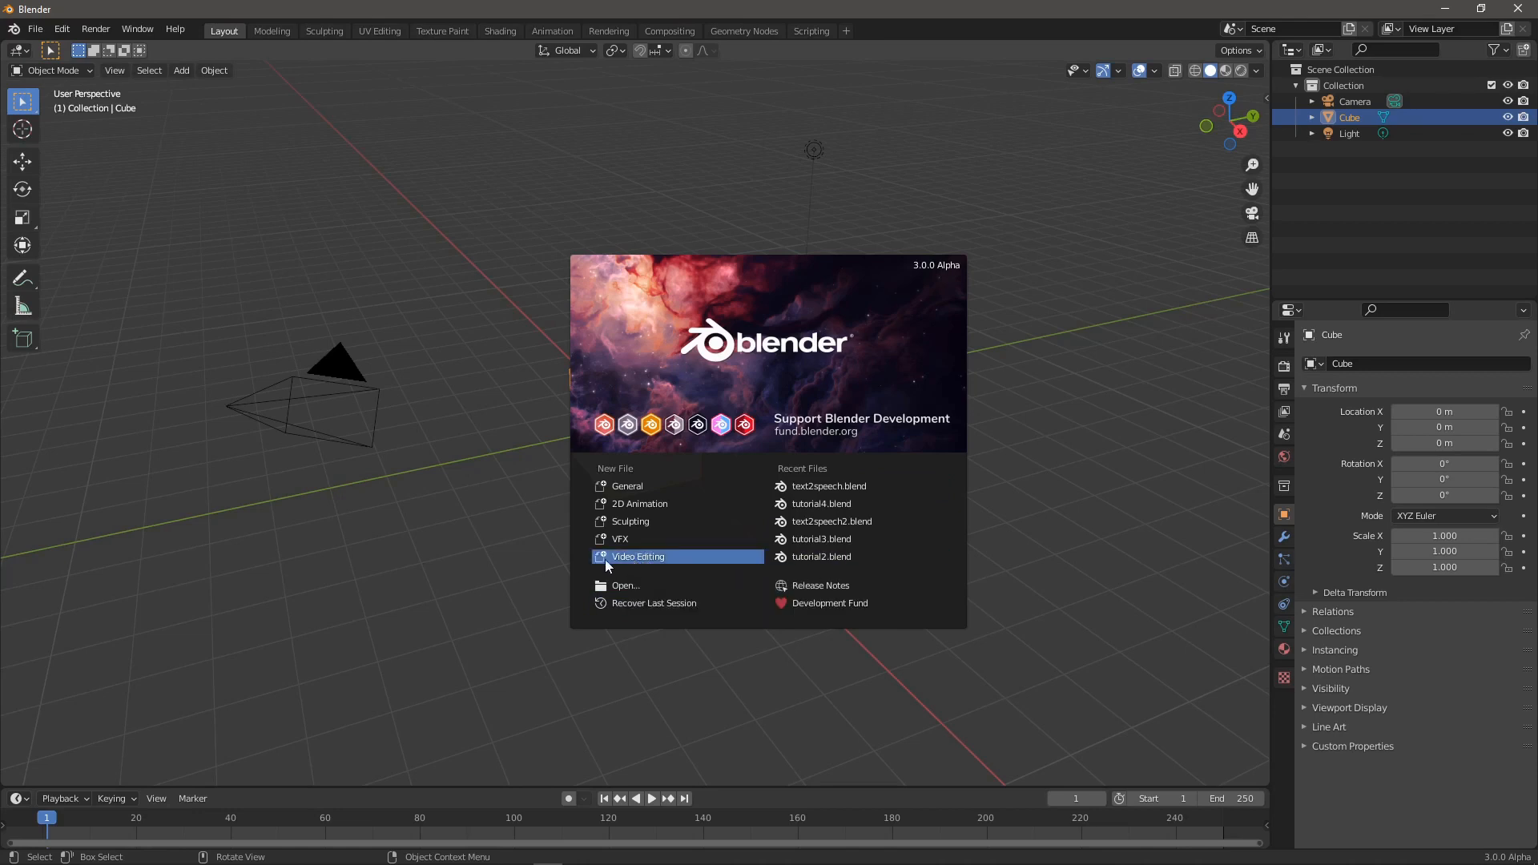
# - Create a new file from the Video Editing template
pyautogui.click(679, 558)
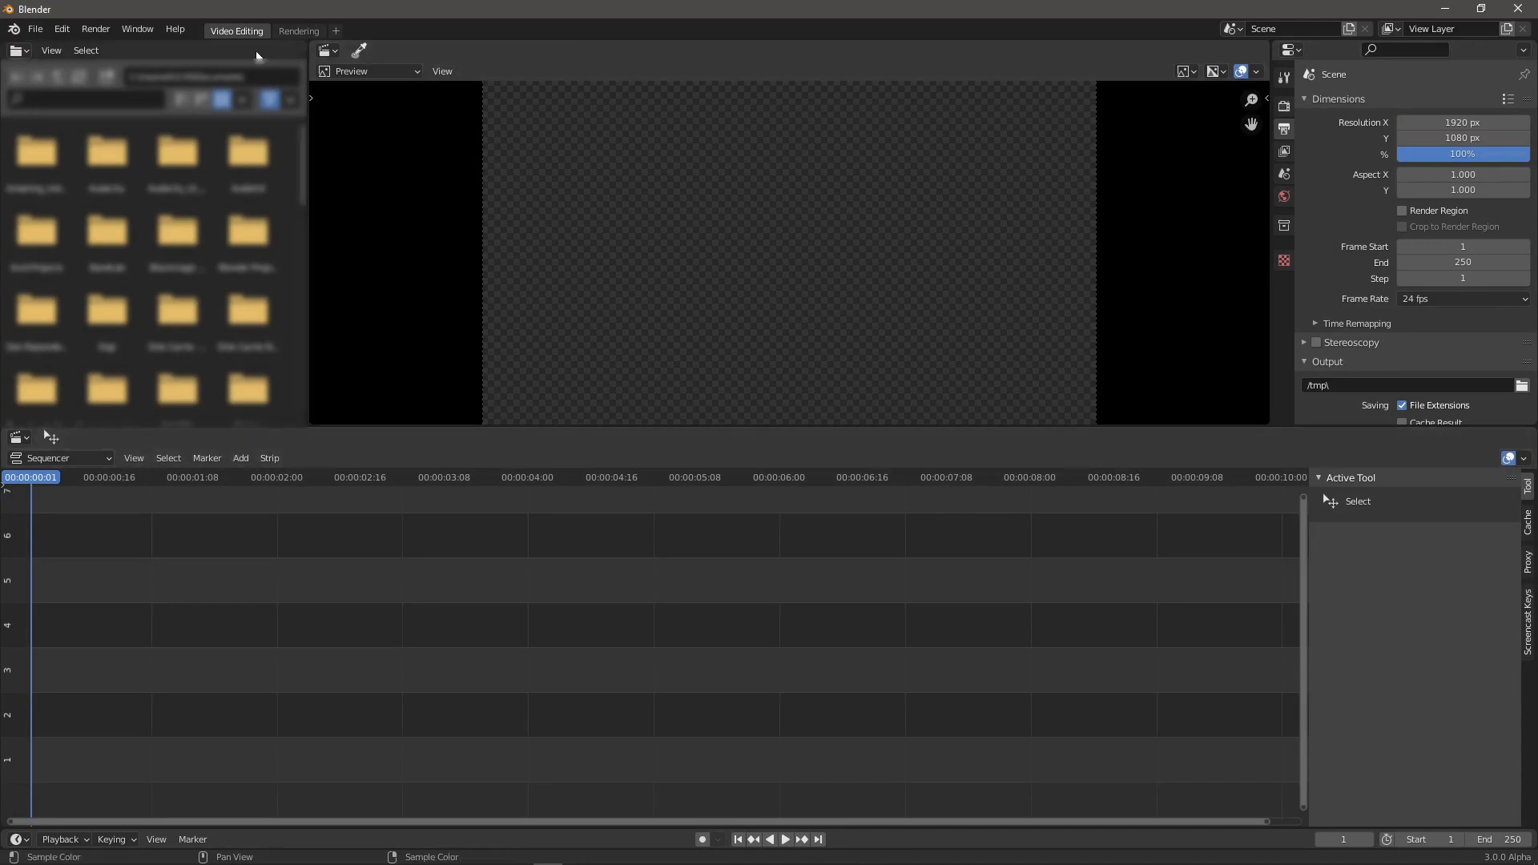
# - Examine the output settings in the Rendering workspace, including resolution, frame range and file format
pyautogui.click(298, 30)
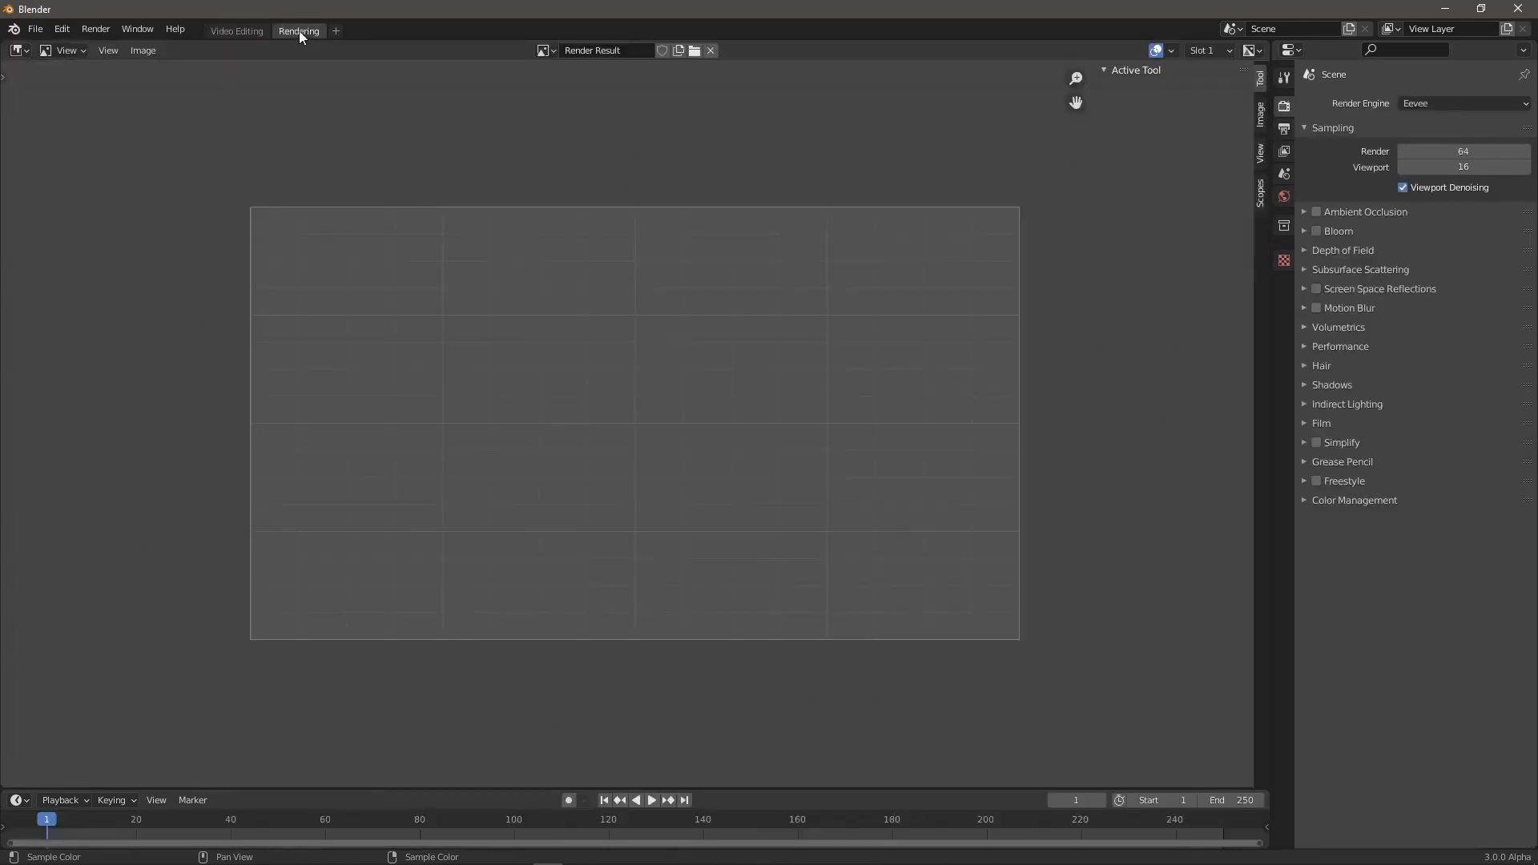
pyautogui.click(240, 31)
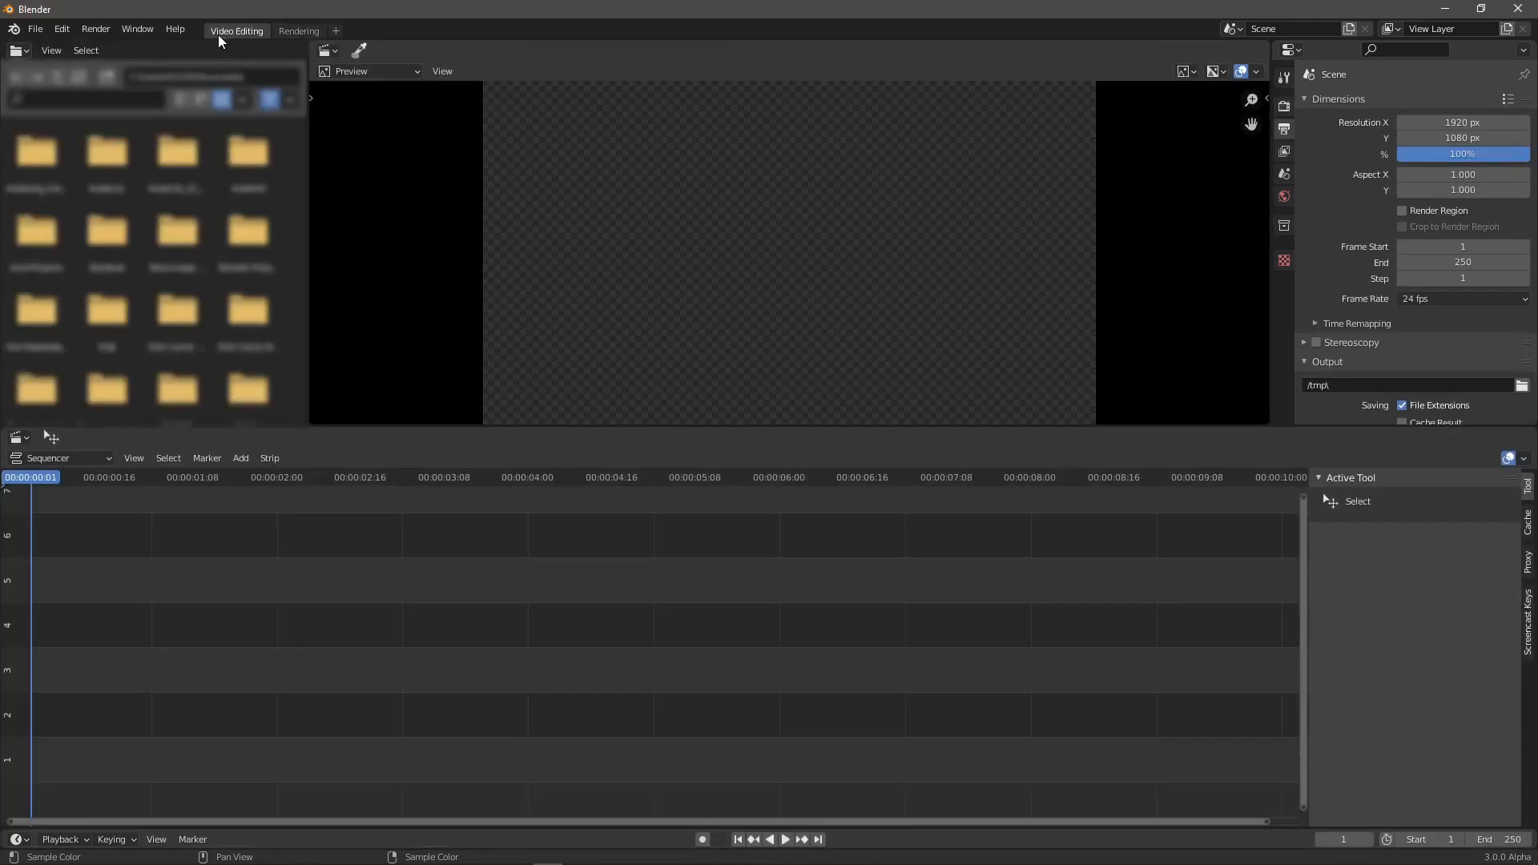
pyautogui.click(302, 31)
pyautogui.click(1287, 130)
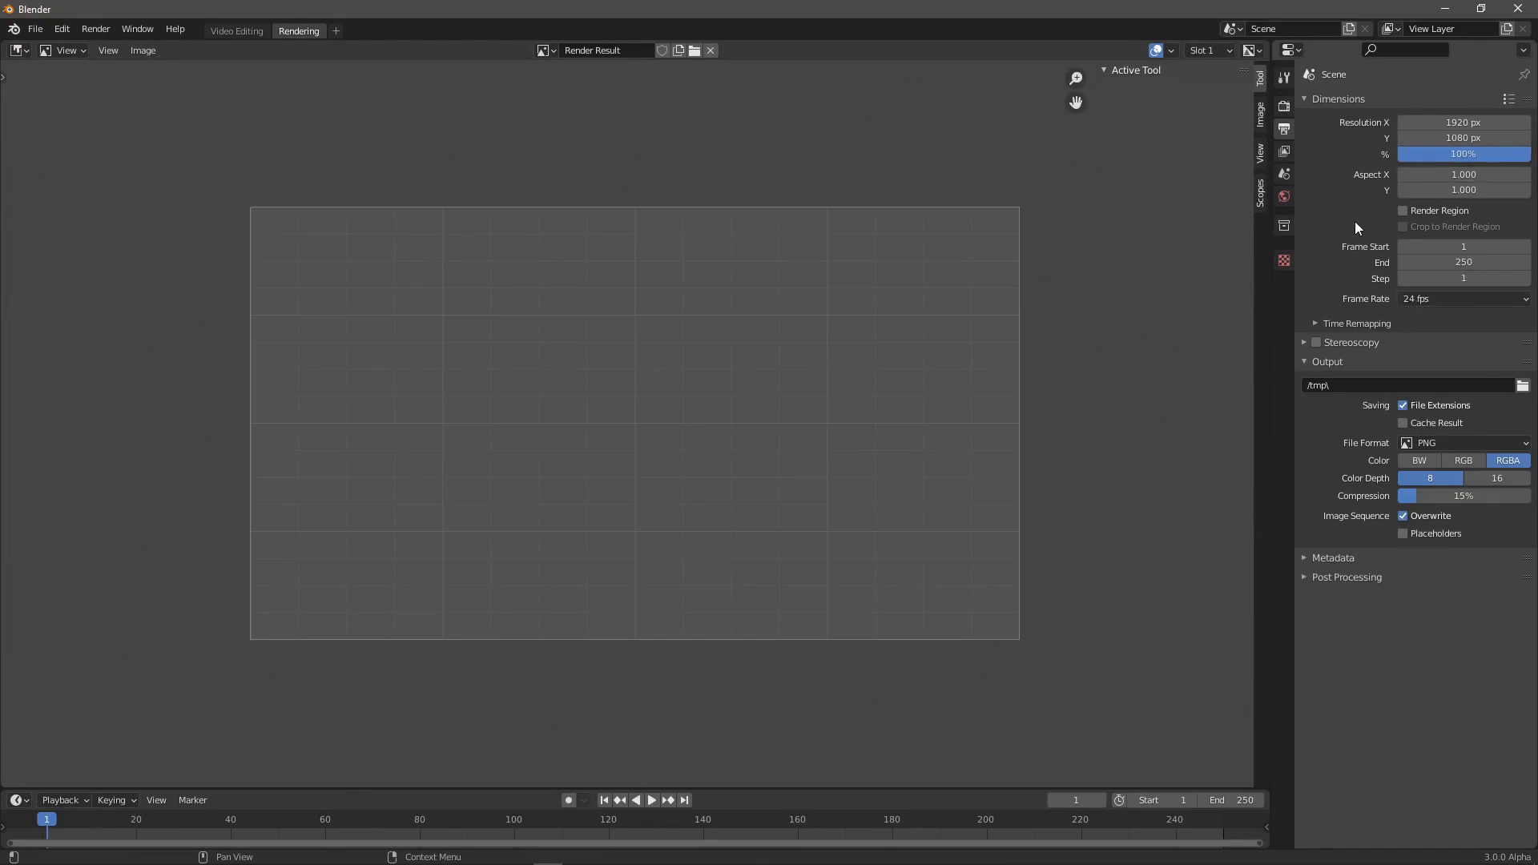
# - Return to the Video Editing workspace and close its Properties area by extending the preview over it
pyautogui.click(238, 32)
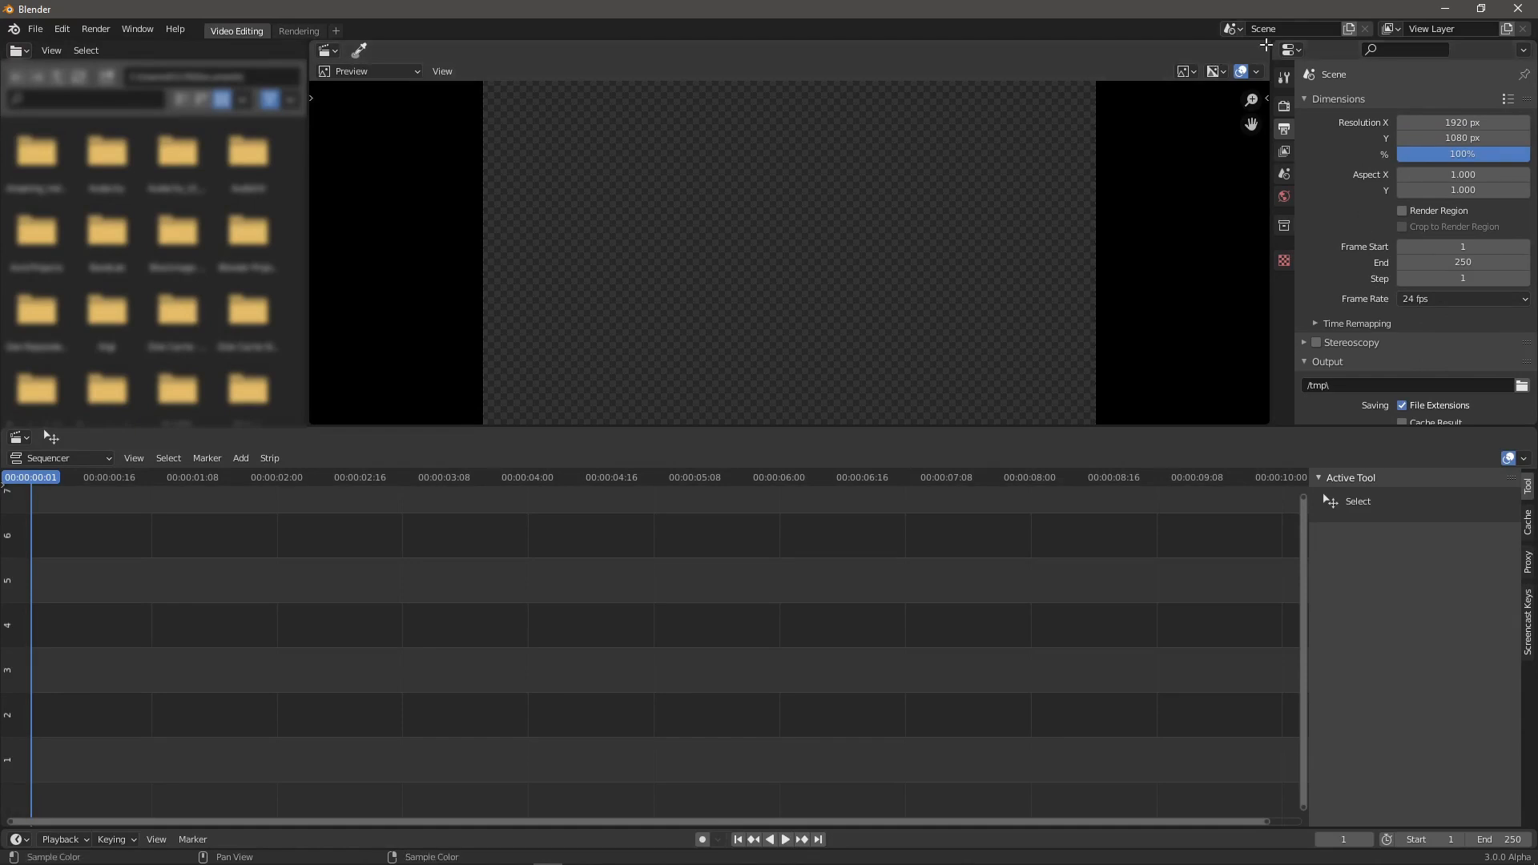
pyautogui.moveTo(1265, 40); pyautogui.dragTo(1342, 160)
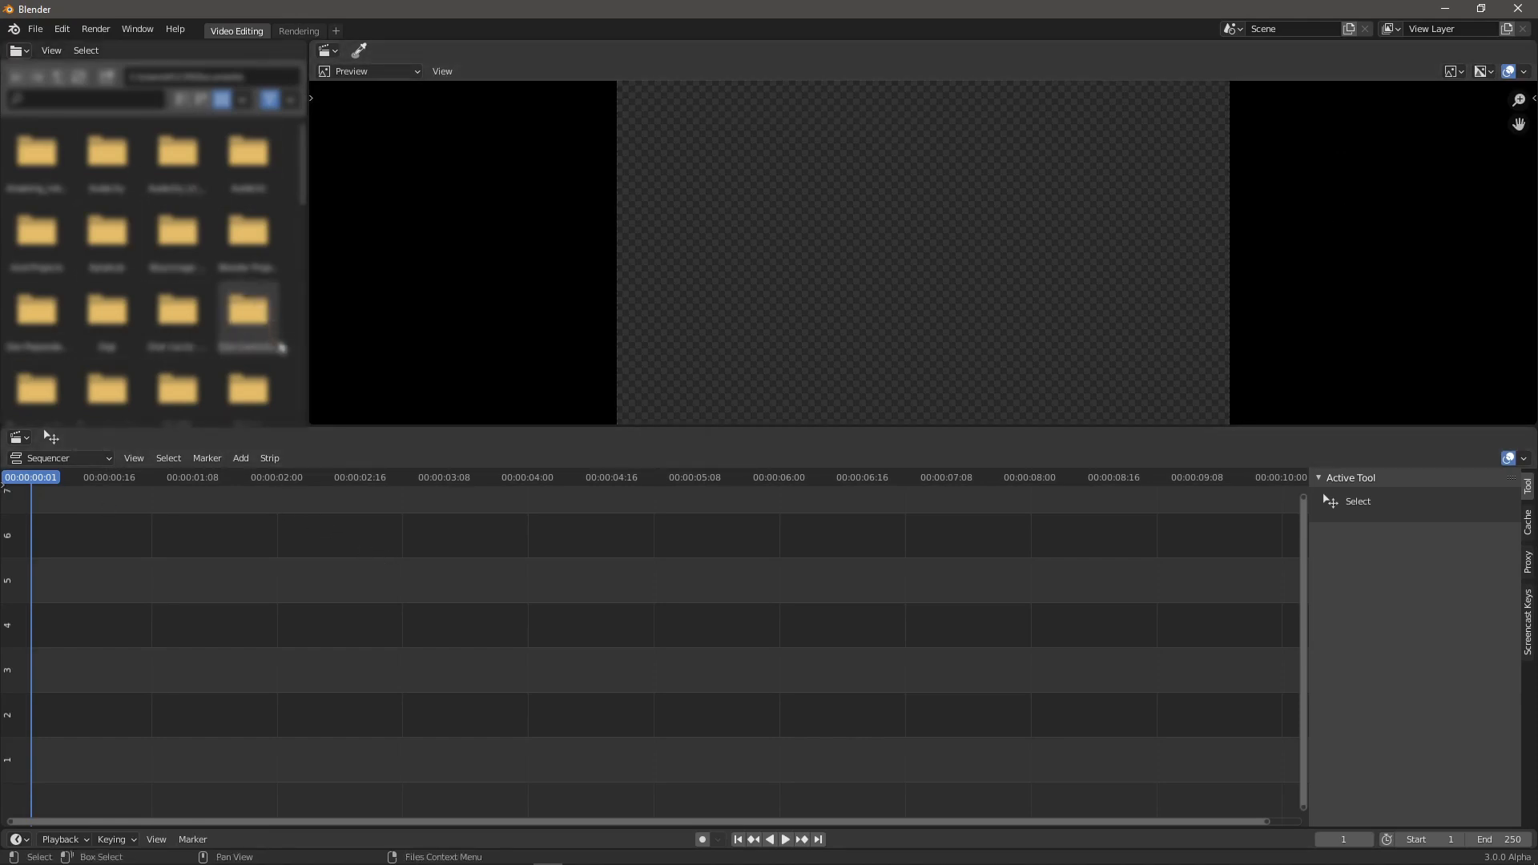
pyautogui.click(242, 460)
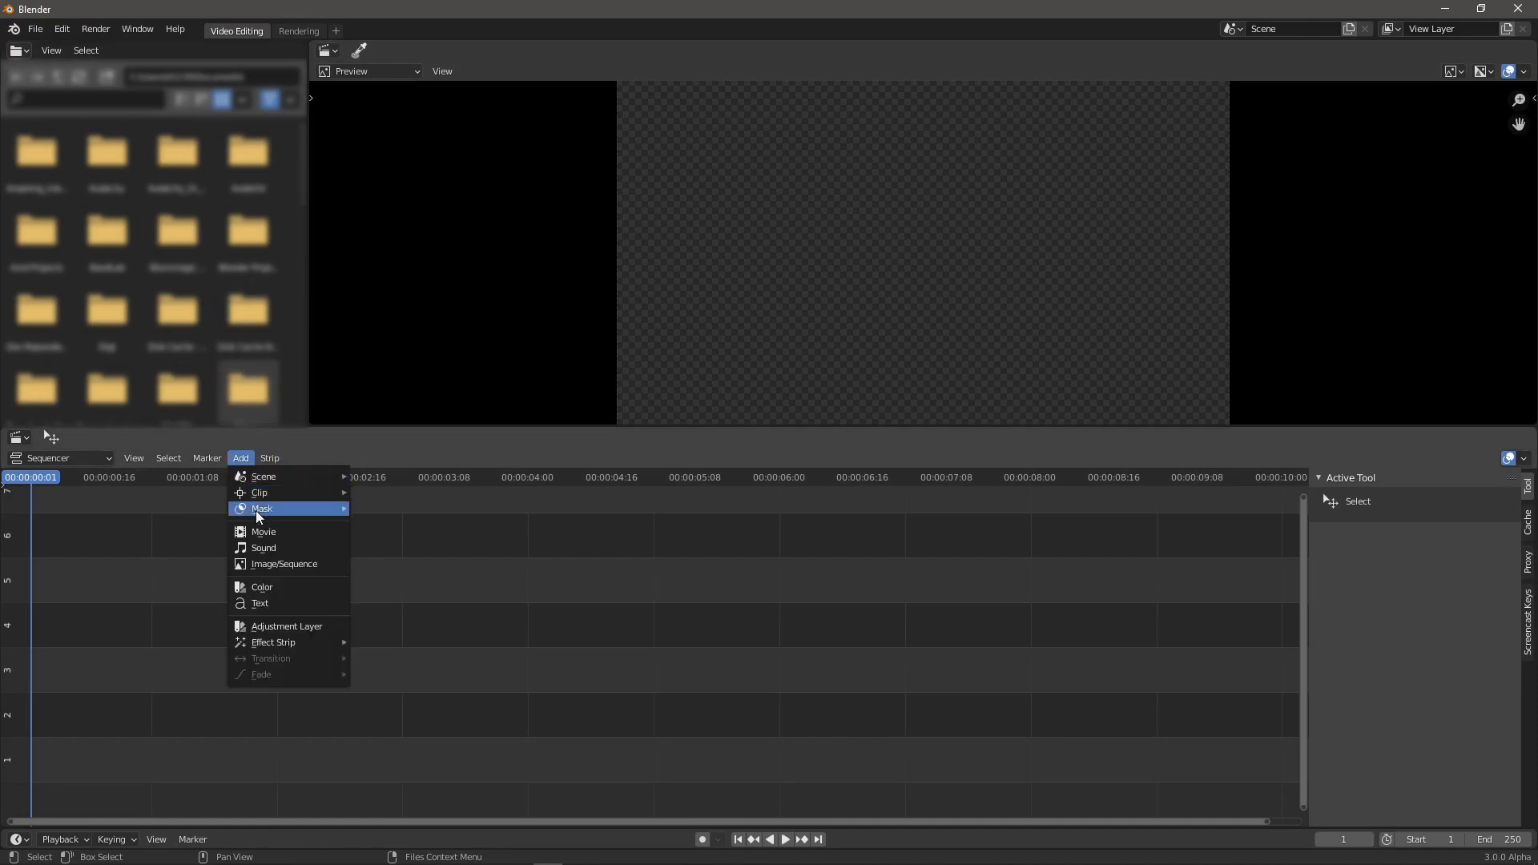
pyautogui.click(263, 533)
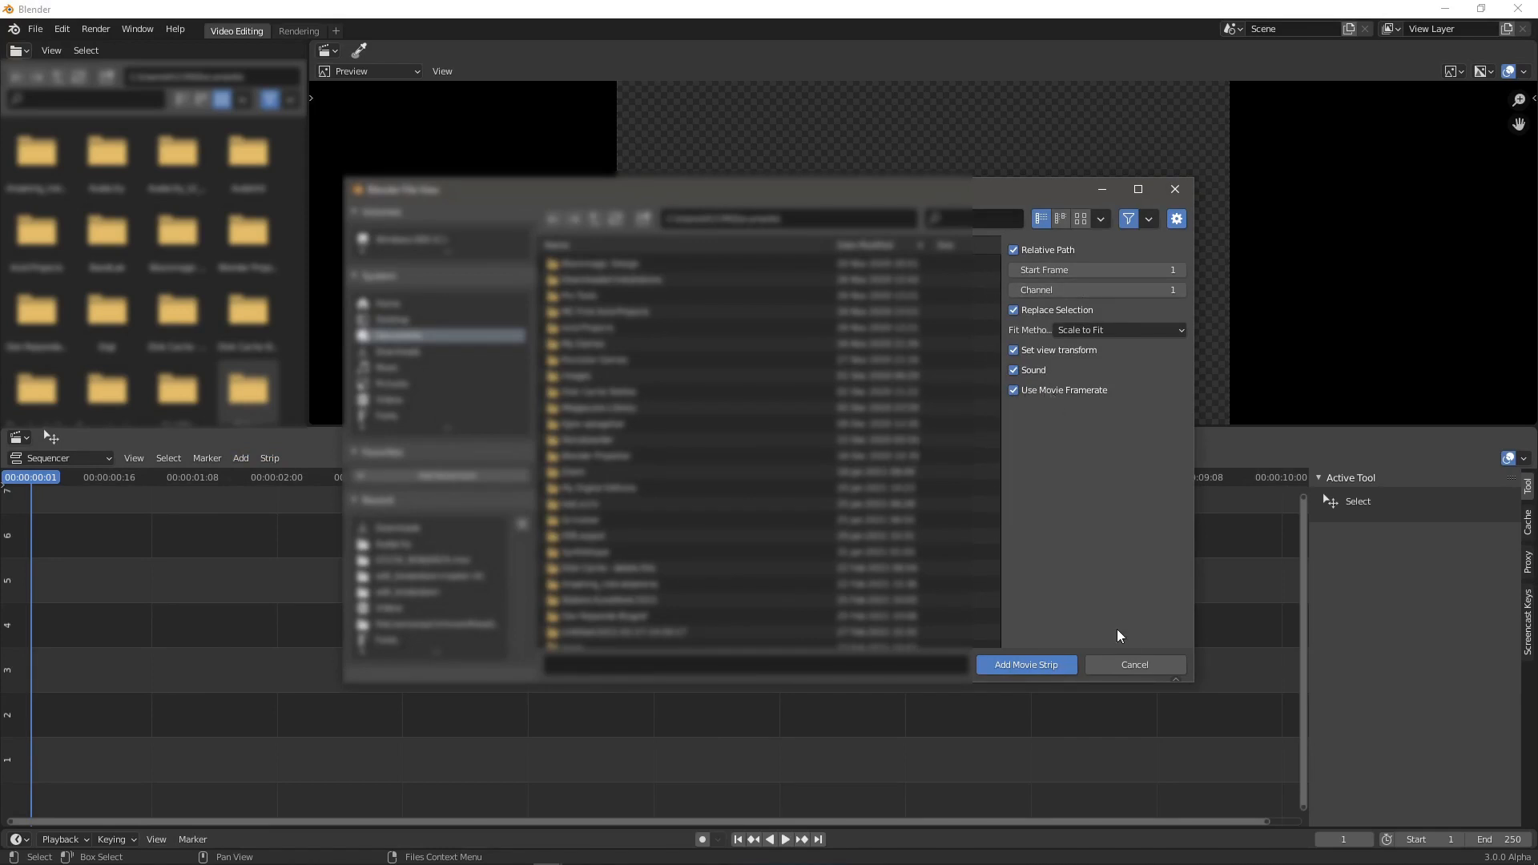
pyautogui.click(1138, 665)
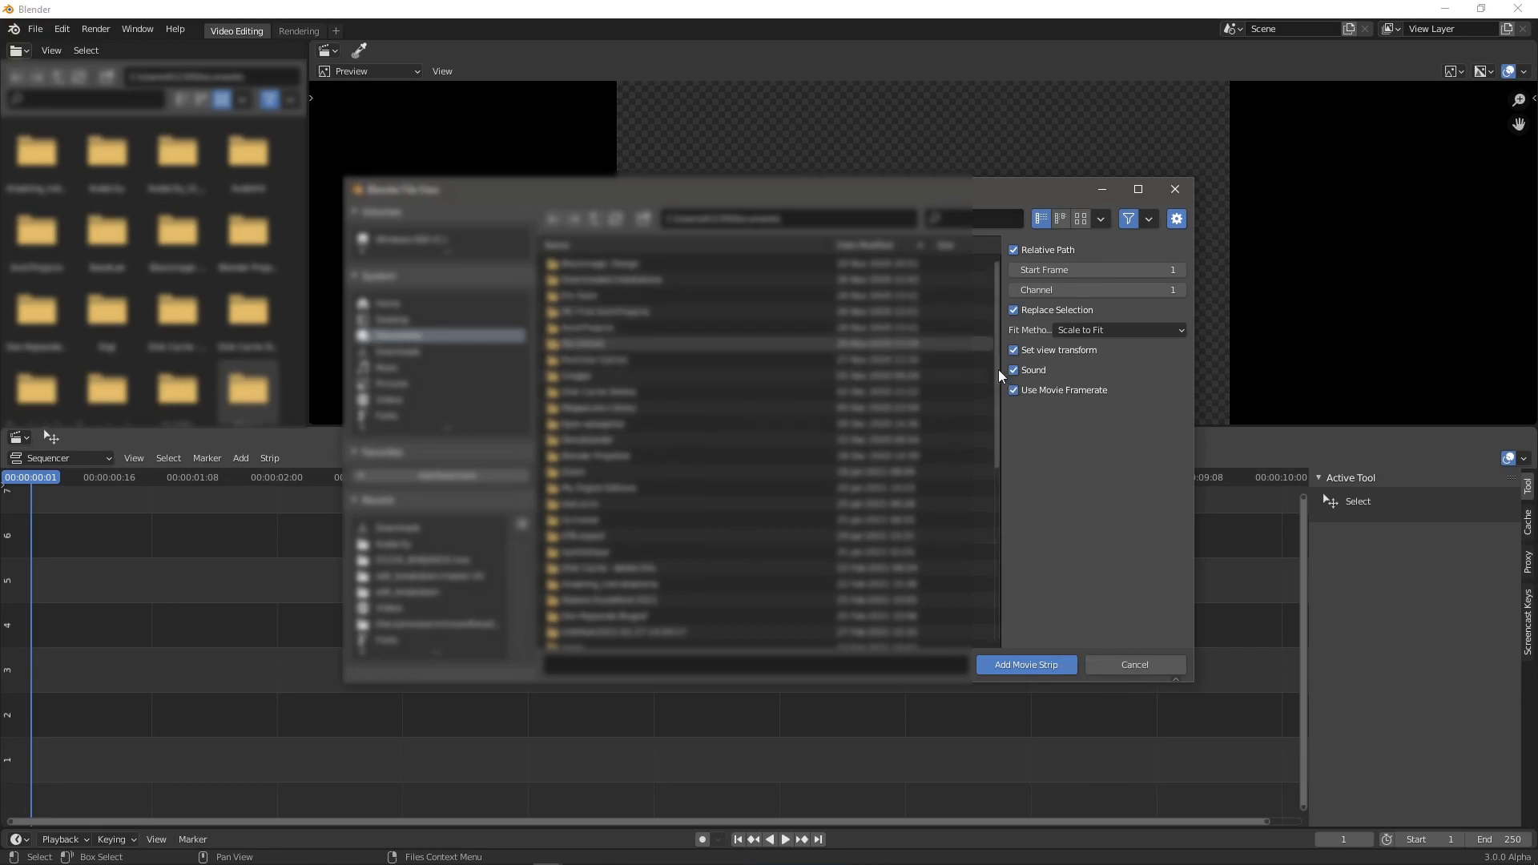
pyautogui.click(1150, 663)
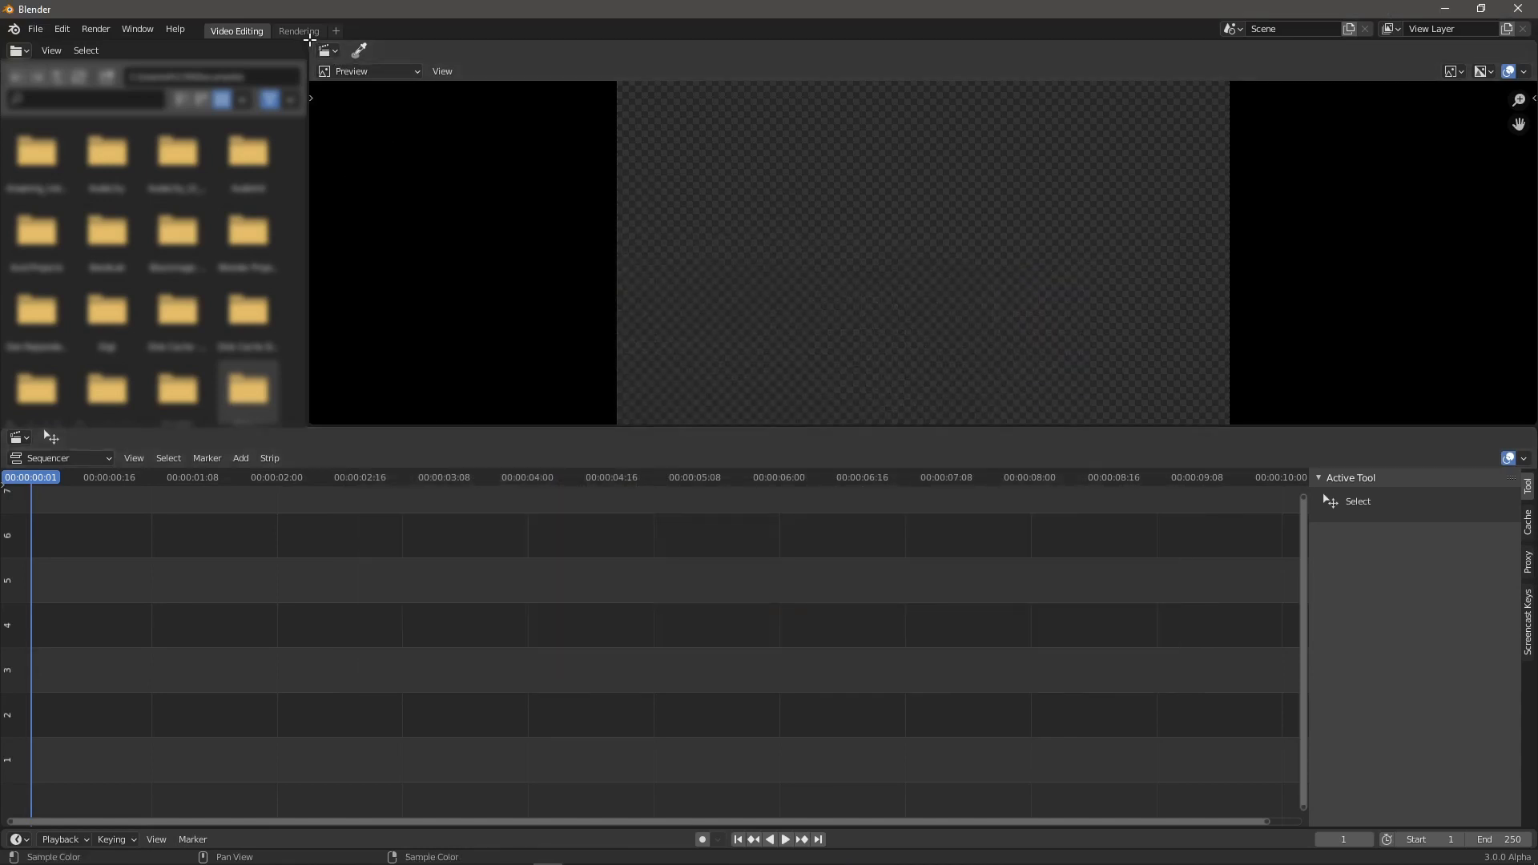
# - Close the file browser area by extending the preview over it
pyautogui.moveTo(309, 40); pyautogui.dragTo(256, 44)
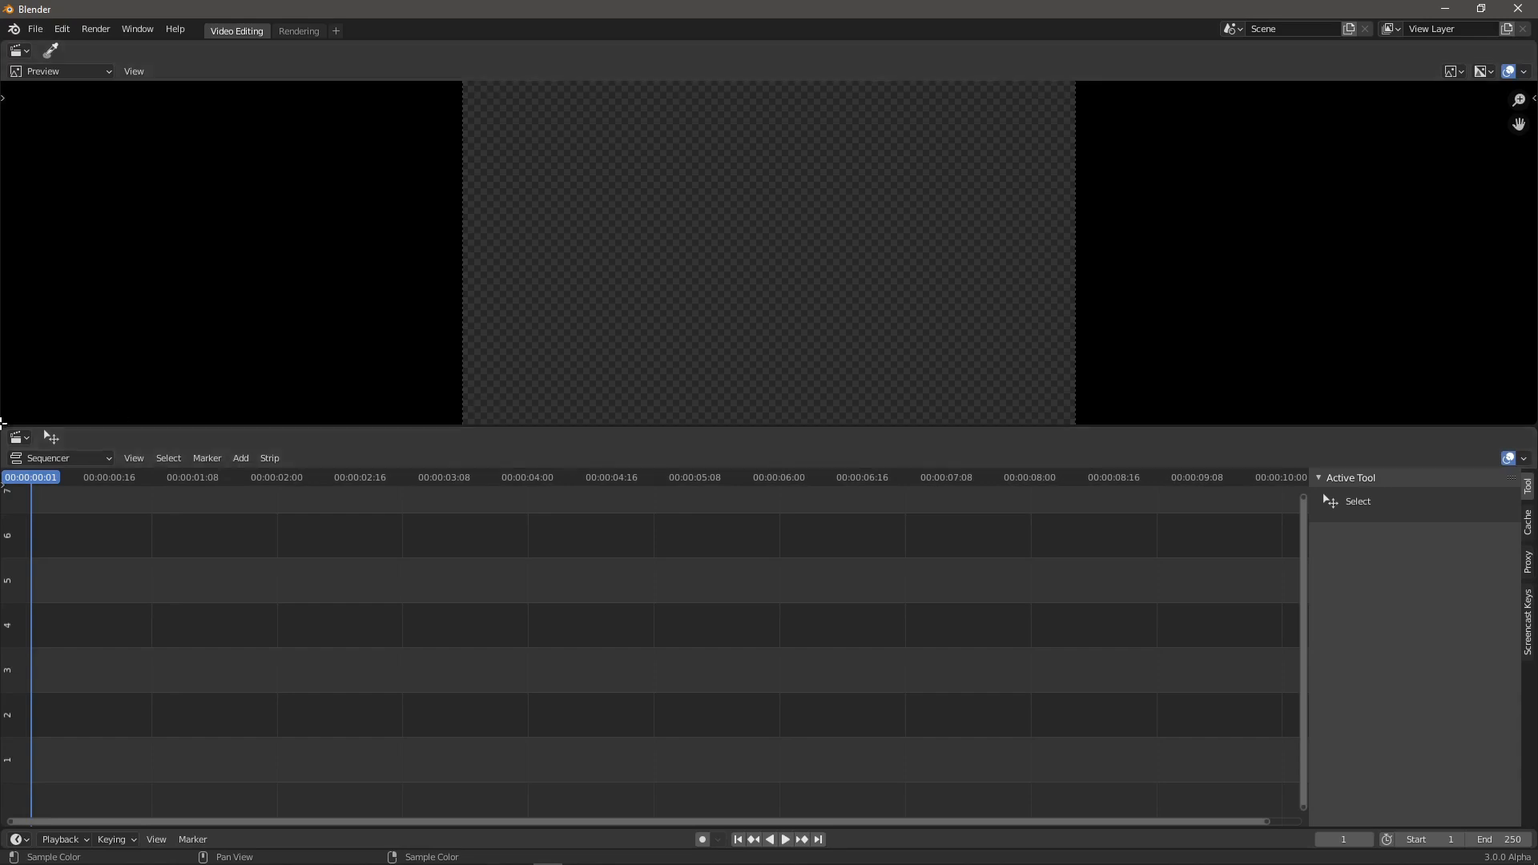
# - Reveal the sequencer's tools and try switching between the Blade and Select tools, ending on Select
pyautogui.click(4, 481)
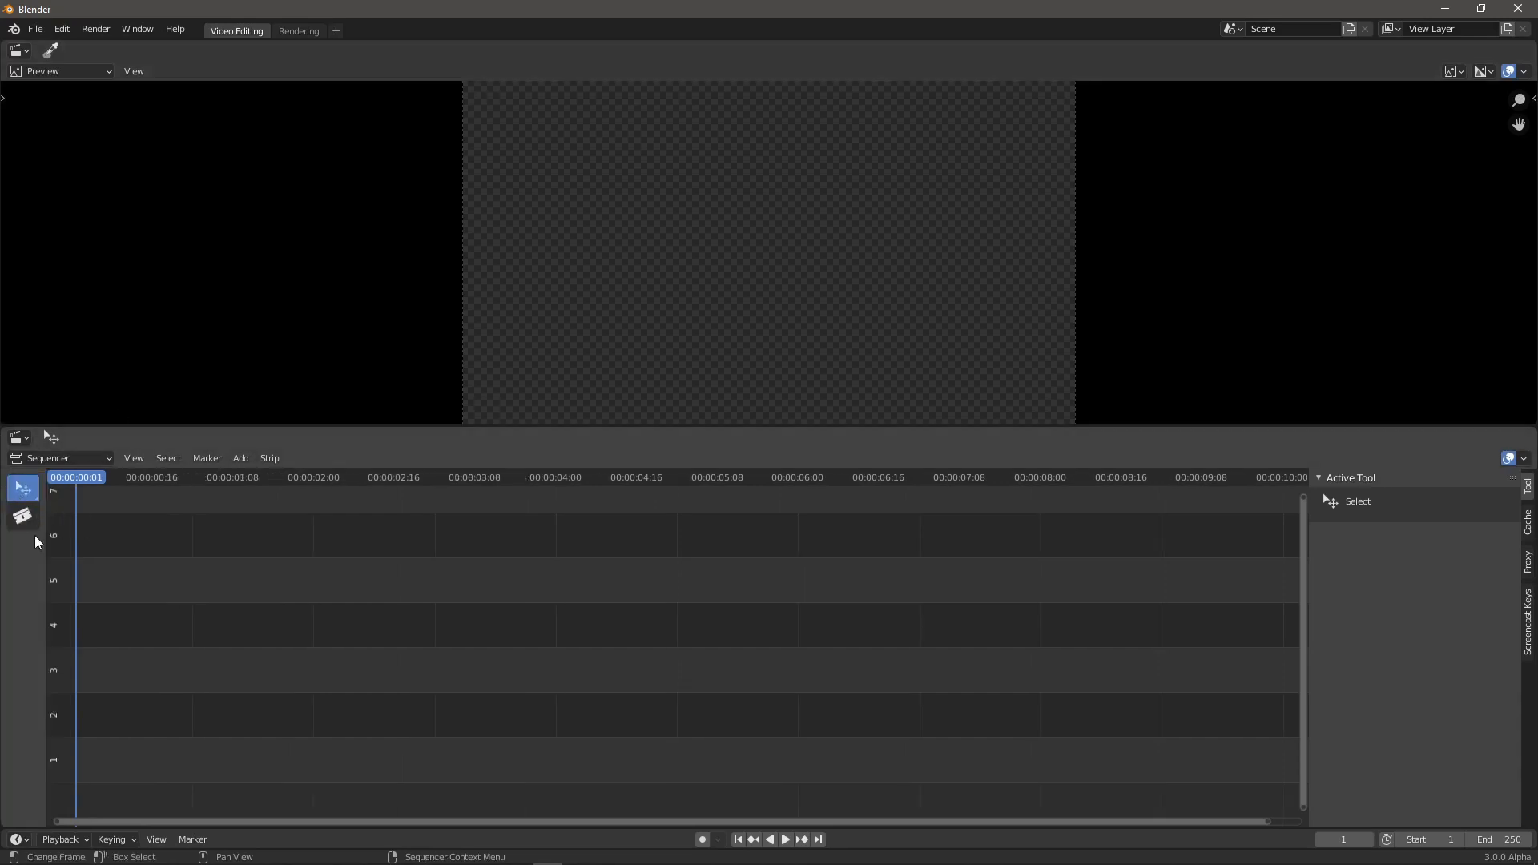
pyautogui.click(26, 526)
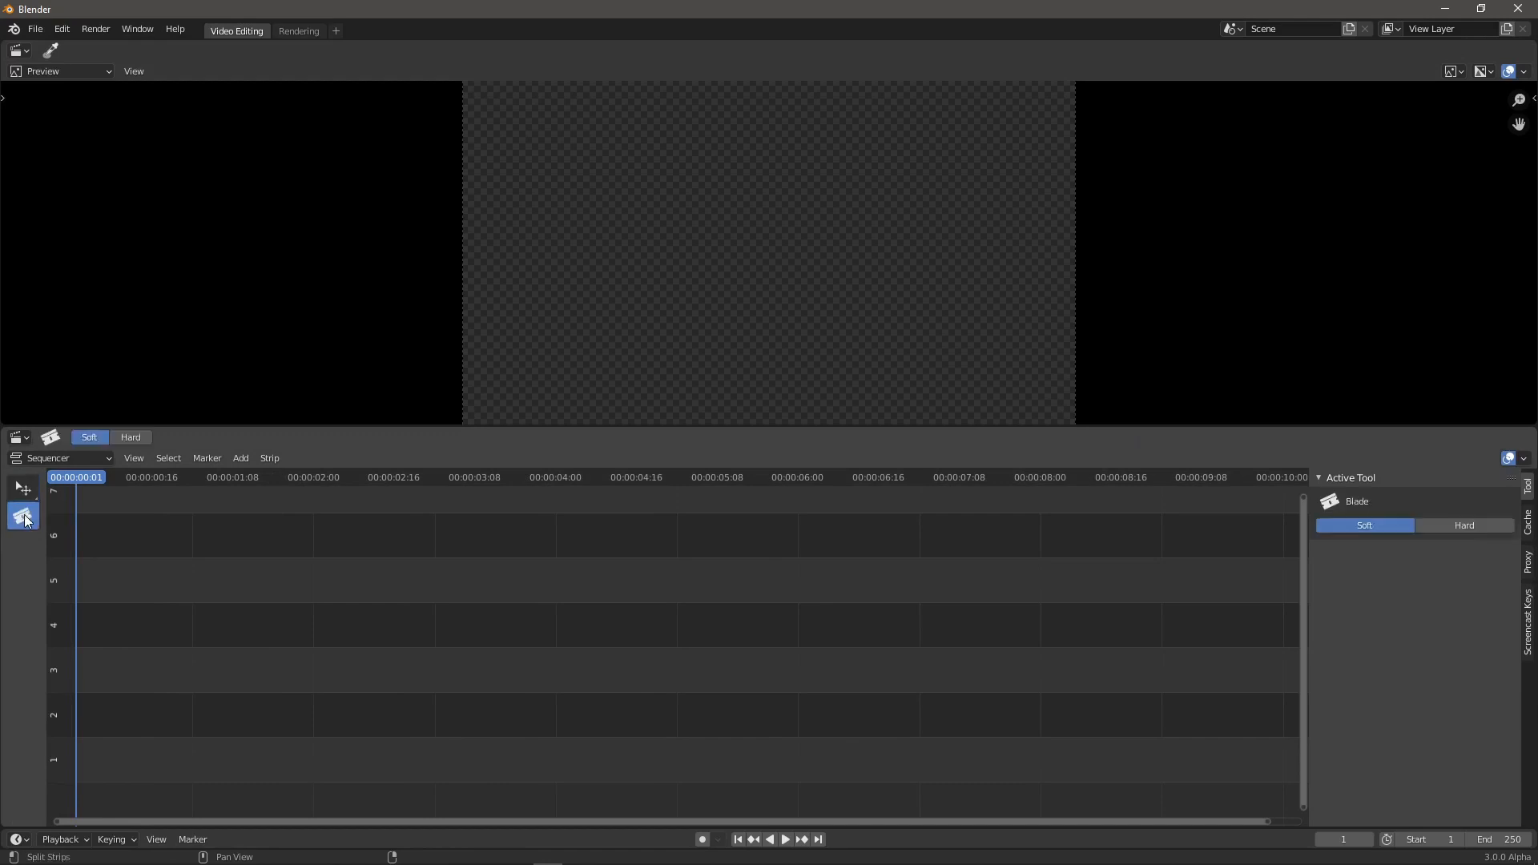
pyautogui.click(23, 491)
pyautogui.click(23, 515)
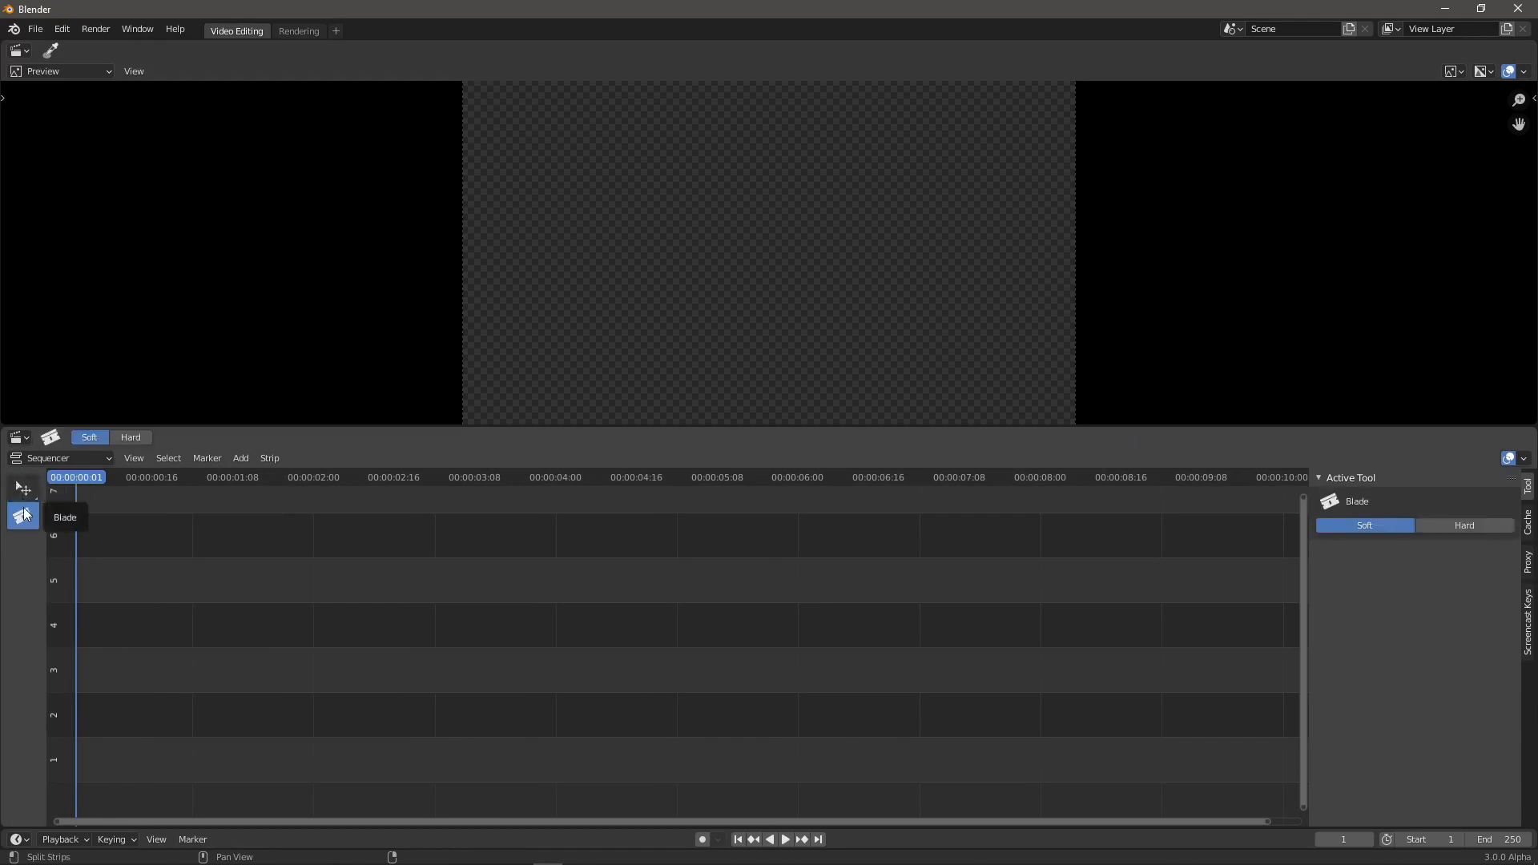
pyautogui.click(22, 488)
# - Hide the sequencer's tool settings, its tool strip and its sidebar to free up space for the tracks
pyautogui.rightClick(425, 435)
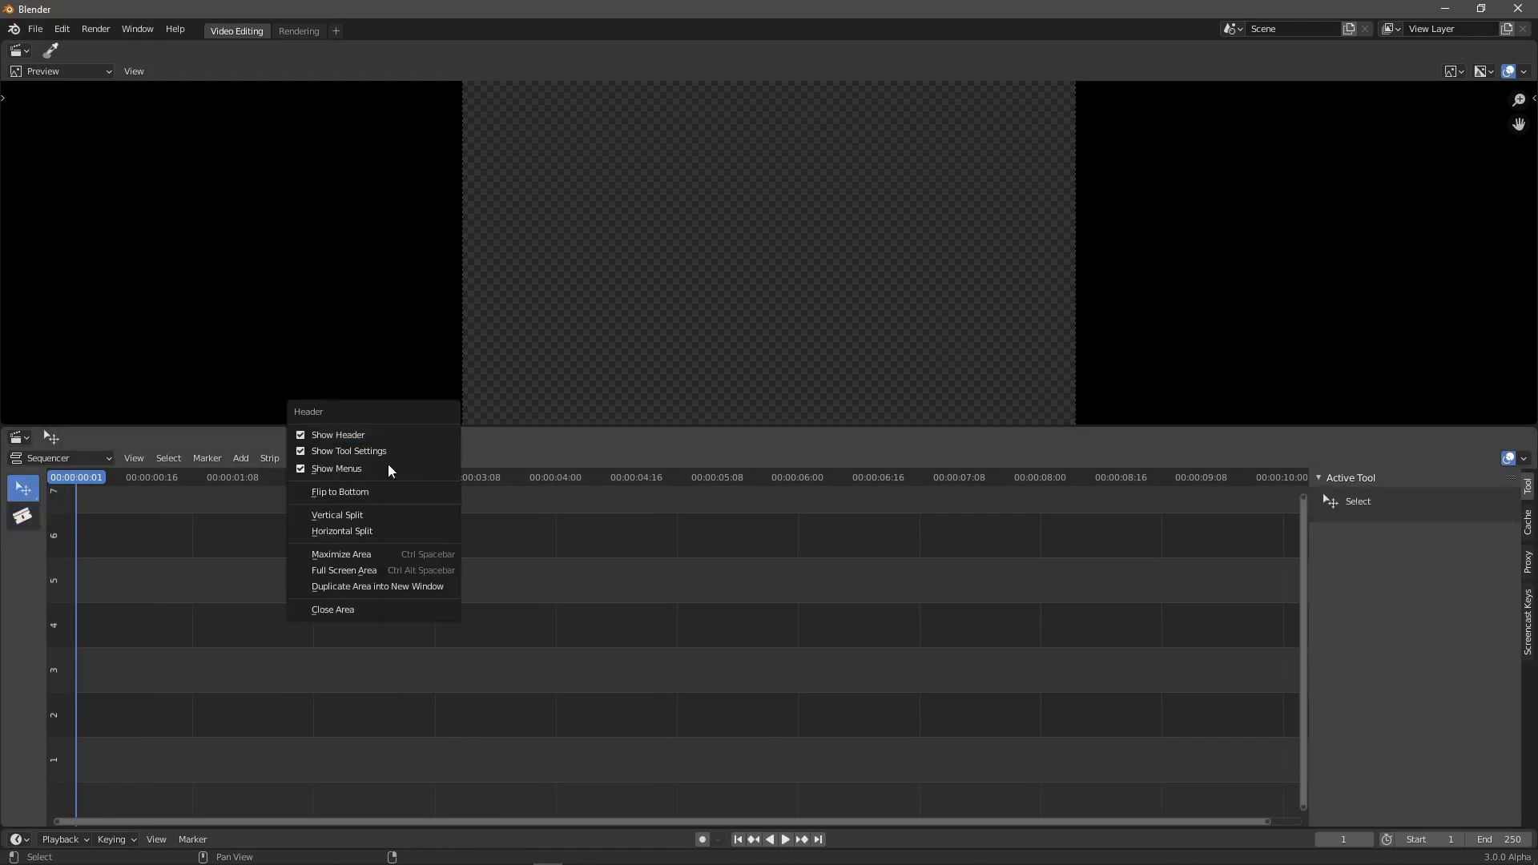
pyautogui.click(361, 453)
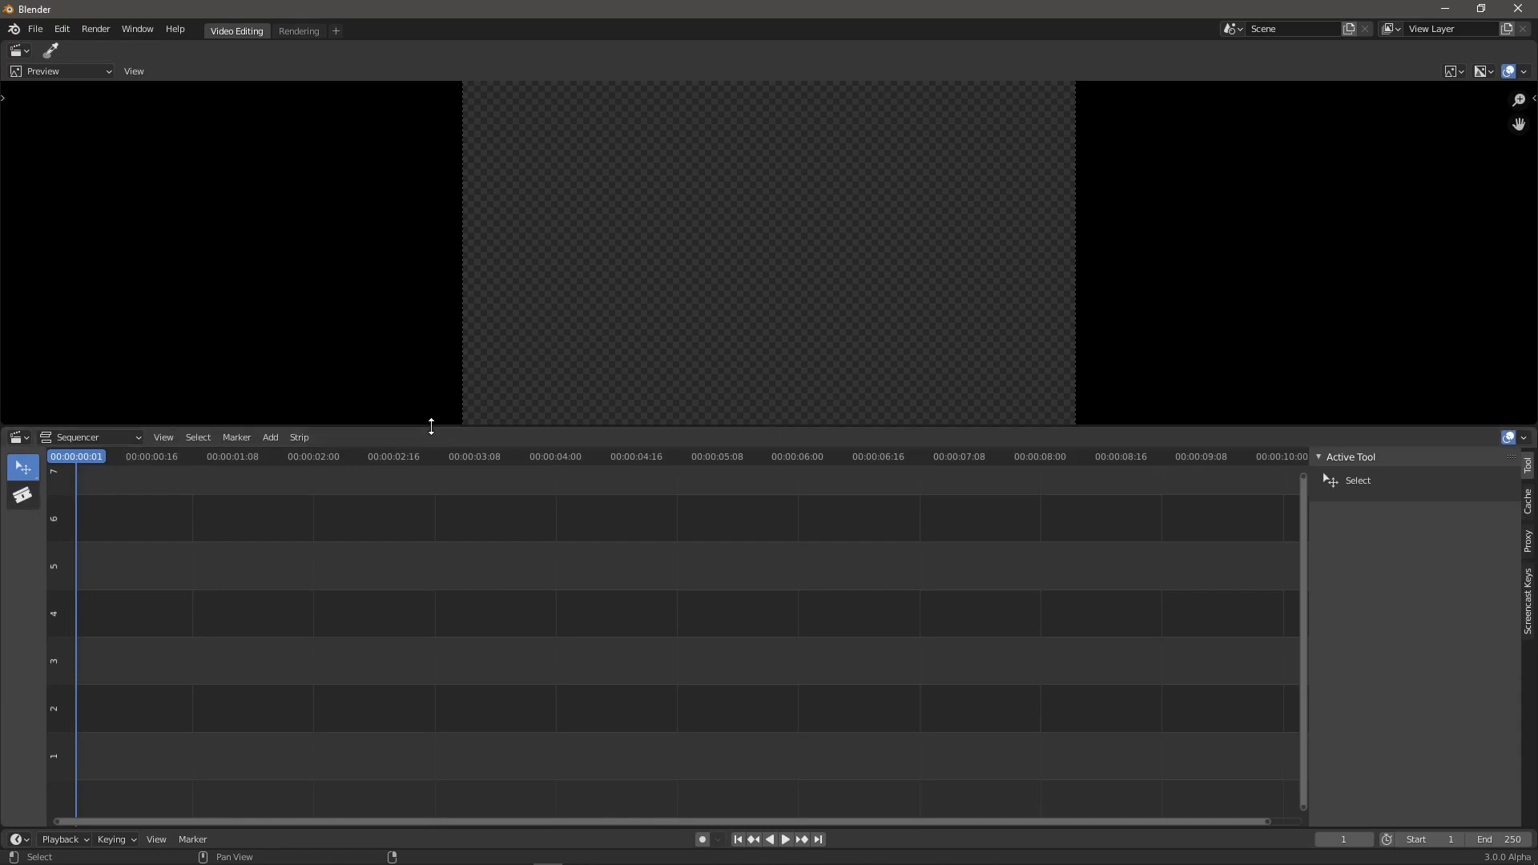
pyautogui.moveTo(46, 551); pyautogui.dragTo(4, 566)
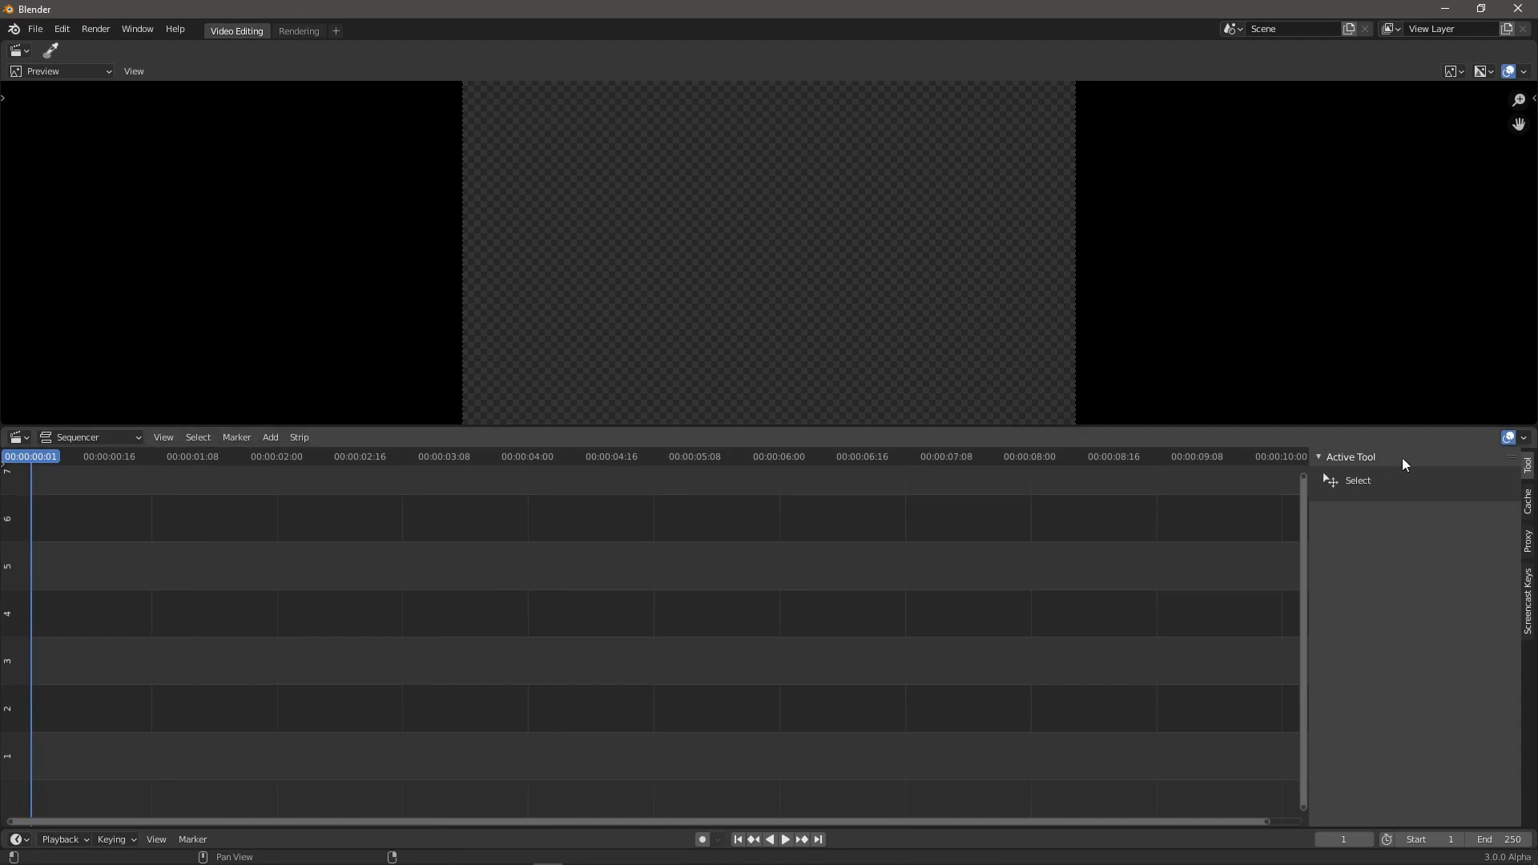
pyautogui.moveTo(1313, 523); pyautogui.dragTo(1410, 529)
# - Enlarge the preview area by lowering its border with the sequencer, and hide the preview's tool settings
pyautogui.moveTo(999, 430); pyautogui.dragTo(963, 584)
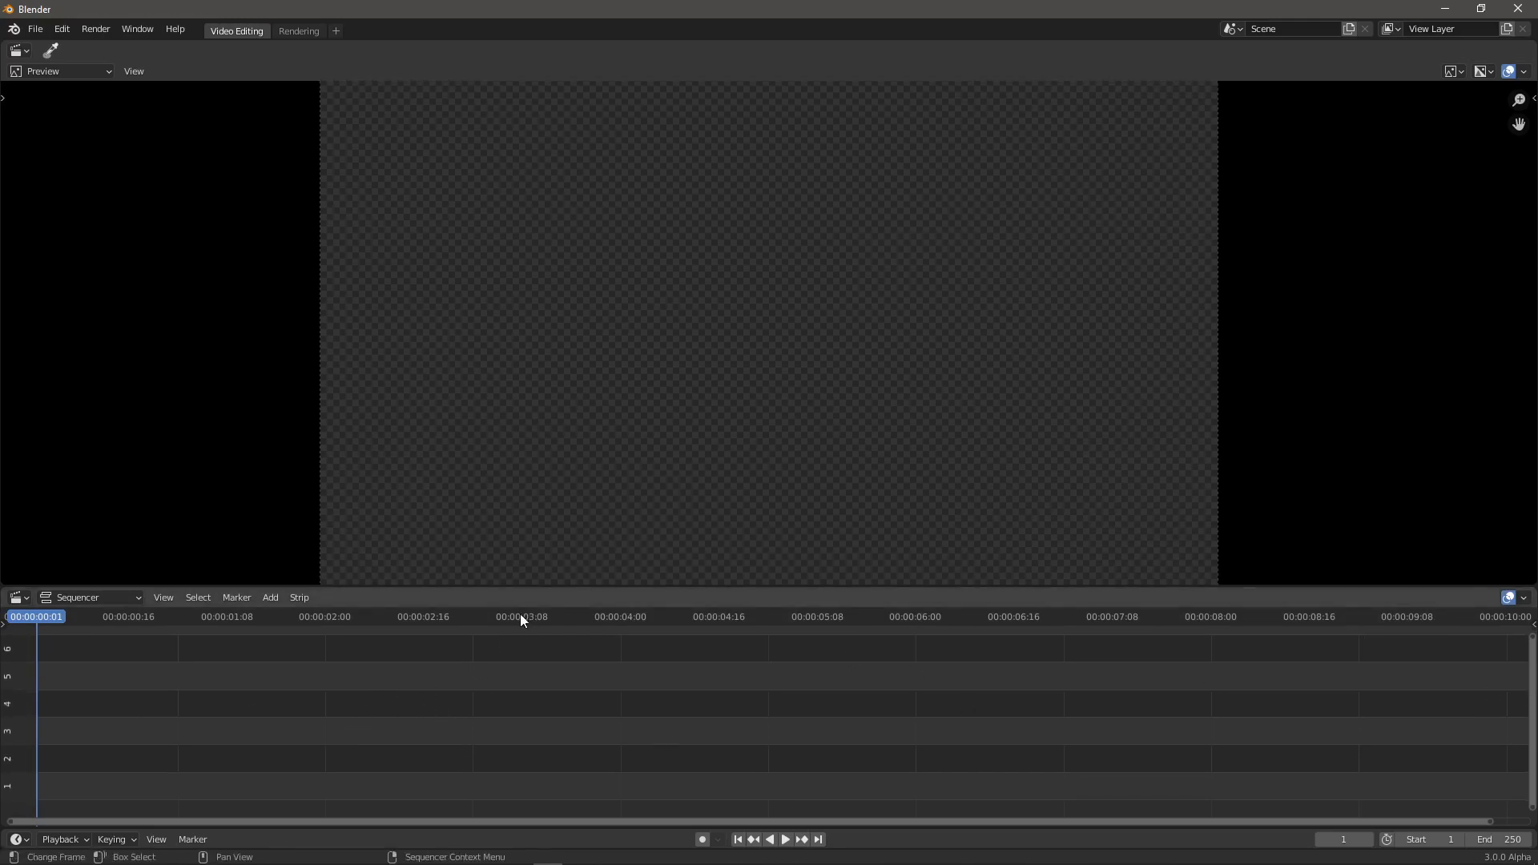
pyautogui.rightClick(549, 68)
pyautogui.click(523, 80)
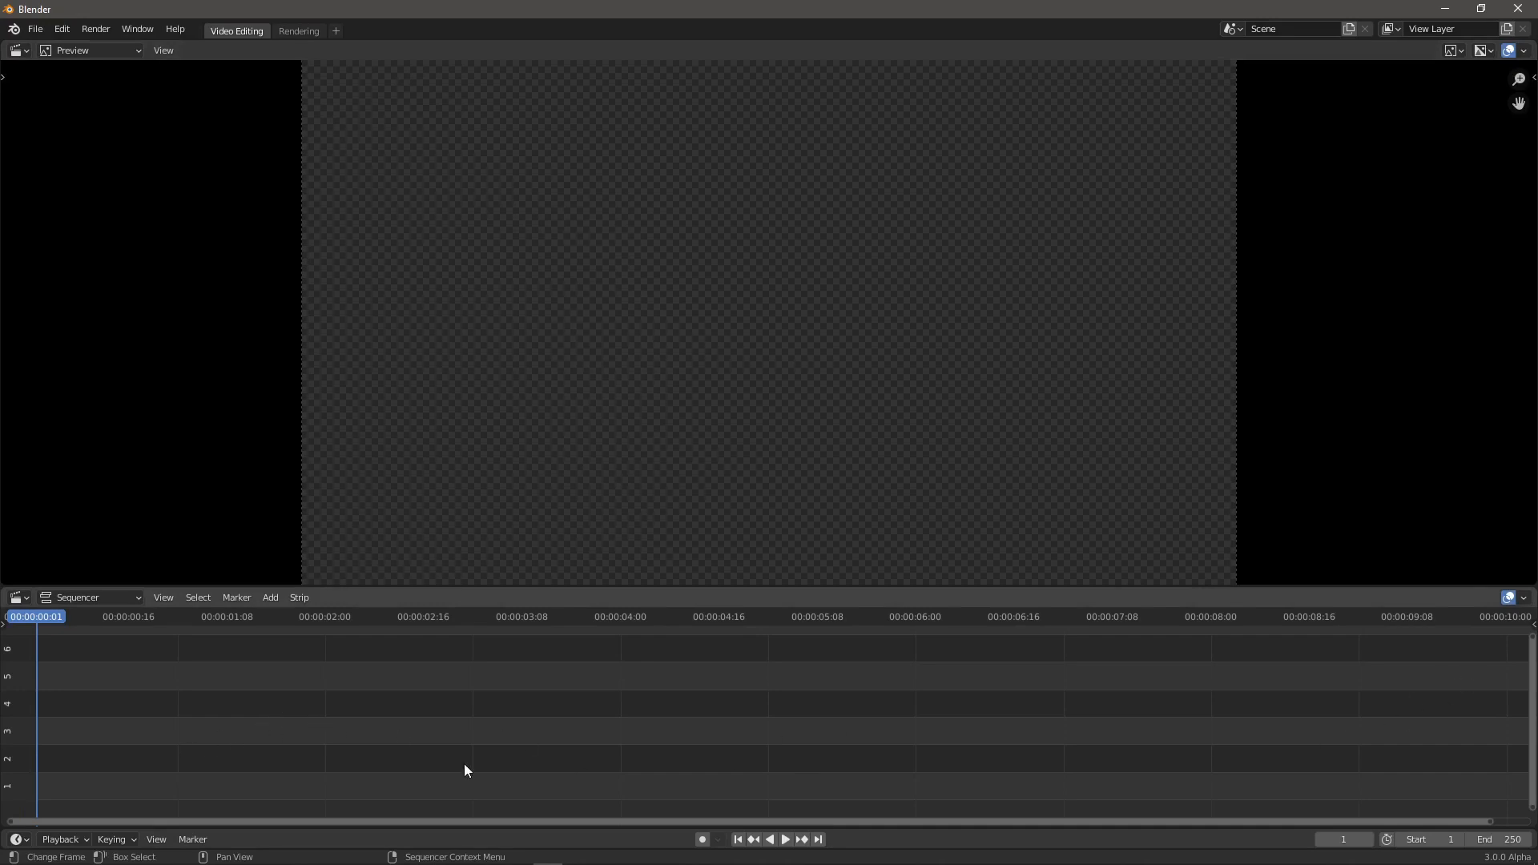
# - Change the preview area's view type to Sequencer/Preview and stretch its preview region to fill the whole area
pyautogui.click(138, 51)
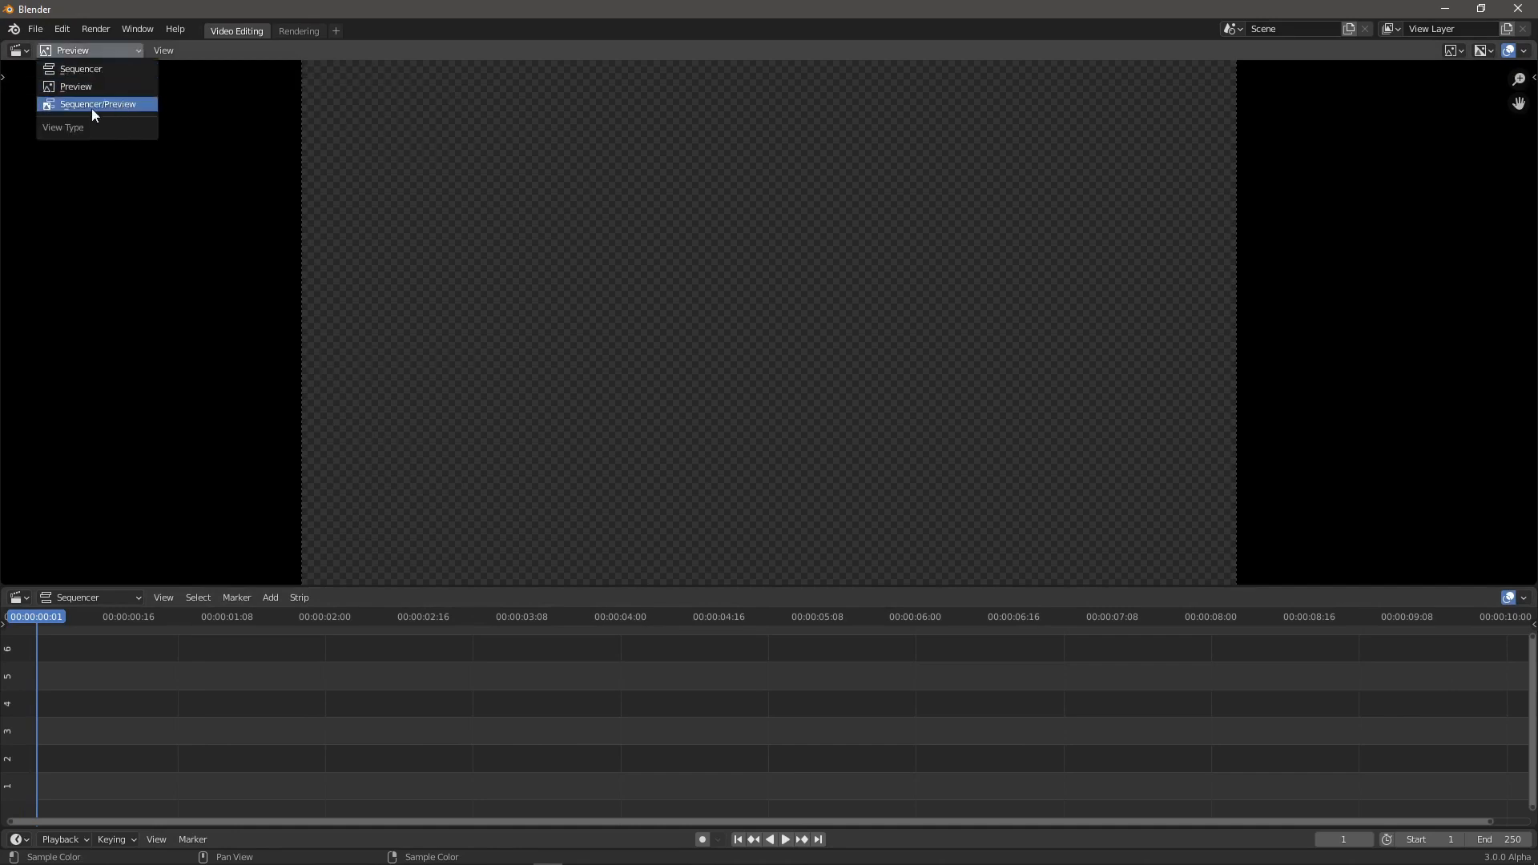
pyautogui.click(119, 108)
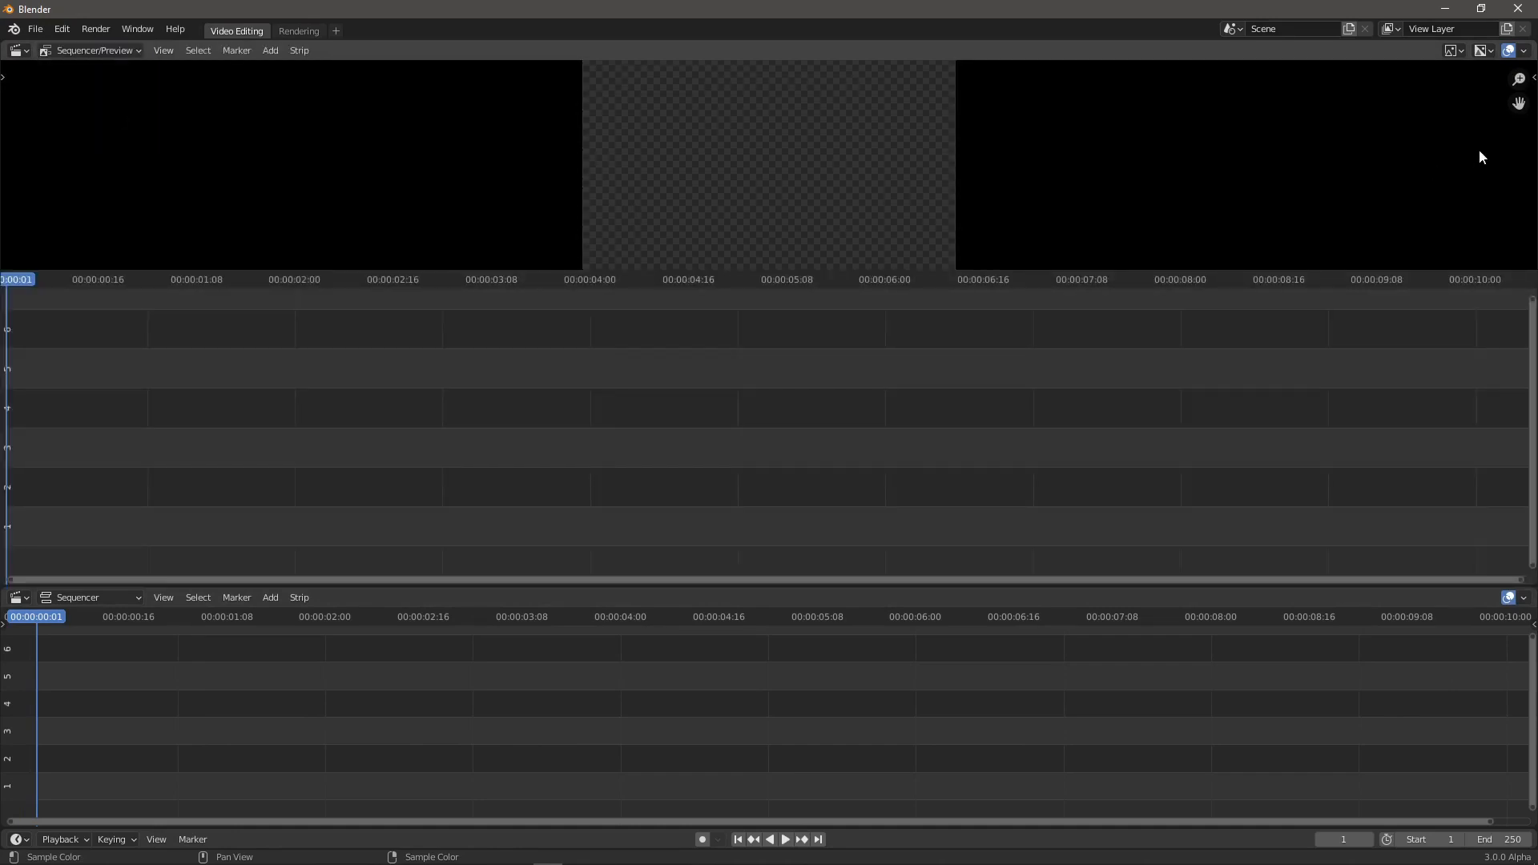
pyautogui.moveTo(1331, 268); pyautogui.dragTo(1336, 584)
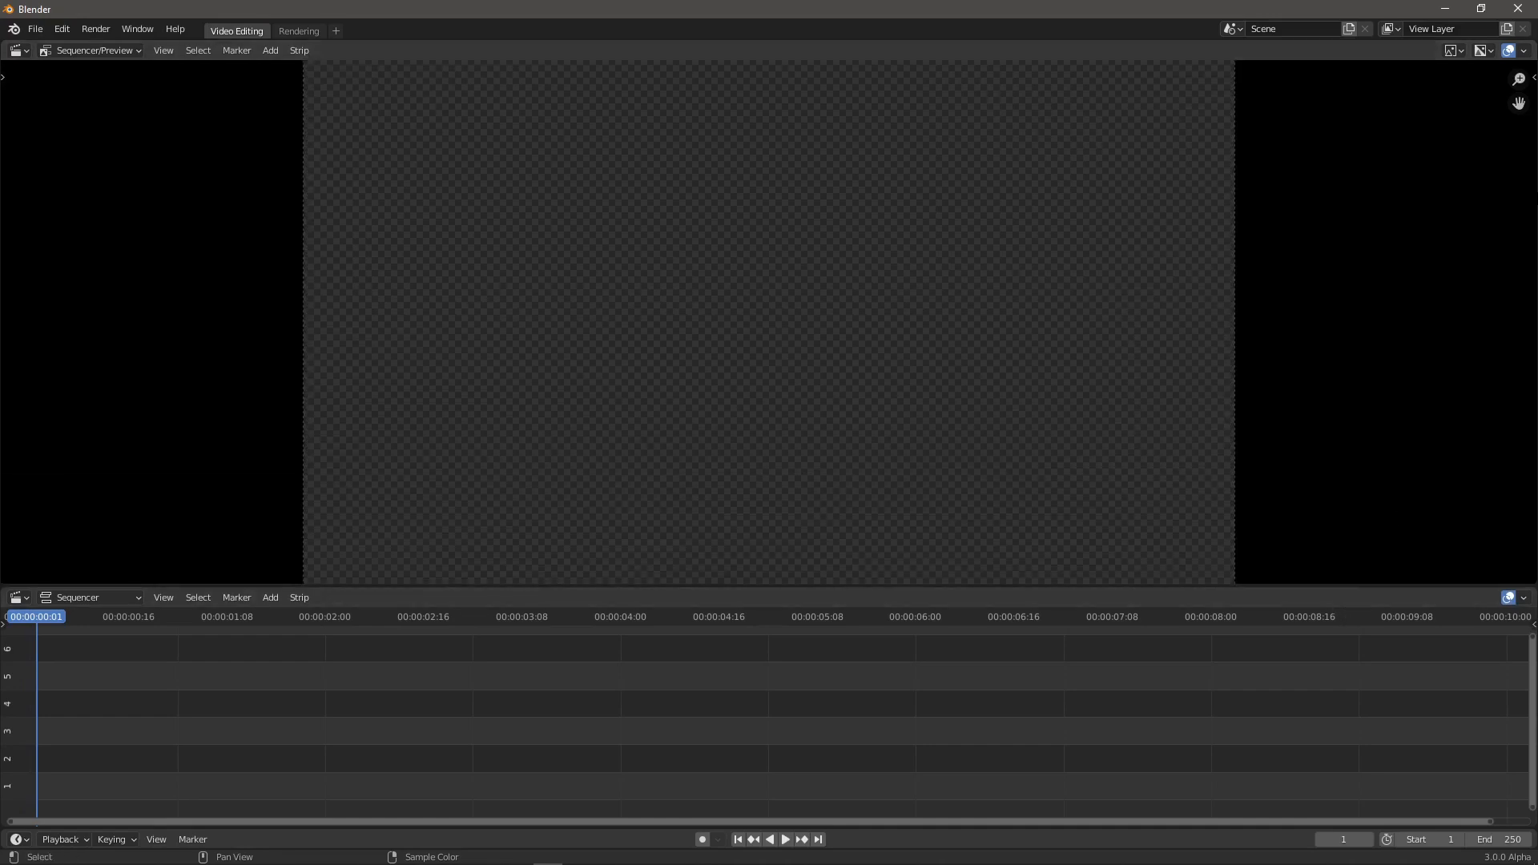
# - Show the preview area's sidebar and display its View settings
pyautogui.click(1532, 78)
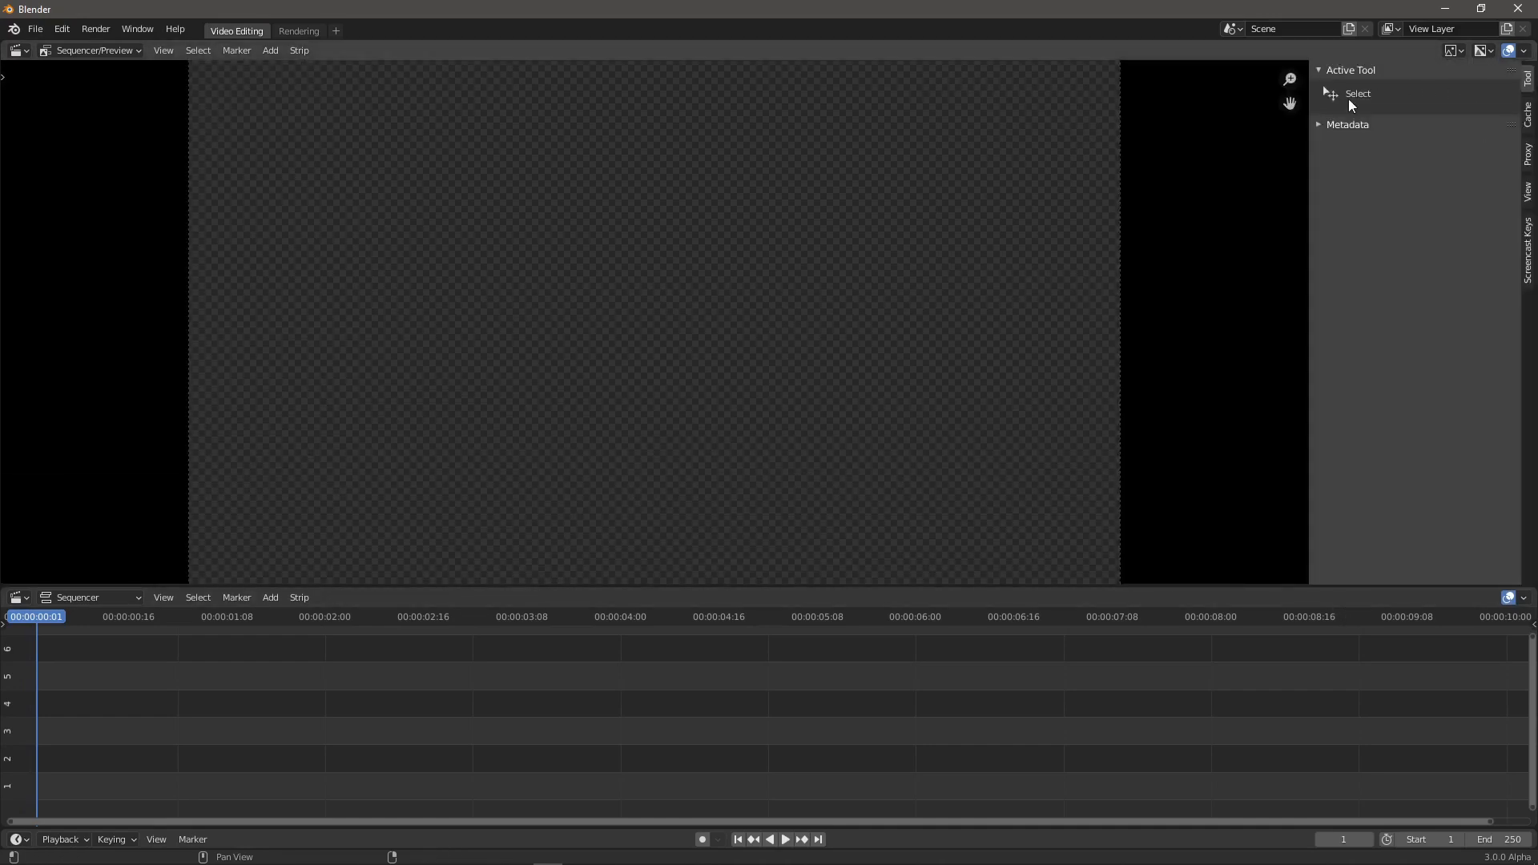
pyautogui.moveTo(1309, 145); pyautogui.dragTo(1532, 79)
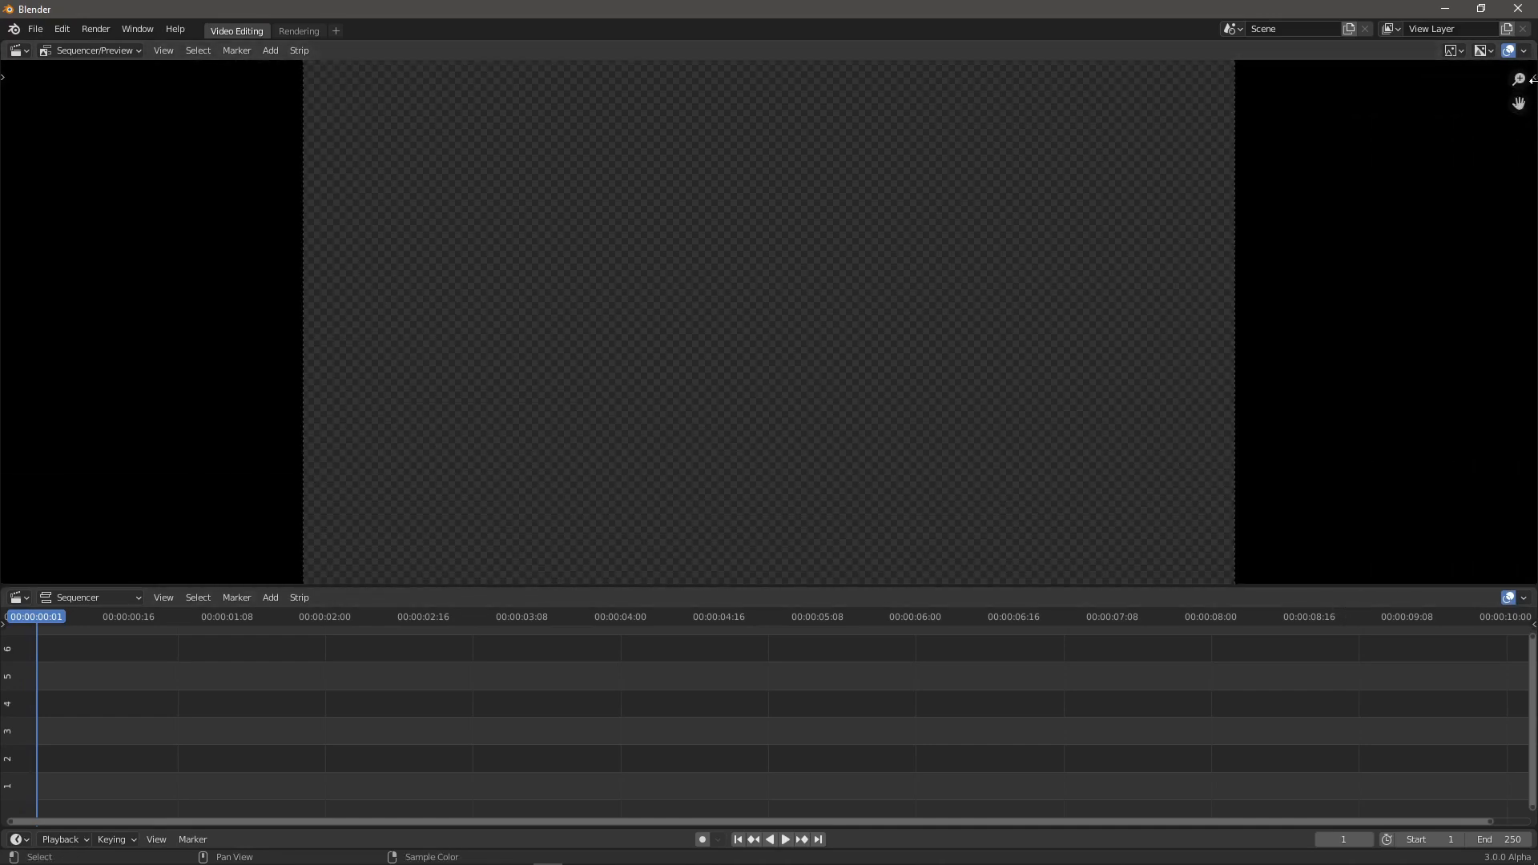
pyautogui.click(1532, 78)
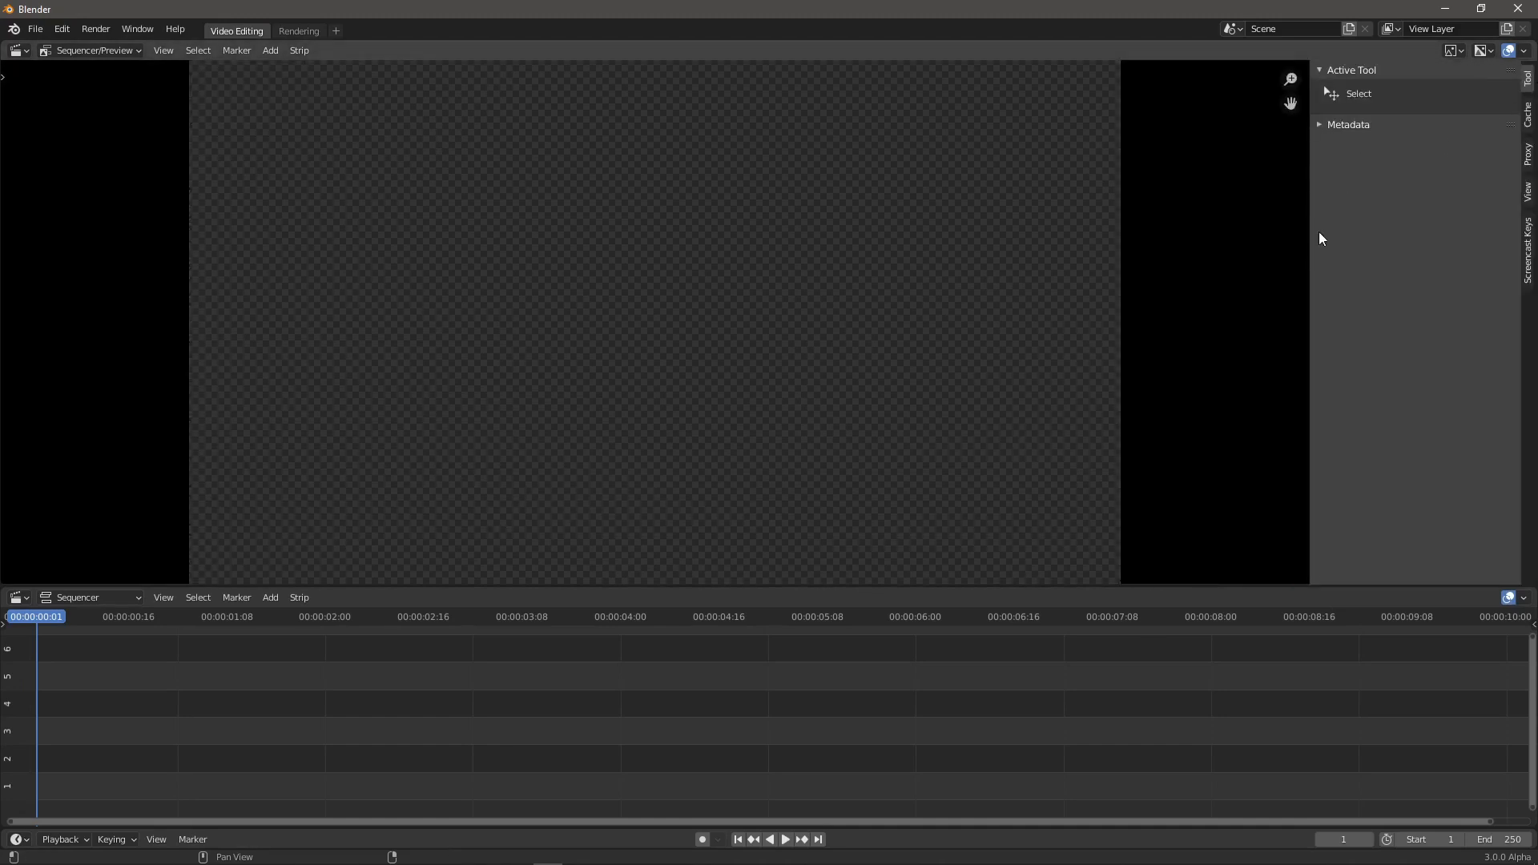
pyautogui.click(1528, 193)
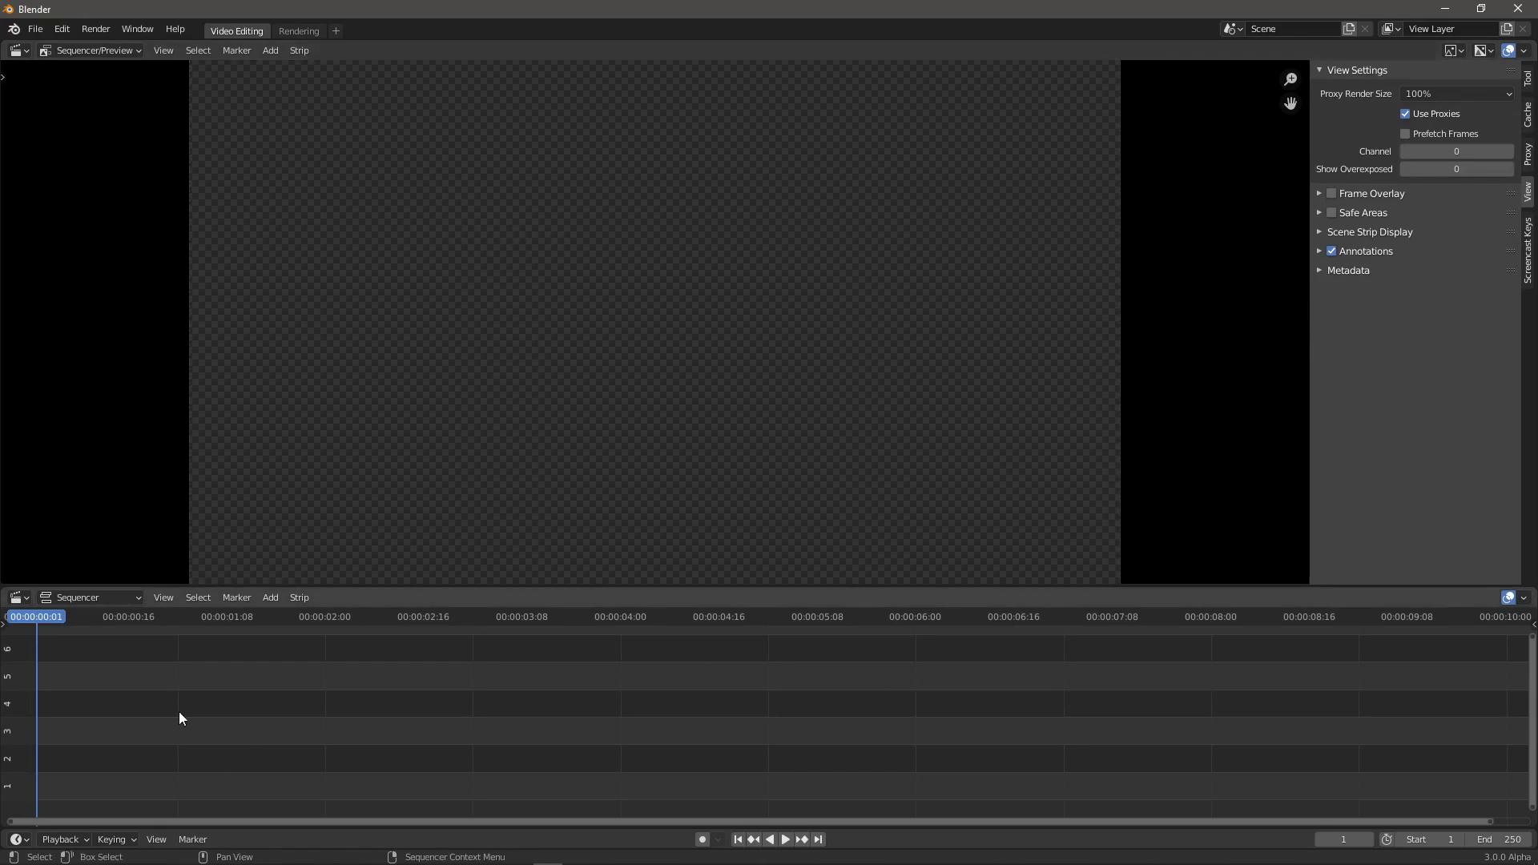
# - Add the movie MVI_7950.mov from the Downloads folder to the sequencer with its sound, starting at frame 1
pyautogui.hotkey('shift', 'a')
pyautogui.click(270, 598)
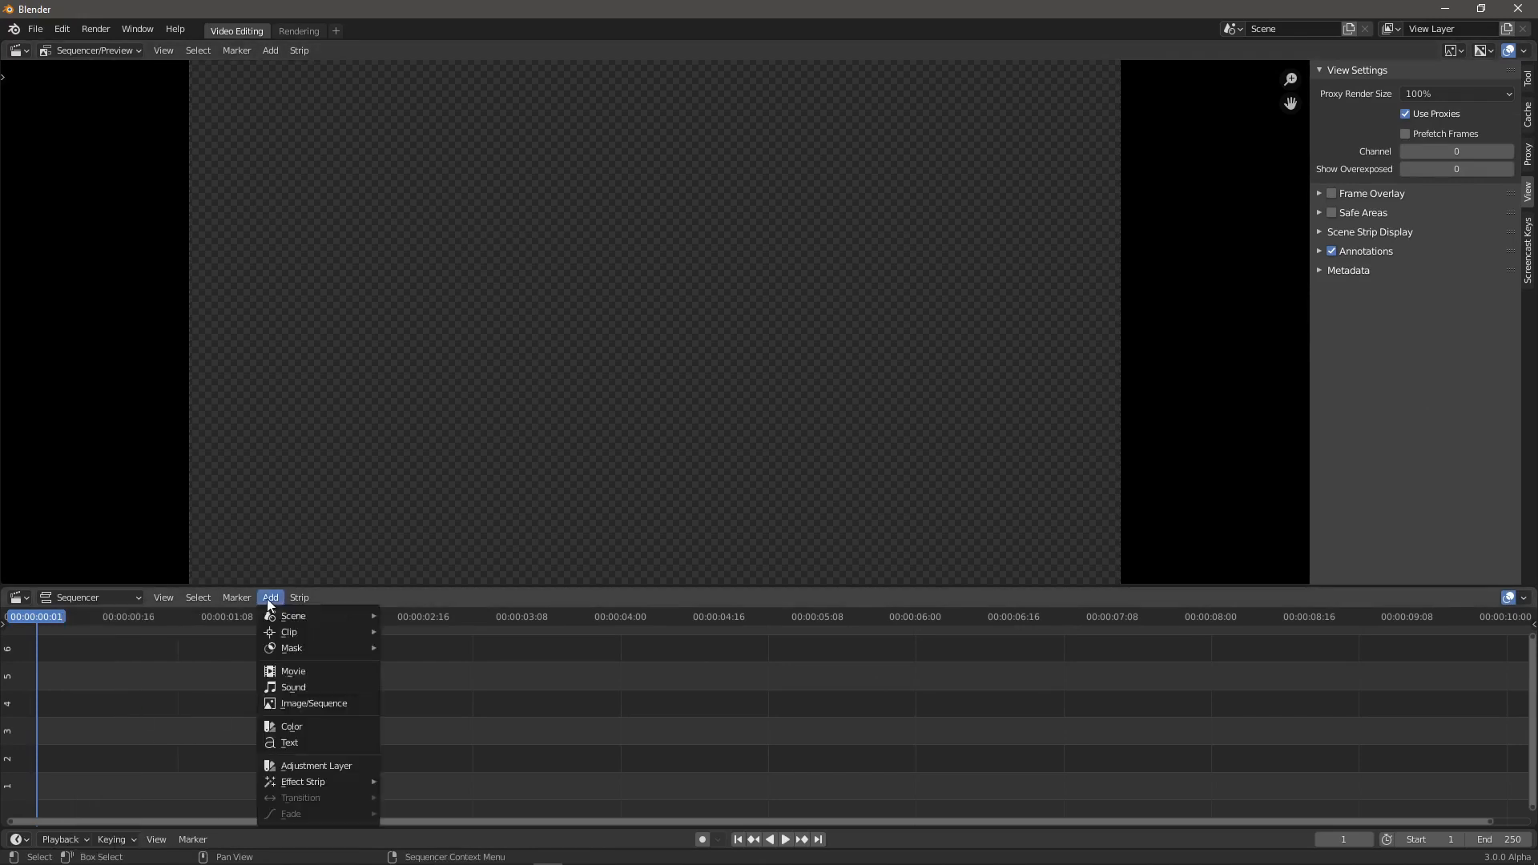
pyautogui.click(323, 671)
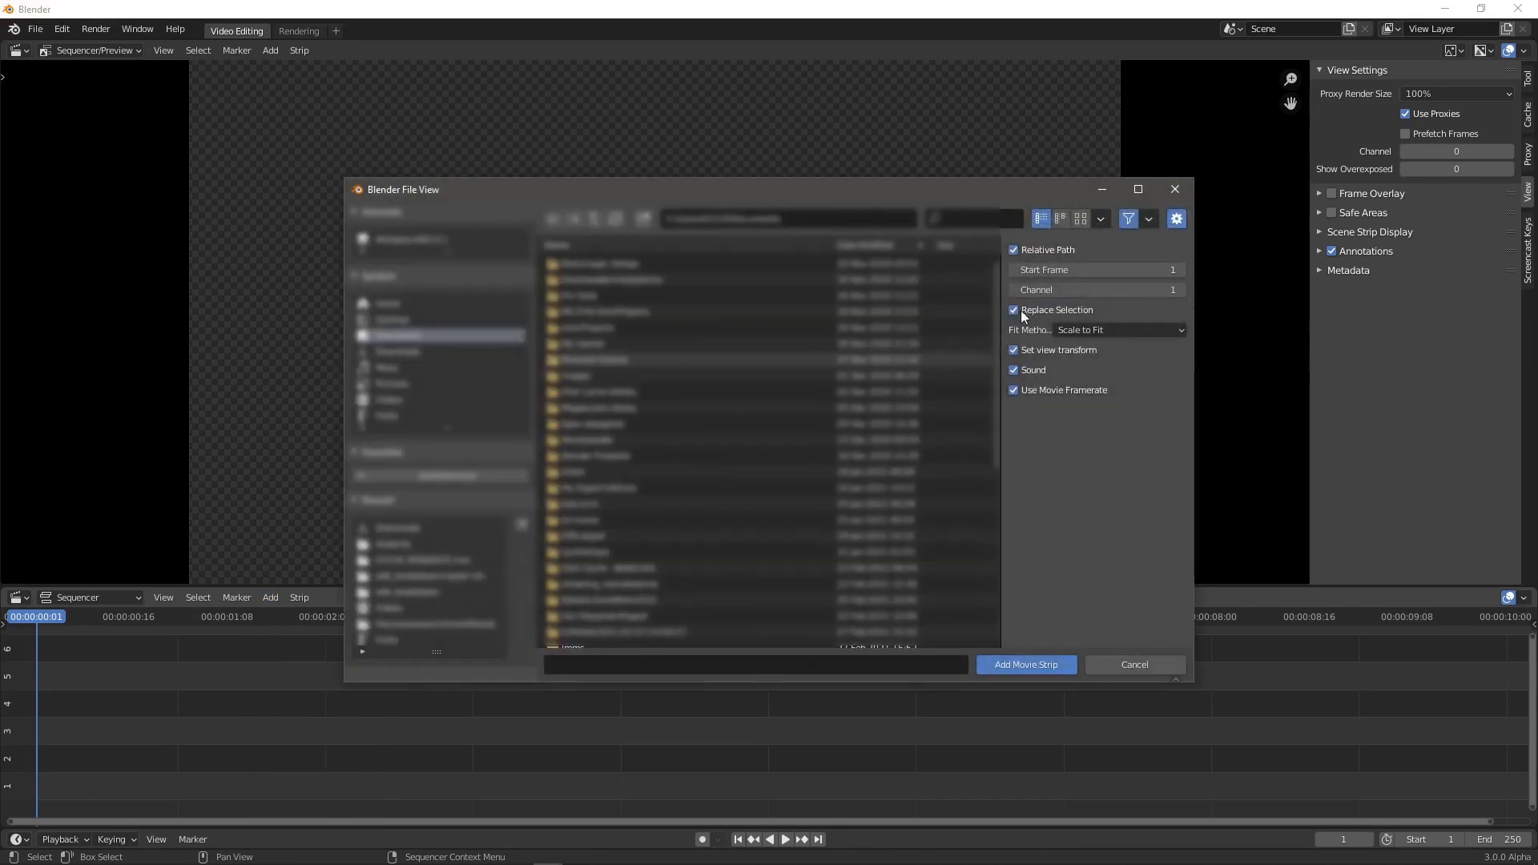
pyautogui.click(388, 352)
pyautogui.moveTo(998, 287); pyautogui.dragTo(976, 610)
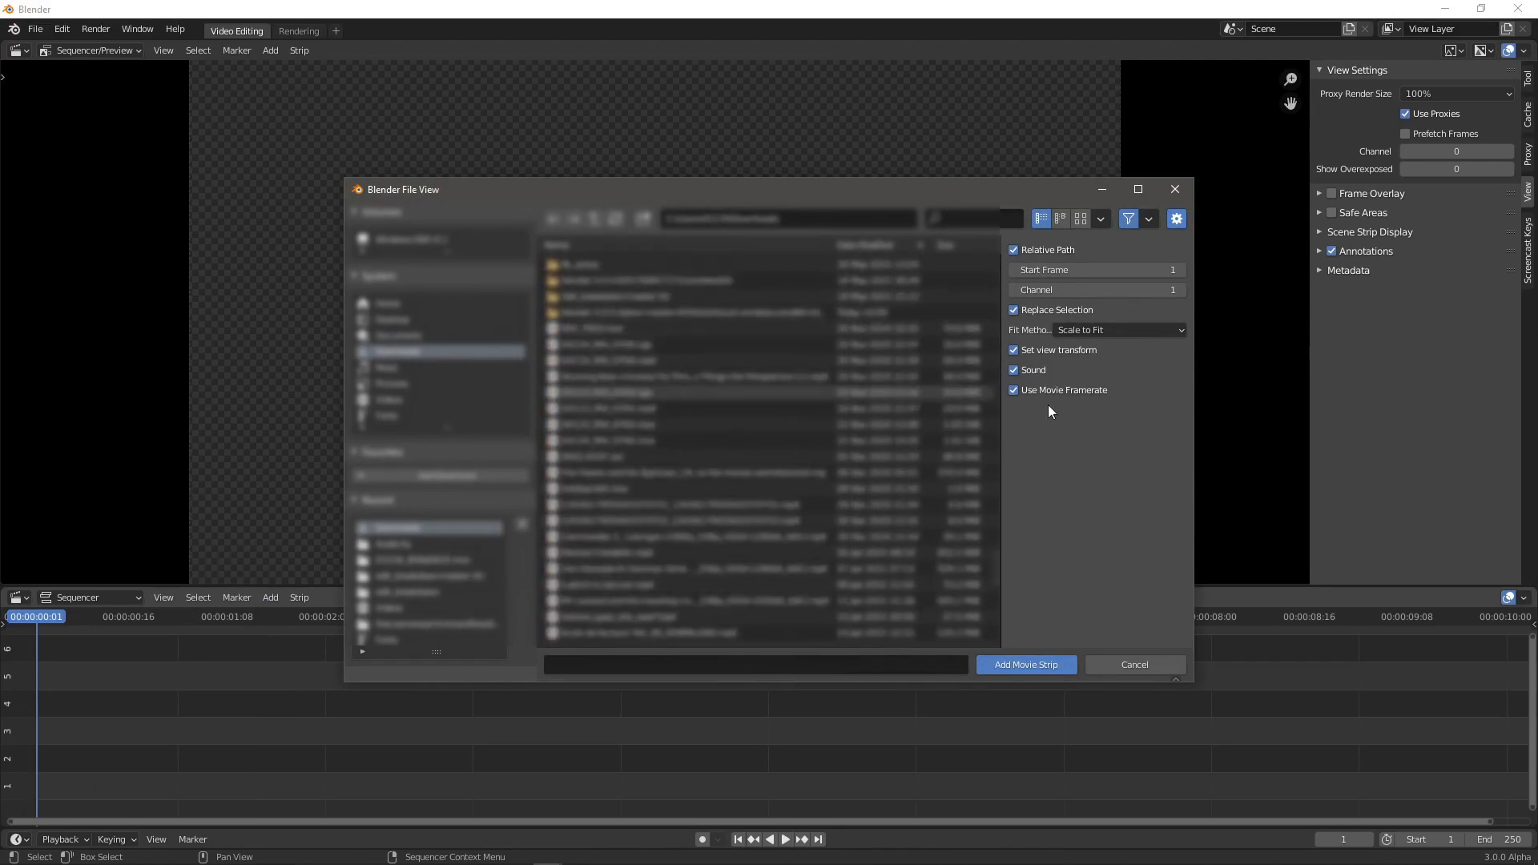
pyautogui.doubleClick(566, 331)
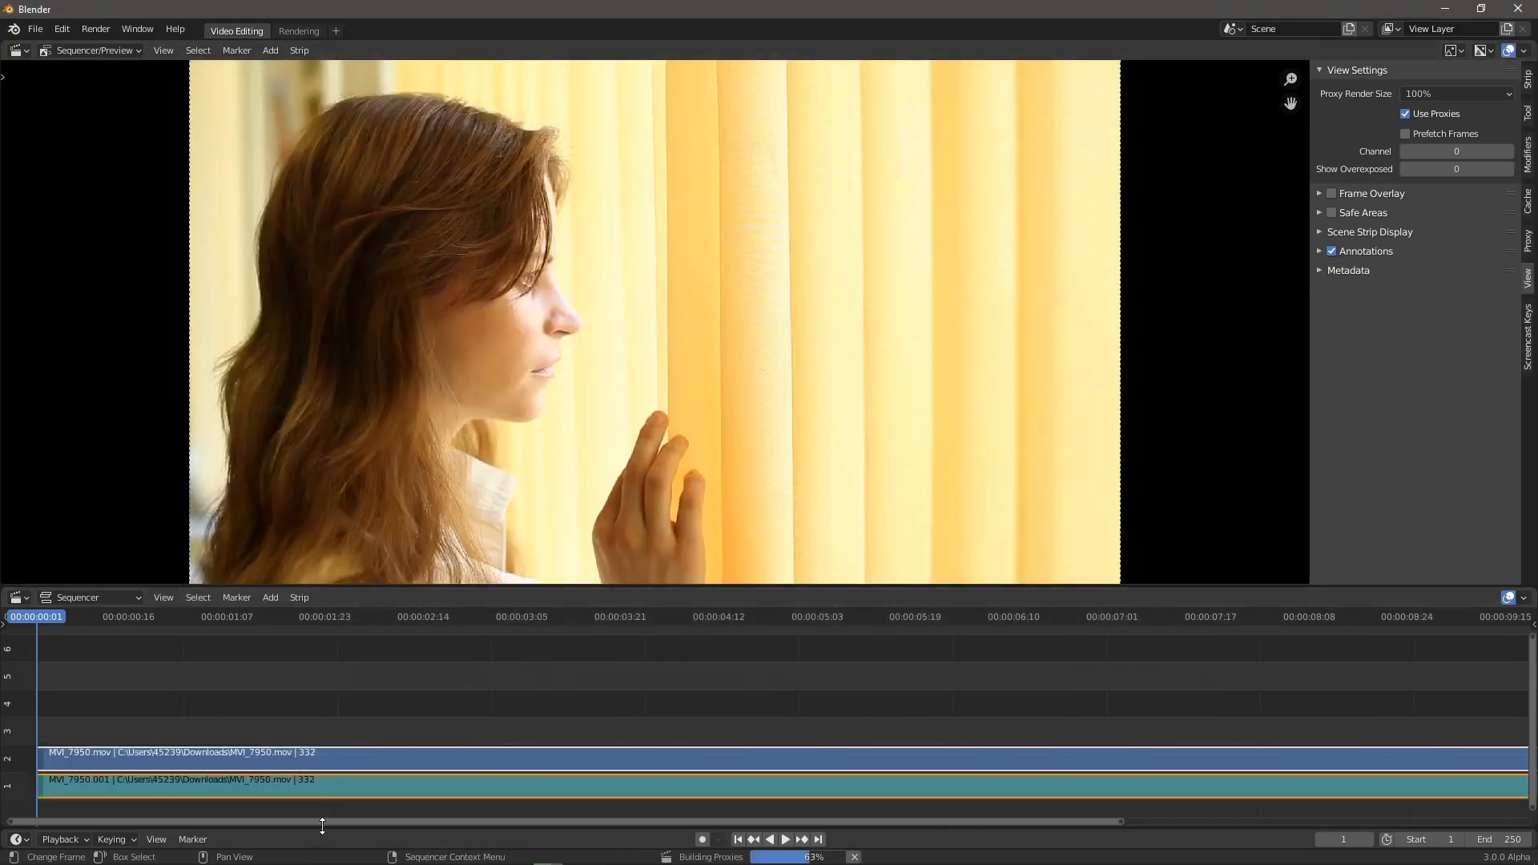
# - Move the playhead to frame 72 and fit the full length of the added strips in the timeline
pyautogui.moveTo(323, 823); pyautogui.dragTo(167, 818)
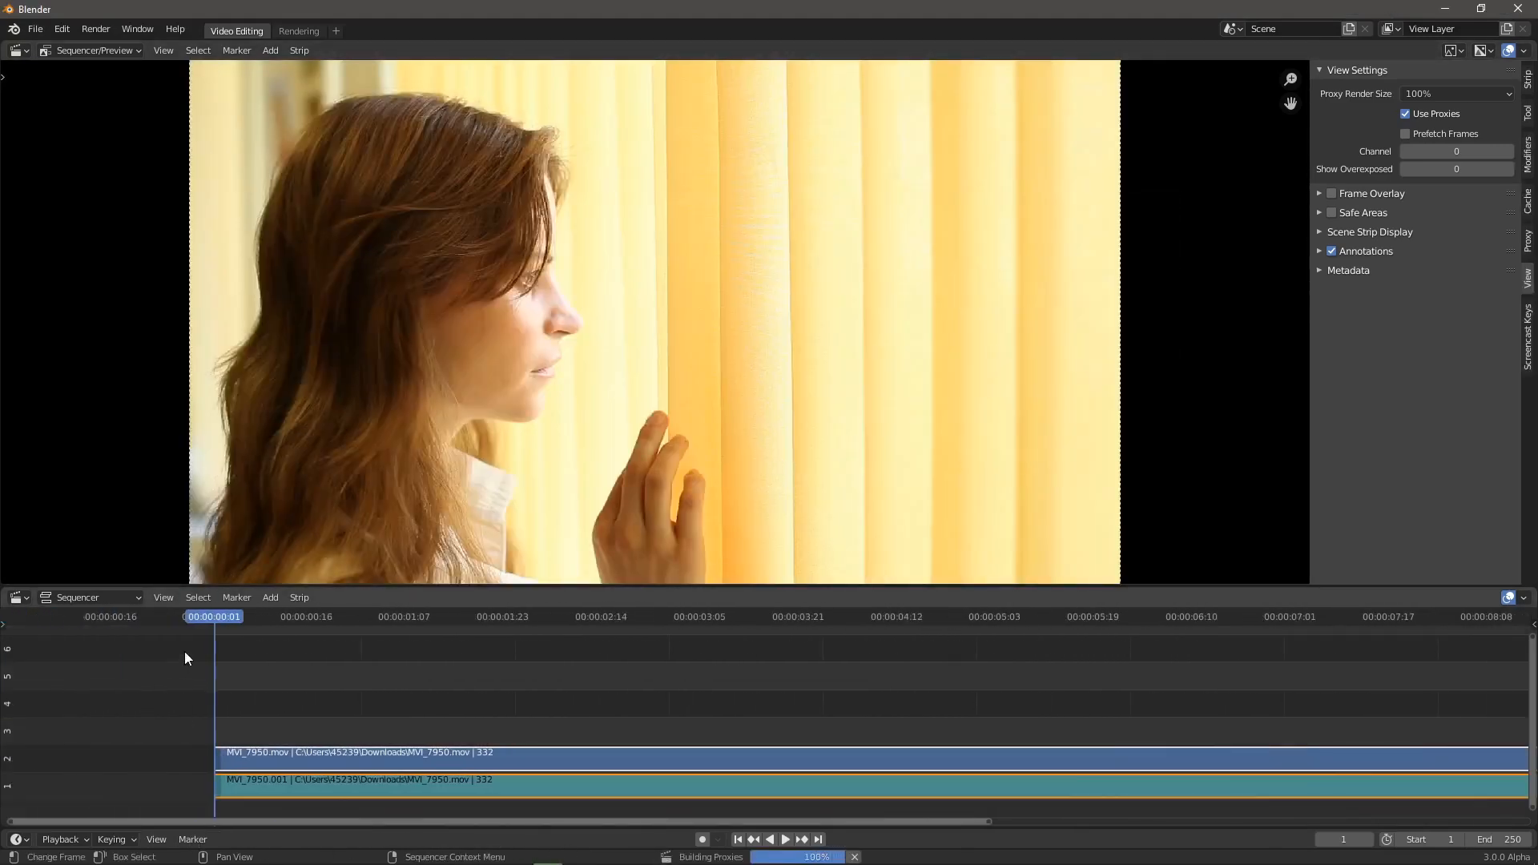
pyautogui.moveTo(260, 613); pyautogui.dragTo(690, 614)
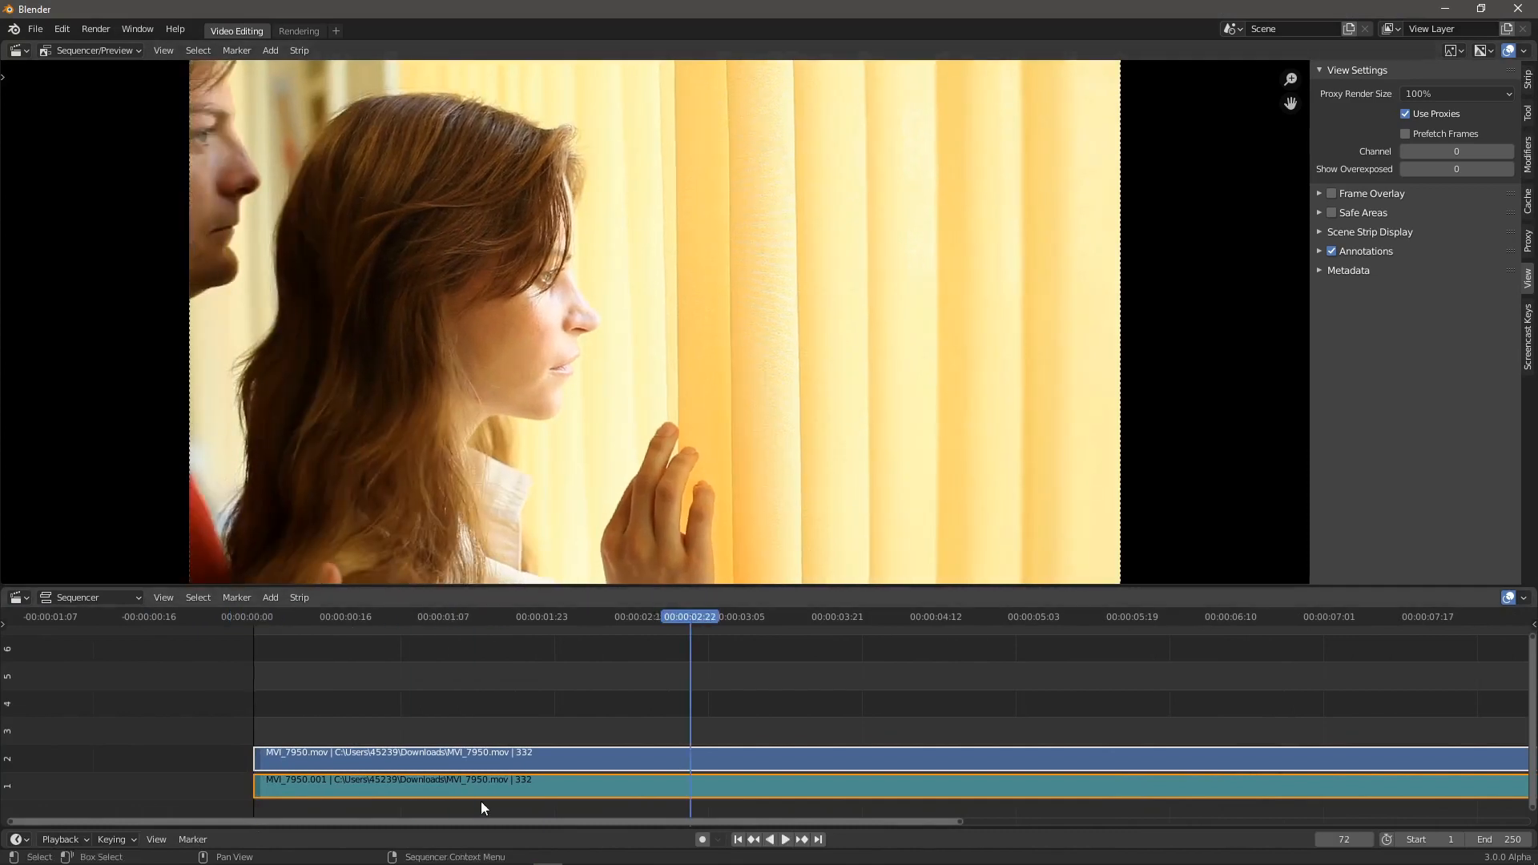
pyautogui.moveTo(961, 821); pyautogui.dragTo(1522, 834)
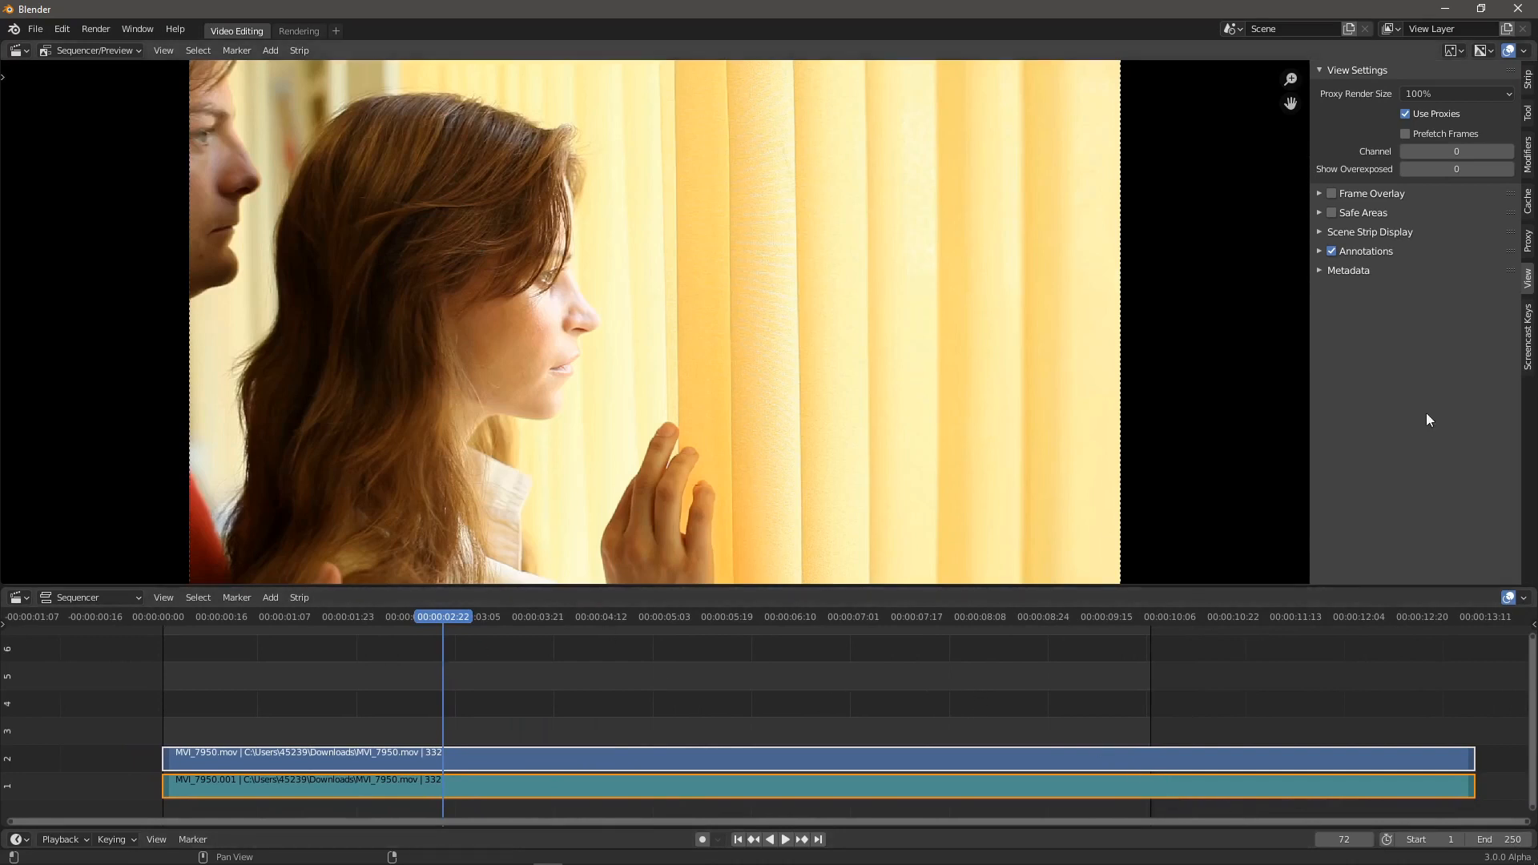
# - Select only the MVI_7950.mov movie strip and display its strip properties in the preview's sidebar
pyautogui.click(457, 753)
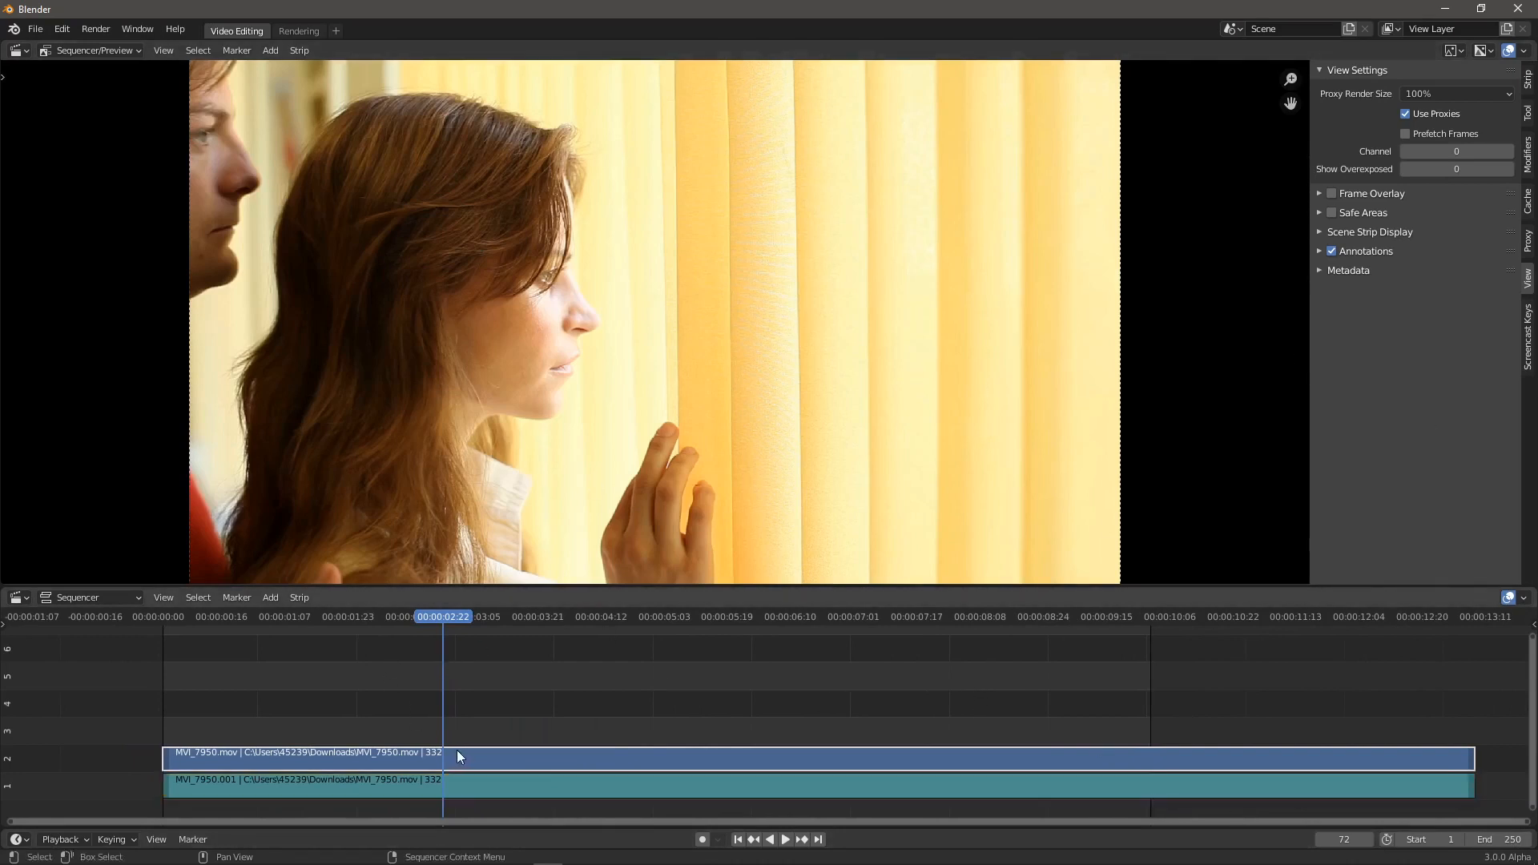
pyautogui.click(1528, 80)
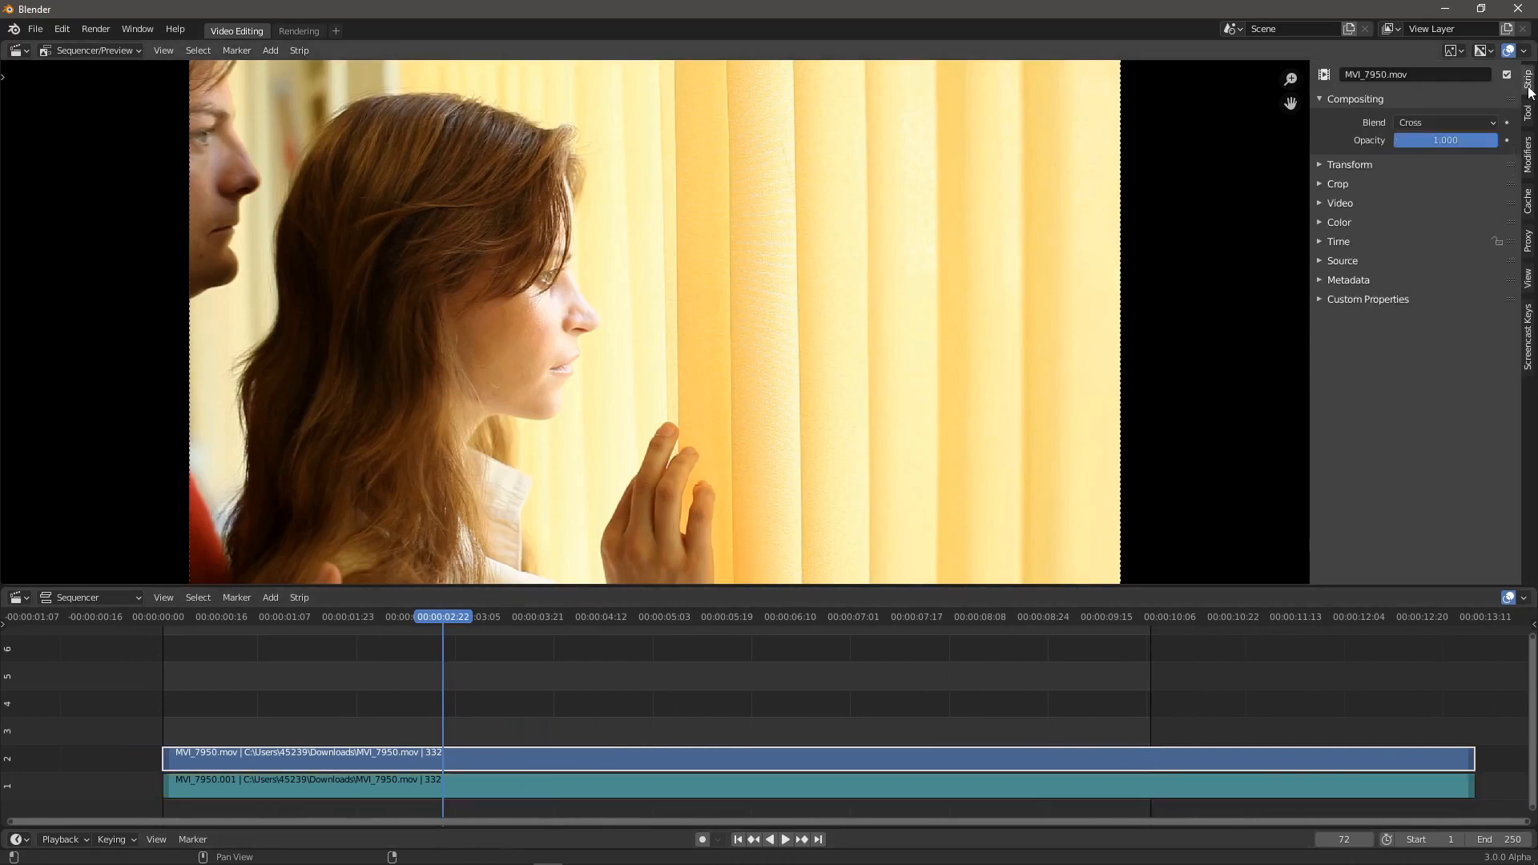
# - Show the movie strip's Transform settings, try shifting its Position X, and set it back to 0 px
pyautogui.click(1324, 166)
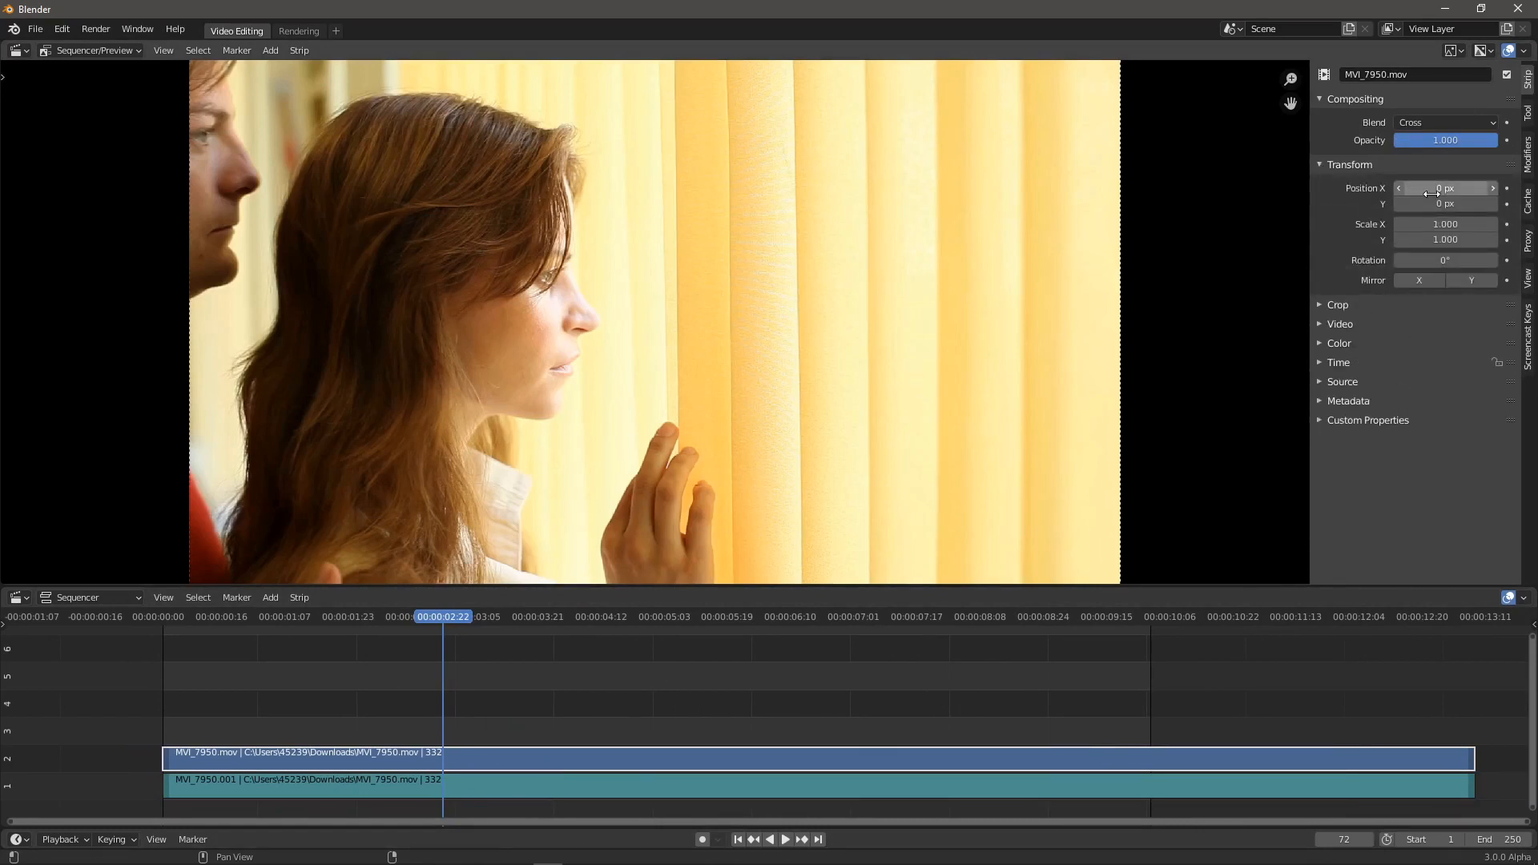
pyautogui.moveTo(1432, 192); pyautogui.dragTo(1446, 192)
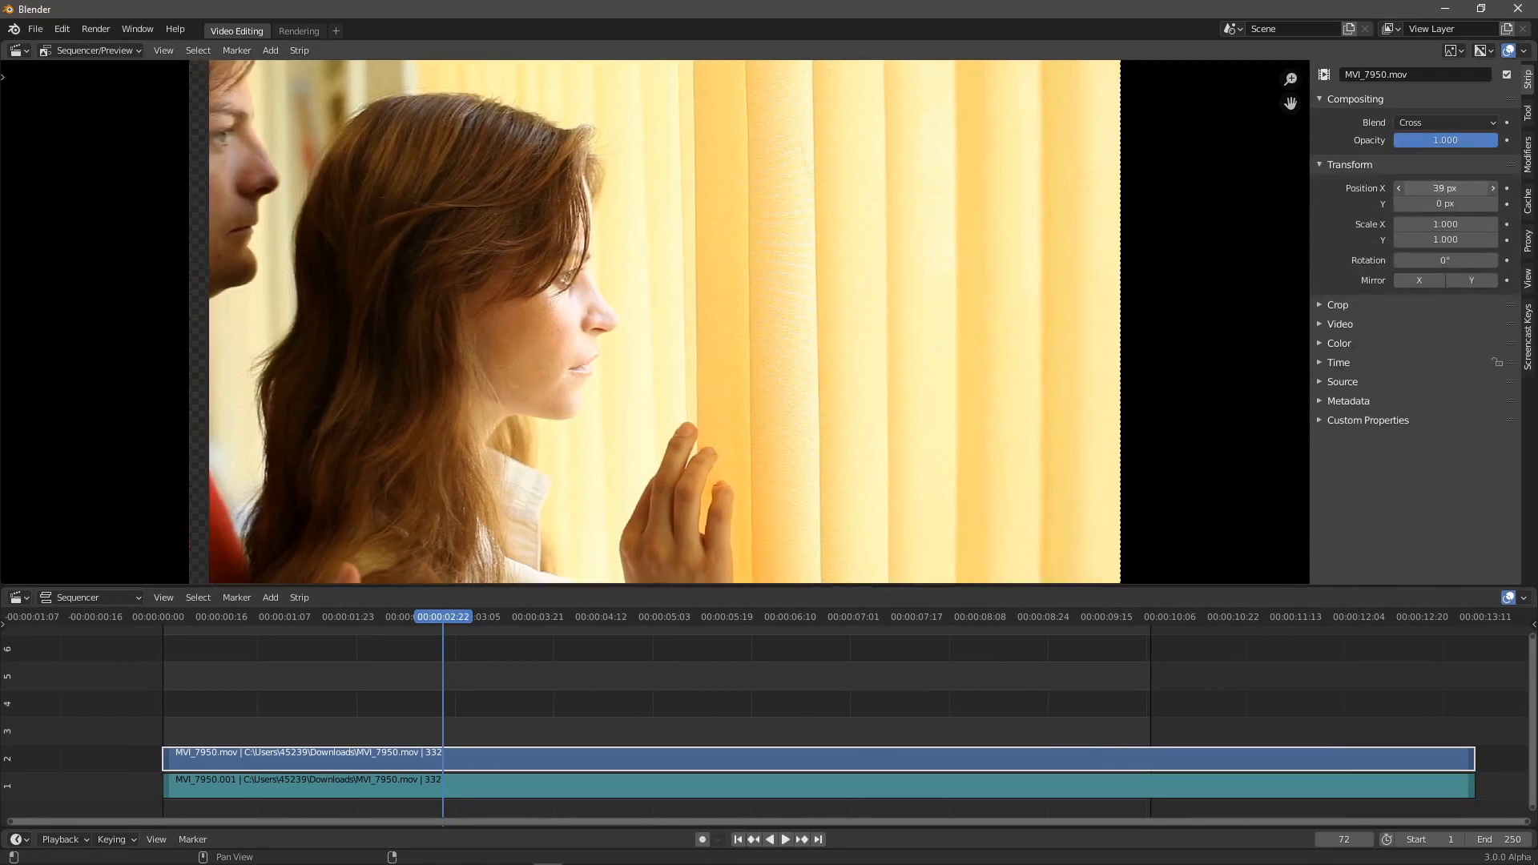
pyautogui.click(1446, 189)
pyautogui.write('0')
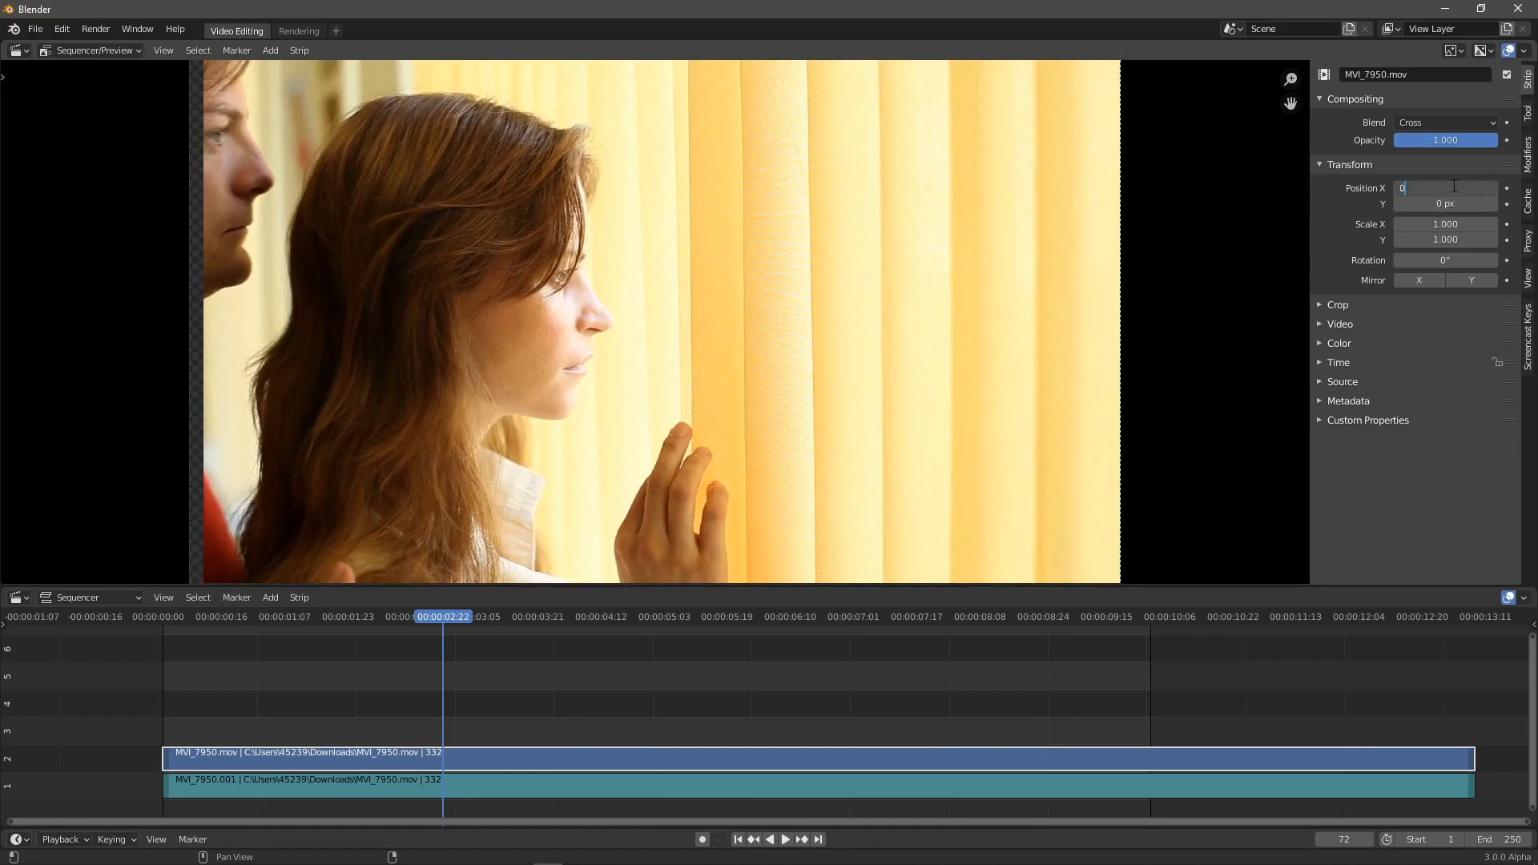
pyautogui.press('Return')
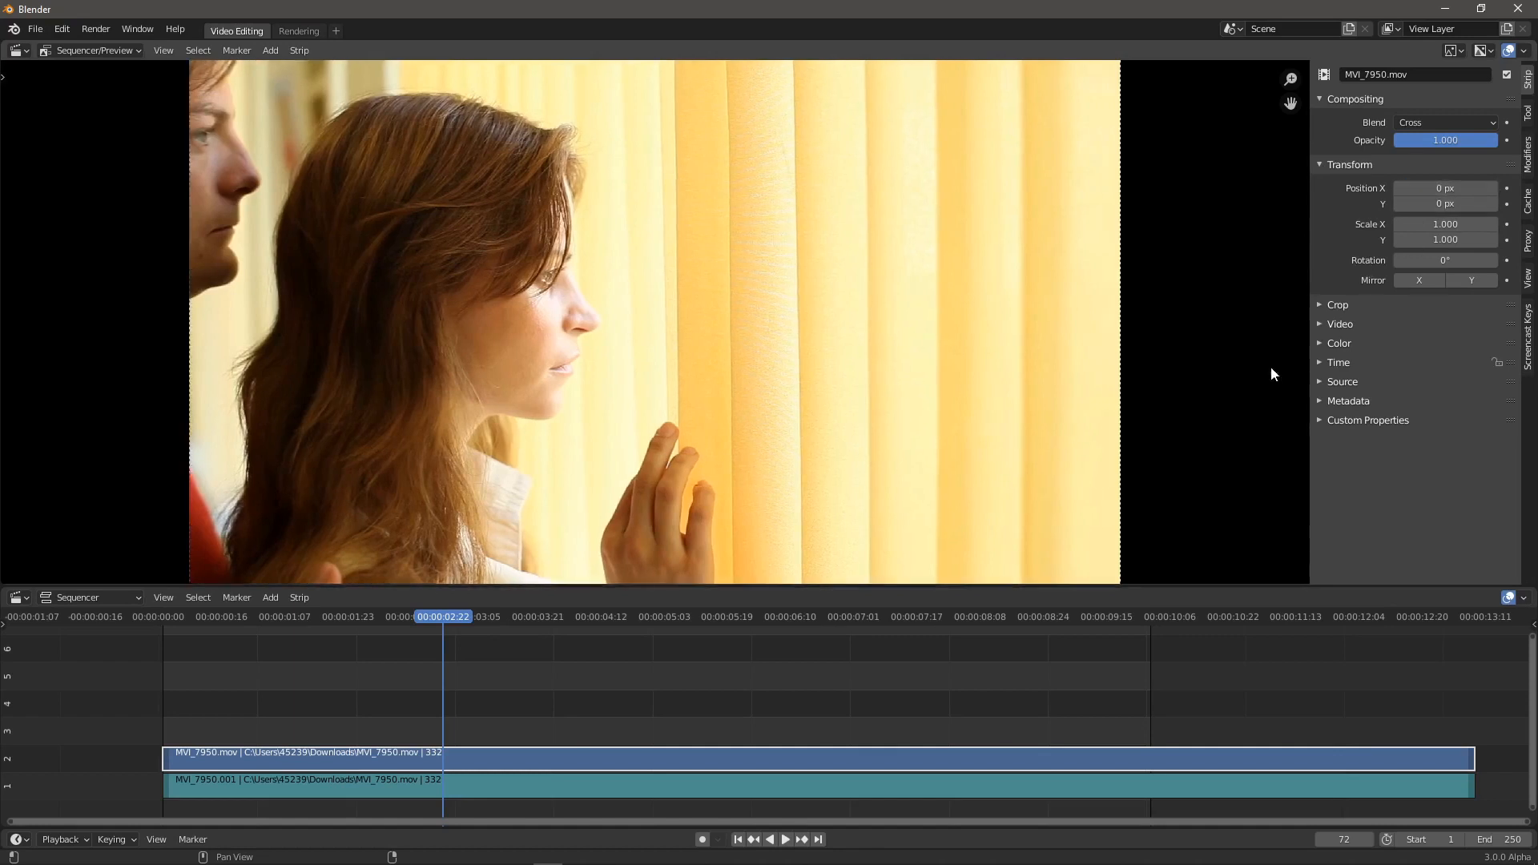
# - Compare the strip properties of the sound strip with those of the movie strip, leaving the sound strip selected
pyautogui.click(690, 787)
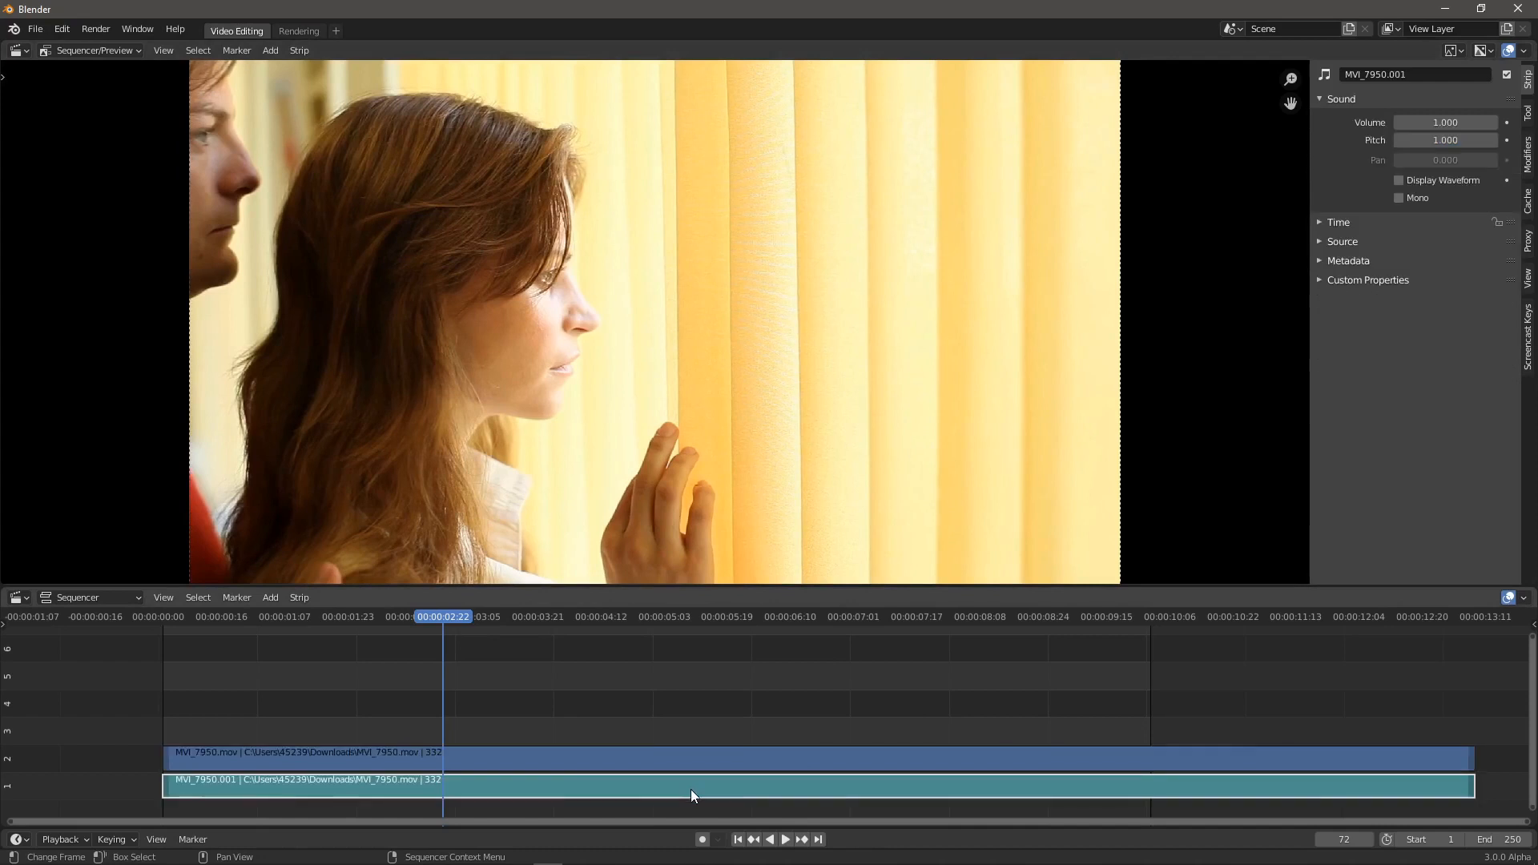
pyautogui.click(678, 765)
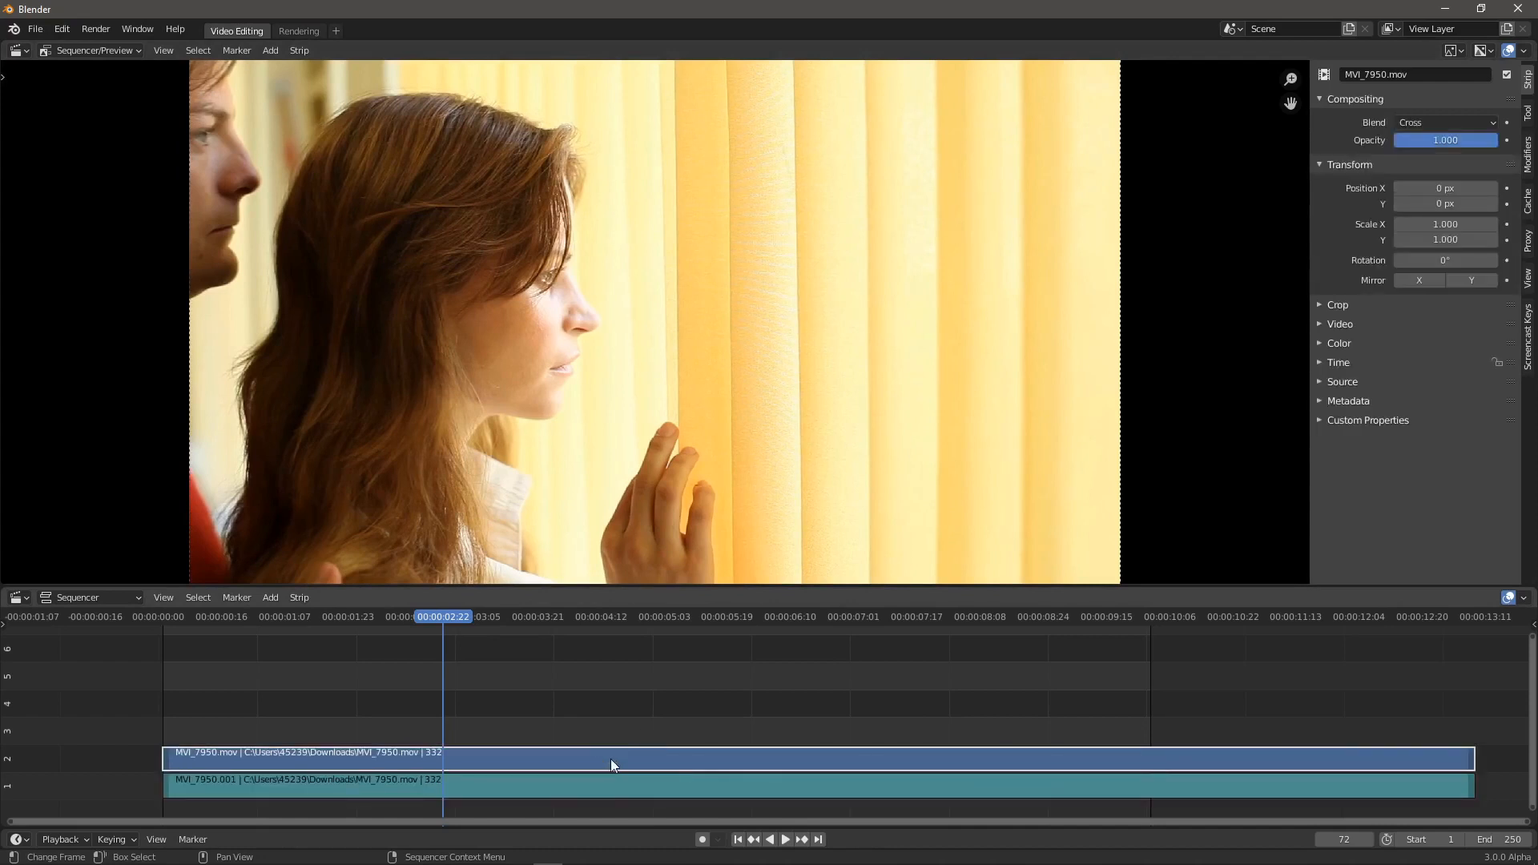
pyautogui.click(642, 789)
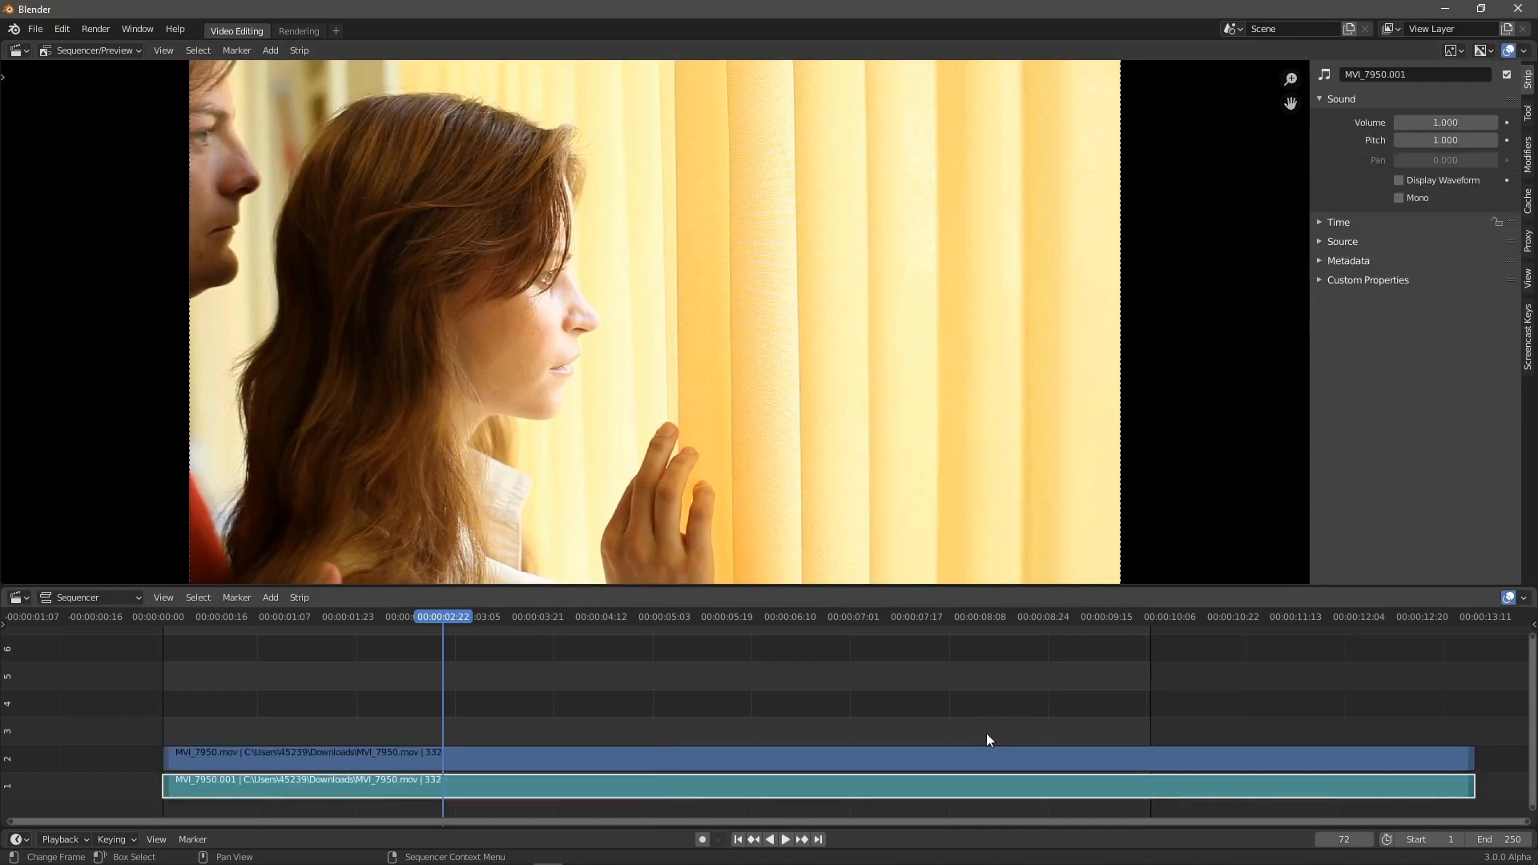
# - Set the sequencer overlay's waveform display to Waveforms On and enlarge the channels in the timeline
pyautogui.click(1527, 598)
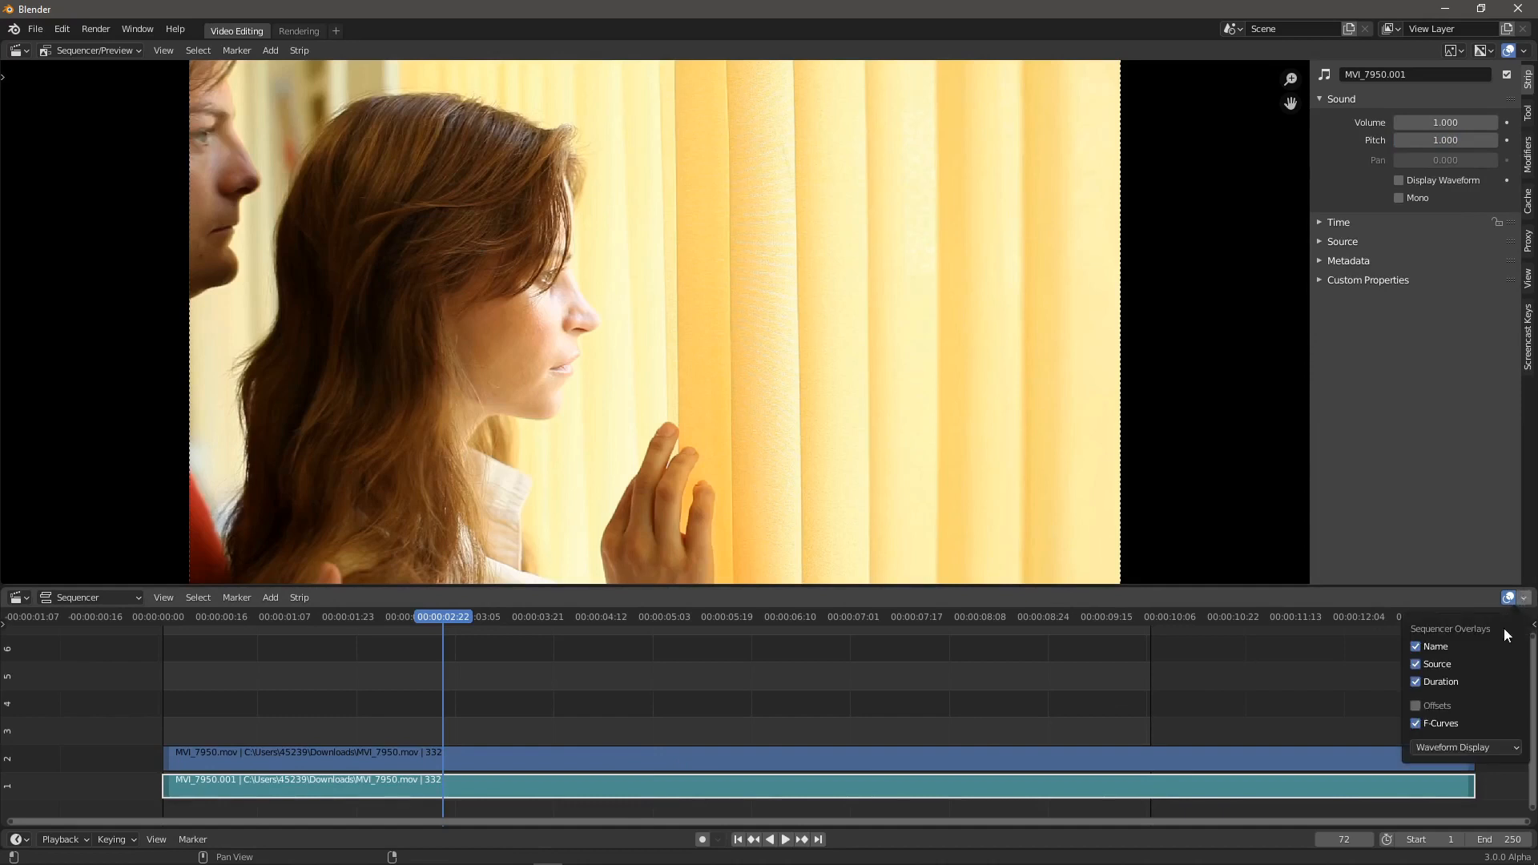
pyautogui.click(1496, 747)
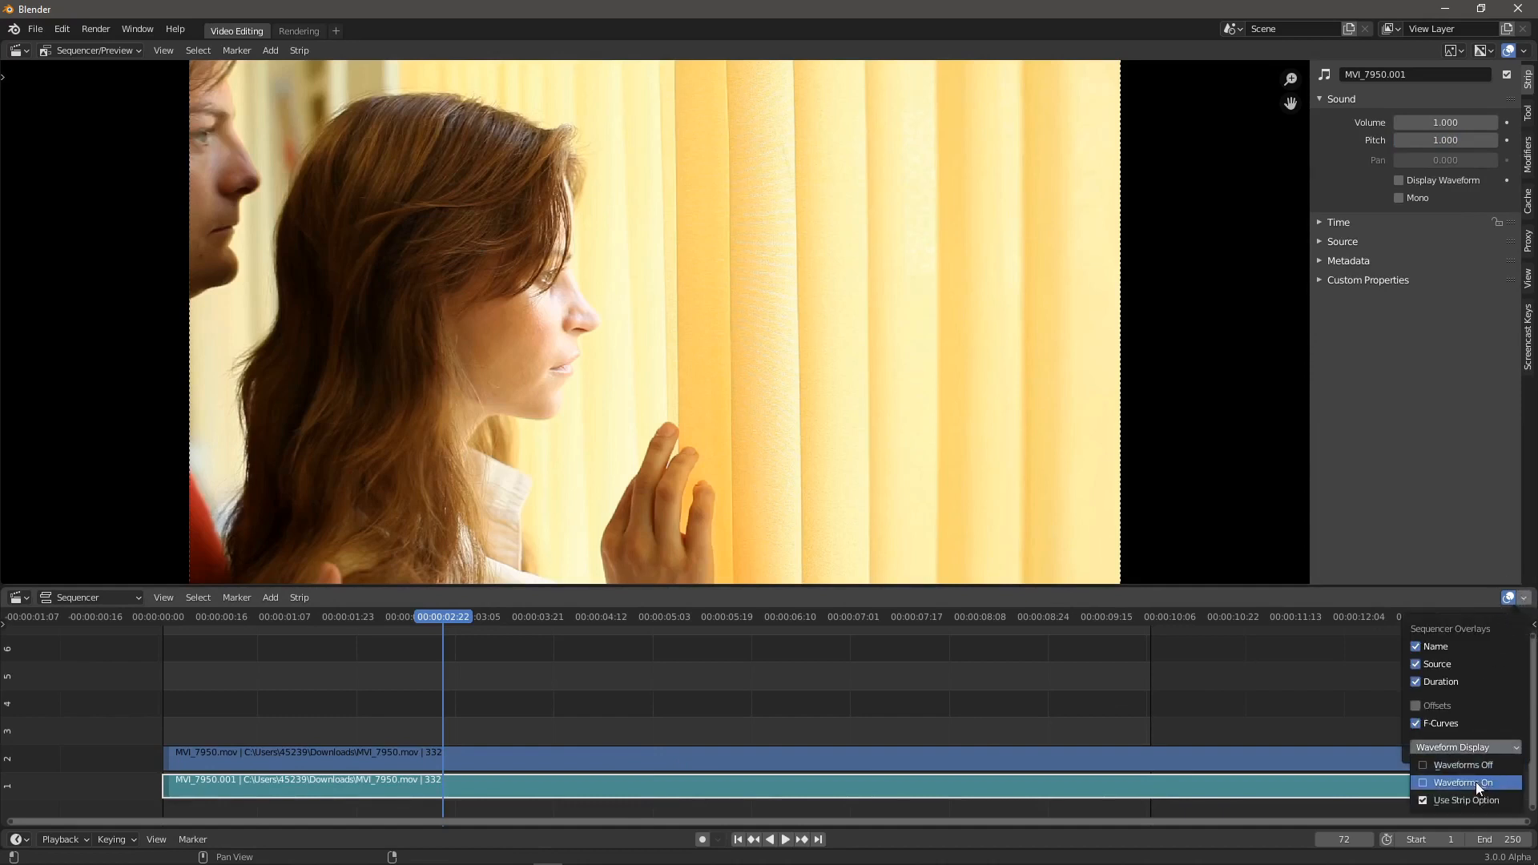
pyautogui.click(1476, 782)
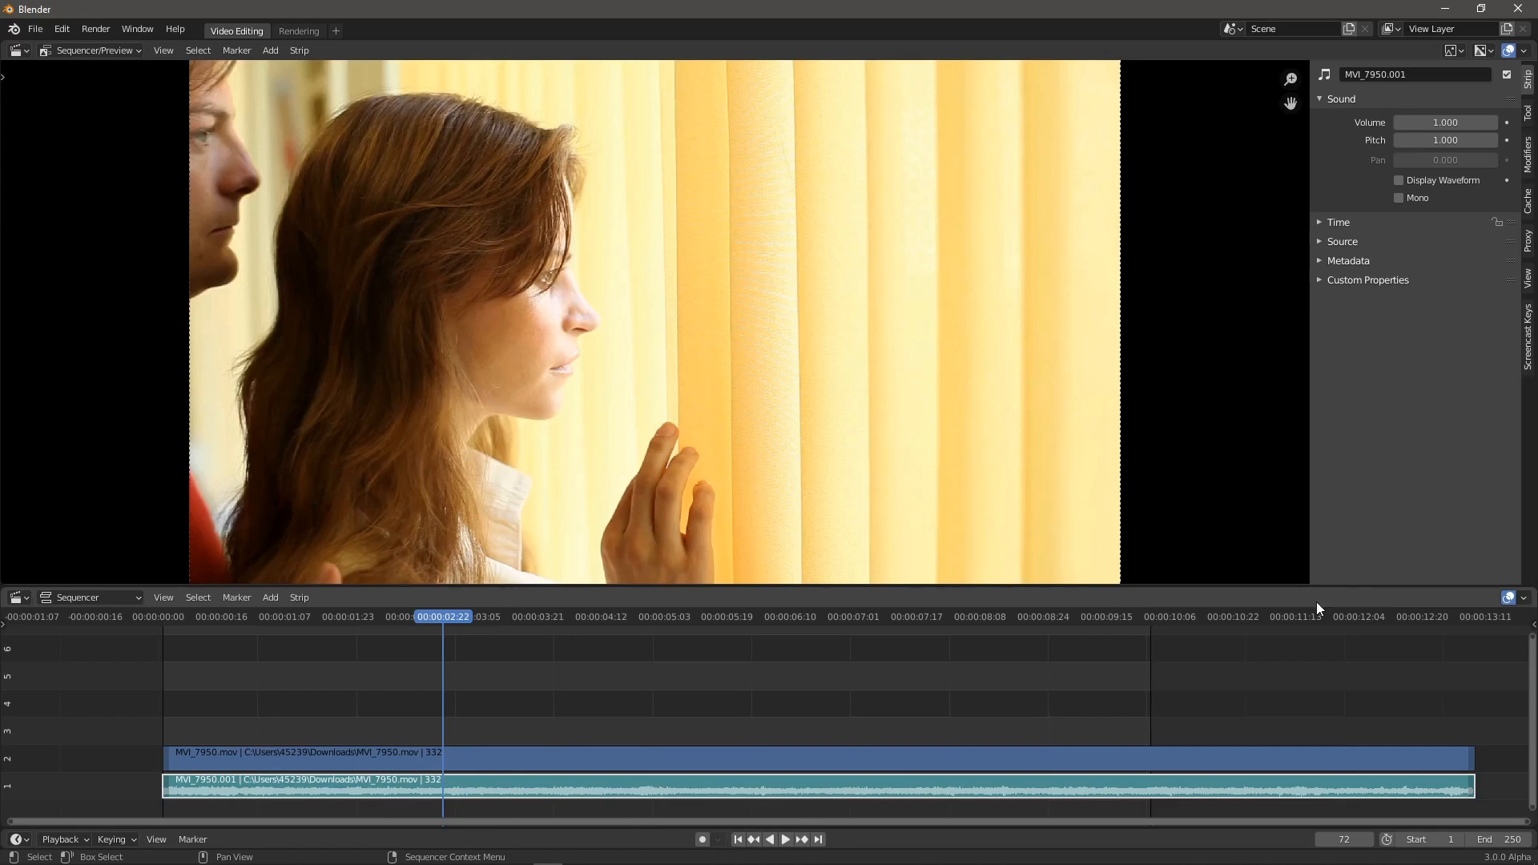
pyautogui.moveTo(1533, 635); pyautogui.dragTo(1532, 708)
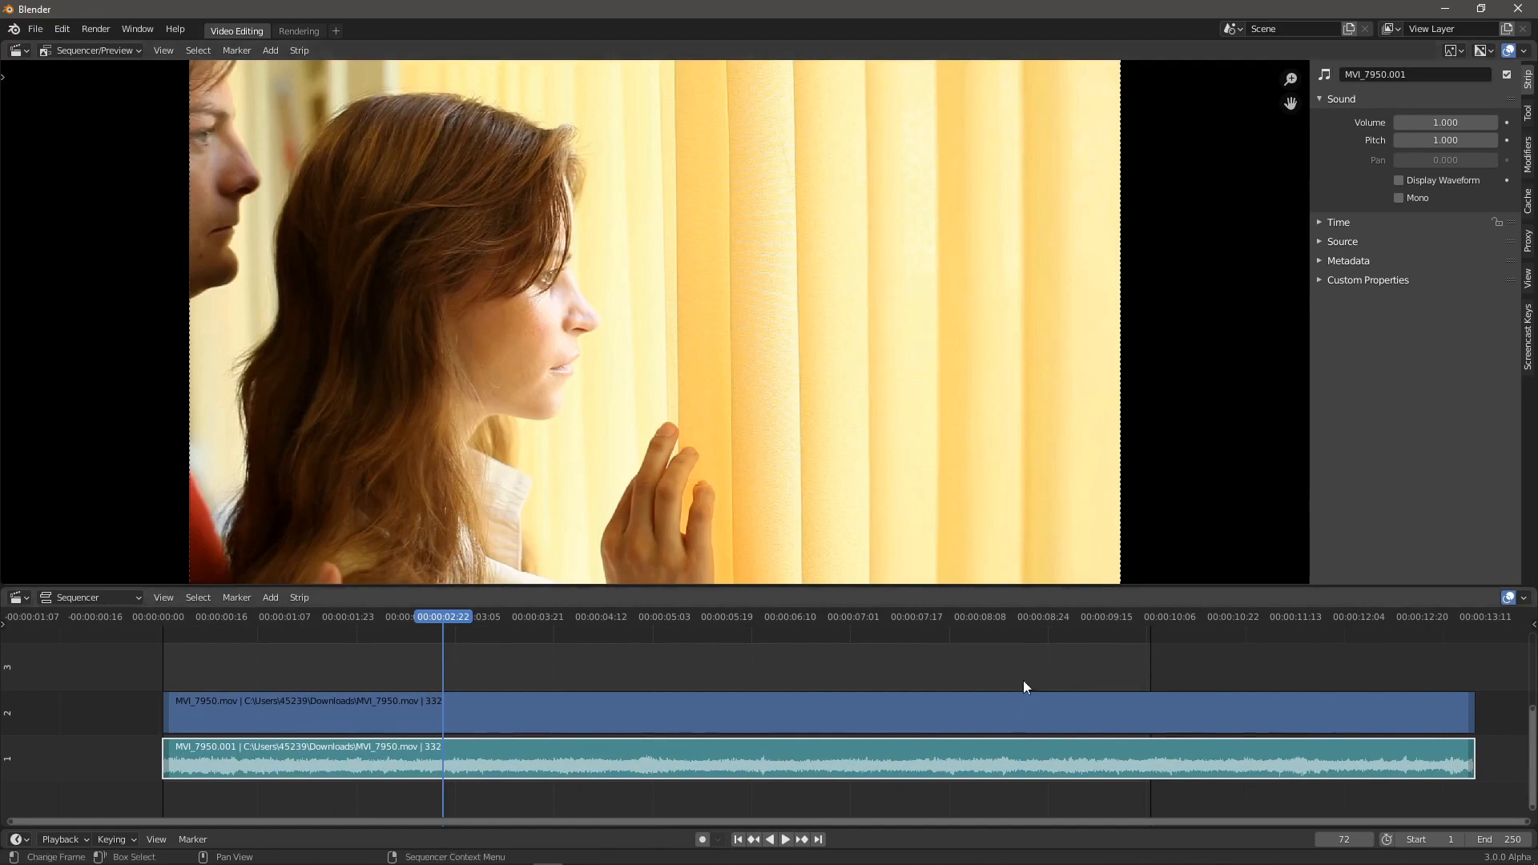
# - Select the MVI_7950.mov movie strip and display its Time settings
pyautogui.click(963, 709)
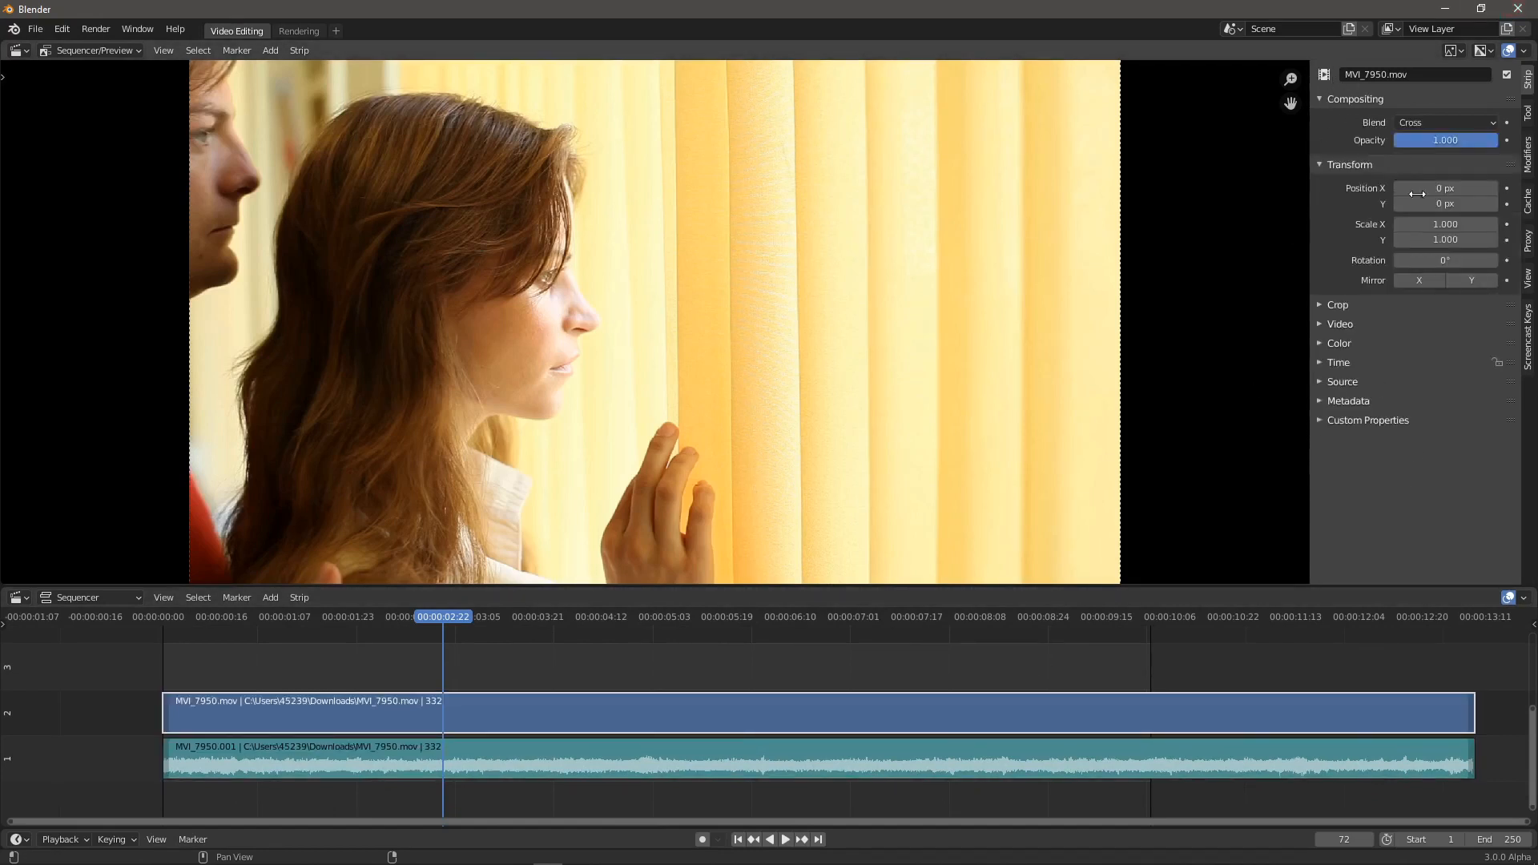
pyautogui.click(1320, 325)
pyautogui.click(1322, 327)
pyautogui.click(1319, 362)
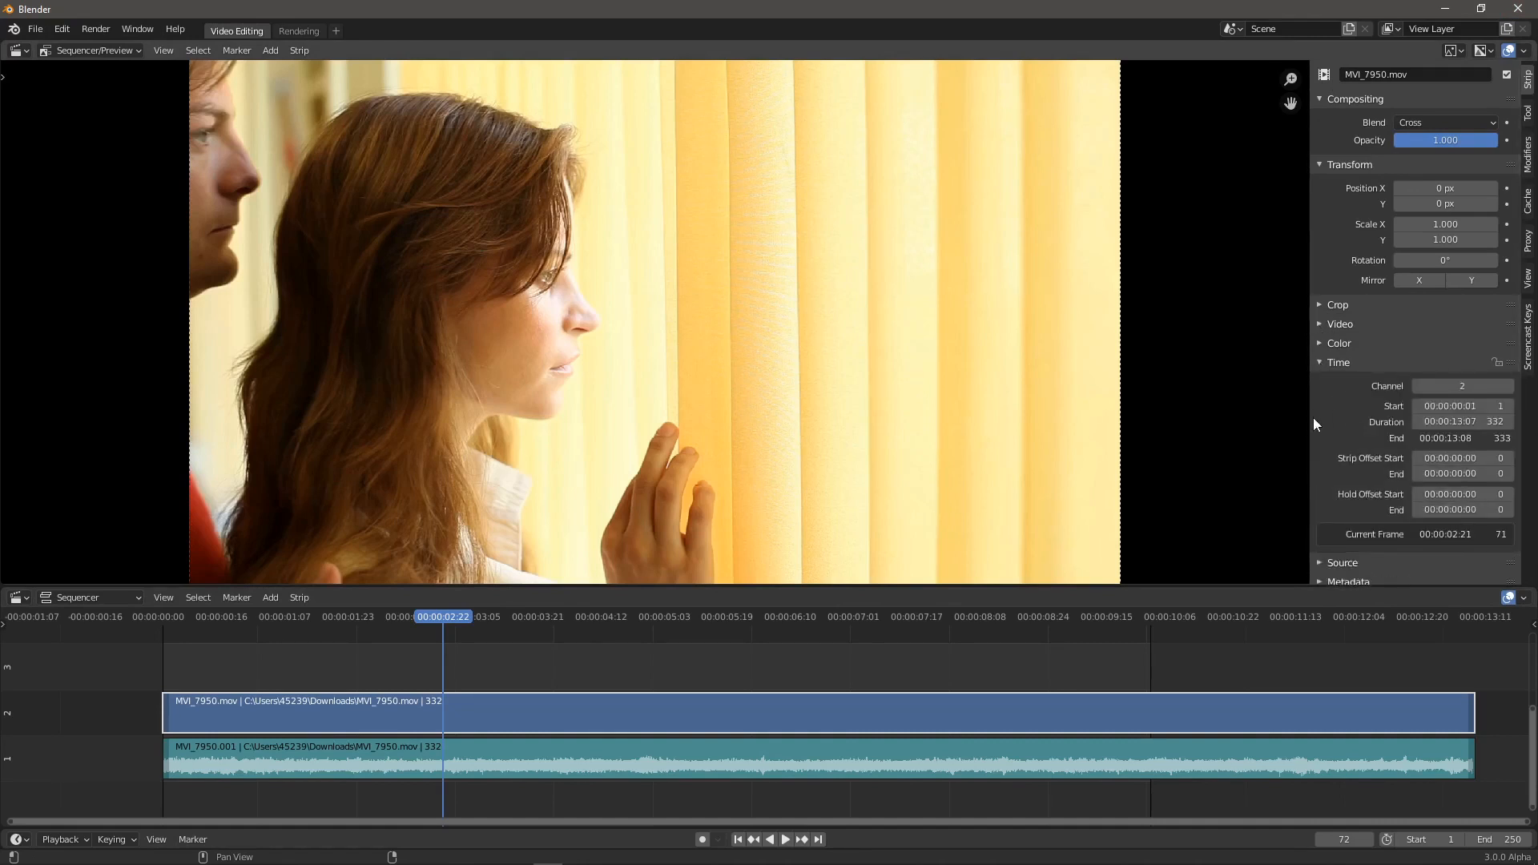
pyautogui.scroll(-1, 1314, 417)
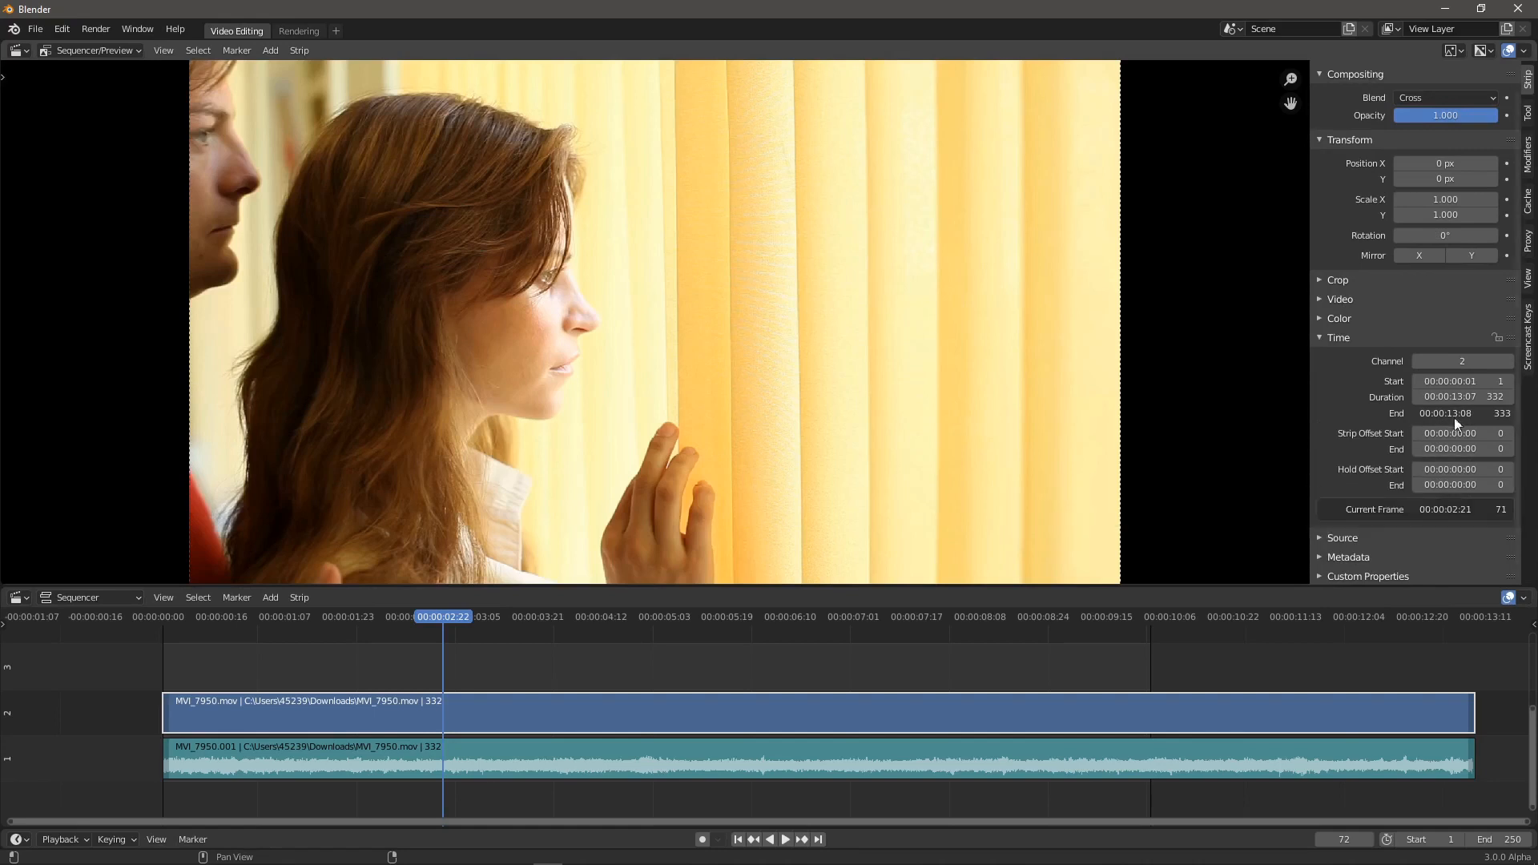
# - Try changing the movie strip's start frame to -7, undo the change and deselect the strips
pyautogui.moveTo(1452, 382); pyautogui.dragTo(1408, 382)
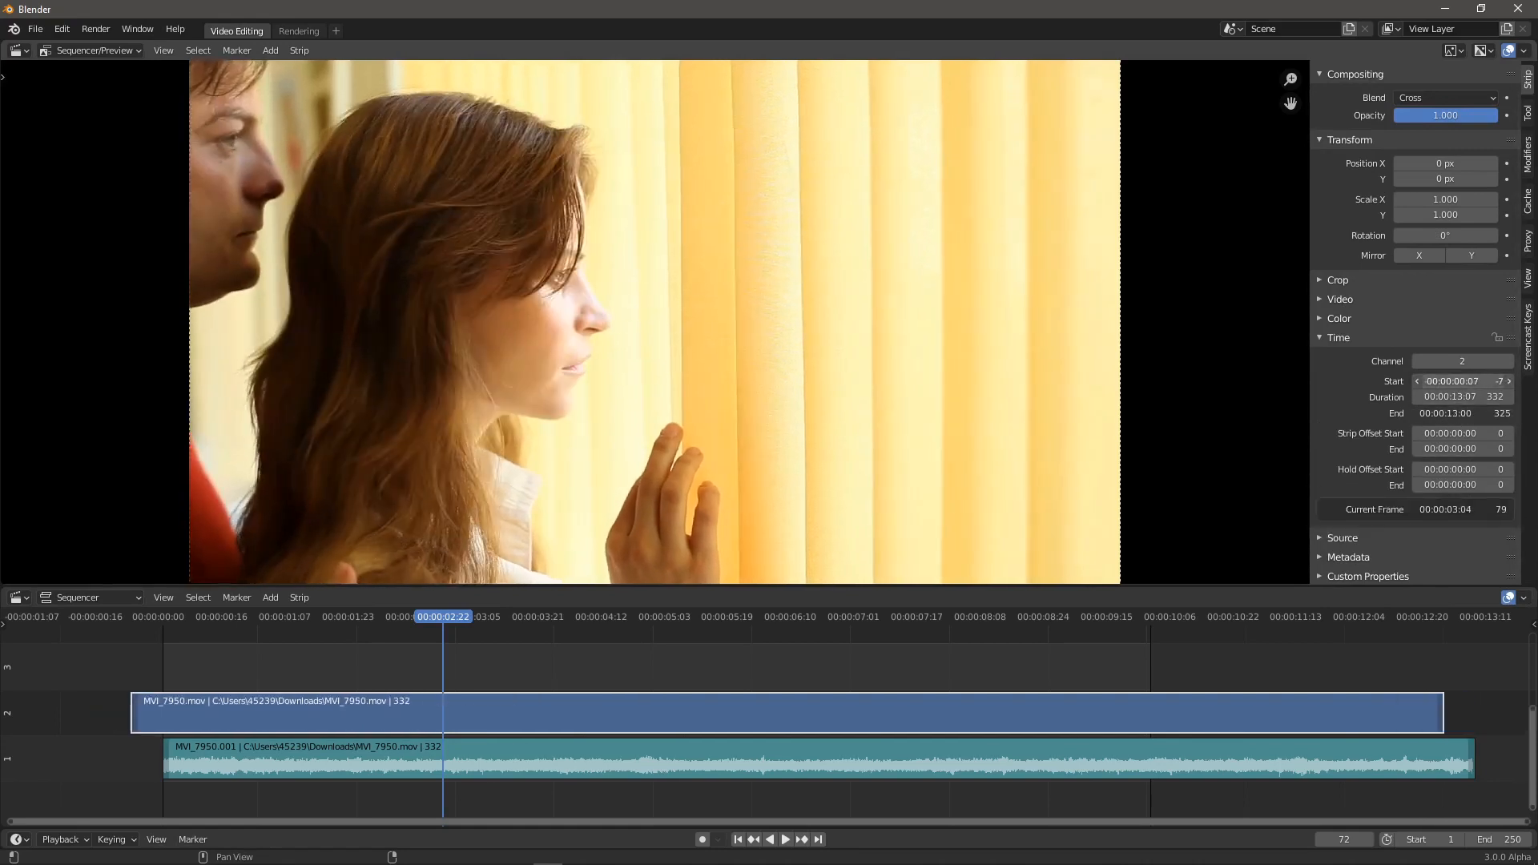
pyautogui.hotkey('ctrl', 'z')
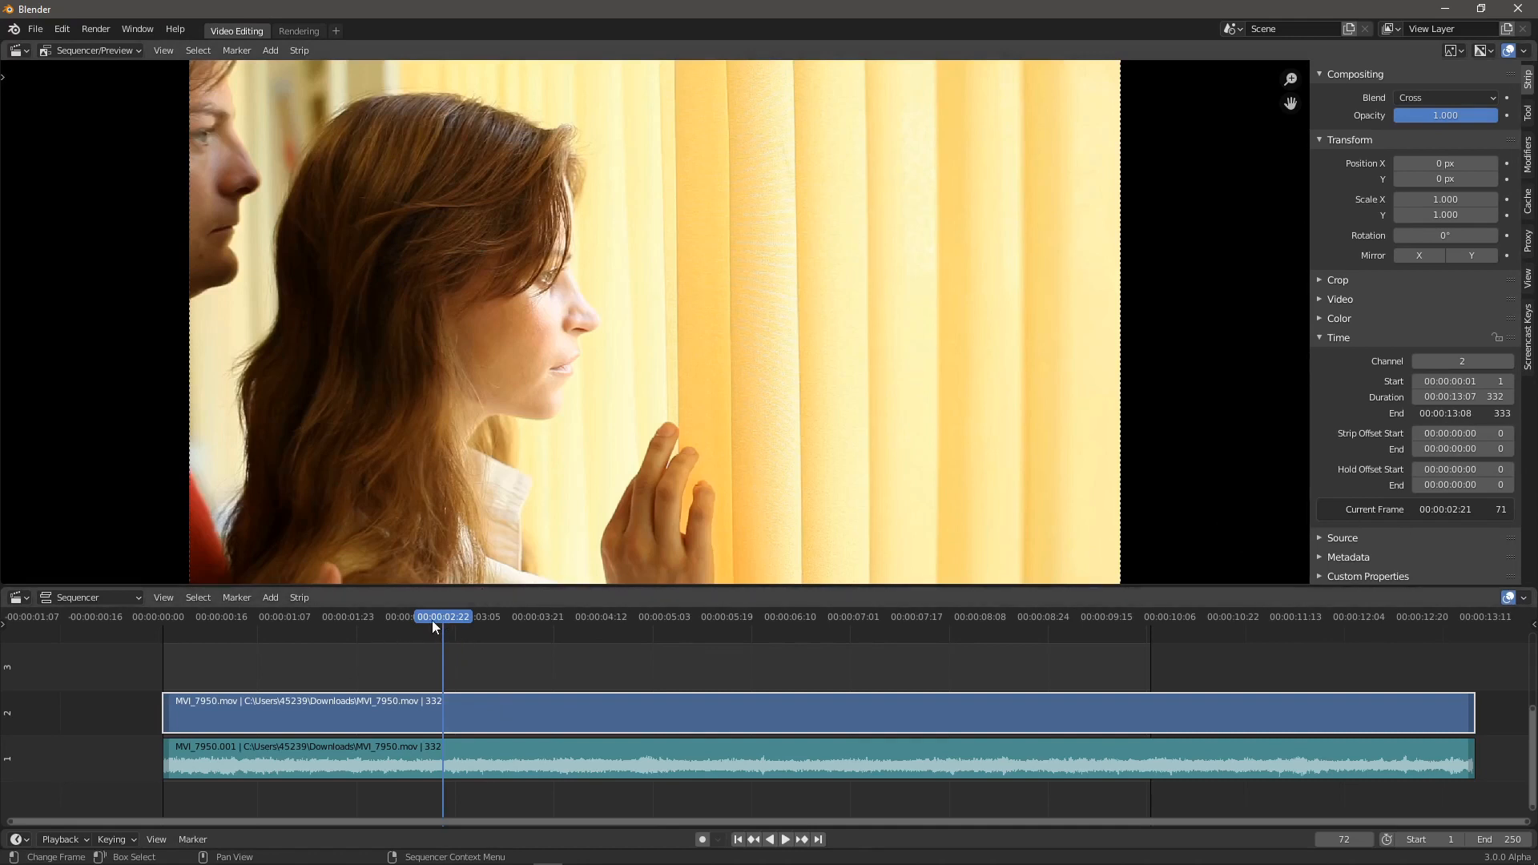
pyautogui.click(497, 663)
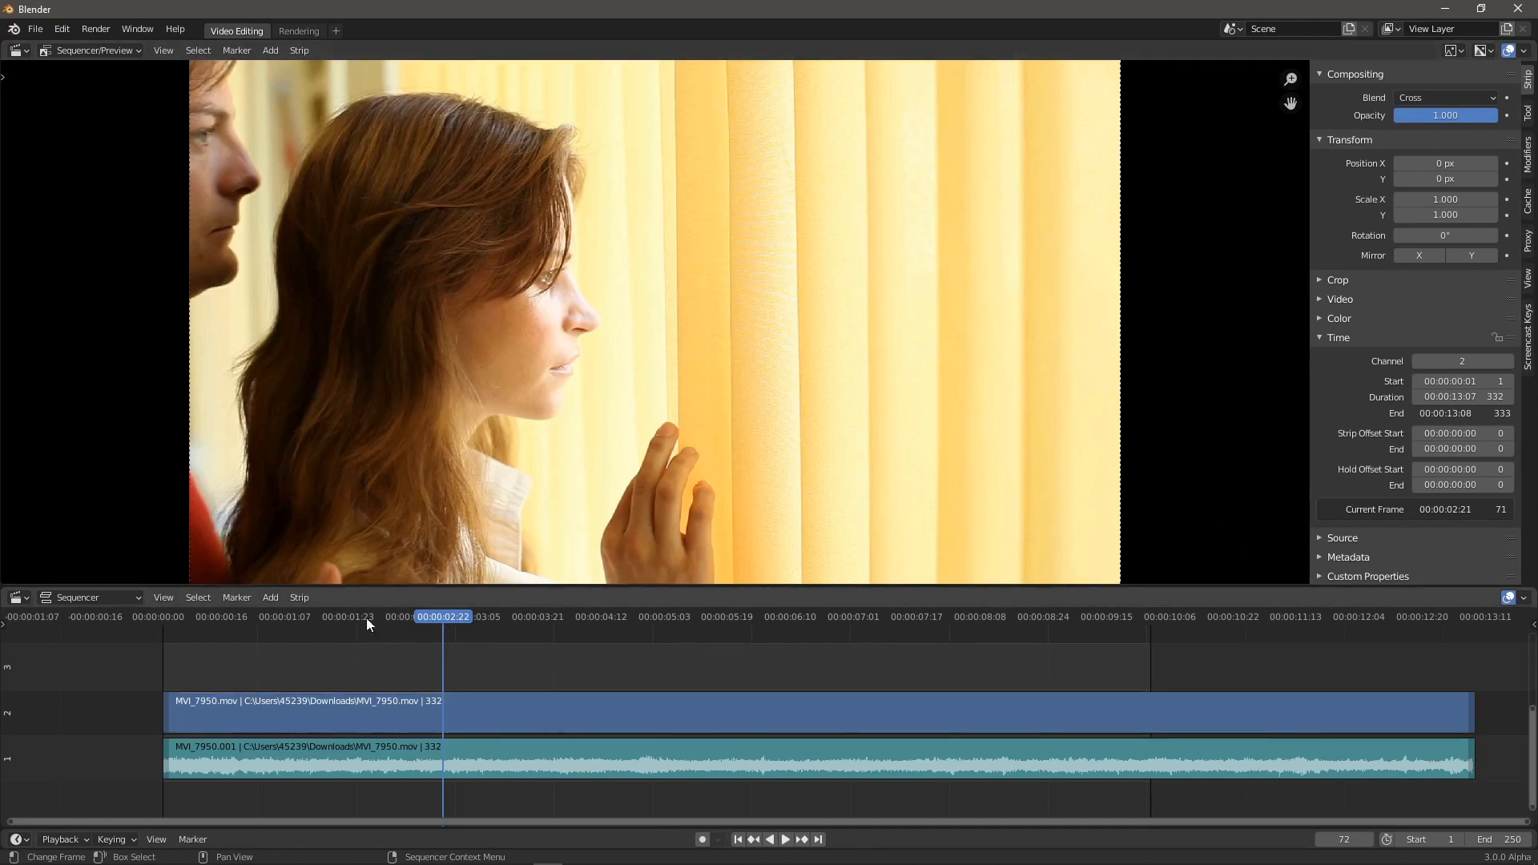
# - Select both the movie and sound strips and split them at the playhead on frame 72
pyautogui.click(303, 598)
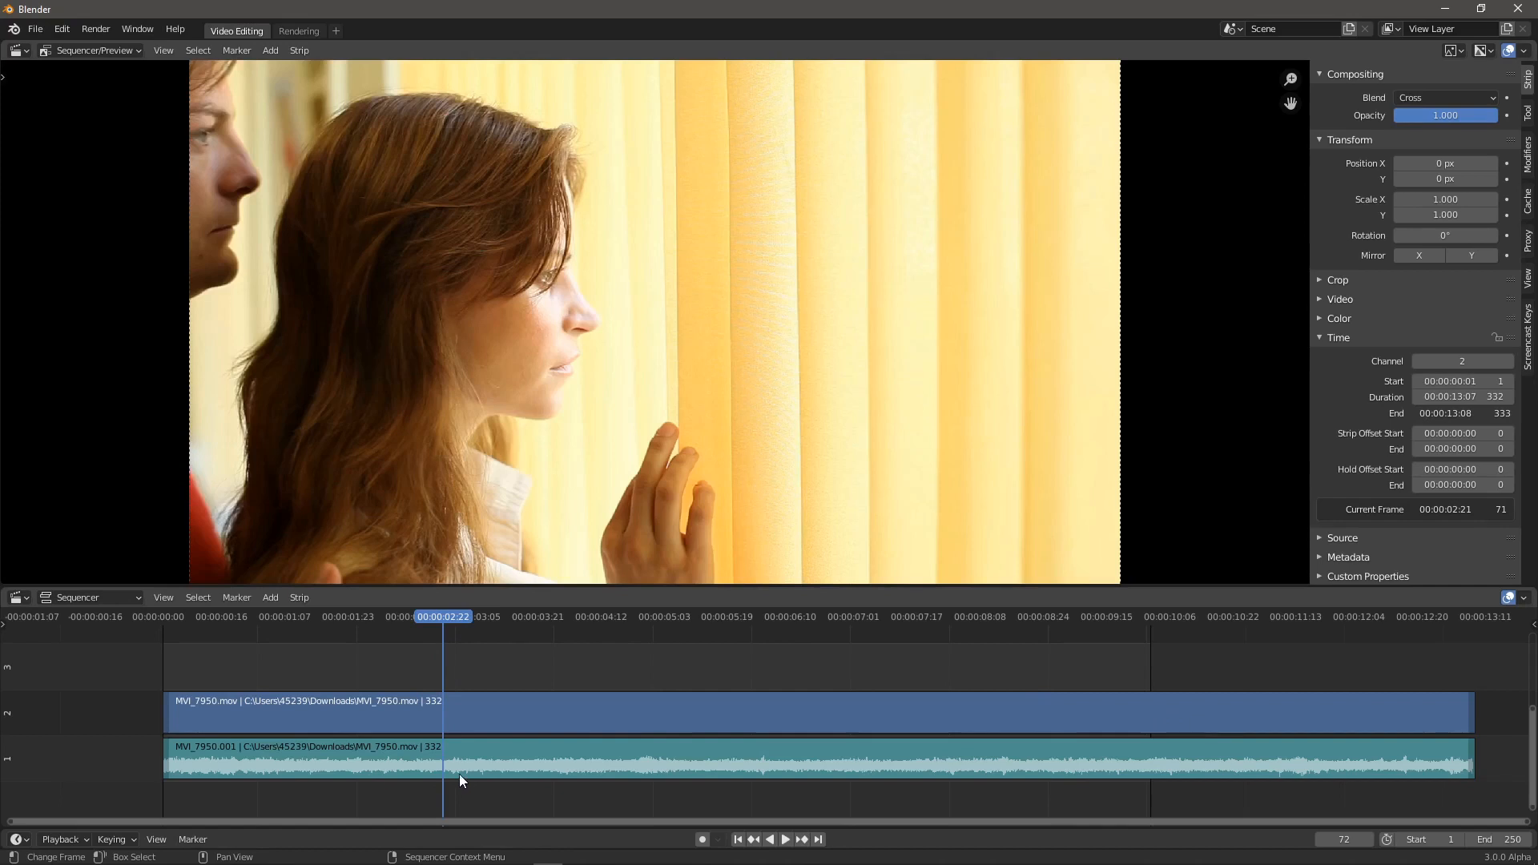
pyautogui.moveTo(460, 678); pyautogui.dragTo(494, 785)
pyautogui.click(301, 598)
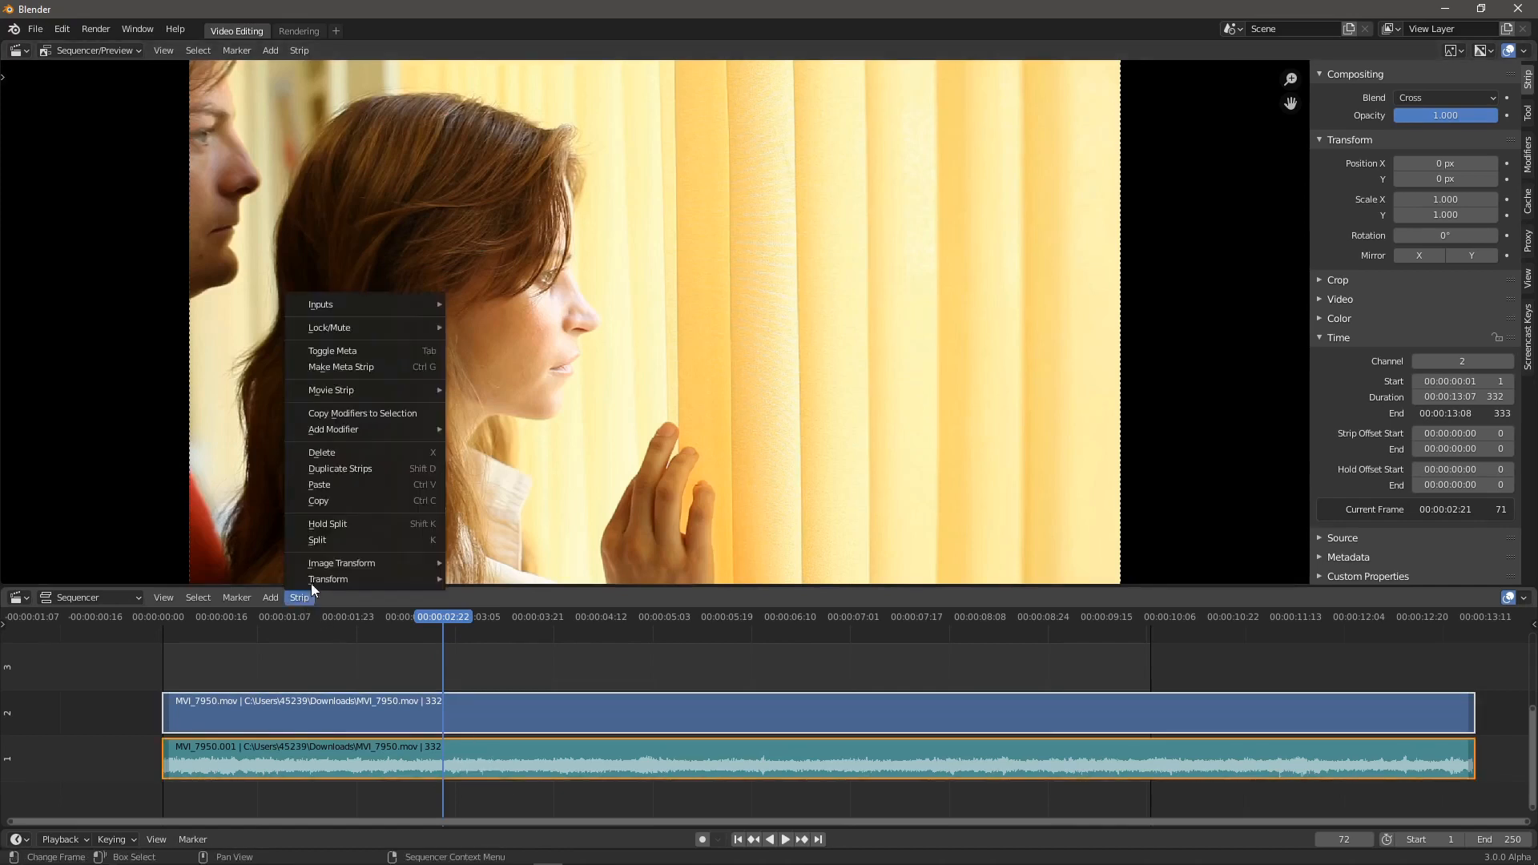
pyautogui.click(339, 540)
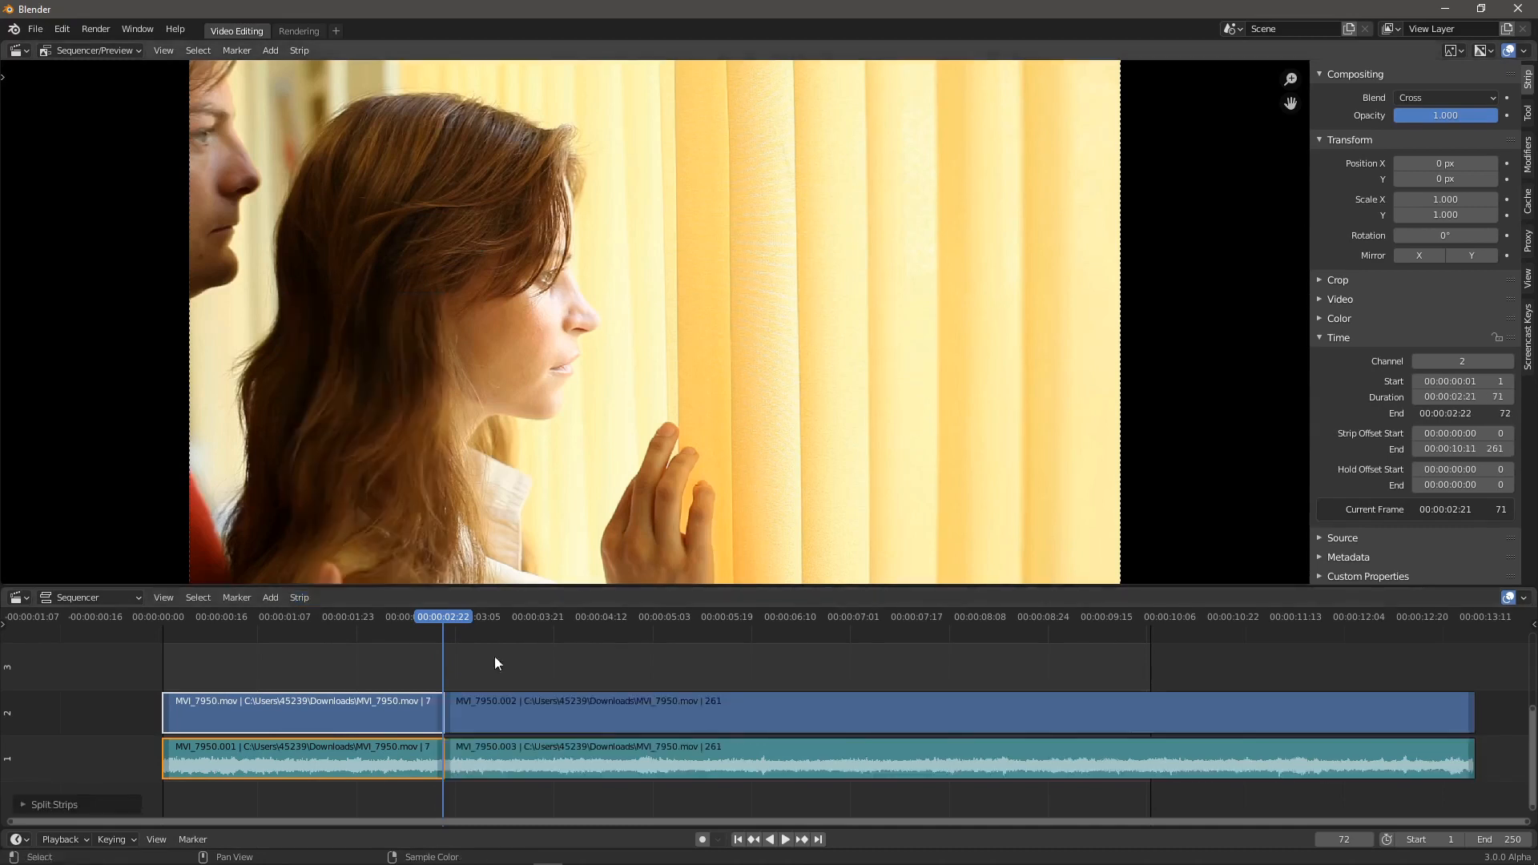
# - Select the movie and sound pieces after the cut and split them again at frame 164
pyautogui.moveTo(719, 676); pyautogui.dragTo(792, 785)
pyautogui.click(805, 625)
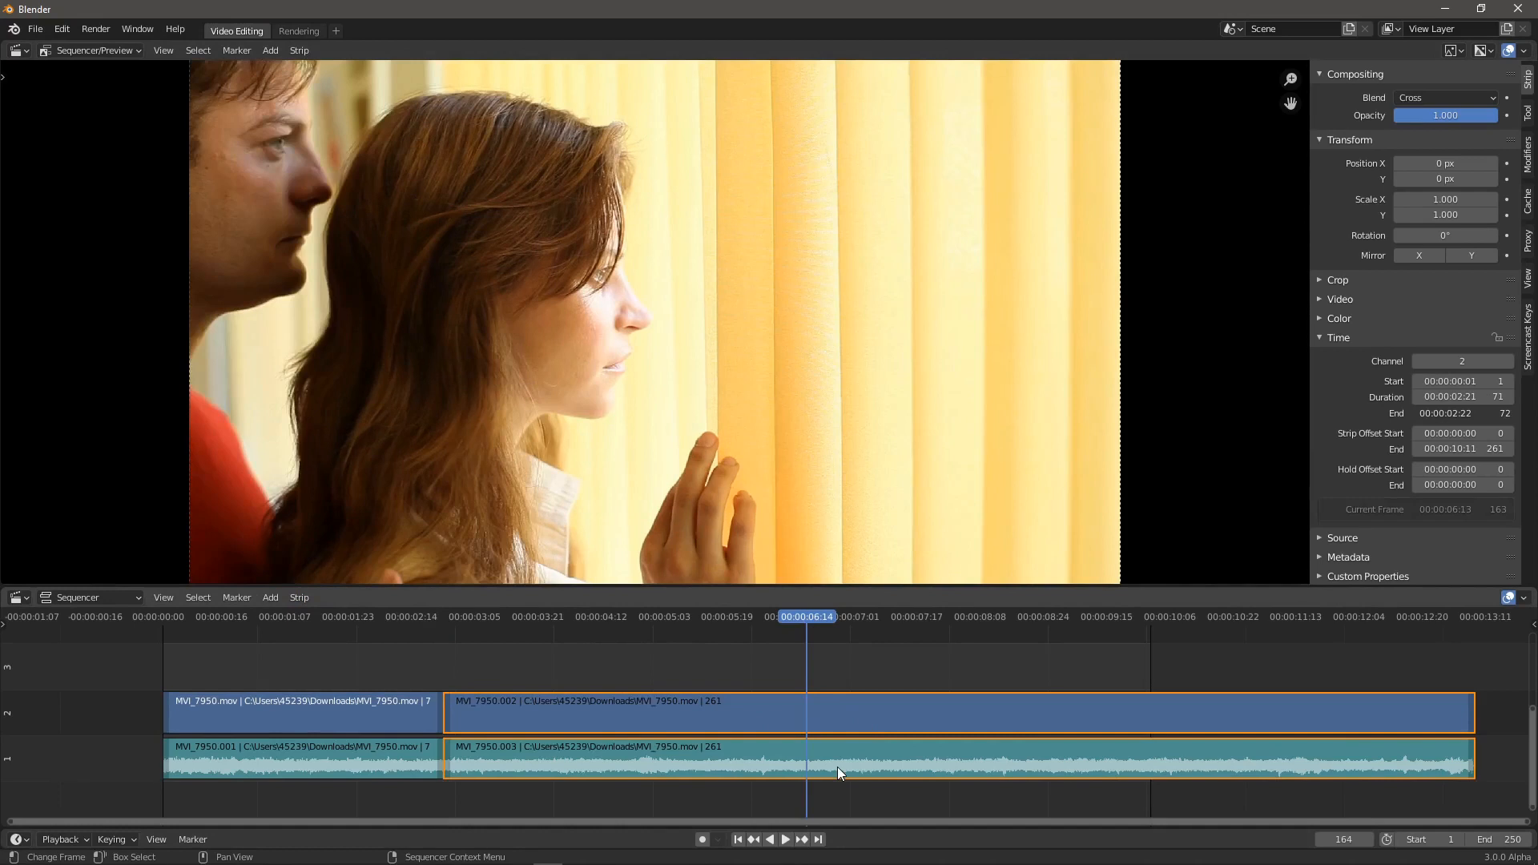
pyautogui.press('k')
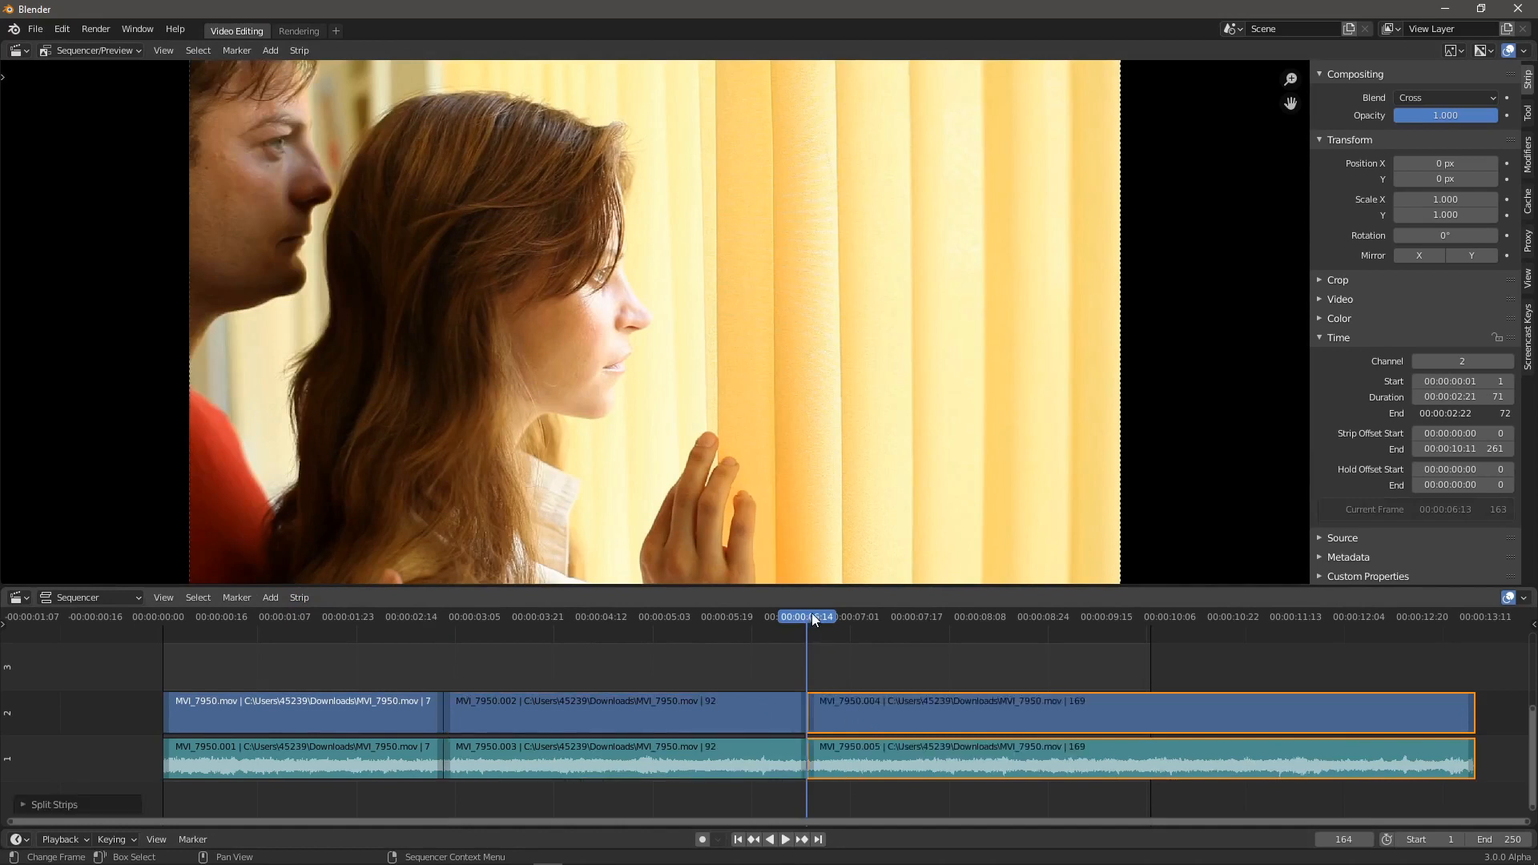
# - Slide the last movie and sound pieces about 29 frames later and scrub the playhead across the gap to frame 153
pyautogui.moveTo(811, 613); pyautogui.dragTo(870, 623)
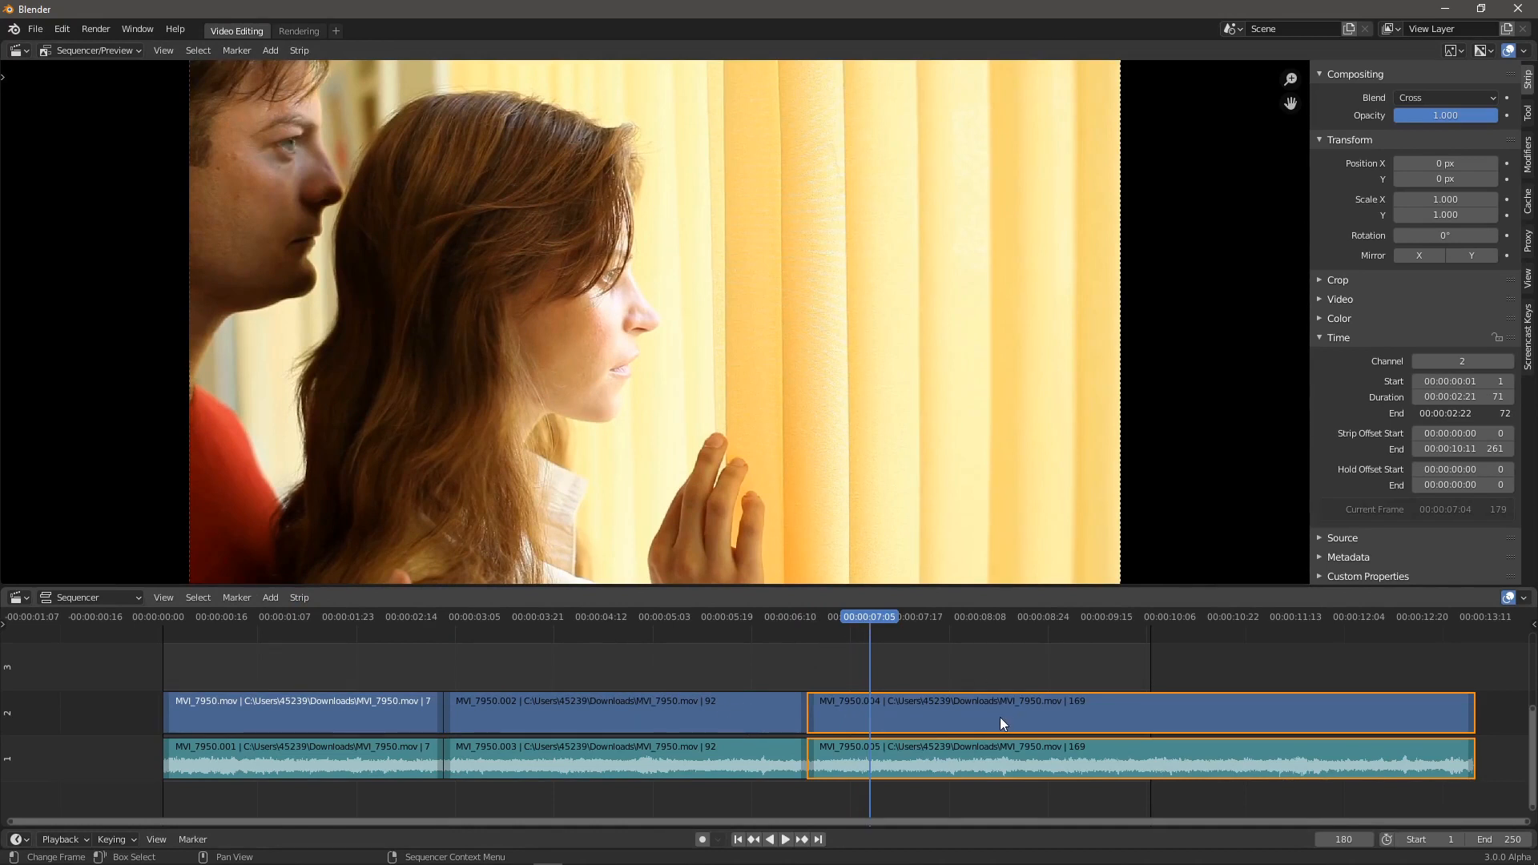
pyautogui.press('g')
pyautogui.click(1115, 724)
pyautogui.click(882, 617)
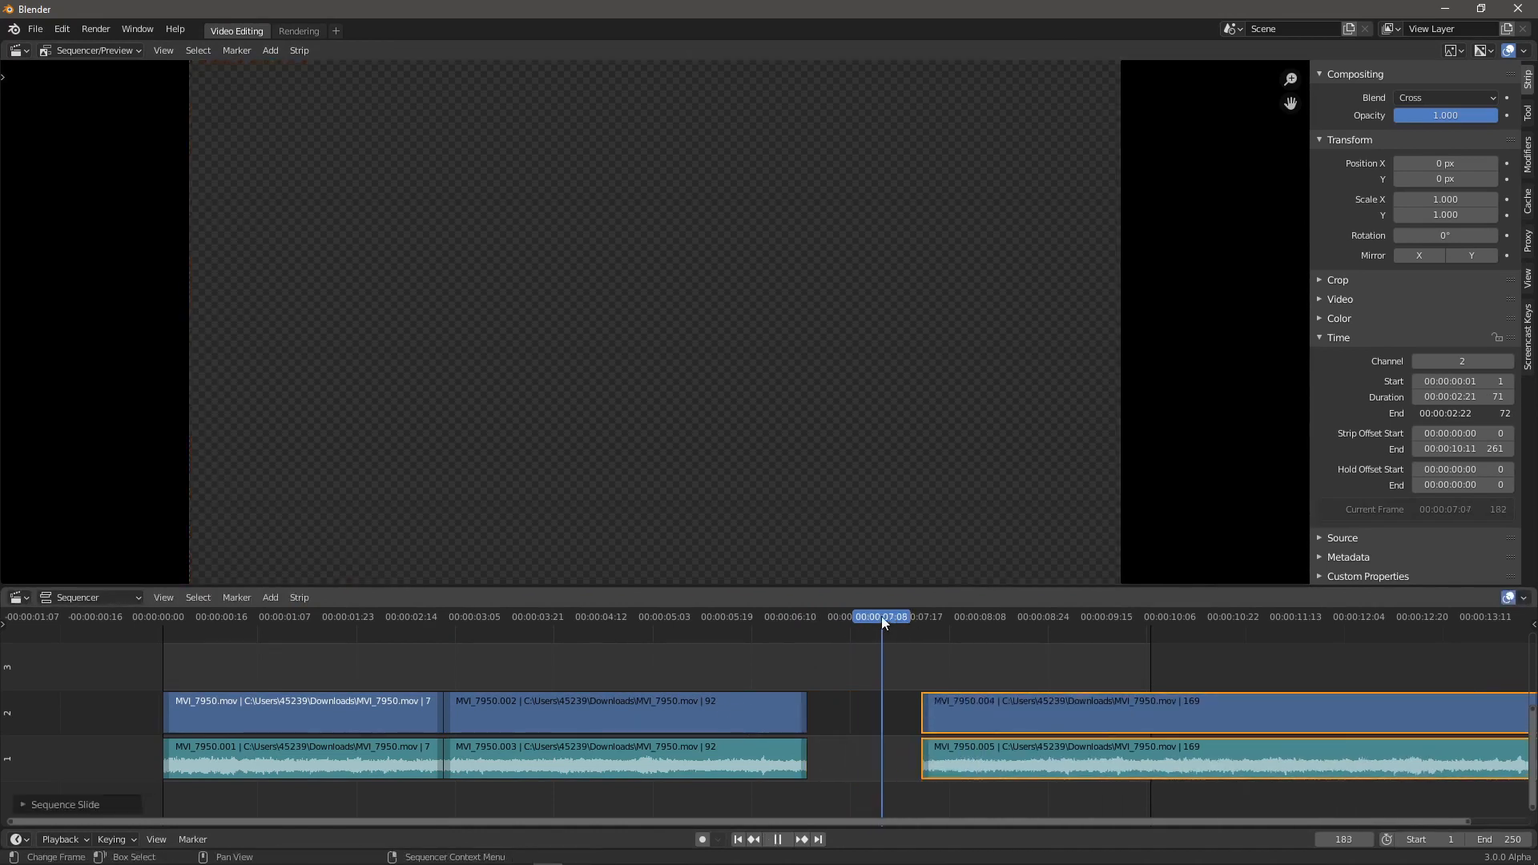
pyautogui.moveTo(881, 617); pyautogui.dragTo(763, 616)
pyautogui.press('space')
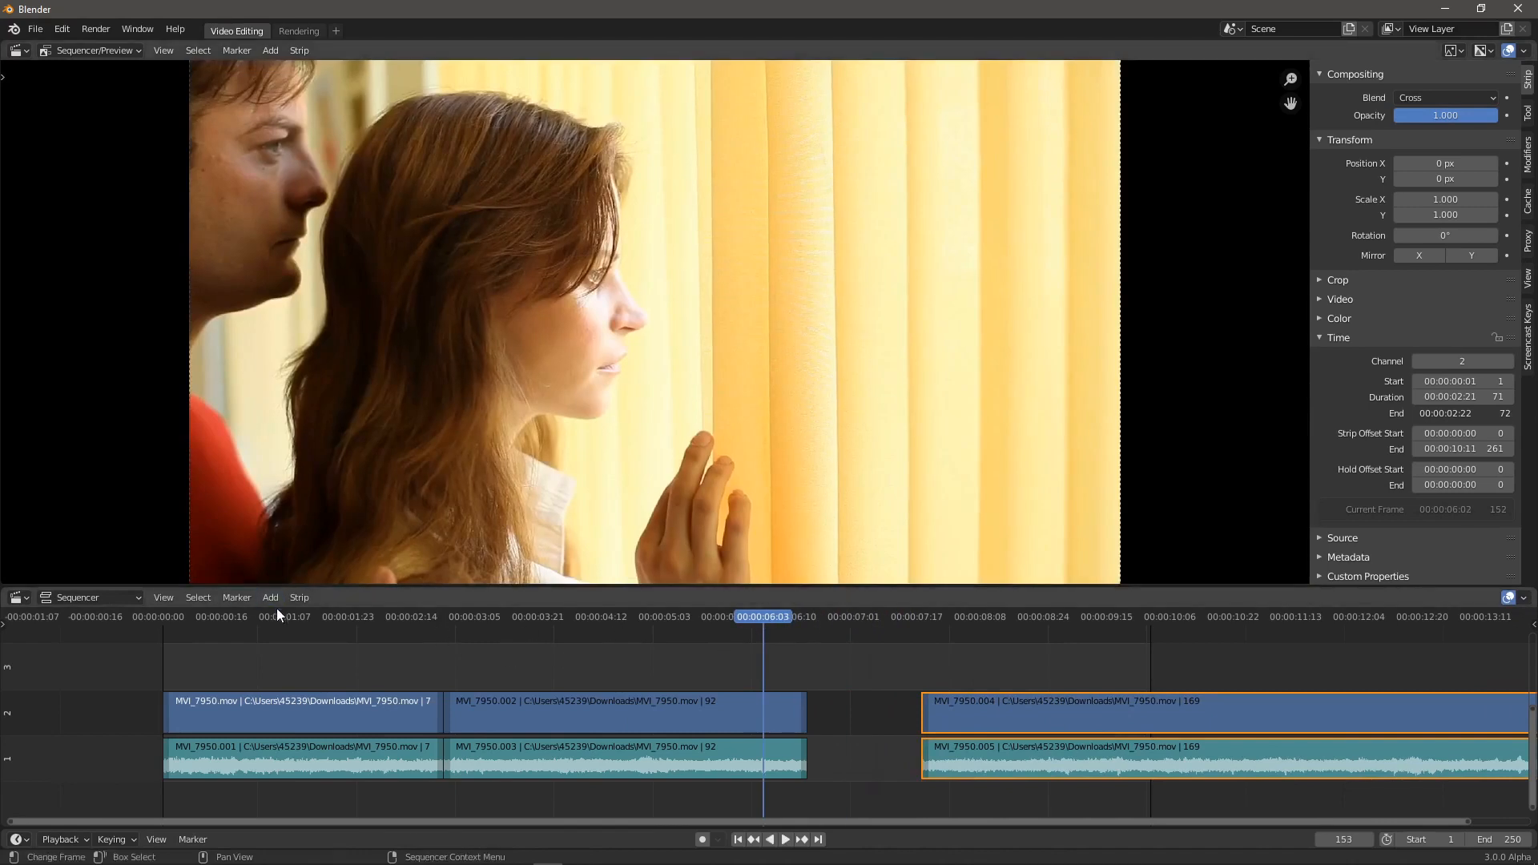
# - Select the middle movie and sound pieces and apply a Hold Split to them at frame 153
pyautogui.click(297, 598)
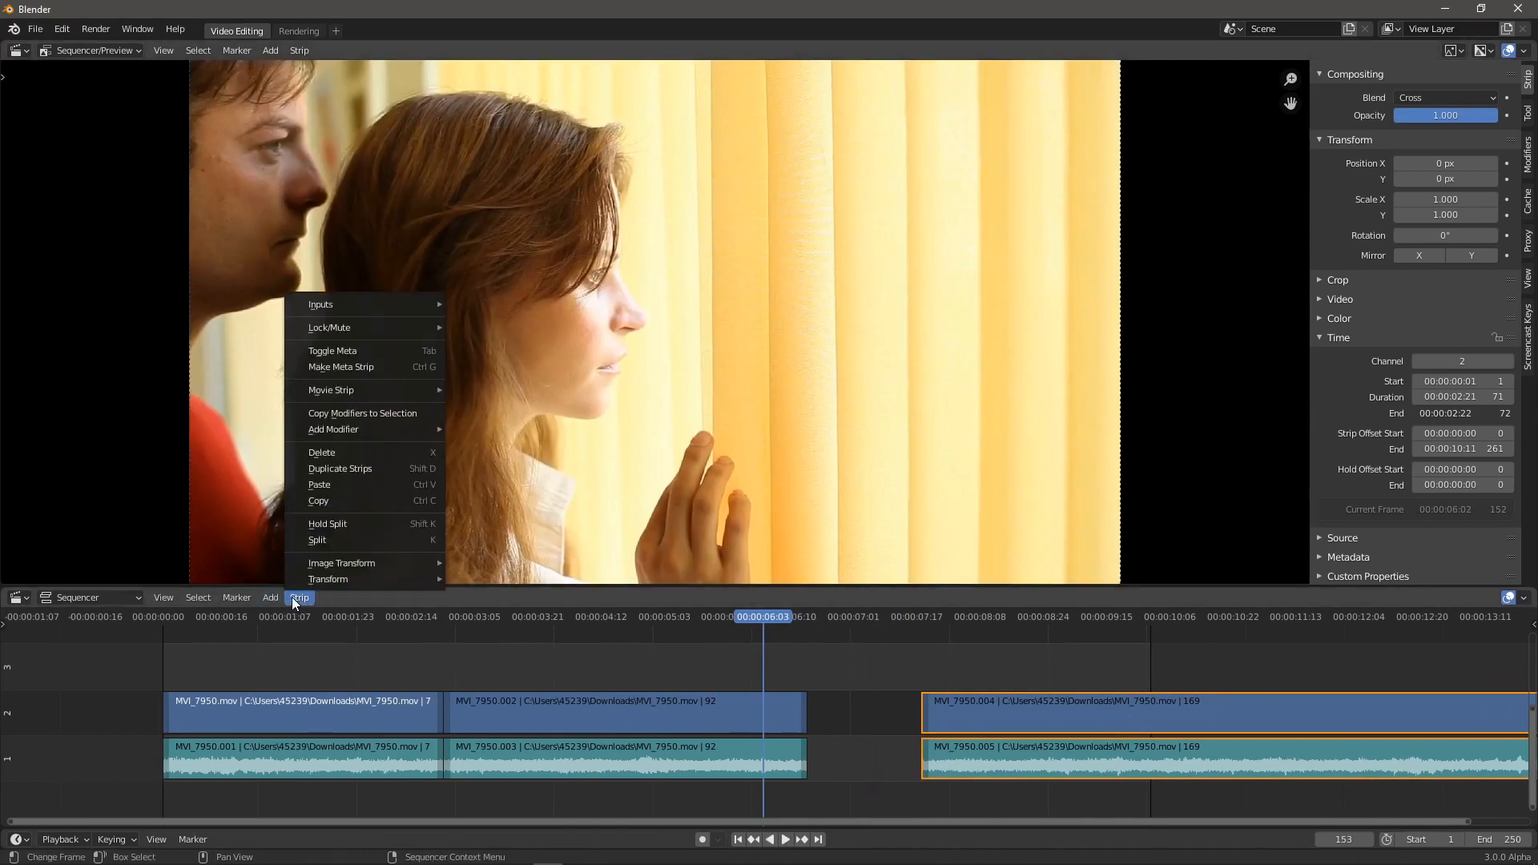
pyautogui.click(363, 525)
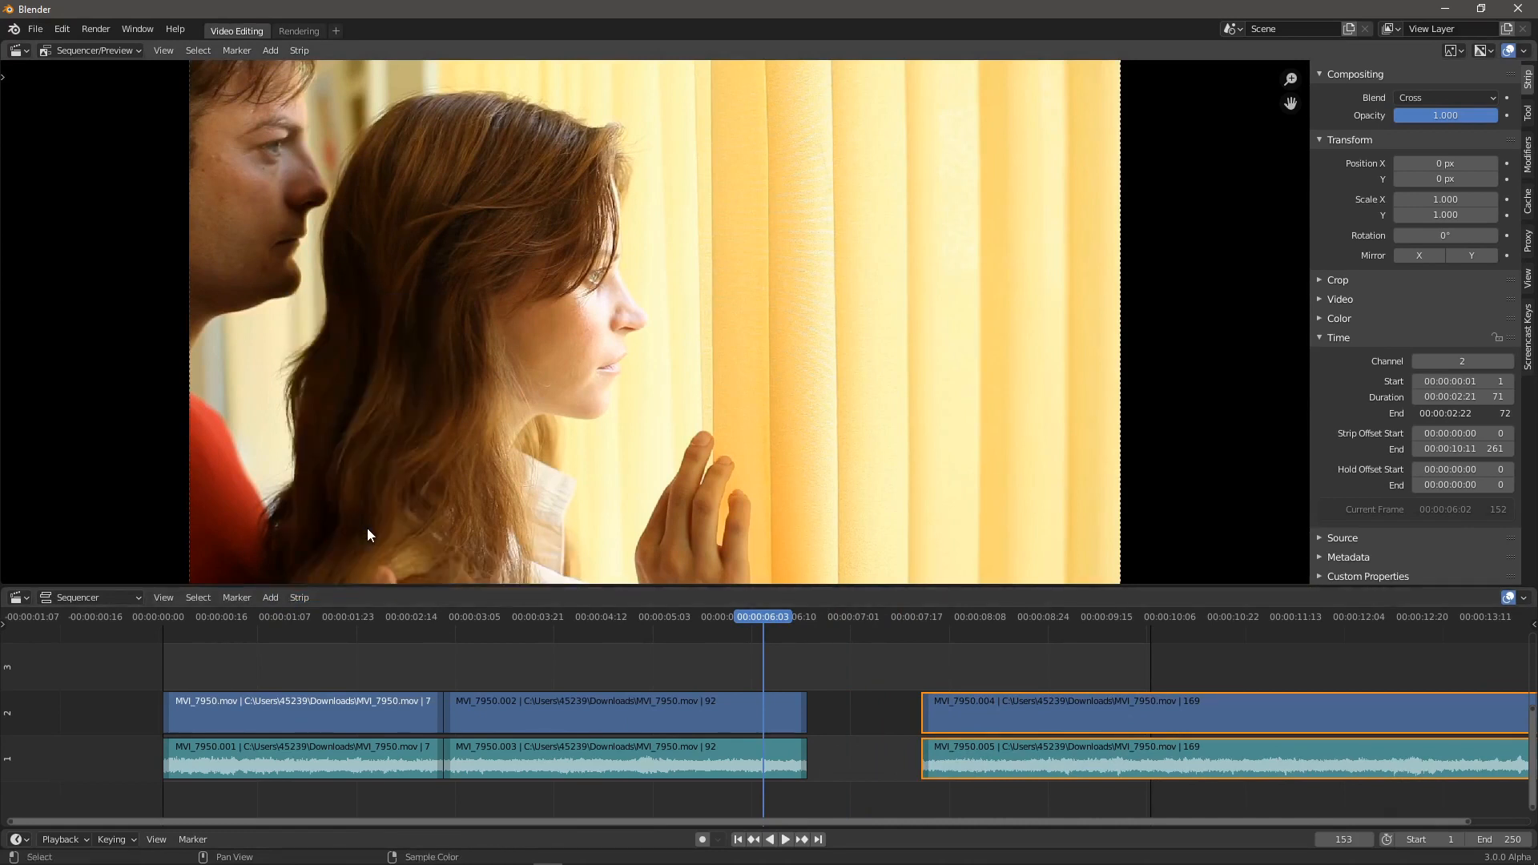
pyautogui.moveTo(752, 687); pyautogui.dragTo(710, 787)
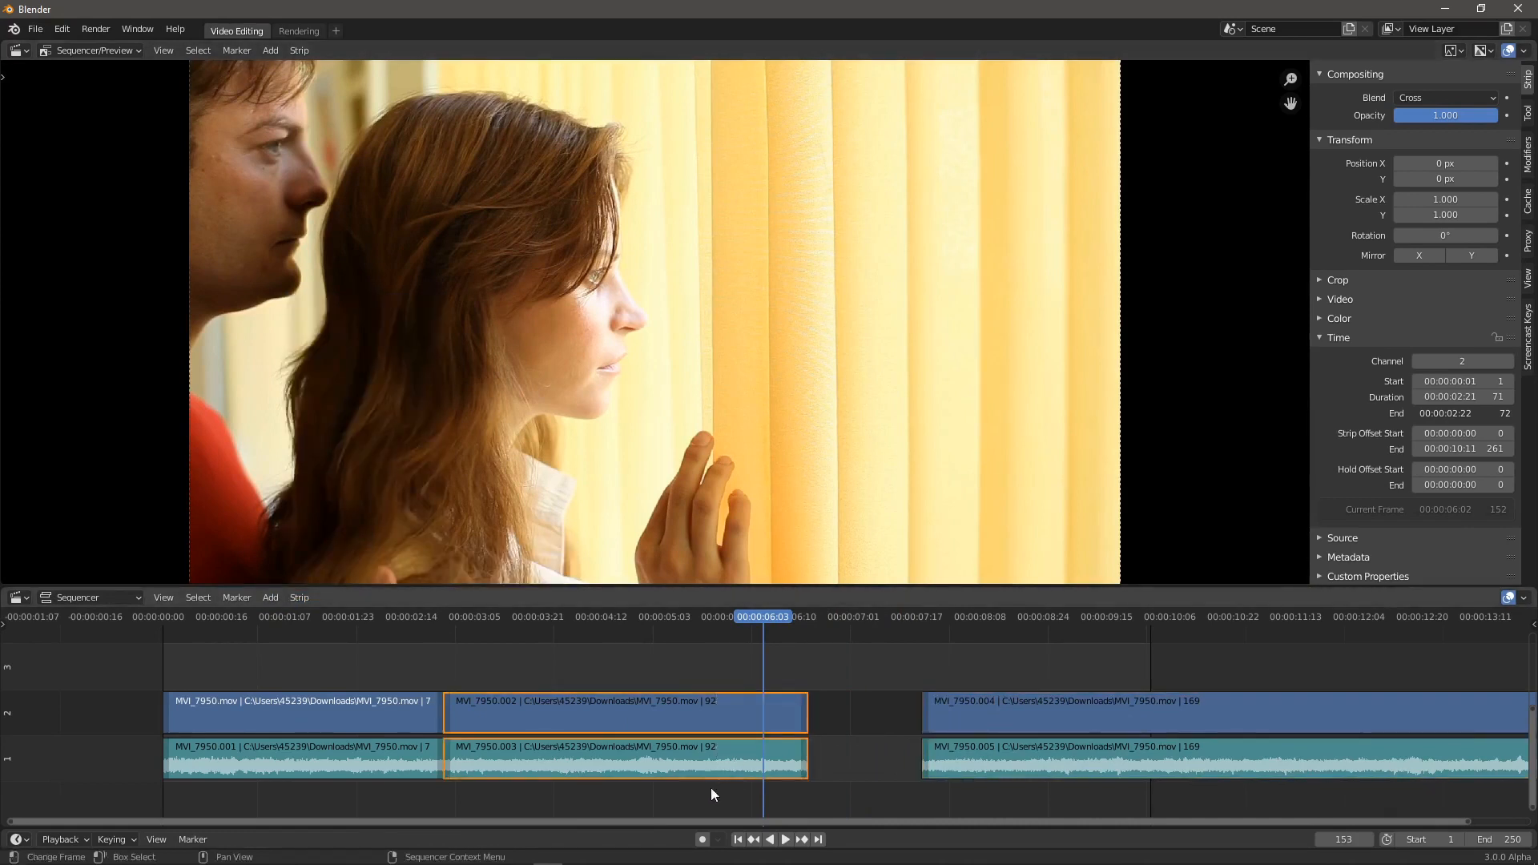
pyautogui.click(301, 598)
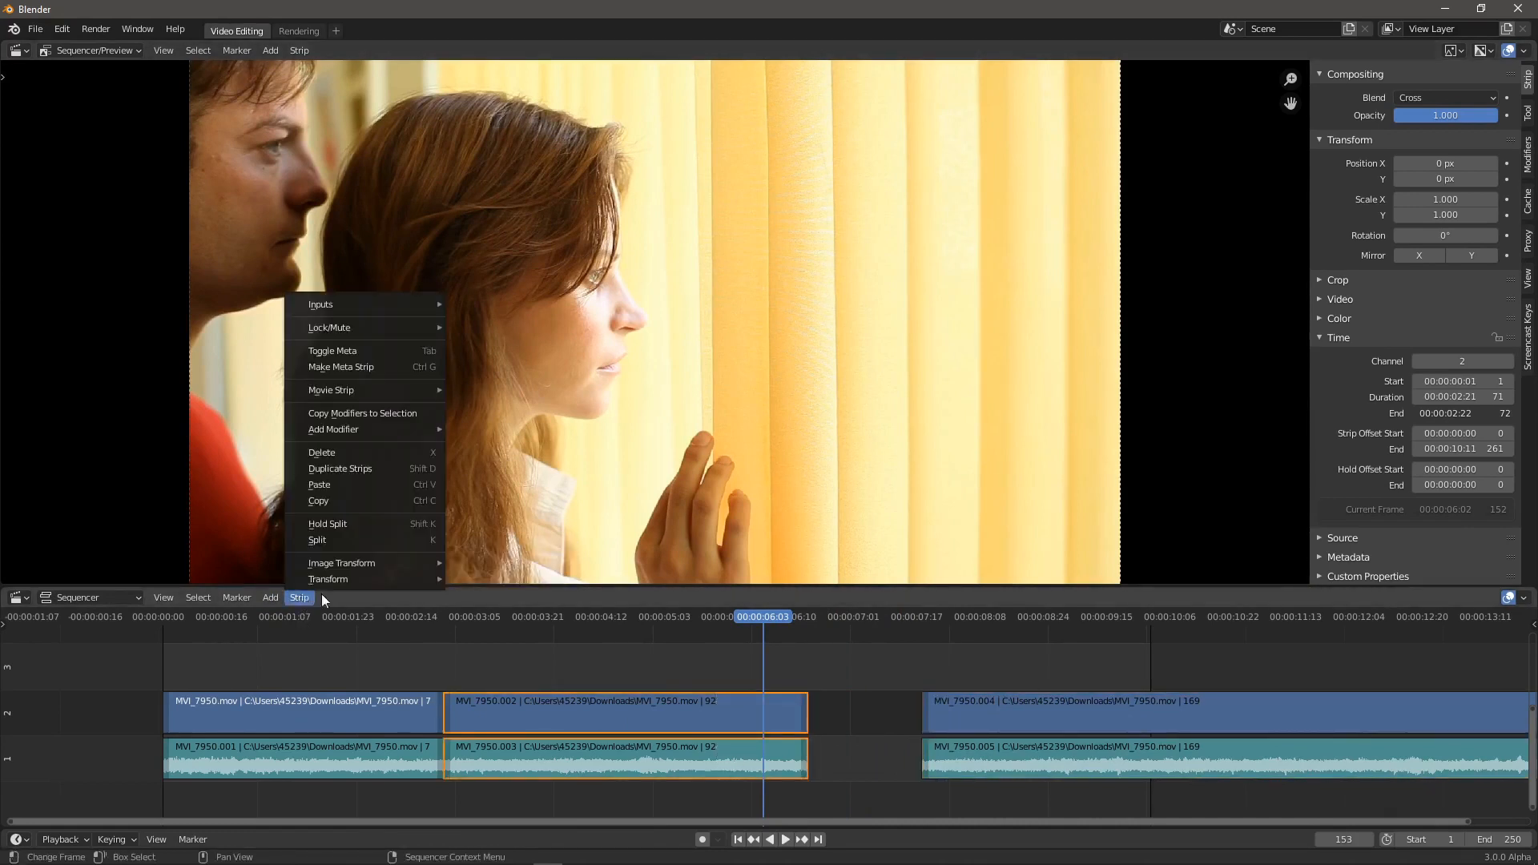
pyautogui.click(364, 524)
# - Slide the short movie and sound pieces away from the hold cut and extend the middle movie piece to end at frame 174
pyautogui.moveTo(789, 717); pyautogui.dragTo(892, 721)
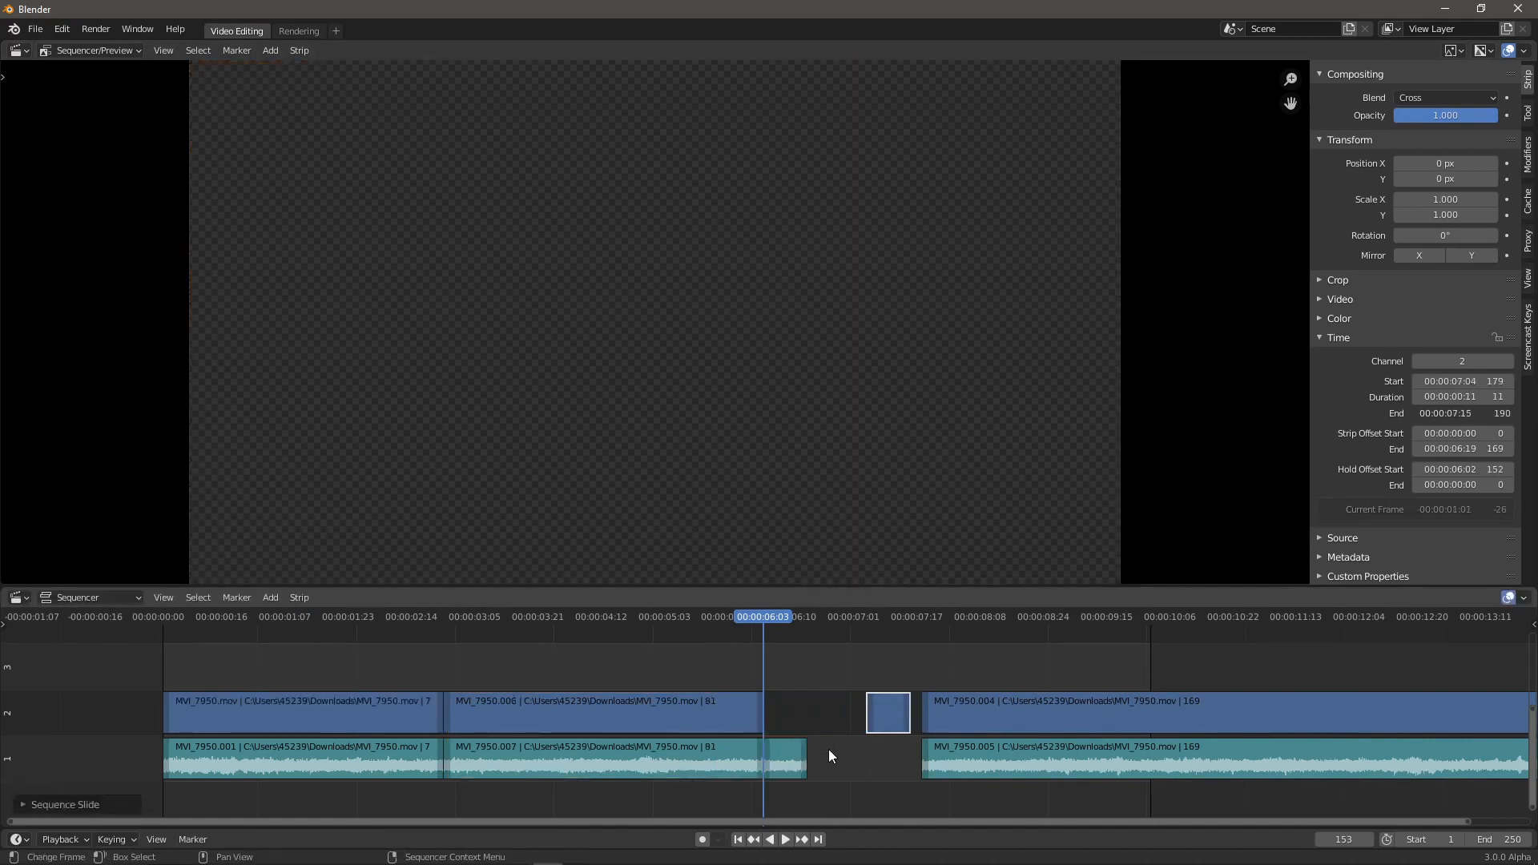
pyautogui.moveTo(786, 758); pyautogui.dragTo(846, 757)
pyautogui.click(762, 717)
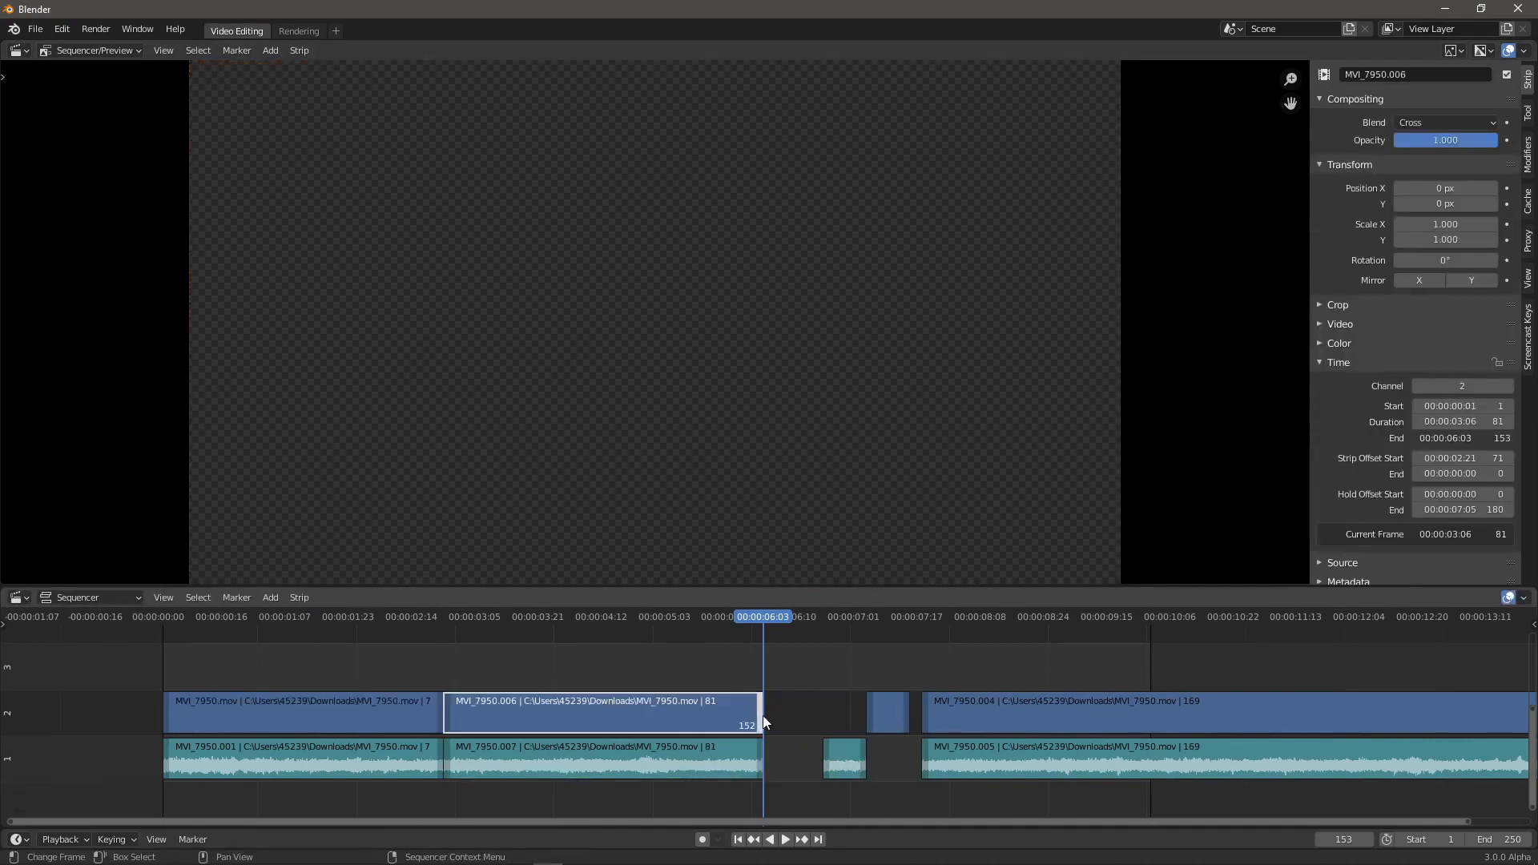
pyautogui.moveTo(762, 719); pyautogui.dragTo(845, 726)
pyautogui.moveTo(768, 622); pyautogui.dragTo(809, 632)
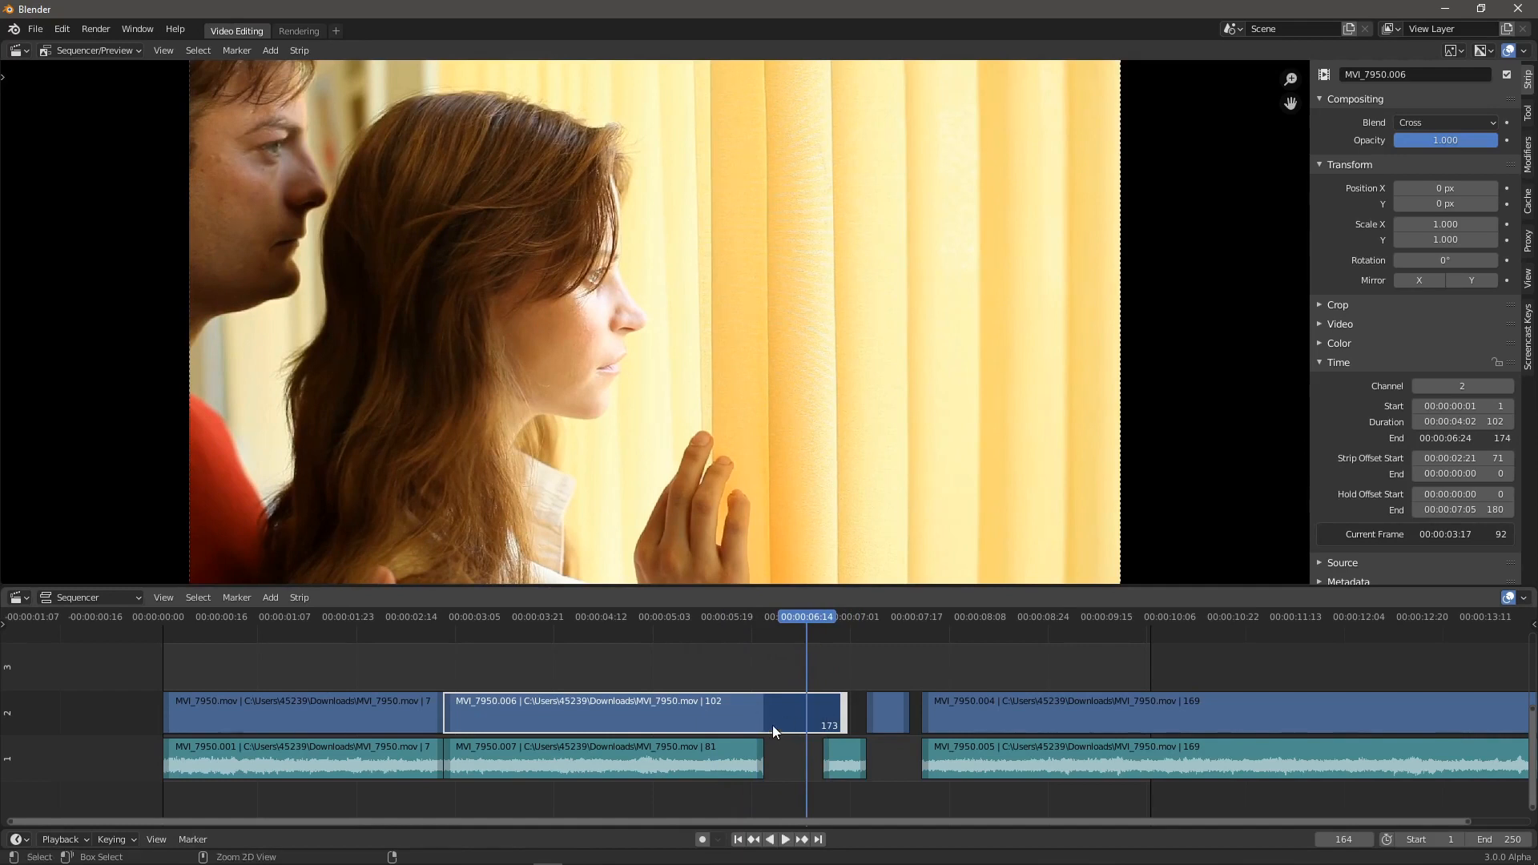
# - Undo the strip extension, the slid pieces and the Hold Split, back to the two regular cuts without a gap
pyautogui.press('pagedown')
pyautogui.hotkey('shift', 's')
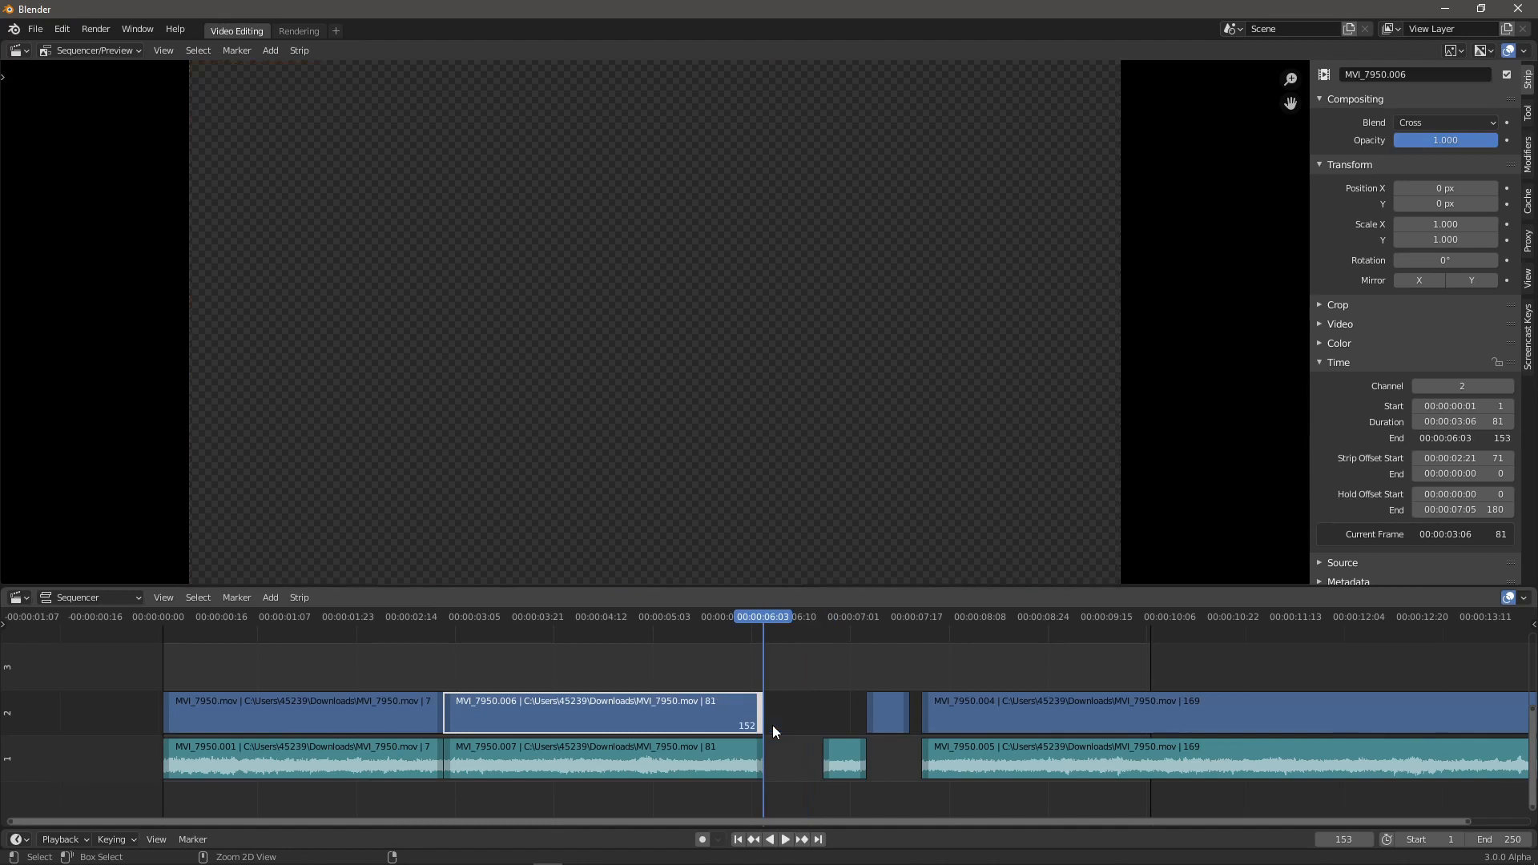
pyautogui.hotkey('ctrl', 'z')
pyautogui.hotkey('ctrl', 'z')
pyautogui.hotkey('ctrl', 'z')
pyautogui.hotkey('ctrl', 'z')
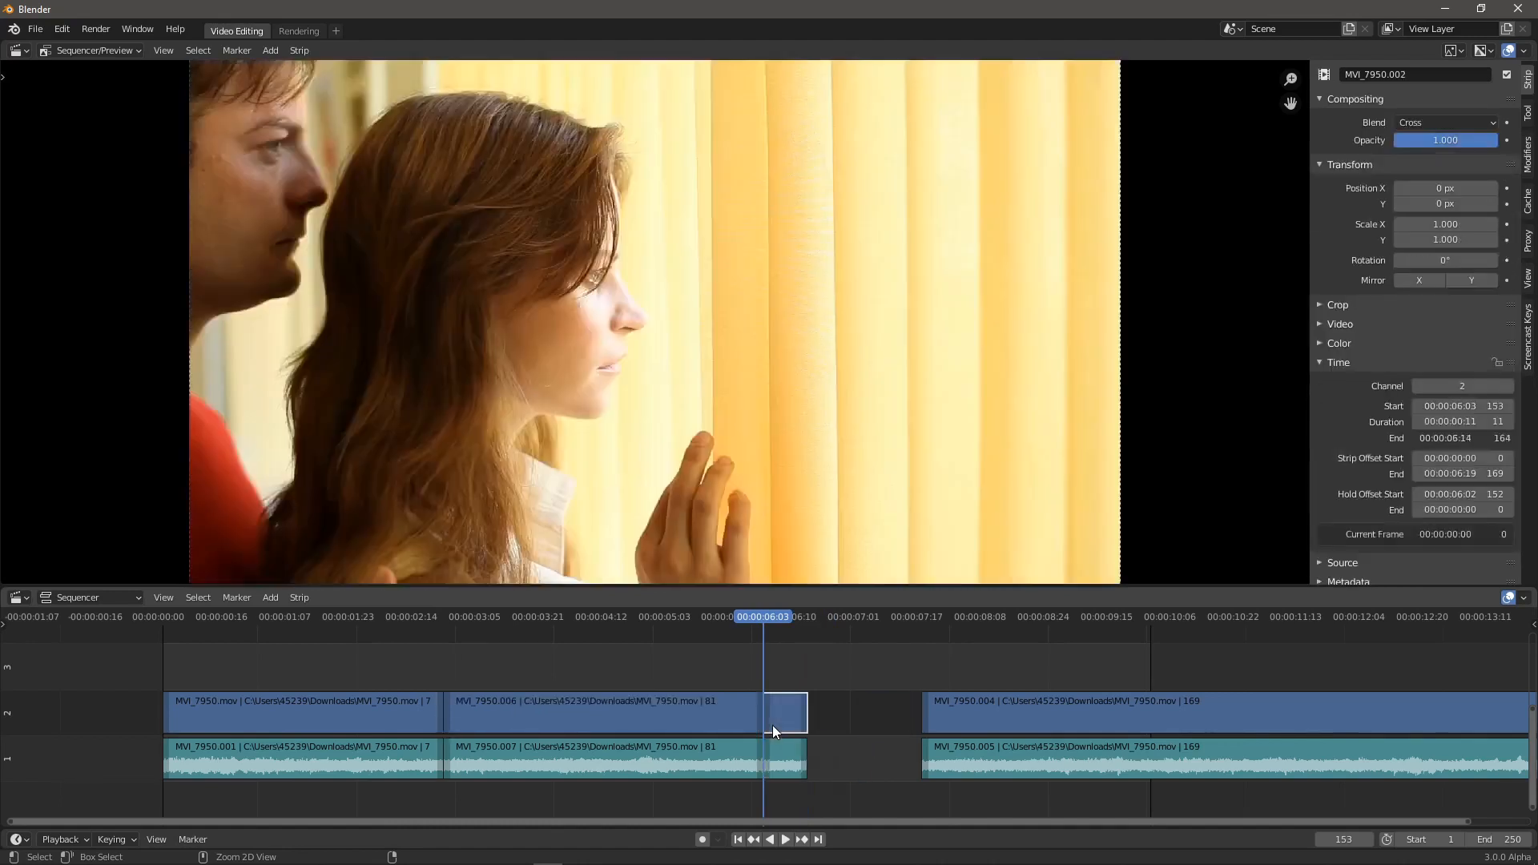
pyautogui.hotkey('ctrl', 'z')
pyautogui.hotkey('ctrl', 'z')
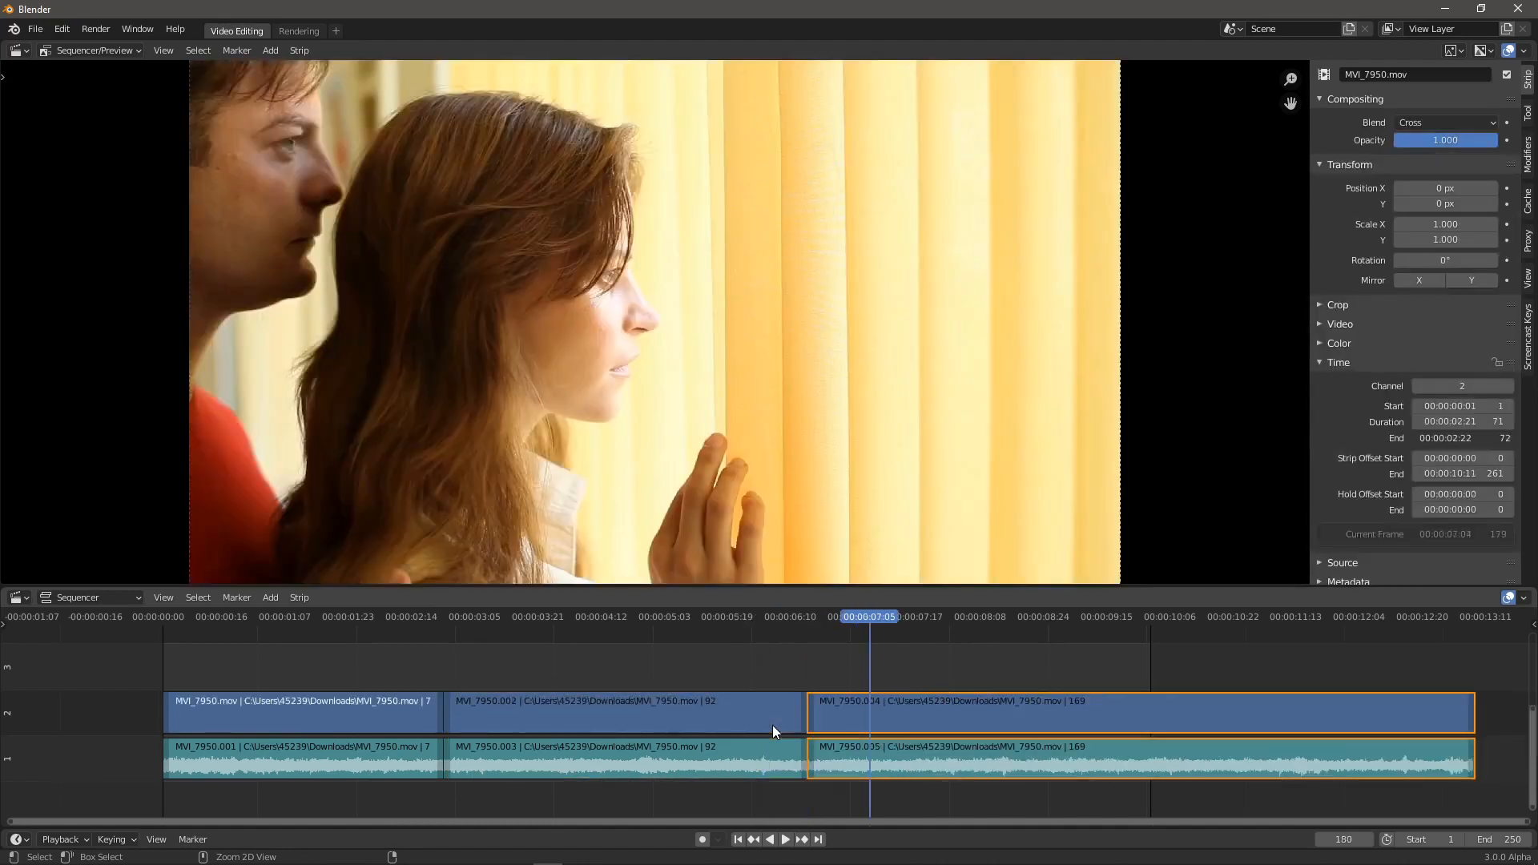
# - Undo the last cut, split the second movie and sound pieces again at frame 164, and select the last movie piece
pyautogui.hotkey('ctrl', 'z')
pyautogui.hotkey('ctrl', 'z')
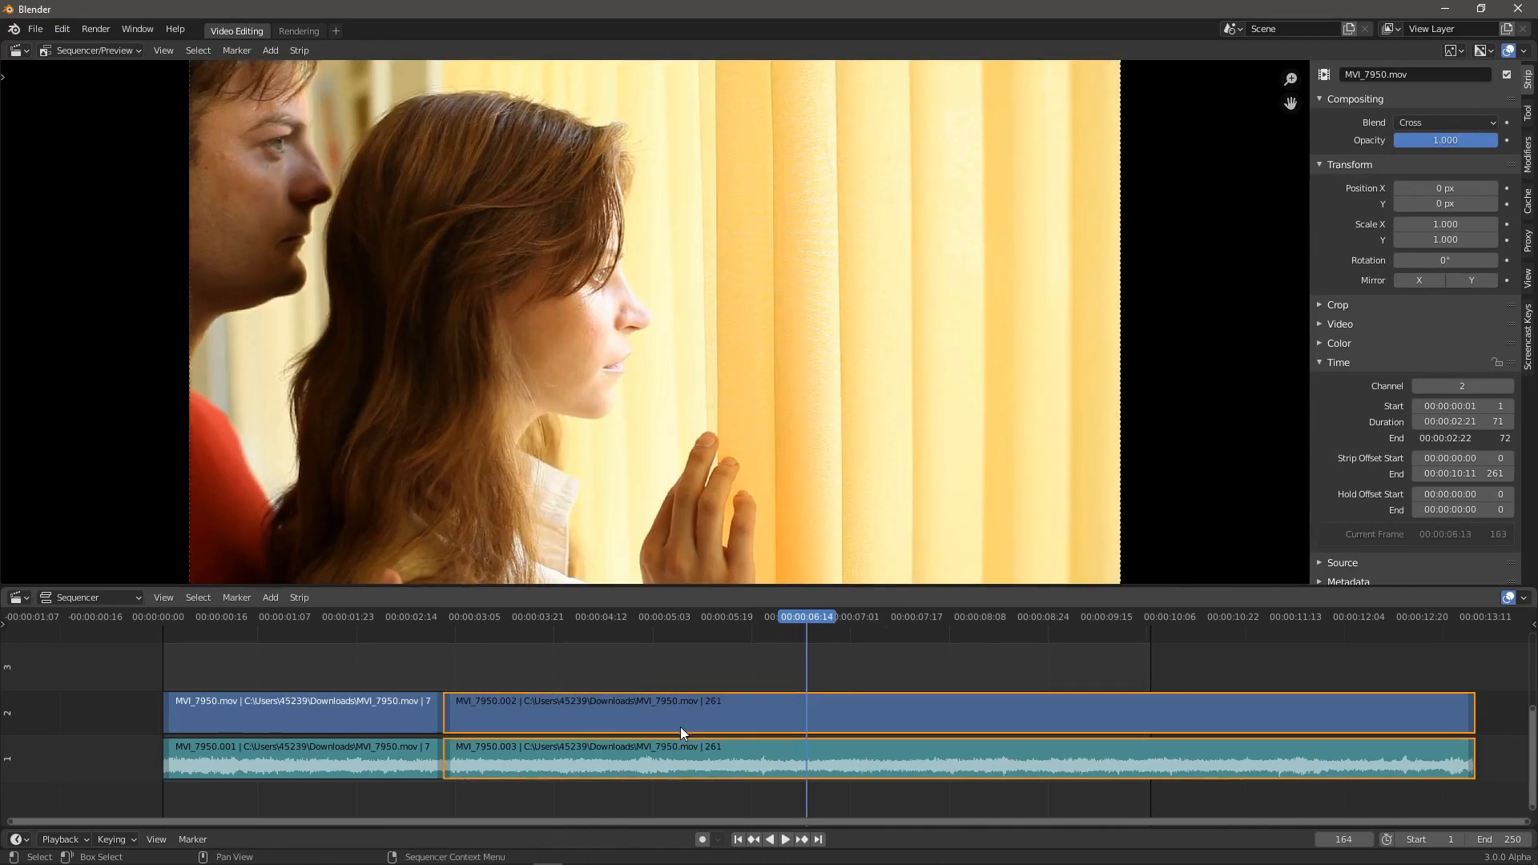
pyautogui.press('k')
pyautogui.click(837, 717)
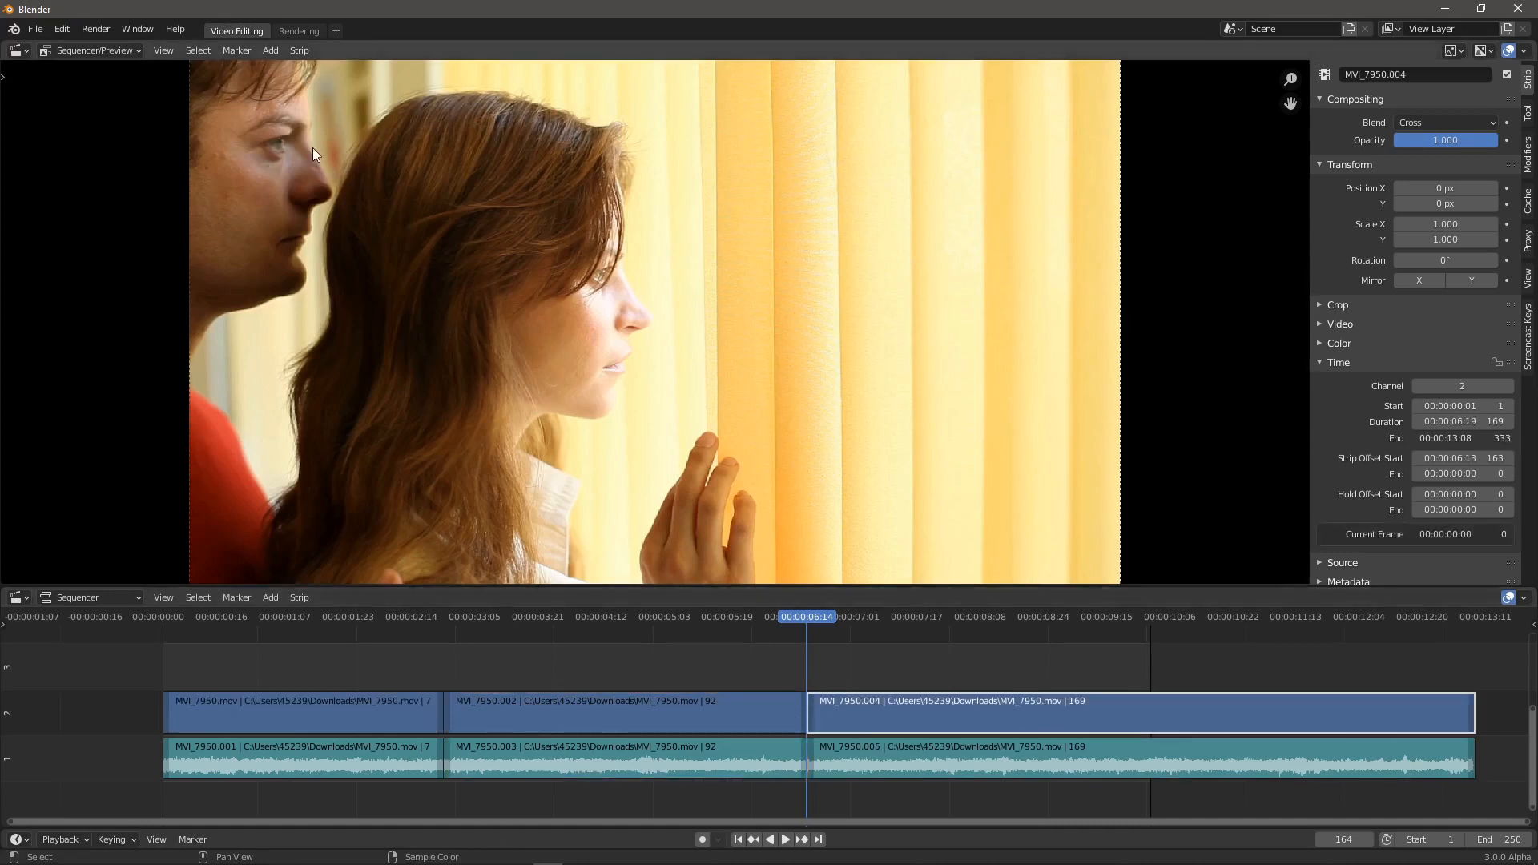
# - Enable Preview During Transform for the preview and move the playhead to frame 131
pyautogui.click(170, 49)
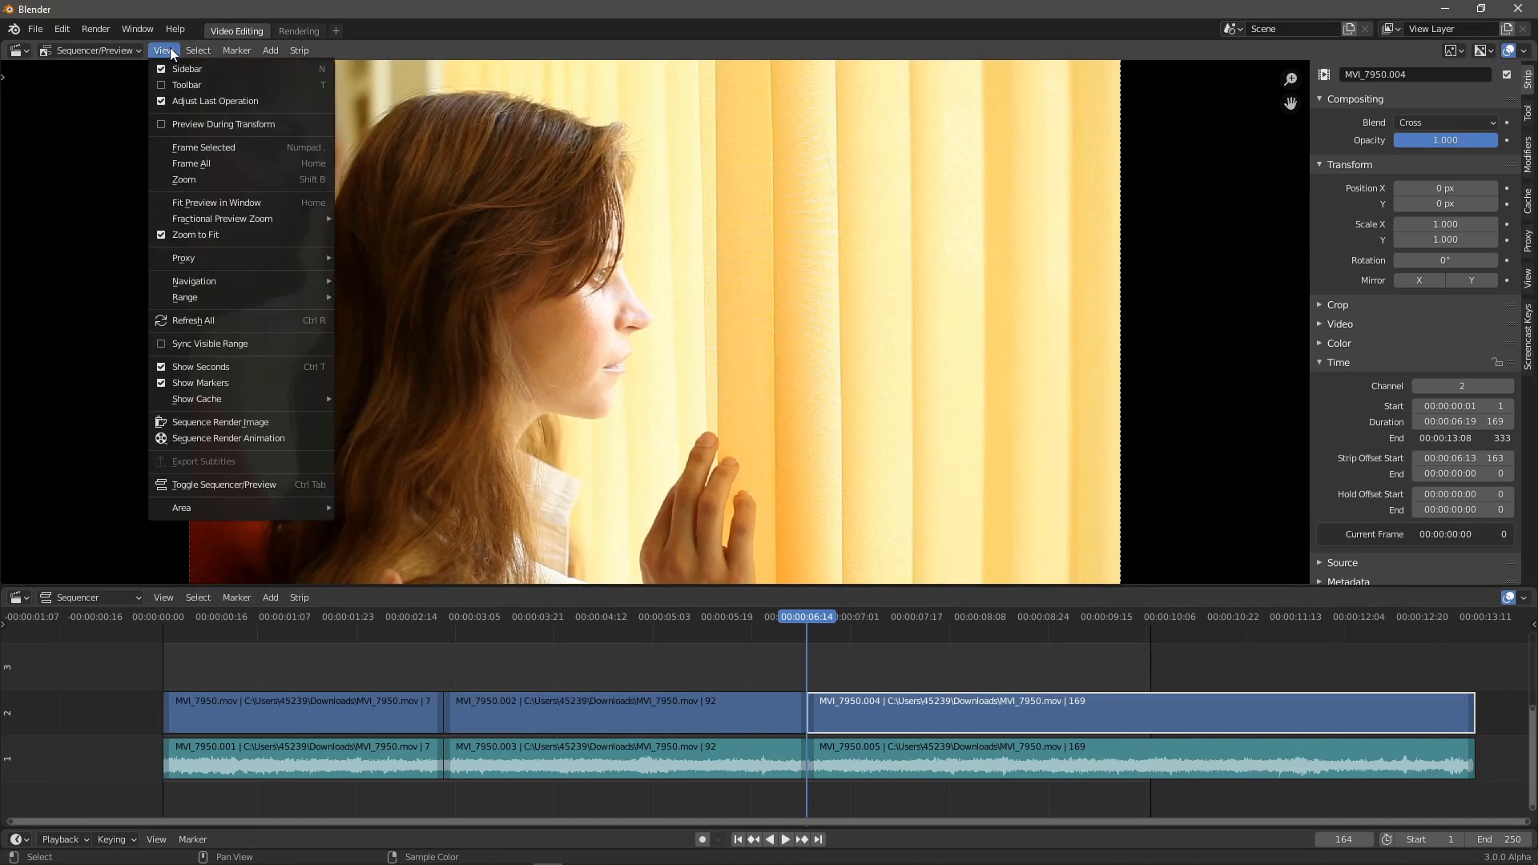
pyautogui.click(162, 125)
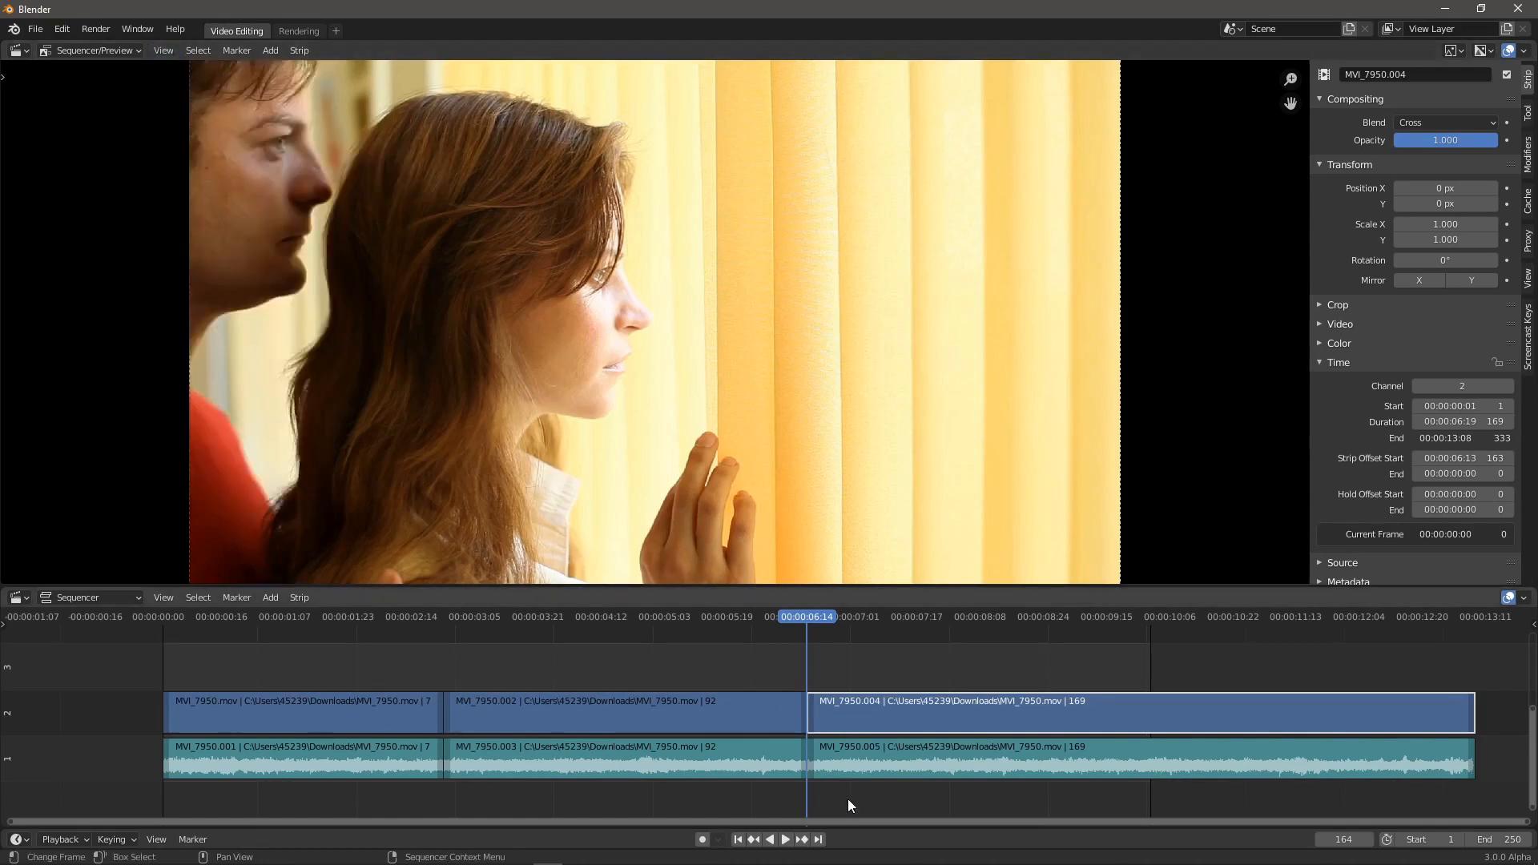
pyautogui.moveTo(798, 617); pyautogui.dragTo(677, 641)
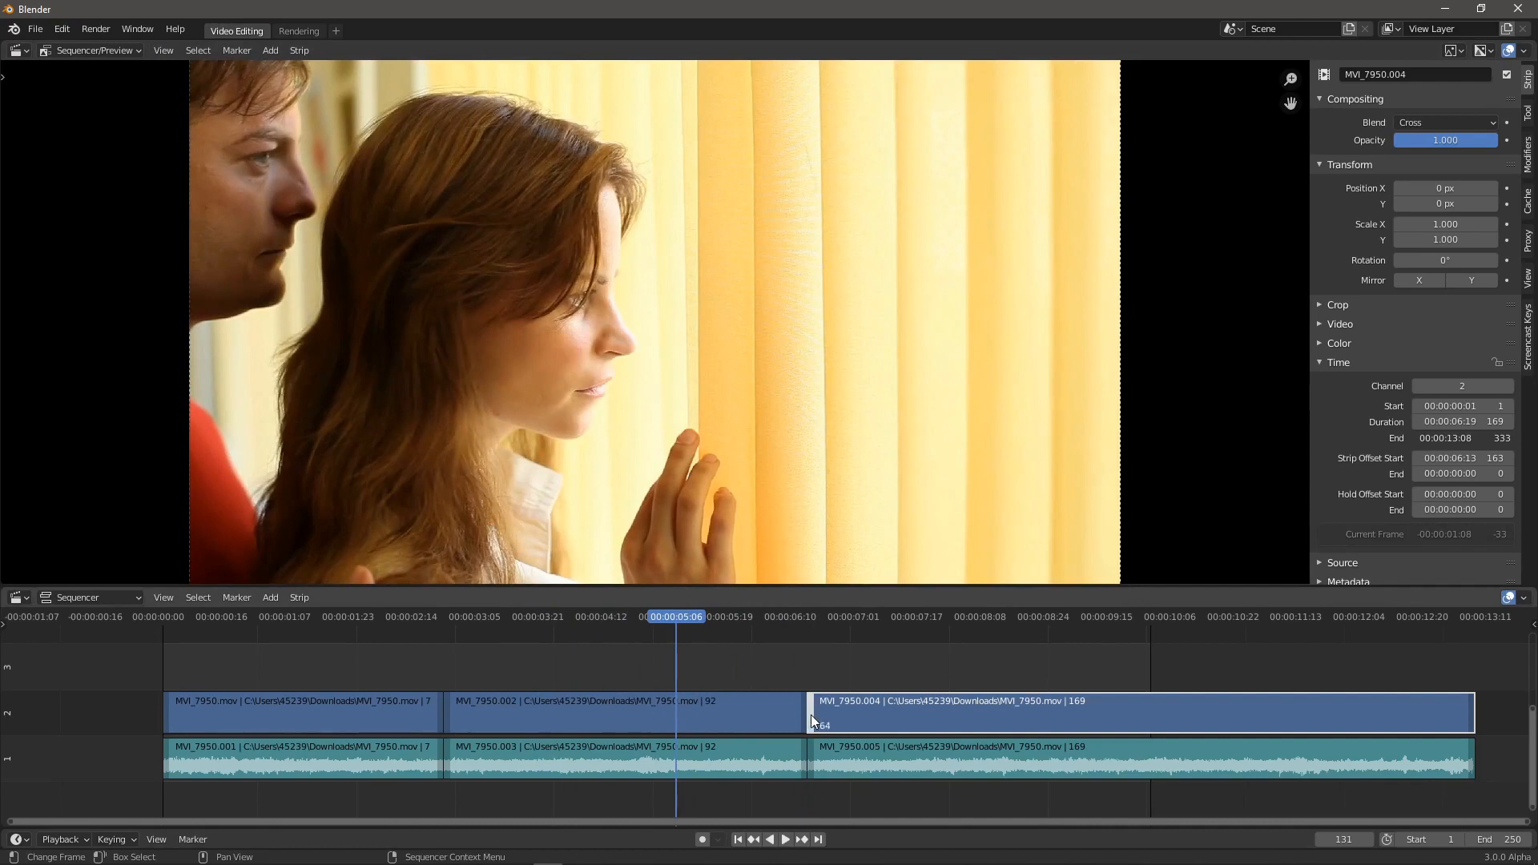
# - Trim the last movie piece from its start to 121 frames and the first movie piece from its end to 54 frames
pyautogui.moveTo(811, 715); pyautogui.dragTo(998, 702)
pyautogui.moveTo(441, 718); pyautogui.dragTo(375, 711)
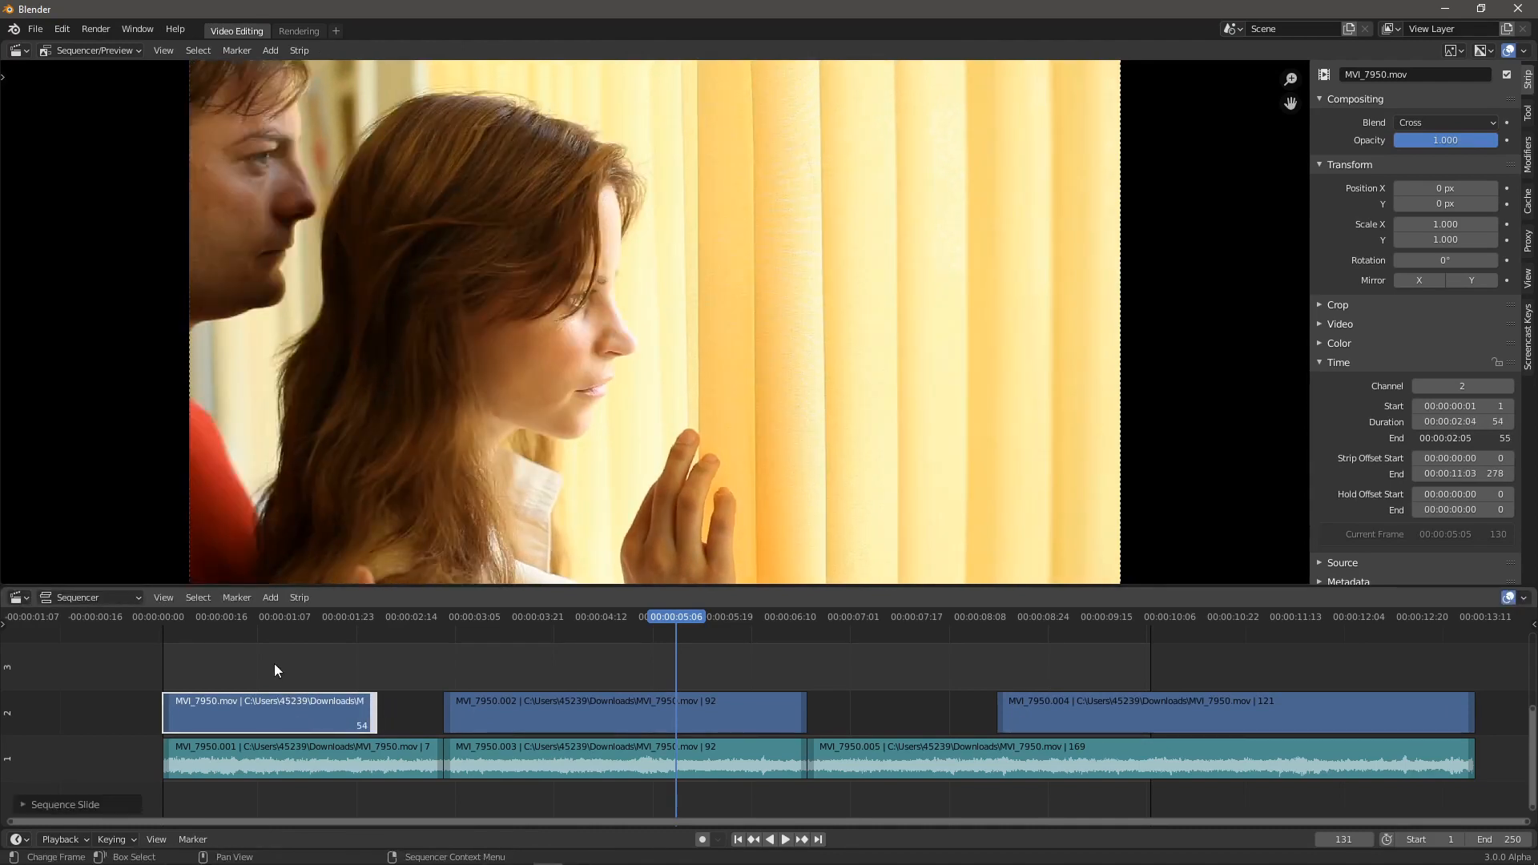
# - Select the first two movie and sound pieces and repeatedly mute and unmute the active first movie piece
pyautogui.moveTo(274, 664); pyautogui.dragTo(362, 756)
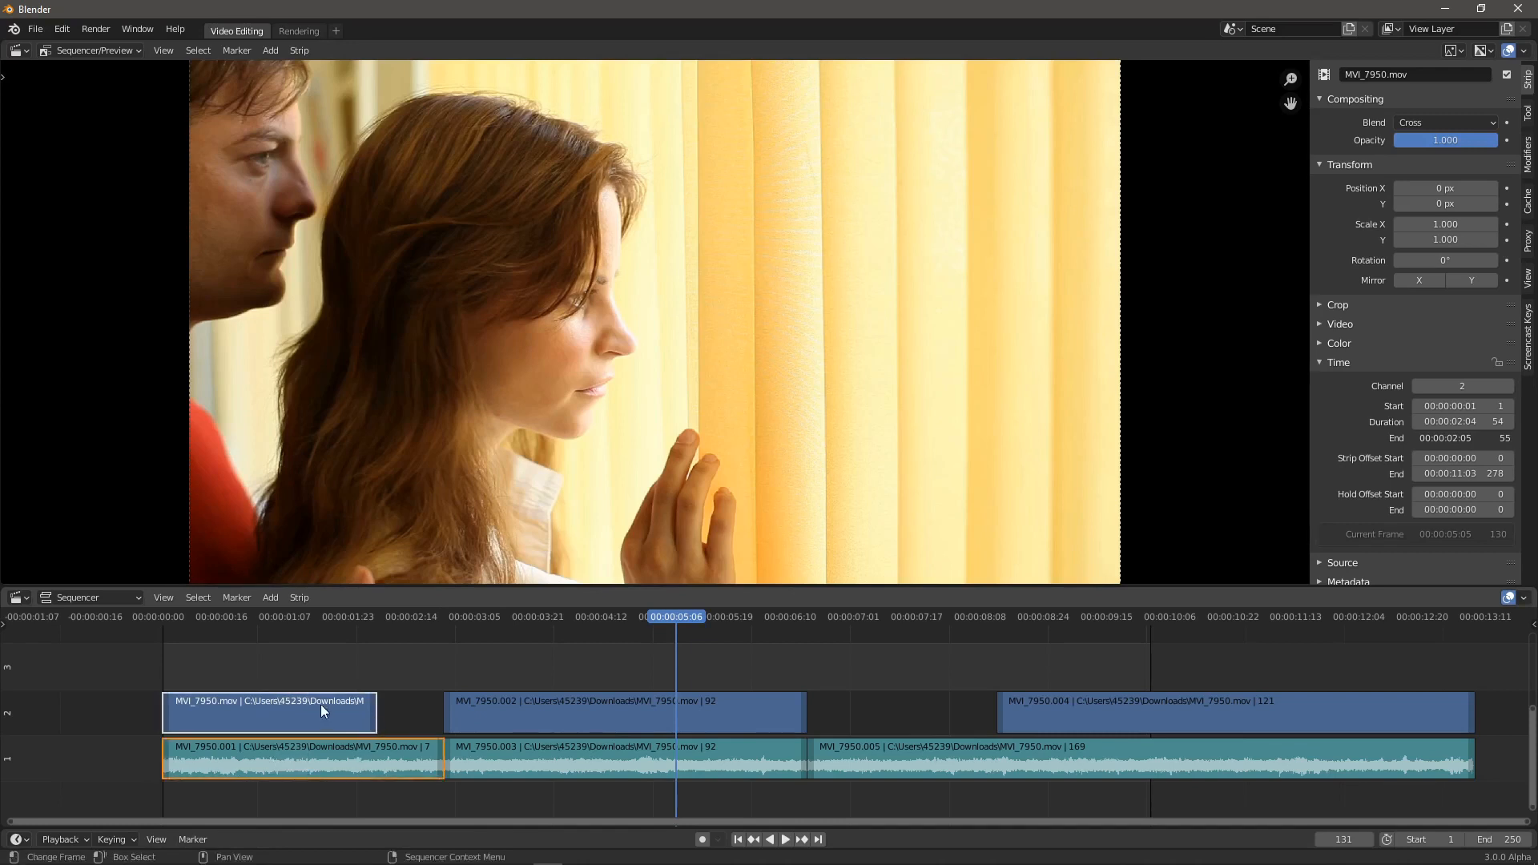
pyautogui.moveTo(310, 666); pyautogui.dragTo(562, 790)
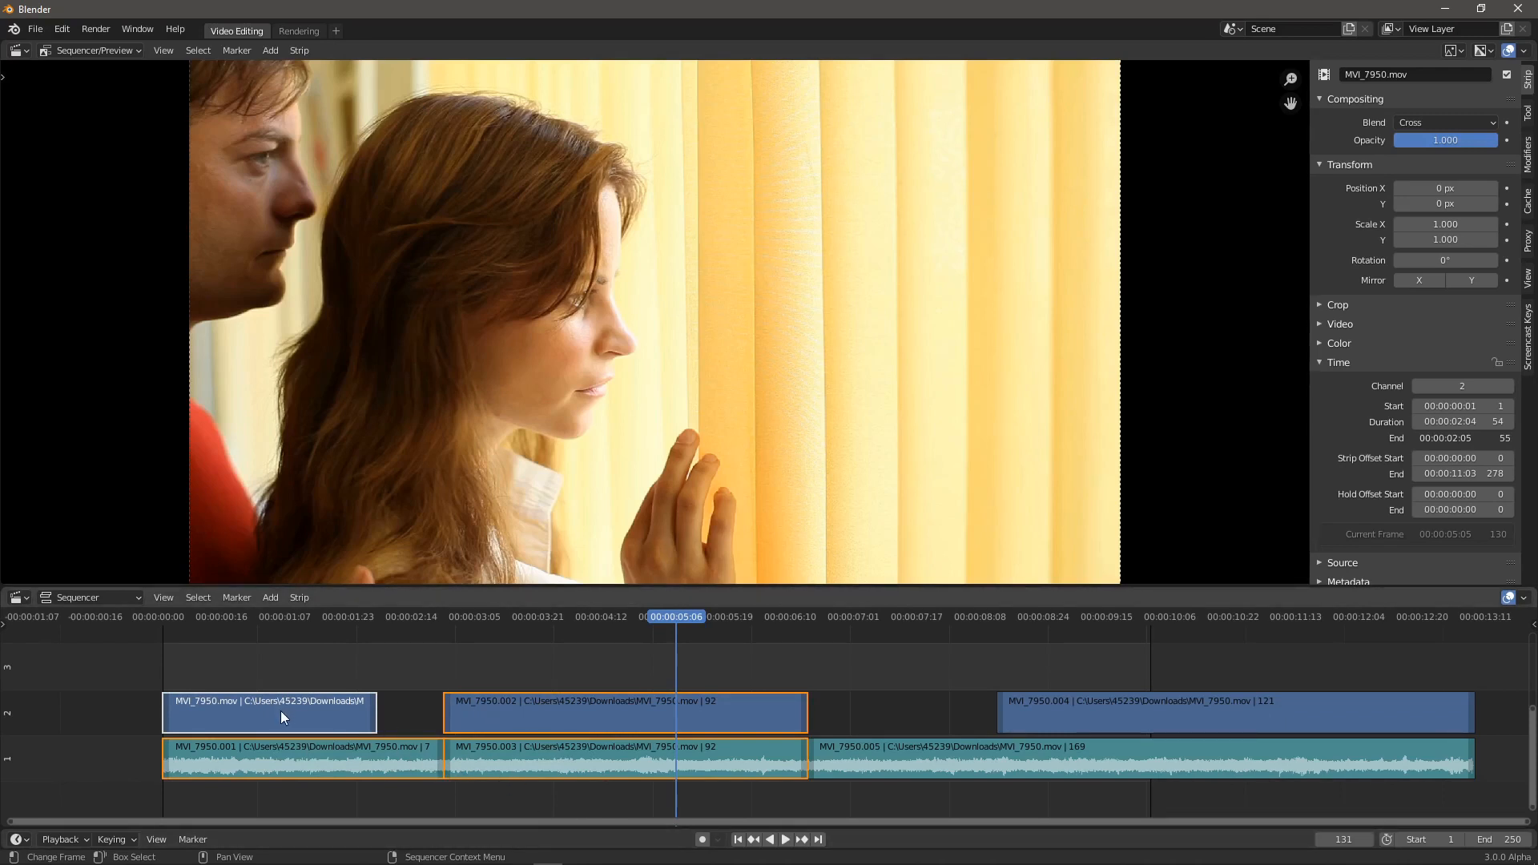
pyautogui.click(372, 721)
pyautogui.moveTo(375, 719)
pyautogui.mouseDown()
pyautogui.moveTo(433, 717)
pyautogui.moveTo(345, 717)
pyautogui.moveTo(393, 714)
pyautogui.moveTo(364, 713)
pyautogui.moveTo(378, 713)
pyautogui.mouseUp()
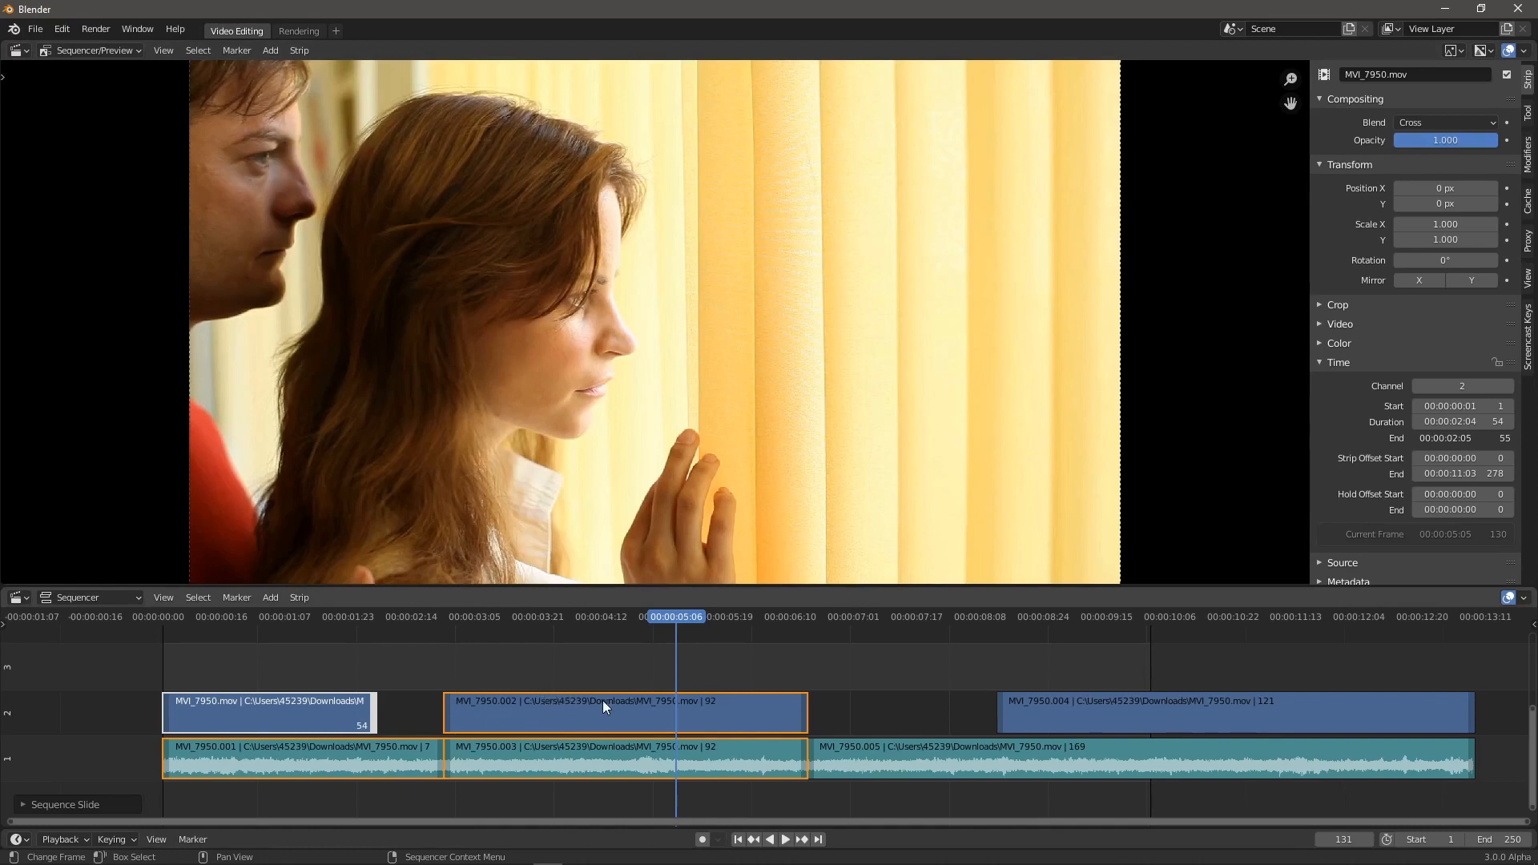
pyautogui.click(1508, 75)
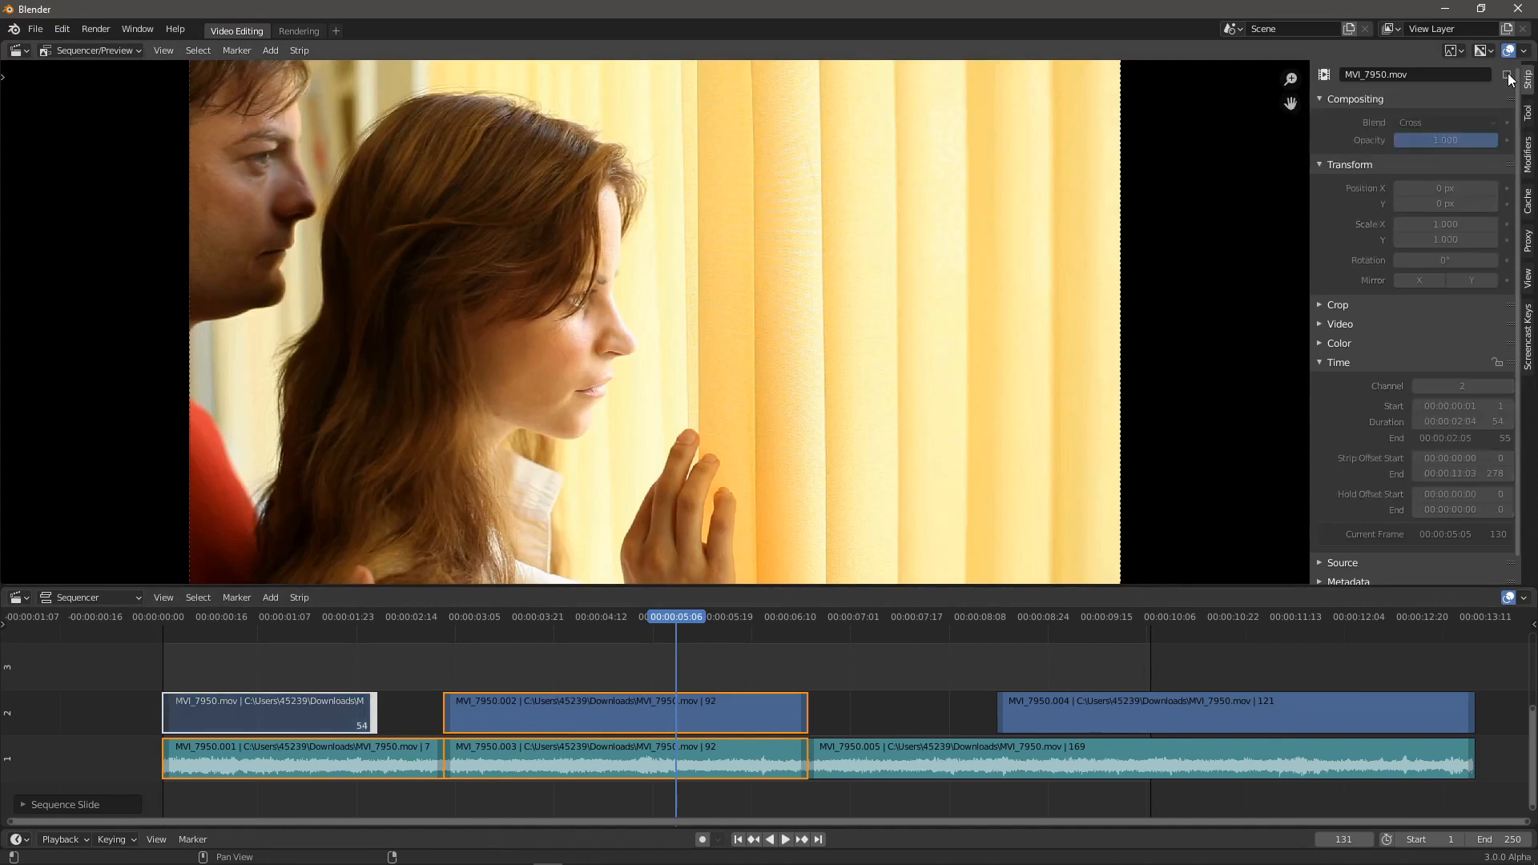
pyautogui.click(1507, 74)
pyautogui.click(1507, 74)
pyautogui.click(1507, 75)
pyautogui.click(1508, 74)
pyautogui.click(1507, 74)
pyautogui.click(1507, 75)
pyautogui.click(1507, 75)
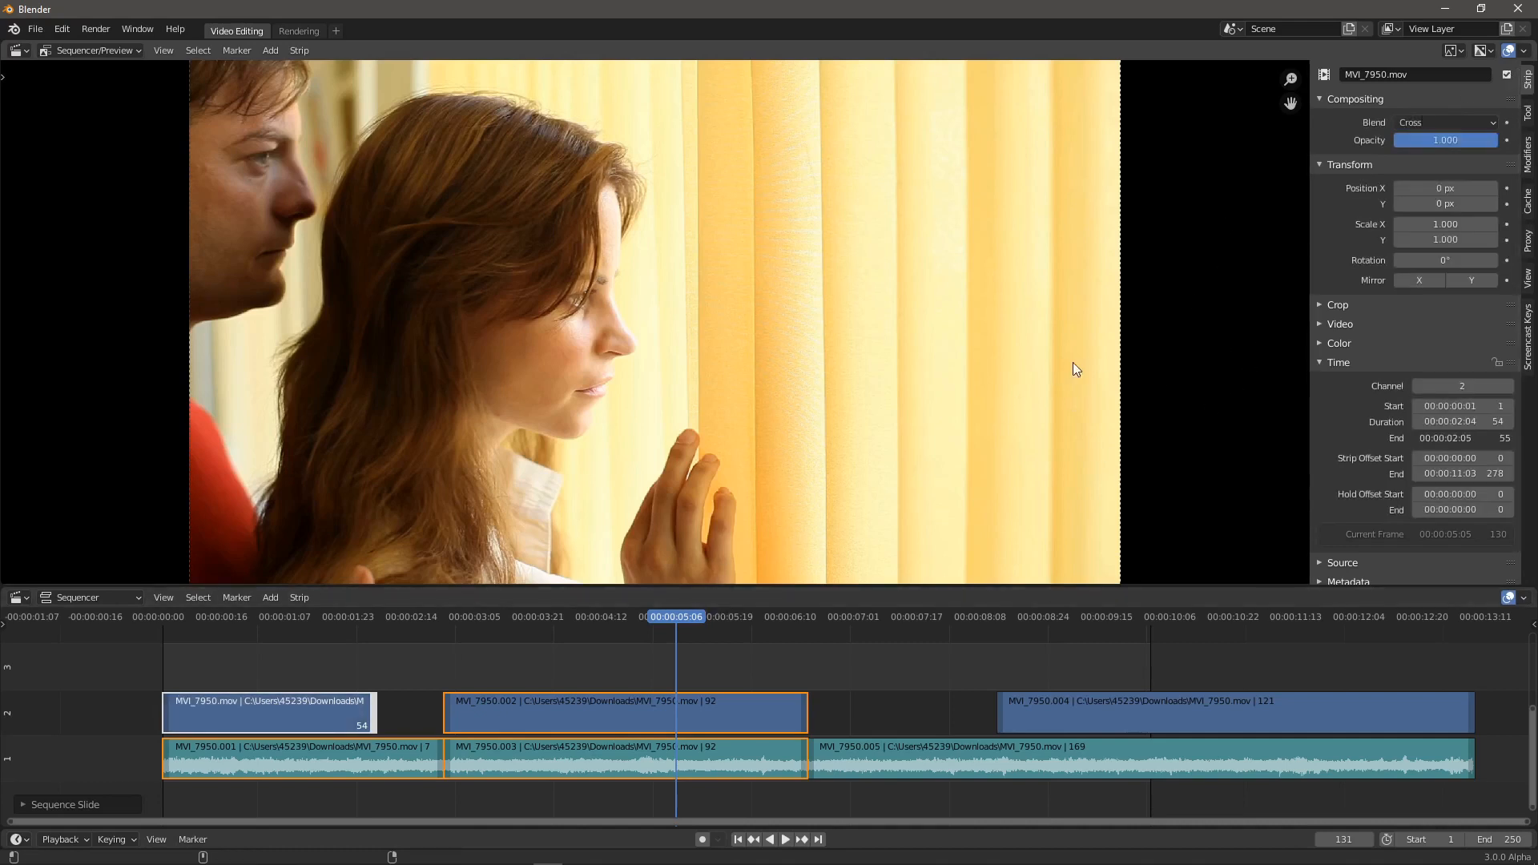
# - Try to mute and unmute all the selected movie and sound pieces at once
pyautogui.keyDown('alt'); pyautogui.click(1508, 76); pyautogui.keyUp('alt')
pyautogui.keyDown('alt'); pyautogui.click(1508, 76); pyautogui.keyUp('alt')
pyautogui.keyDown('alt'); pyautogui.click(1509, 76); pyautogui.keyUp('alt')
pyautogui.keyDown('alt'); pyautogui.click(1509, 76); pyautogui.keyUp('alt')
pyautogui.keyDown('alt'); pyautogui.click(1509, 76); pyautogui.keyUp('alt')
pyautogui.keyDown('alt'); pyautogui.click(1509, 76); pyautogui.keyUp('alt')
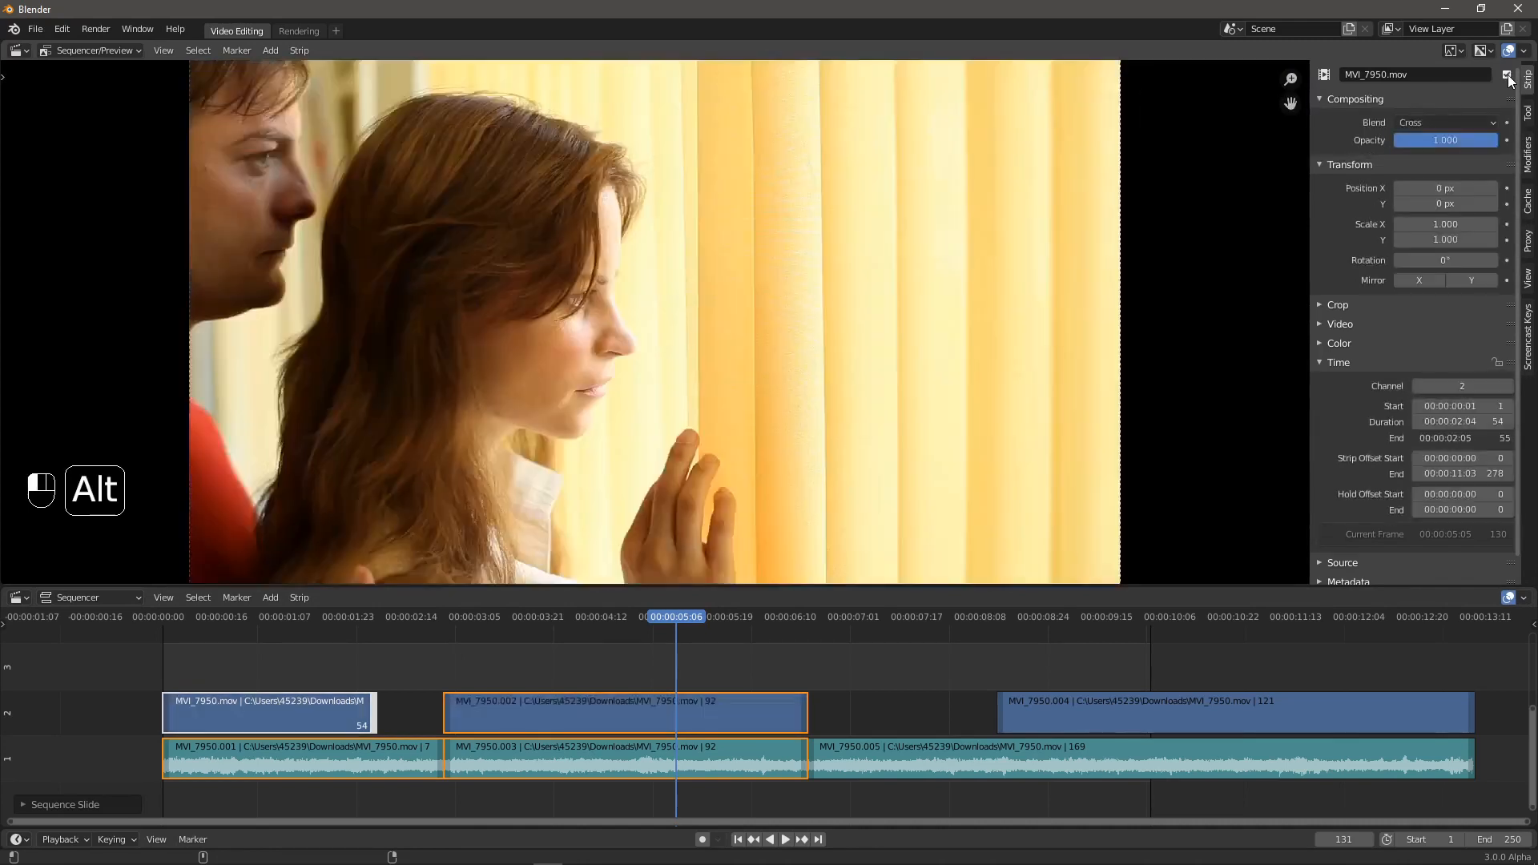
pyautogui.keyDown('alt'); pyautogui.click(1509, 76); pyautogui.keyUp('alt')
pyautogui.keyDown('alt'); pyautogui.click(1509, 76); pyautogui.keyUp('alt')
pyautogui.keyDown('alt'); pyautogui.click(1509, 76); pyautogui.keyUp('alt')
pyautogui.keyDown('alt'); pyautogui.click(1509, 76); pyautogui.keyUp('alt')
pyautogui.keyDown('alt'); pyautogui.click(1508, 76); pyautogui.keyUp('alt')
pyautogui.keyDown('alt'); pyautogui.click(1508, 76); pyautogui.keyUp('alt')
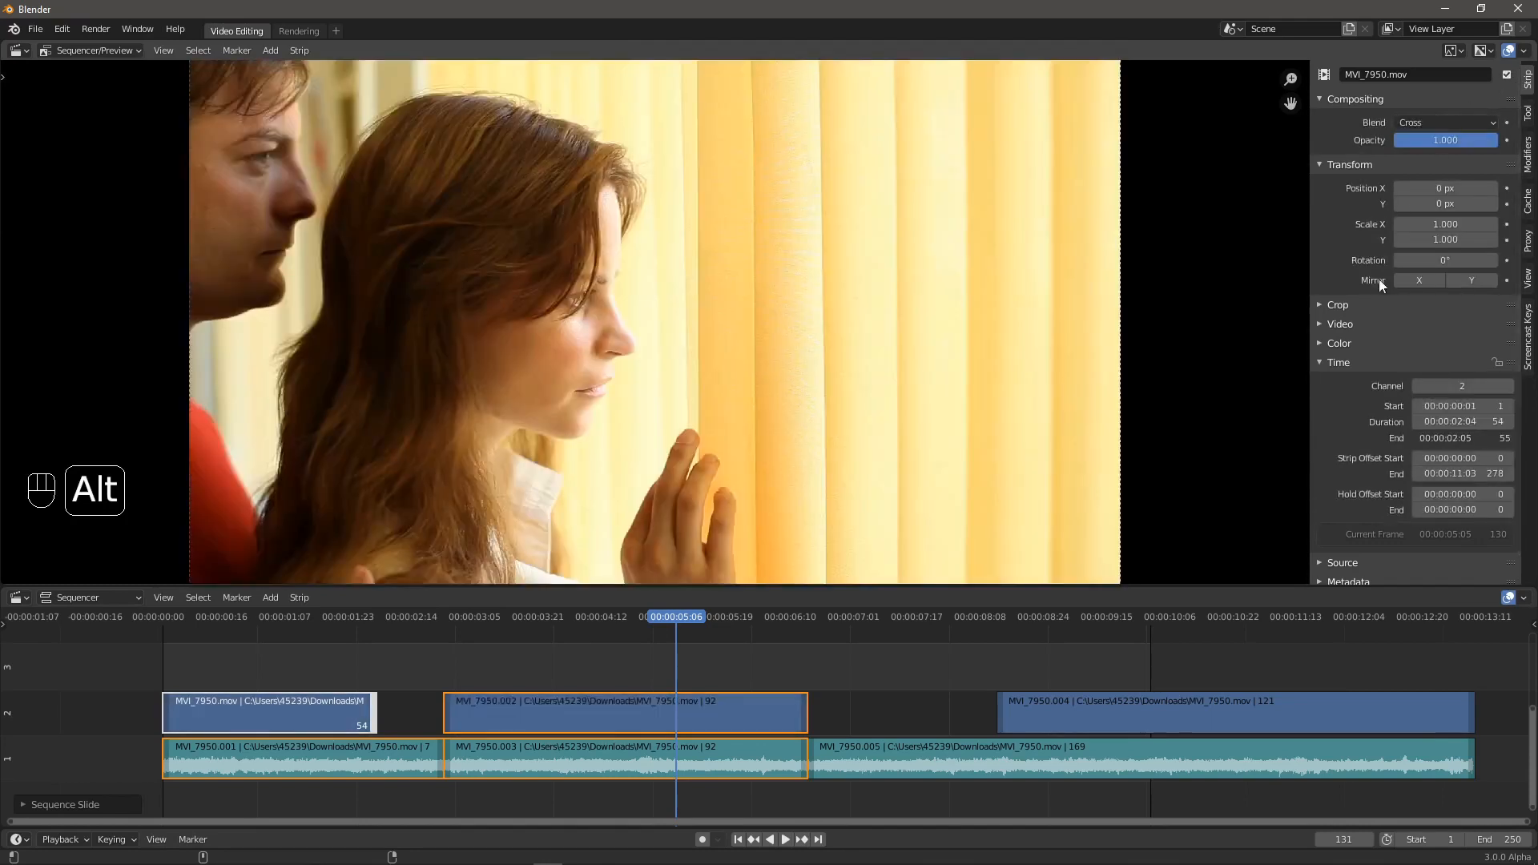
# - Select only the three movie pieces and toggle their muting together, leaving them enabled
pyautogui.moveTo(293, 647); pyautogui.dragTo(1128, 709)
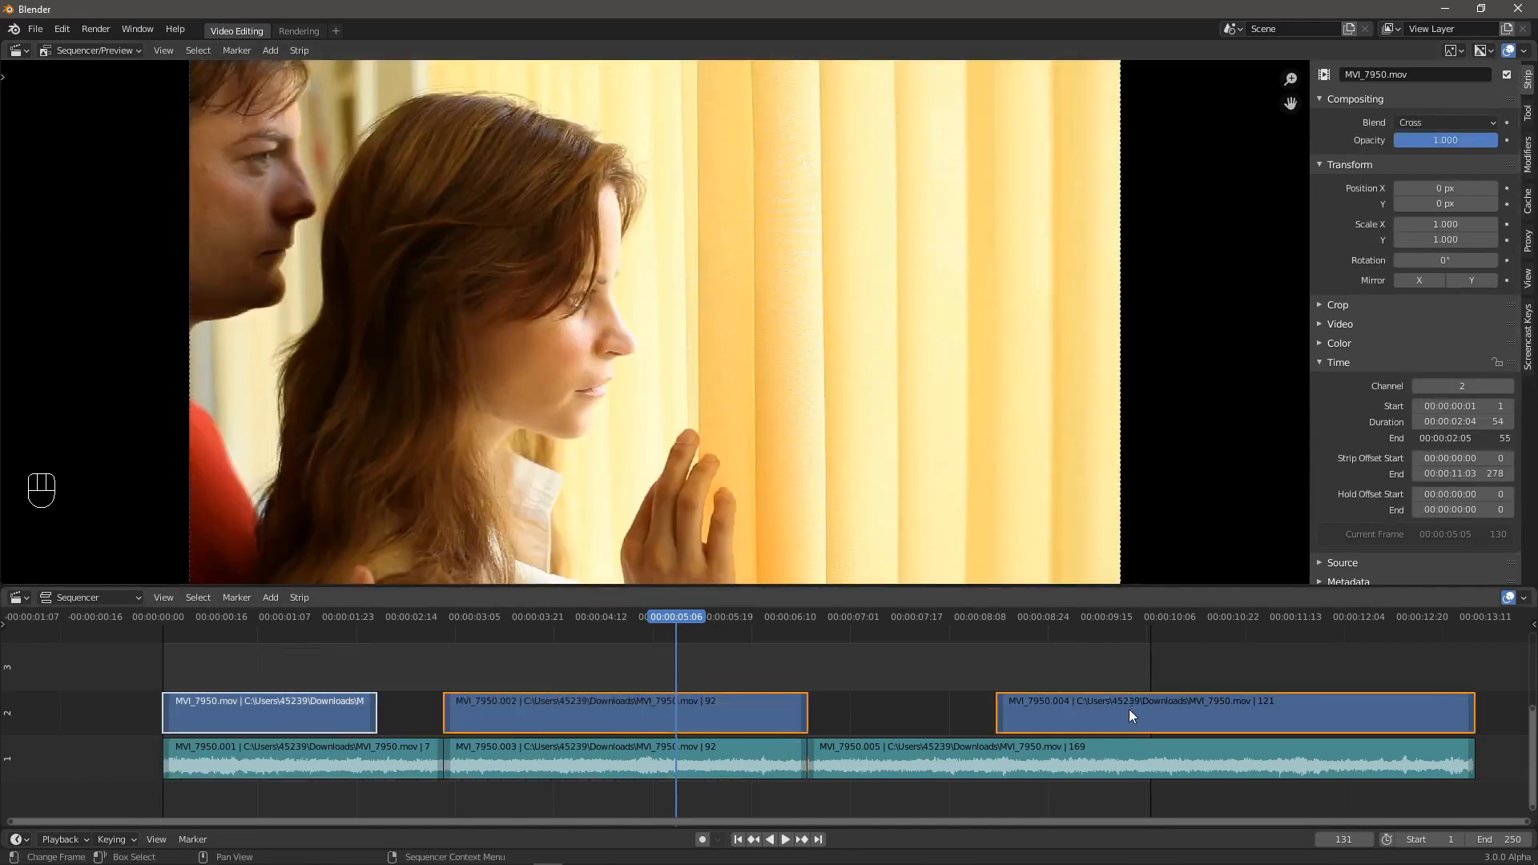
pyautogui.keyDown('alt'); pyautogui.click(1509, 76); pyautogui.keyUp('alt')
pyautogui.keyDown('alt'); pyautogui.click(1508, 77); pyautogui.keyUp('alt')
pyautogui.keyDown('alt'); pyautogui.click(1508, 77); pyautogui.keyUp('alt')
pyautogui.keyDown('alt'); pyautogui.click(1509, 77); pyautogui.keyUp('alt')
pyautogui.keyDown('alt'); pyautogui.click(1510, 73); pyautogui.keyUp('alt')
pyautogui.keyDown('alt'); pyautogui.click(1509, 75); pyautogui.keyUp('alt')
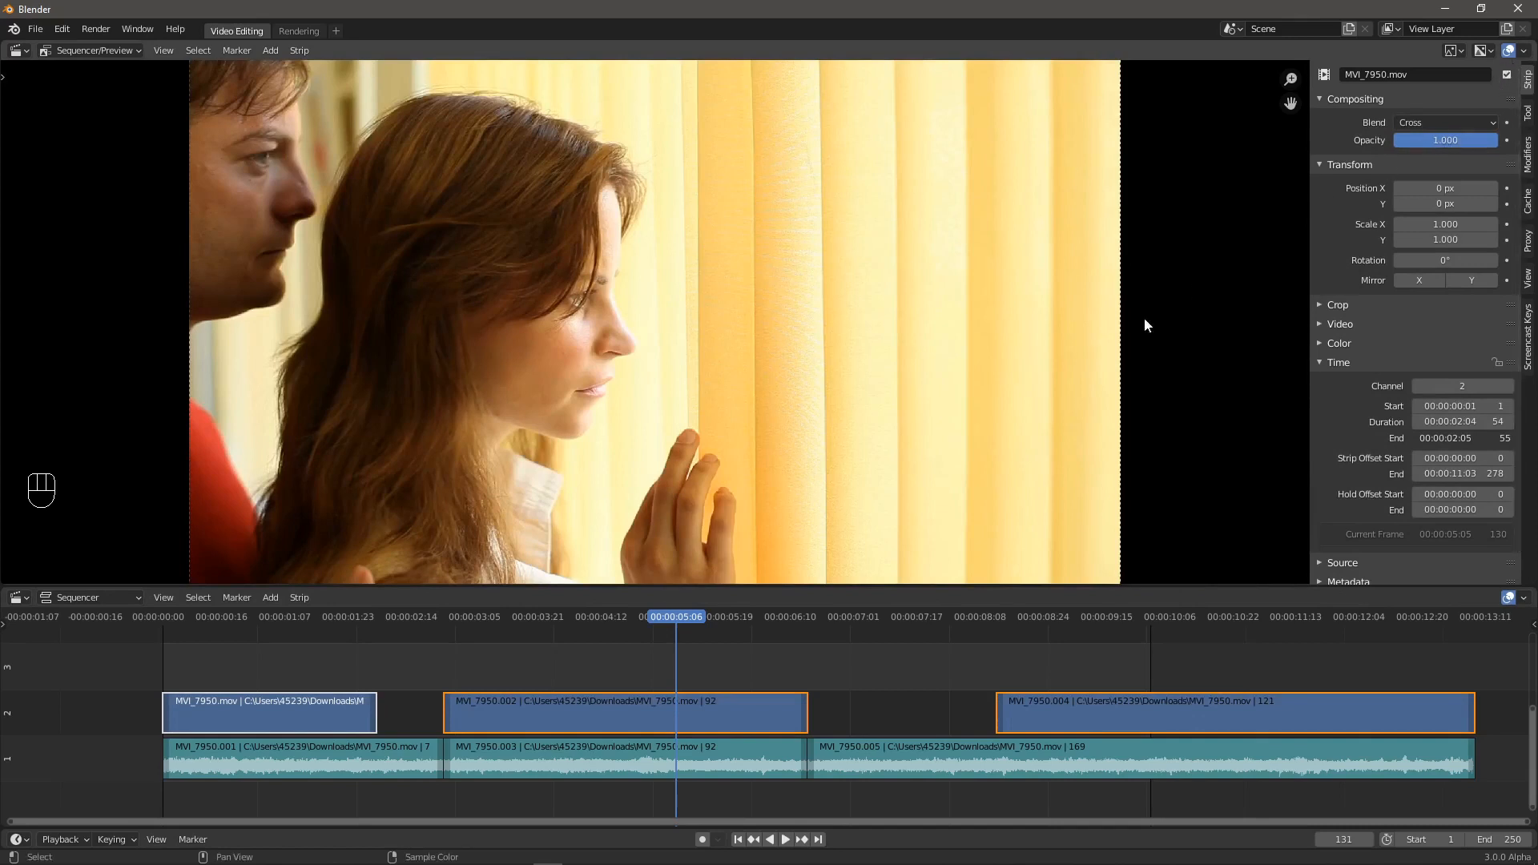
# - Mute the first movie piece, copy its mute setting to the selected movie pieces, and undo the copy
pyautogui.click(1509, 77)
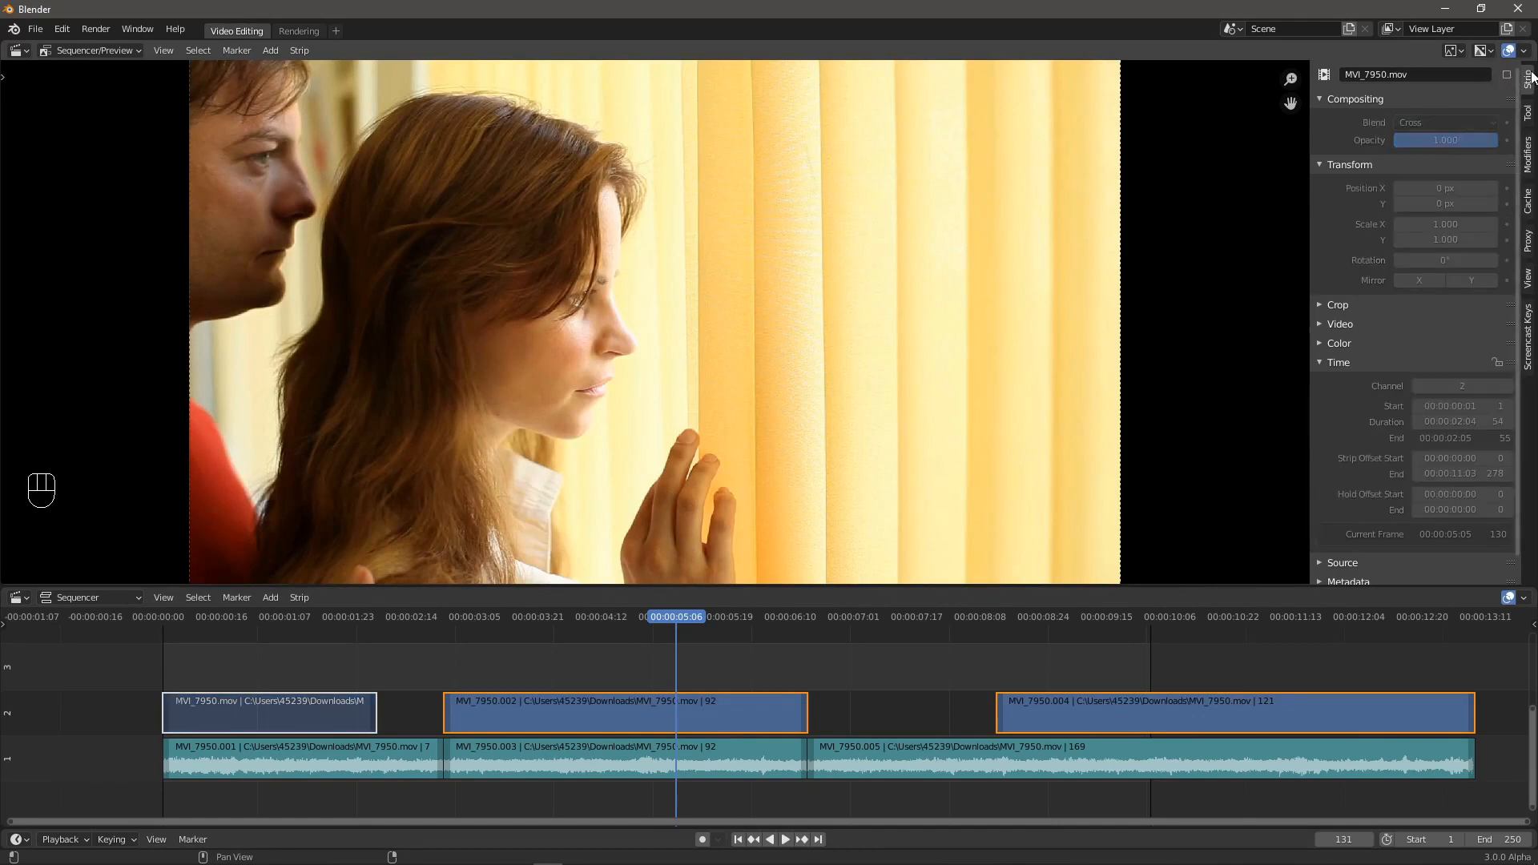
pyautogui.rightClick(1506, 78)
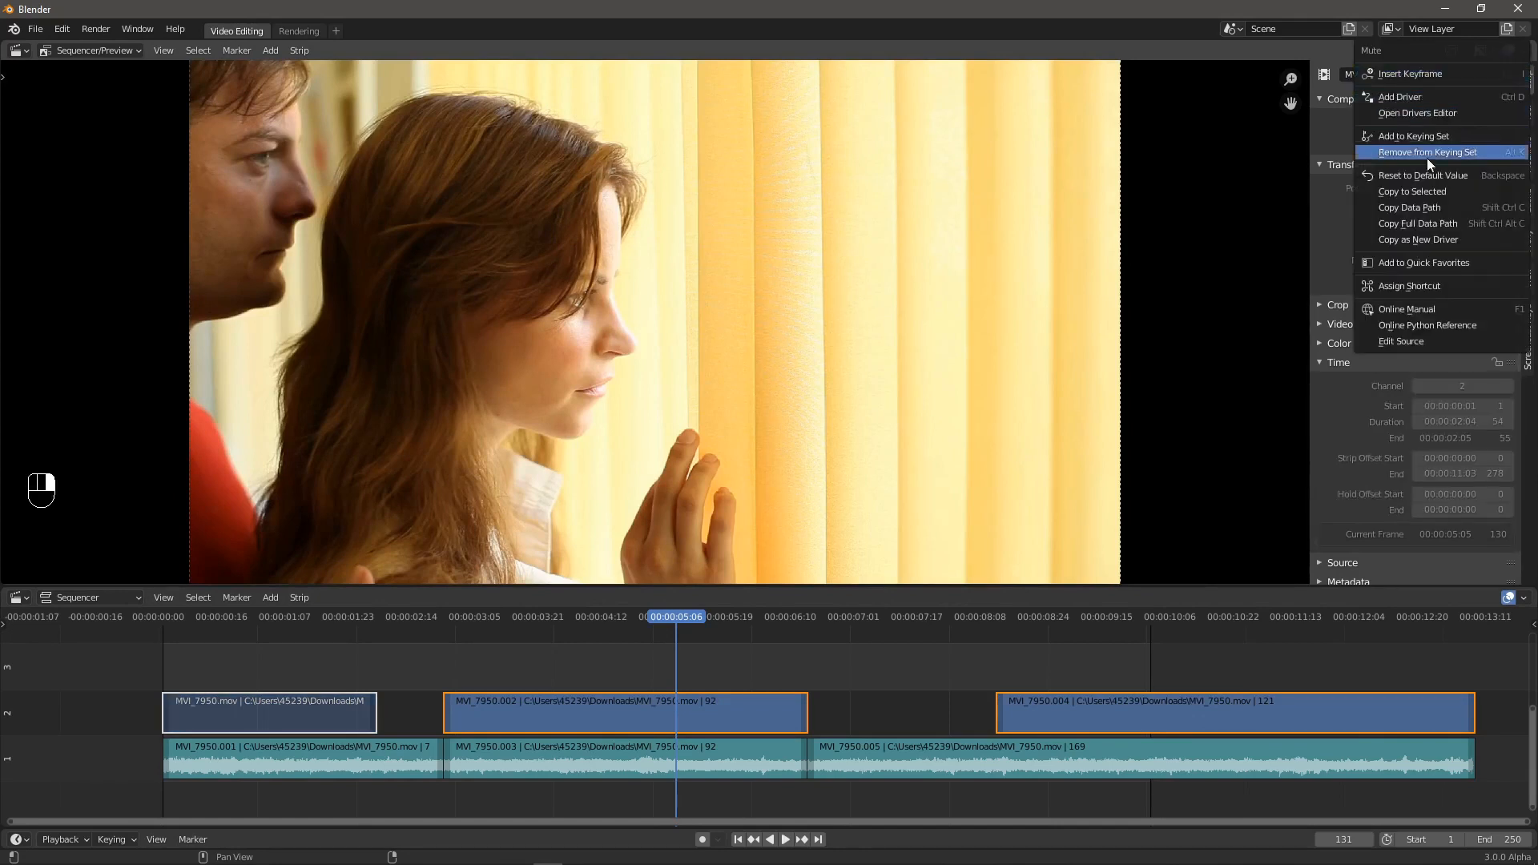
pyautogui.click(1432, 191)
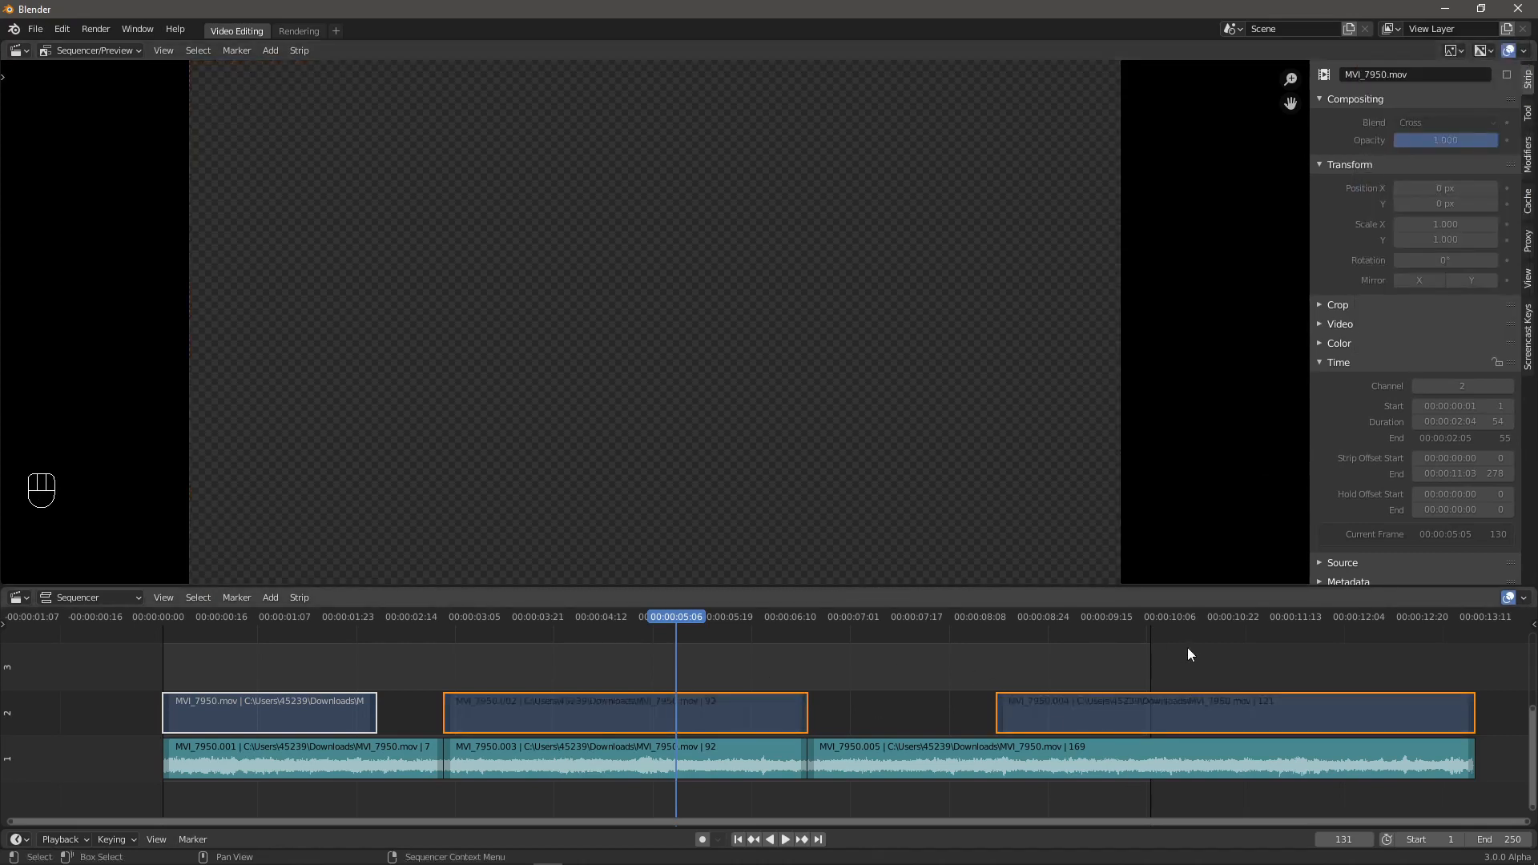
pyautogui.hotkey('ctrl', 'z')
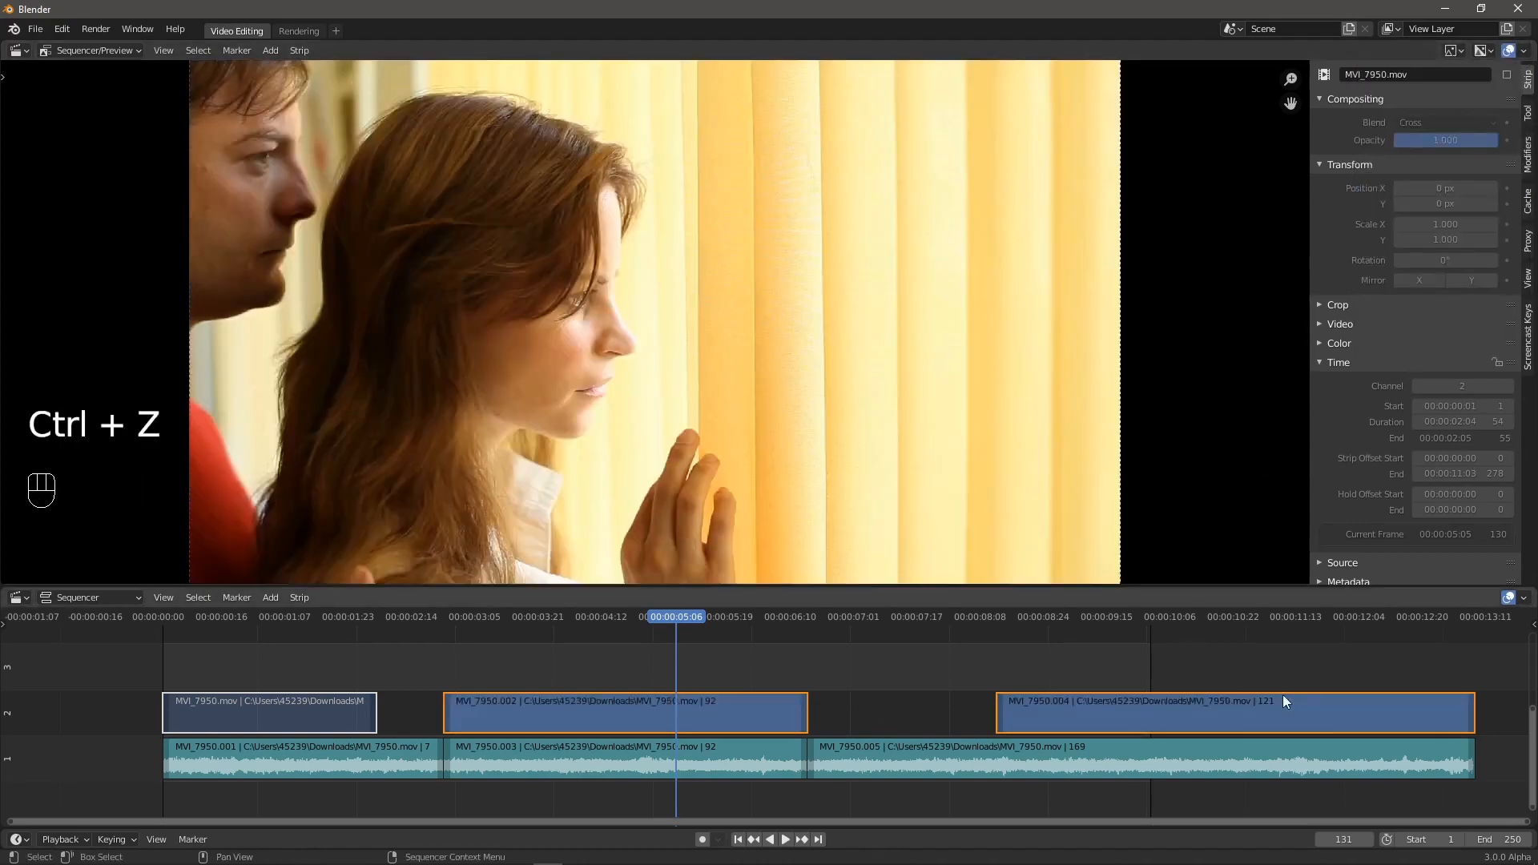
# - Select all movie and sound pieces, copy the first piece's mute setting to the selection, and undo the copy and selection
pyautogui.moveTo(1358, 798); pyautogui.dragTo(289, 657)
pyautogui.rightClick(1508, 74)
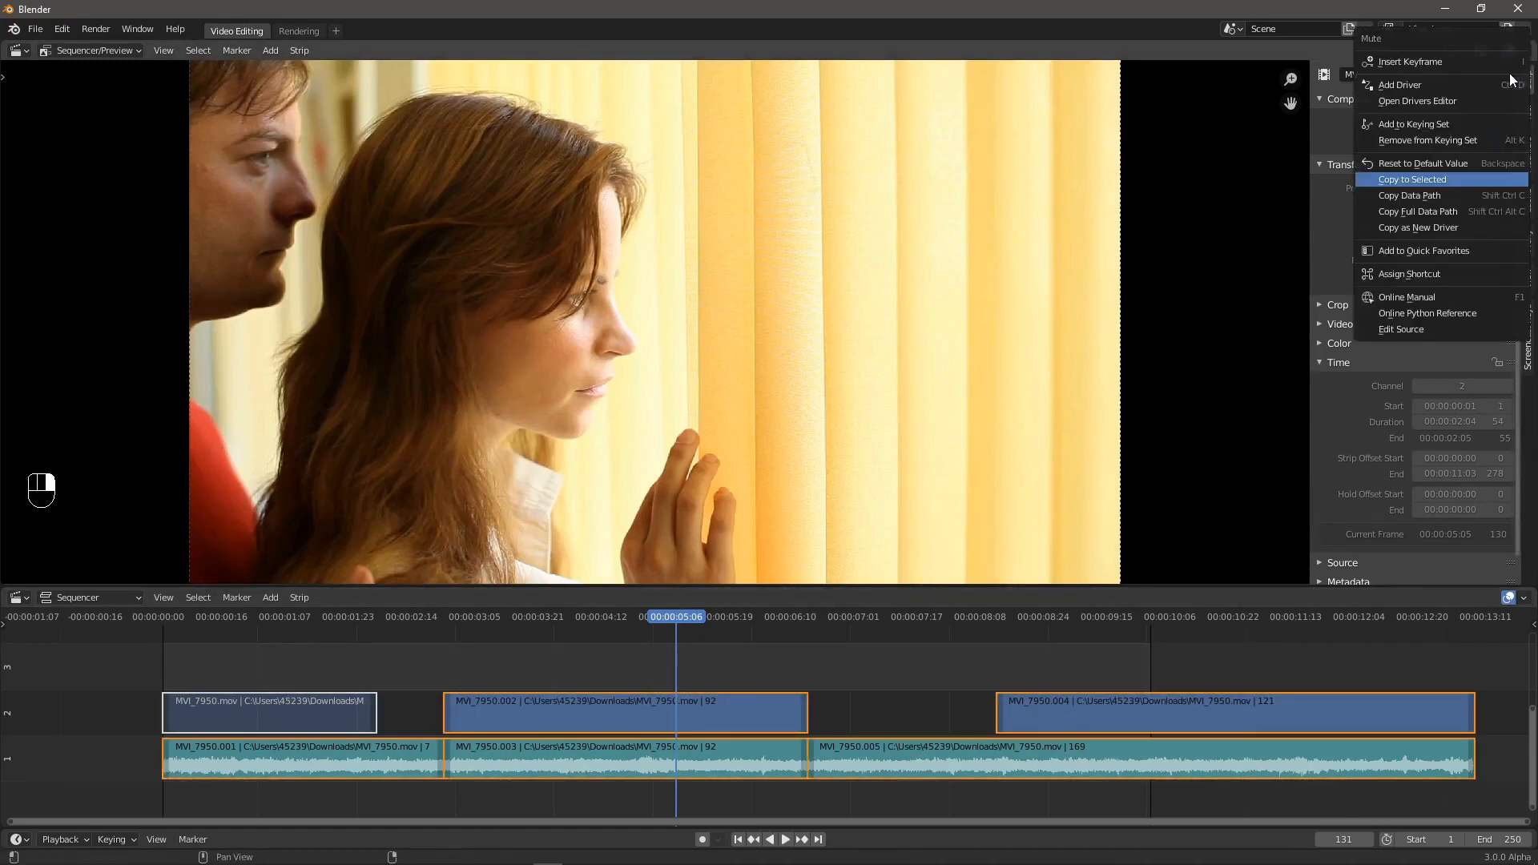
pyautogui.click(1437, 178)
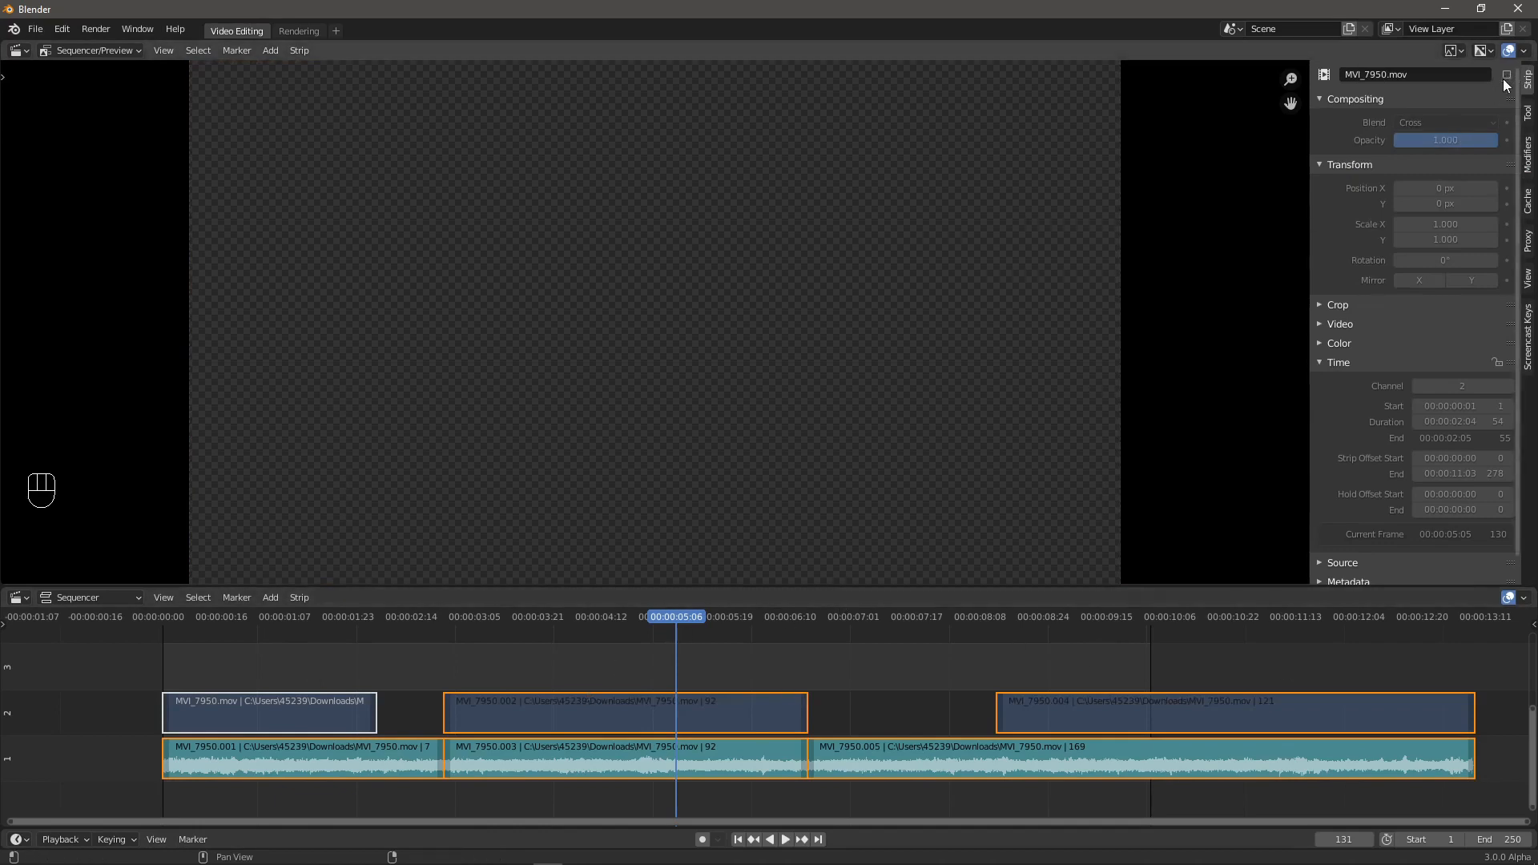
pyautogui.hotkey('ctrl', 'z')
pyautogui.hotkey('ctrl', 'z')
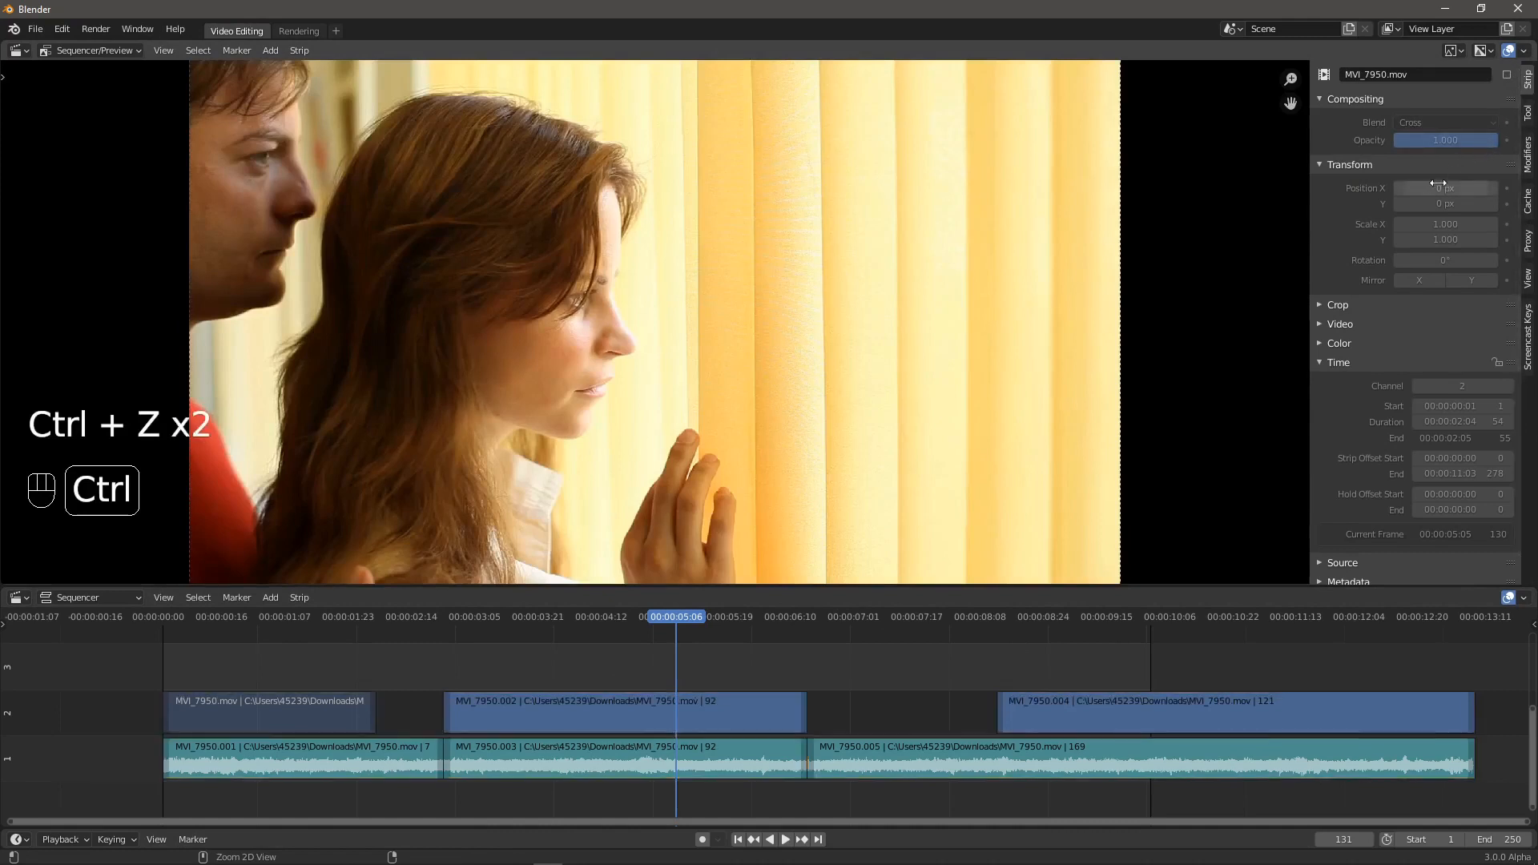
# - Undo the muting of the first movie piece and lengthen the three selected movie pieces together by 5 frames
pyautogui.hotkey('ctrl', 'z')
pyautogui.hotkey('ctrl', 'z')
pyautogui.hotkey('ctrl', 'z')
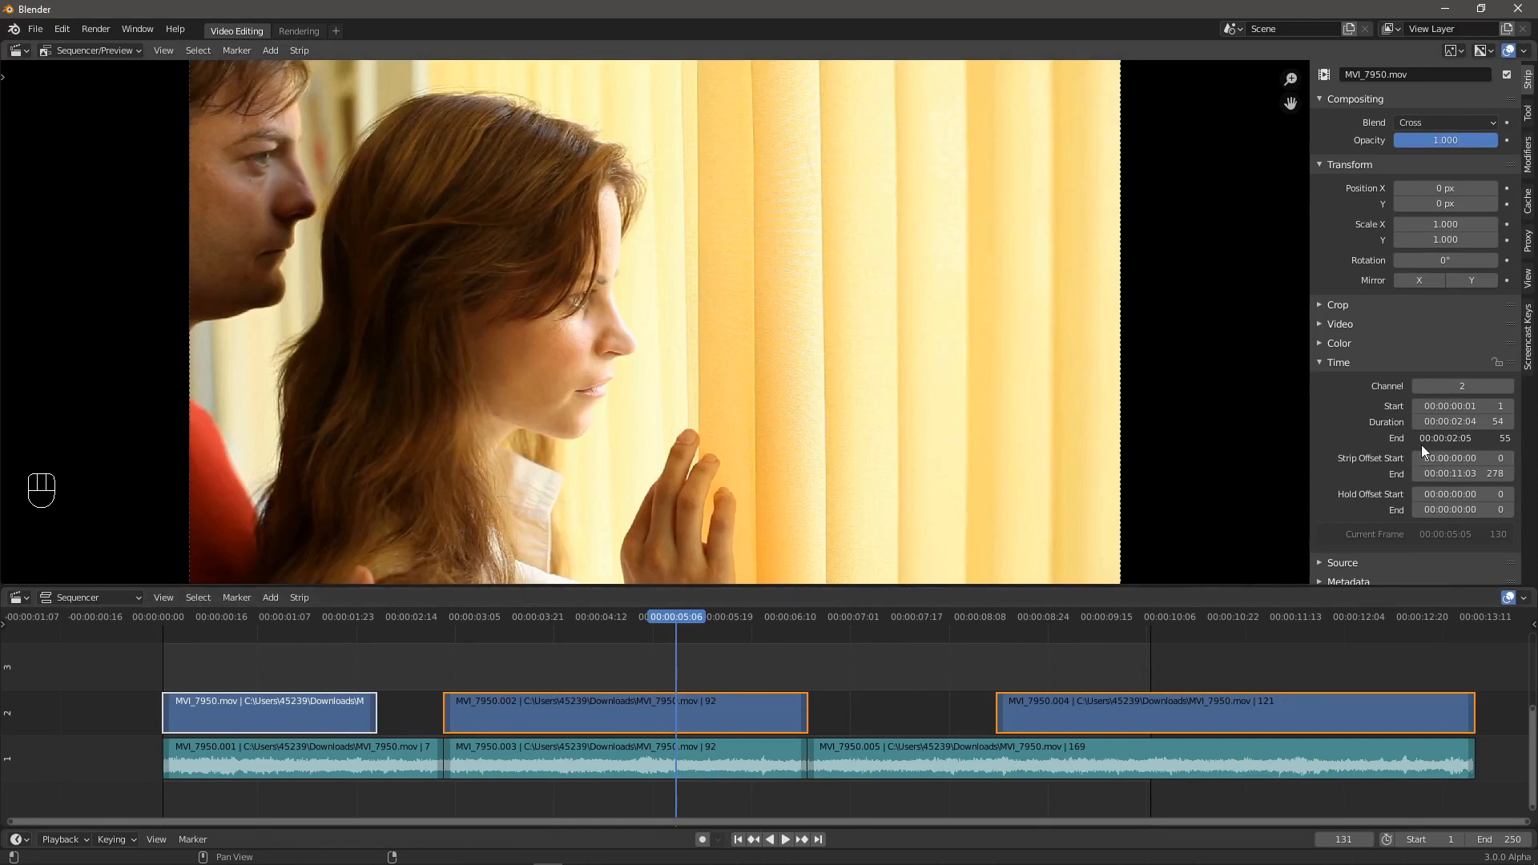
pyautogui.press('alt')
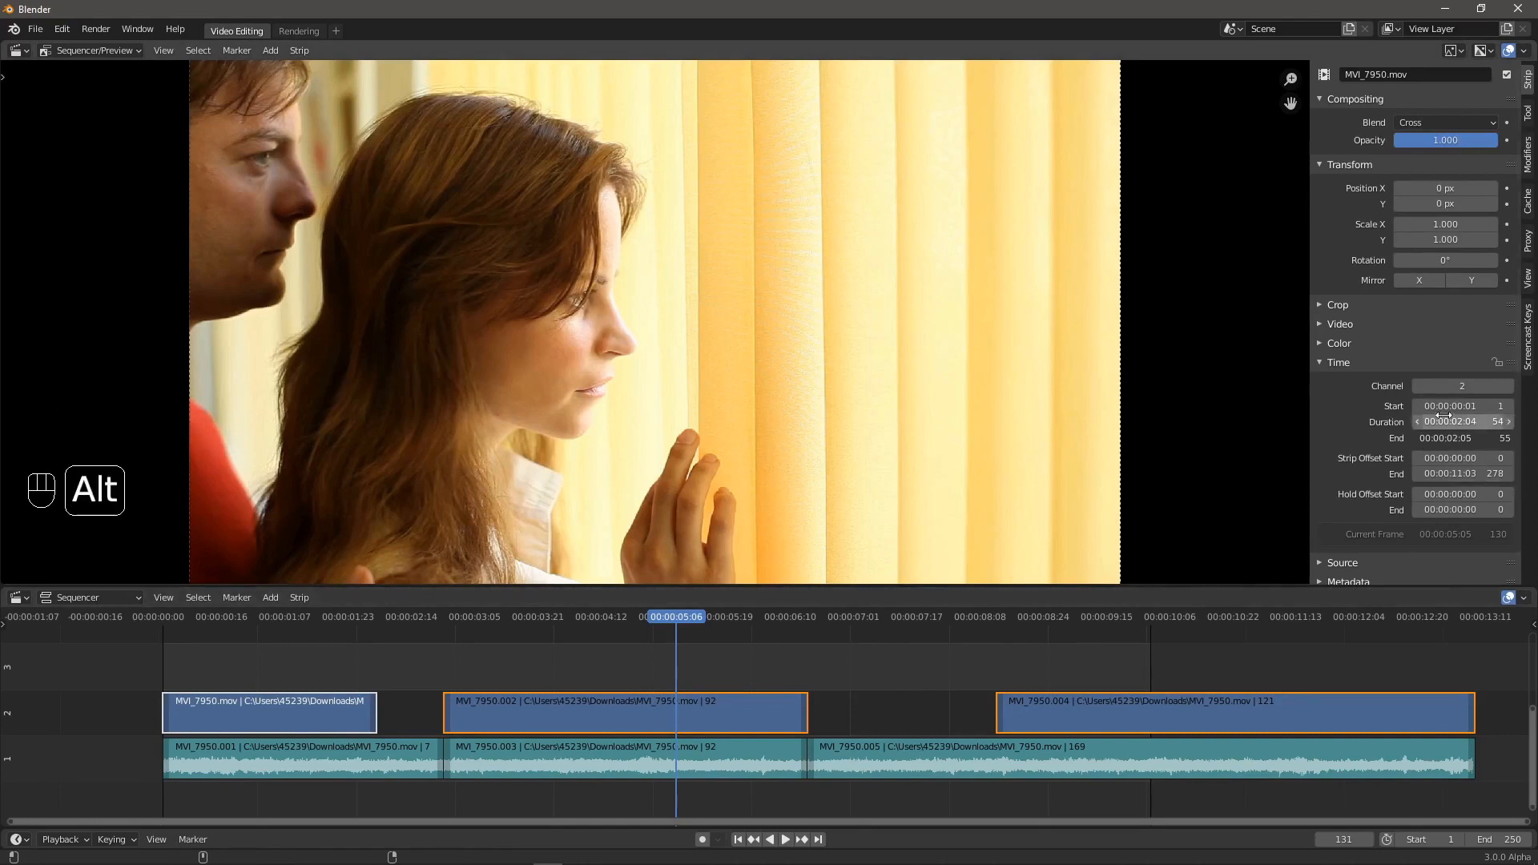
pyautogui.moveTo(1446, 423)
pyautogui.keyDown('alt'); pyautogui.mouseDown()
pyautogui.moveTo(1408, 423)
pyautogui.moveTo(1458, 422)
pyautogui.mouseUp(); pyautogui.keyUp('alt')
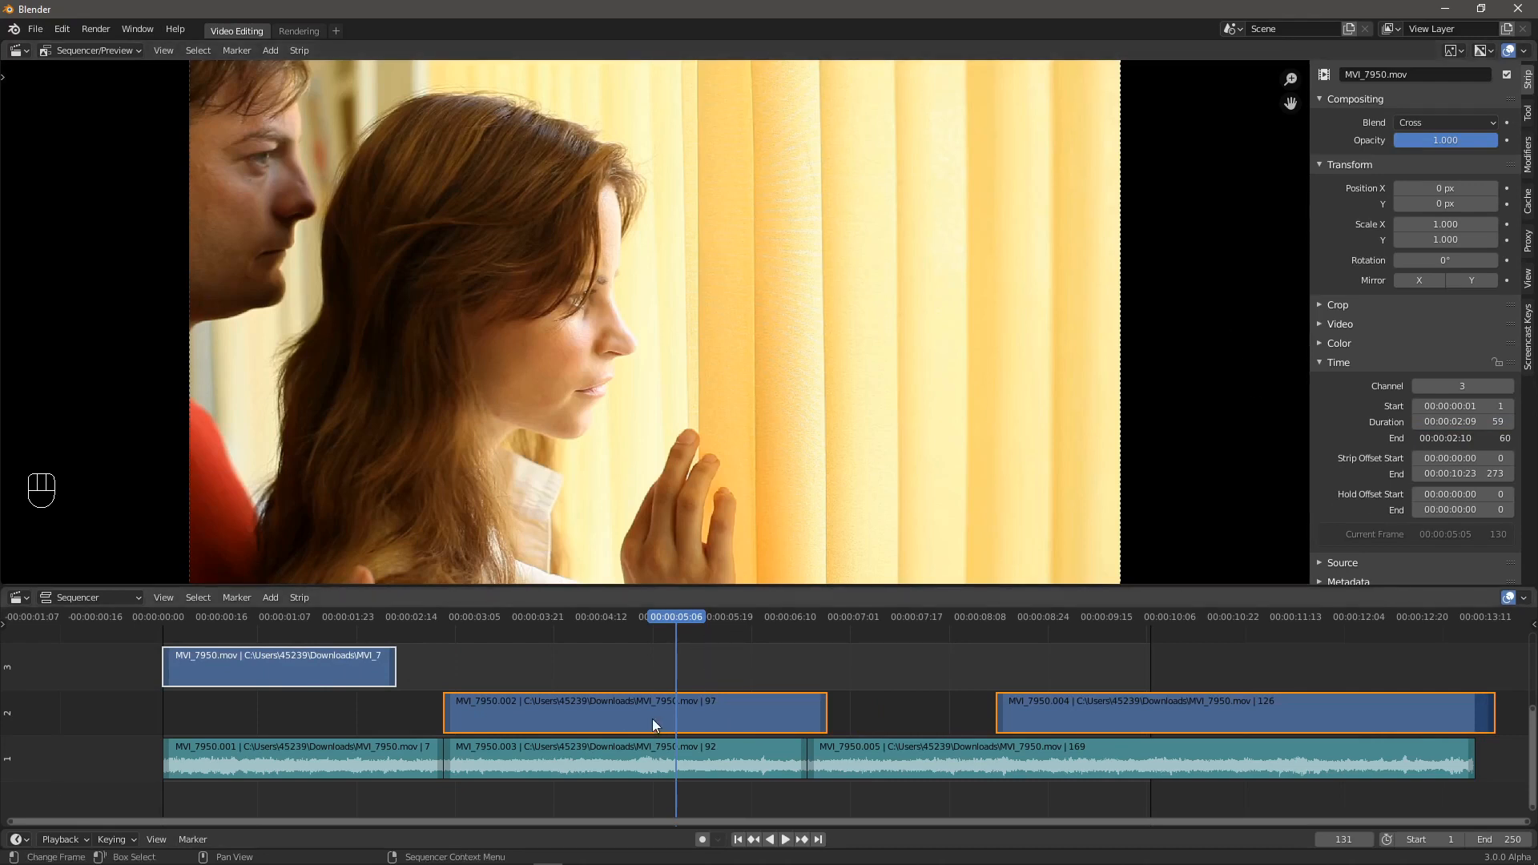
# - Slide the first movie piece back into channel 2 against the middle one and the last movie piece against the middle one's end
pyautogui.click(575, 723)
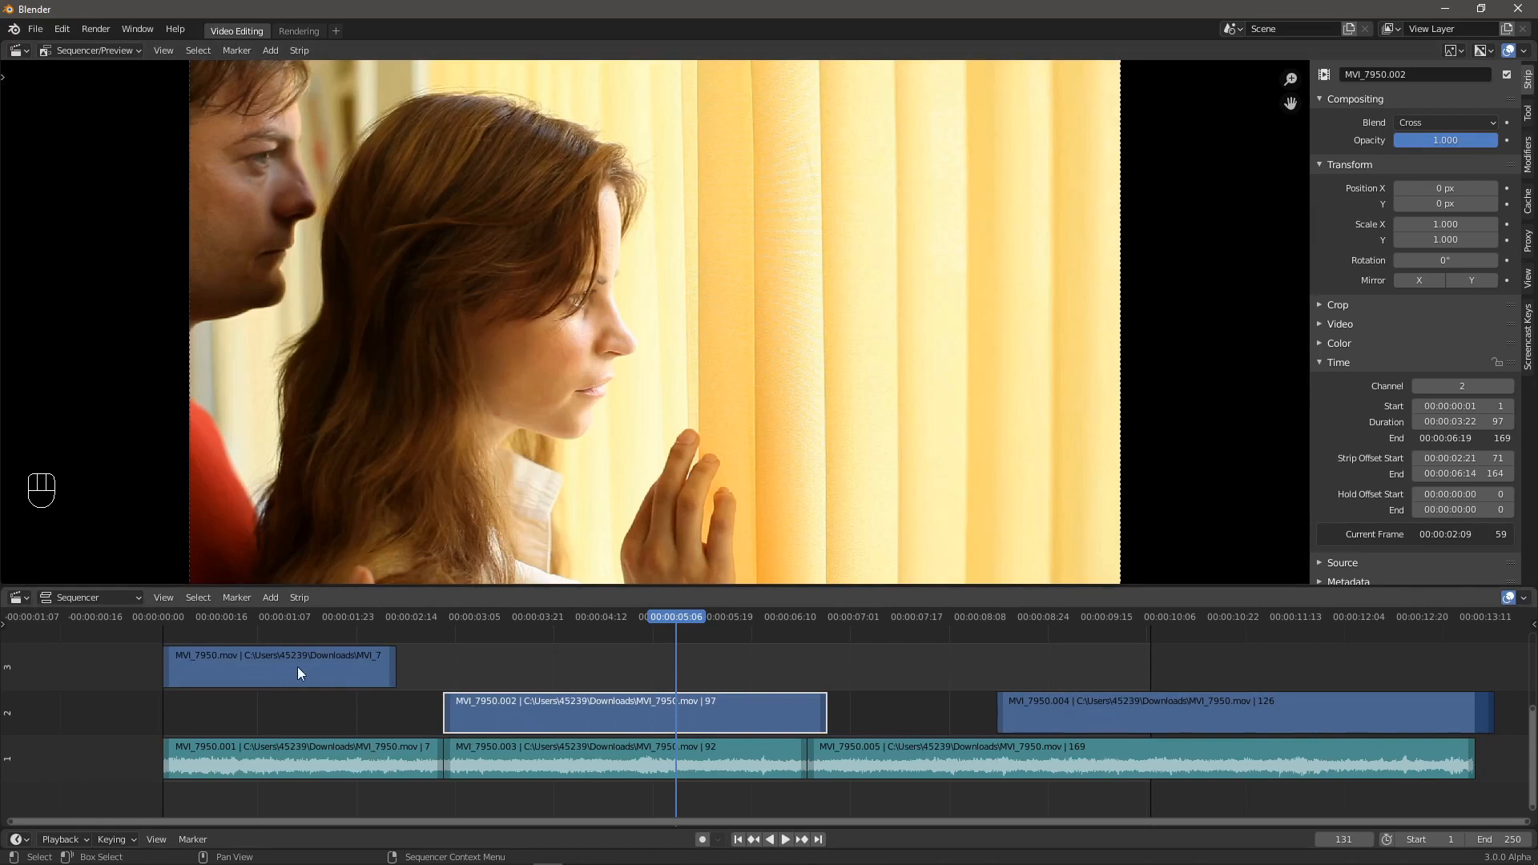
pyautogui.moveTo(298, 674); pyautogui.dragTo(383, 700)
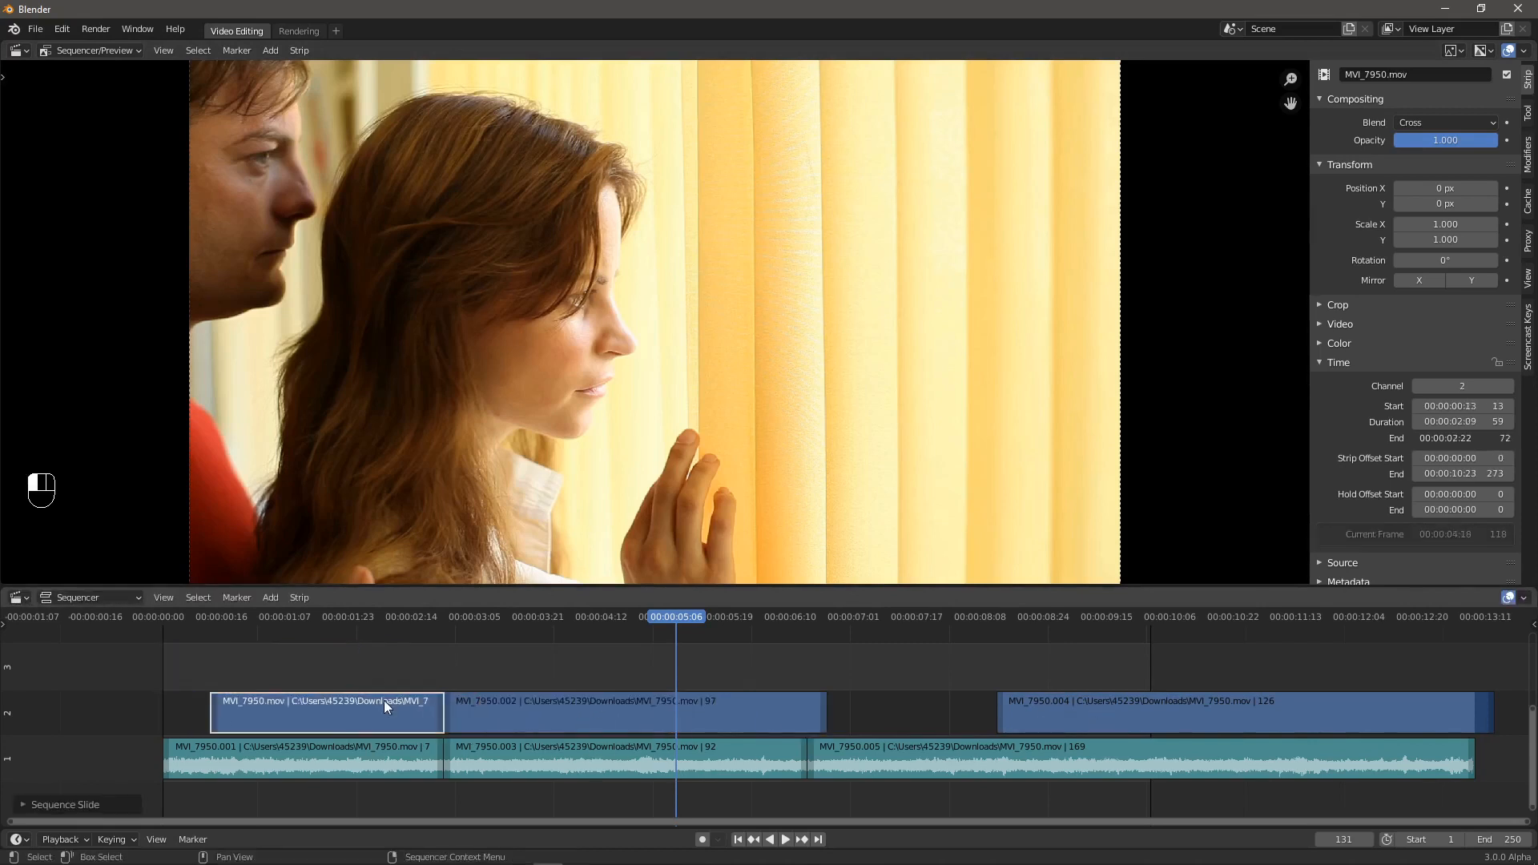
pyautogui.click(1160, 708)
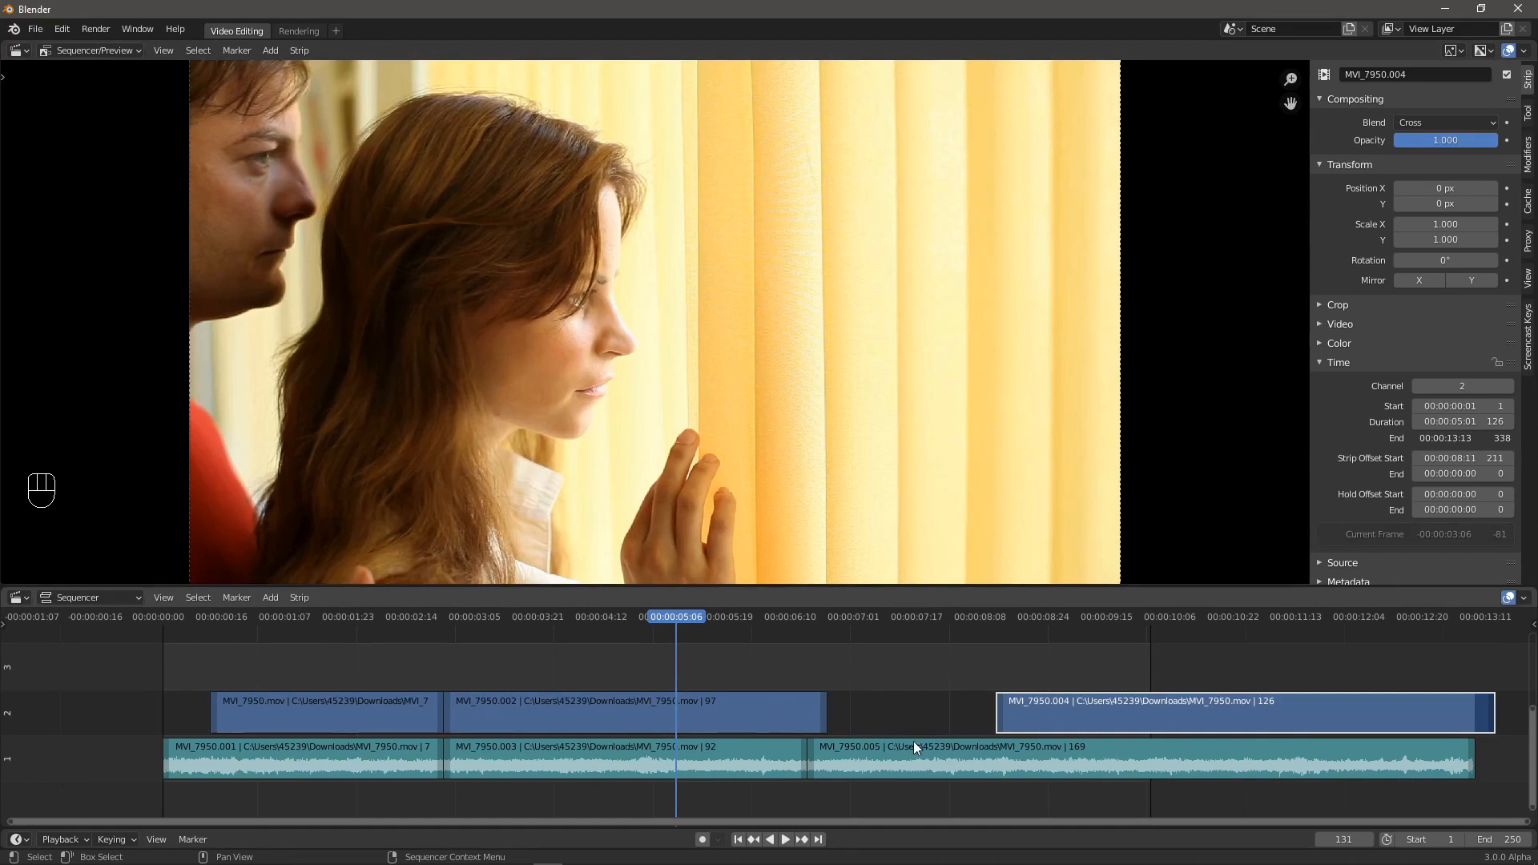
pyautogui.moveTo(1155, 708); pyautogui.dragTo(430, 710)
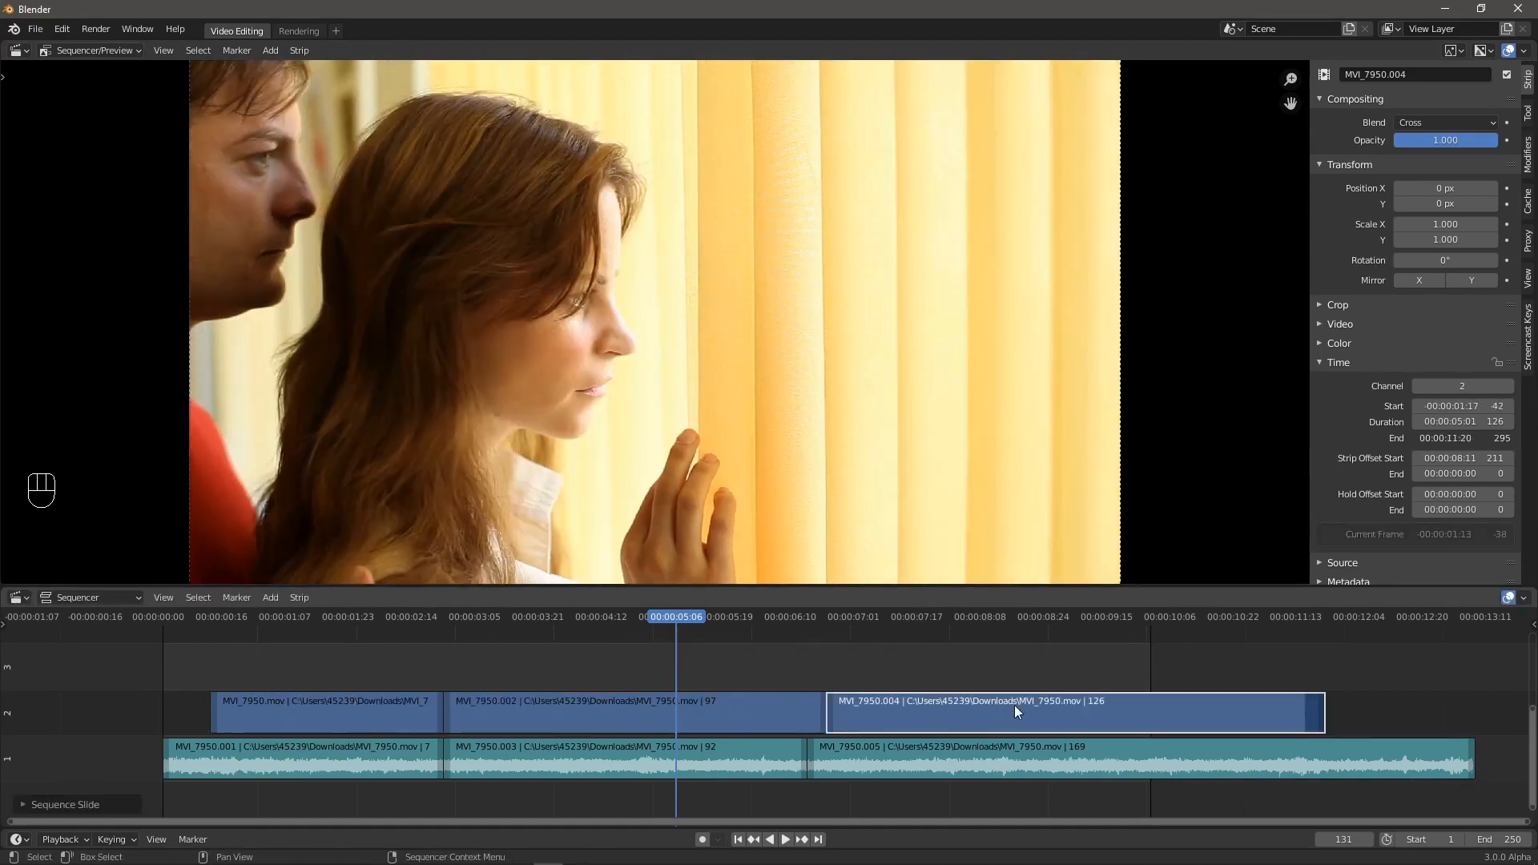
# - Try sliding the last movie piece around with Expand to Fit switched on and off, and undo the moves
pyautogui.moveTo(1040, 709)
pyautogui.mouseDown()
pyautogui.moveTo(1074, 709)
pyautogui.moveTo(1052, 711)
pyautogui.mouseUp()
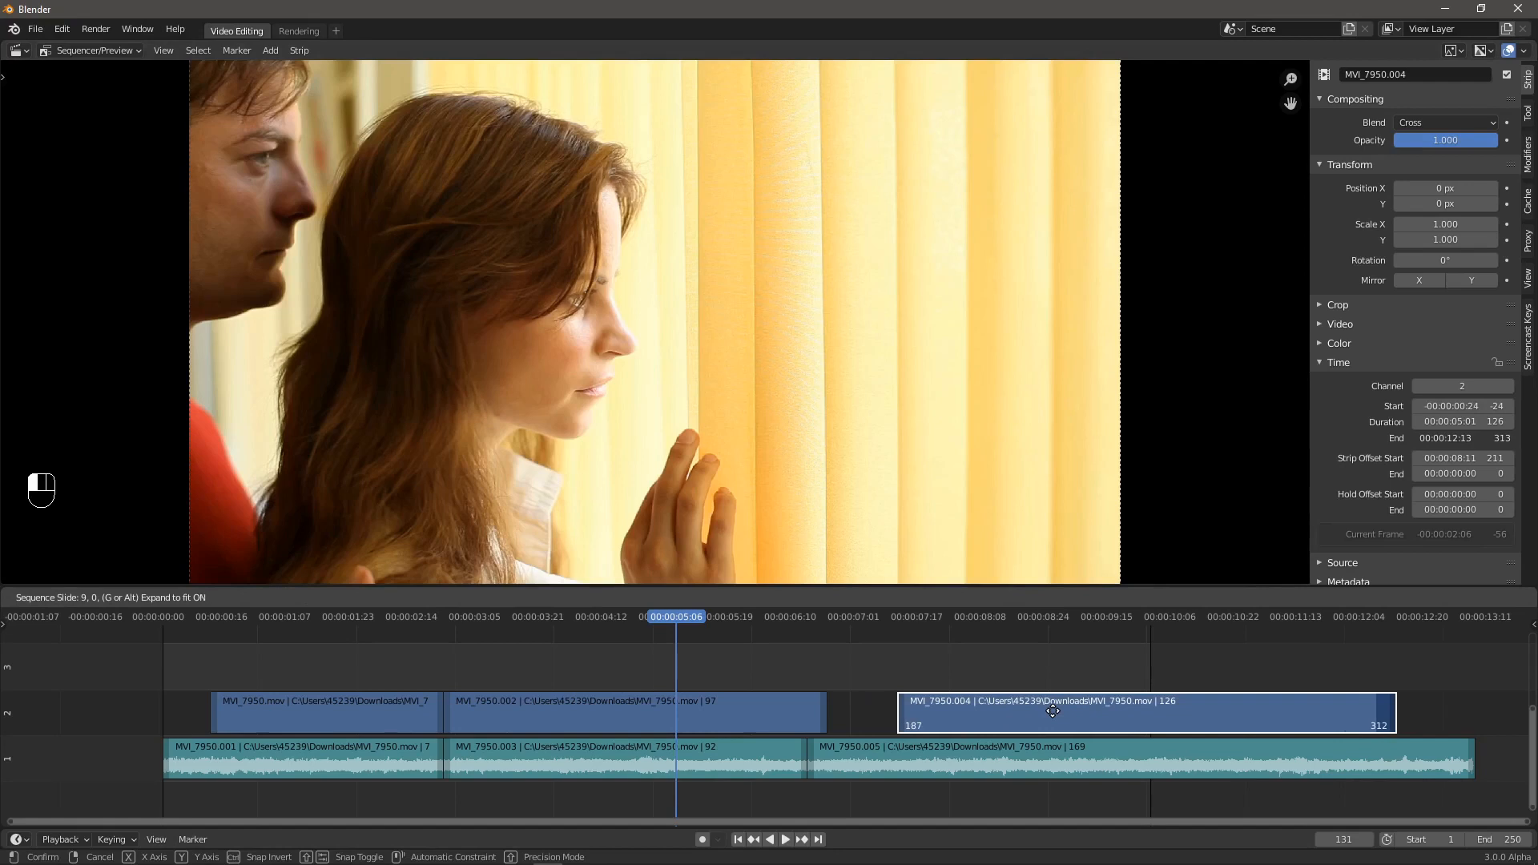
pyautogui.press('alt')
pyautogui.moveTo(1053, 711); pyautogui.dragTo(1052, 710)
pyautogui.press('alt')
pyautogui.moveTo(1052, 711); pyautogui.dragTo(893, 720)
pyautogui.press('alt')
pyautogui.hotkey('ctrl', 'z')
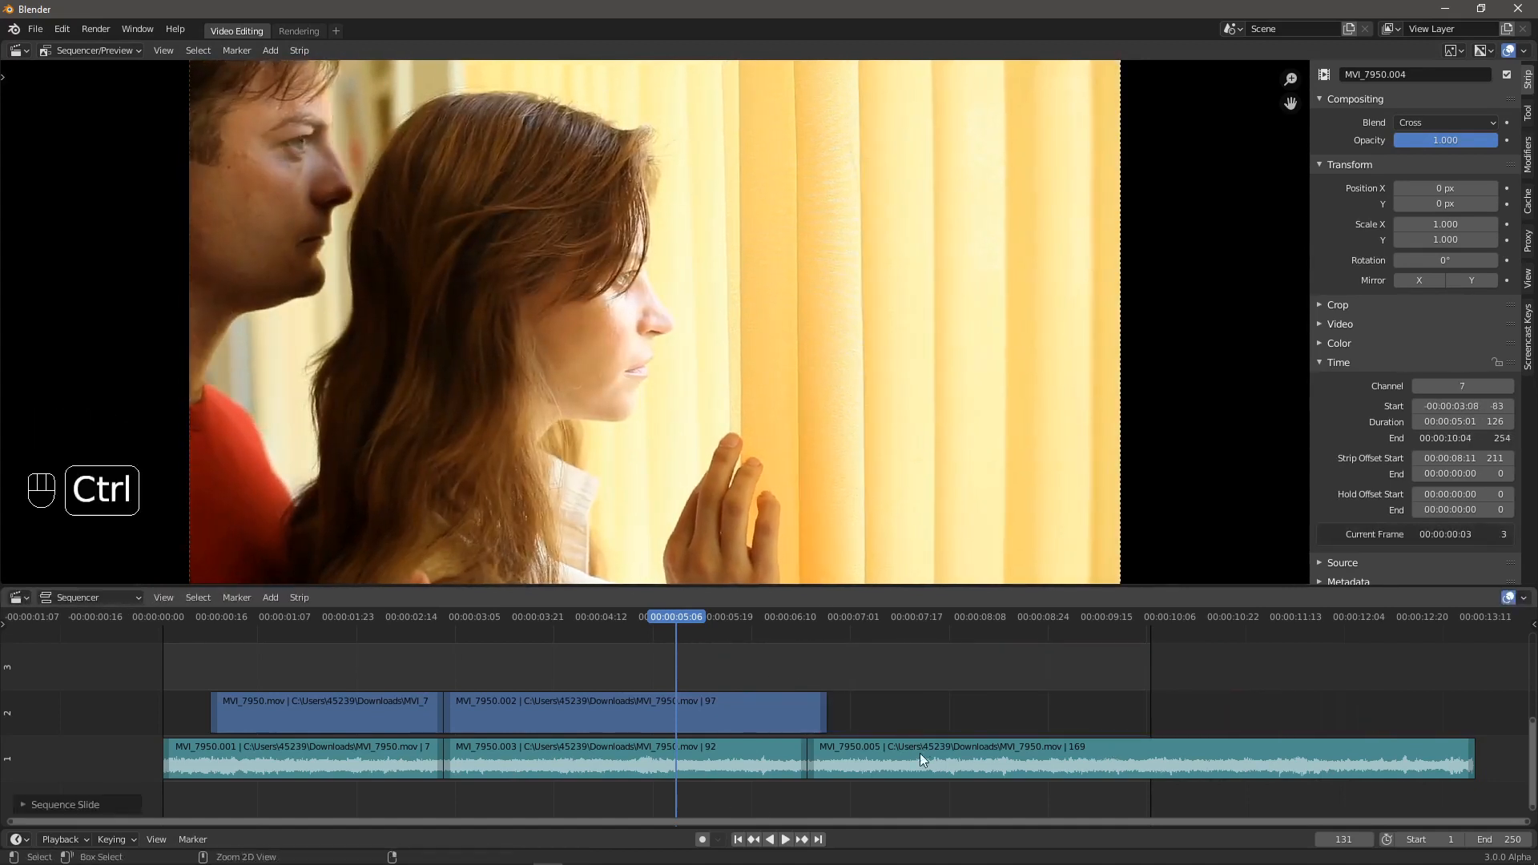
pyautogui.hotkey('ctrl', 'z')
# - Slide the last movie piece between the first and second with Expand to Fit, and extend its end to frame 221
pyautogui.moveTo(1074, 710); pyautogui.dragTo(511, 714)
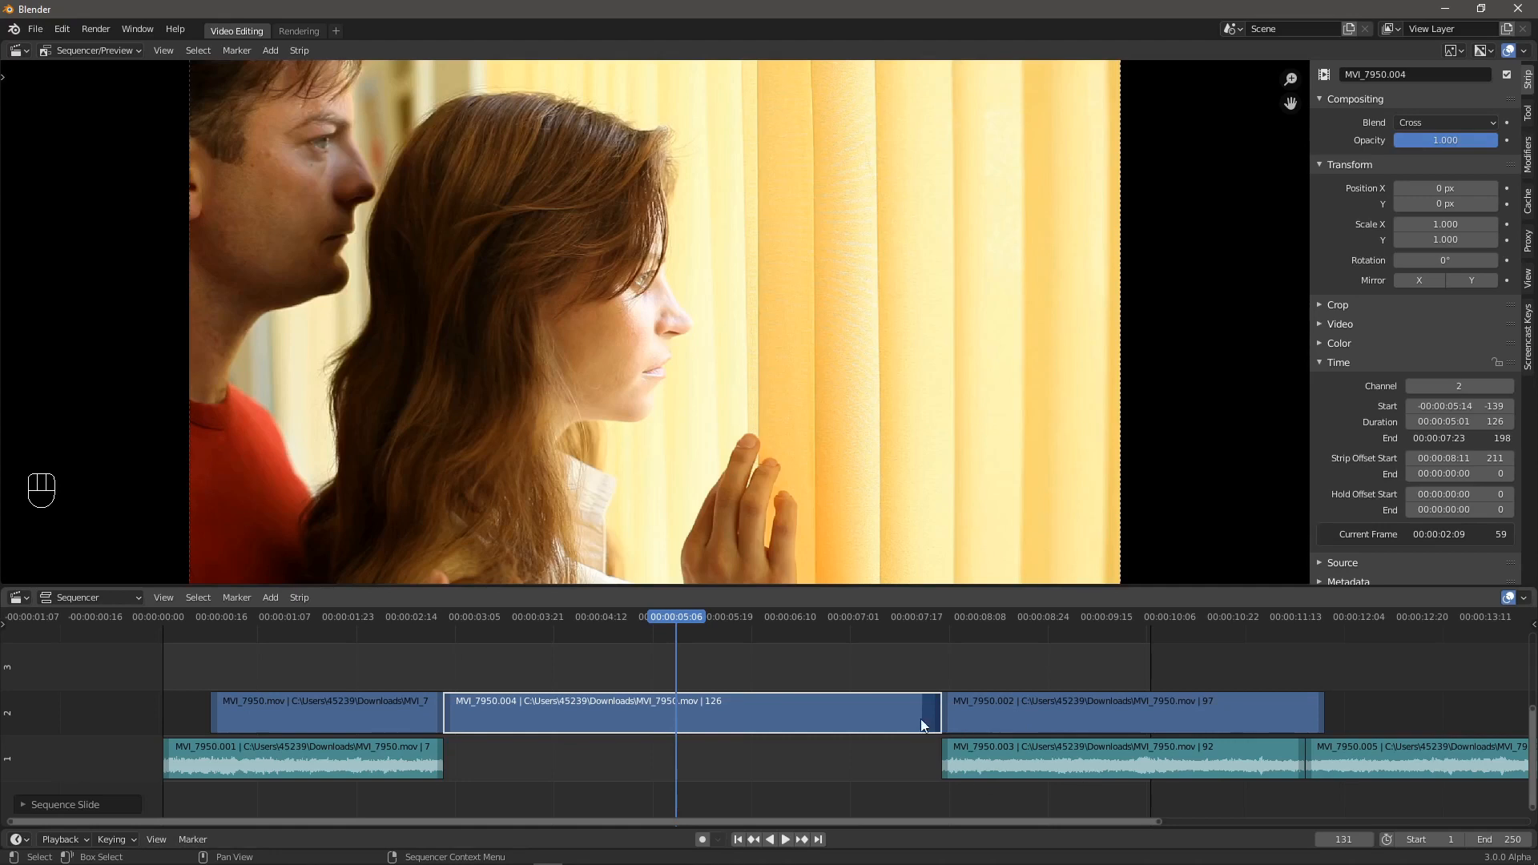
pyautogui.moveTo(936, 709); pyautogui.dragTo(1026, 700)
# - Select the adjoining handles of the inserted and following movie pieces and shift their shared cut about 4 frames earlier
pyautogui.press('alt')
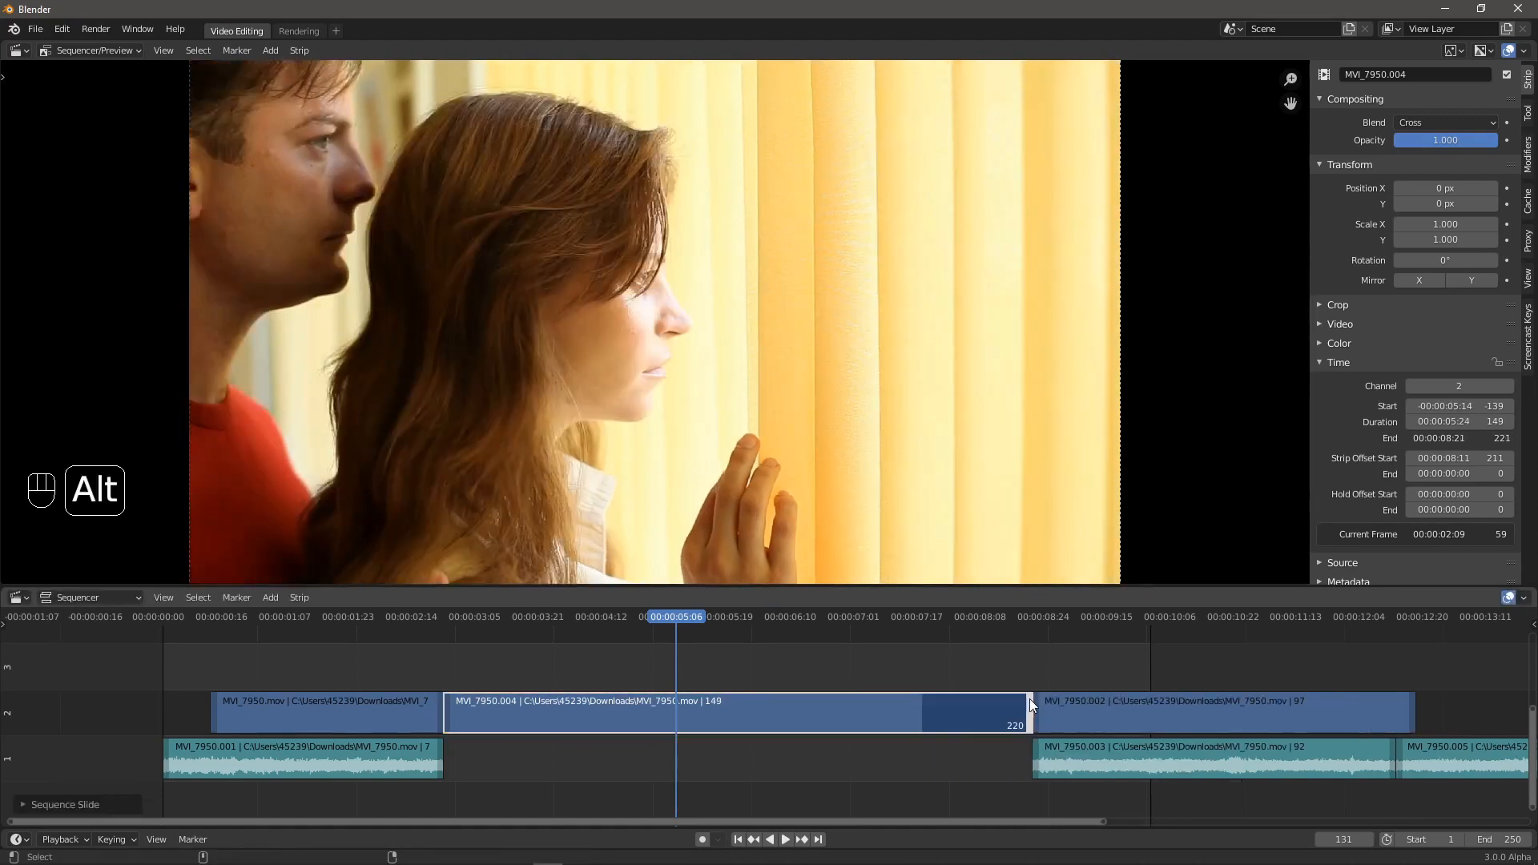
pyautogui.keyDown('alt'); pyautogui.click(1032, 708); pyautogui.keyUp('alt')
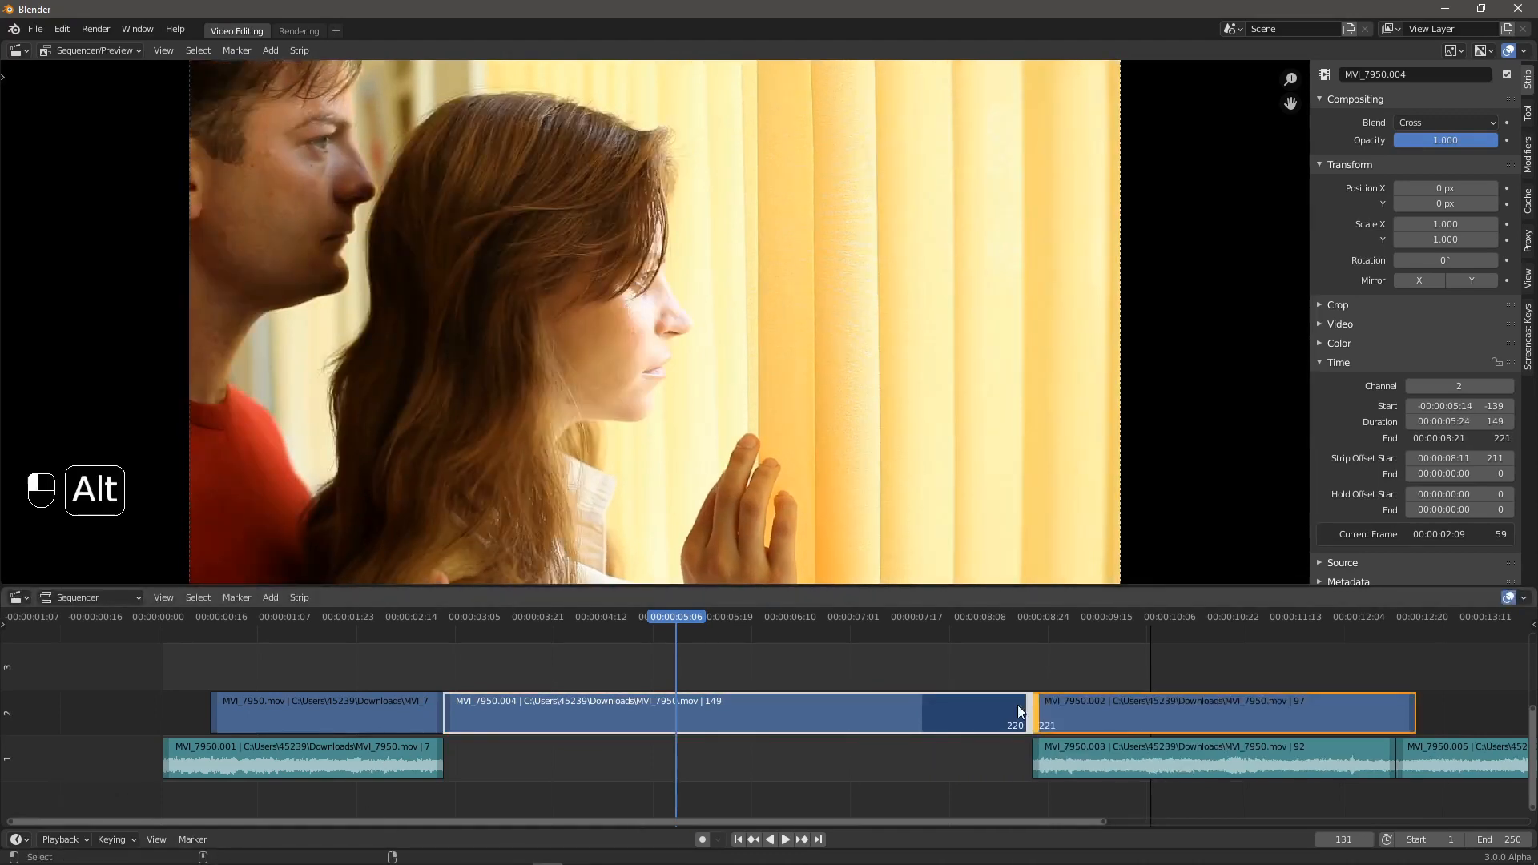
pyautogui.moveTo(1024, 708); pyautogui.dragTo(1008, 711)
pyautogui.press('alt')
pyautogui.click(1026, 715)
pyautogui.click(1012, 710)
pyautogui.keyDown('alt'); pyautogui.click(1012, 711); pyautogui.keyUp('alt')
# - Select only the inserted movie piece's end handle and trim the piece to end at frame 148
pyautogui.click(1007, 715)
pyautogui.keyDown('alt'); pyautogui.click(1007, 715); pyautogui.keyUp('alt')
pyautogui.click(1010, 715)
pyautogui.moveTo(1009, 715); pyautogui.dragTo(745, 713)
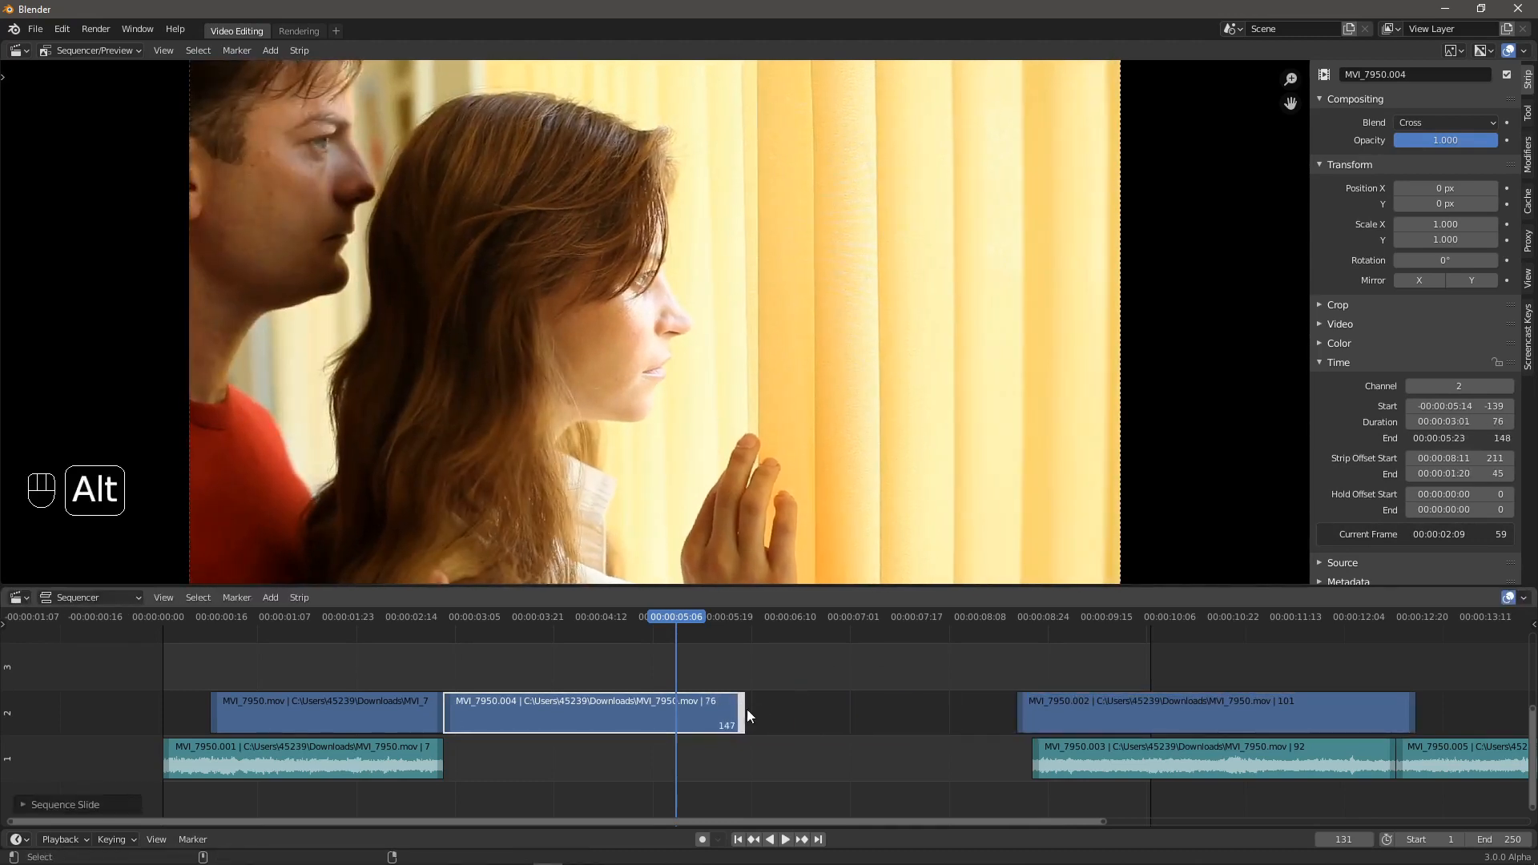
# - Place the current frame at 193, in the empty space before the last movie piece, and remove the gap there
pyautogui.keyDown('alt'); pyautogui.click(873, 719); pyautogui.keyUp('alt')
pyautogui.moveTo(673, 630); pyautogui.dragTo(921, 656)
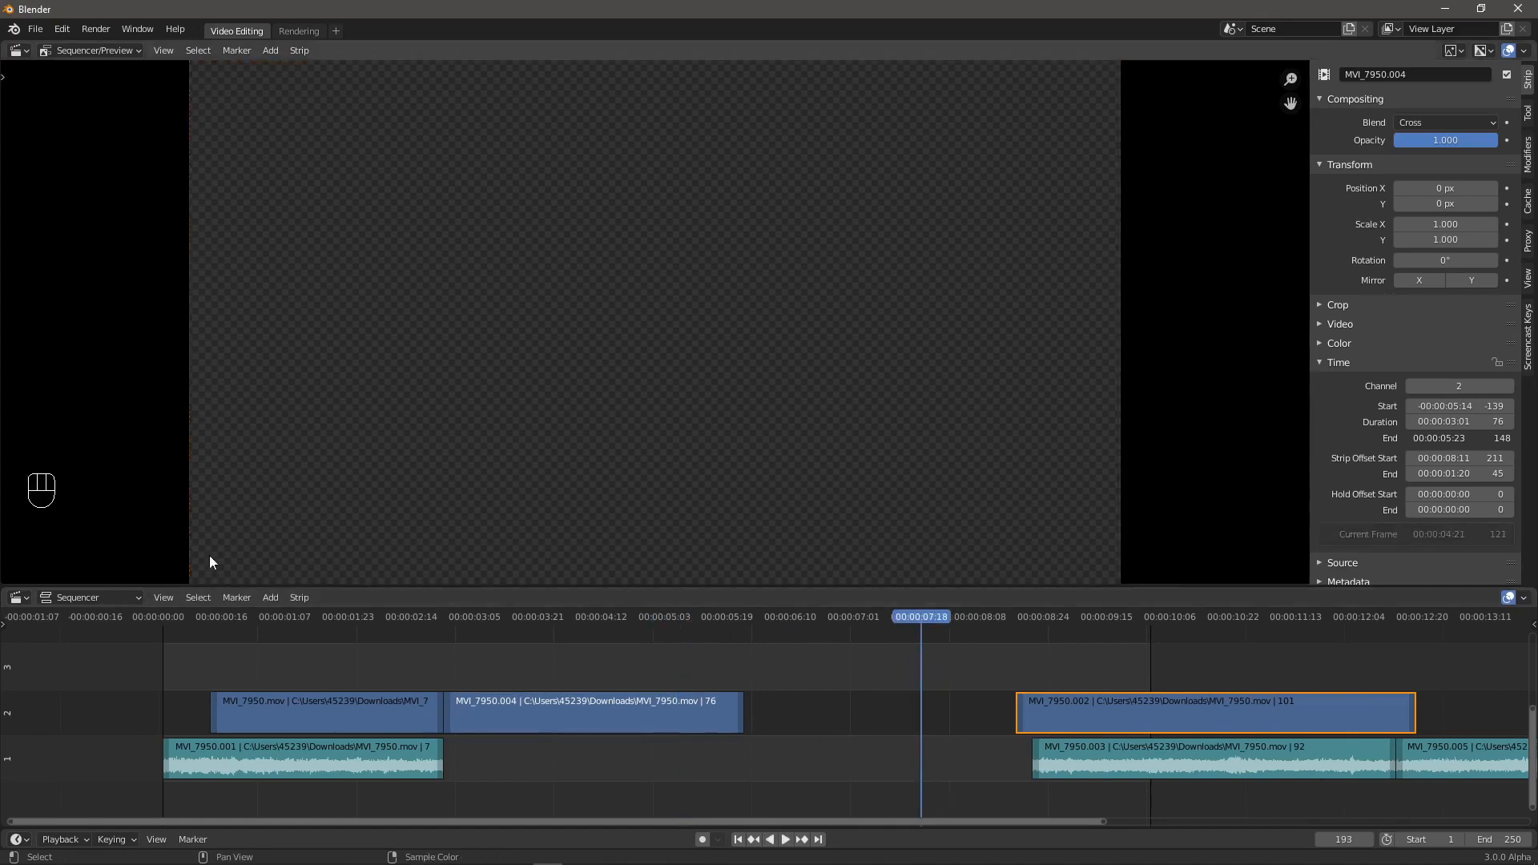
pyautogui.click(299, 597)
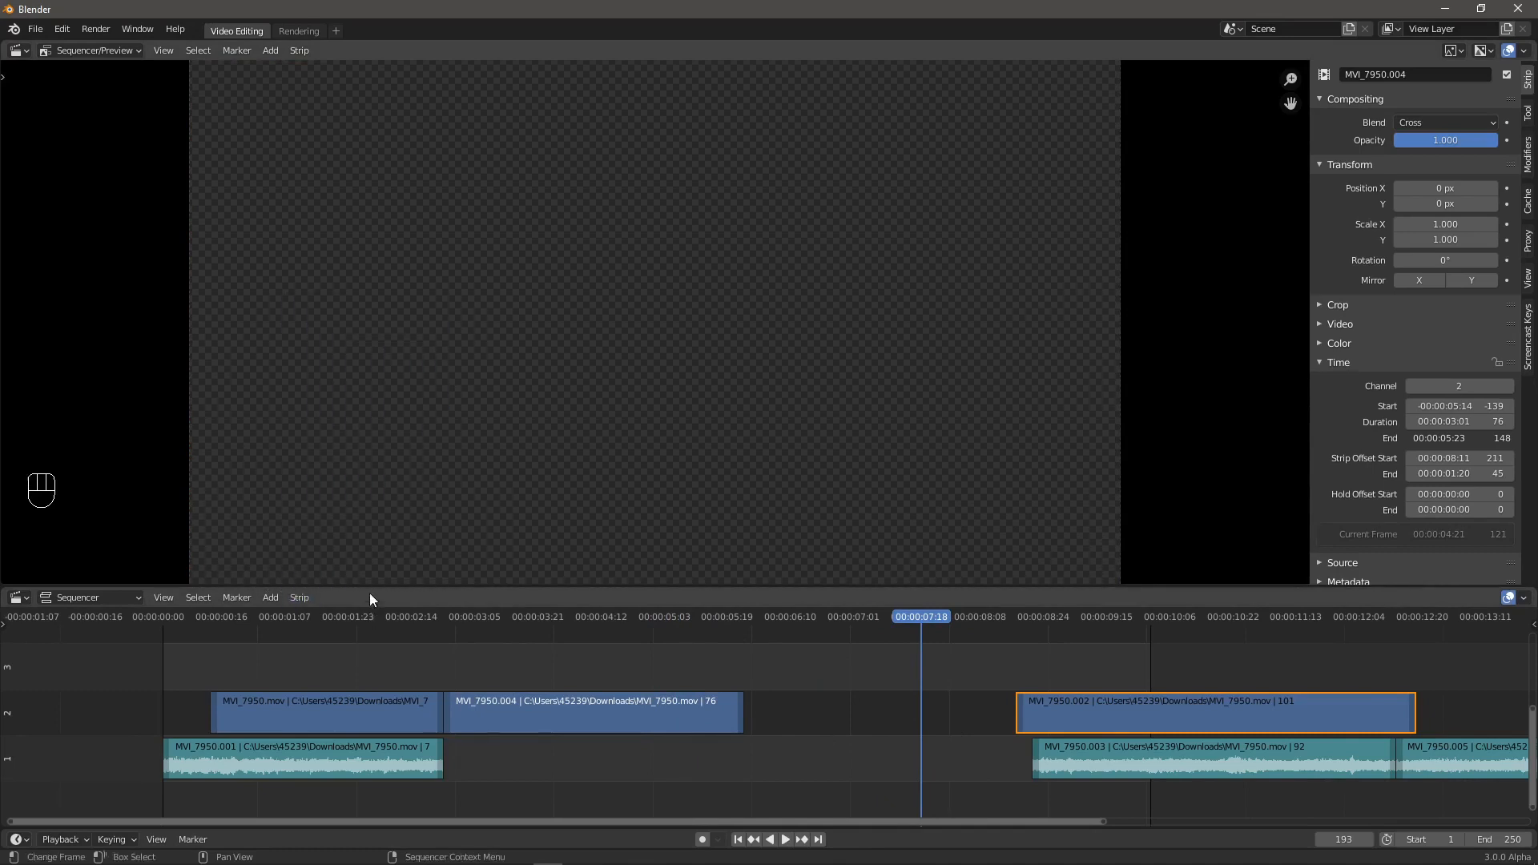
pyautogui.click(301, 597)
pyautogui.moveTo(361, 578)
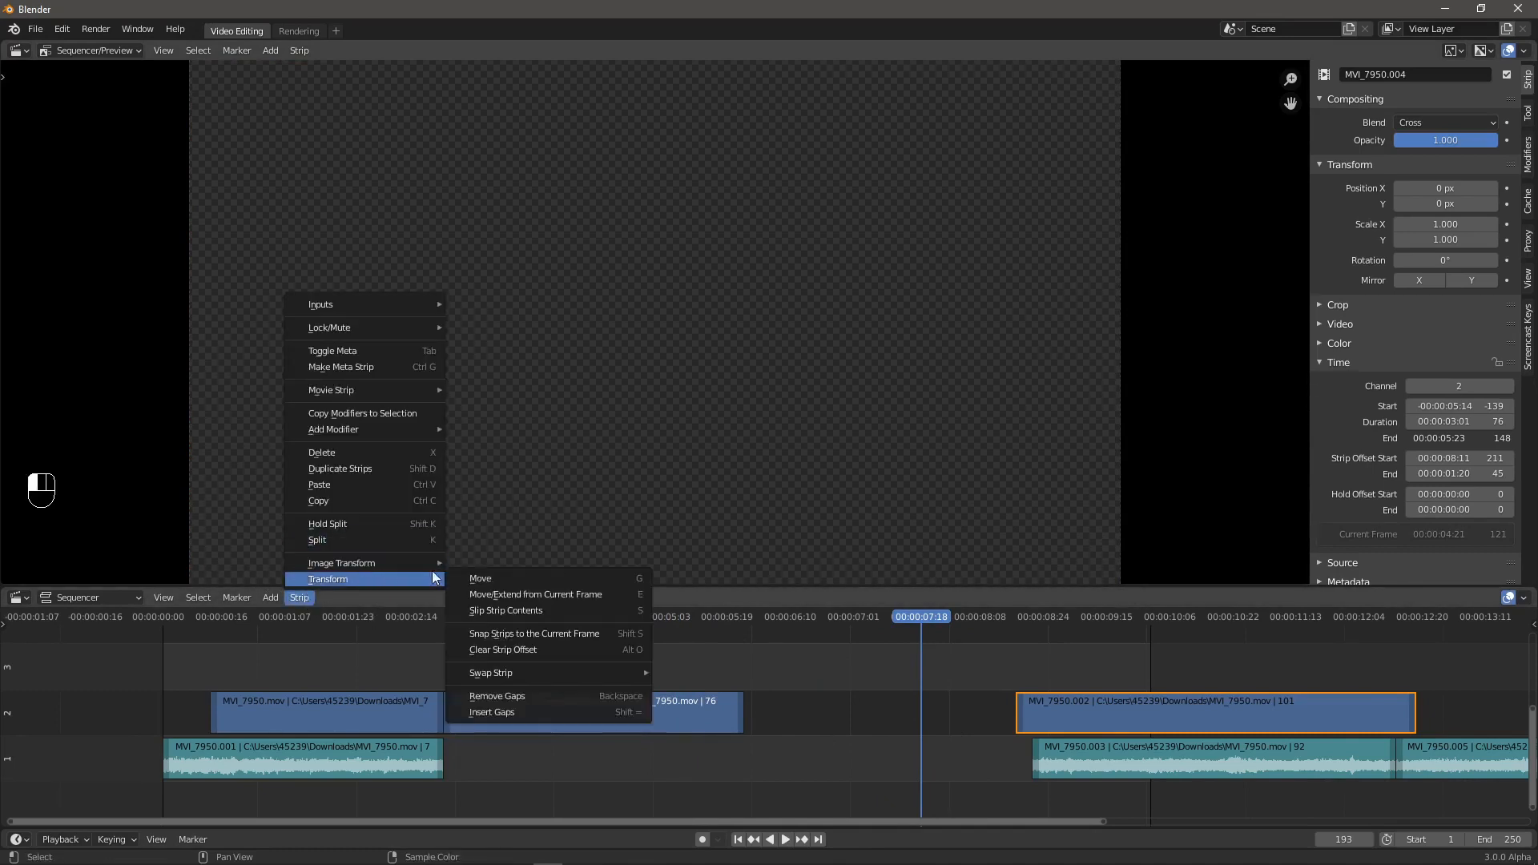
pyautogui.click(534, 696)
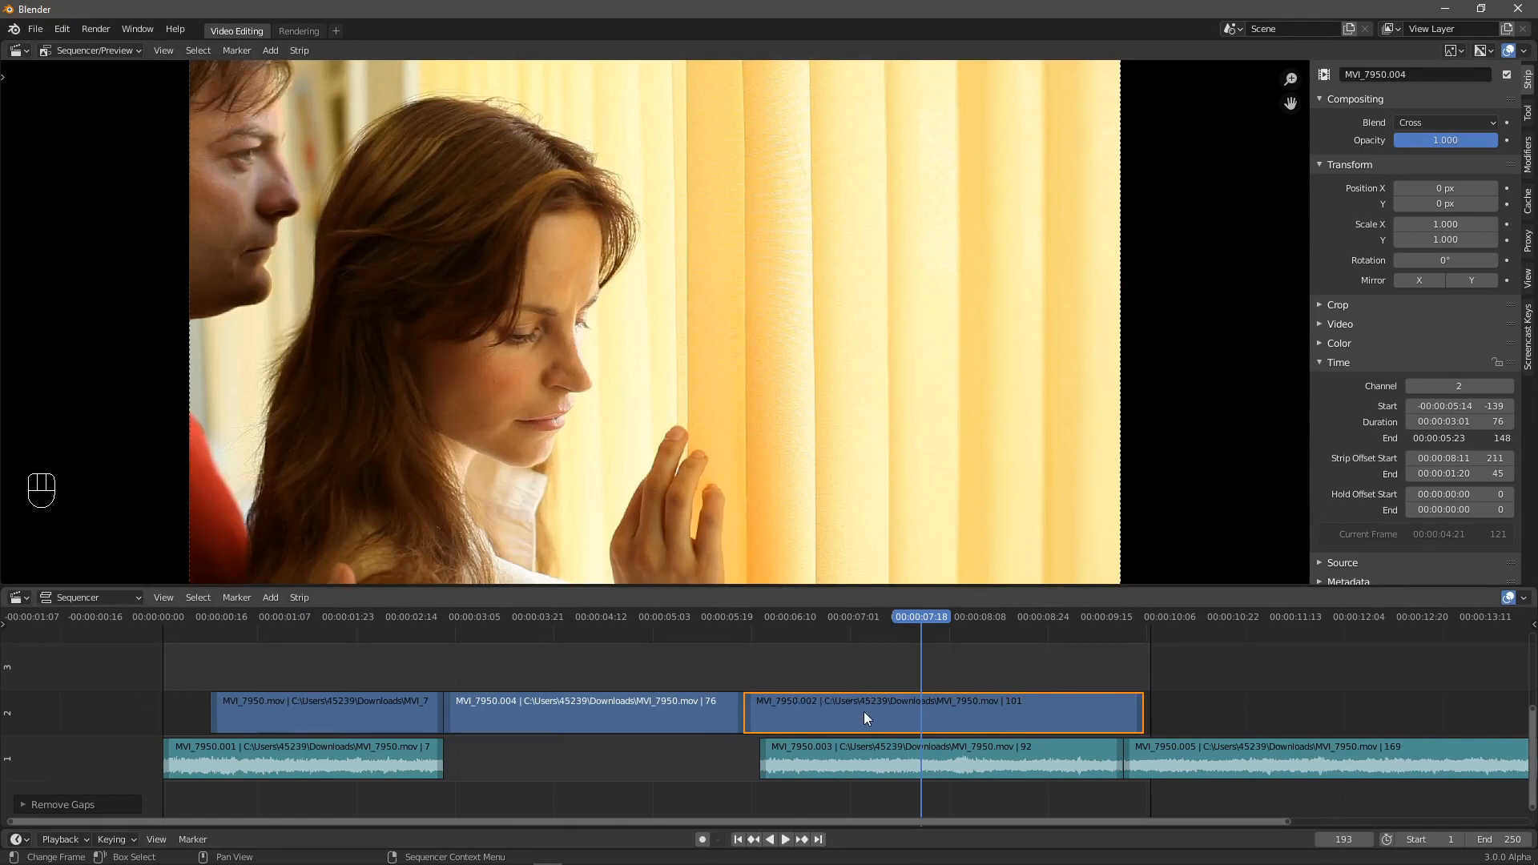
# - Snap the last movie piece to the current frame
pyautogui.click(297, 598)
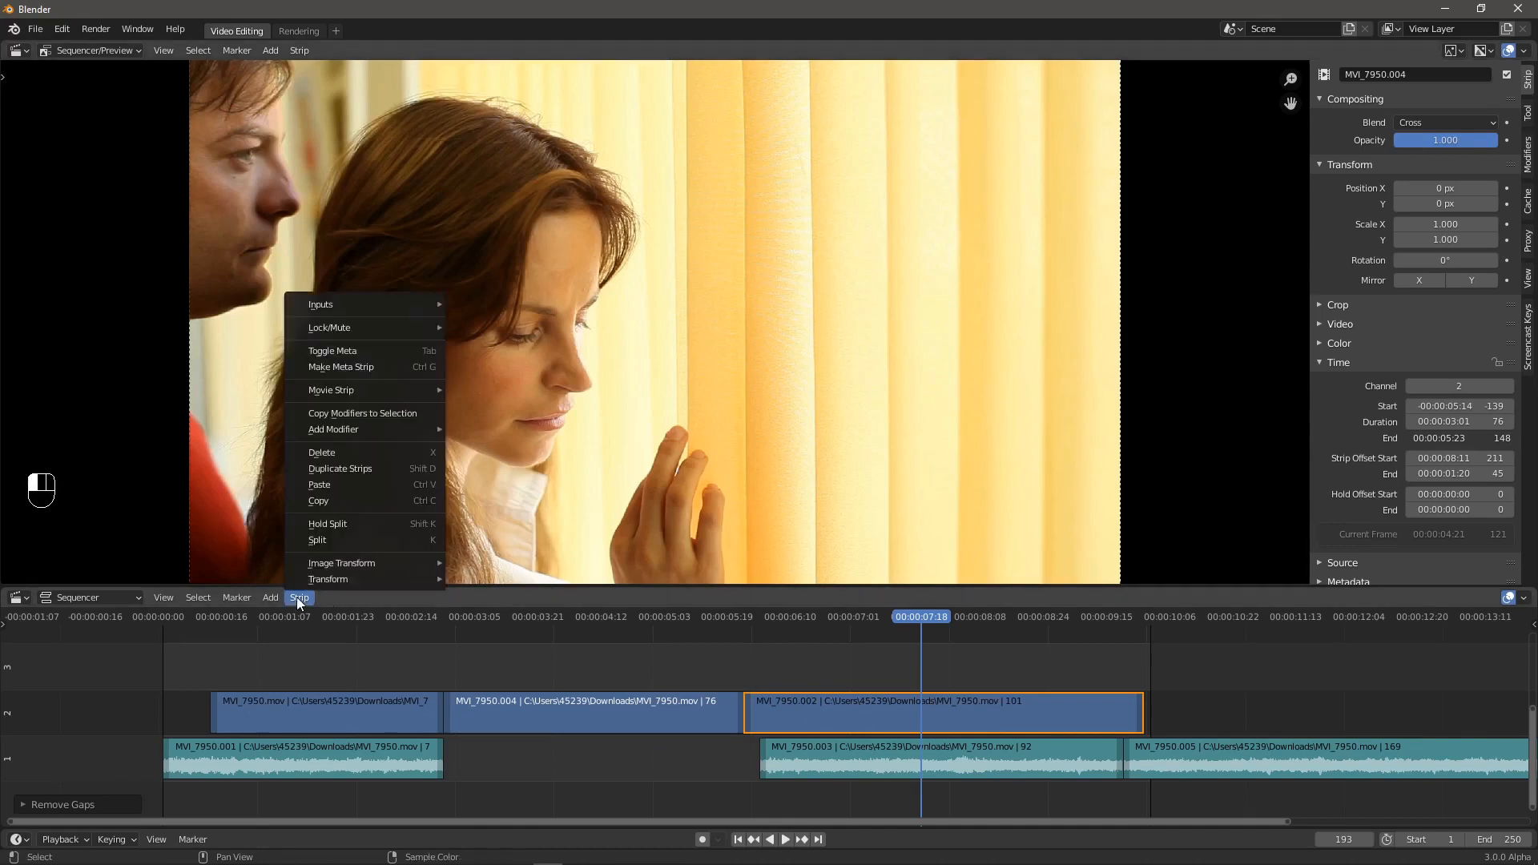
pyautogui.moveTo(335, 579)
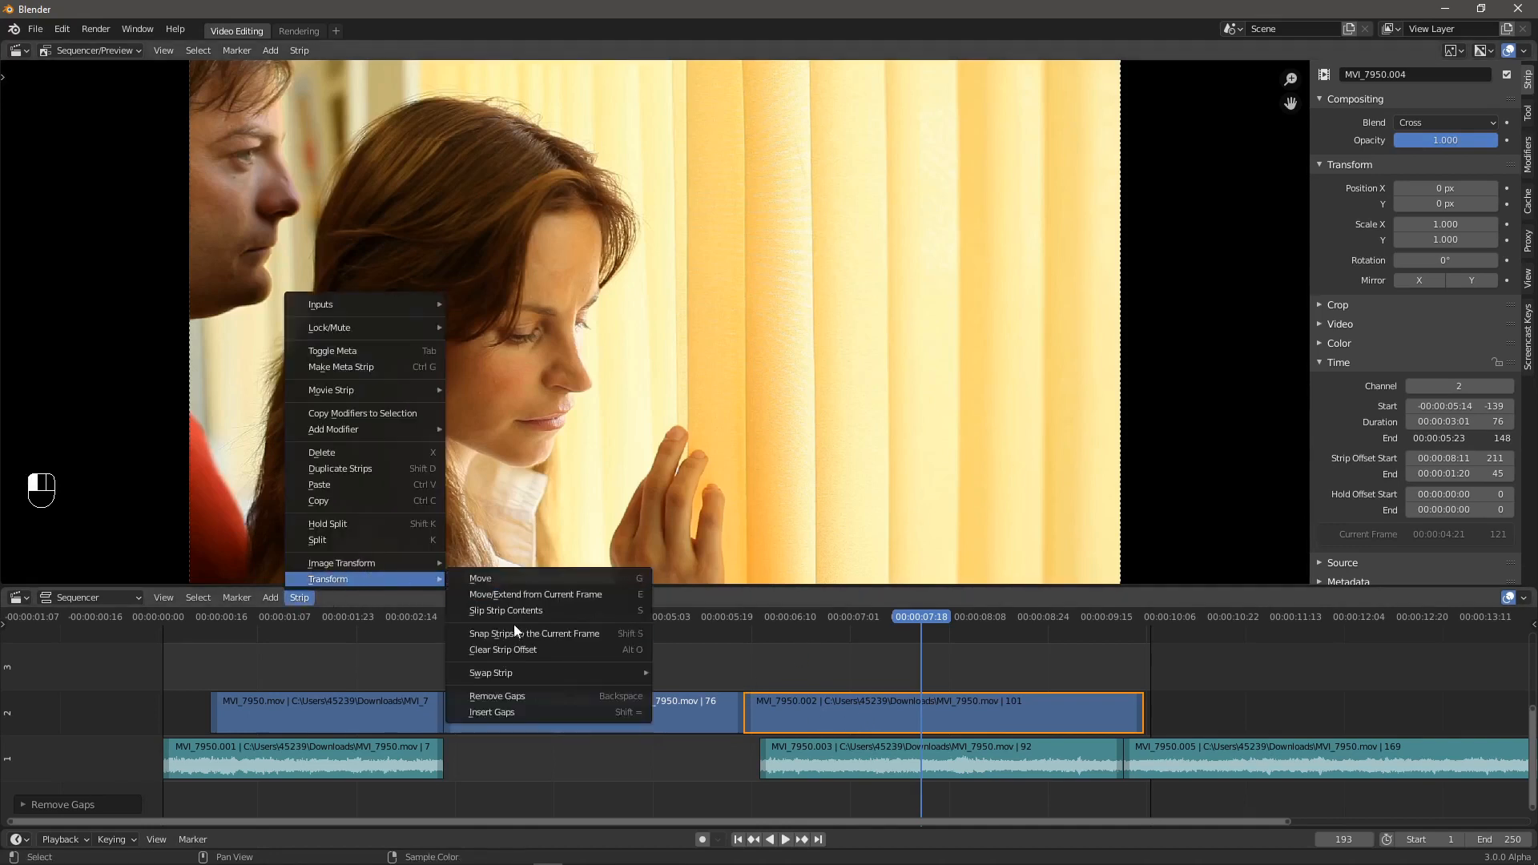
pyautogui.click(561, 633)
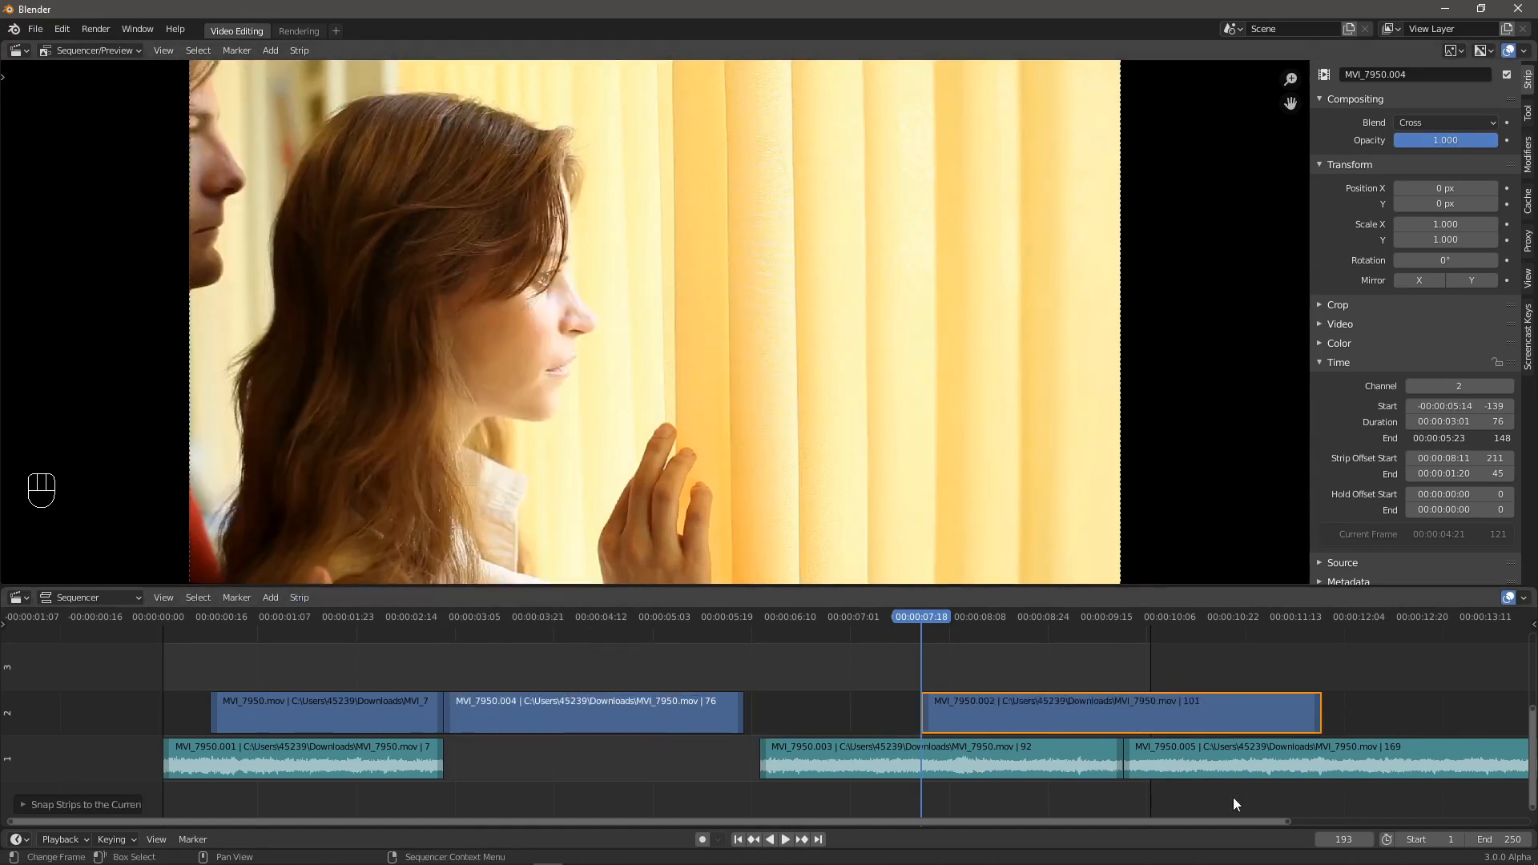
# - Add the two later sound strips to the selection and snap all selected strips to the current frame
pyautogui.moveTo(1233, 802); pyautogui.dragTo(1024, 725)
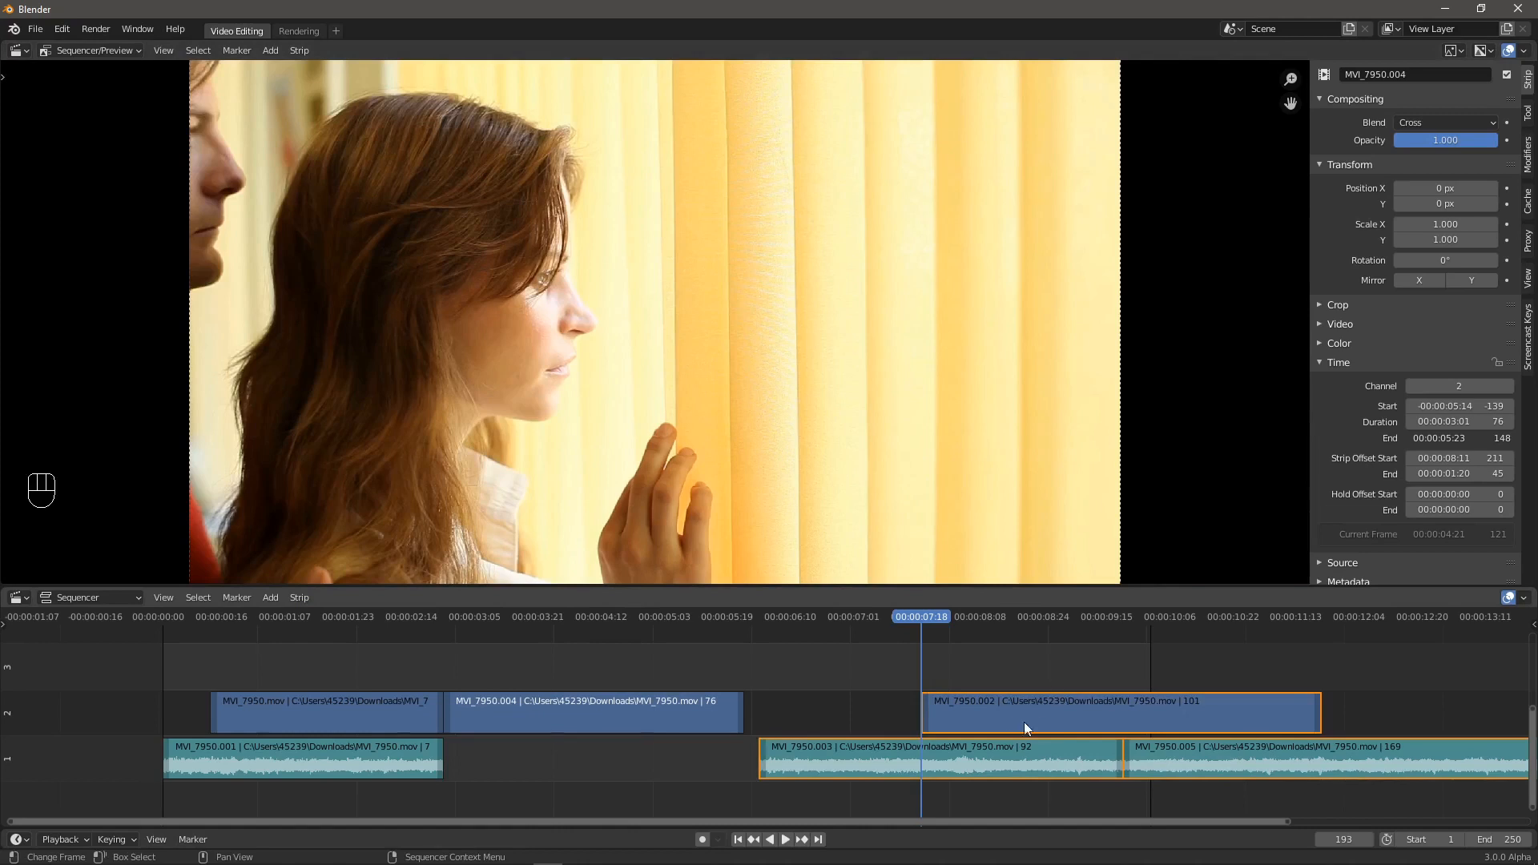
pyautogui.click(304, 600)
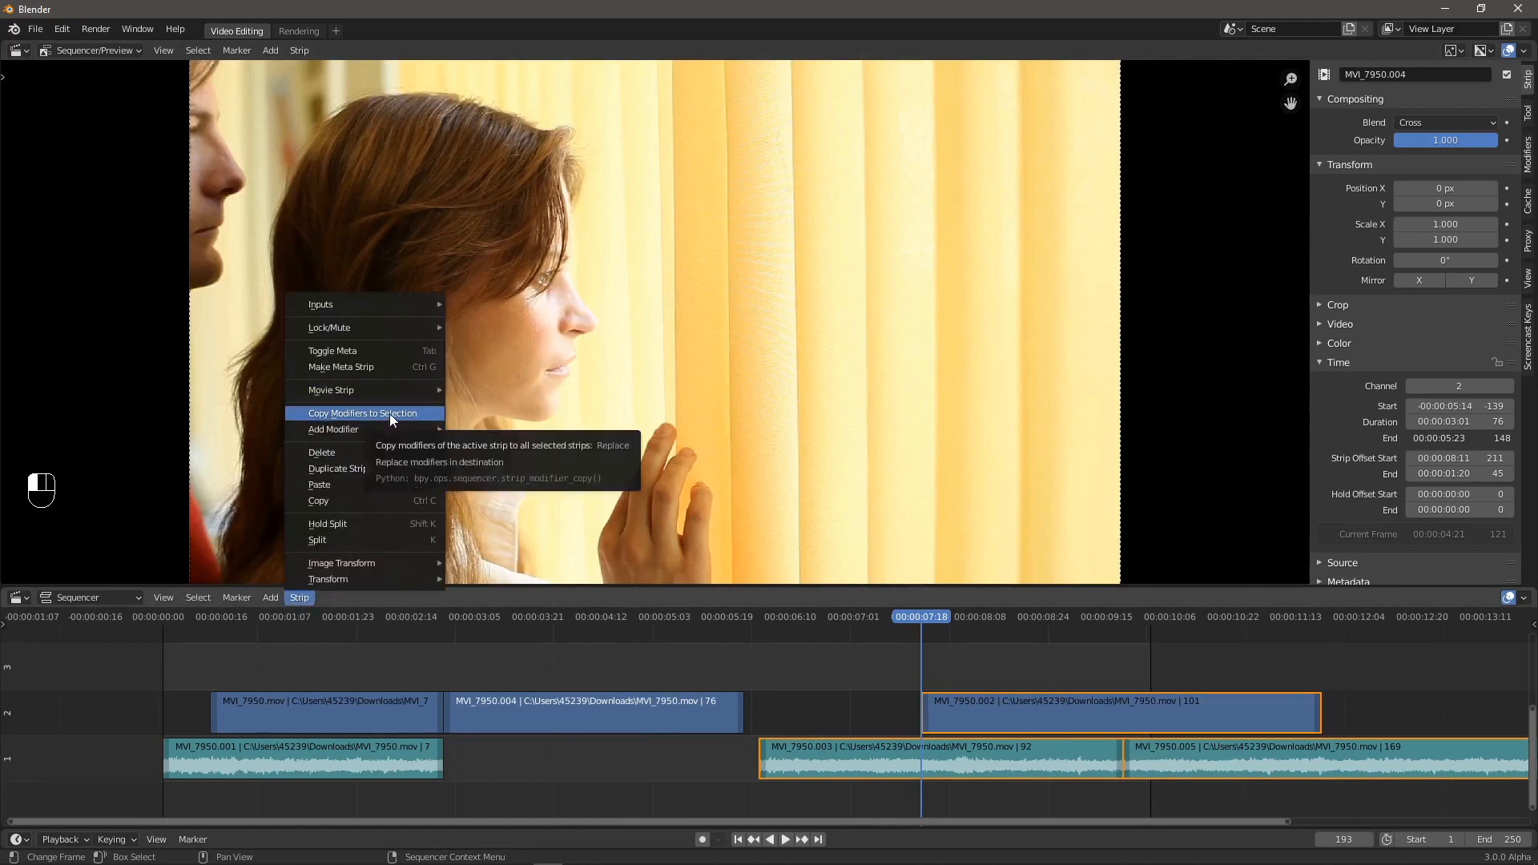
pyautogui.moveTo(412, 575)
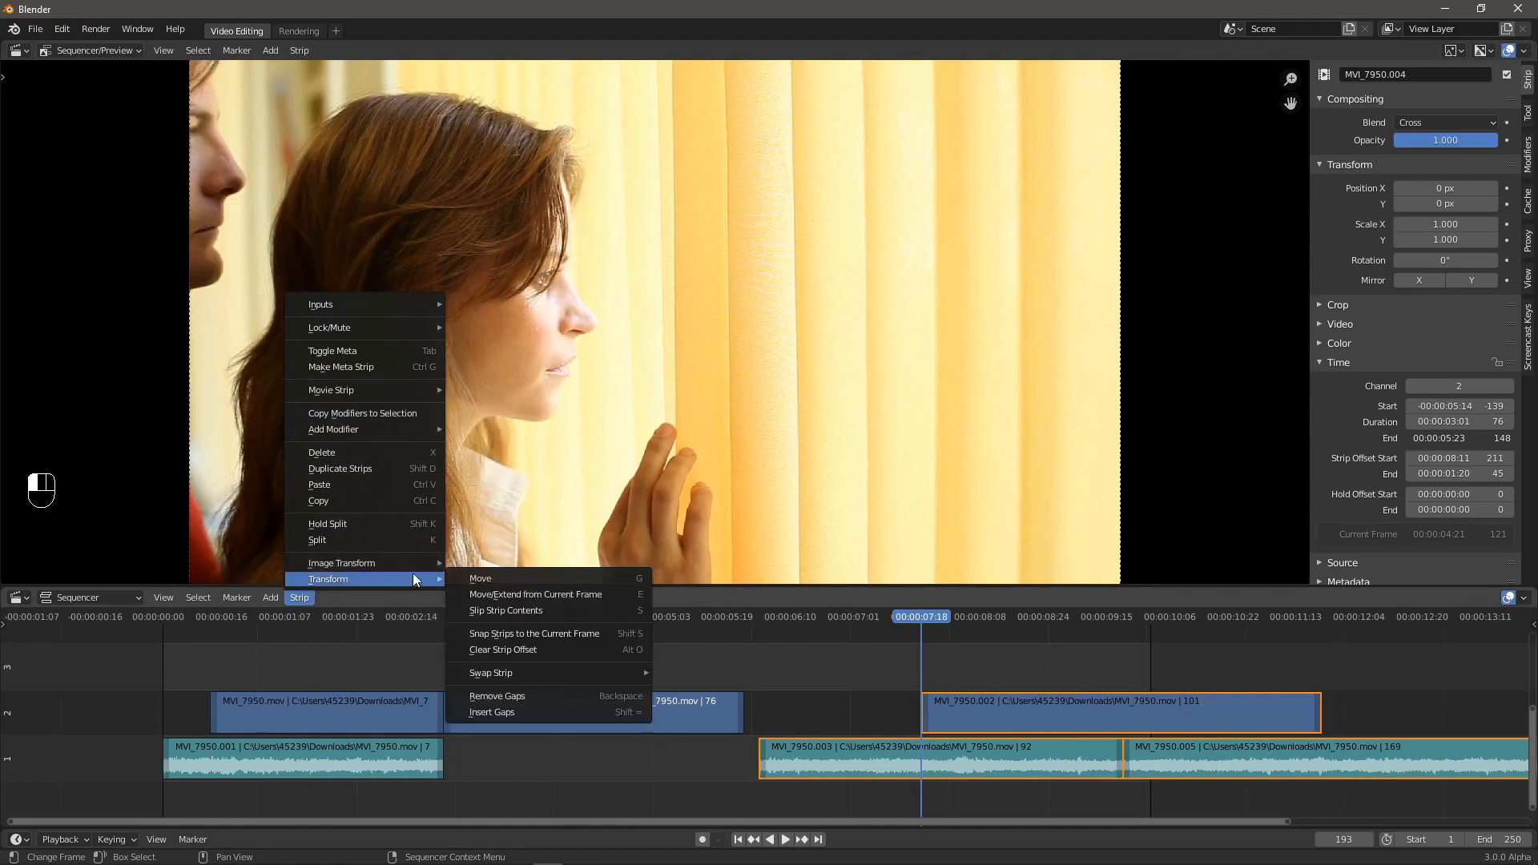
pyautogui.click(565, 632)
# - Set the current frame to 166 and slide the three selected strips earlier so they start at frame 167
pyautogui.moveTo(933, 618)
pyautogui.mouseDown()
pyautogui.moveTo(1002, 624)
pyautogui.moveTo(907, 612)
pyautogui.mouseUp()
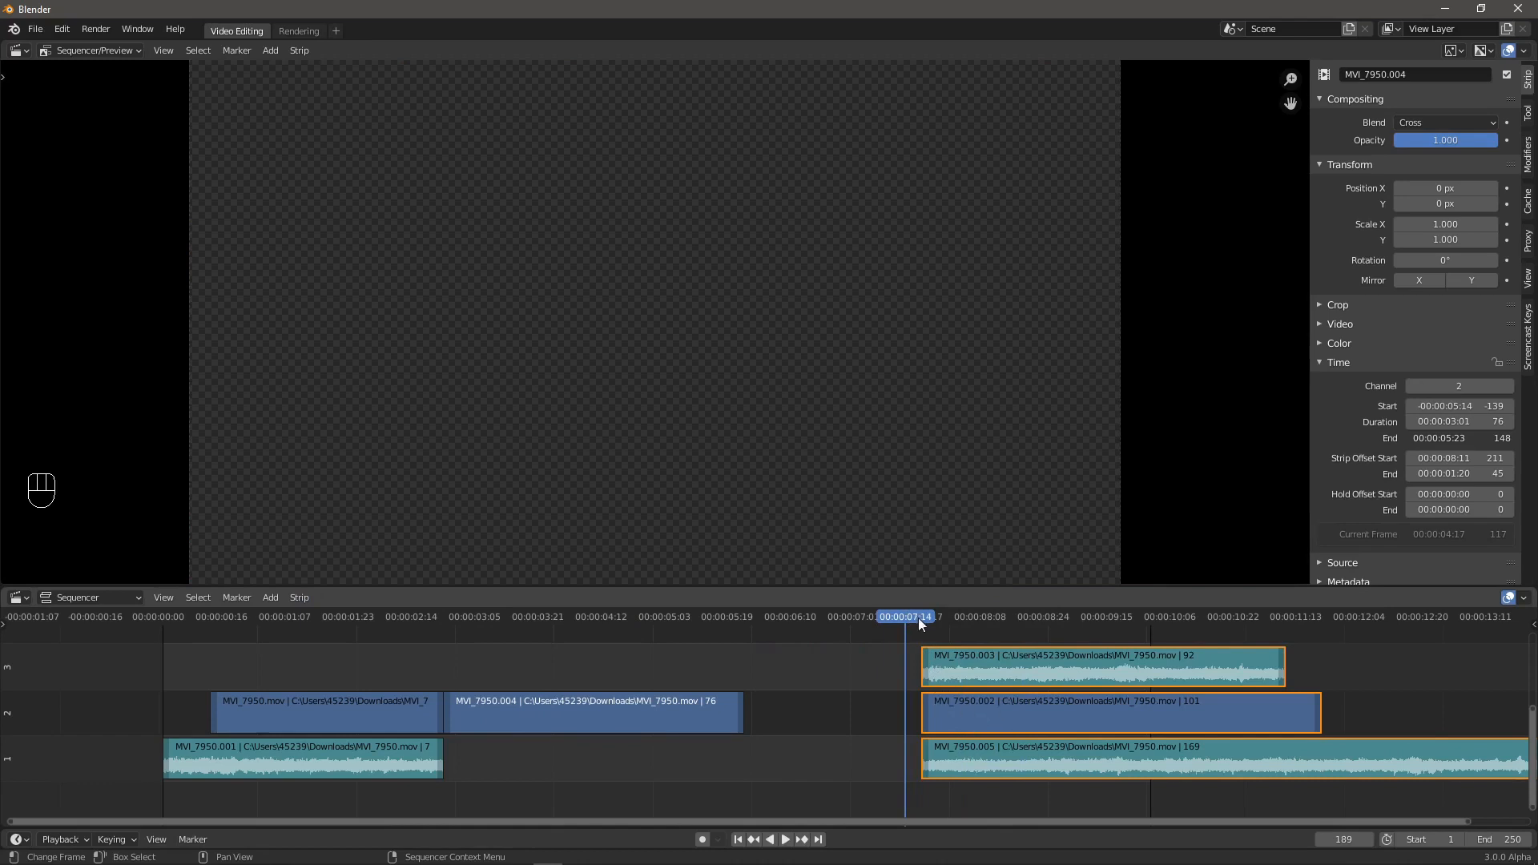
pyautogui.moveTo(911, 613); pyautogui.dragTo(815, 621)
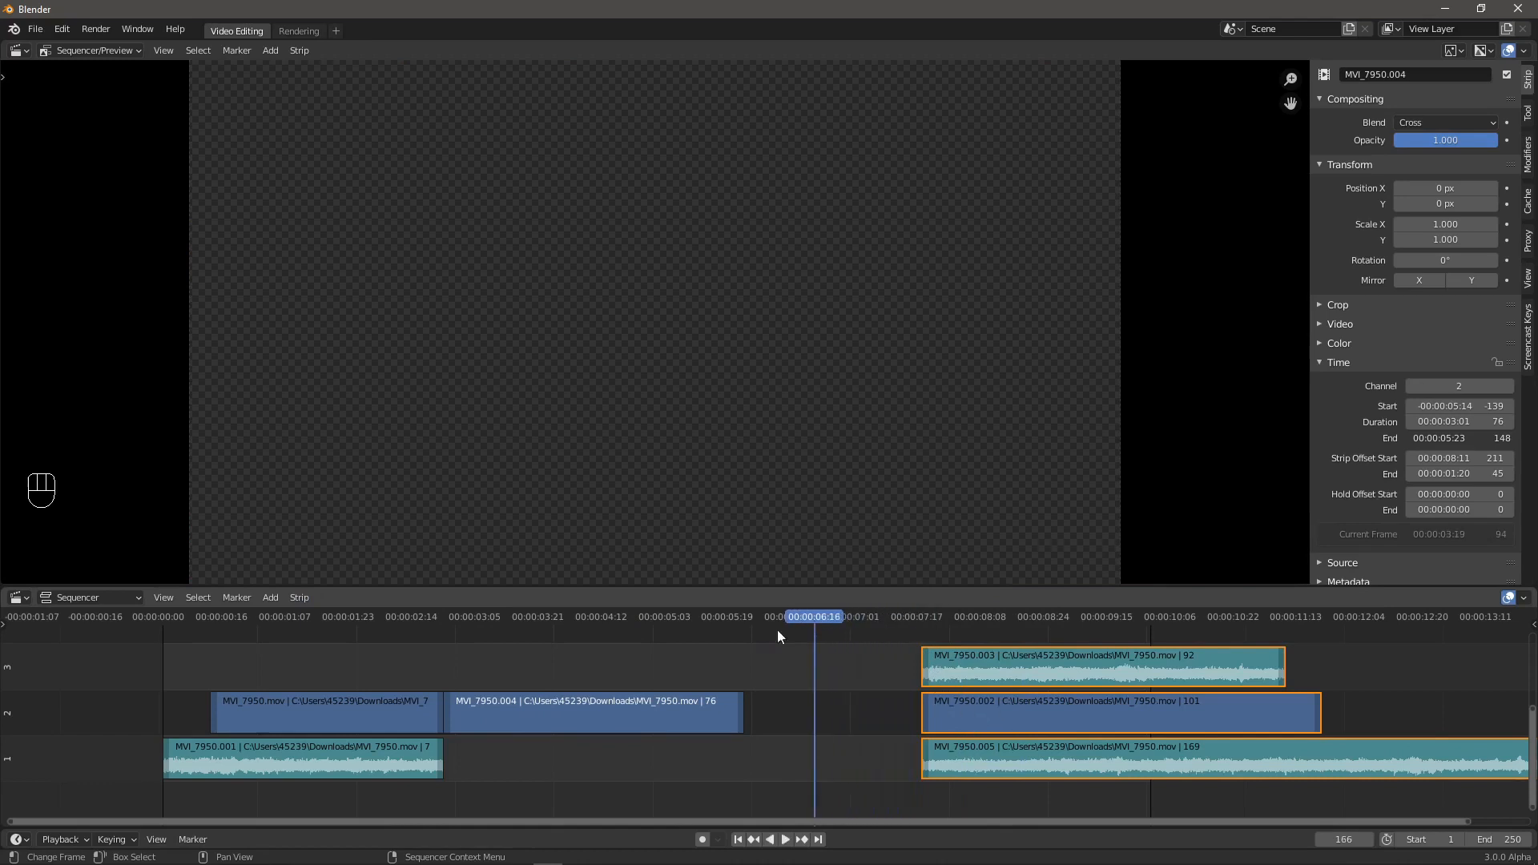
pyautogui.click(304, 597)
pyautogui.moveTo(337, 580)
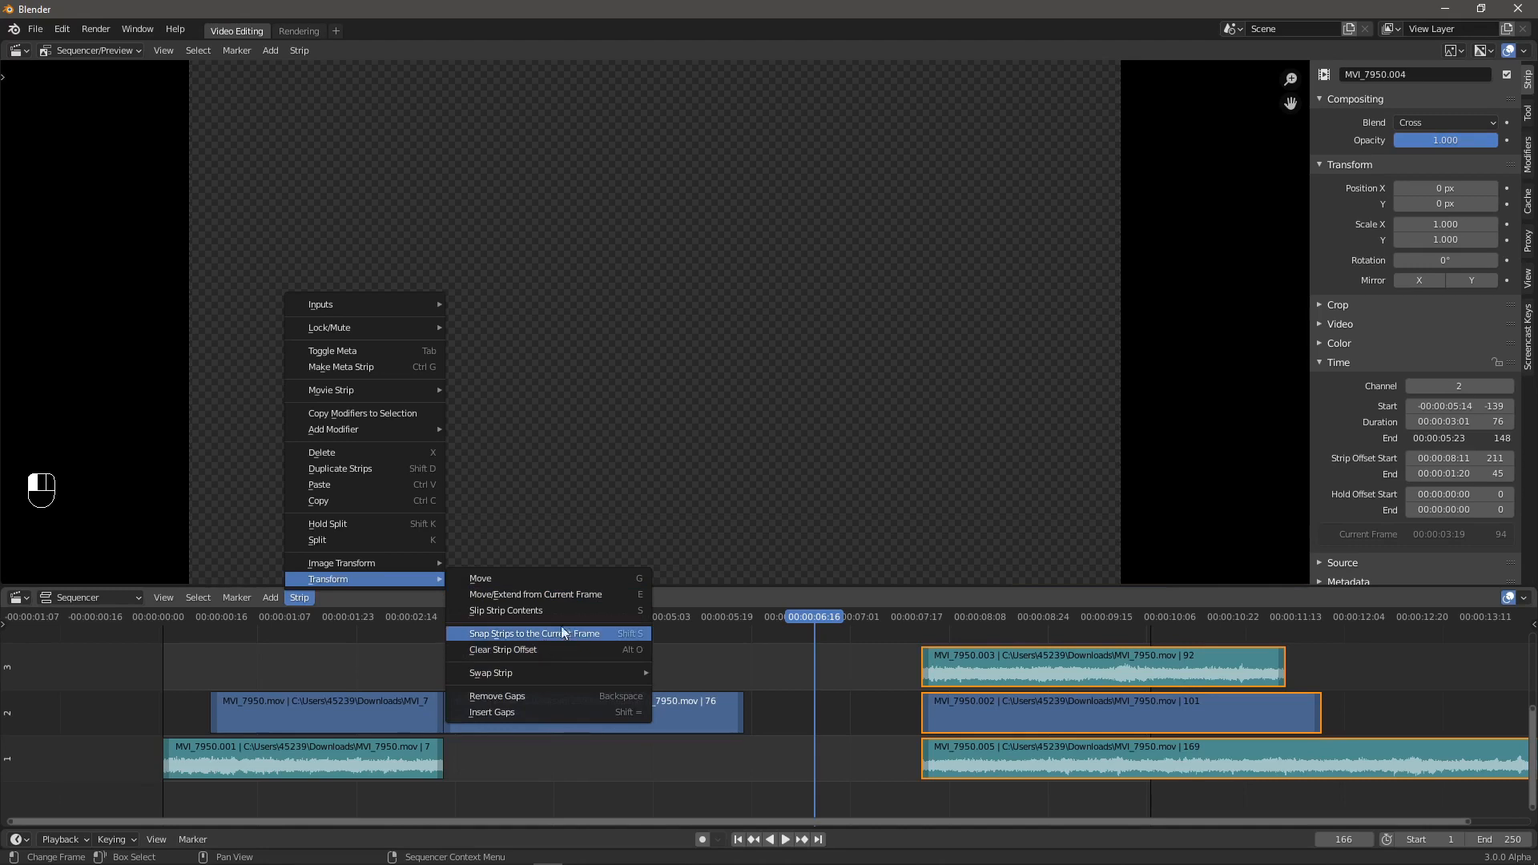
pyautogui.click(528, 579)
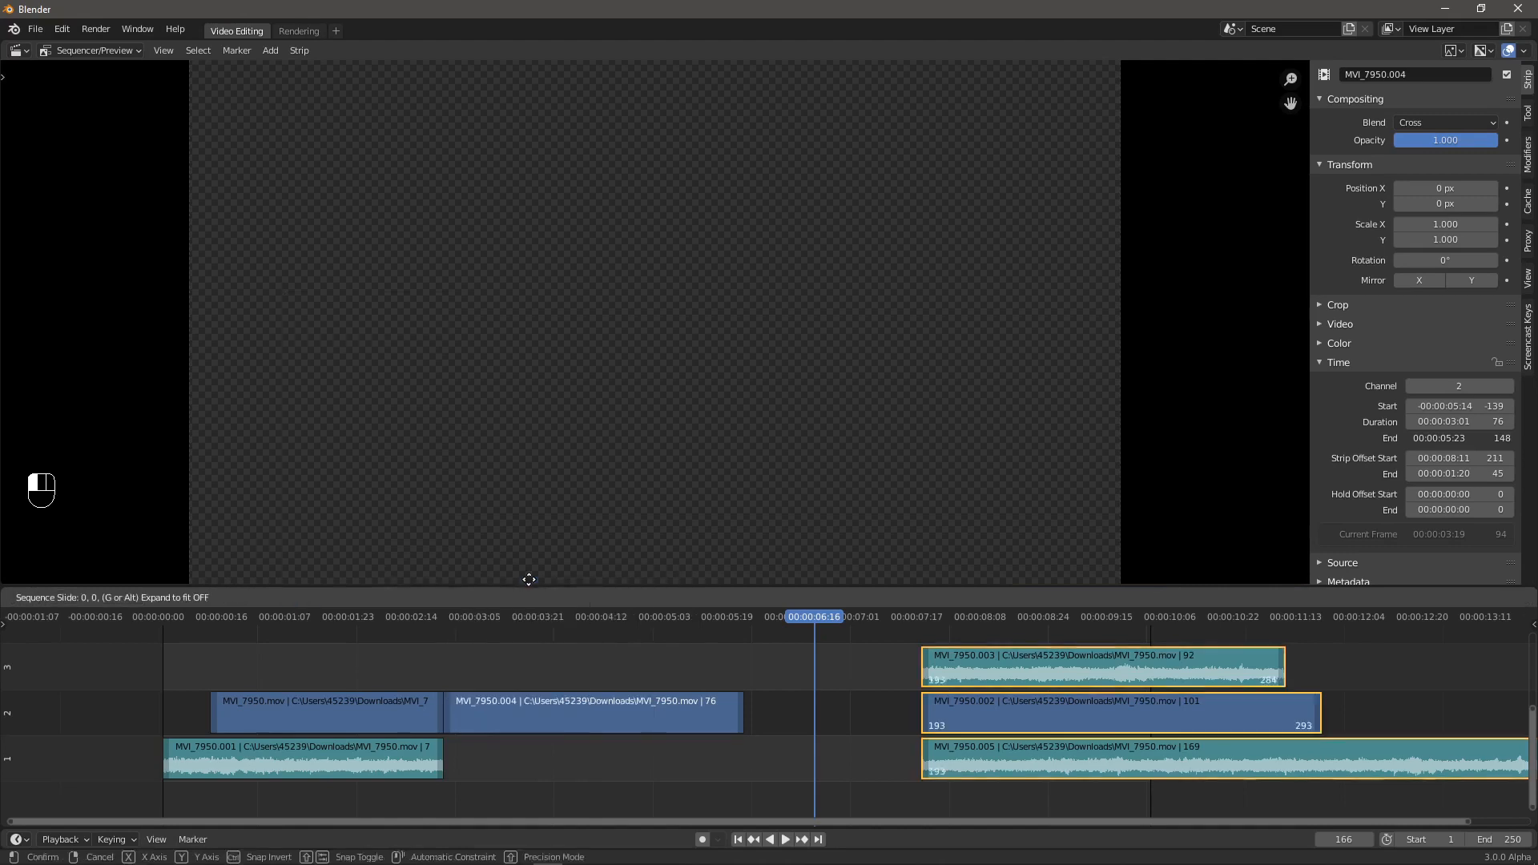
pyautogui.click(430, 678)
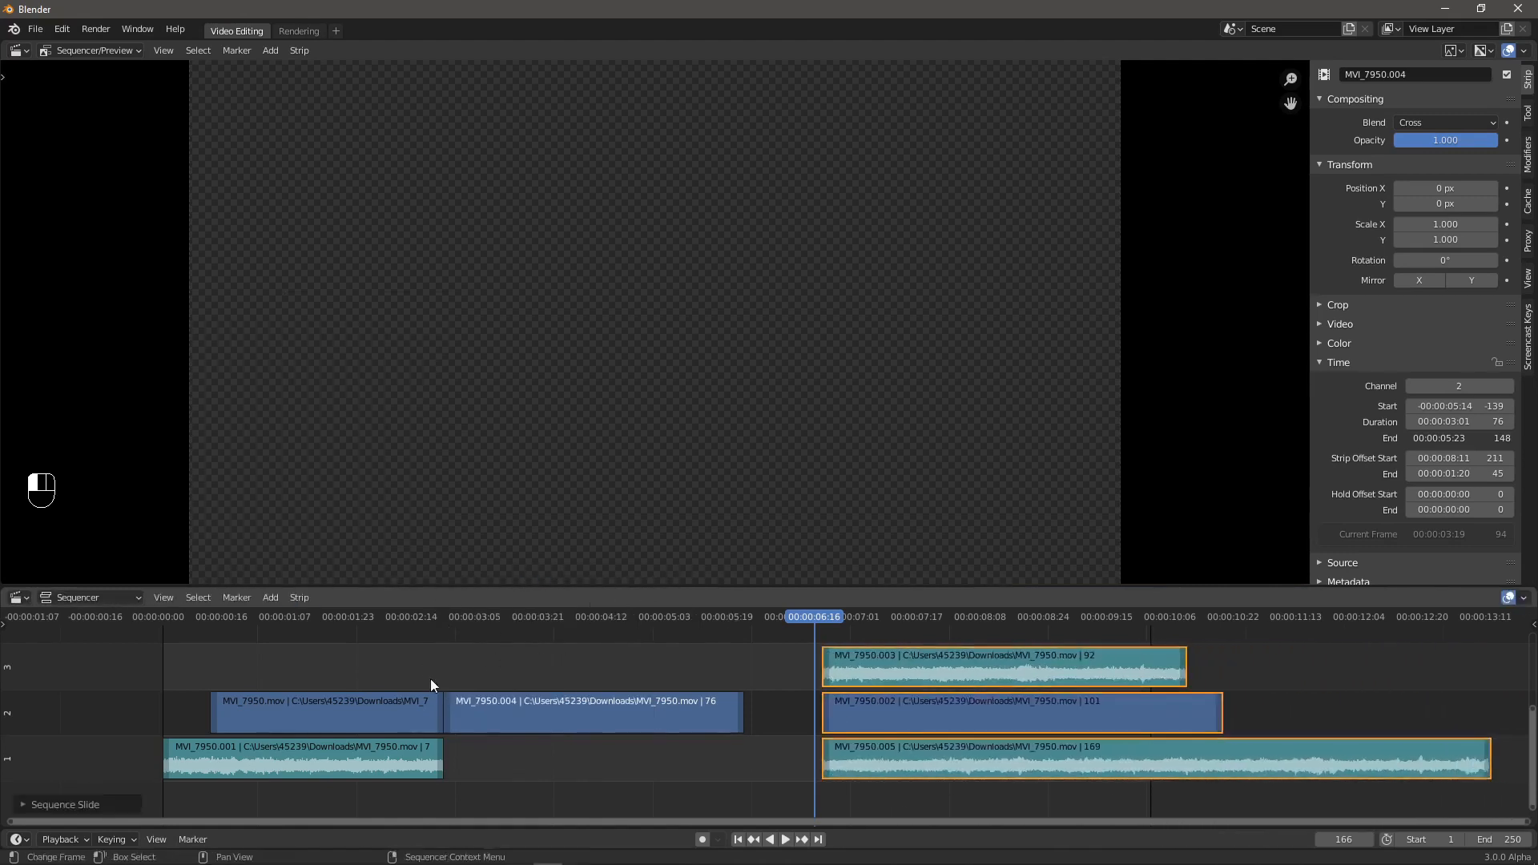
pyautogui.press('g')
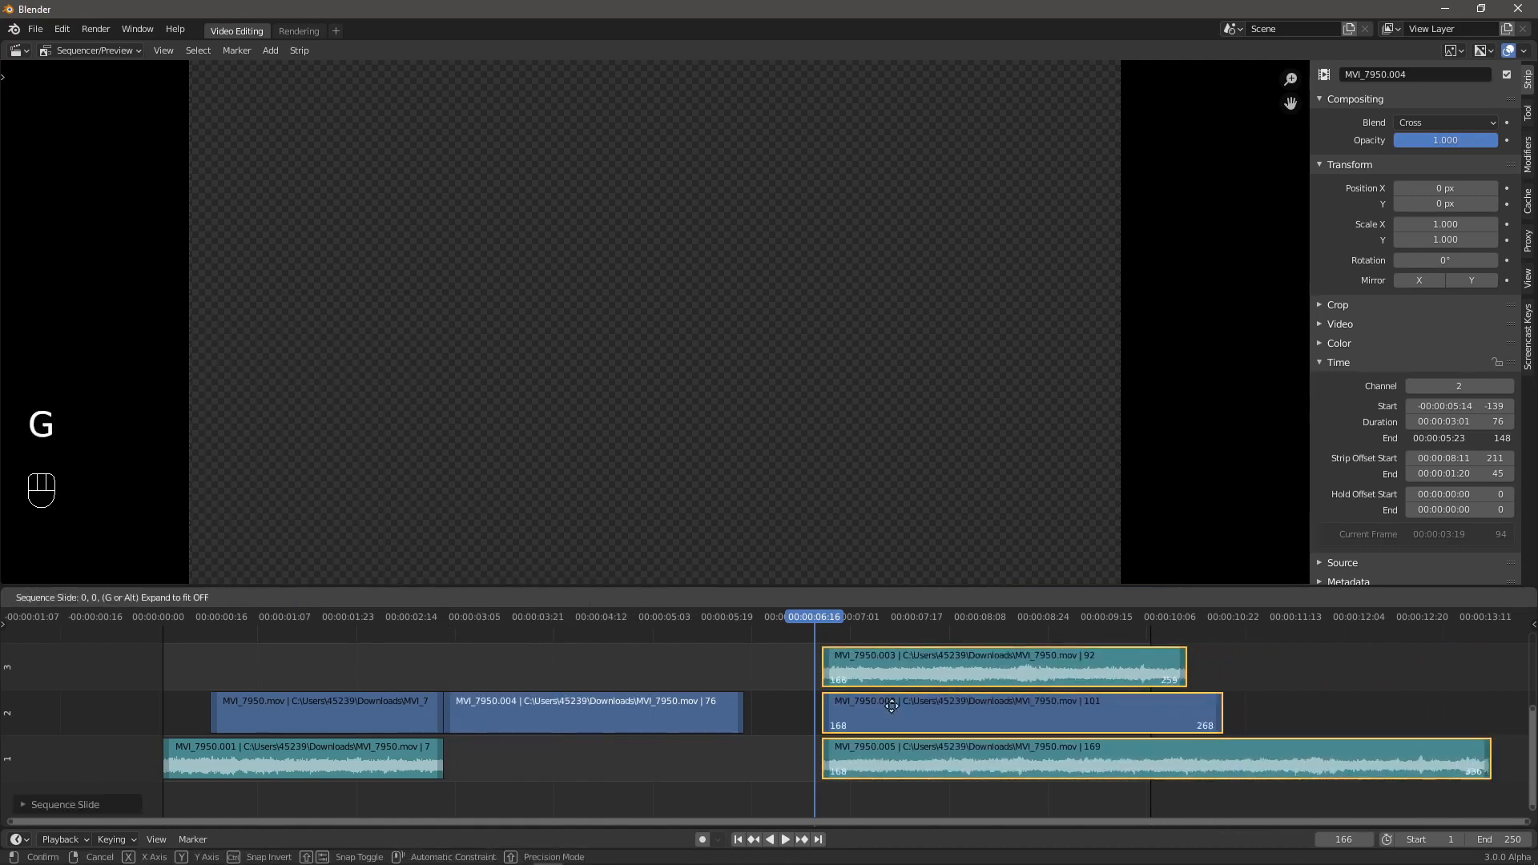
pyautogui.click(893, 709)
pyautogui.moveTo(1007, 705); pyautogui.dragTo(1002, 710)
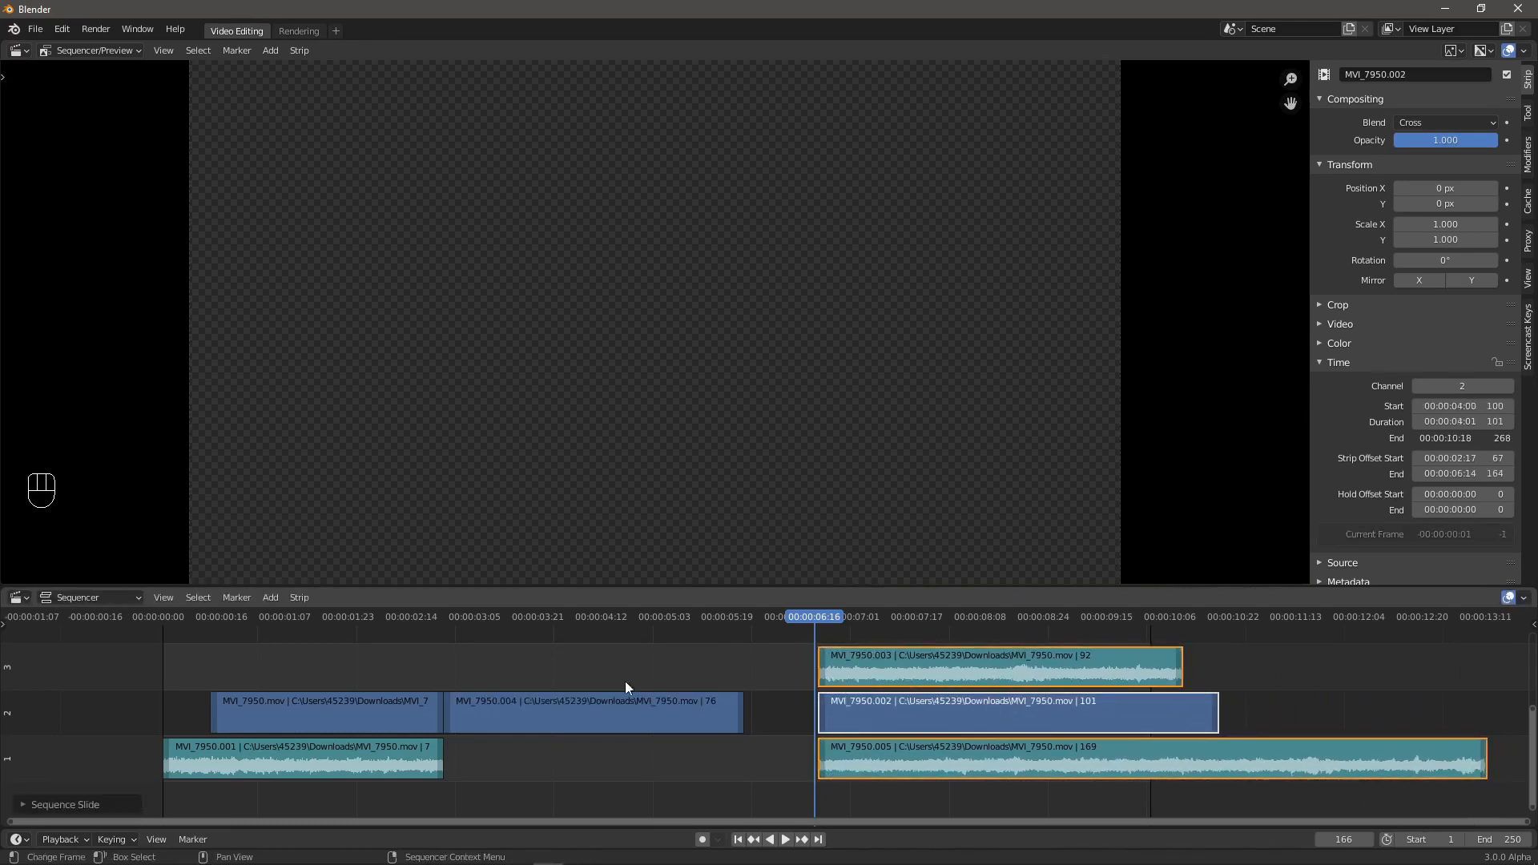
# - Box-select, with handles included, the adjoining handles of the first and second movie pieces
pyautogui.click(201, 597)
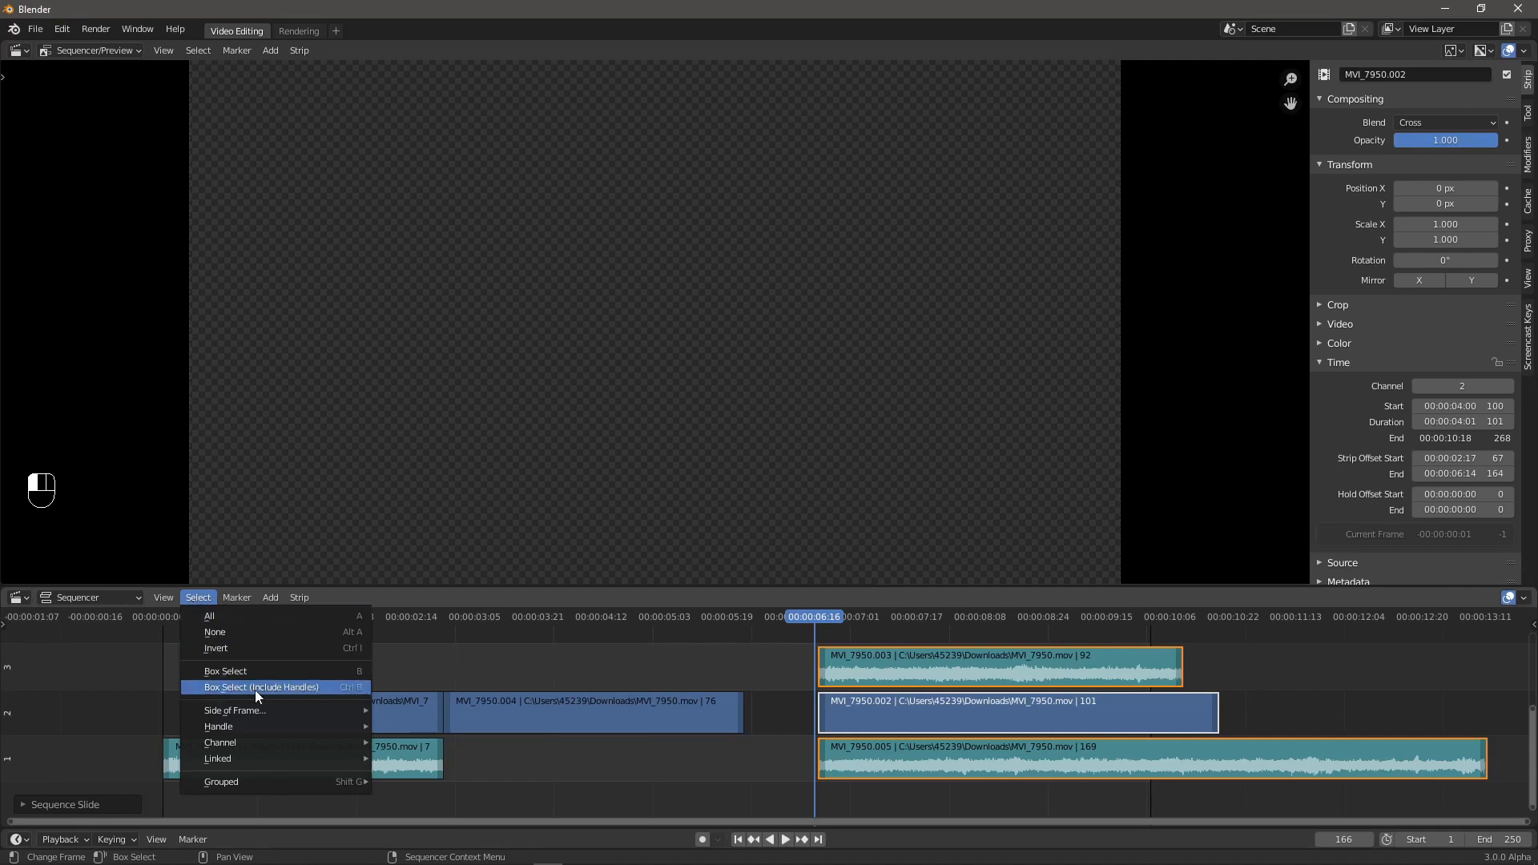
pyautogui.click(297, 689)
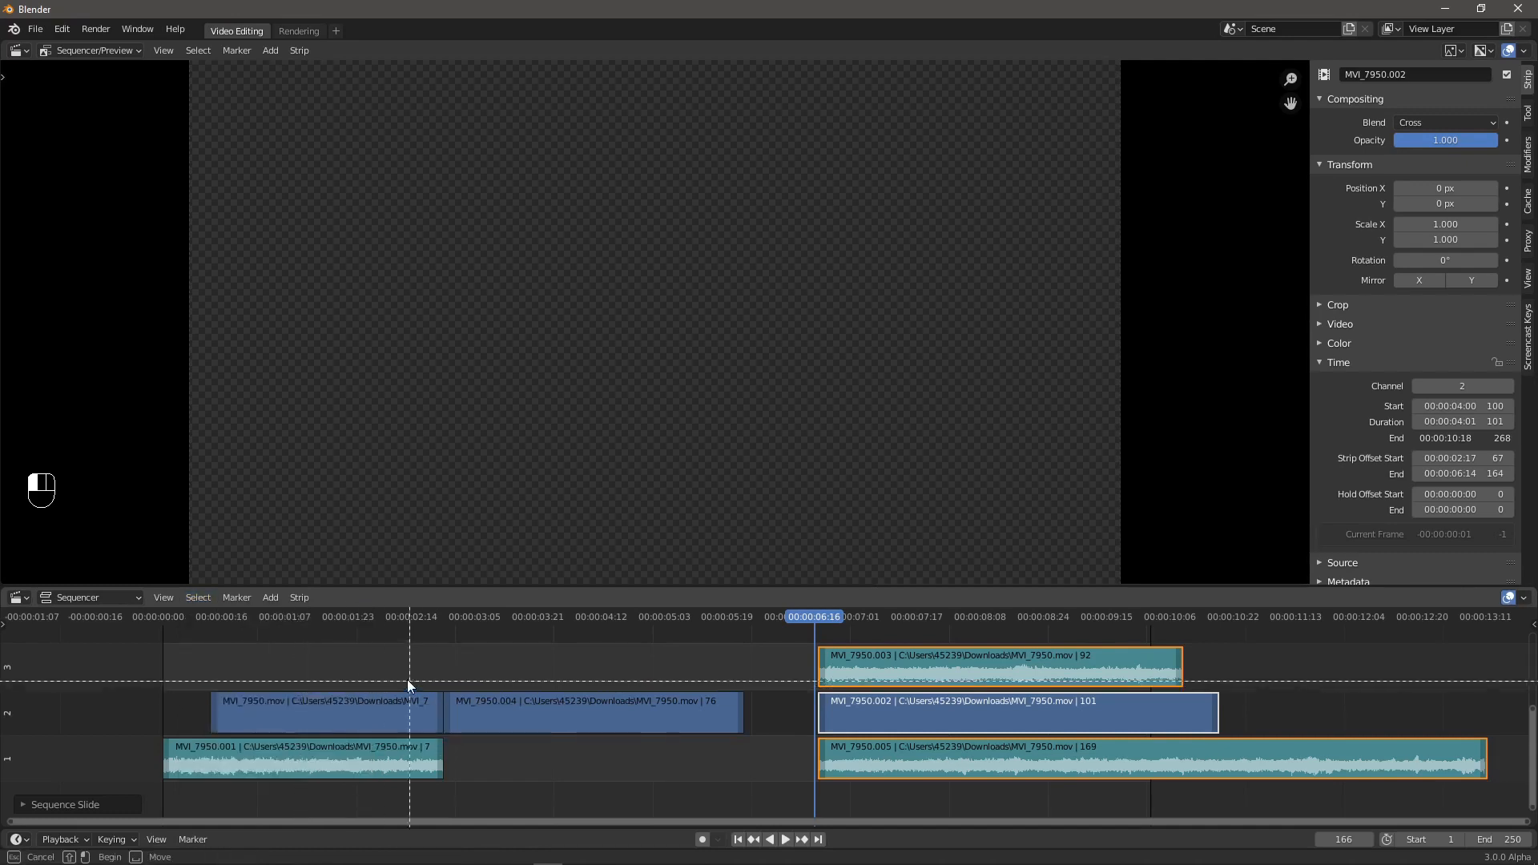
pyautogui.moveTo(412, 675); pyautogui.dragTo(459, 723)
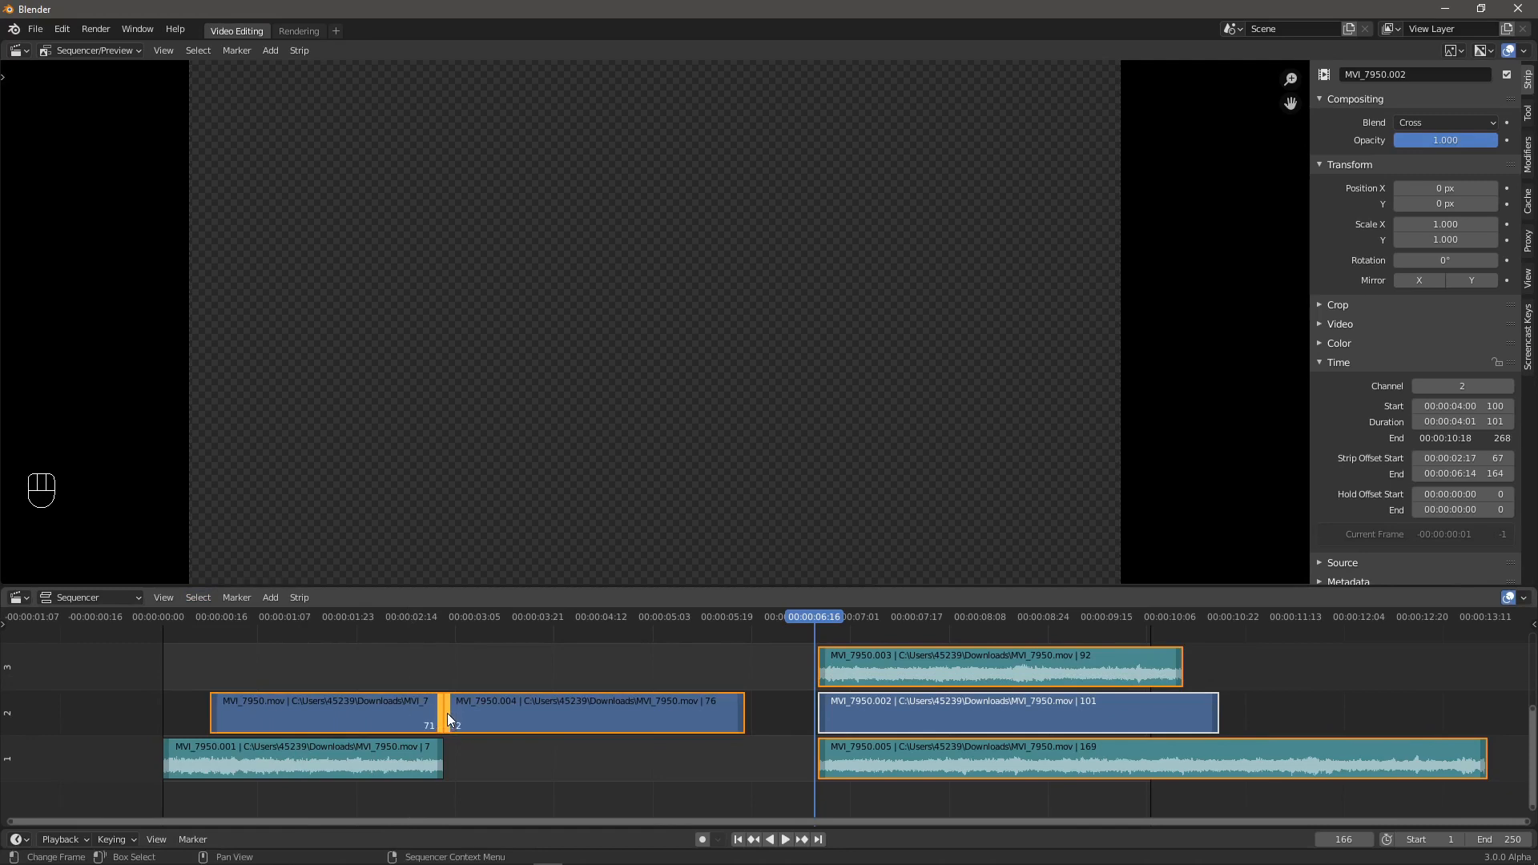
pyautogui.keyDown('ctrl'); pyautogui.click(442, 713); pyautogui.keyUp('ctrl')
pyautogui.keyDown('ctrl'); pyautogui.click(449, 711); pyautogui.keyUp('ctrl')
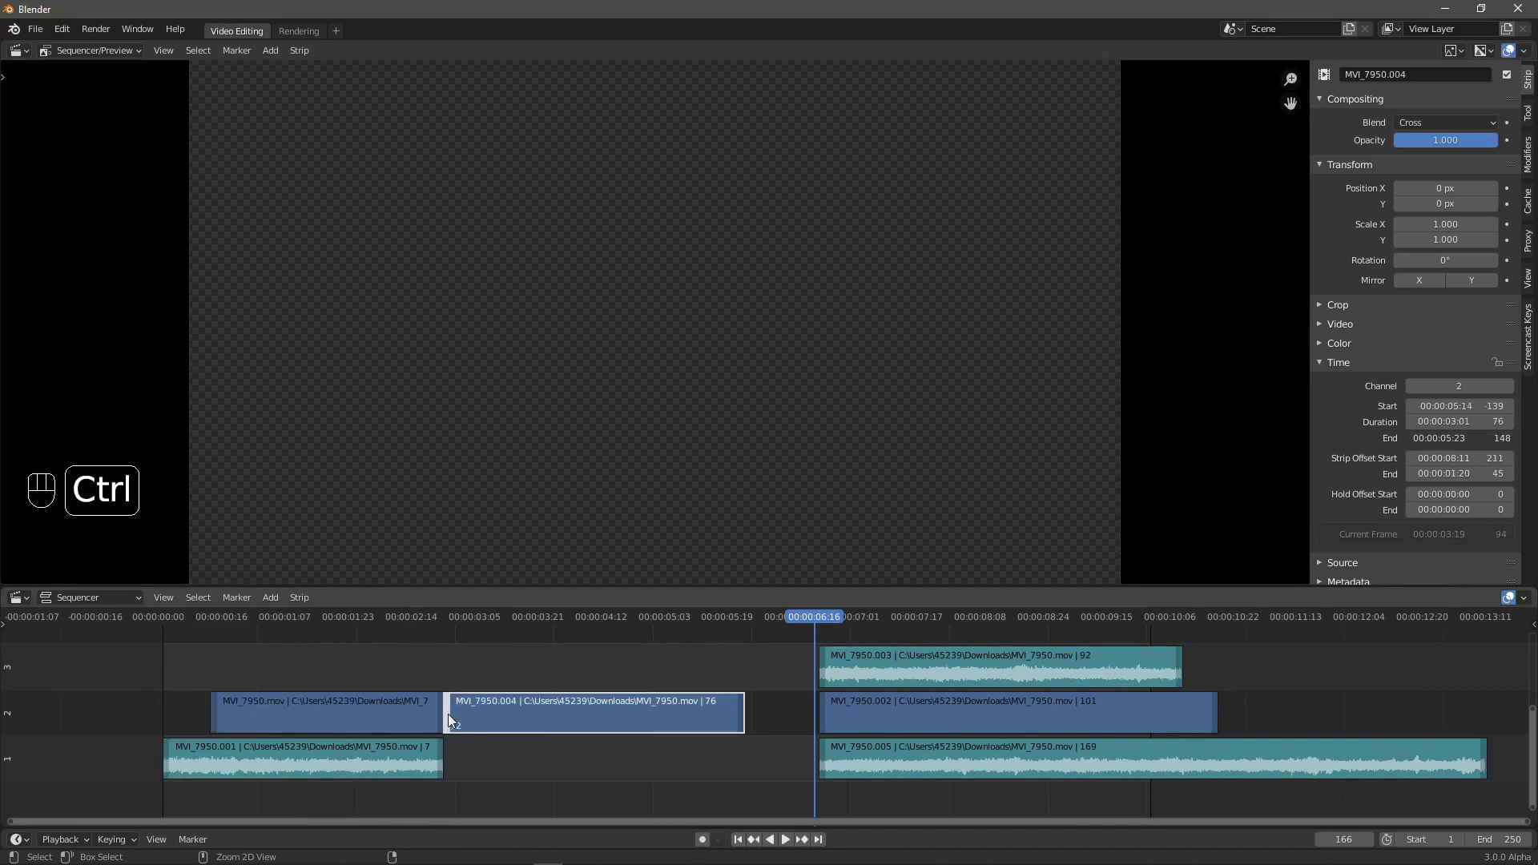
pyautogui.hotkey('ctrl', 'b')
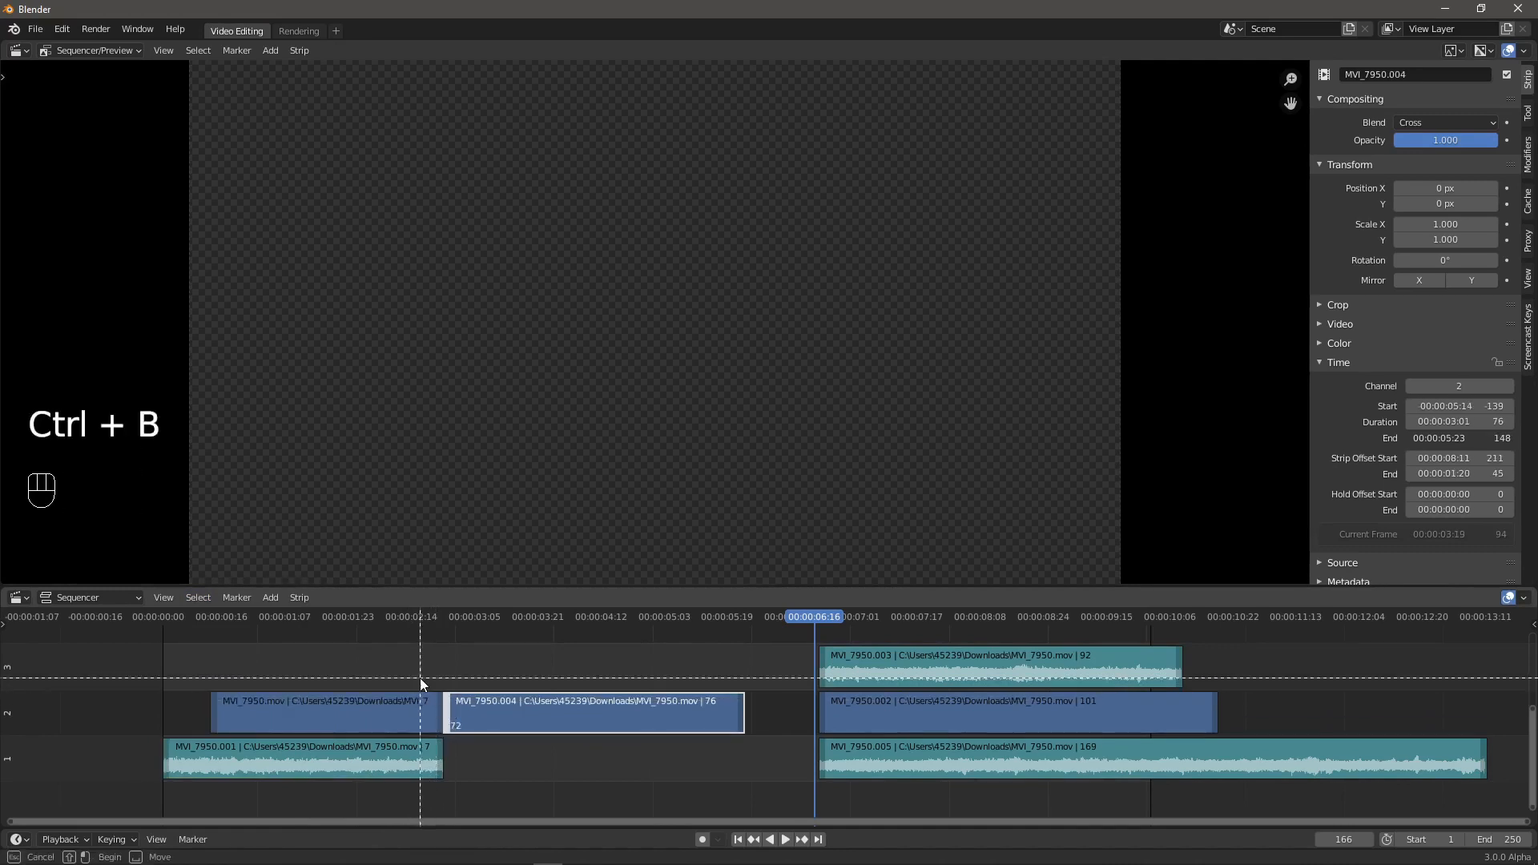
pyautogui.moveTo(420, 678); pyautogui.dragTo(467, 720)
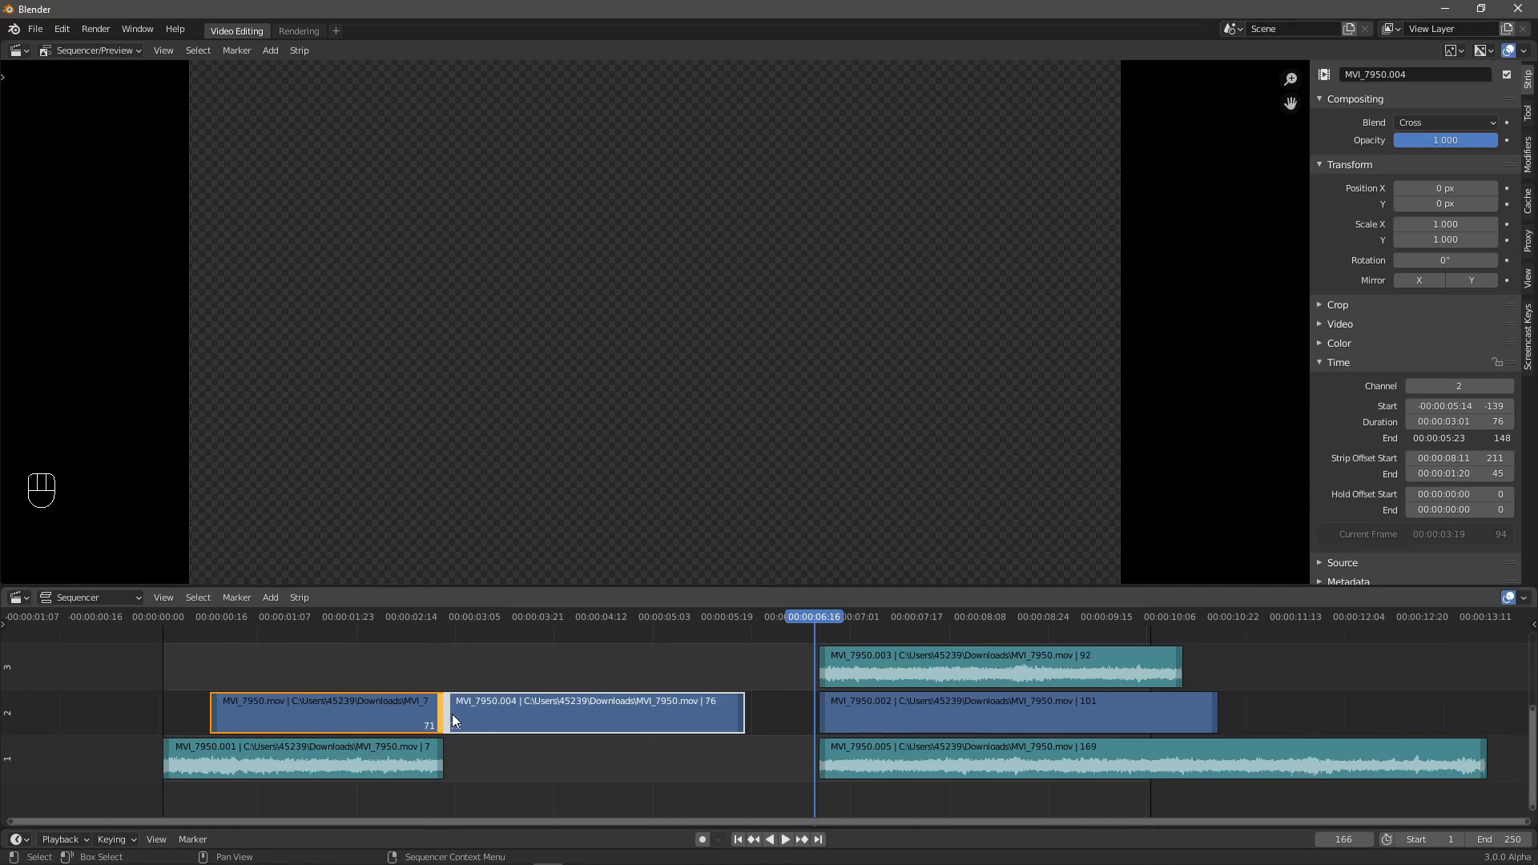
# - Shift the shared cut between the first and second movie pieces to frame 80 and deselect everything
pyautogui.press('g')
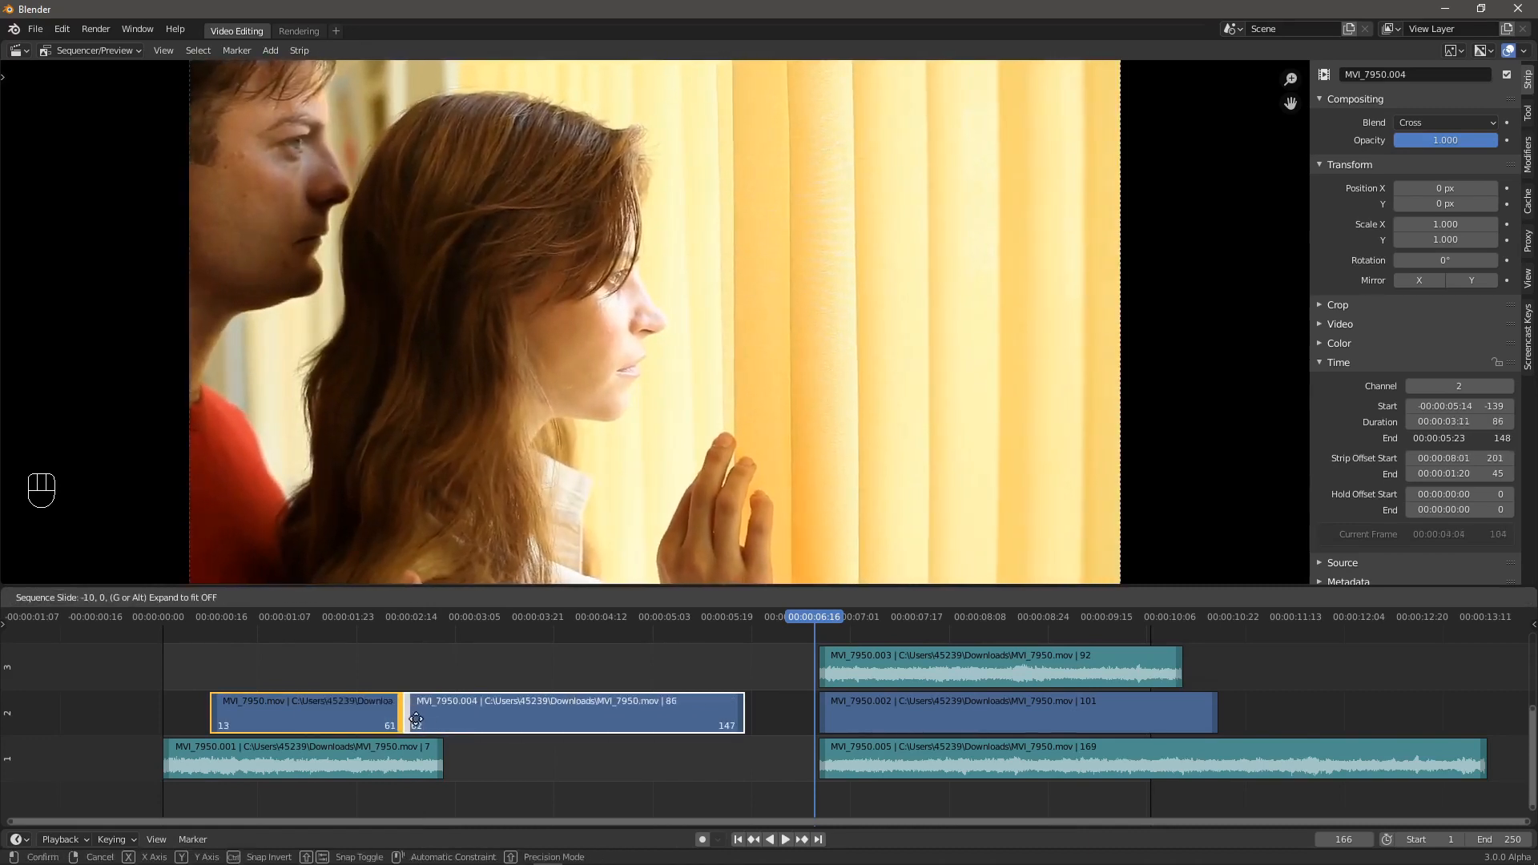
pyautogui.click(537, 717)
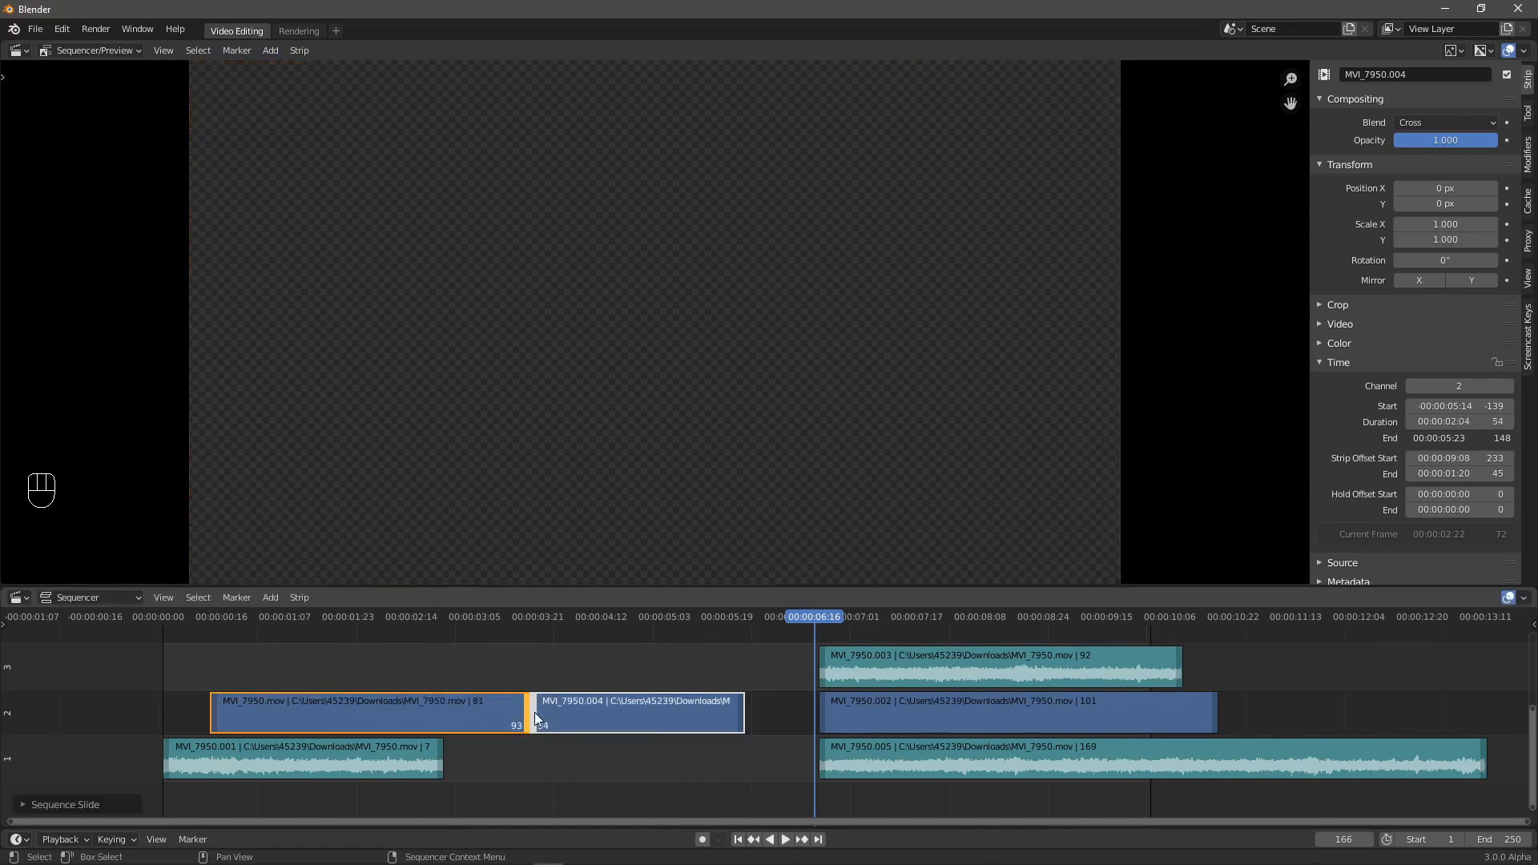
pyautogui.press('g')
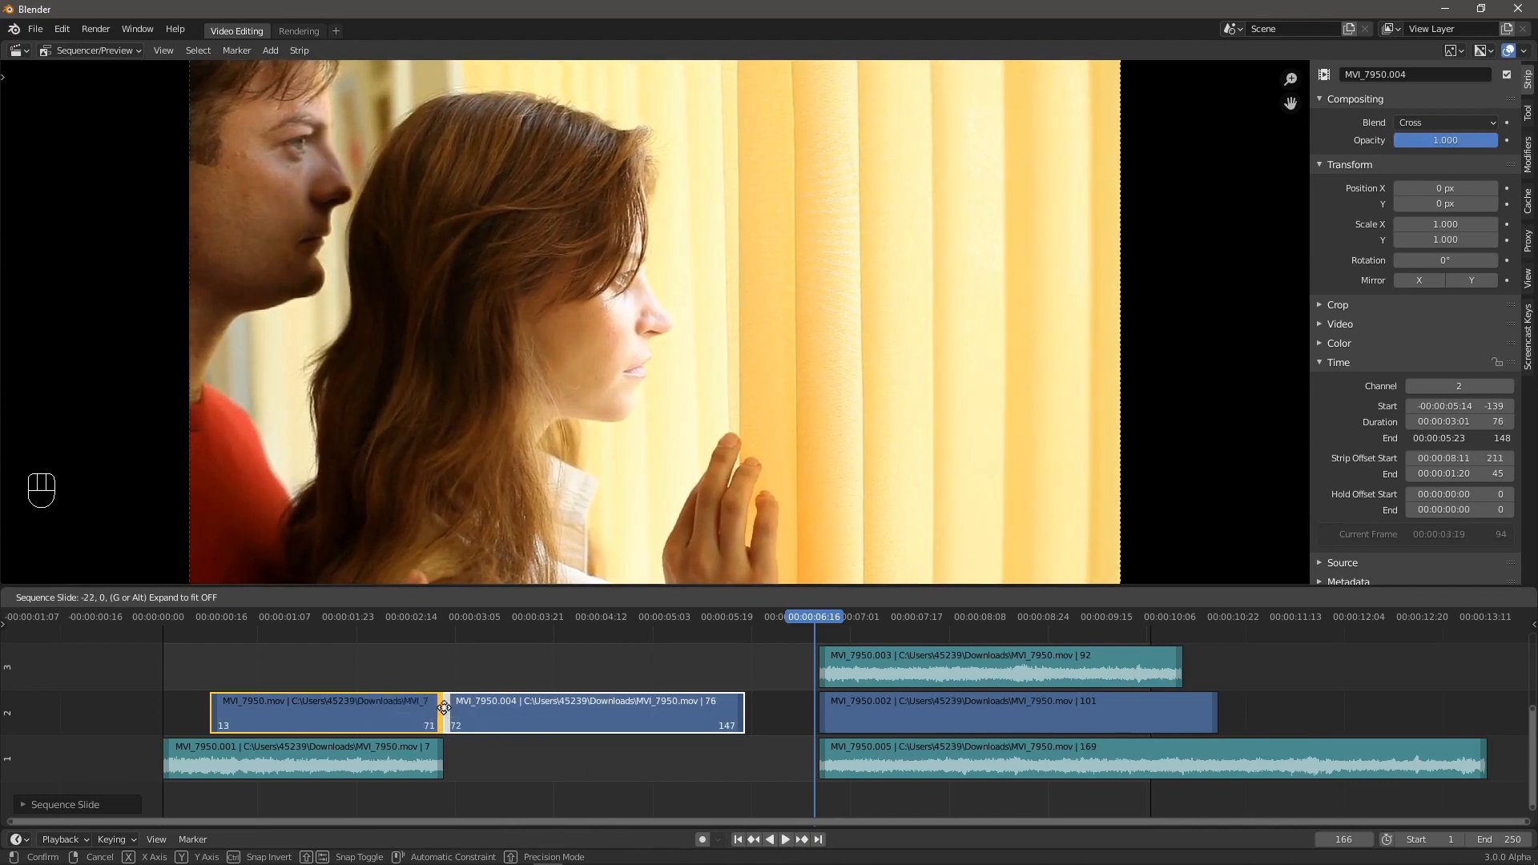
pyautogui.click(508, 728)
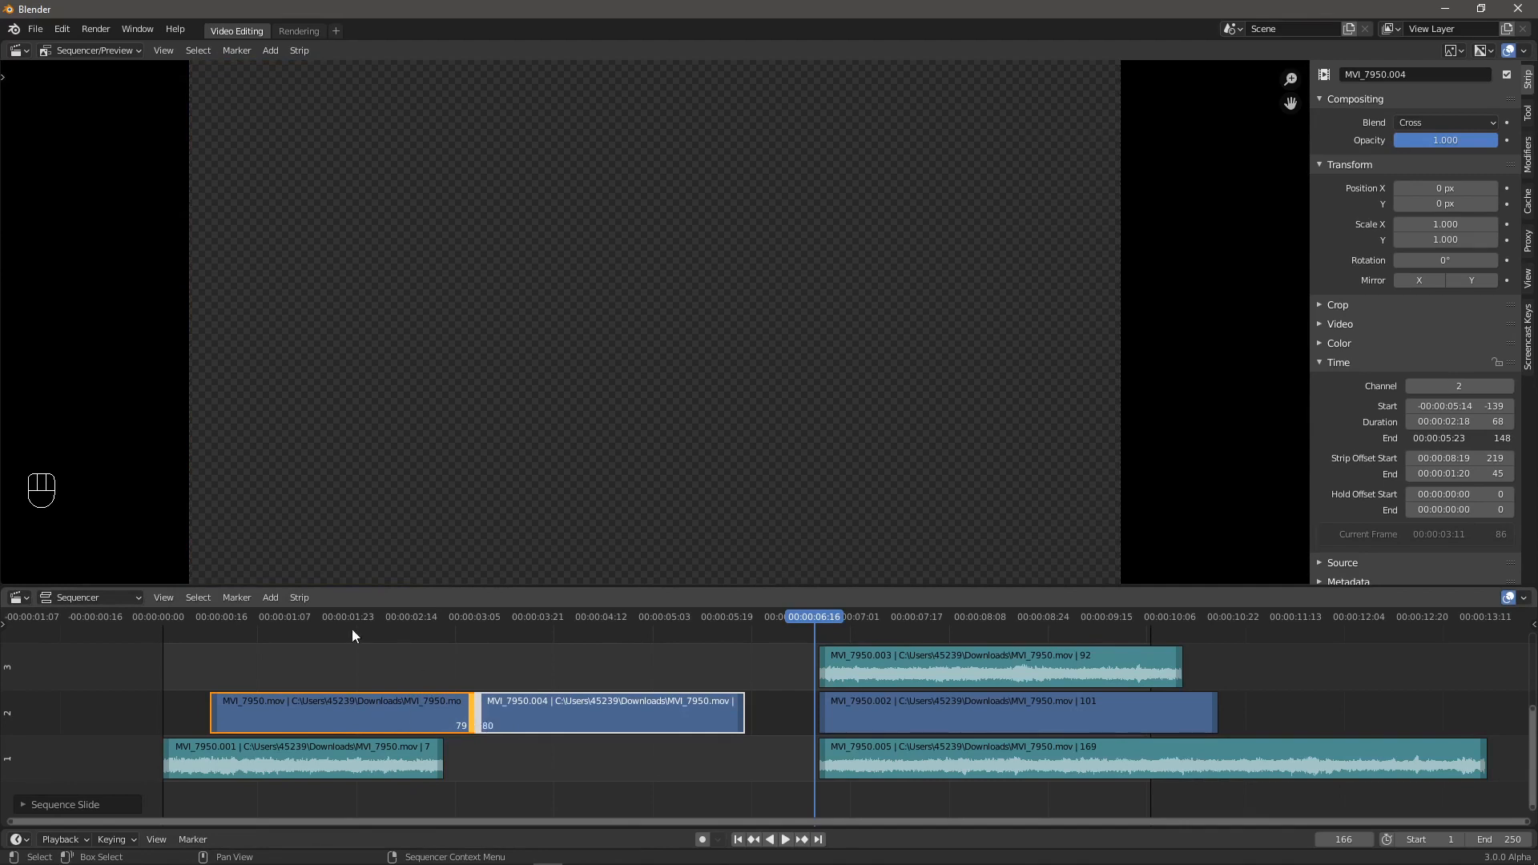
pyautogui.click(410, 680)
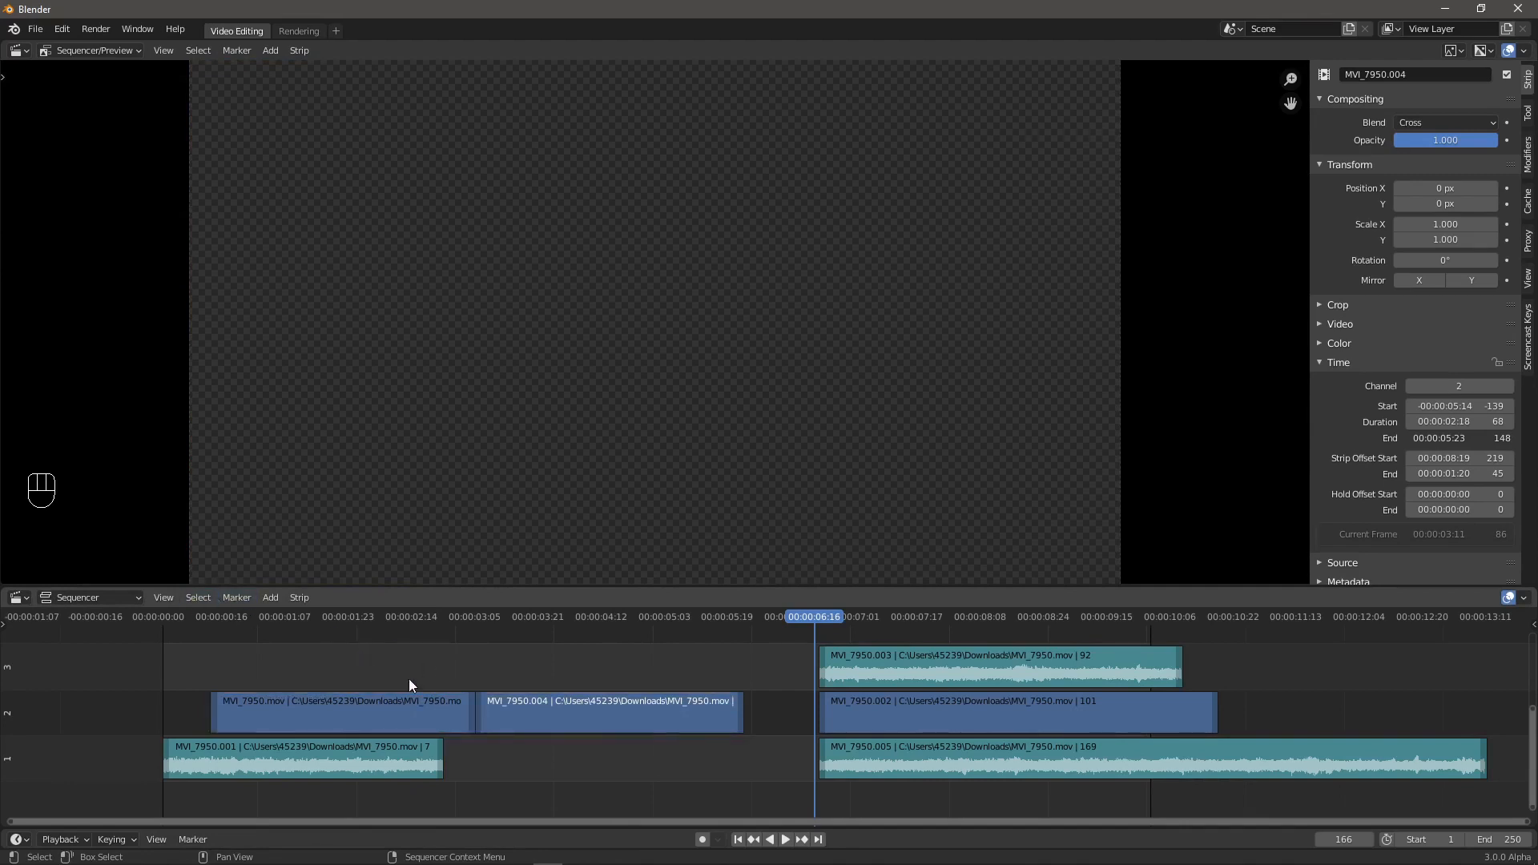
# - Try selecting all strips after and before the current frame, and single strips among the later ones
pyautogui.keyDown('ctrl'); pyautogui.click(912, 632); pyautogui.keyUp('ctrl')
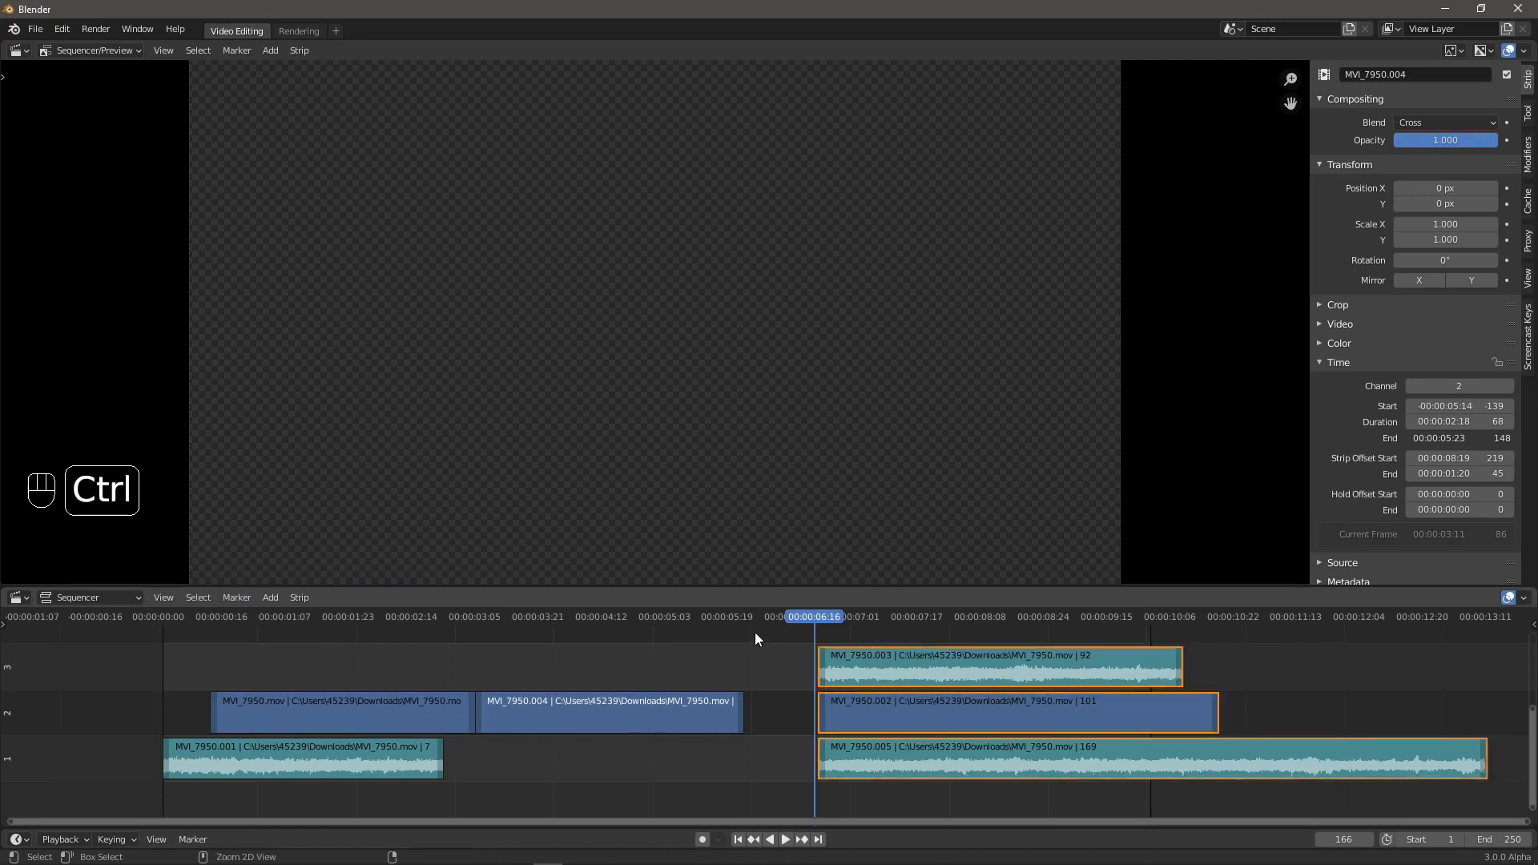
pyautogui.keyDown('ctrl'); pyautogui.click(754, 633); pyautogui.keyUp('ctrl')
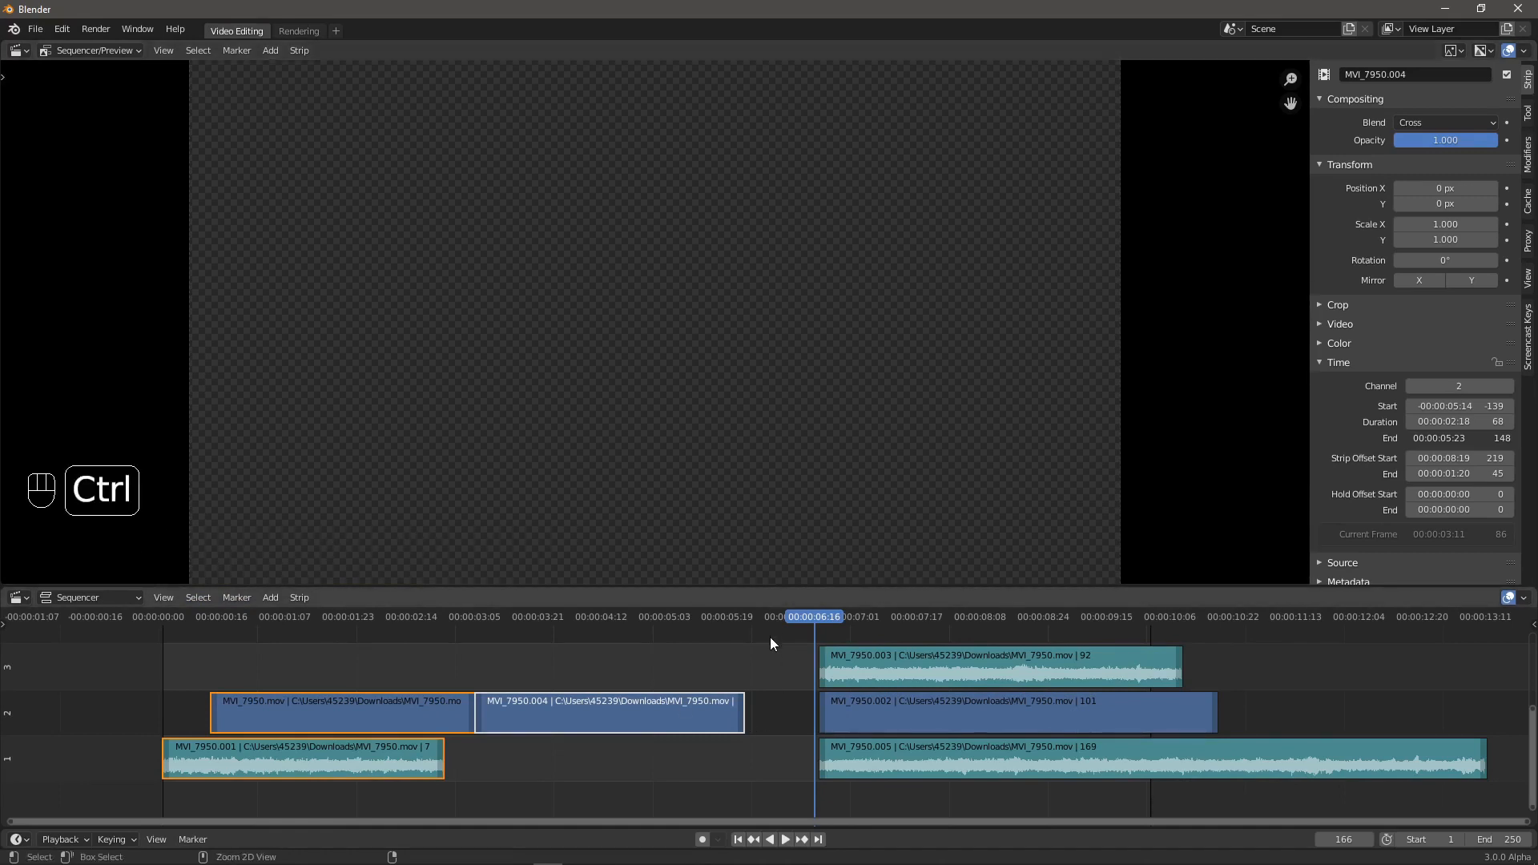
pyautogui.keyDown('ctrl'); pyautogui.click(905, 638); pyautogui.keyUp('ctrl')
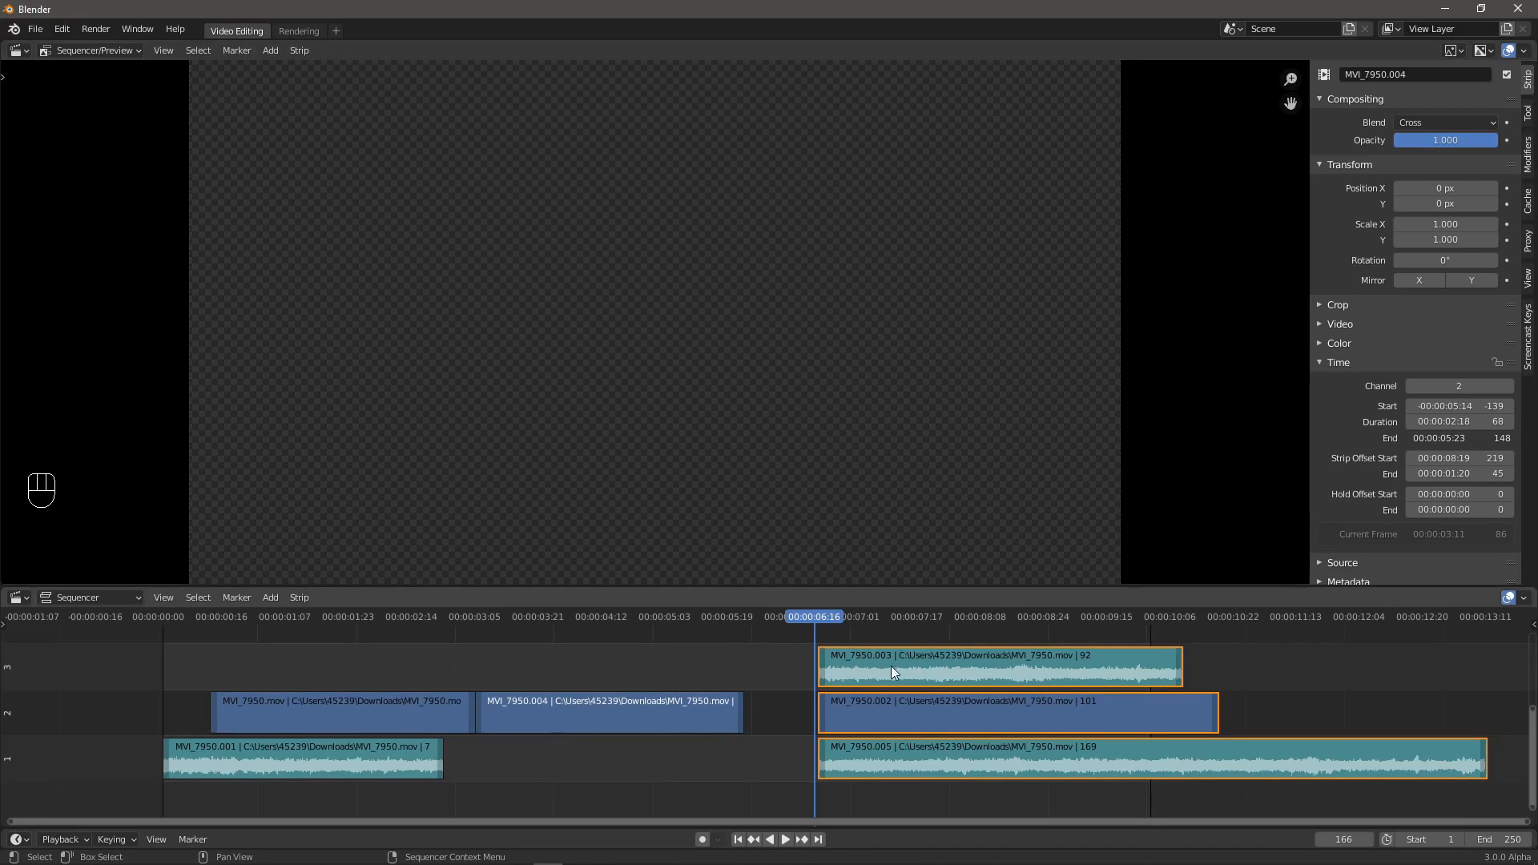
pyautogui.keyDown('alt'); pyautogui.click(854, 666); pyautogui.keyUp('alt')
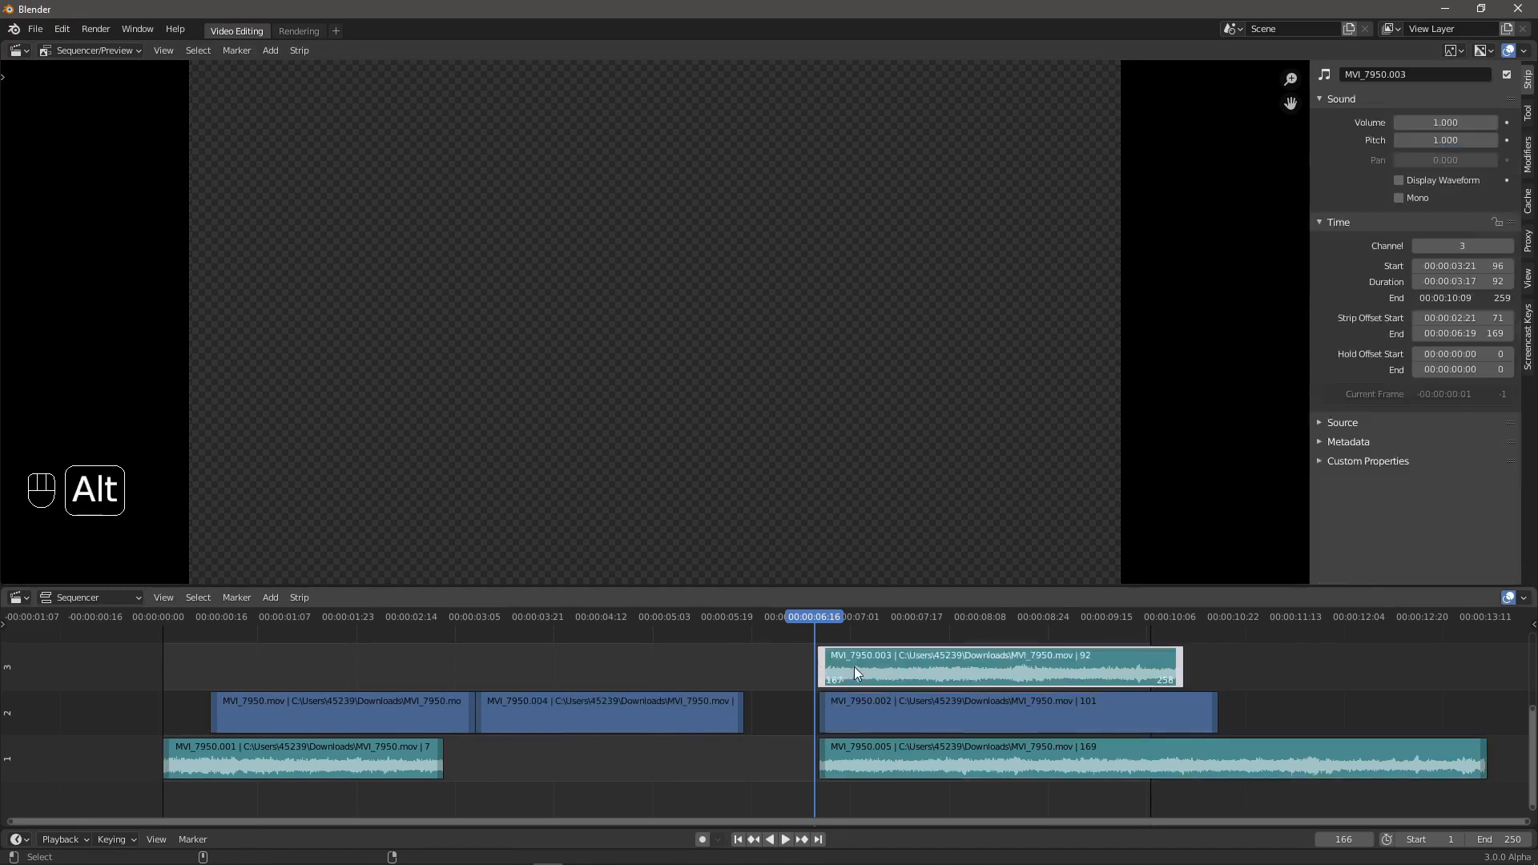
pyautogui.keyDown('alt'); pyautogui.click(869, 702); pyautogui.keyUp('alt')
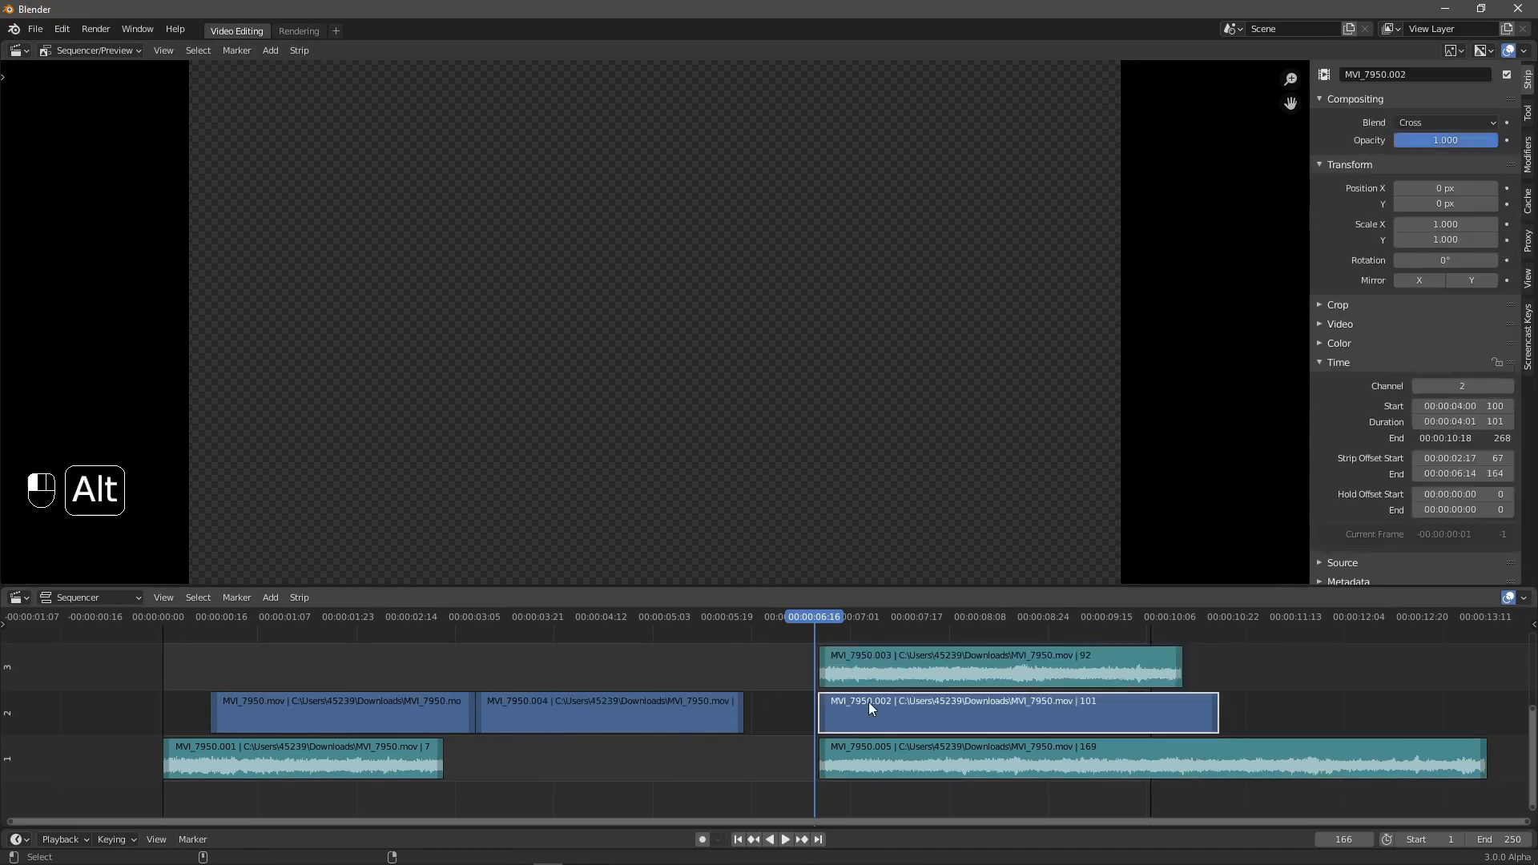
# - Split the second movie piece at frames 105 and 125 and select the middle segment
pyautogui.click(575, 617)
pyautogui.click(593, 701)
pyautogui.press('k')
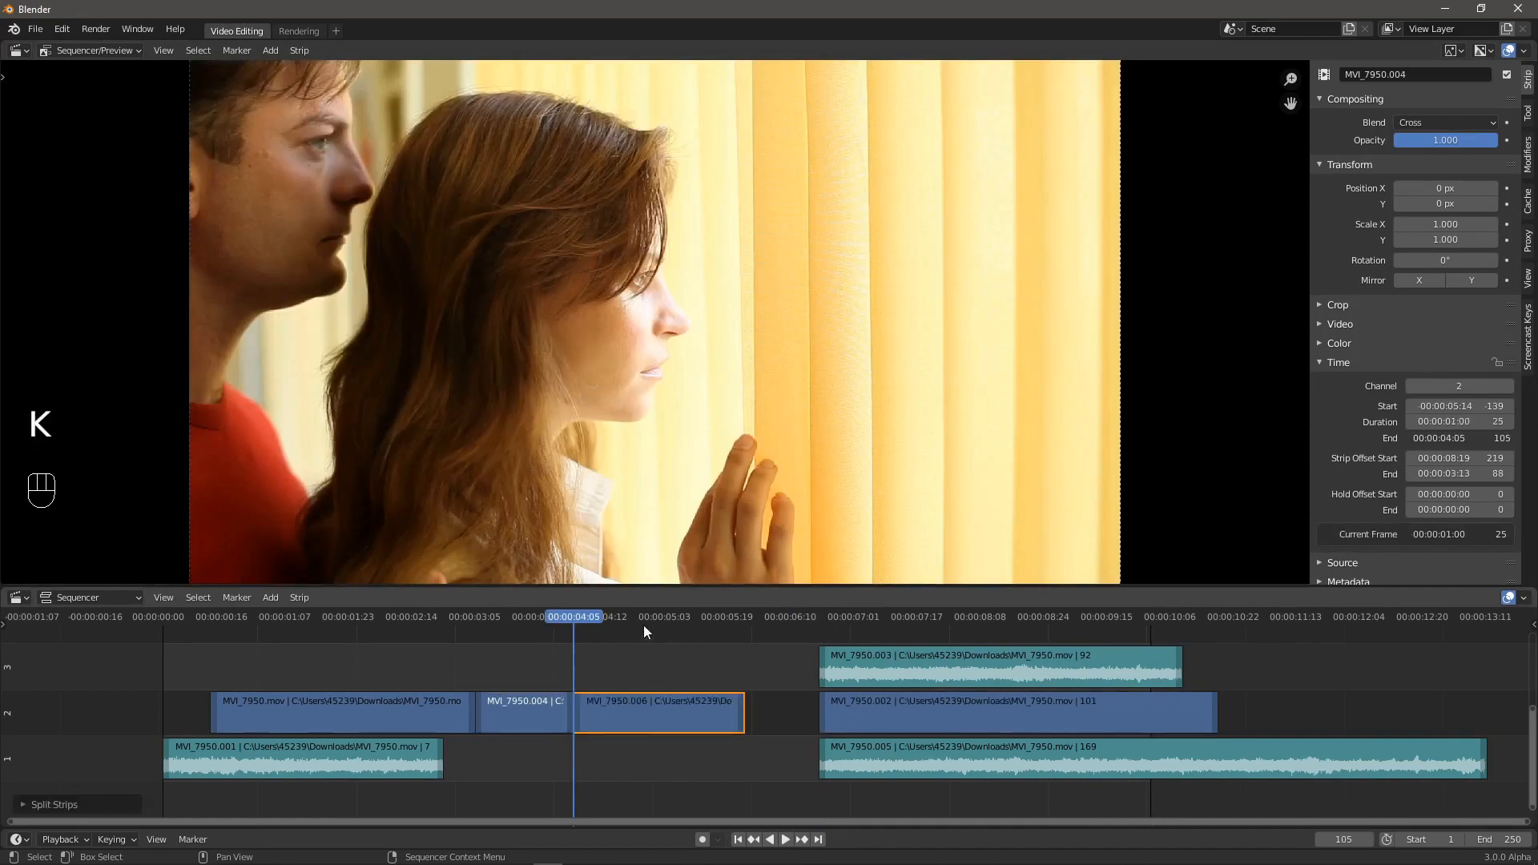
pyautogui.click(653, 625)
pyautogui.press('k')
pyautogui.click(618, 714)
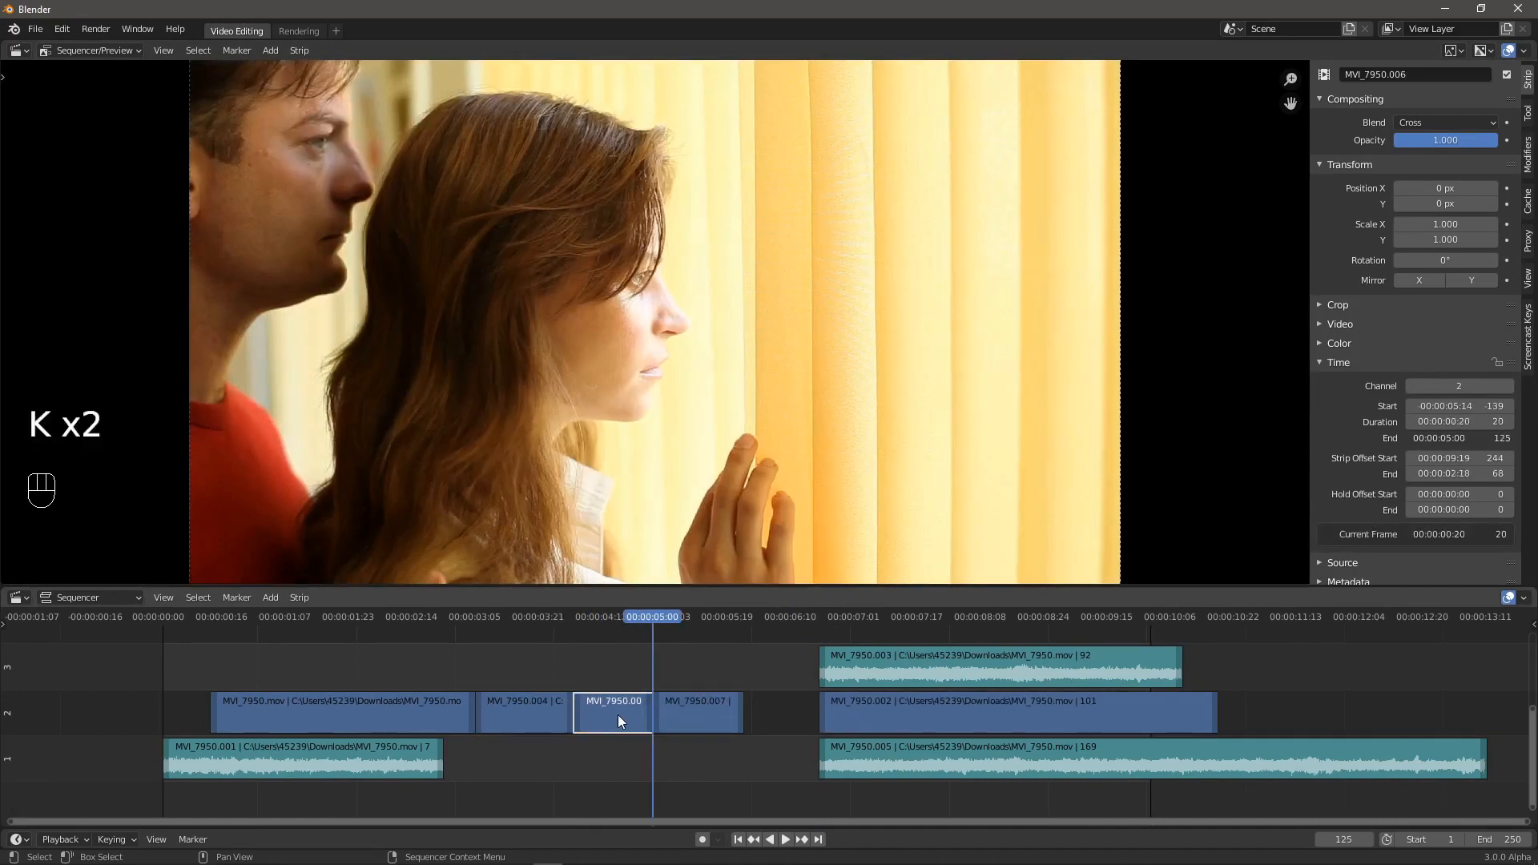
# - Select the middle movie segment with its neighbours' adjoining handles and shift its cuts one frame later, to start at frame 106
pyautogui.keyDown('alt'); pyautogui.click(618, 714); pyautogui.keyUp('alt')
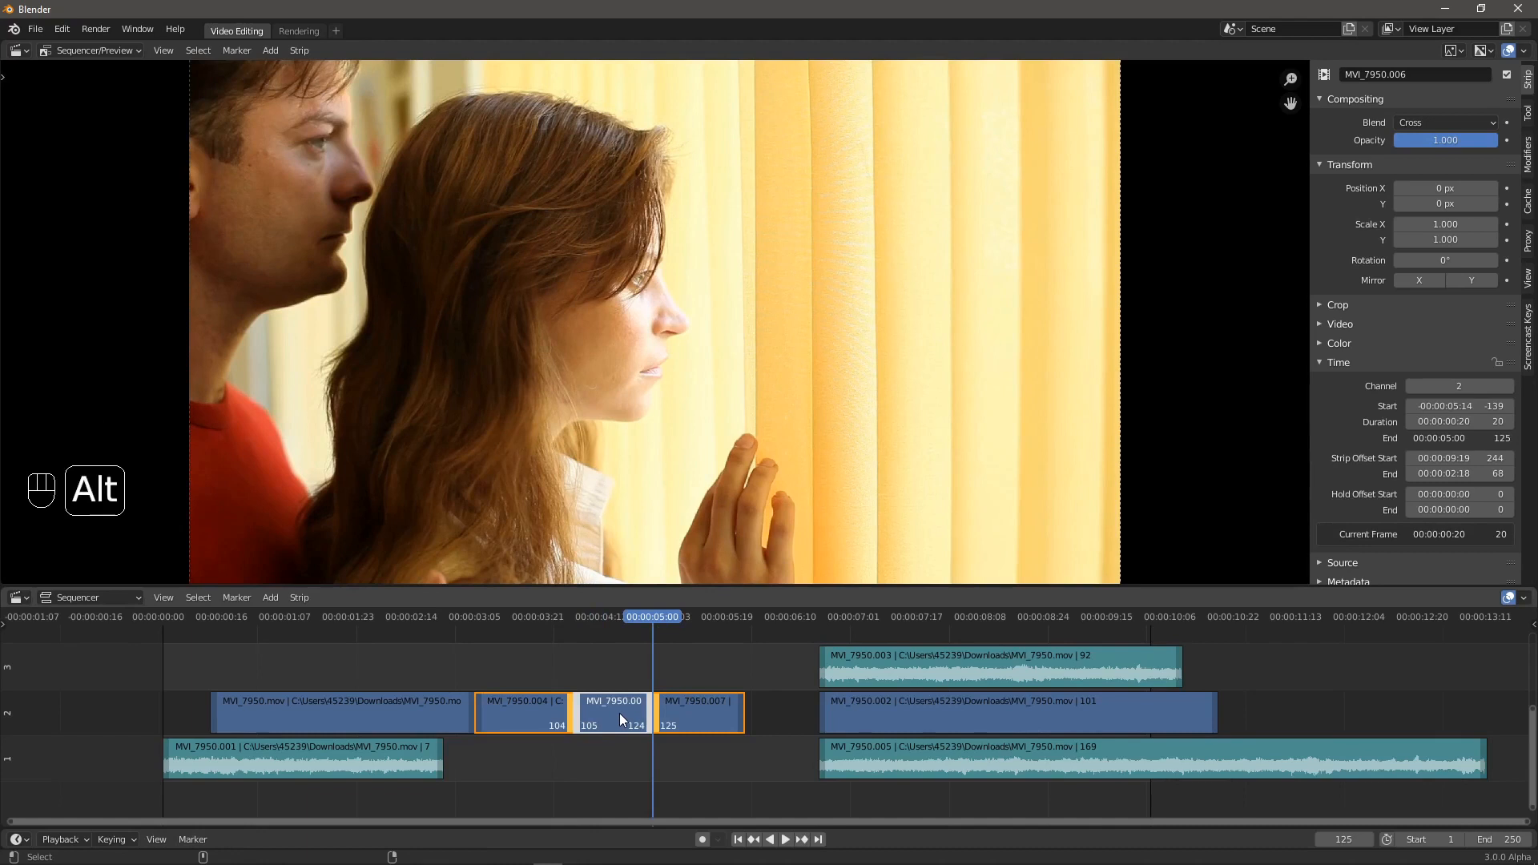
pyautogui.press('g')
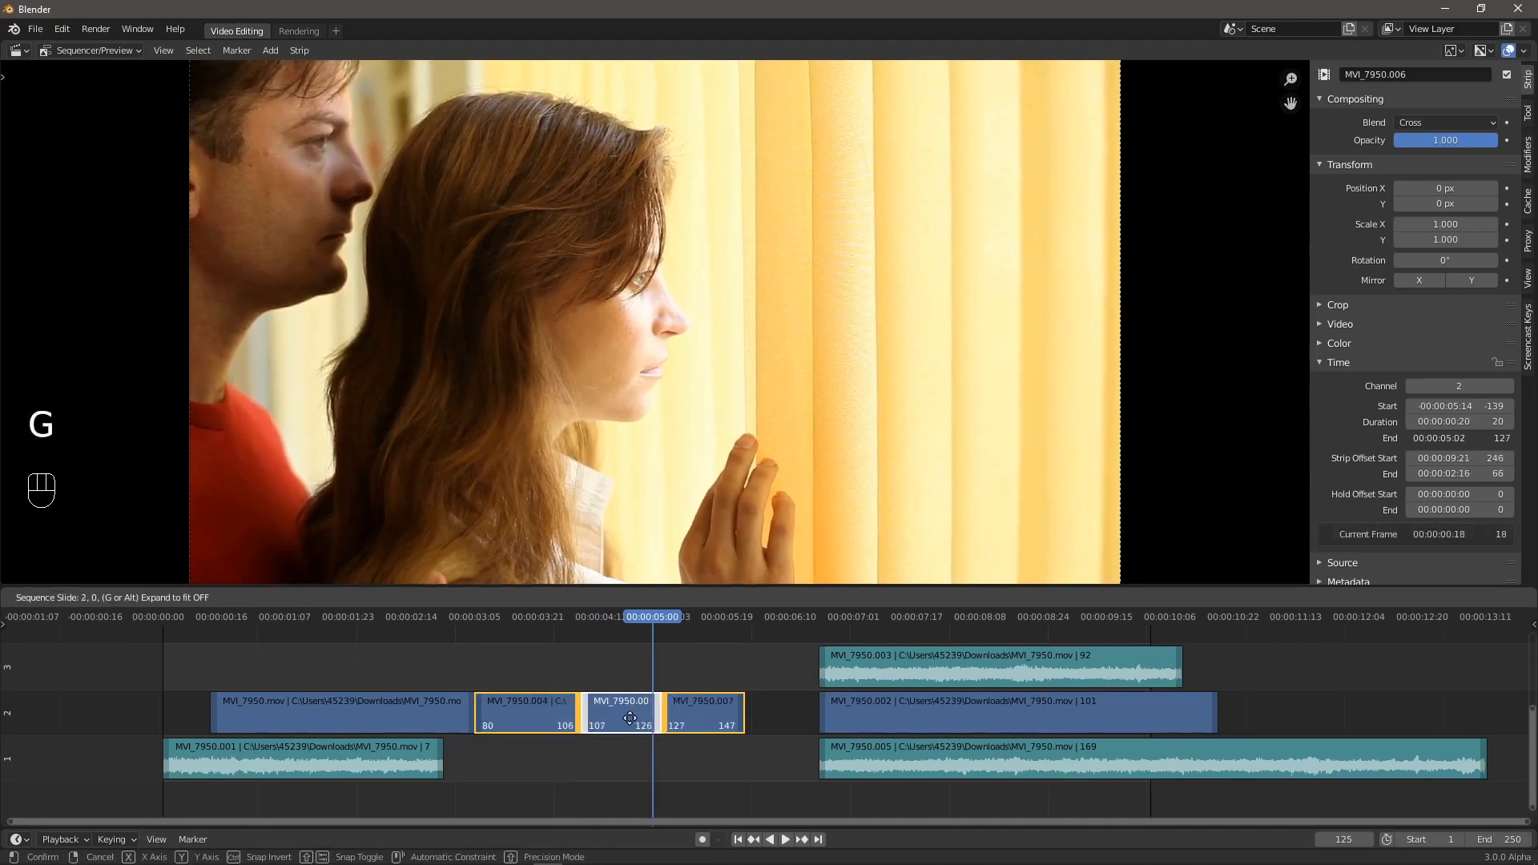
pyautogui.click(625, 718)
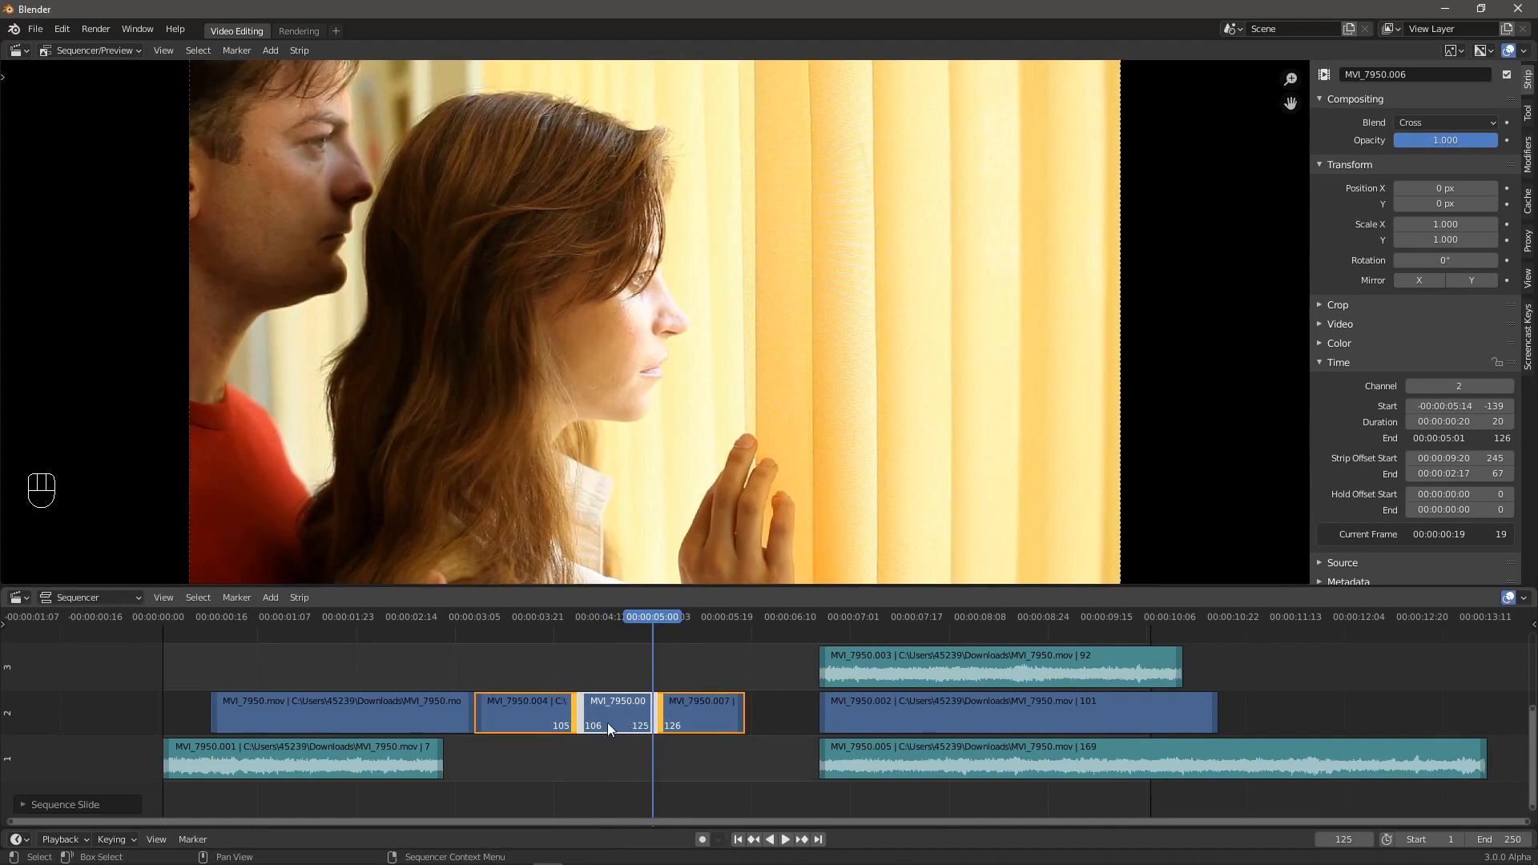
# - Reselect the middle segment with the adjoining neighbour handles and shift its cuts to start at frame 107
pyautogui.keyDown('alt'); pyautogui.click(604, 715); pyautogui.keyUp('alt')
pyautogui.keyDown('alt'); pyautogui.click(613, 713); pyautogui.keyUp('alt')
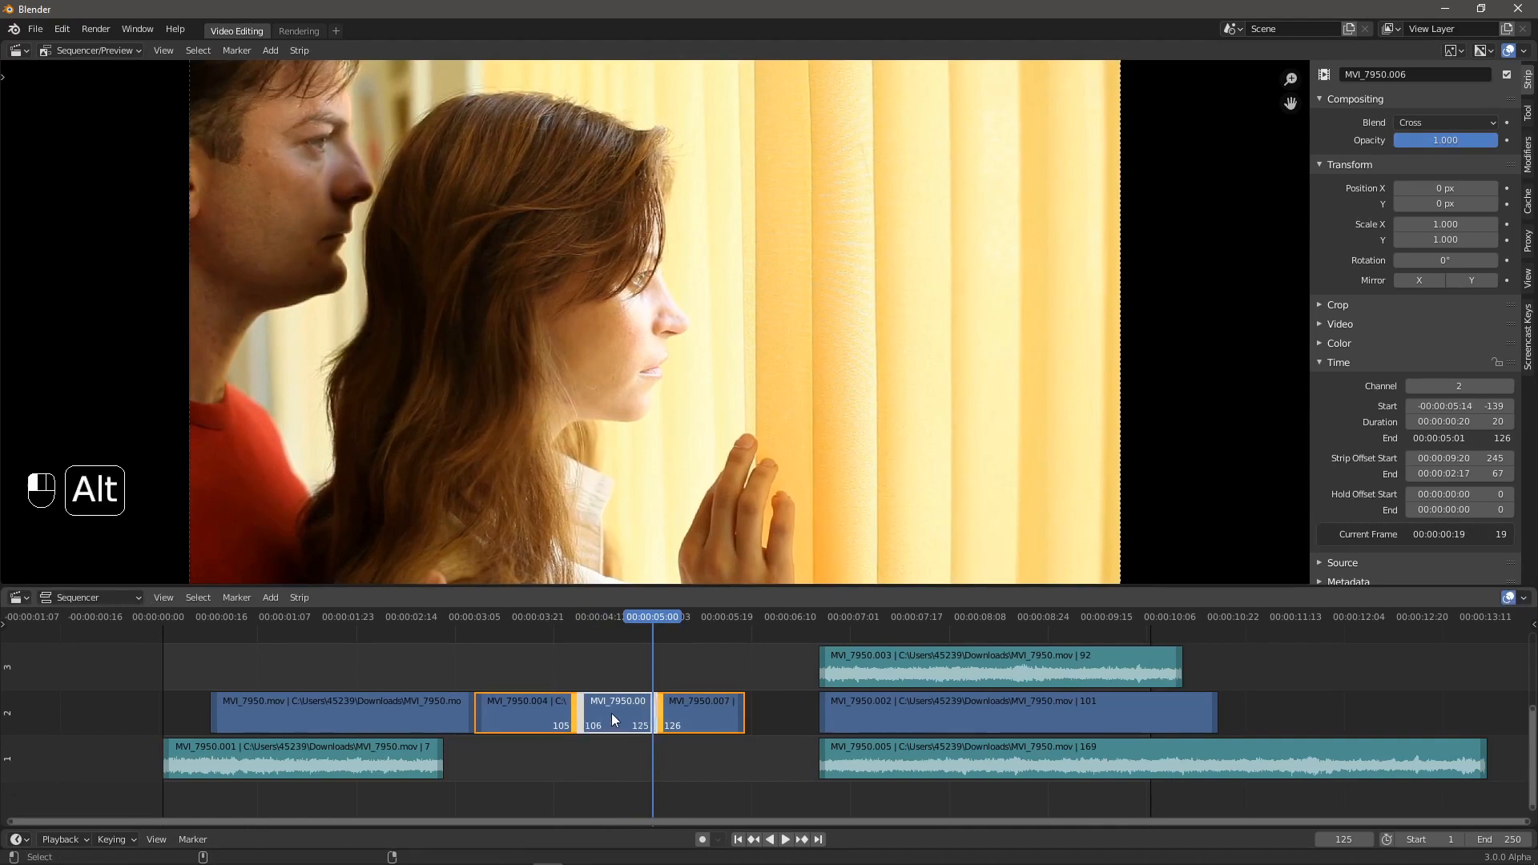
pyautogui.press('g')
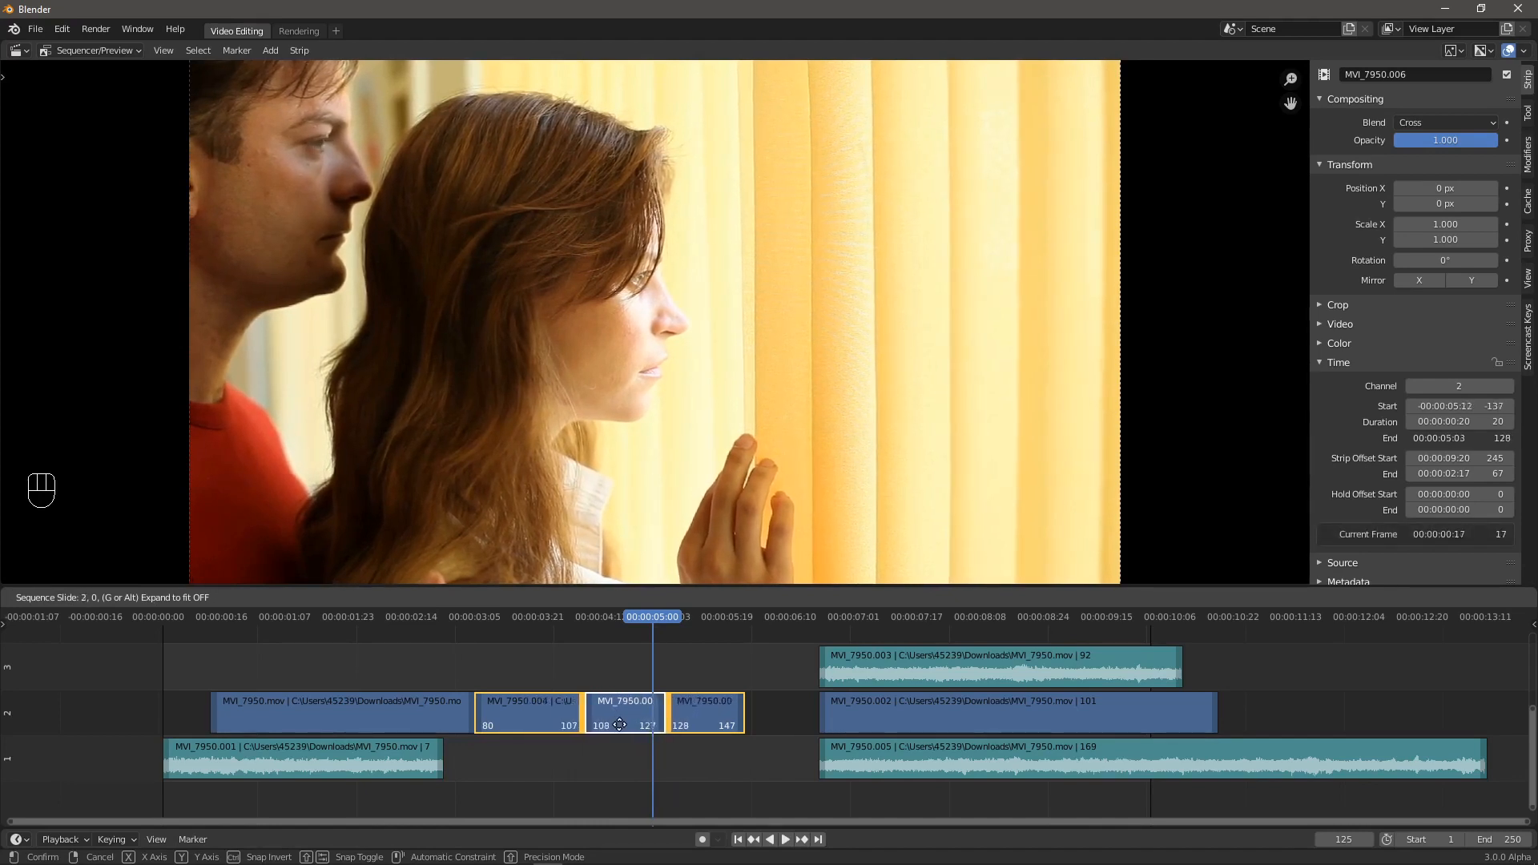
pyautogui.click(613, 723)
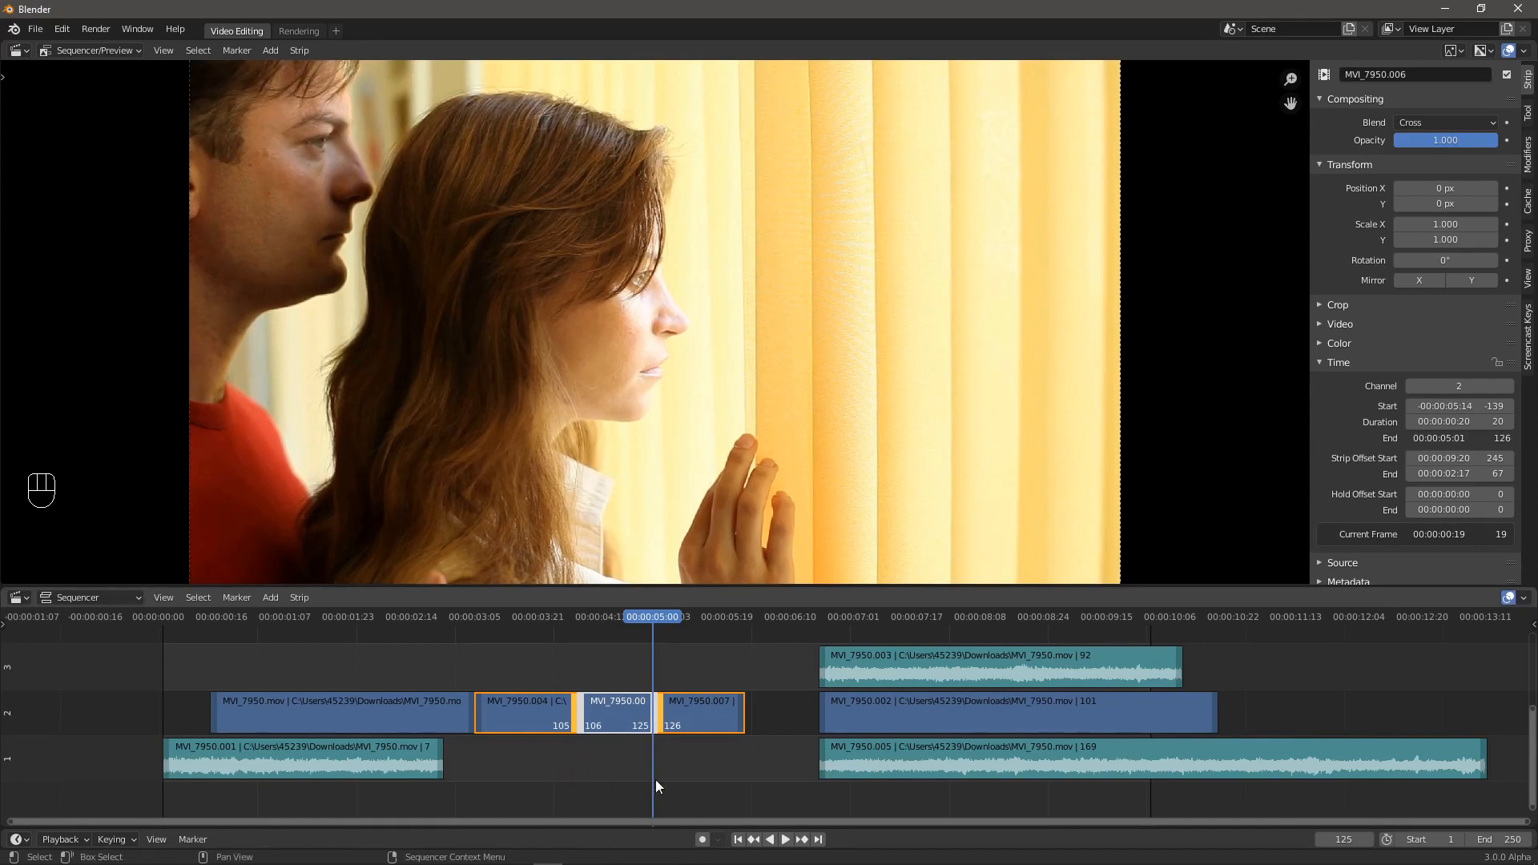
pyautogui.press('g')
pyautogui.click(665, 821)
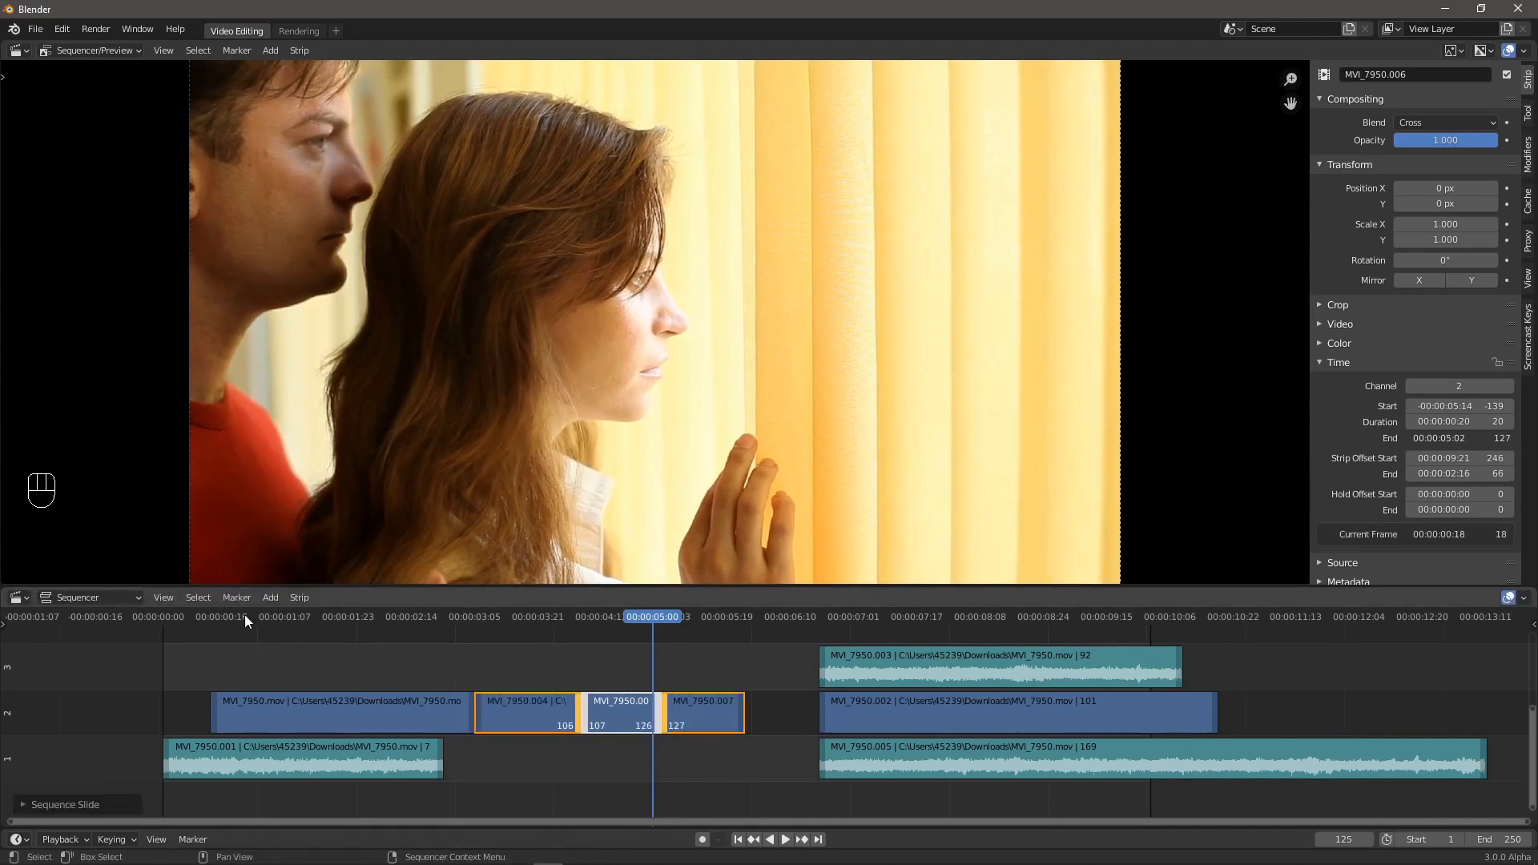
# - Select the strips to the left in the middle segment's channel
pyautogui.click(197, 598)
pyautogui.moveTo(240, 730)
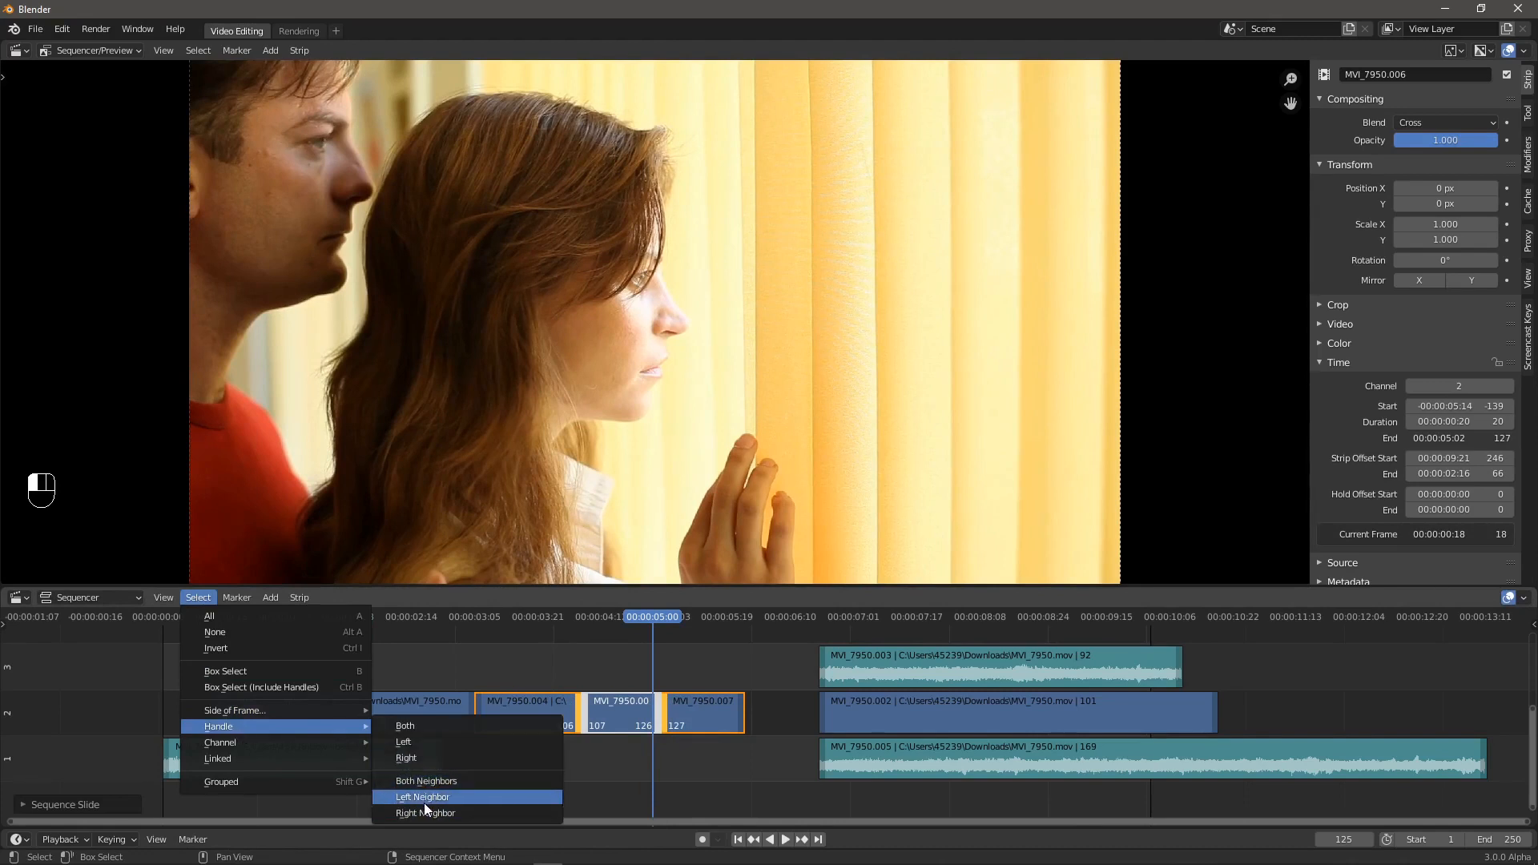
pyautogui.moveTo(273, 750)
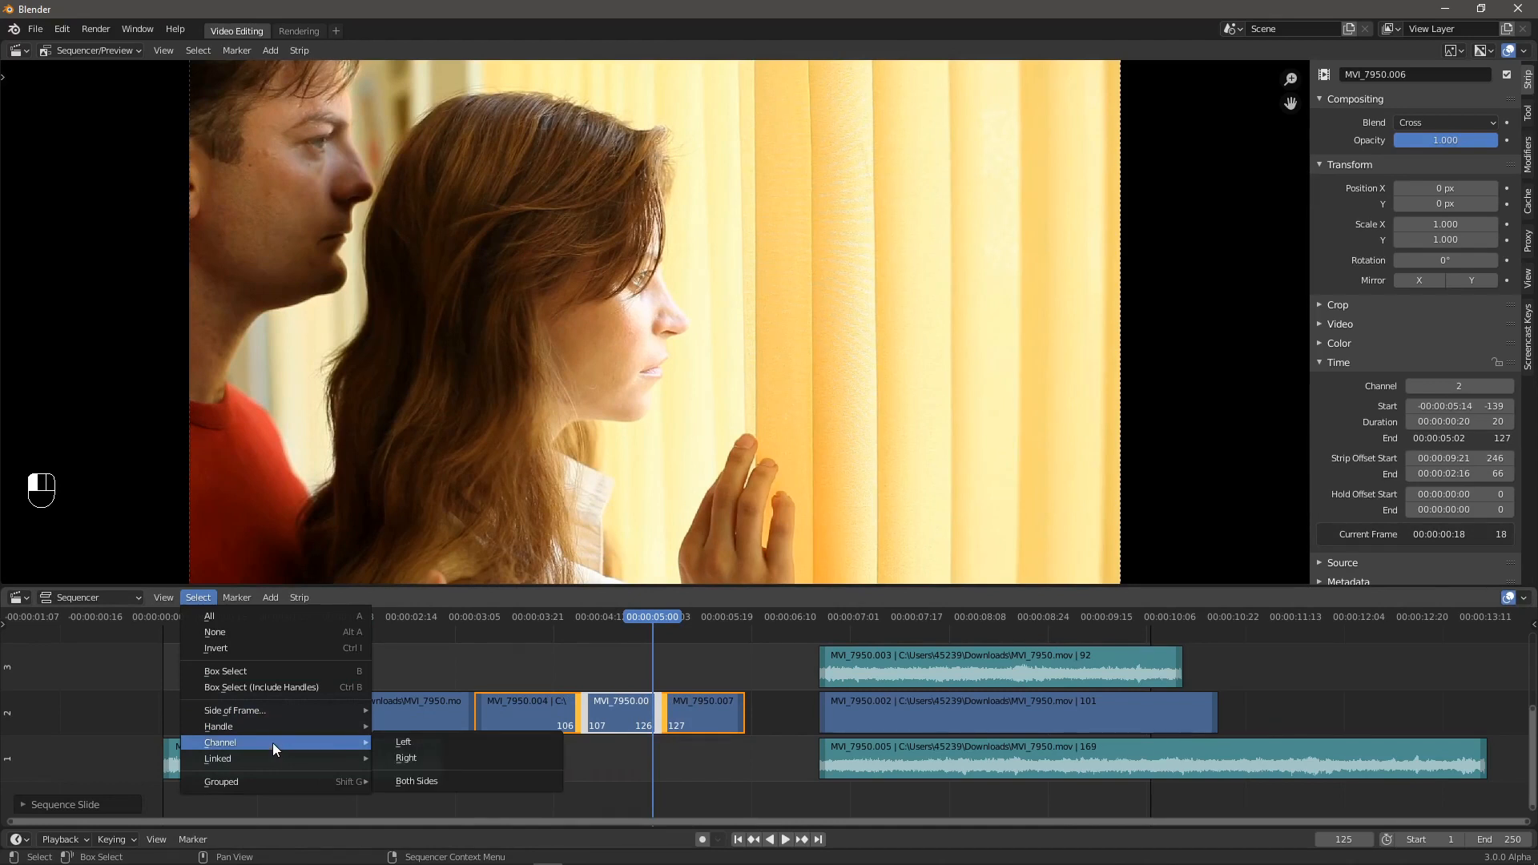
pyautogui.click(424, 744)
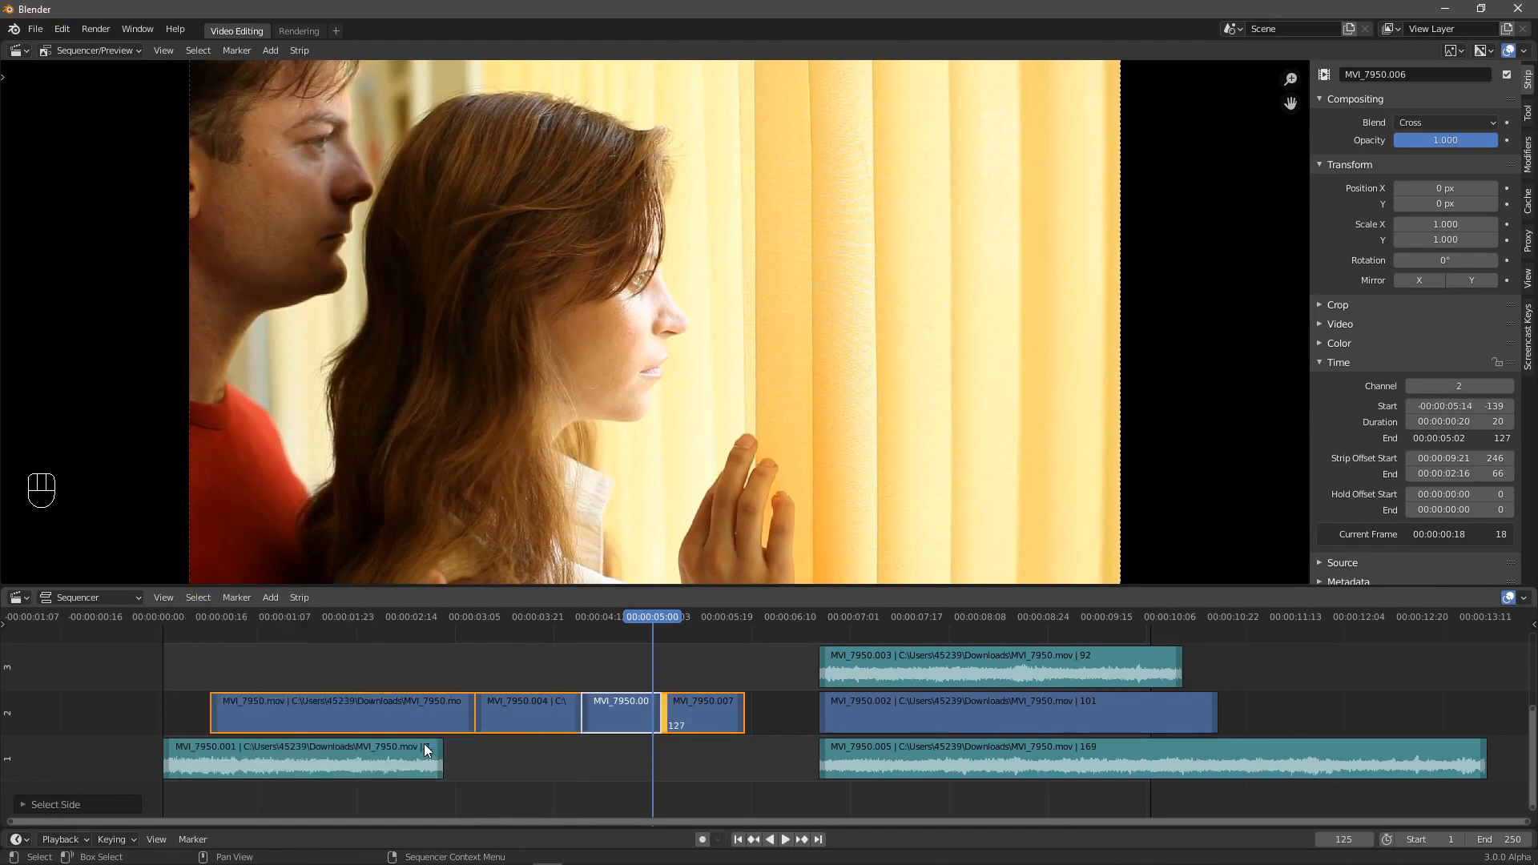
# - Select only the middle movie segment and extend the selection twice to more linked strips
pyautogui.click(202, 598)
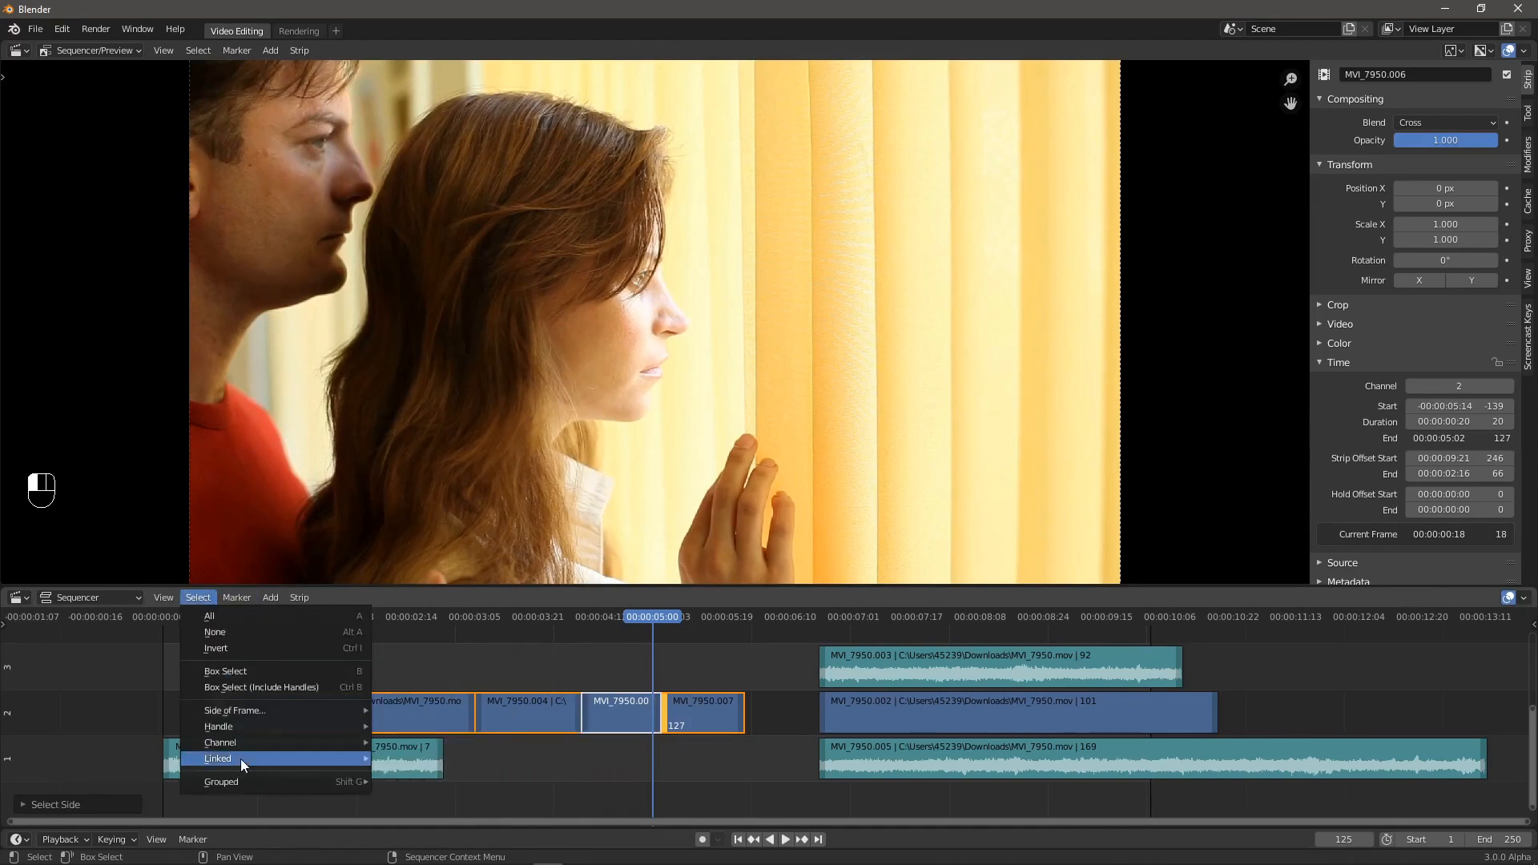
pyautogui.moveTo(256, 758)
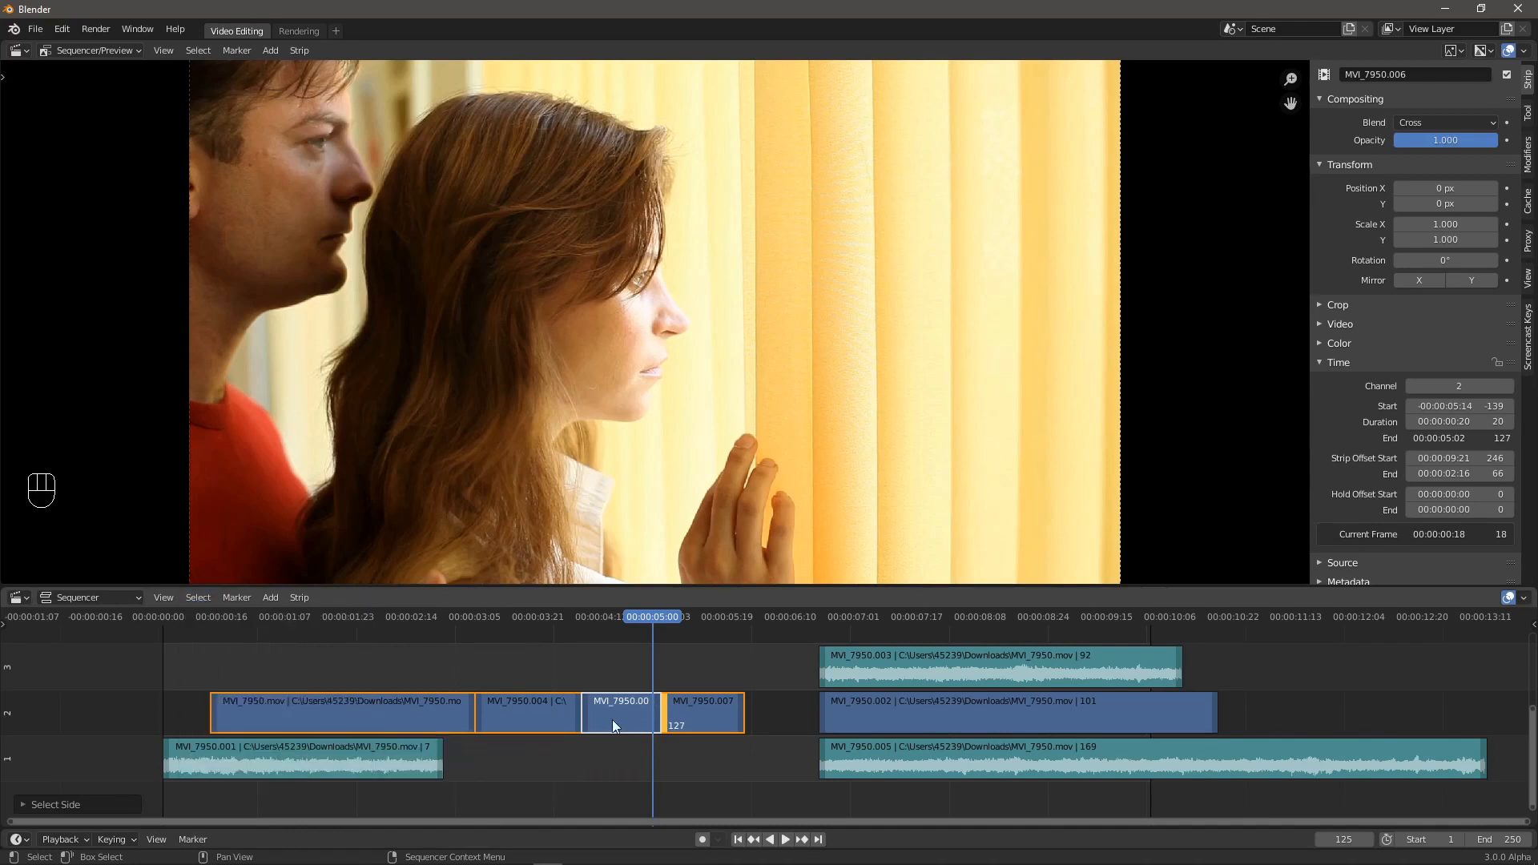
pyautogui.click(361, 643)
pyautogui.click(200, 598)
pyautogui.moveTo(233, 757)
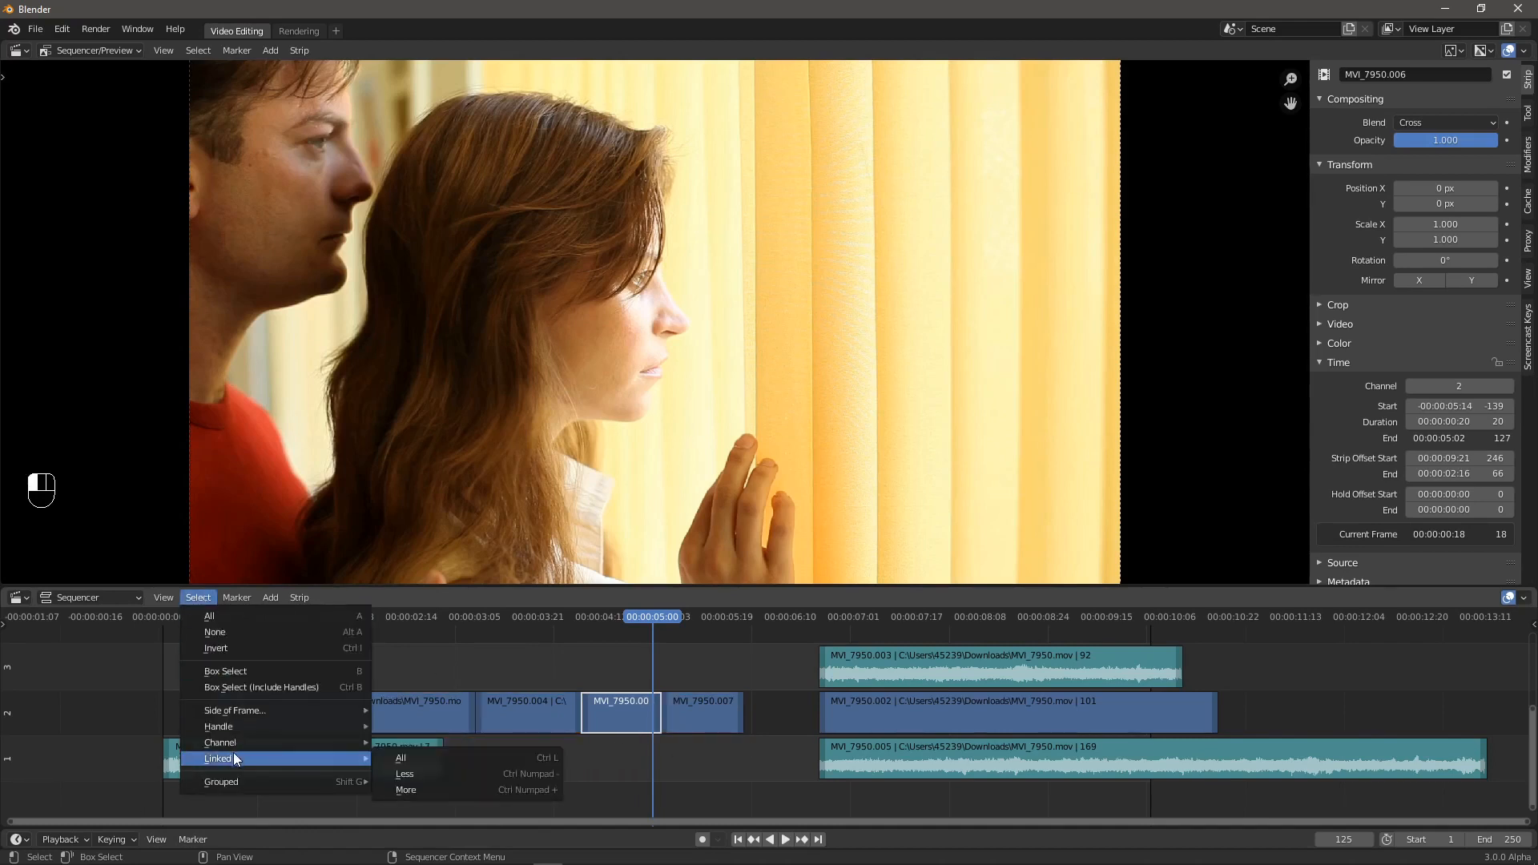
pyautogui.click(429, 785)
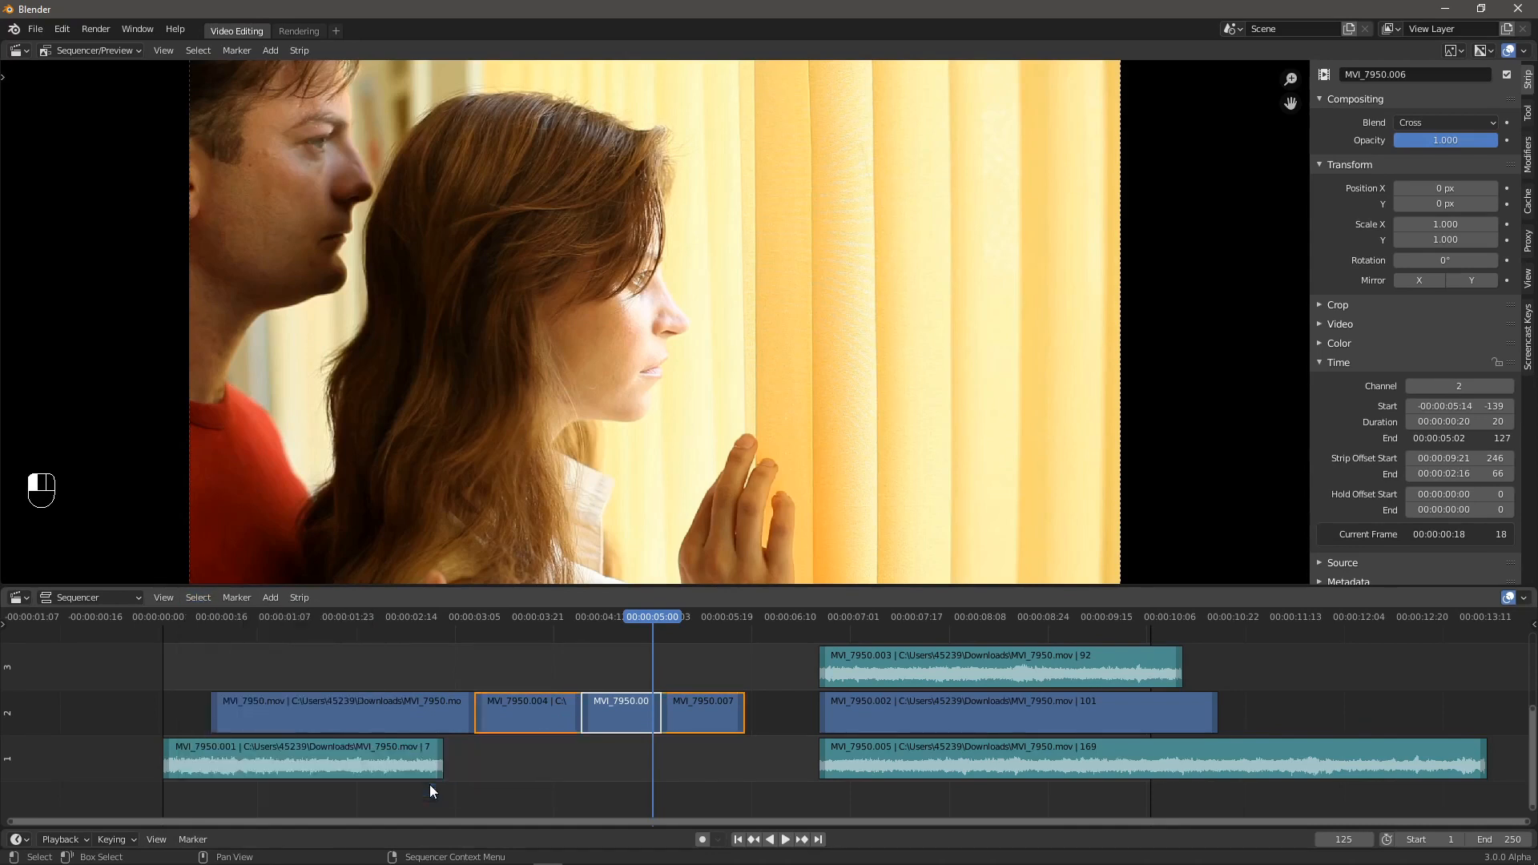
pyautogui.click(205, 599)
pyautogui.moveTo(233, 758)
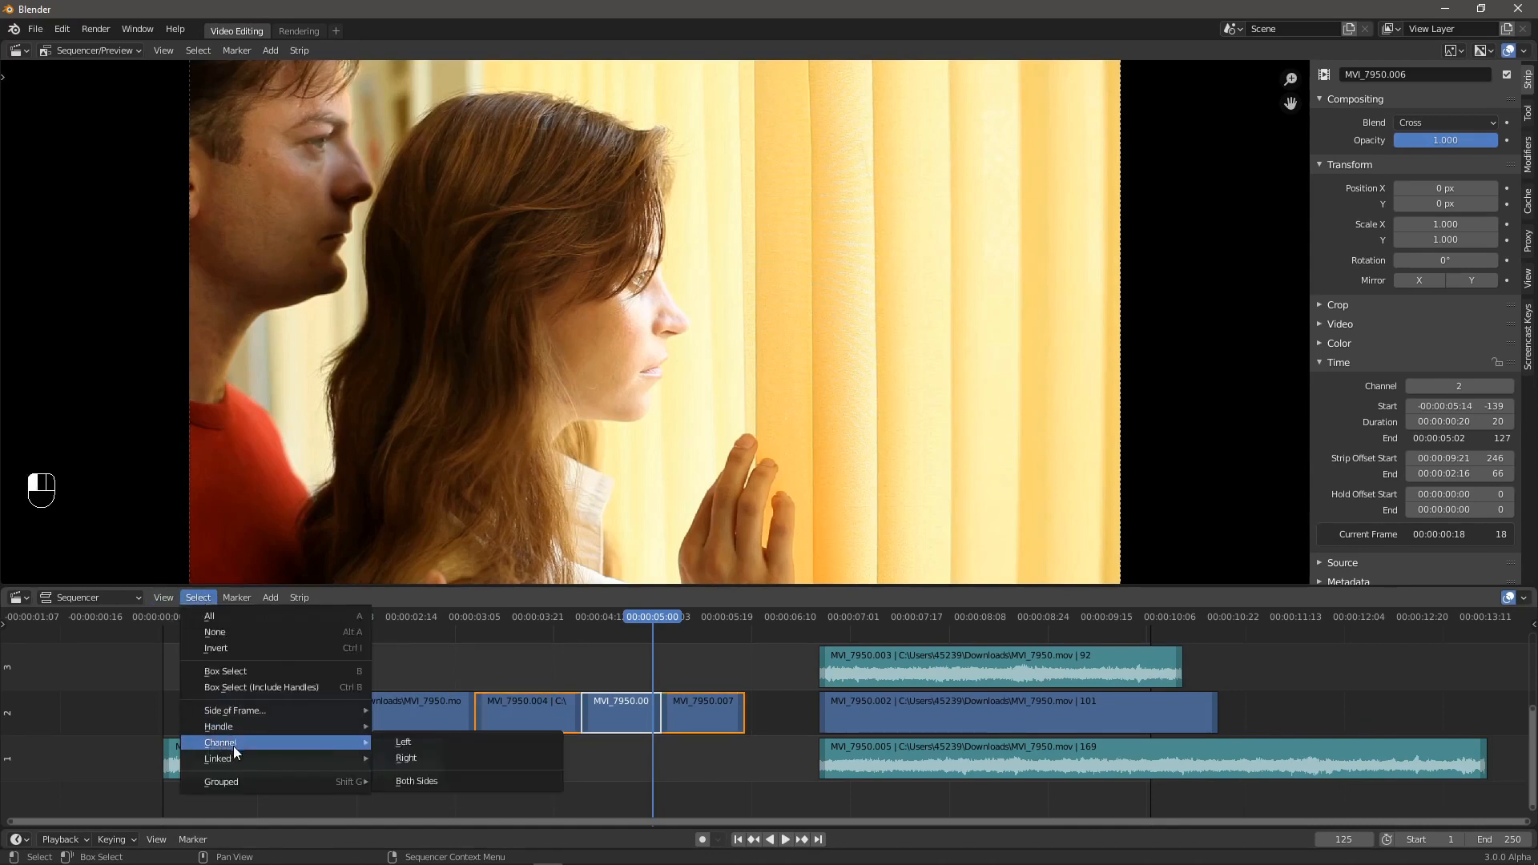
pyautogui.click(437, 793)
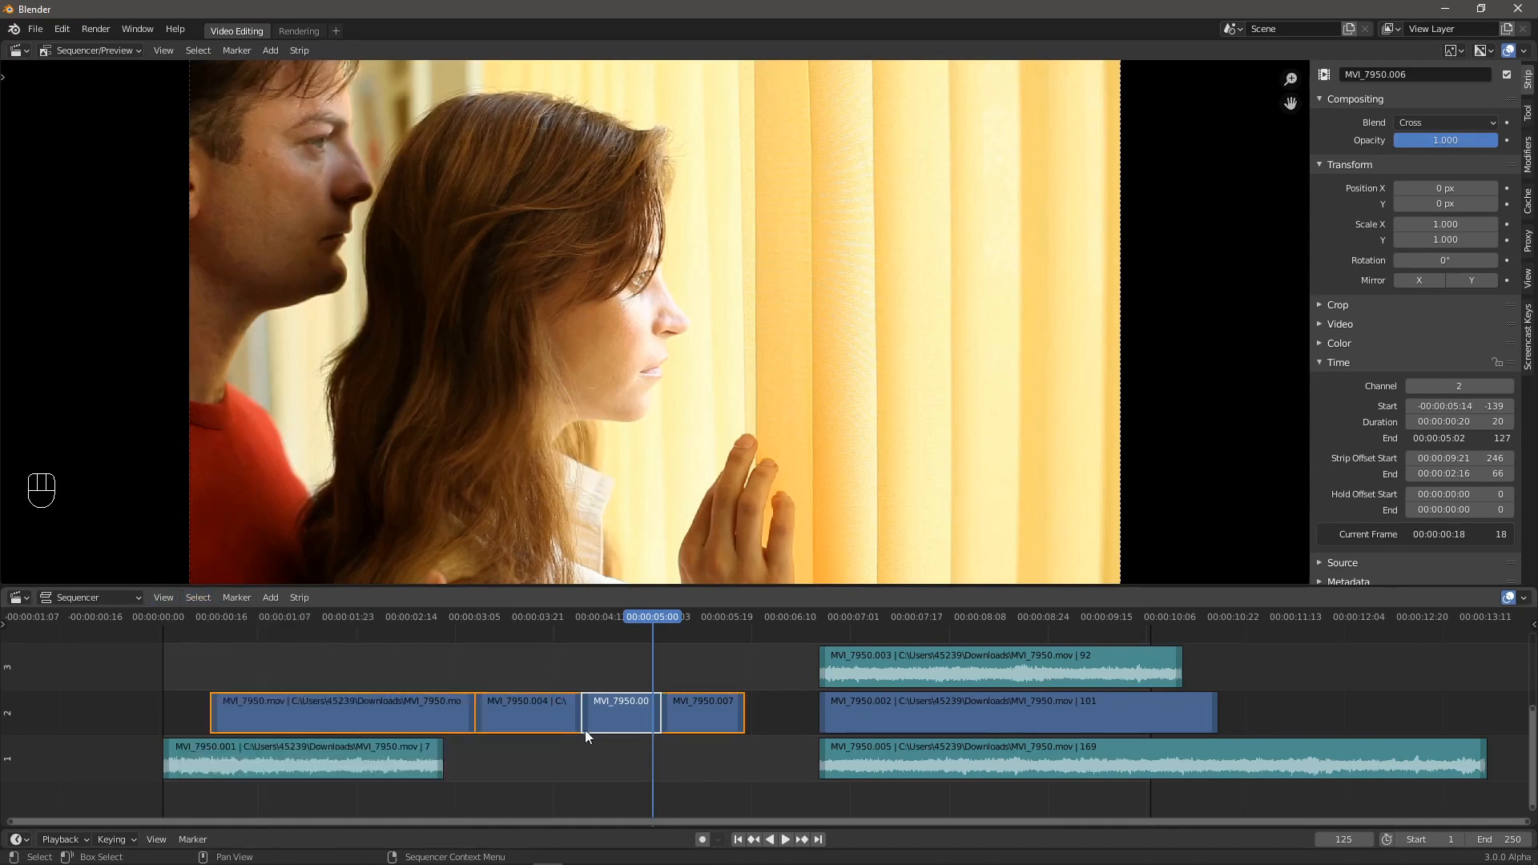
# - Examine which effect strips can be added with a sound strip selected and with only the middle movie segment selected
pyautogui.click(663, 771)
pyautogui.click(276, 598)
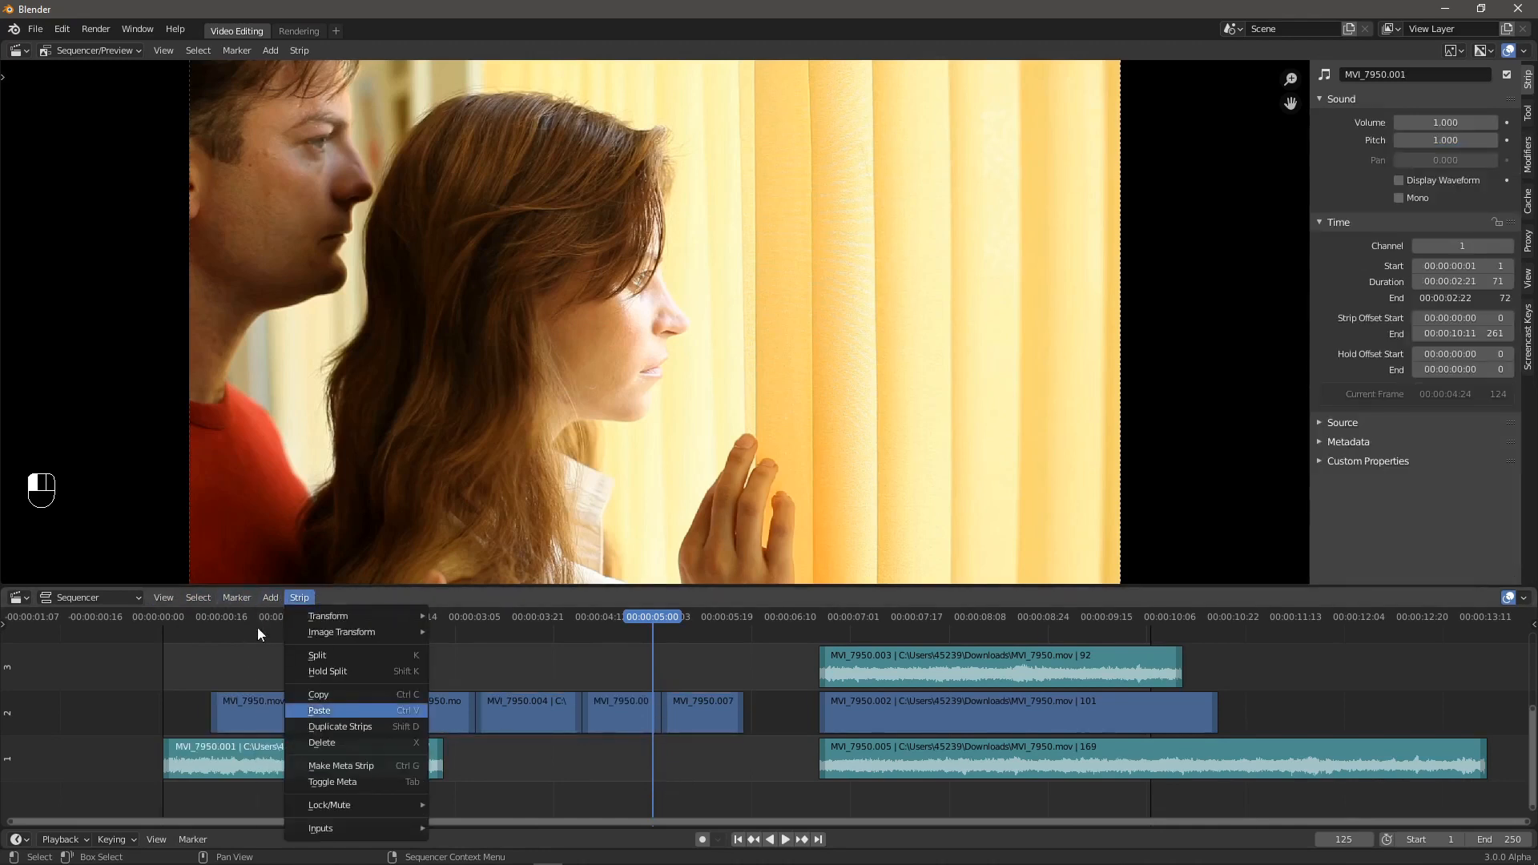
pyautogui.click(266, 598)
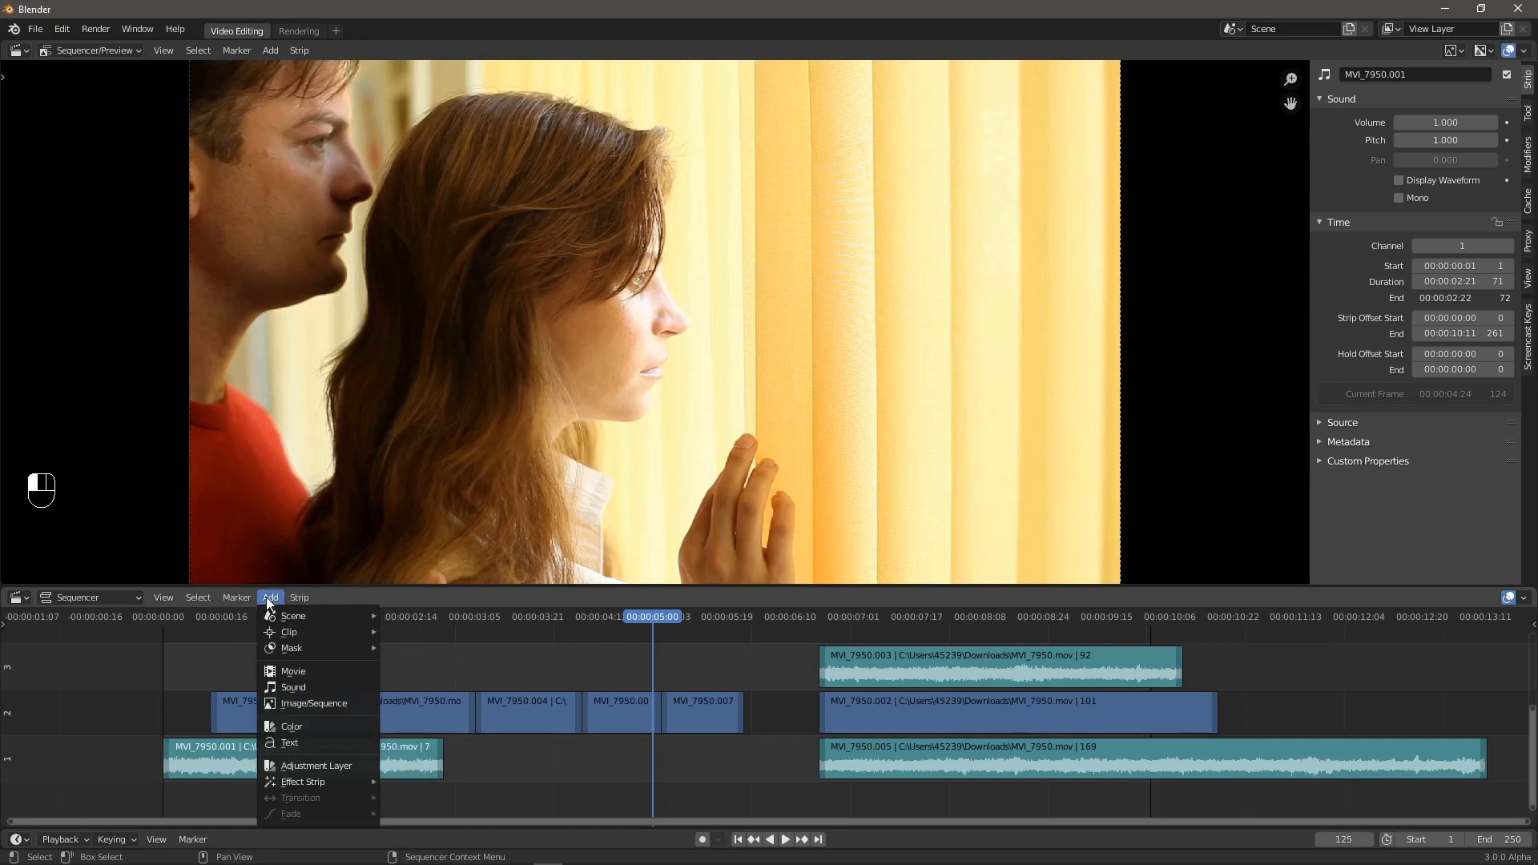
pyautogui.moveTo(299, 780)
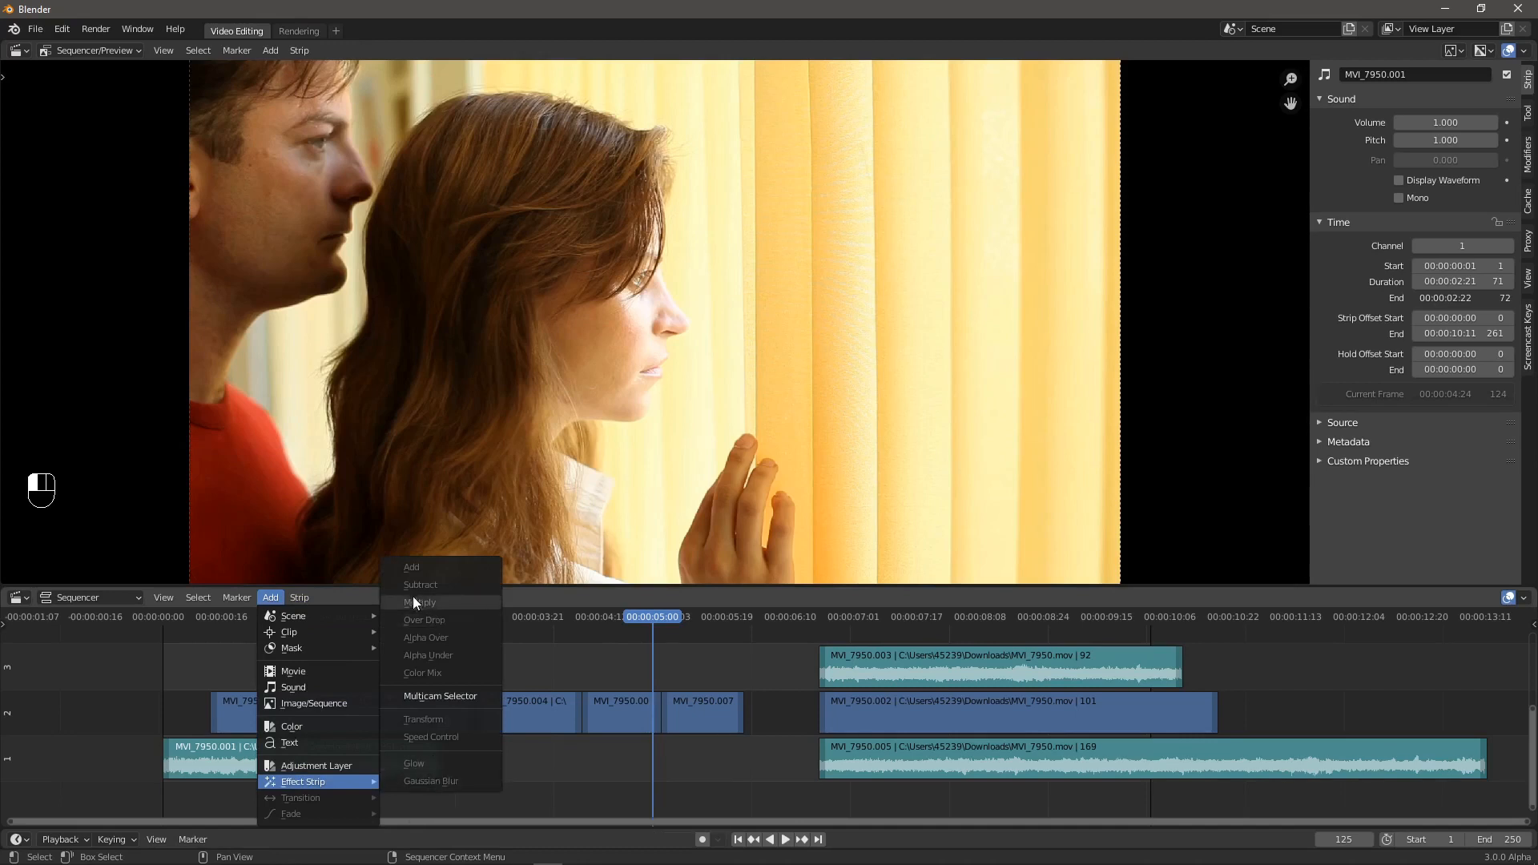
pyautogui.click(617, 709)
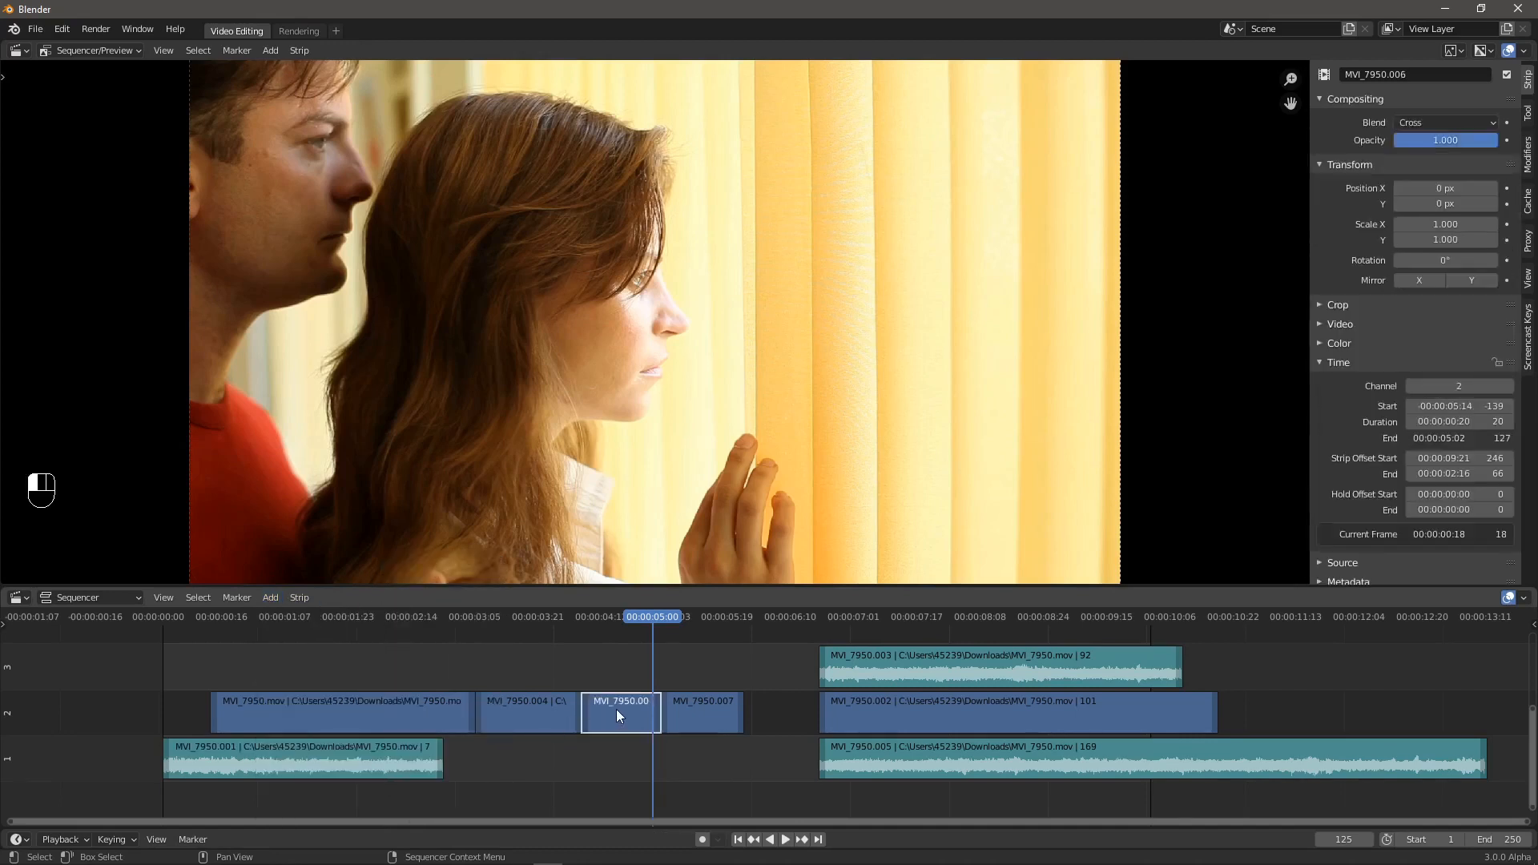
pyautogui.click(274, 598)
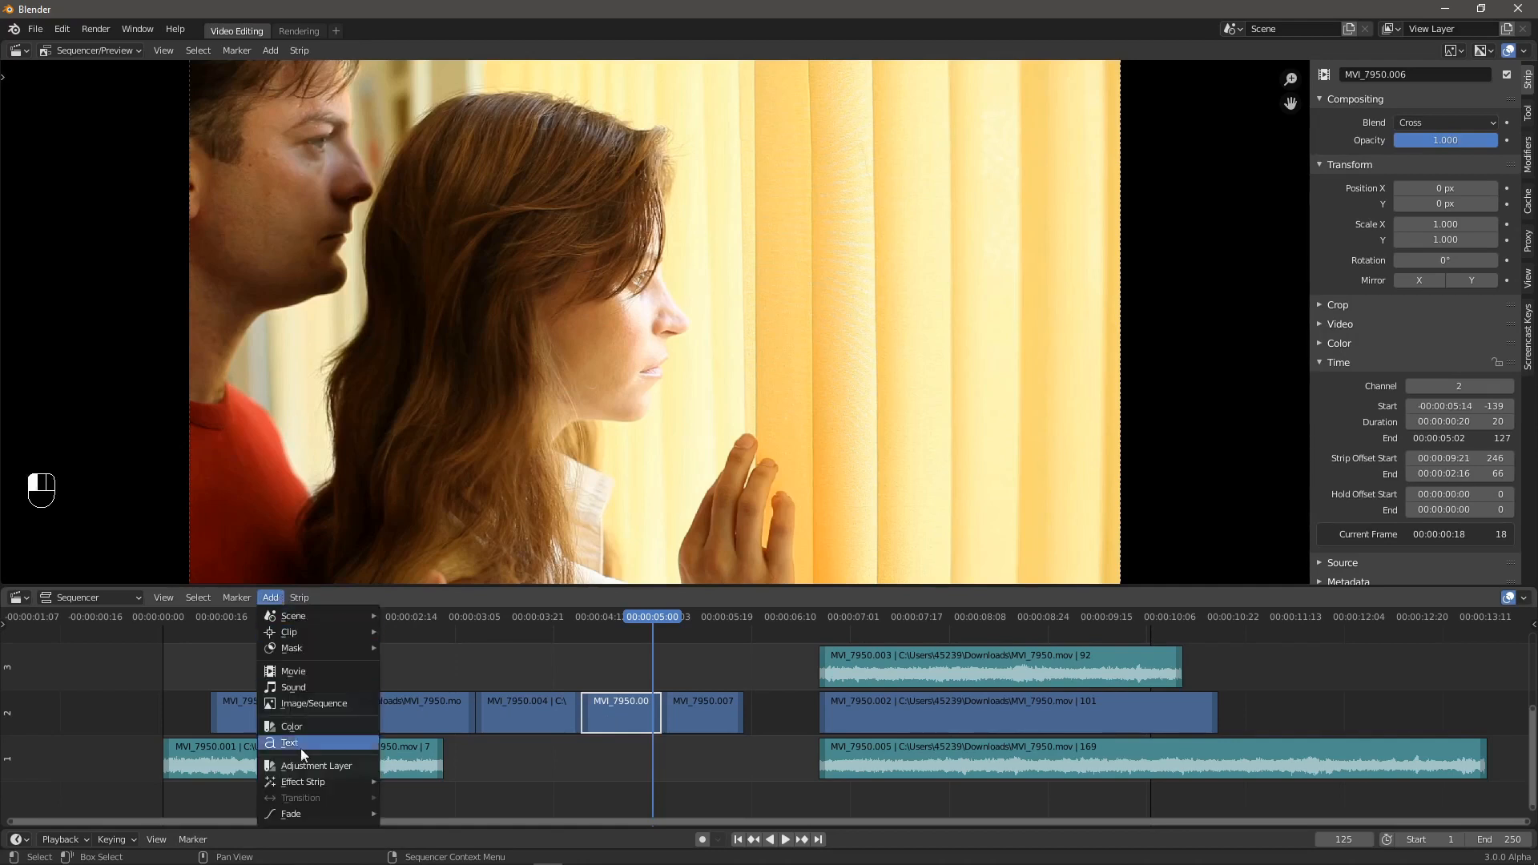
pyautogui.moveTo(337, 782)
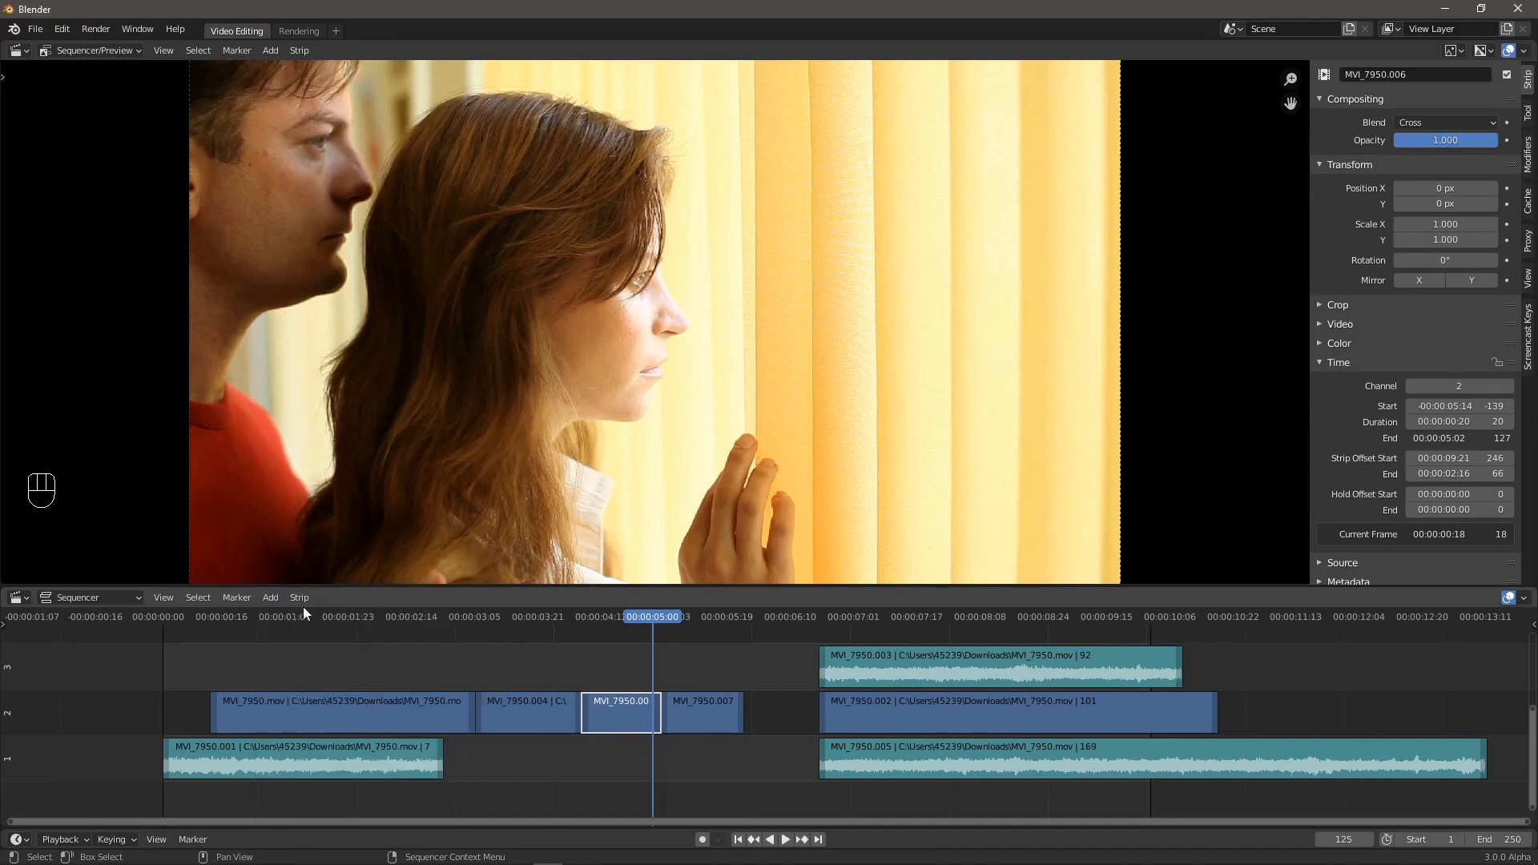
pyautogui.click(272, 598)
pyautogui.moveTo(303, 781)
# - Move the middle segment to channel 3, overlapping the end of the second movie piece, and add an Over Drop effect to both
pyautogui.moveTo(624, 718); pyautogui.dragTo(577, 673)
pyautogui.moveTo(504, 635); pyautogui.dragTo(564, 752)
pyautogui.click(198, 598)
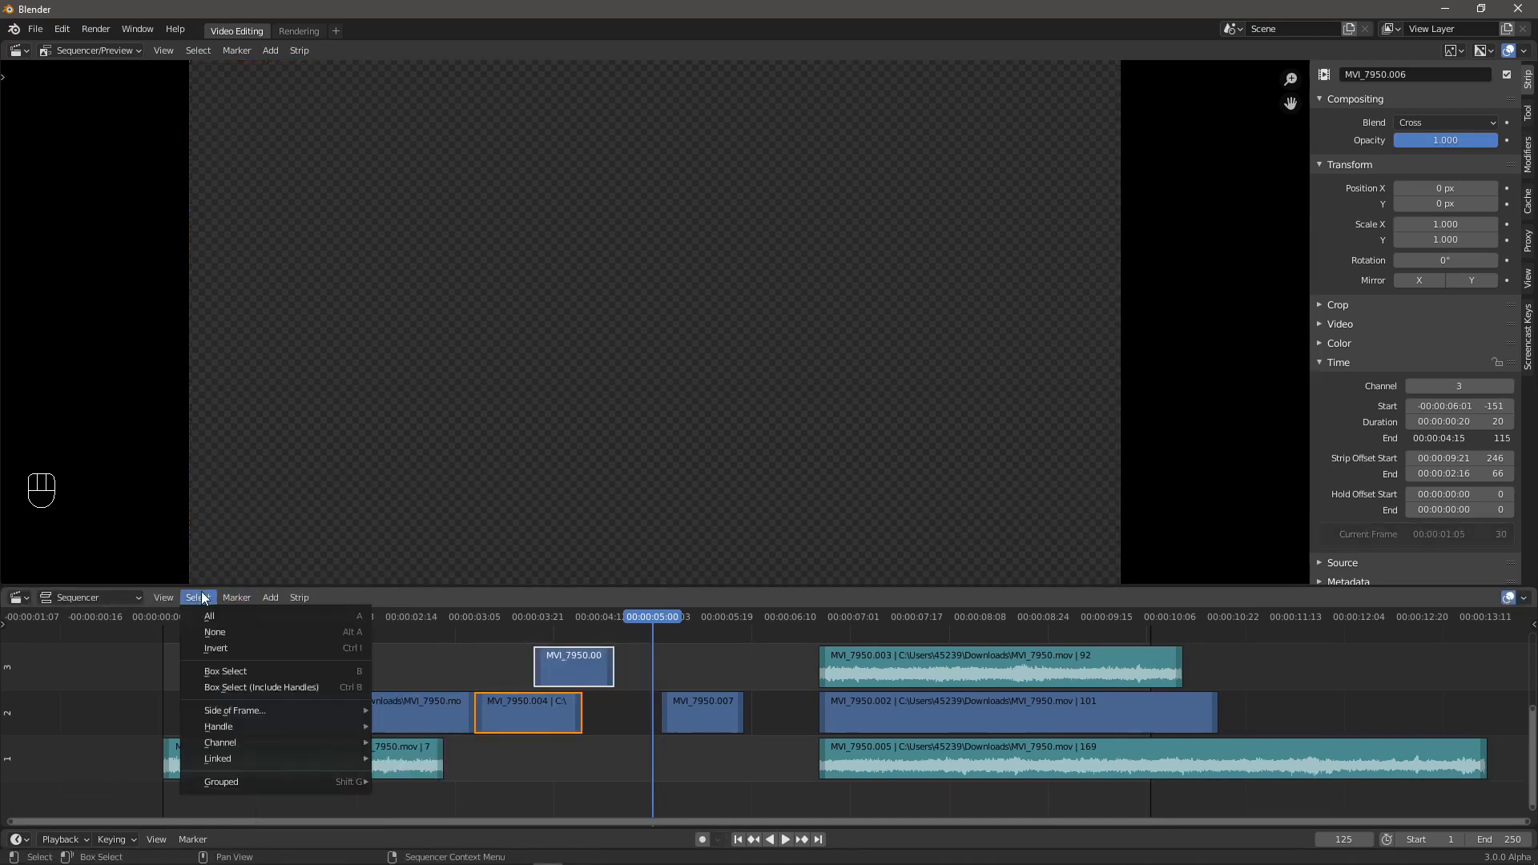
pyautogui.click(272, 598)
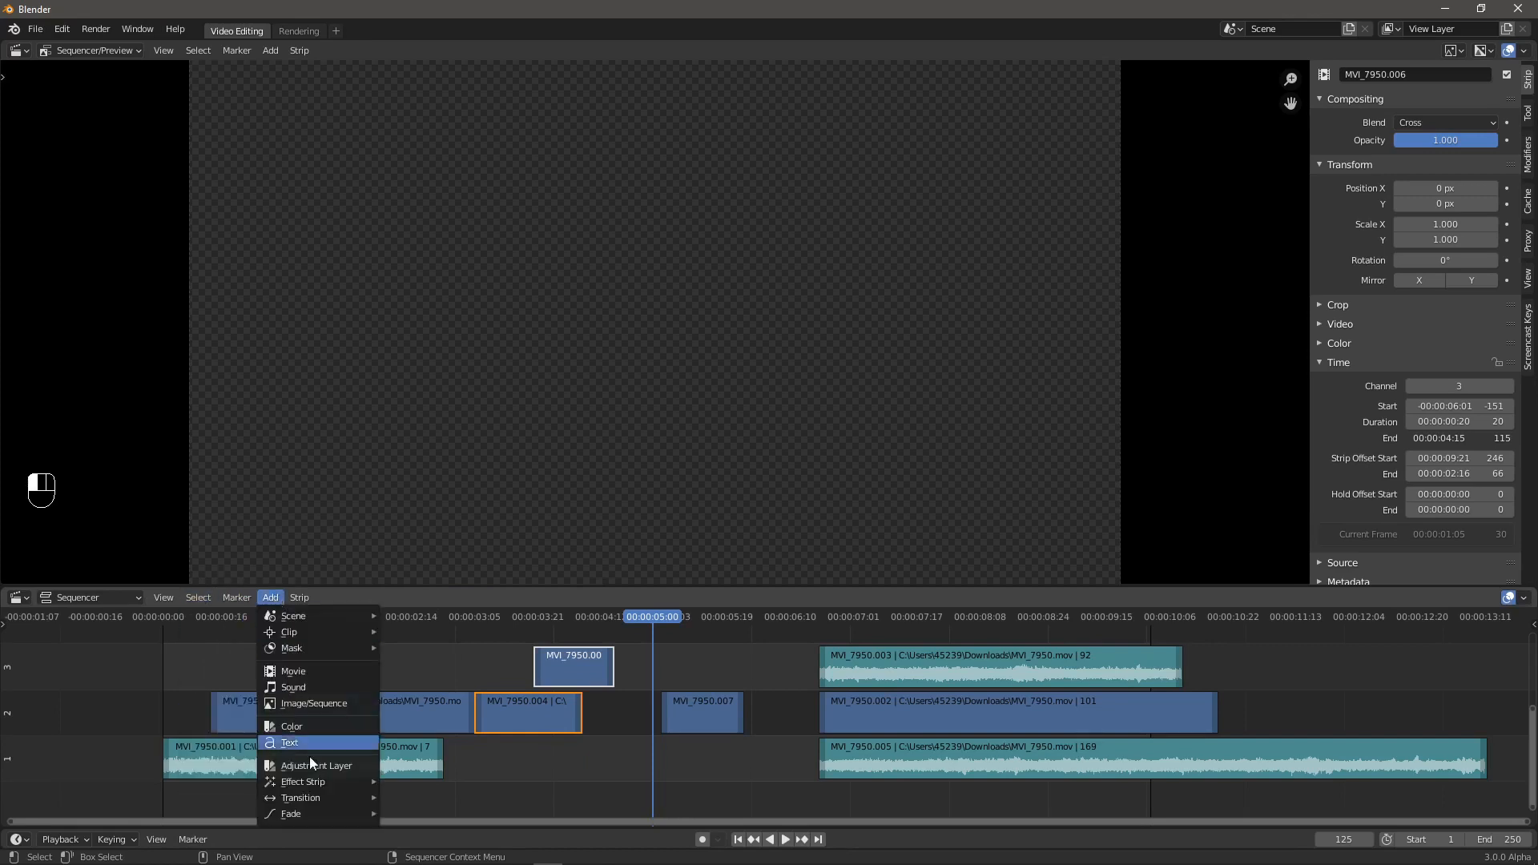
pyautogui.moveTo(351, 781)
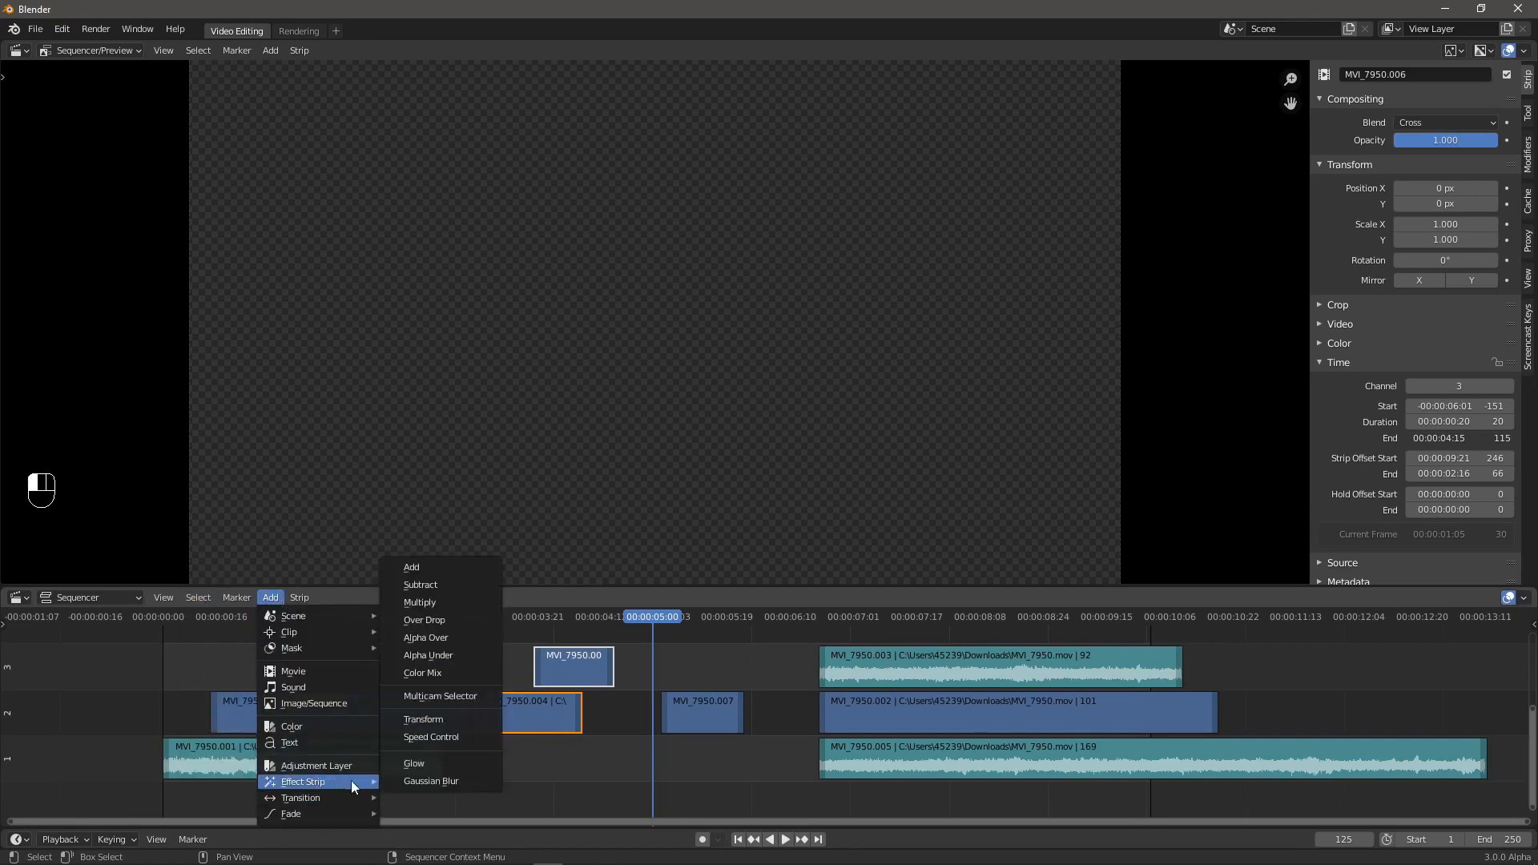
pyautogui.click(436, 621)
# - Preview the Over Drop effect at frame 100 and deselect all strips
pyautogui.moveTo(643, 623); pyautogui.dragTo(554, 623)
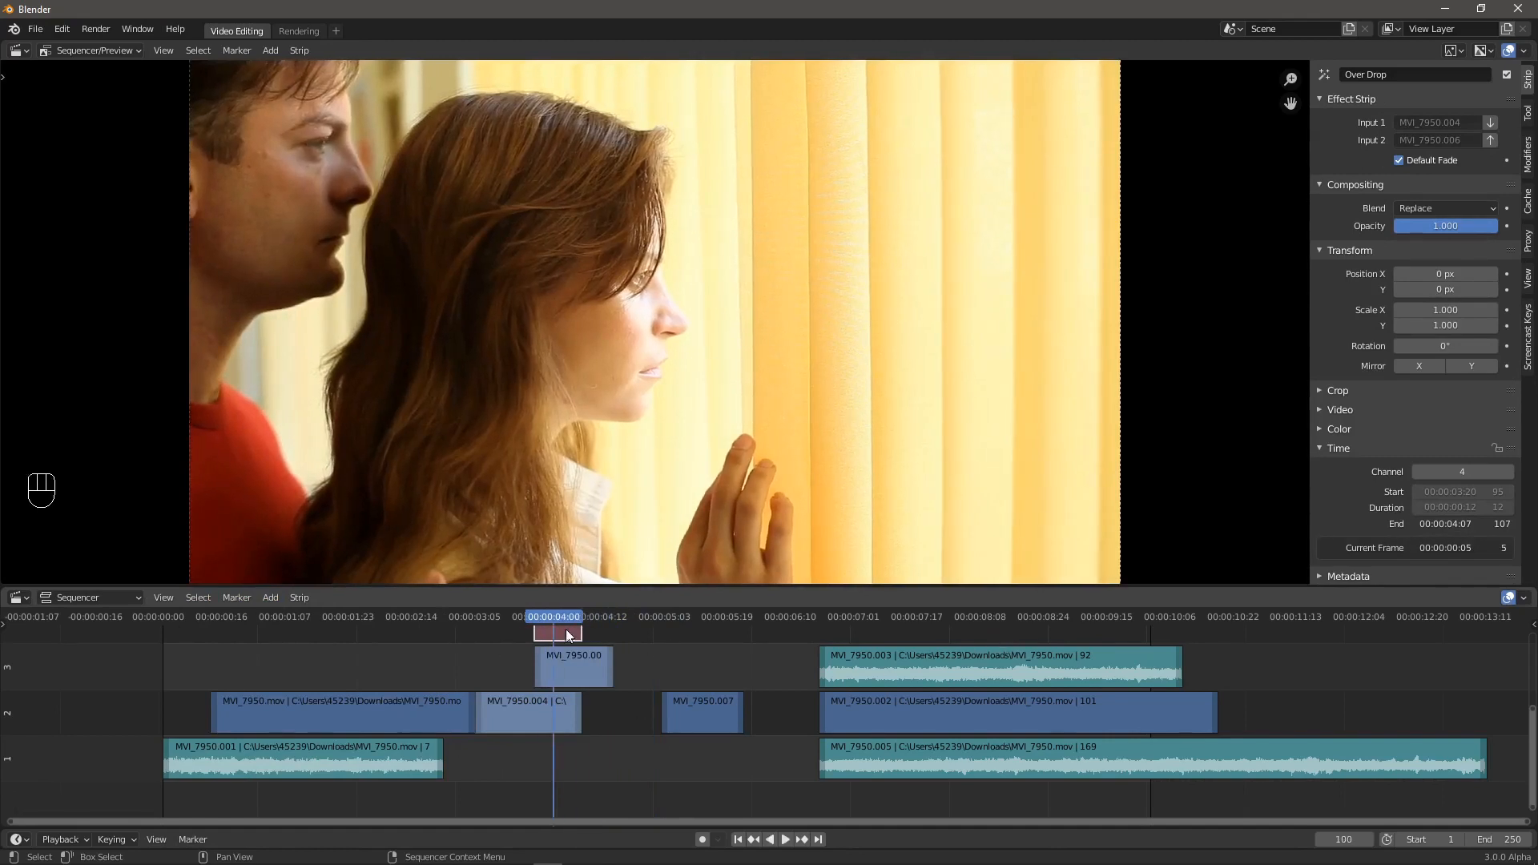
pyautogui.moveTo(1533, 709); pyautogui.dragTo(1532, 644)
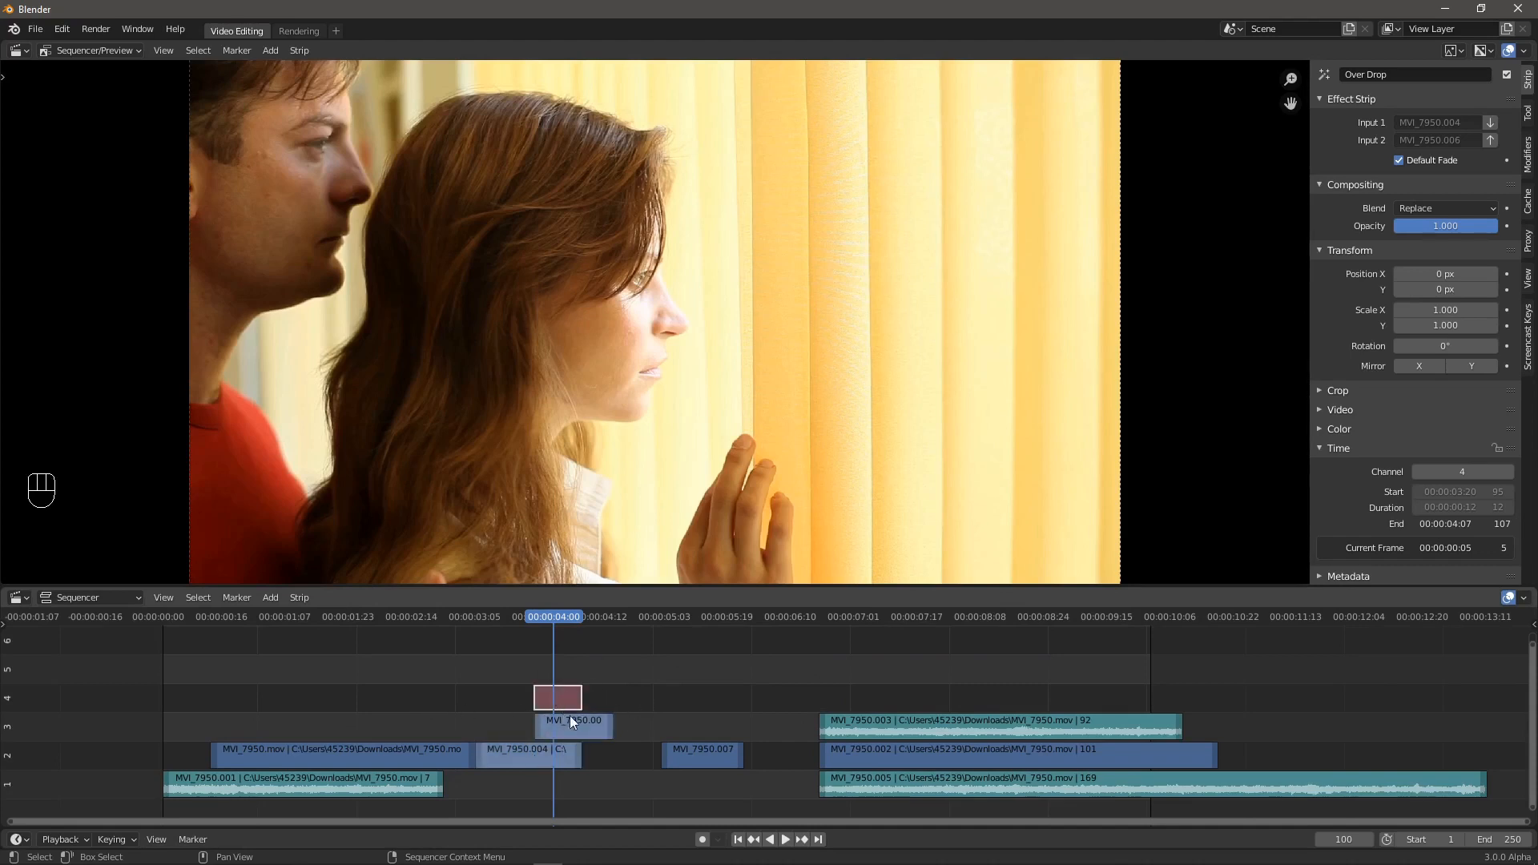
pyautogui.click(487, 695)
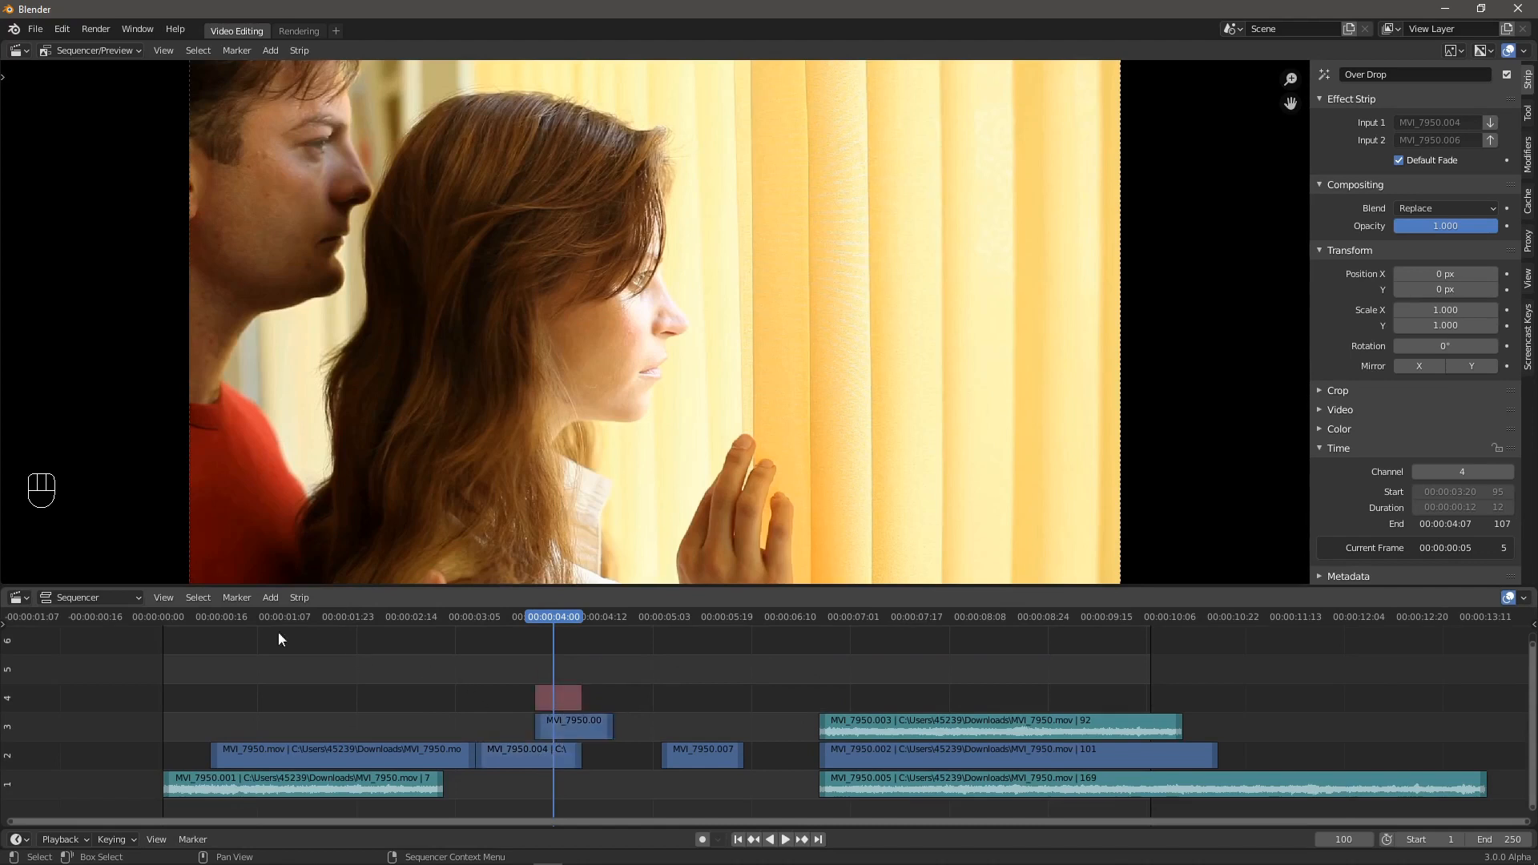
pyautogui.click(238, 597)
pyautogui.click(270, 598)
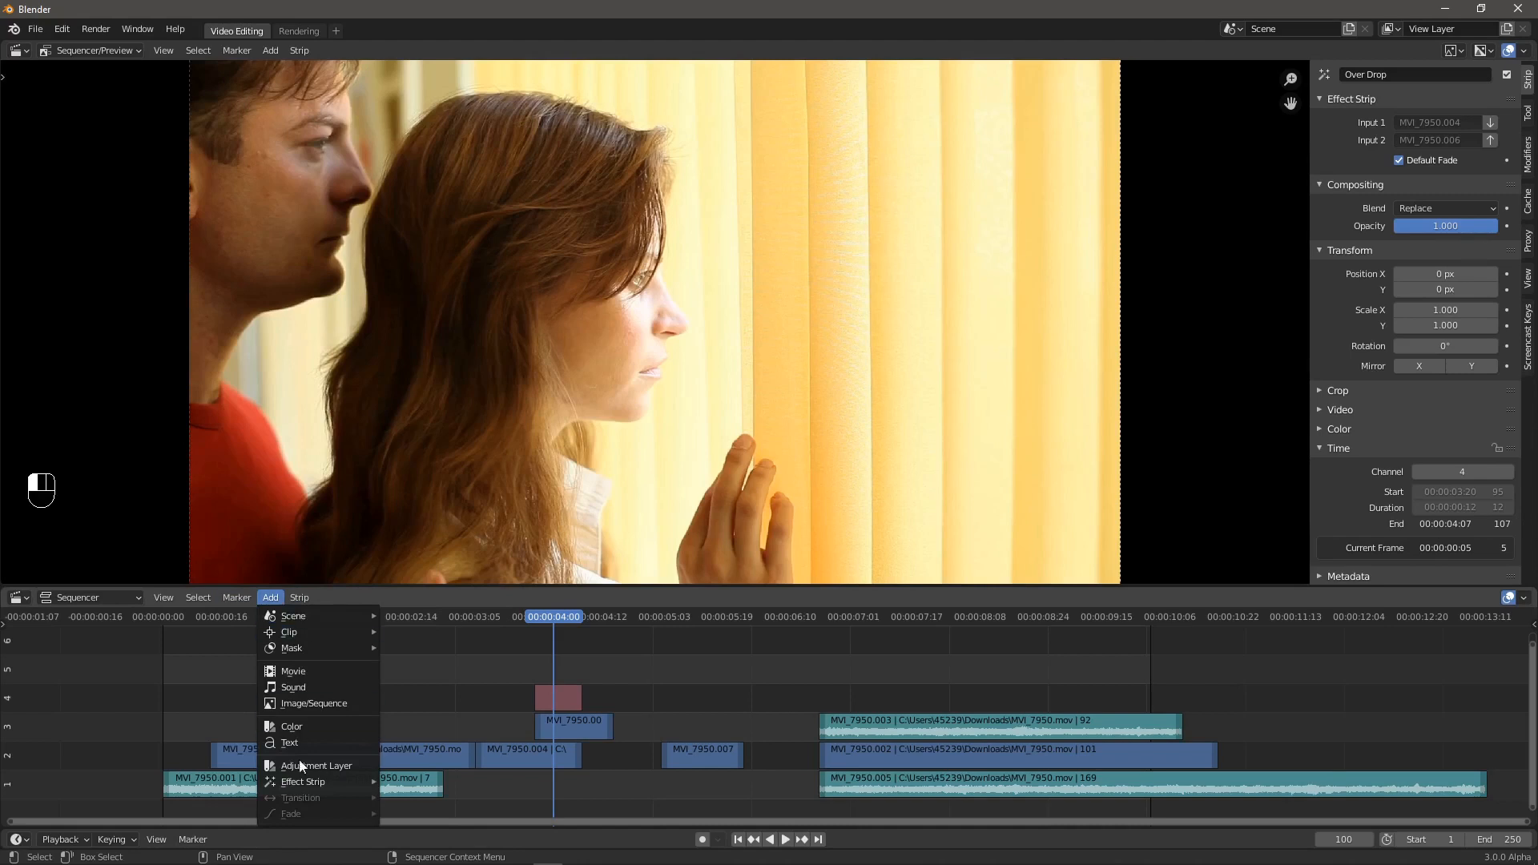
# - Move the last movie piece to channel 4 so it overlaps the end of MVI_7950.007, and add a Cross transition between them
pyautogui.click(882, 752)
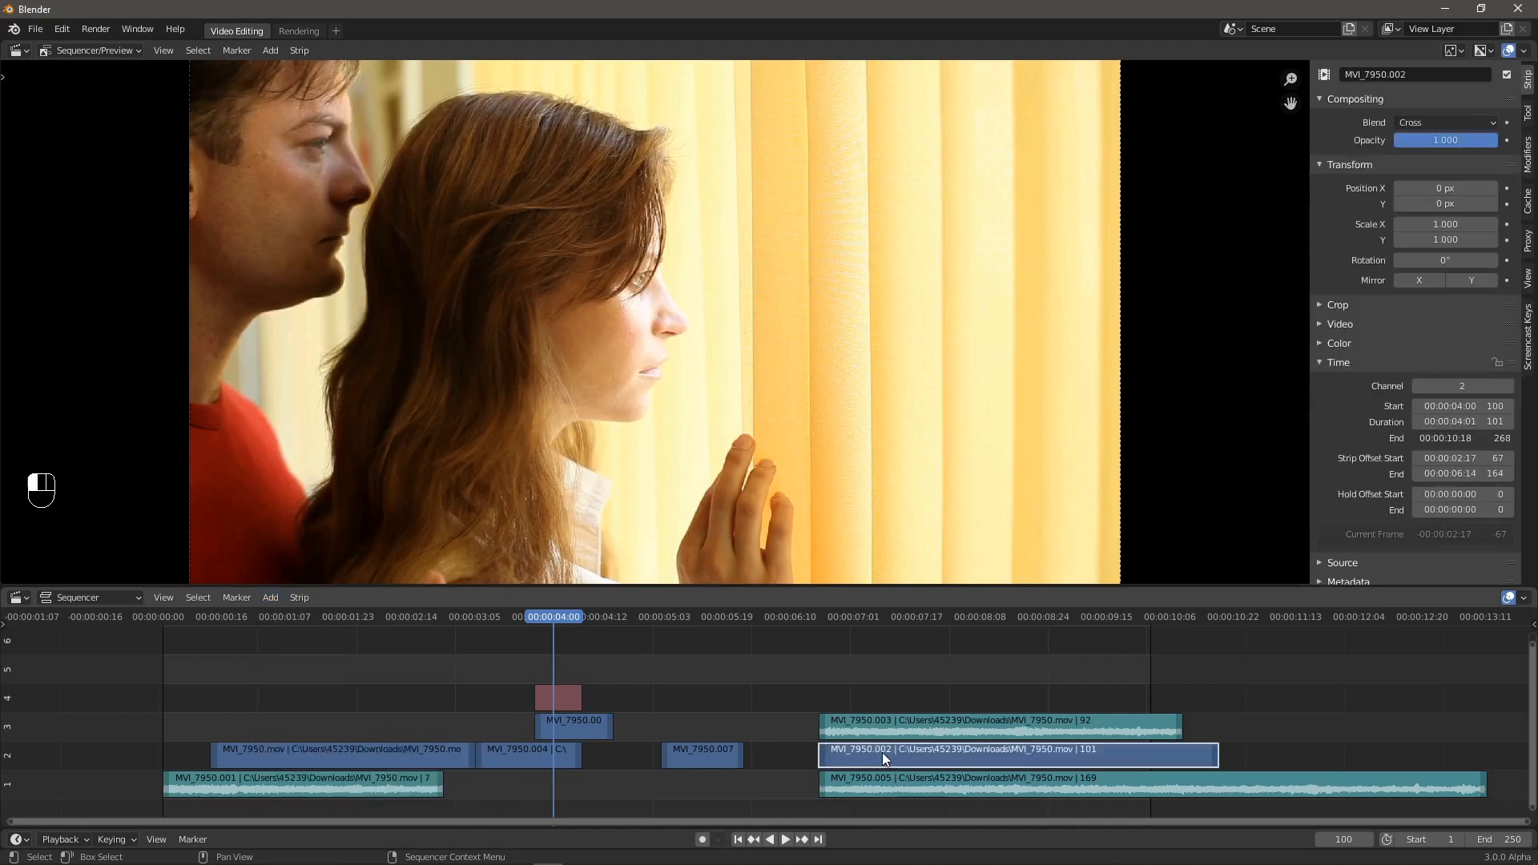
pyautogui.moveTo(882, 753); pyautogui.dragTo(742, 787)
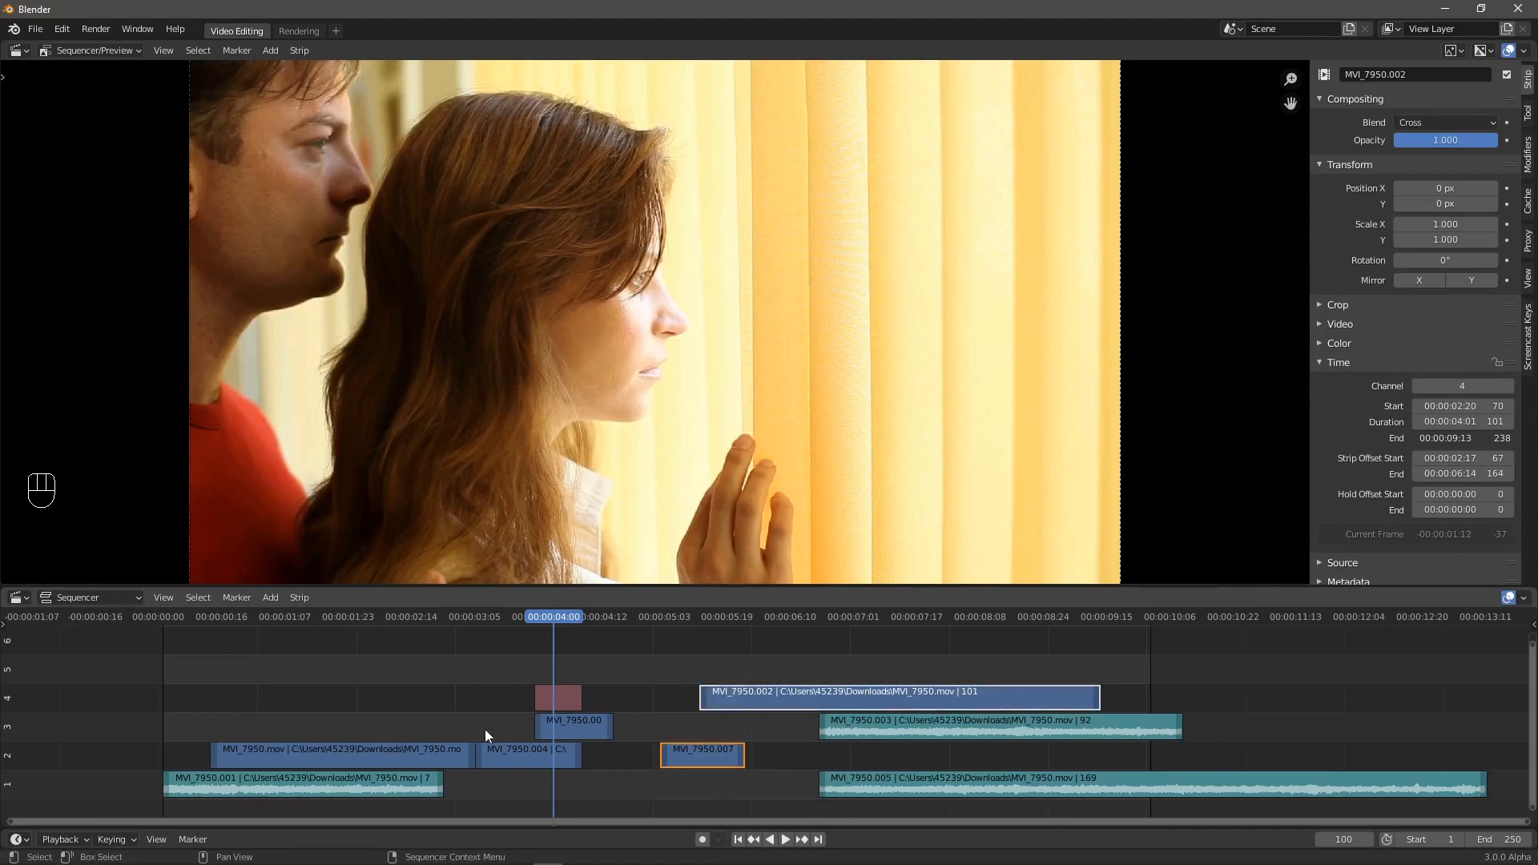
pyautogui.rightClick(716, 666)
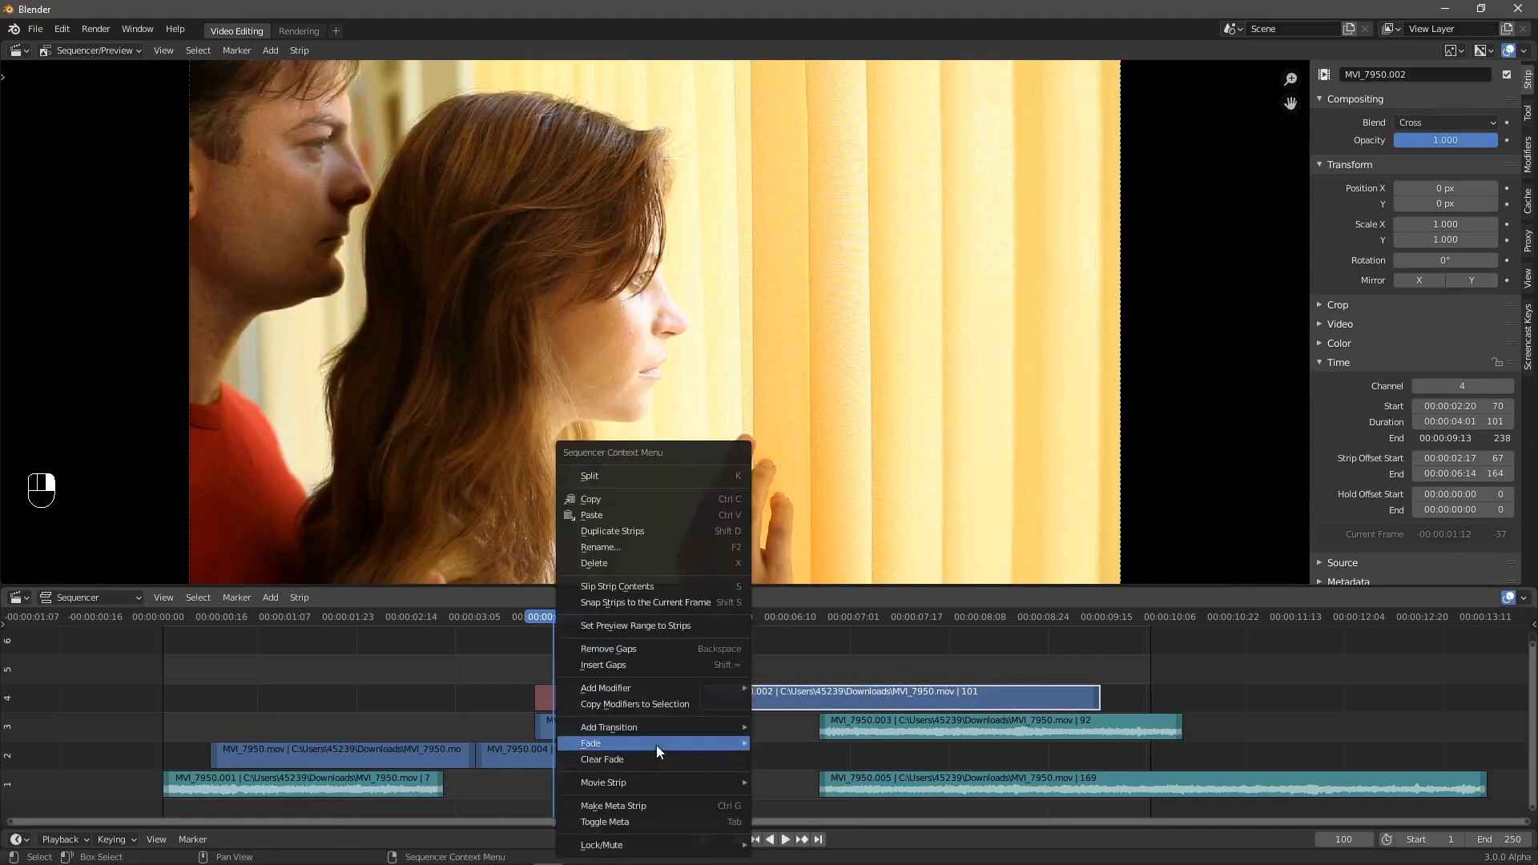
pyautogui.moveTo(718, 724)
pyautogui.click(796, 752)
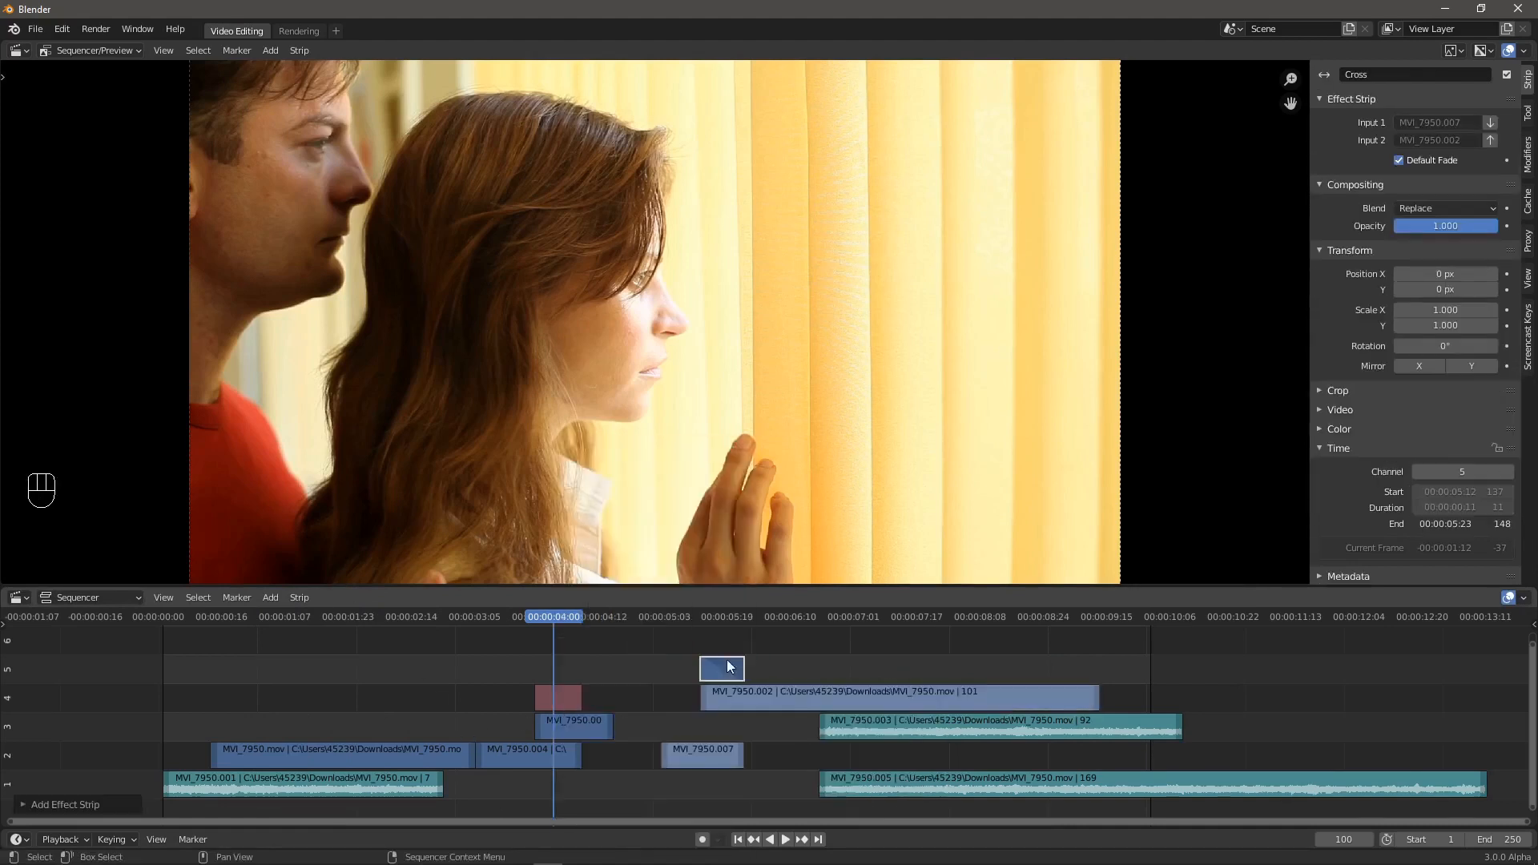
# - Scrub through the Cross transition to frame 150 and swap the transition's two input strips
pyautogui.moveTo(557, 615); pyautogui.dragTo(752, 640)
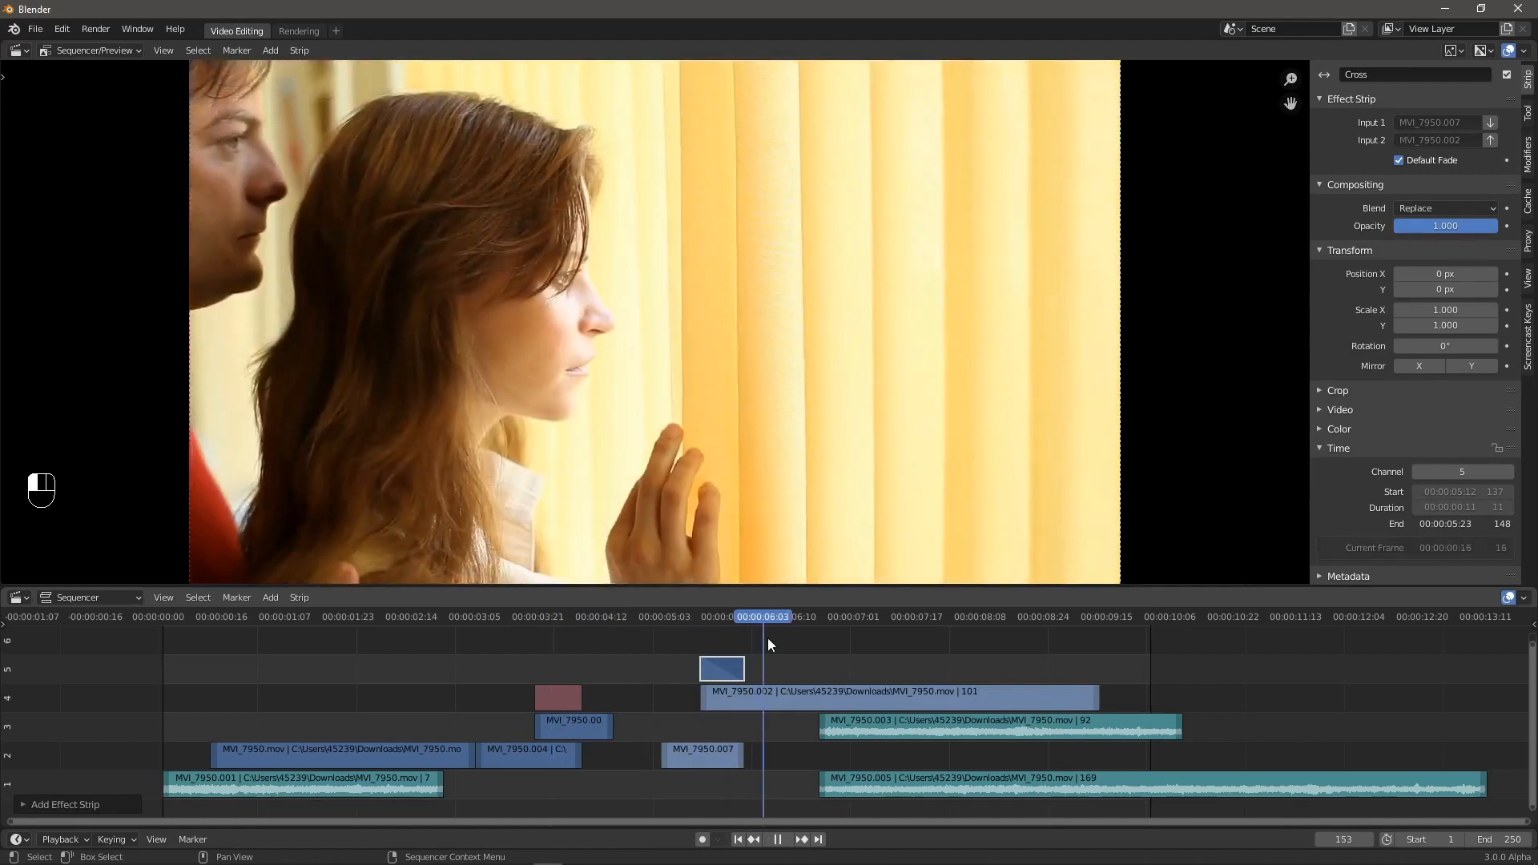
pyautogui.hotkey('alt', 's')
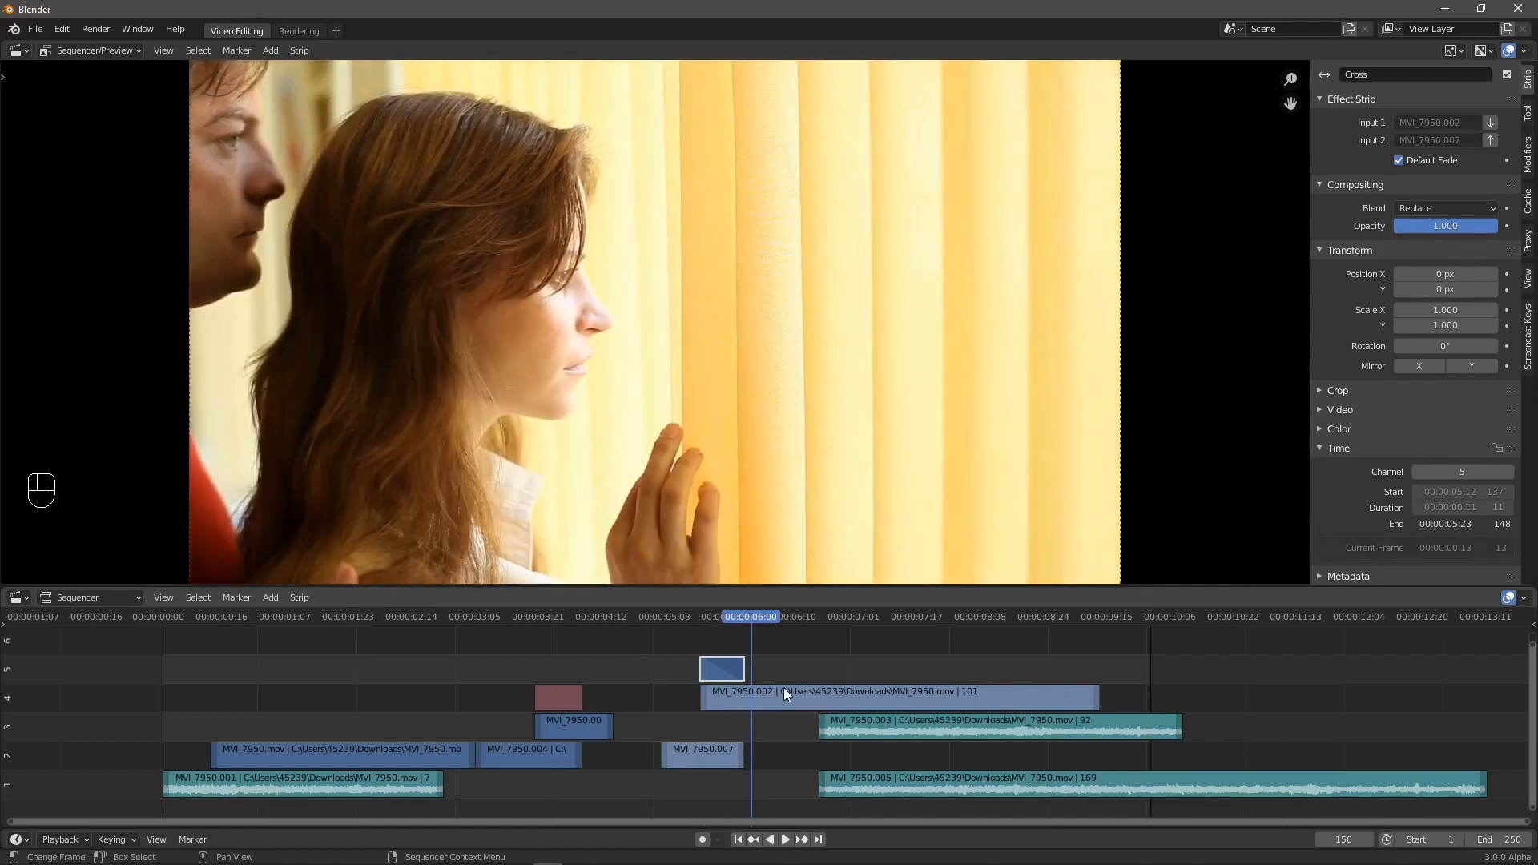
# - Move sound strip MVI_7950.001 to channel 5 at frame 148, overlapping MVI_7950.003, and crossfade the two sounds
pyautogui.click(970, 720)
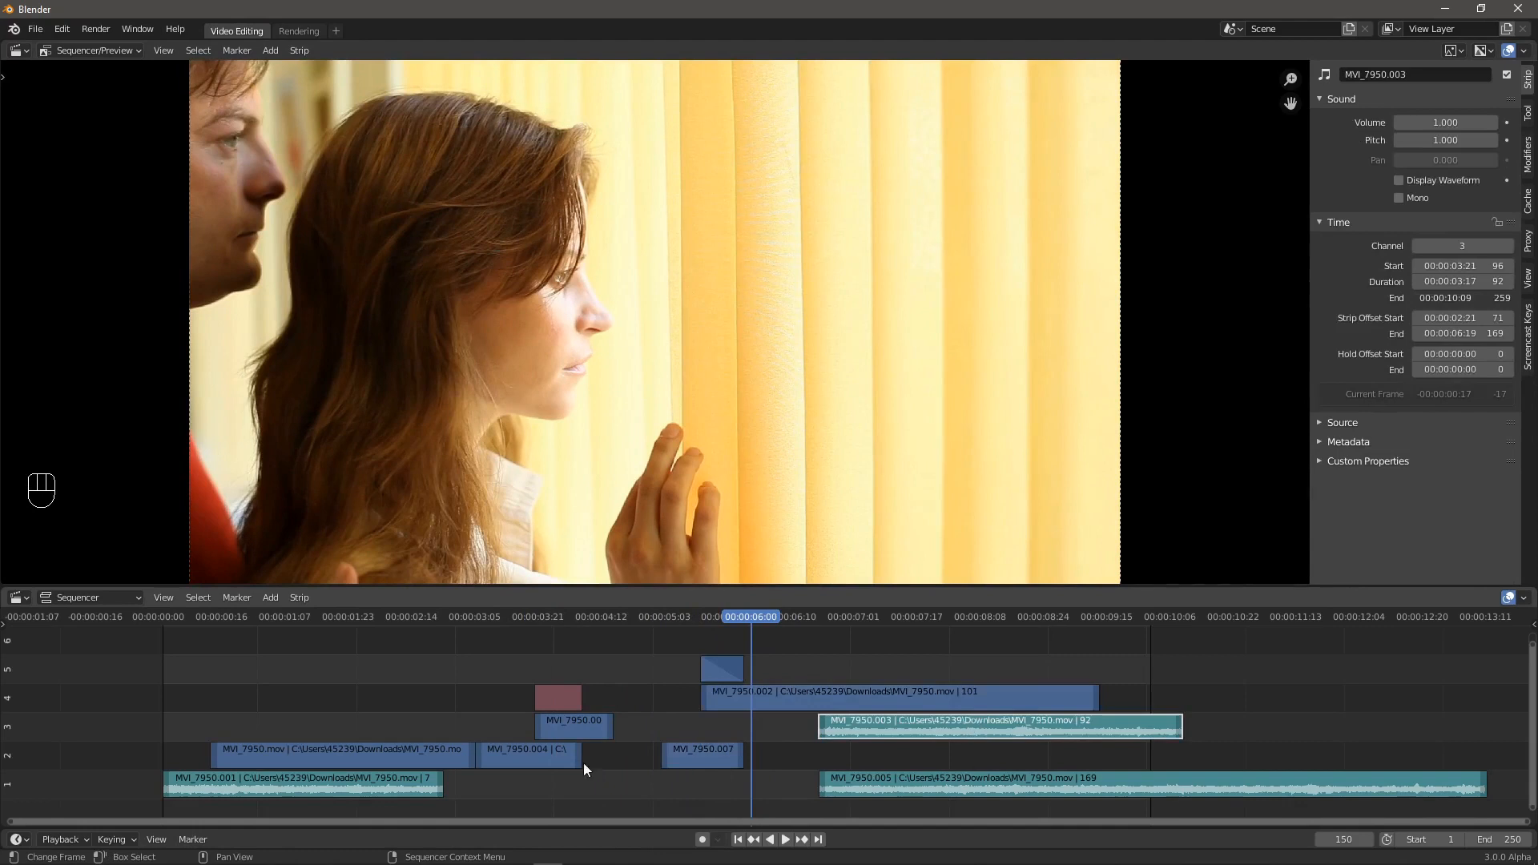
pyautogui.moveTo(402, 785); pyautogui.dragTo(849, 691)
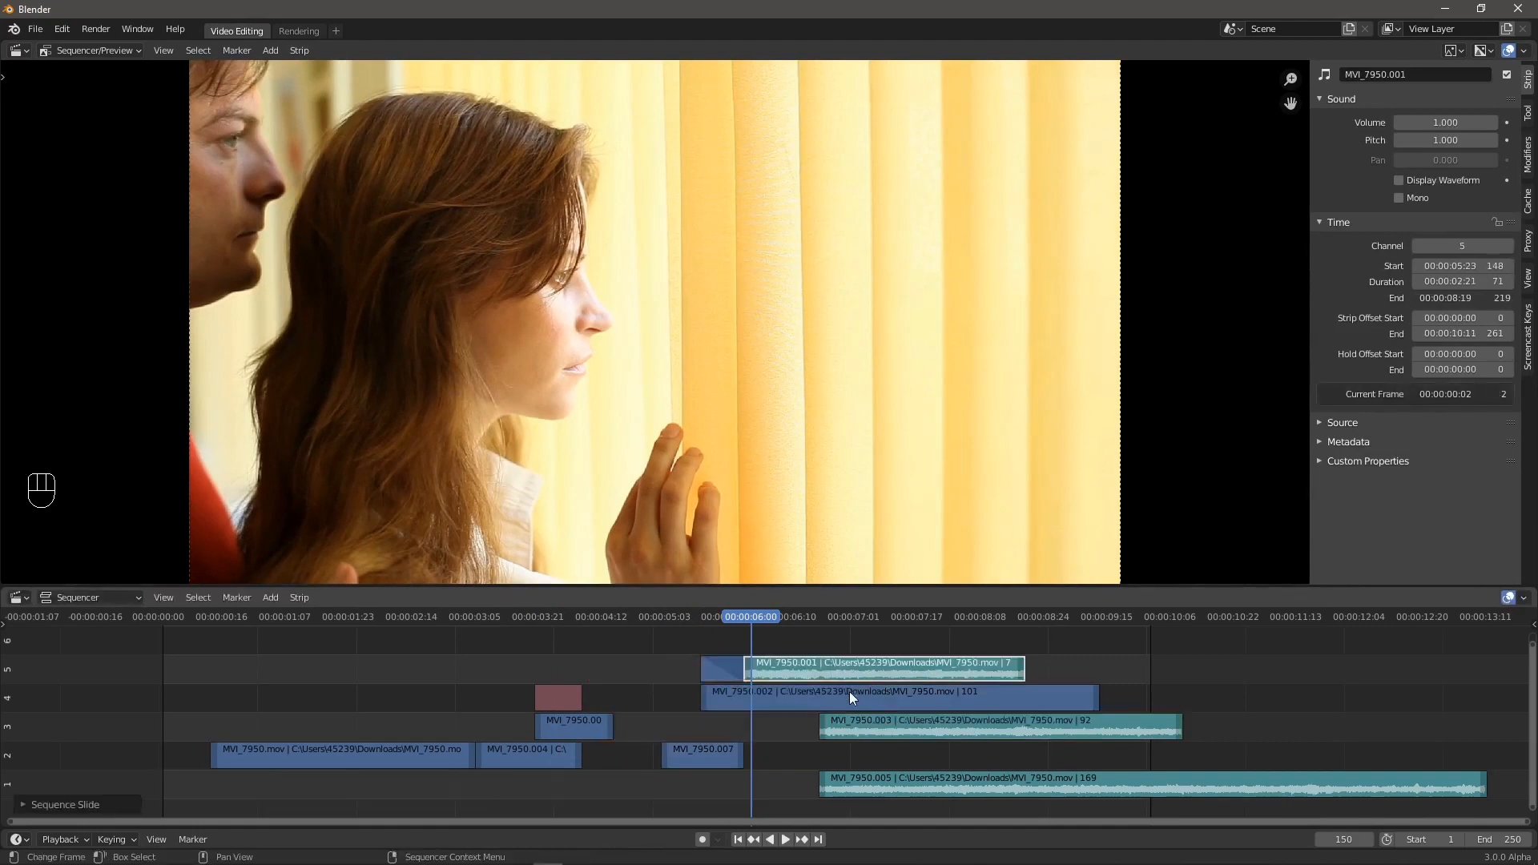
pyautogui.keyDown('ctrl'); pyautogui.click(946, 728); pyautogui.keyUp('ctrl')
pyautogui.keyDown('shift'); pyautogui.click(912, 667); pyautogui.keyUp('shift')
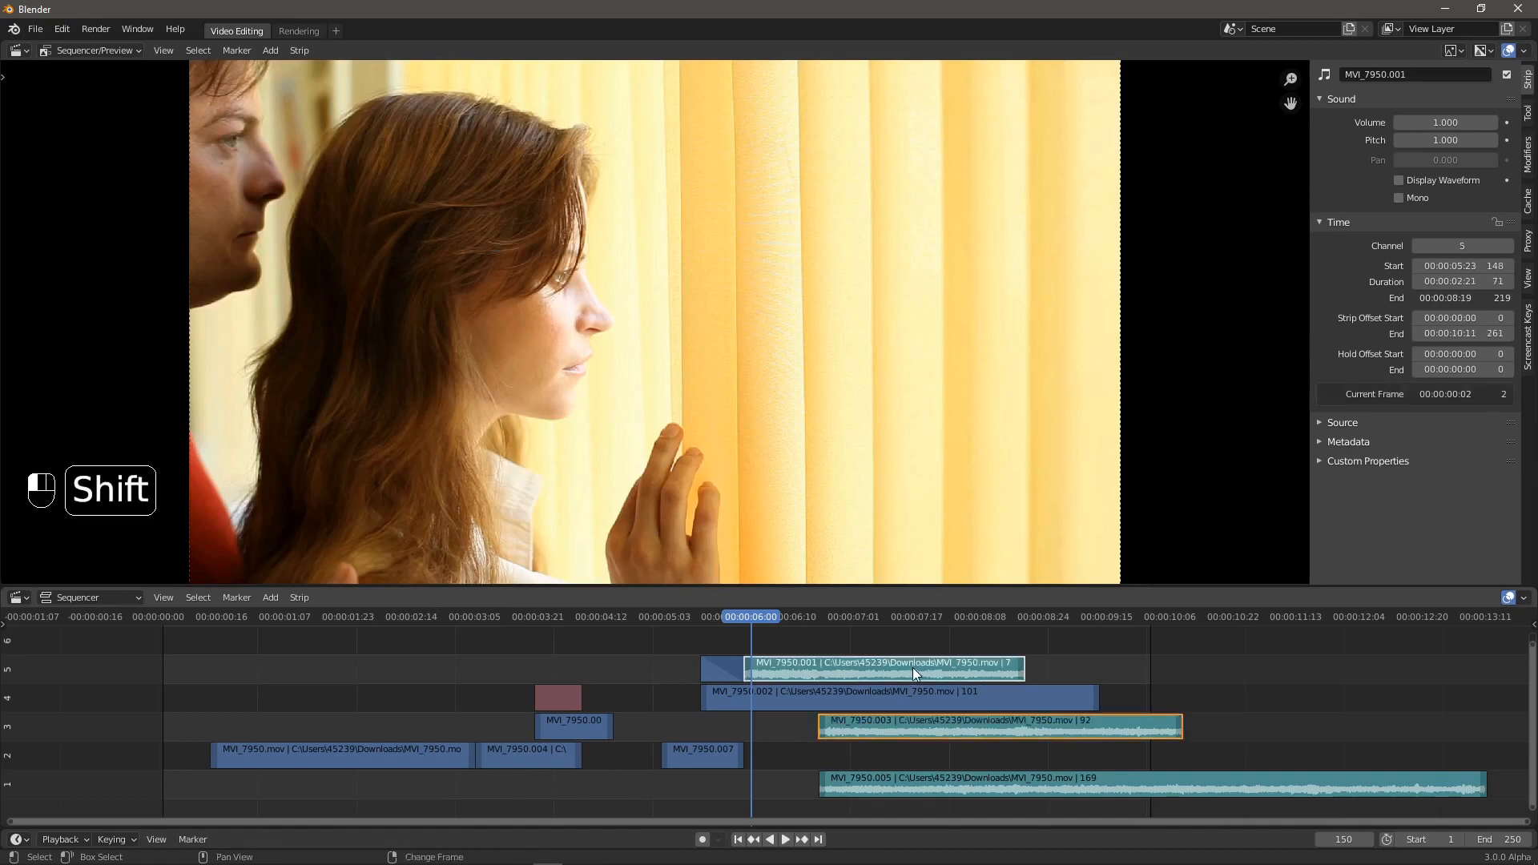
pyautogui.press('shift')
pyautogui.rightClick(935, 667)
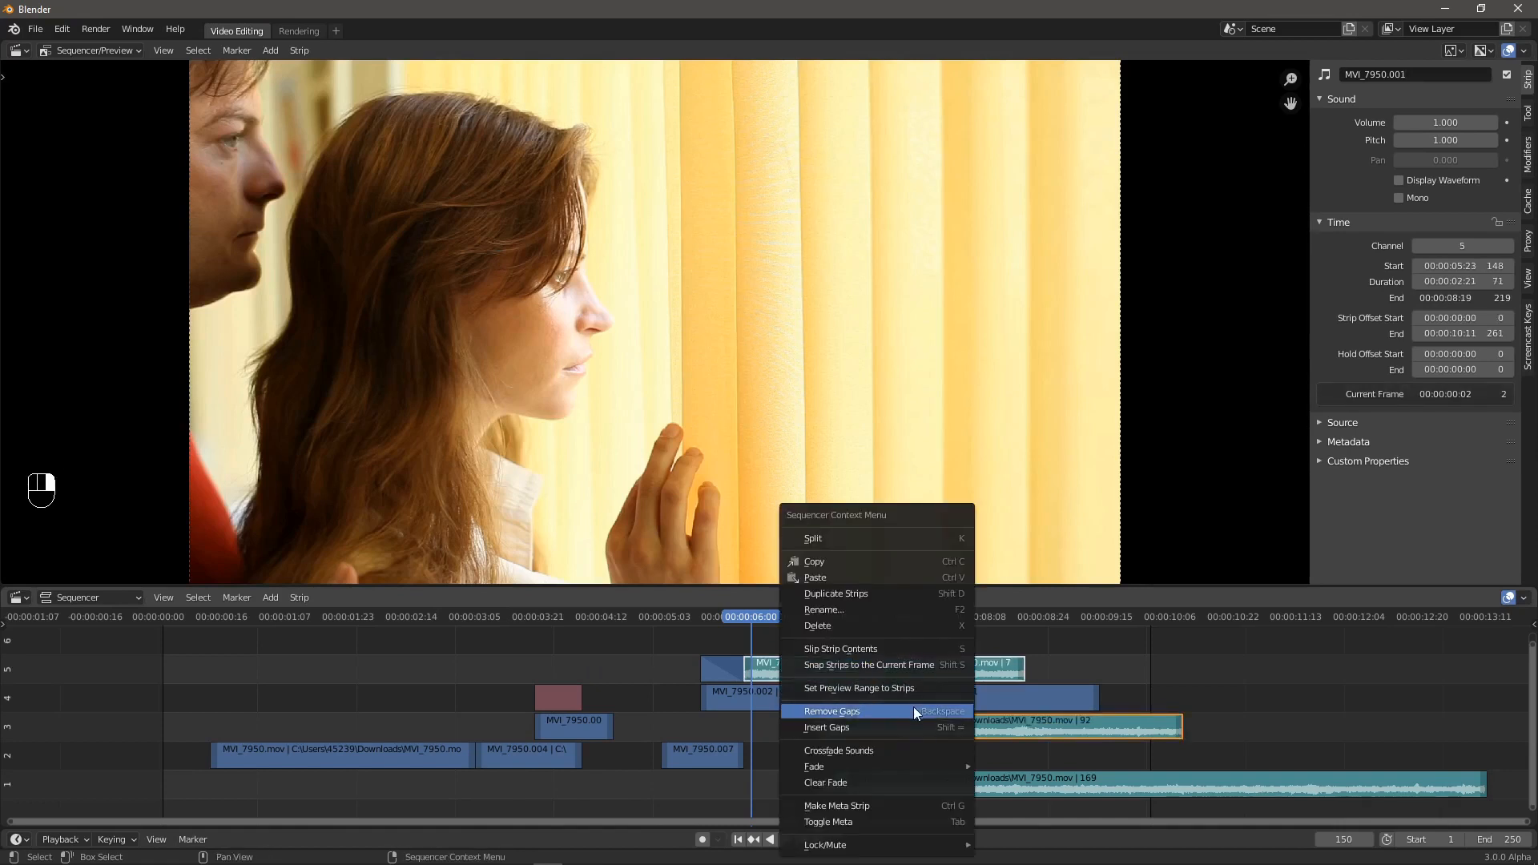
pyautogui.click(887, 750)
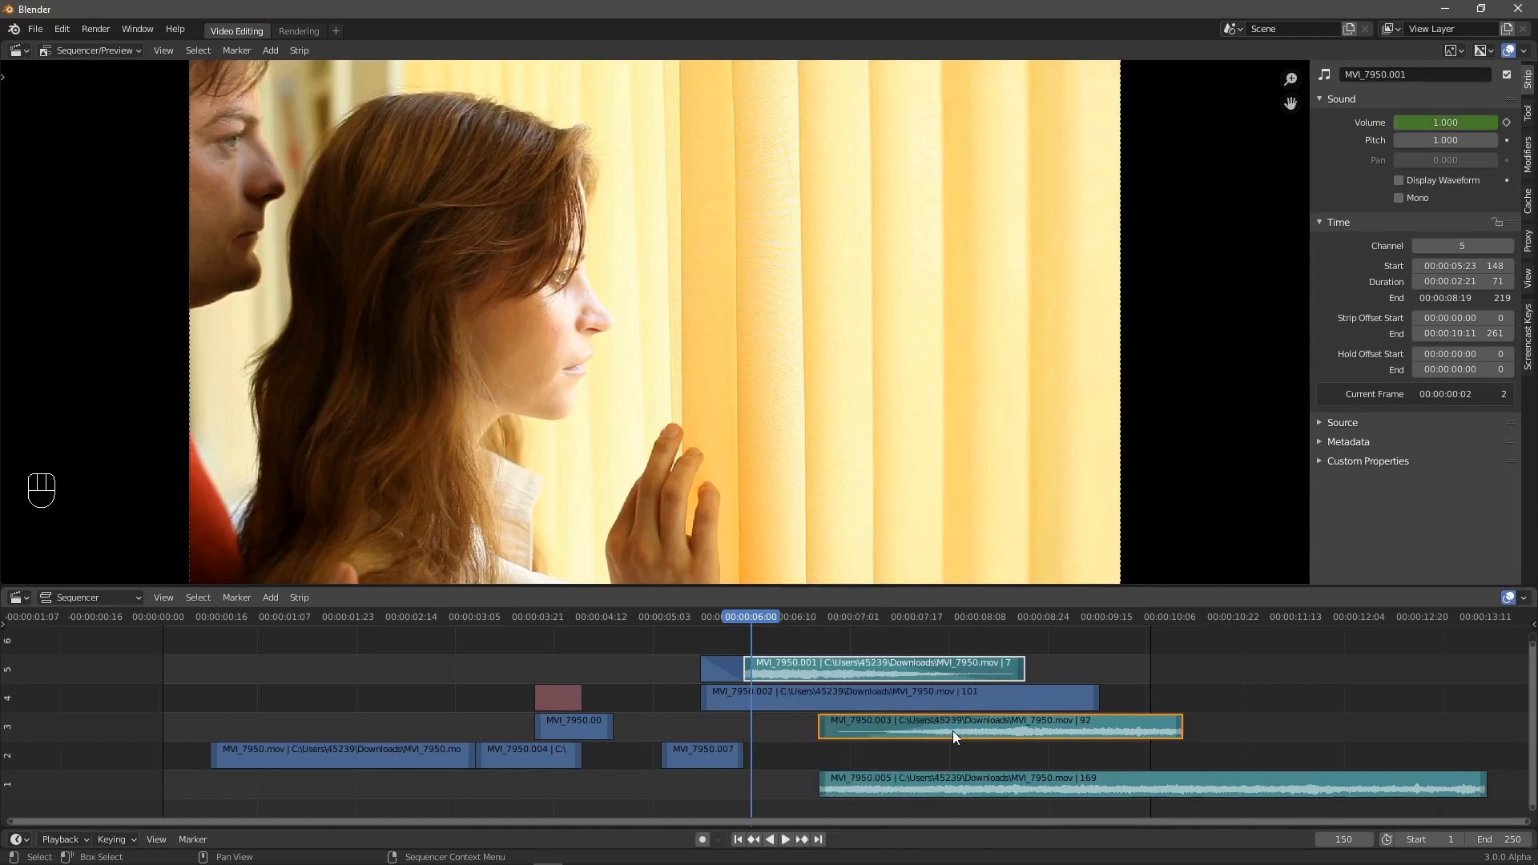
# - Hide the name, source and duration overlays on the sequencer strips and set the waveform display to Waveforms Off
pyautogui.click(1525, 601)
pyautogui.click(1475, 751)
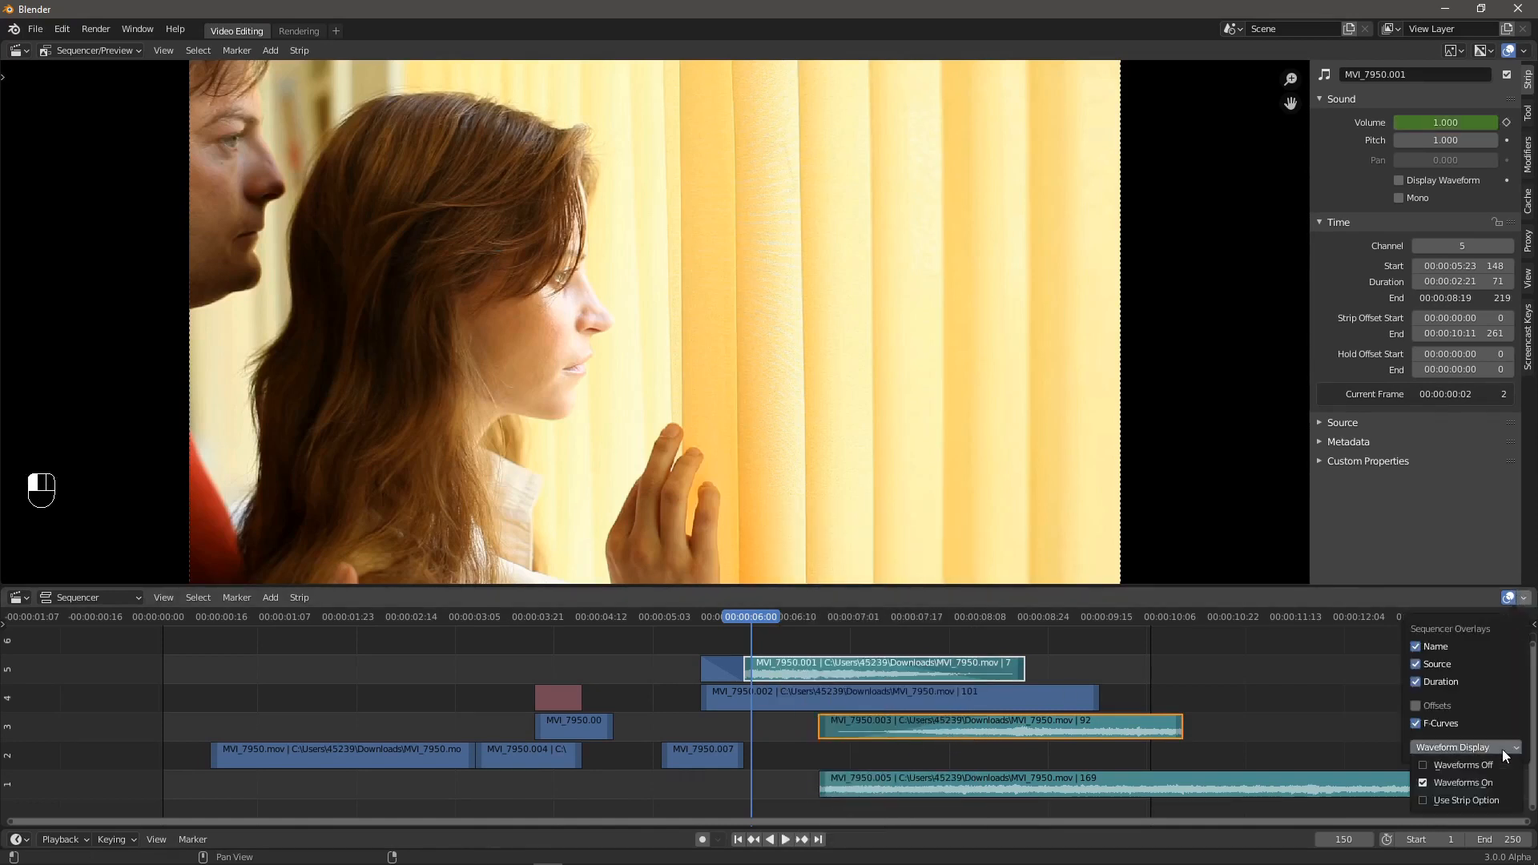
pyautogui.click(1488, 793)
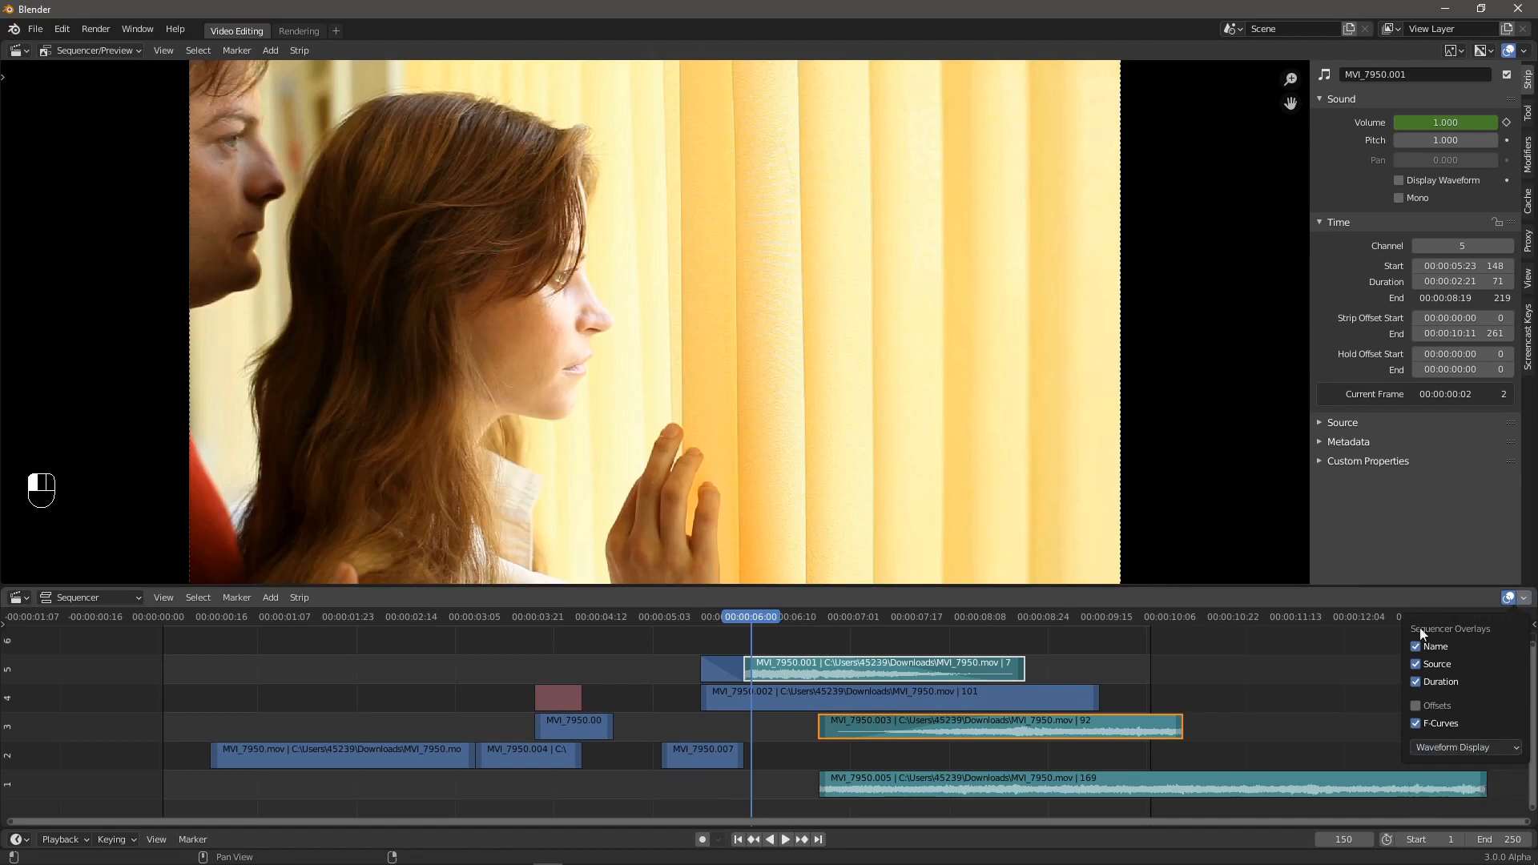
pyautogui.click(1527, 605)
pyautogui.click(1412, 681)
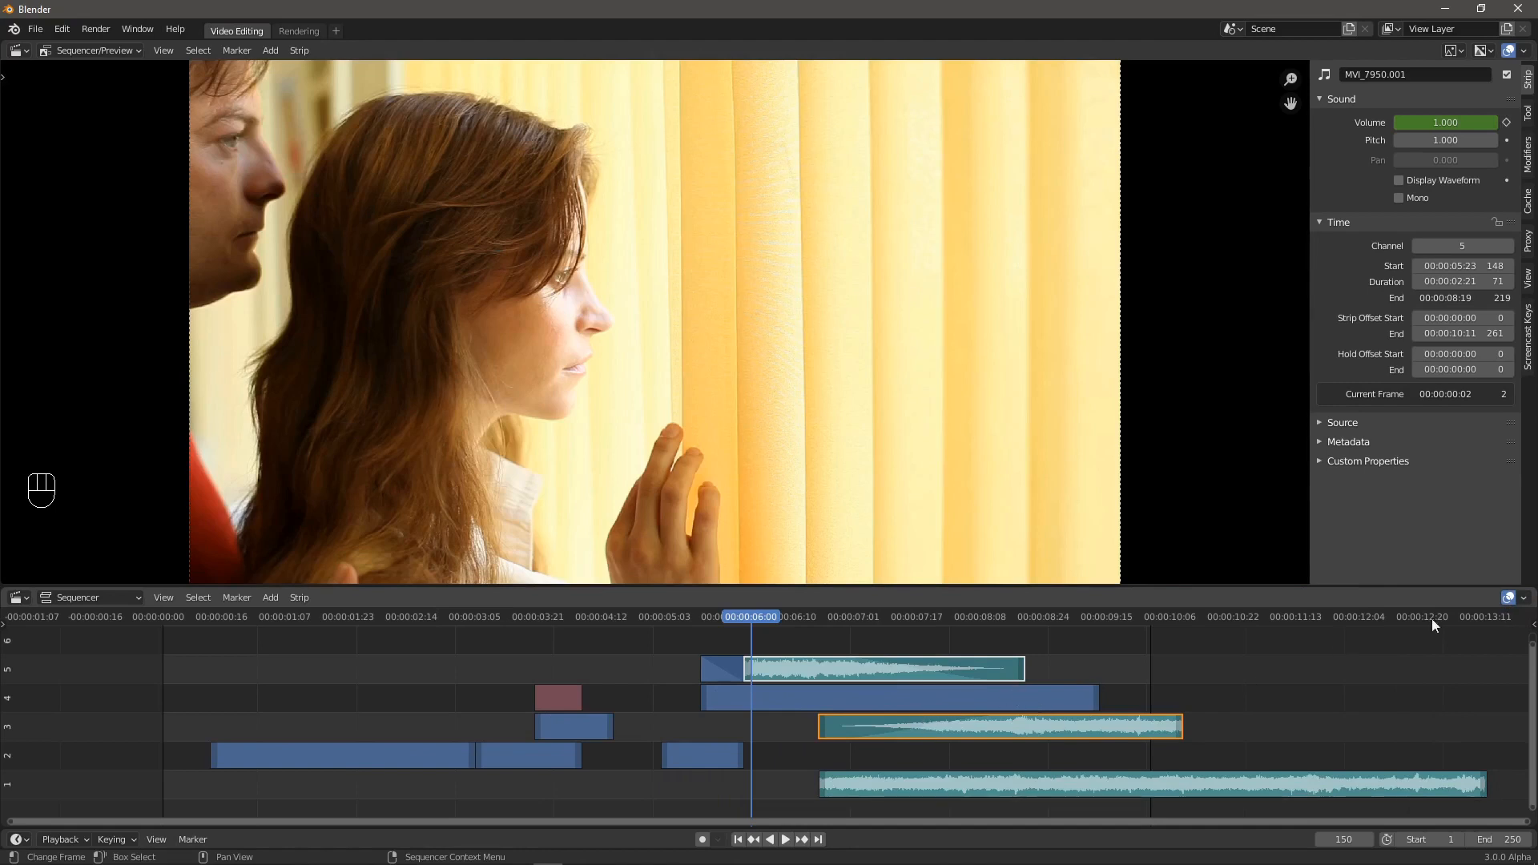
pyautogui.click(1525, 599)
pyautogui.click(1475, 746)
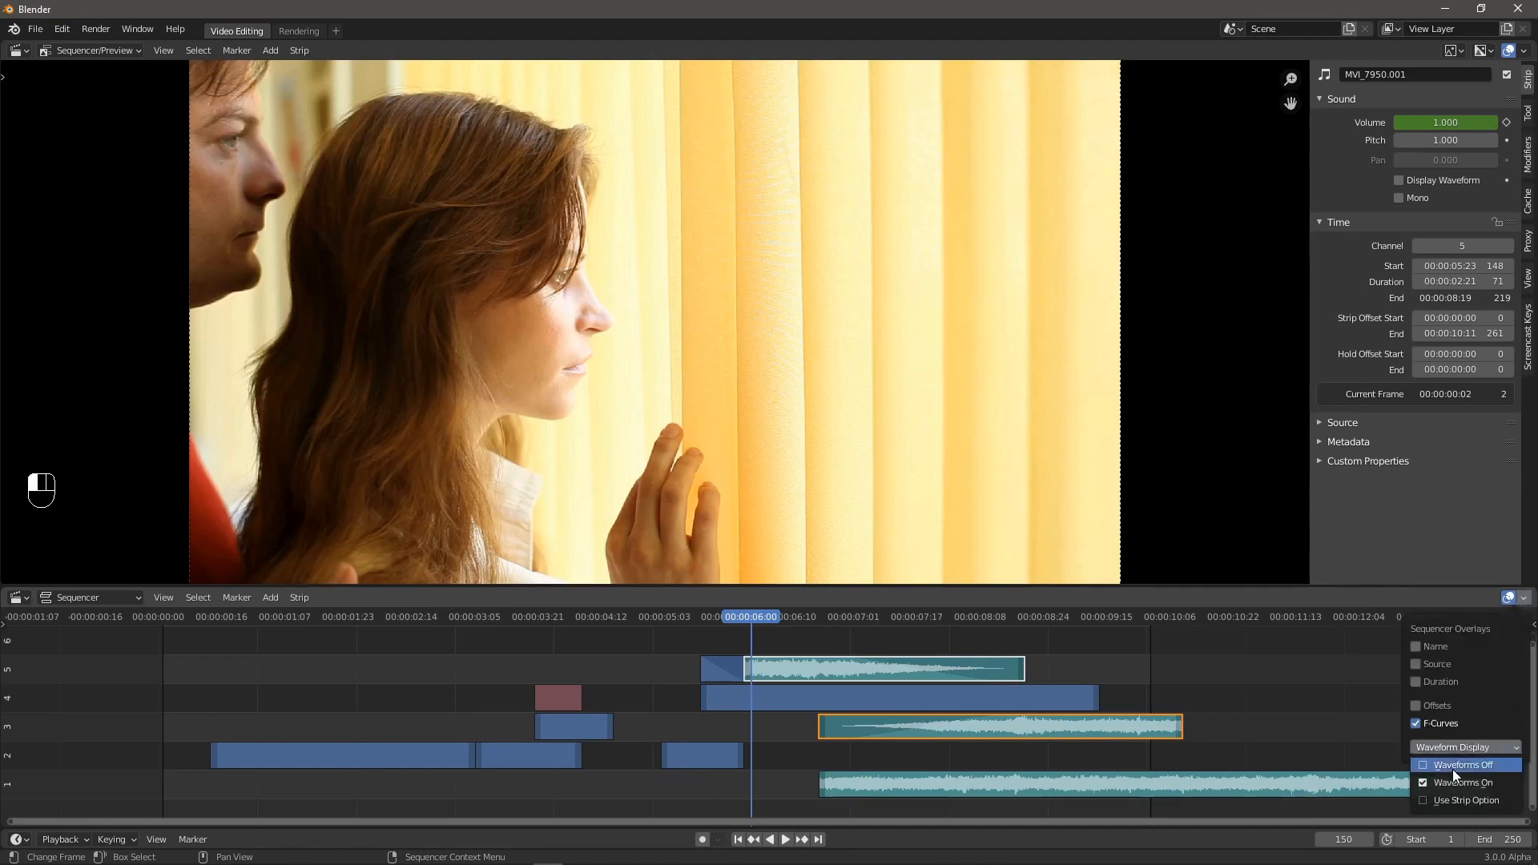
pyautogui.click(1454, 766)
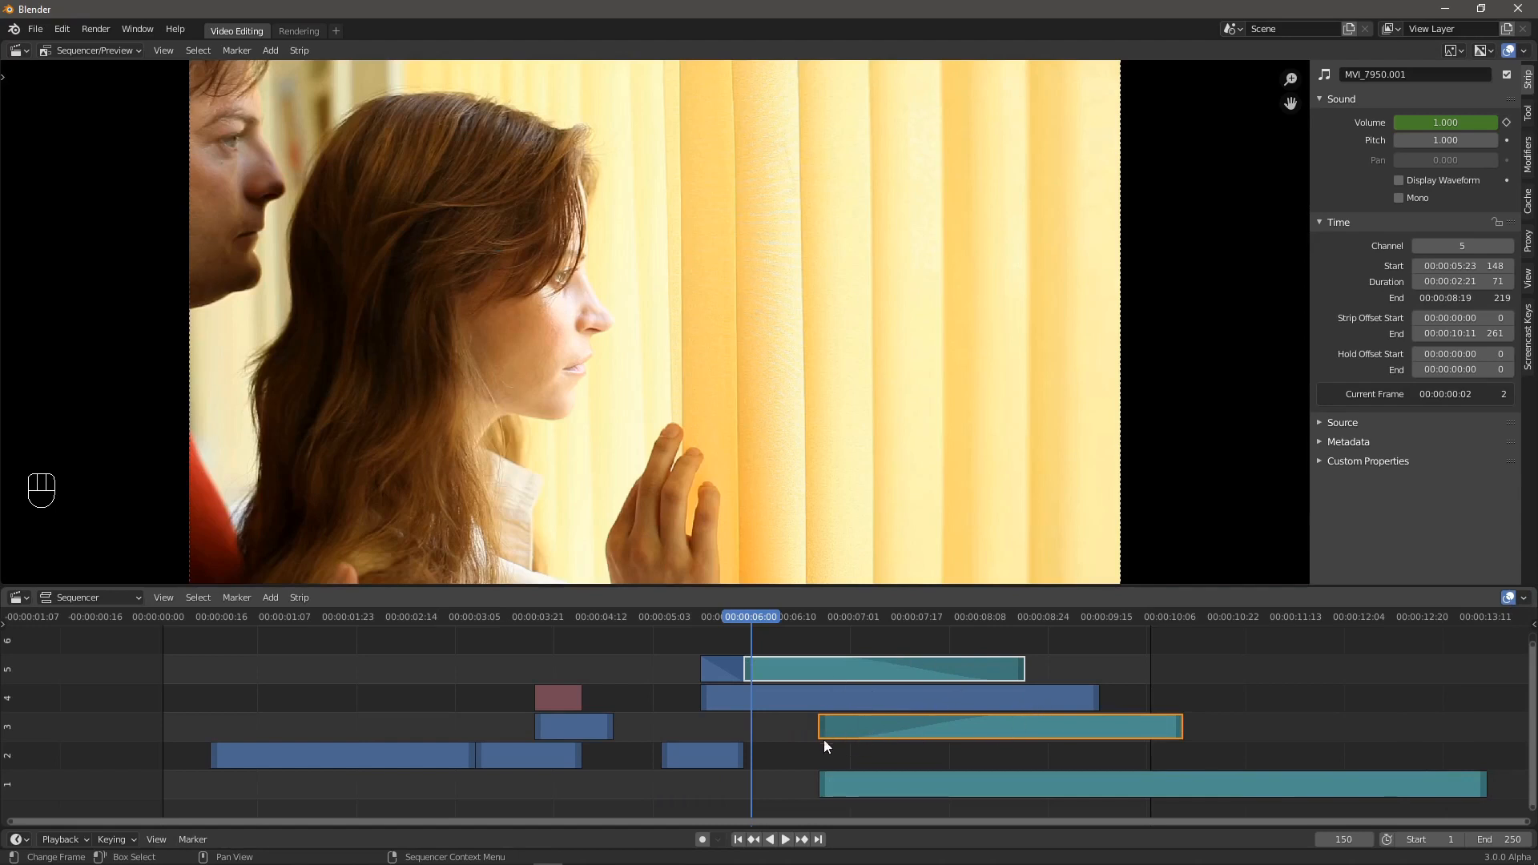
# - Scrub through the sound crossfade to frame 226, split off a new area beside the preview, and make it a Graph Editor
pyautogui.moveTo(756, 618); pyautogui.dragTo(1052, 673)
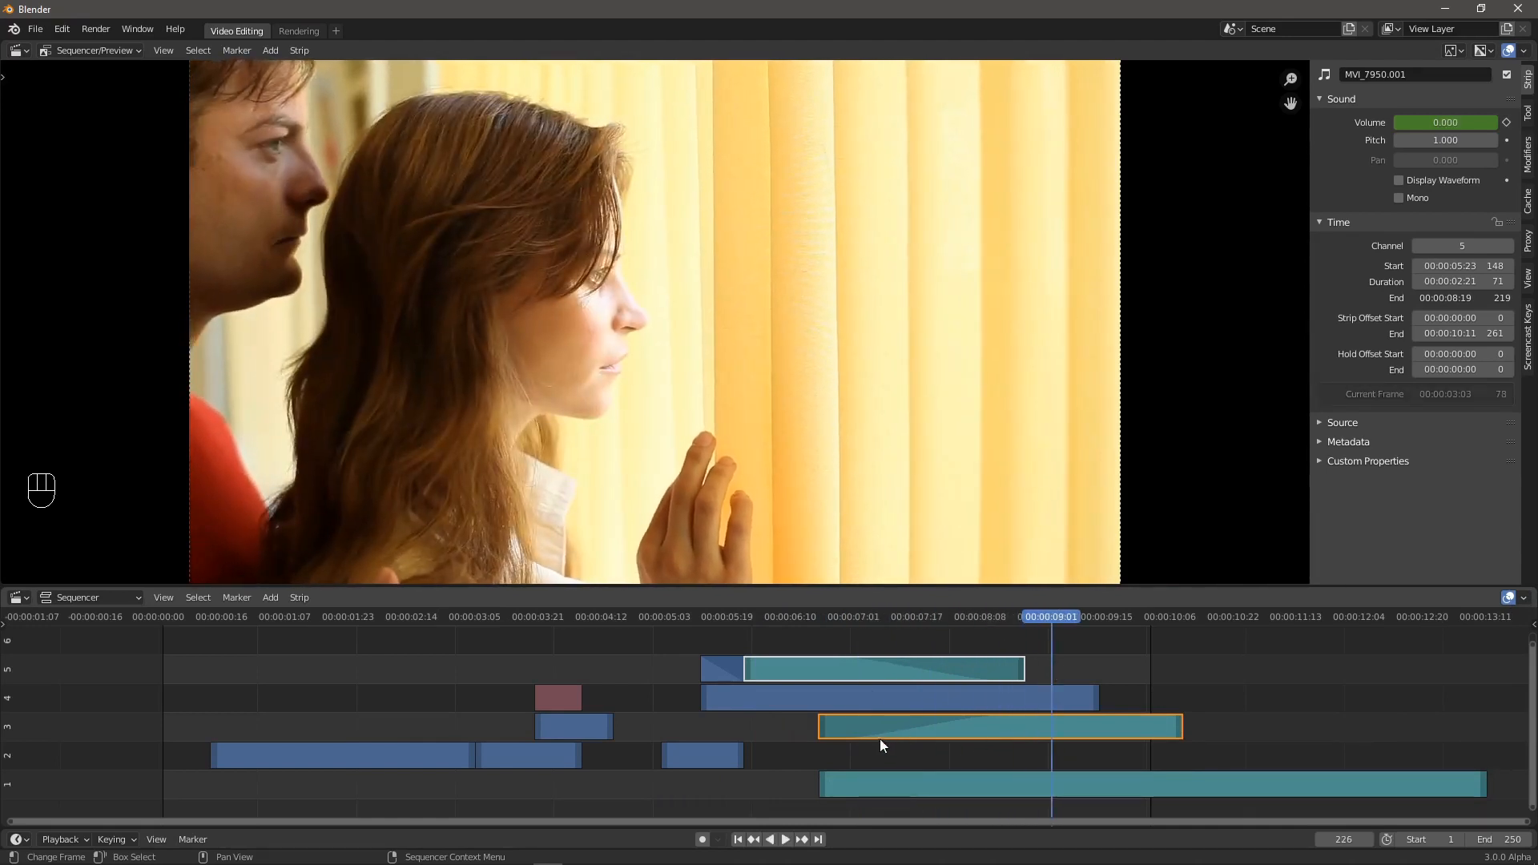
pyautogui.moveTo(2, 45); pyautogui.dragTo(446, 91)
pyautogui.click(18, 50)
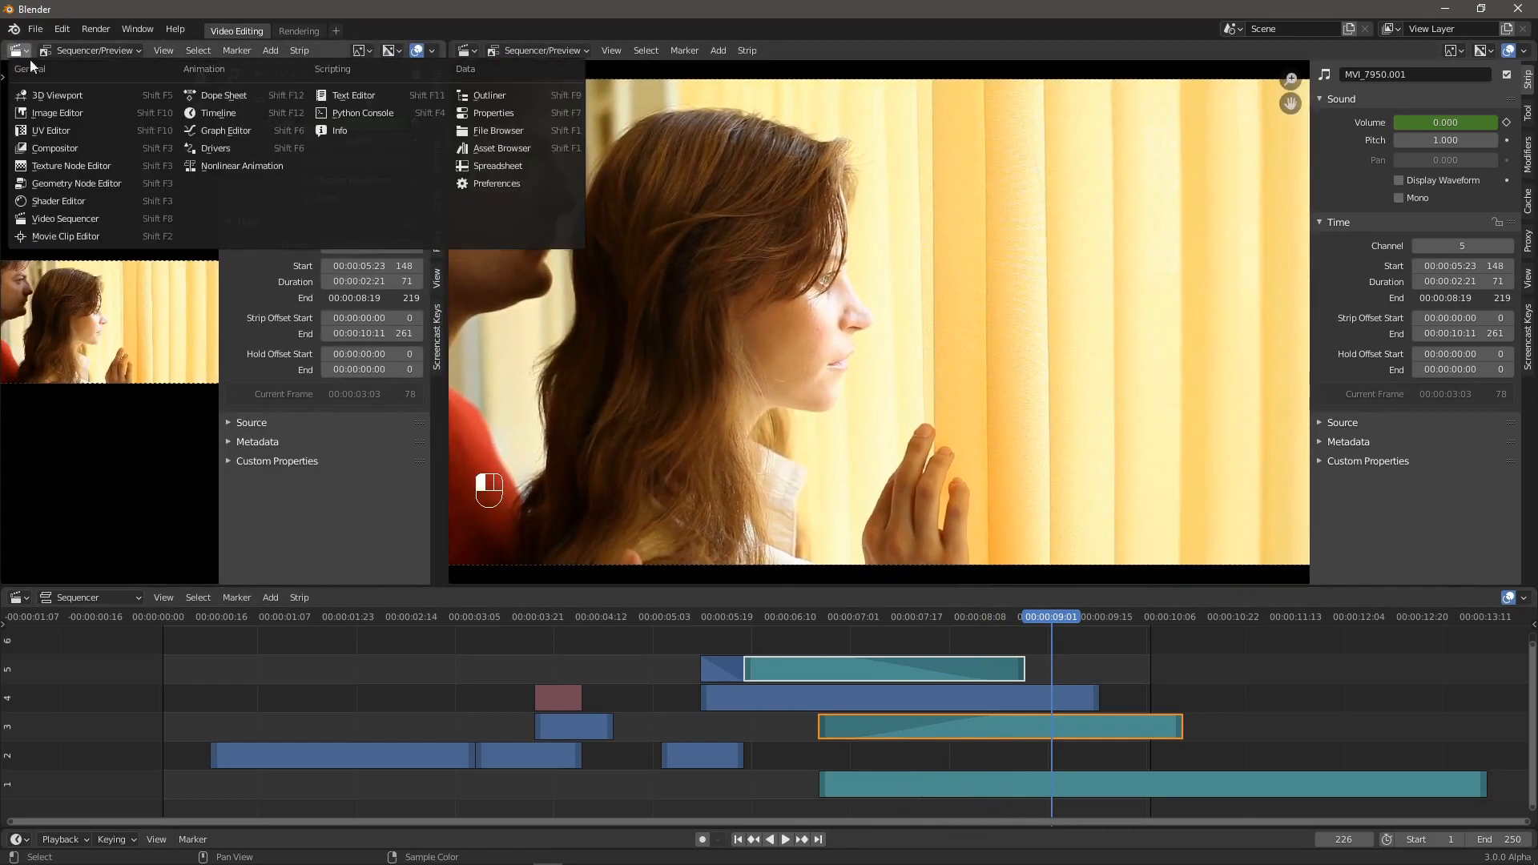
pyautogui.click(248, 135)
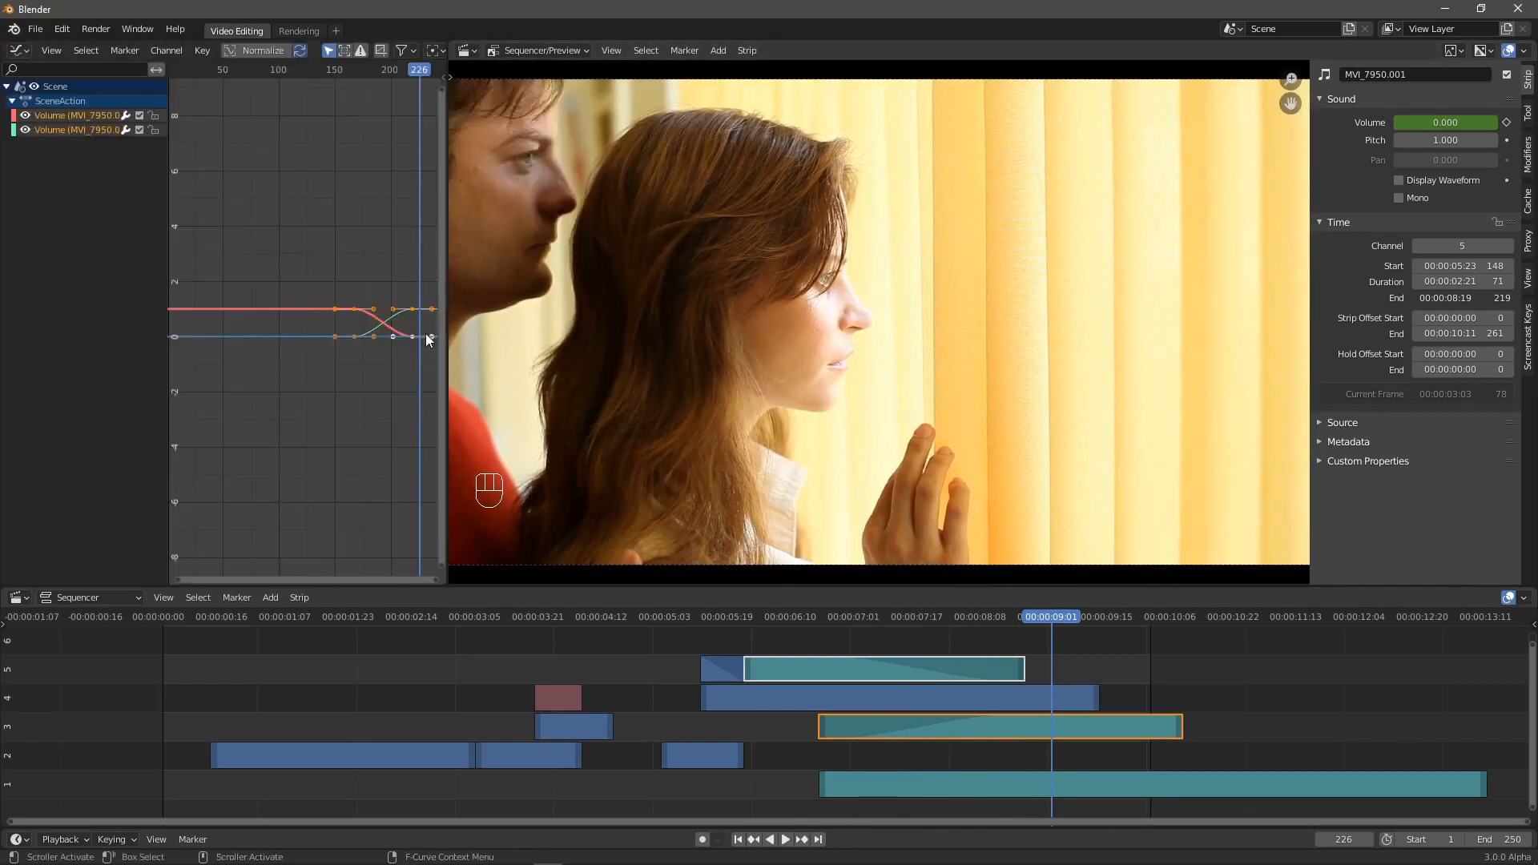
# - Raise the starting volume keyframe of MVI_7950.001's fade by about 0.06 and scrub back to frame 202
pyautogui.click(895, 671)
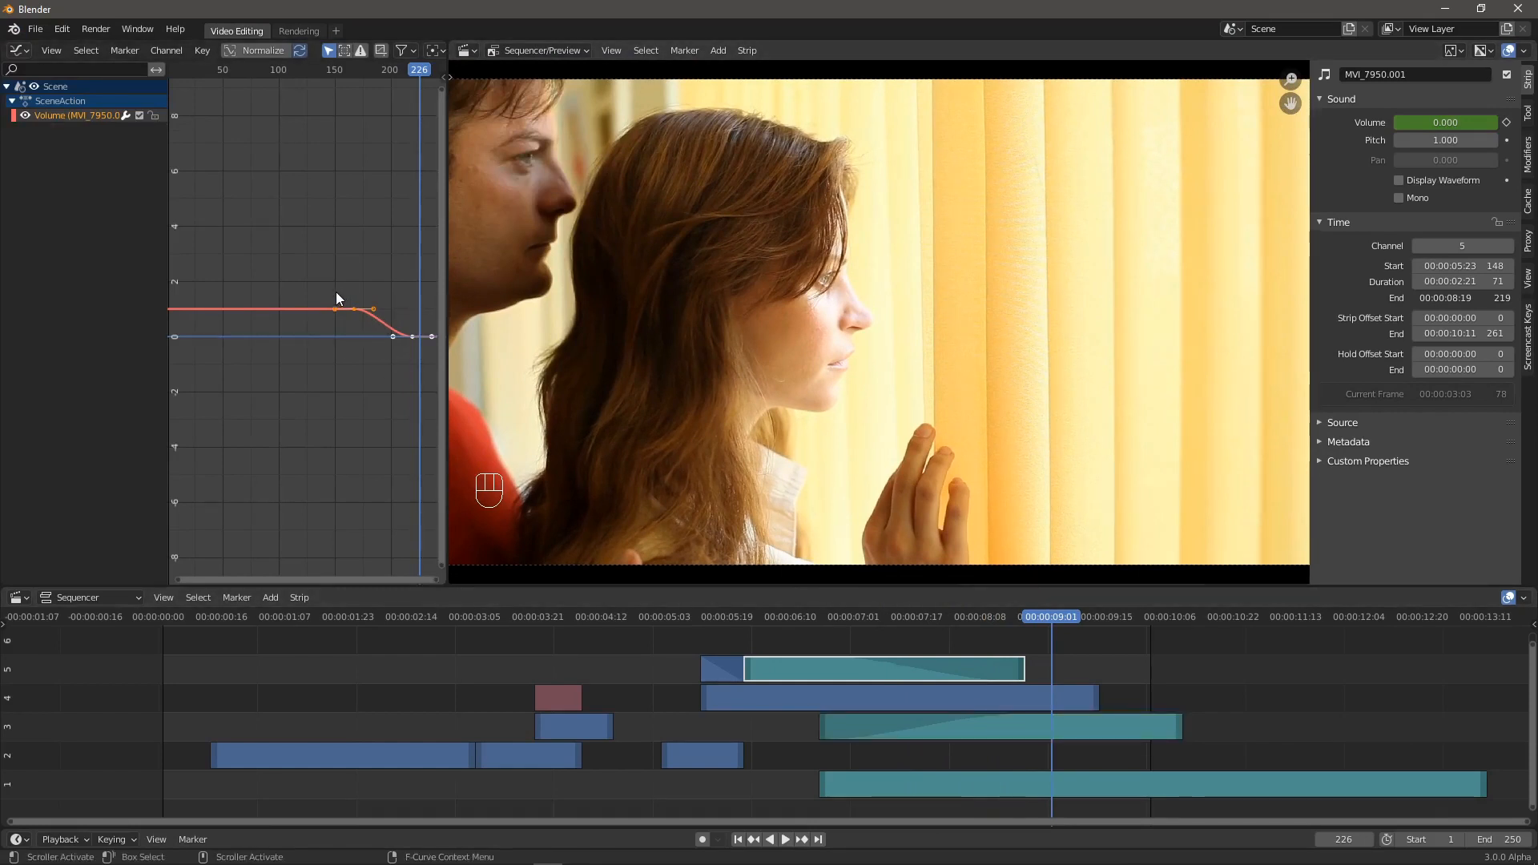
pyautogui.moveTo(335, 292); pyautogui.dragTo(365, 324)
pyautogui.press('g')
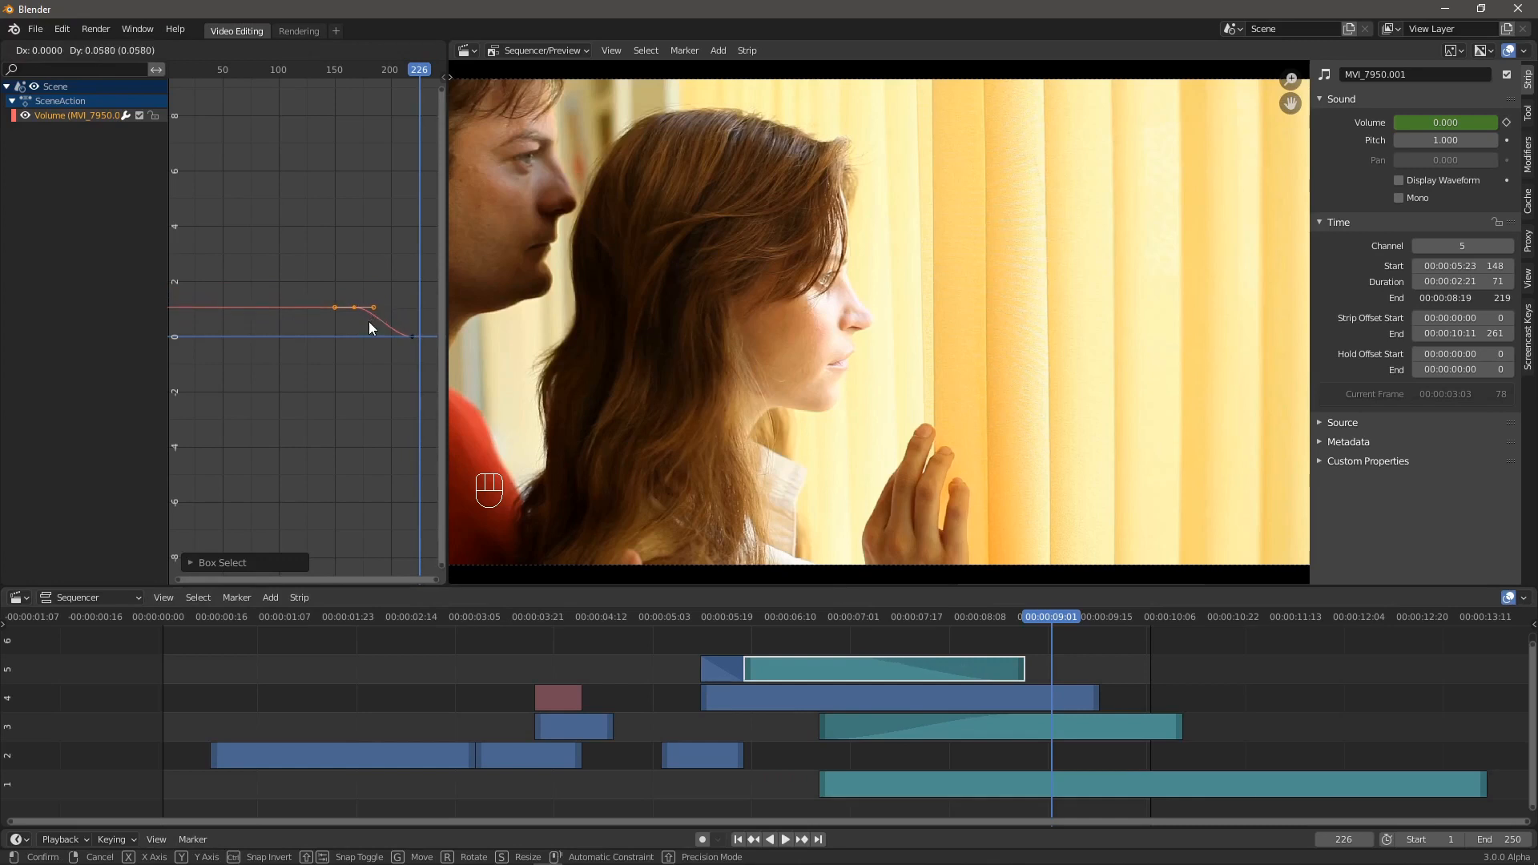
pyautogui.click(368, 324)
pyautogui.moveTo(1055, 612); pyautogui.dragTo(955, 616)
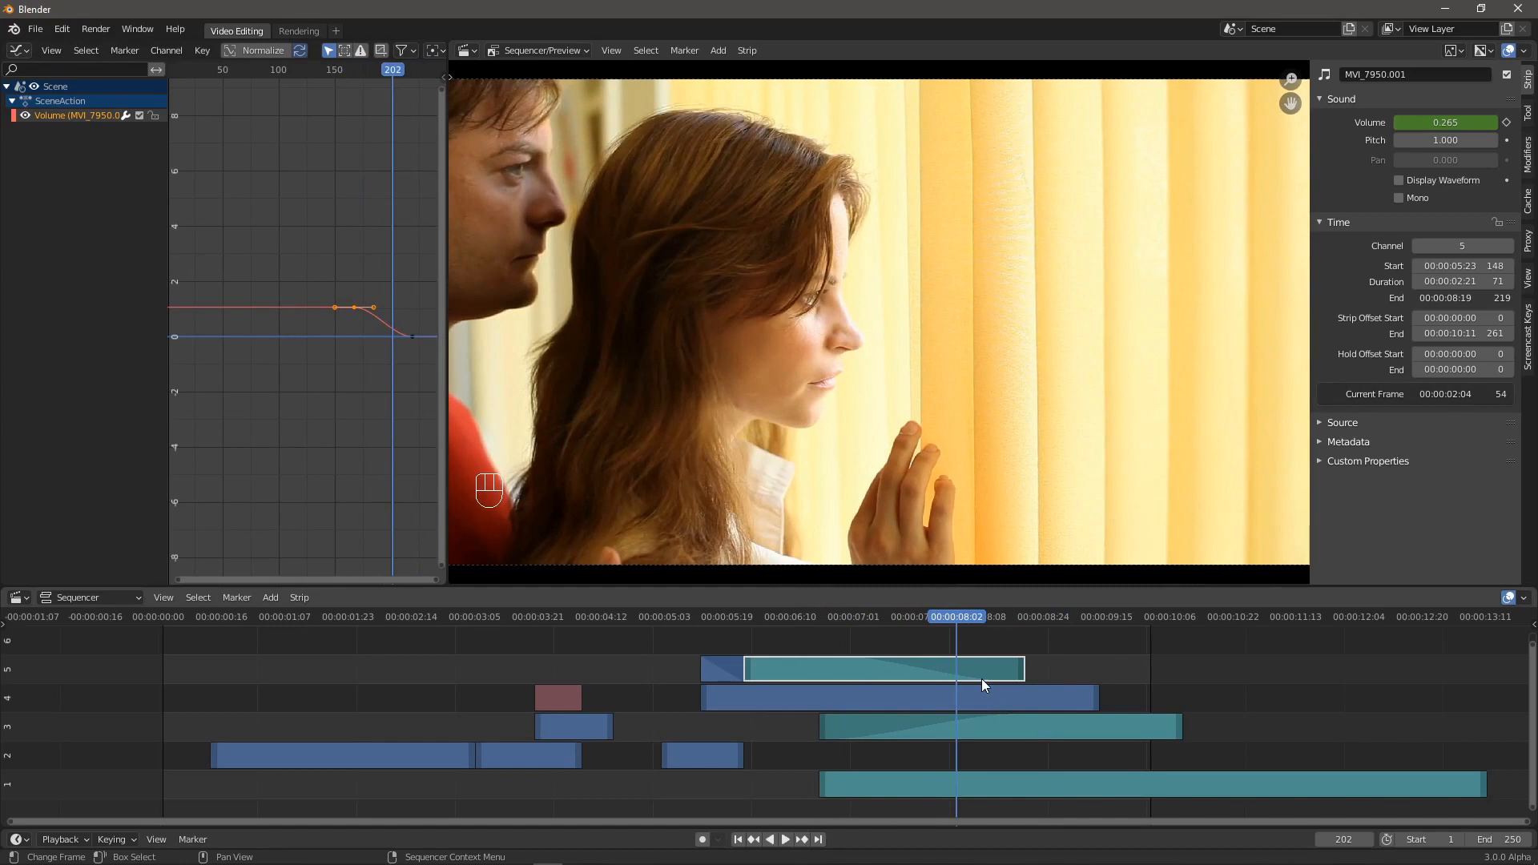
# - Add a Fade In and Out to movie strip MVI_7950.002 and preview the fade at frame 160
pyautogui.click(941, 694)
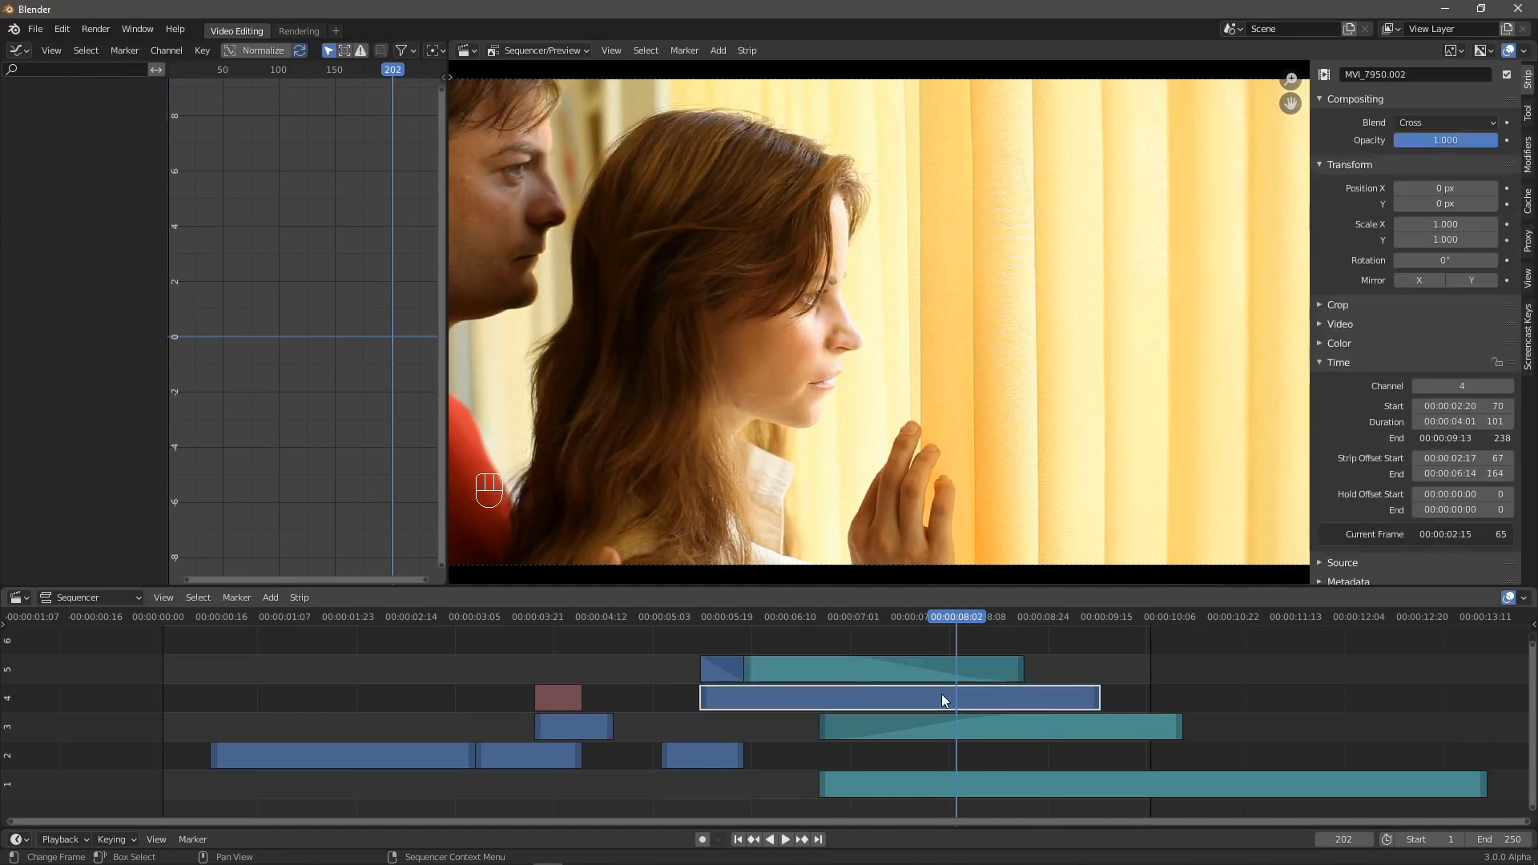
pyautogui.rightClick(941, 694)
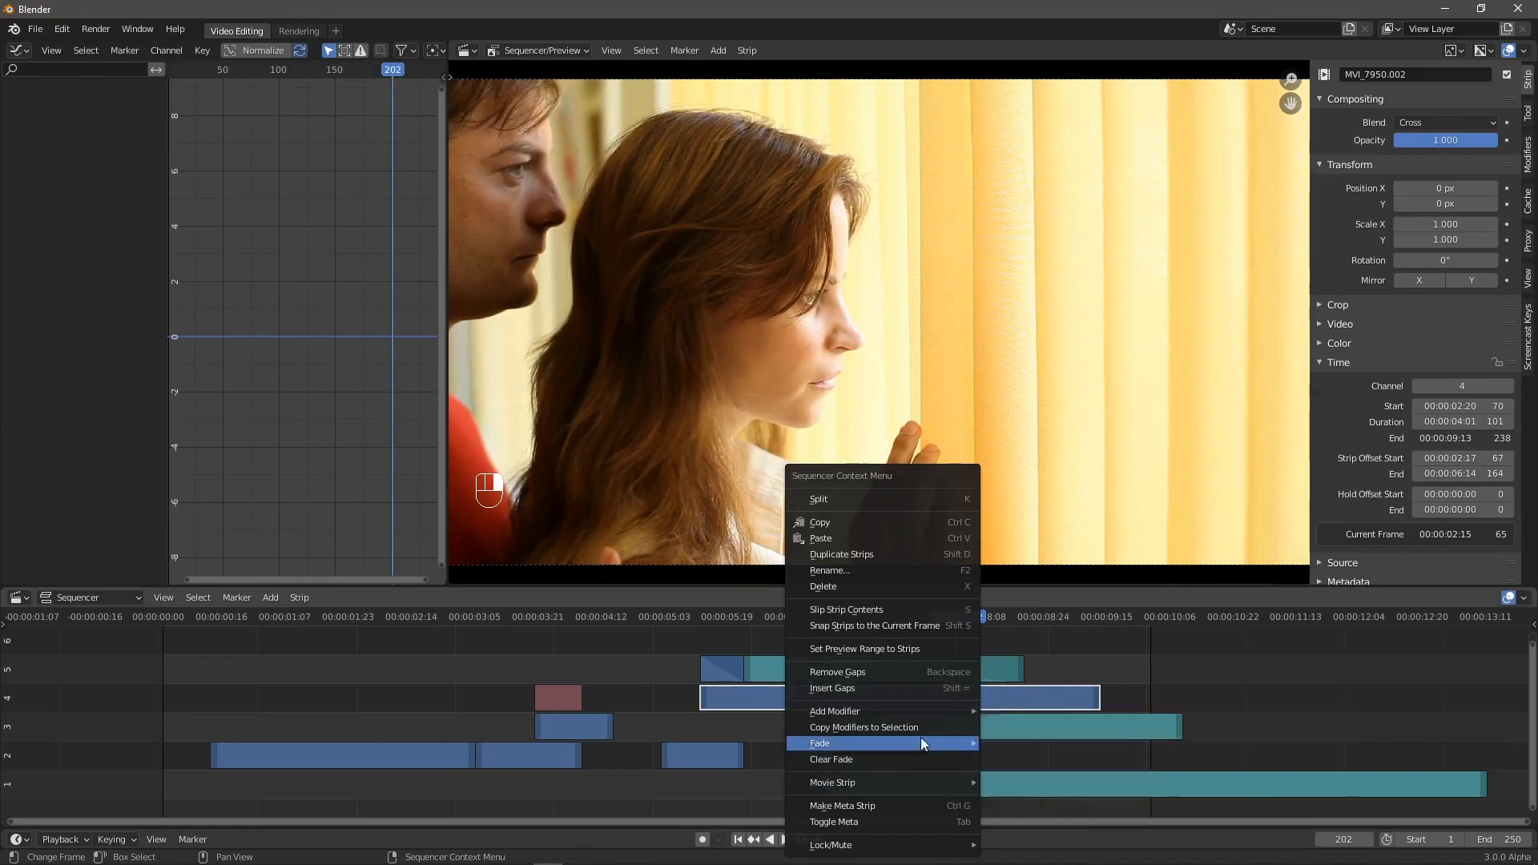
pyautogui.moveTo(983, 744)
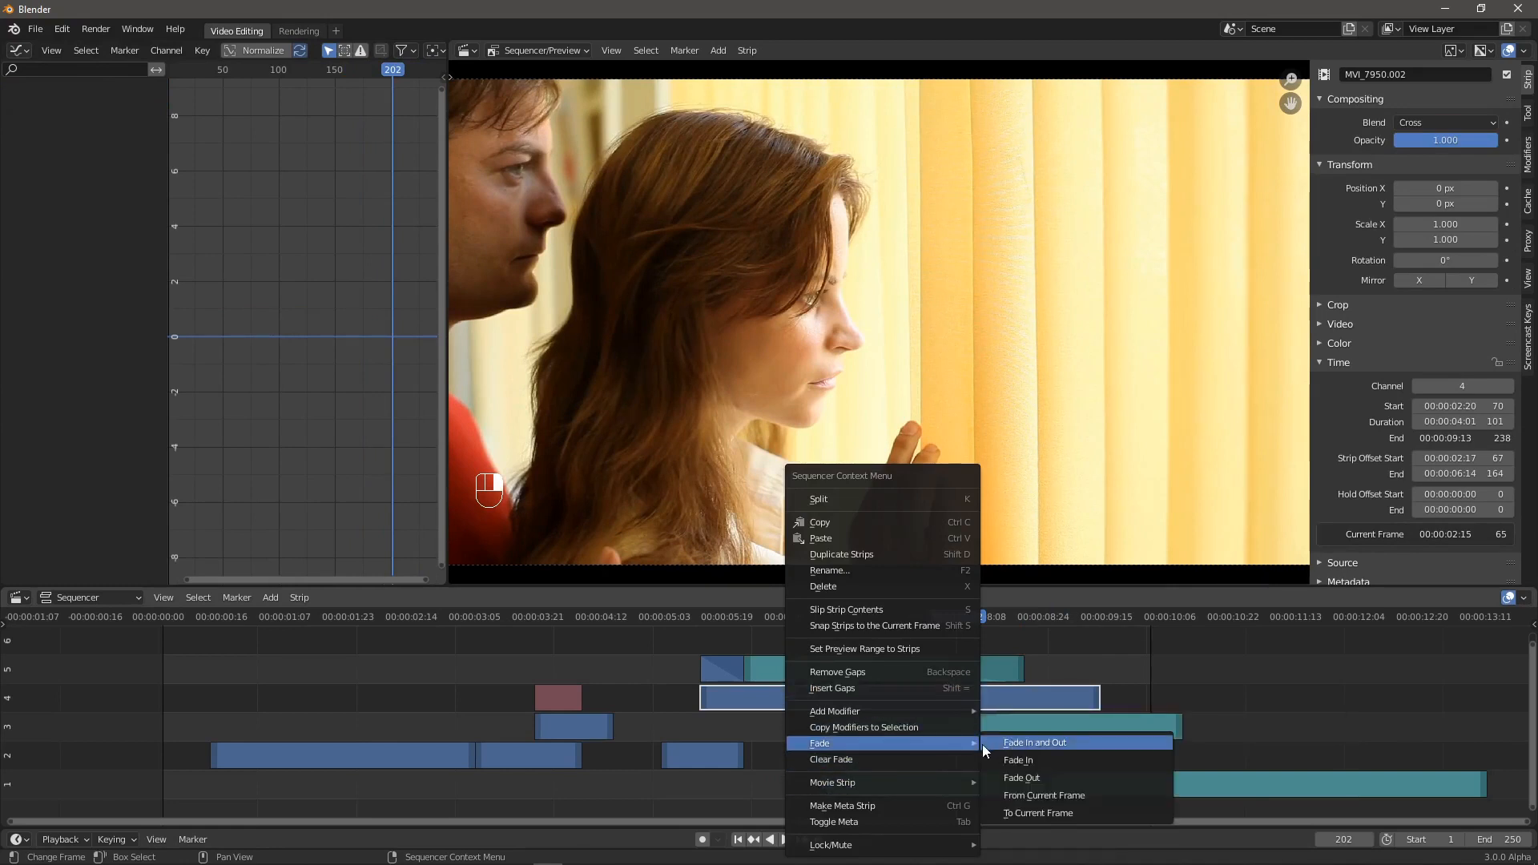
pyautogui.click(1037, 743)
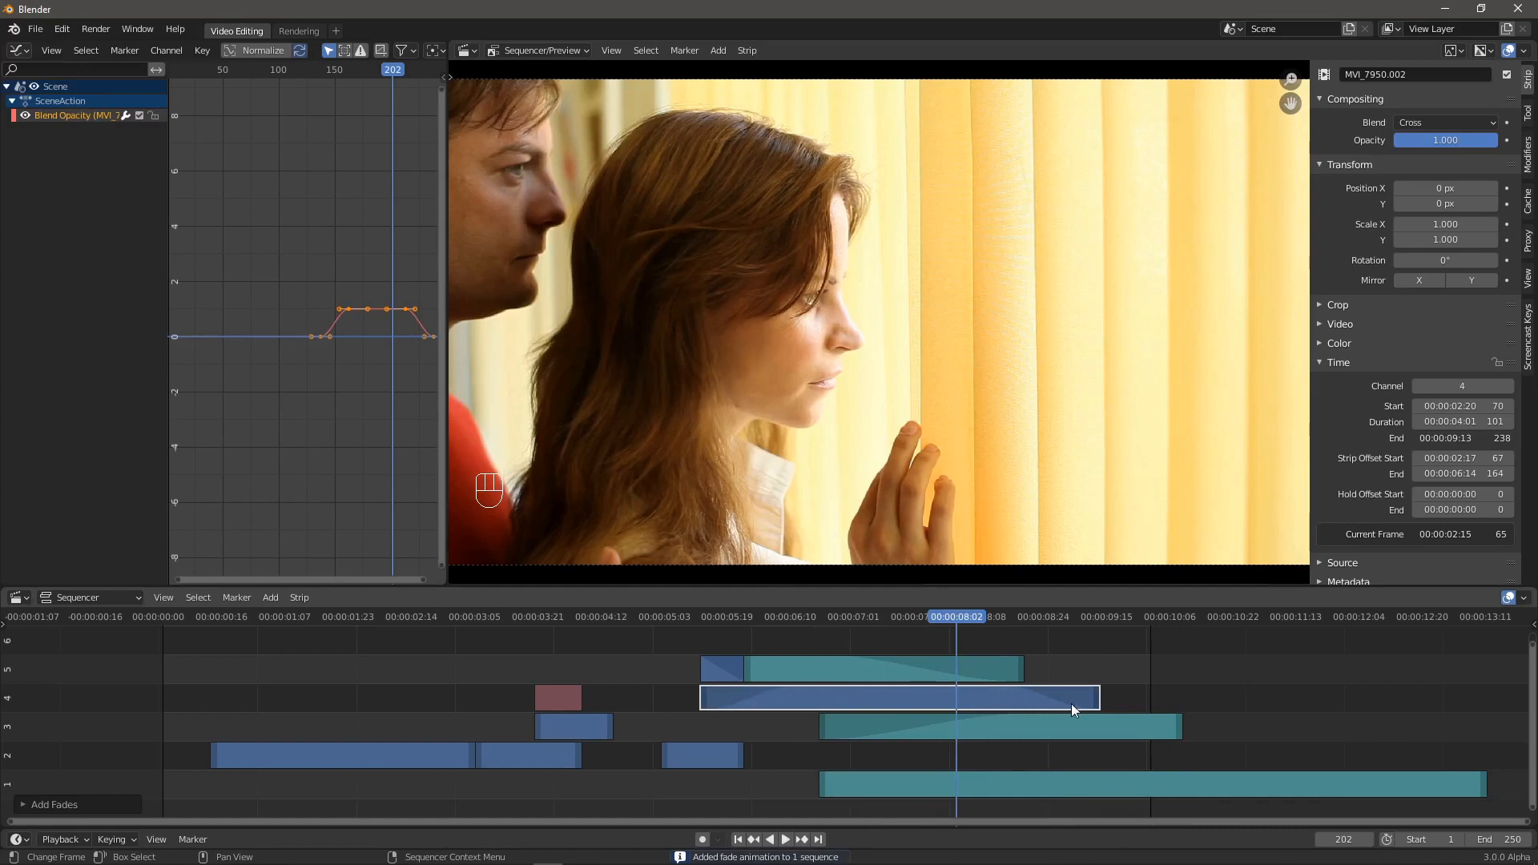
pyautogui.moveTo(965, 619); pyautogui.dragTo(791, 661)
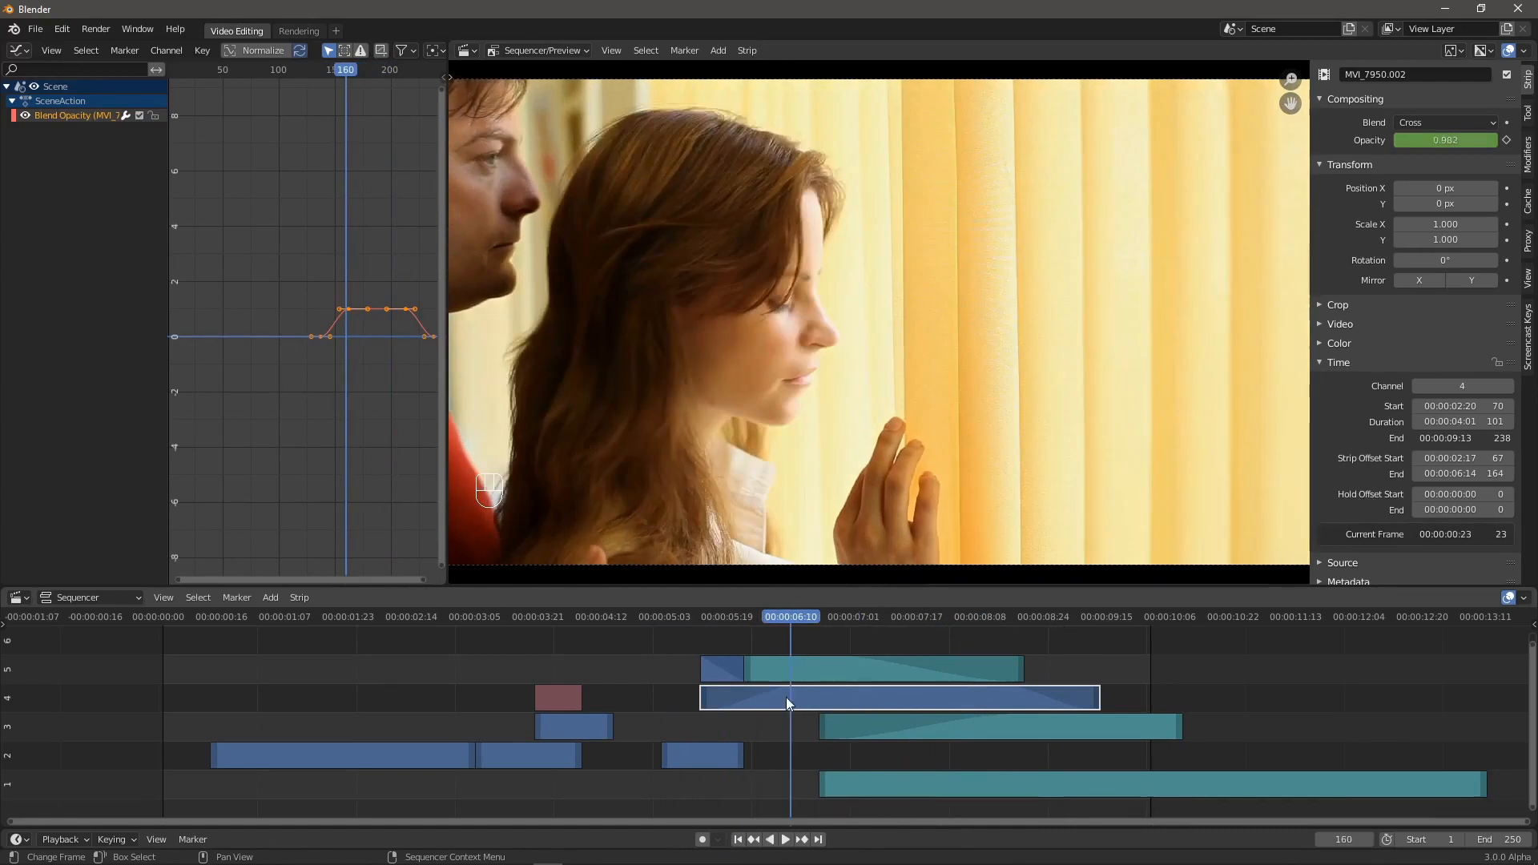
# - Move sound strip MVI_7950.005 on channel 1 to start at frame 13 under the first movie strip, and group both into a meta strip
pyautogui.click(300, 598)
pyautogui.moveTo(1002, 789); pyautogui.dragTo(393, 777)
pyautogui.moveTo(333, 711); pyautogui.dragTo(381, 796)
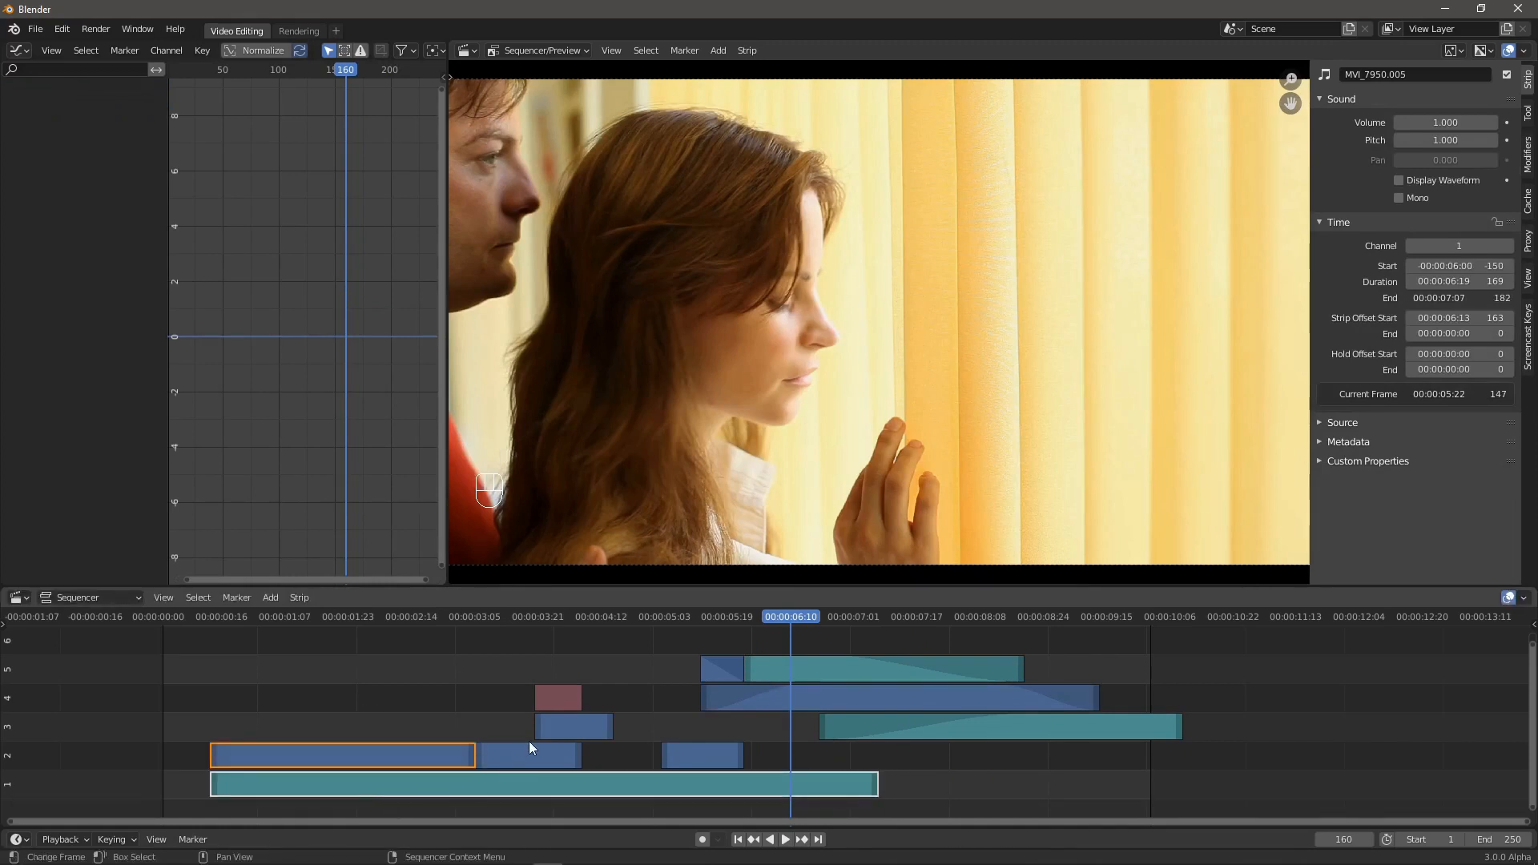
pyautogui.click(300, 603)
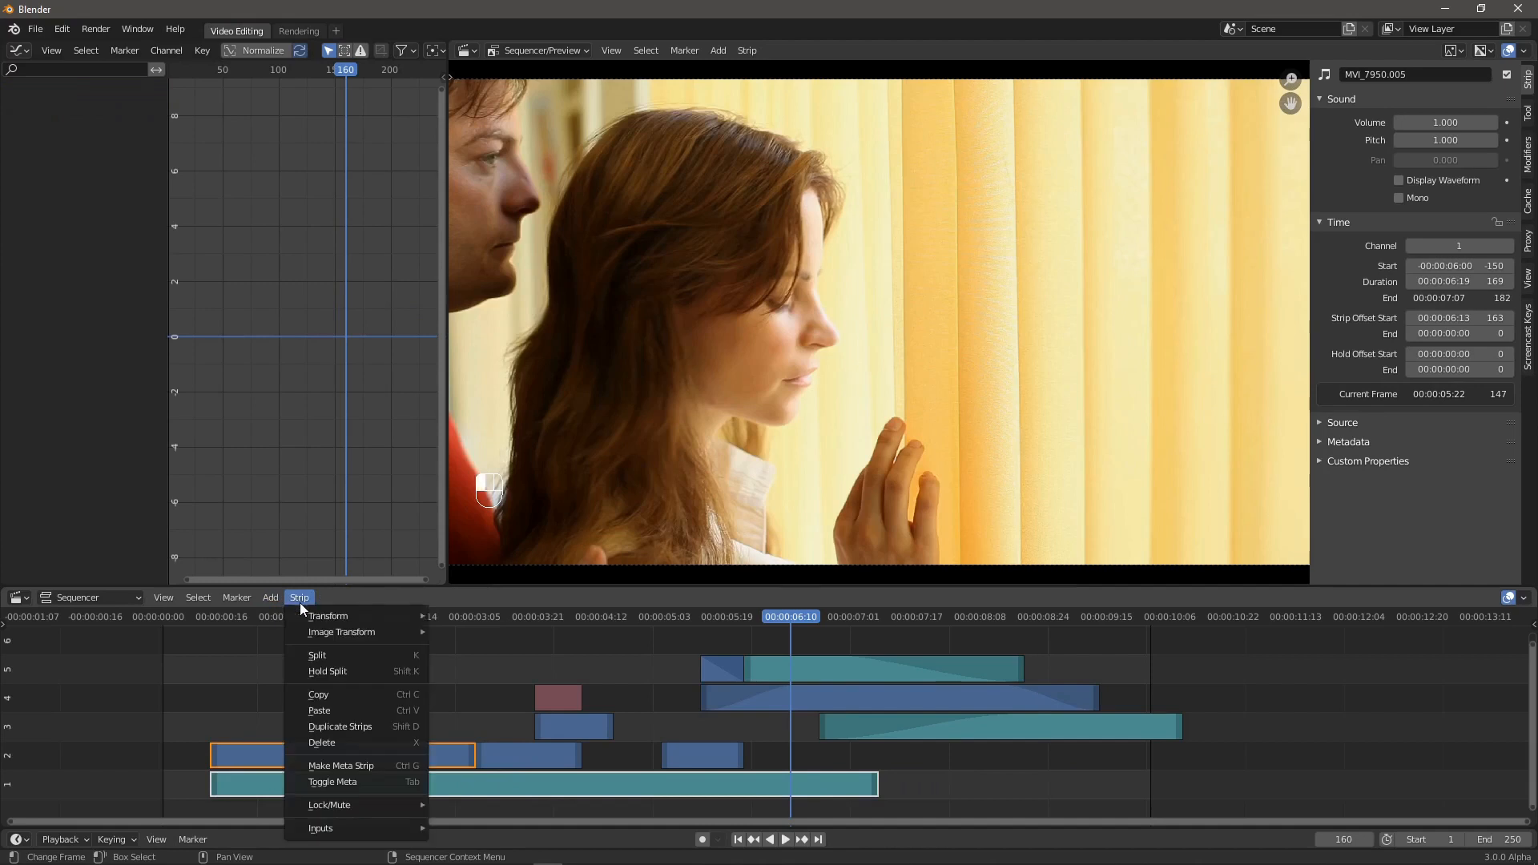
pyautogui.click(358, 767)
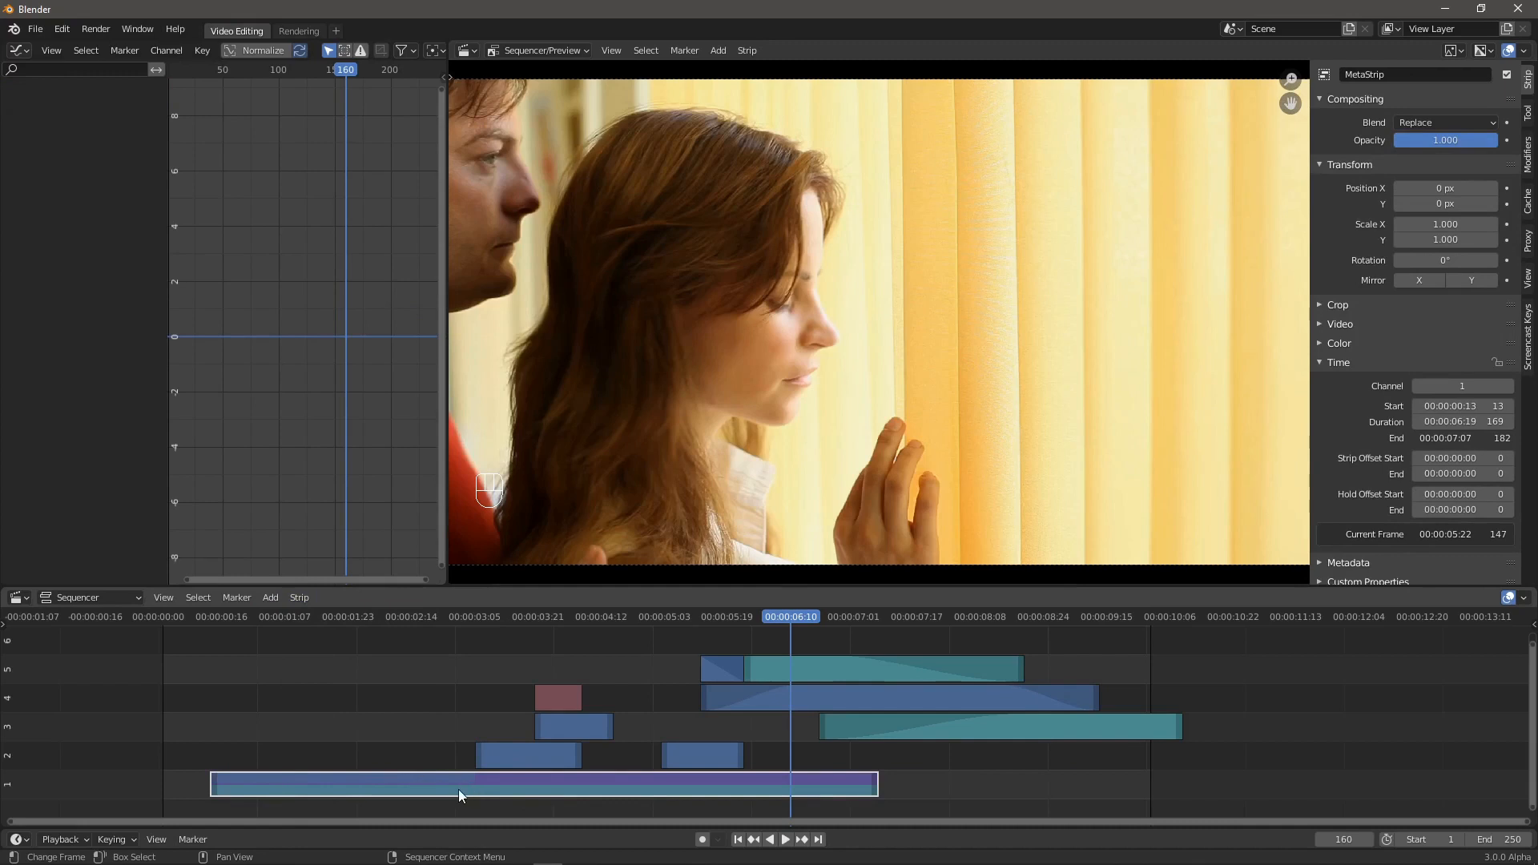
# - Enter the meta strip, extend its movie strip to end at frame 108, check frame 97, and return to the main timeline
pyautogui.press('Tab')
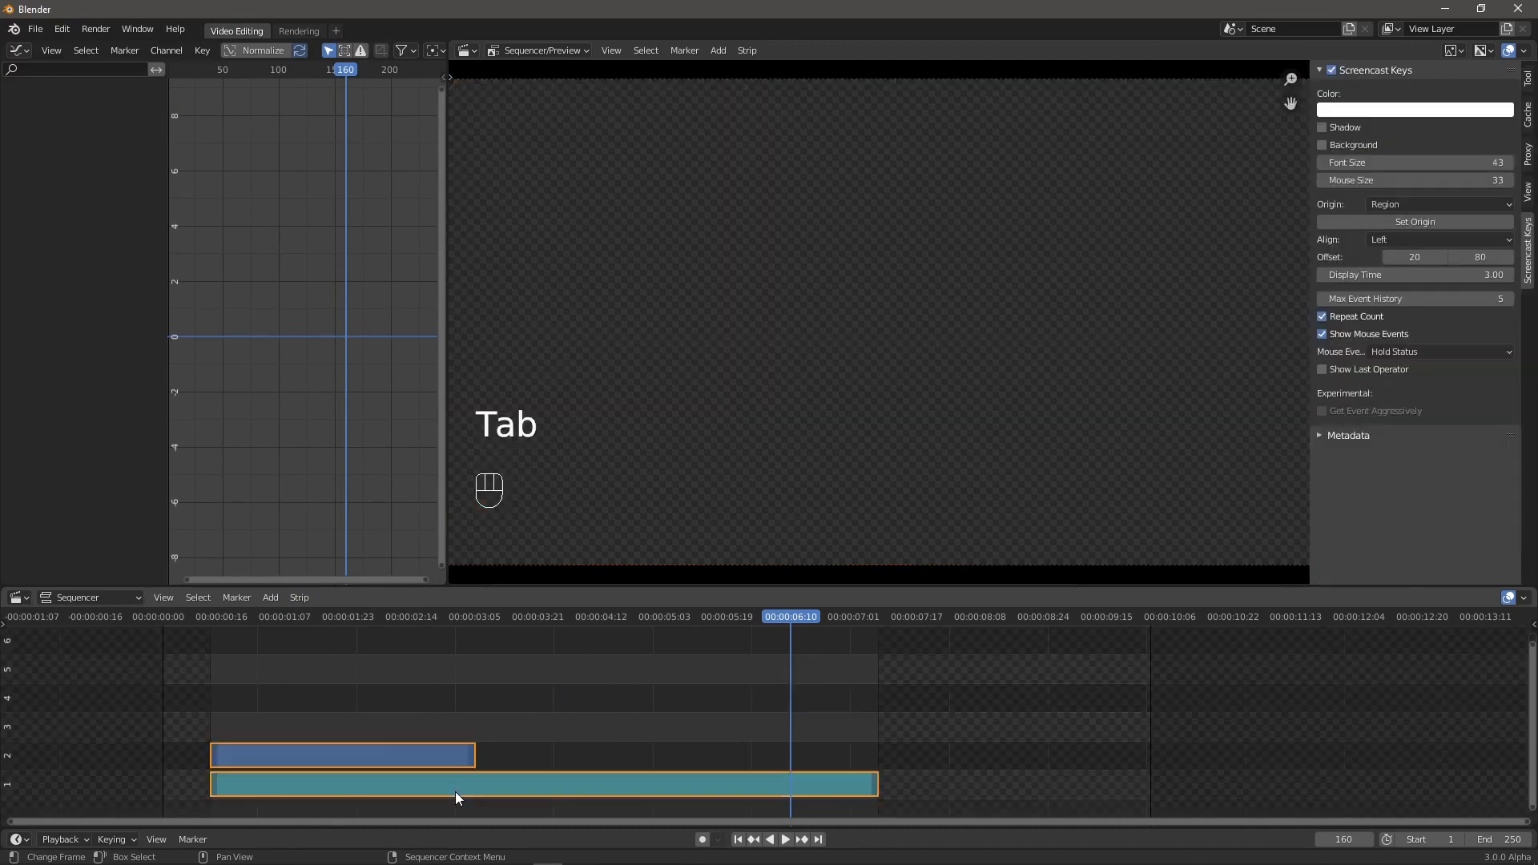
pyautogui.moveTo(471, 757); pyautogui.dragTo(580, 756)
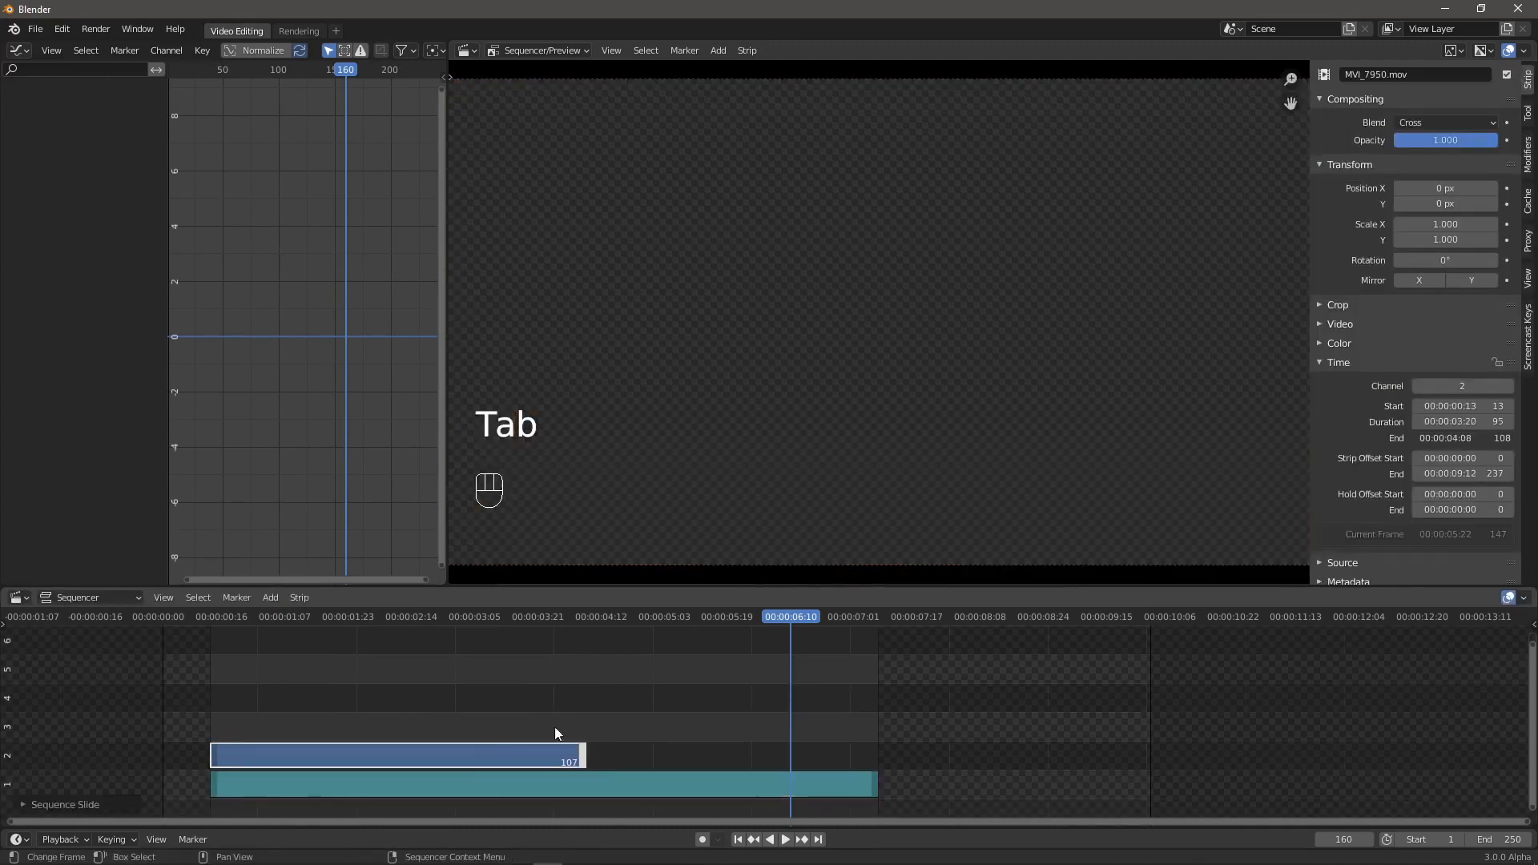
pyautogui.moveTo(407, 618); pyautogui.dragTo(538, 632)
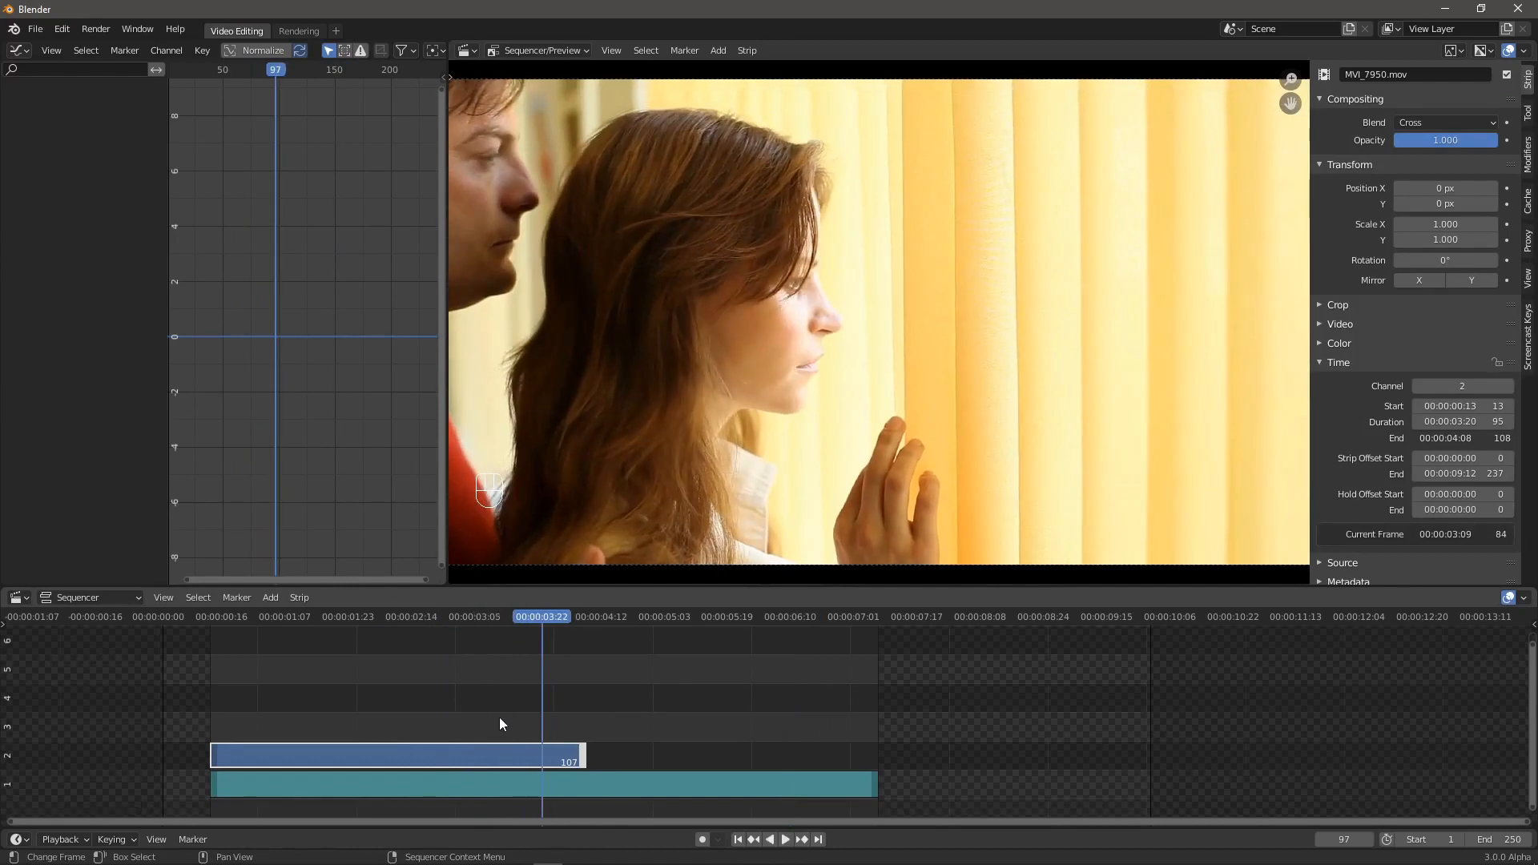
pyautogui.press('Tab')
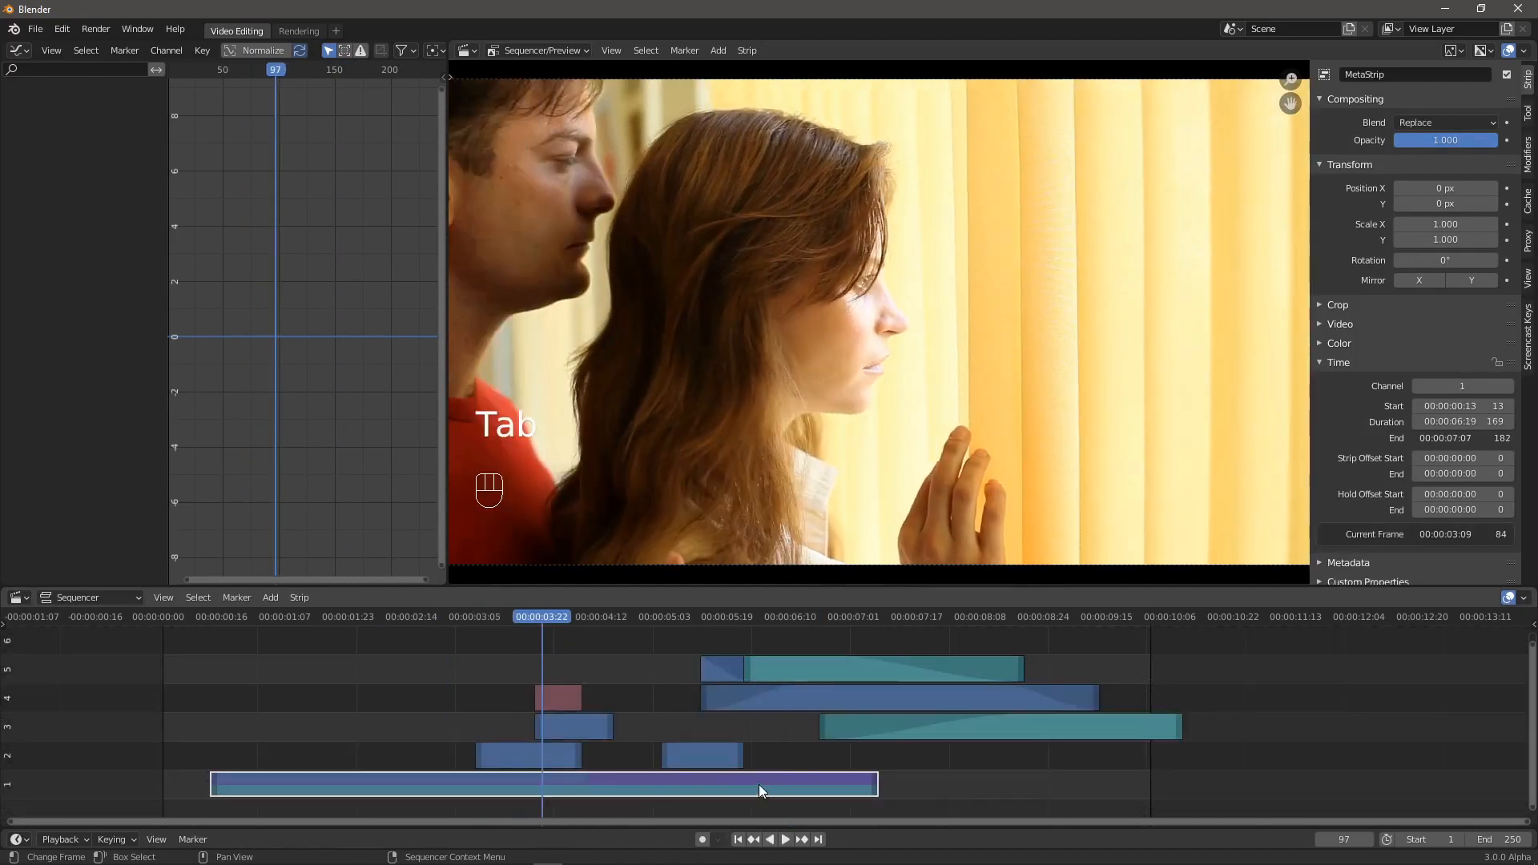
pyautogui.moveTo(1531, 647); pyautogui.dragTo(1531, 639)
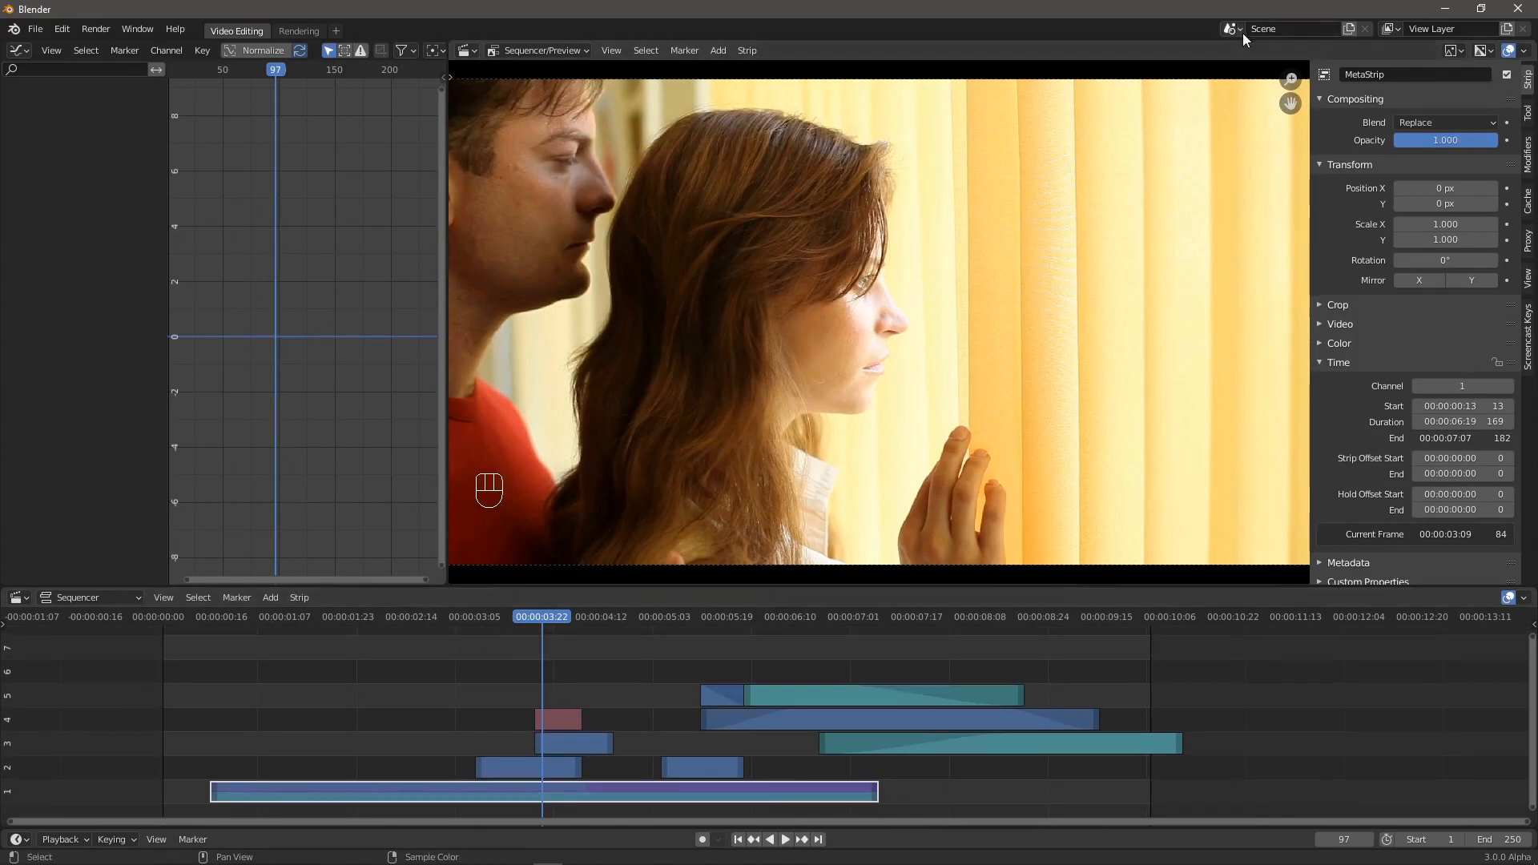
pyautogui.click(299, 597)
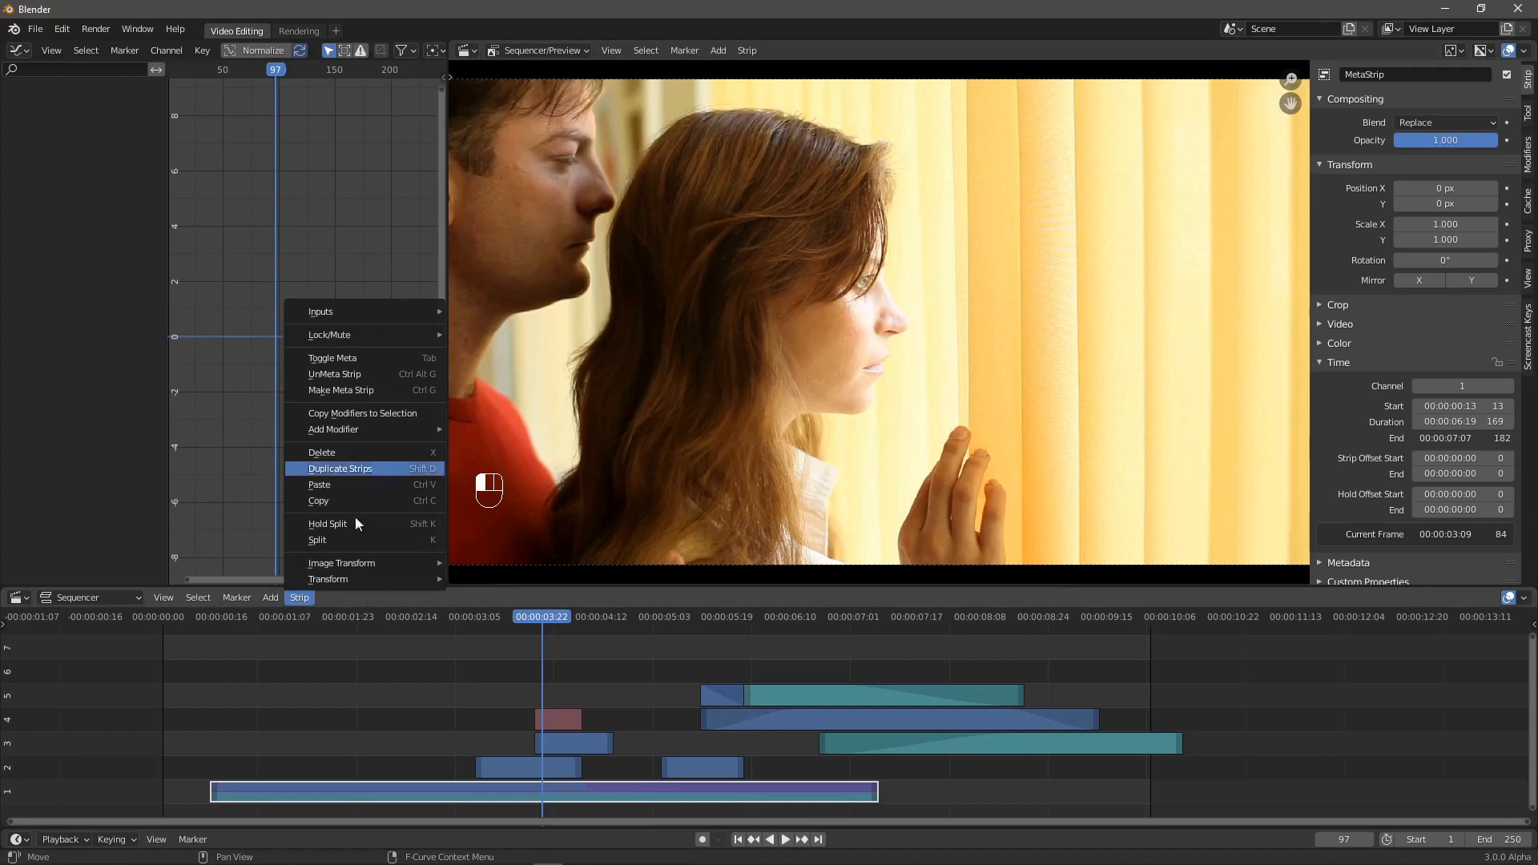
pyautogui.click(270, 598)
pyautogui.moveTo(304, 623)
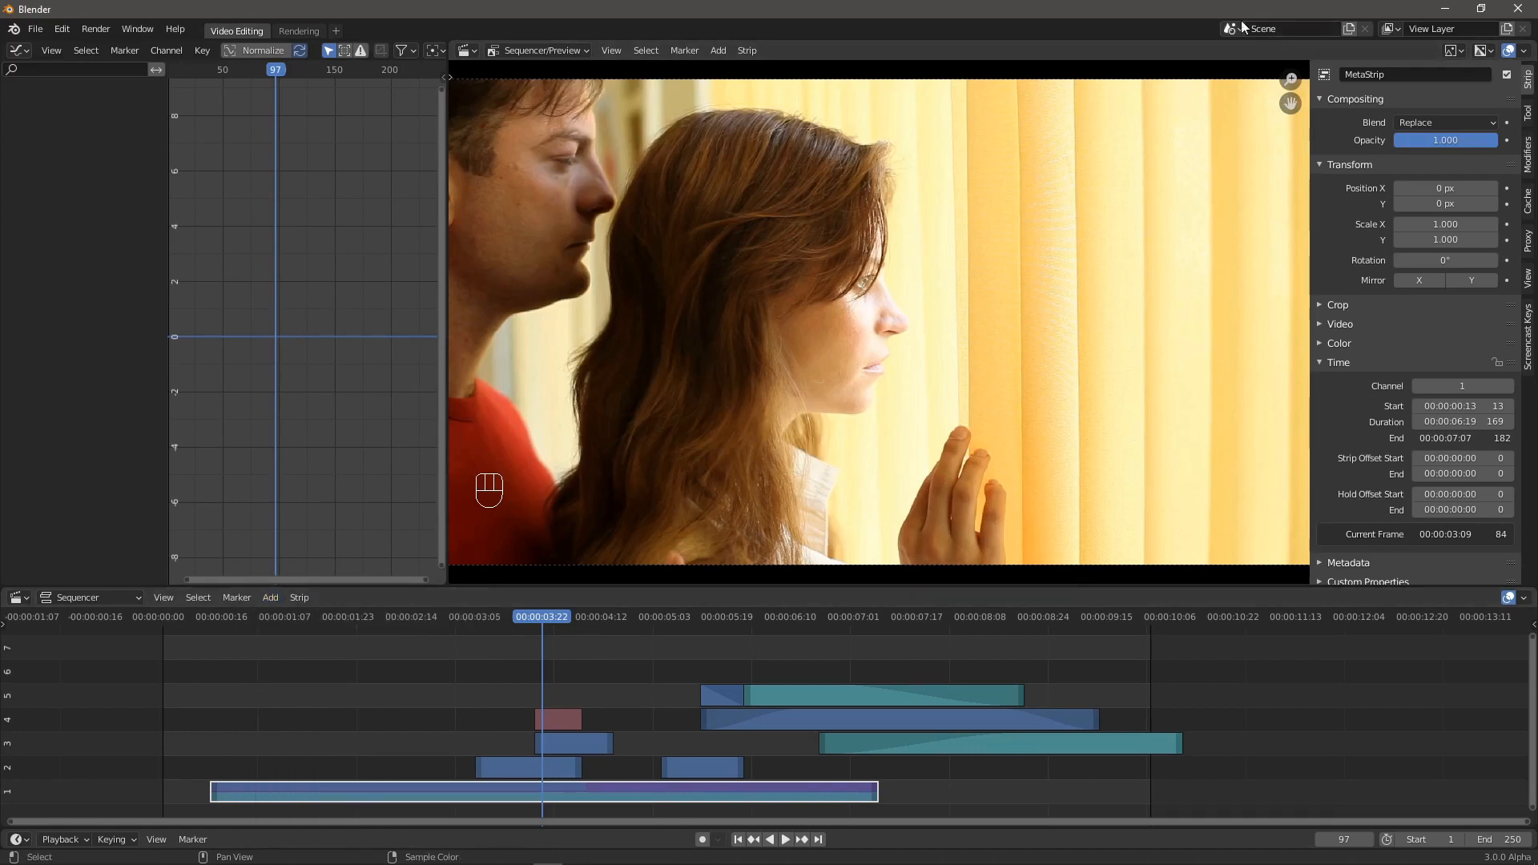
# - Create a new empty scene and add the general Layout workspace
pyautogui.click(1349, 29)
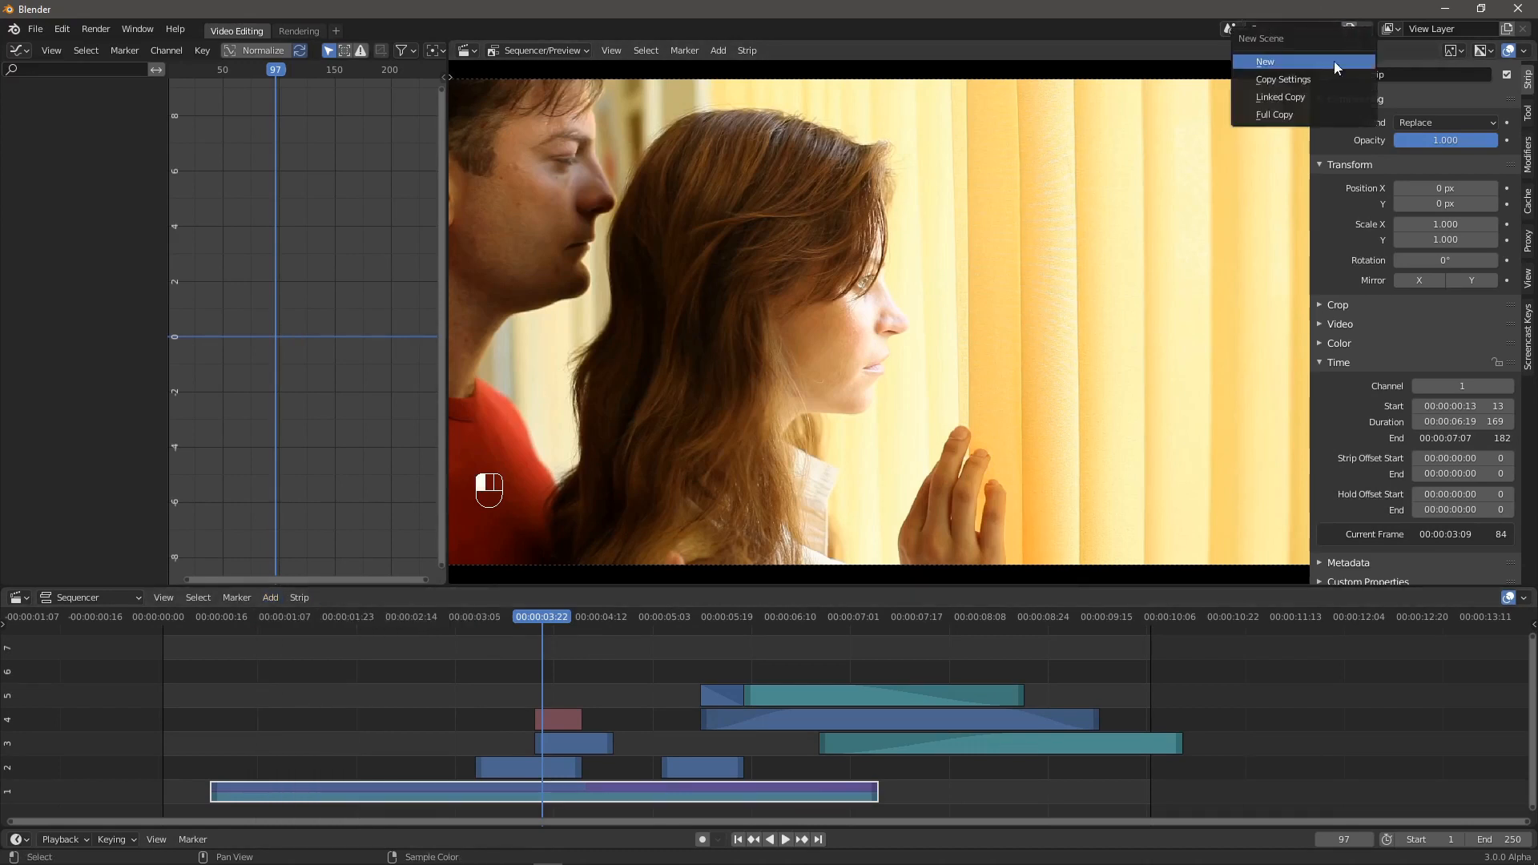
pyautogui.click(1334, 61)
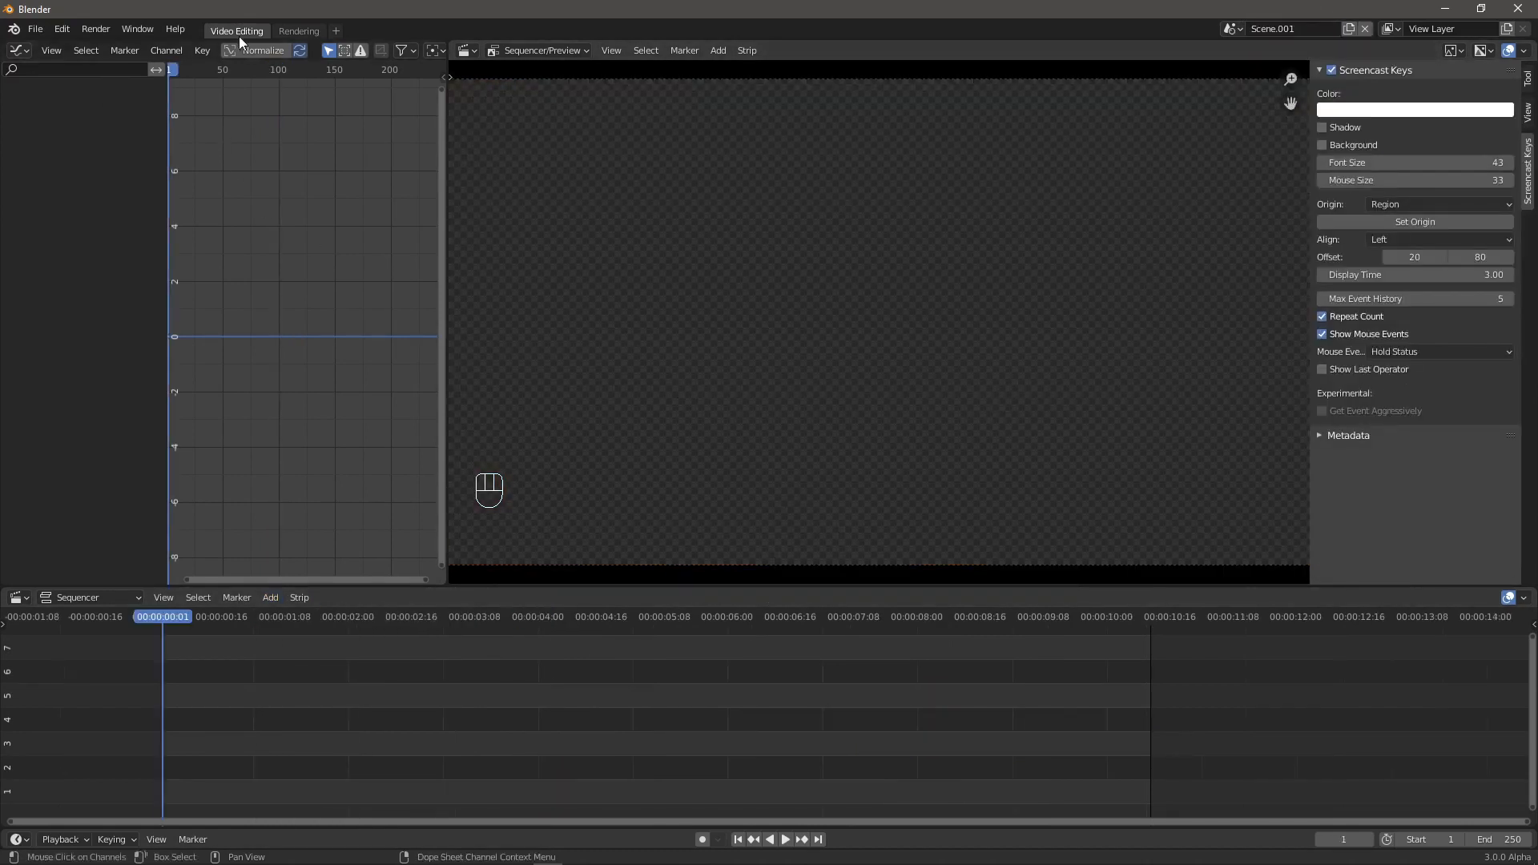
pyautogui.click(339, 35)
pyautogui.moveTo(326, 62)
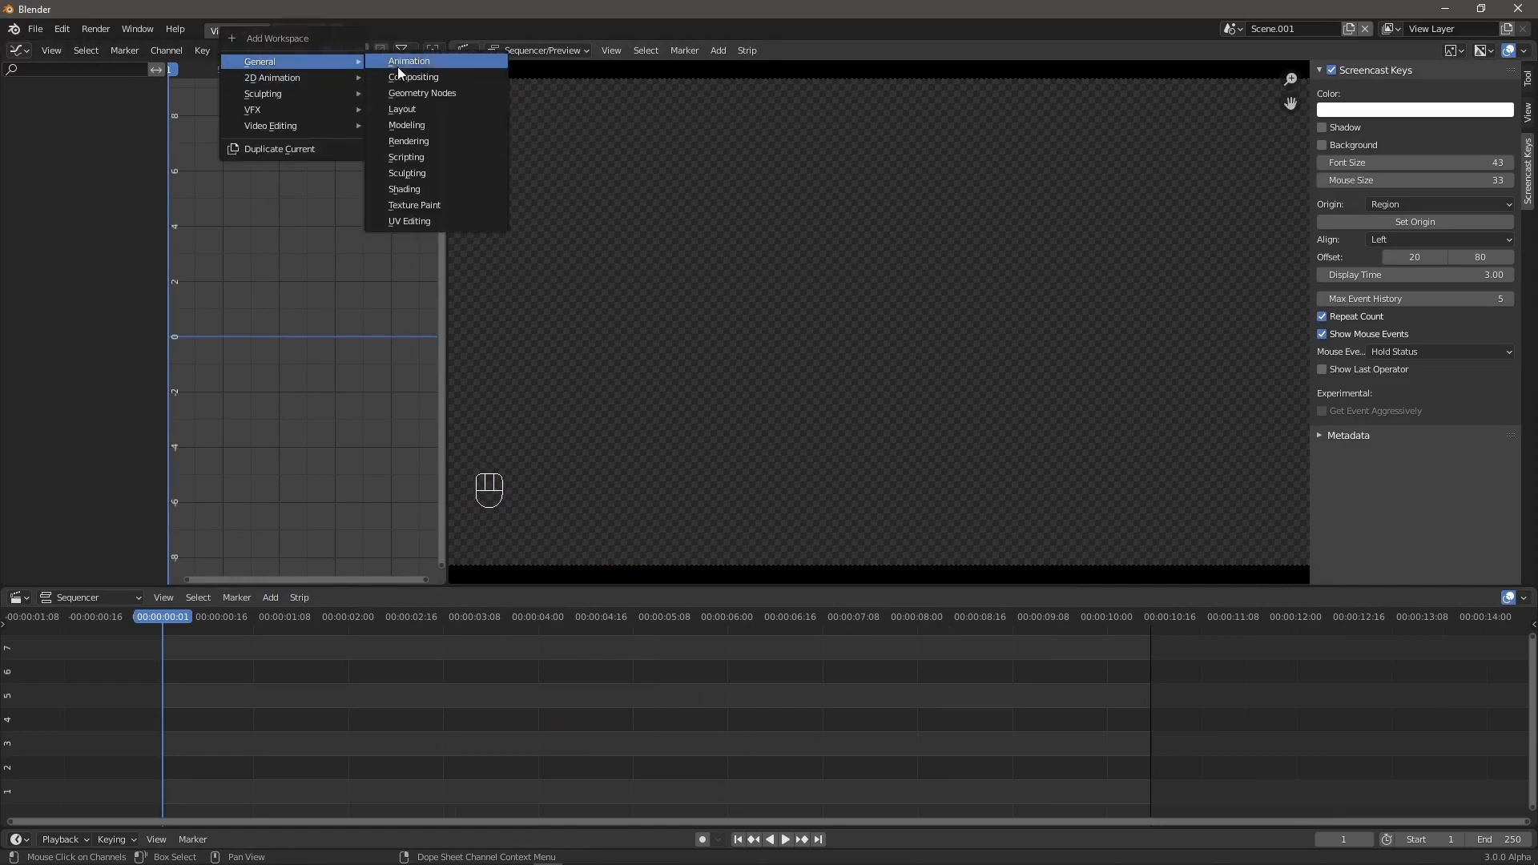
pyautogui.click(403, 109)
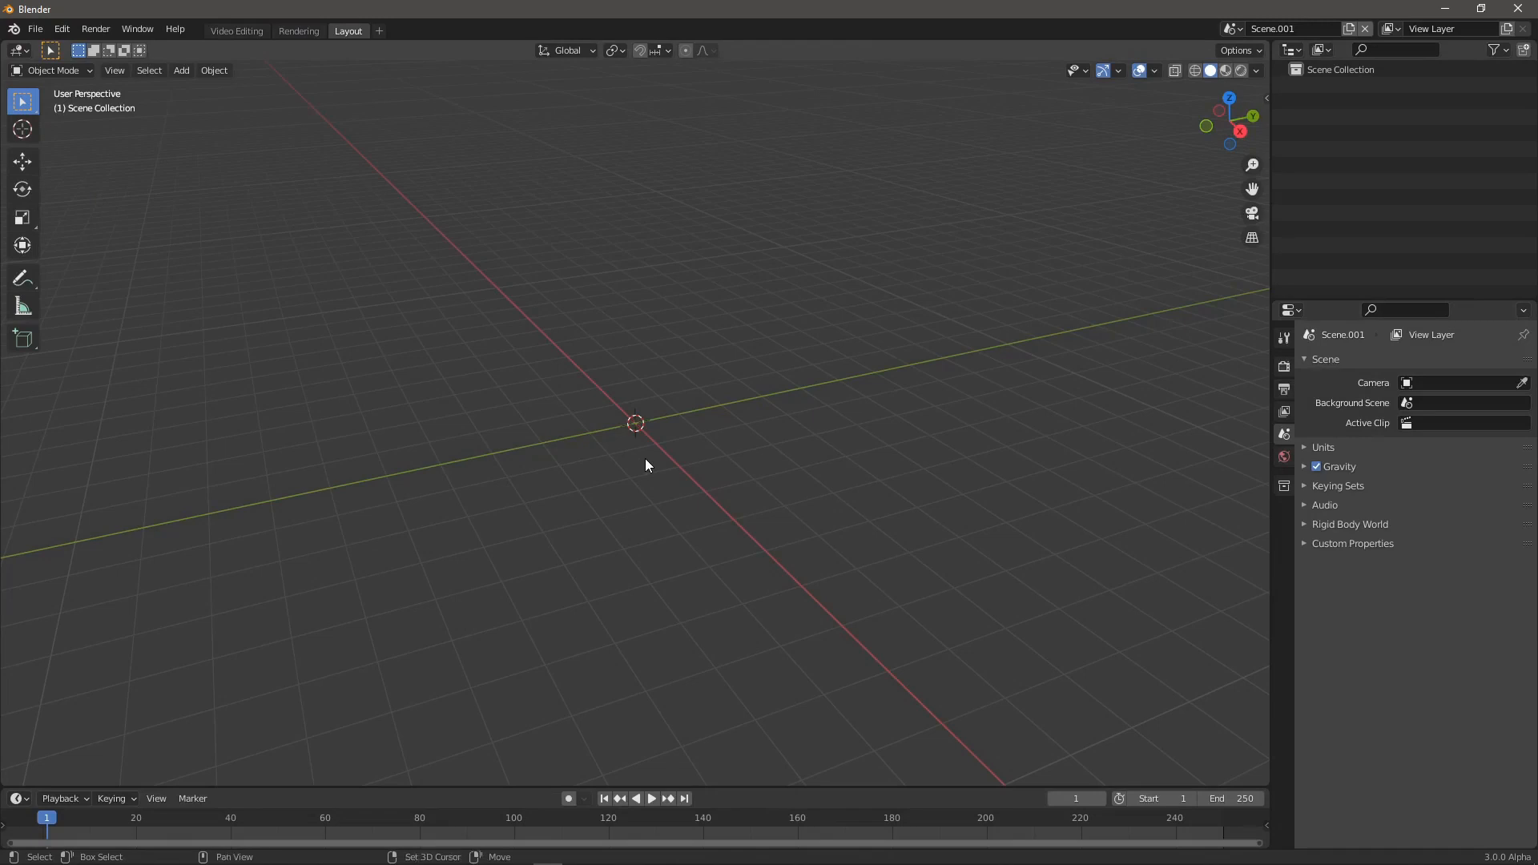
# - Add a Monkey mesh and a camera at the origin of the empty scene
pyautogui.hotkey('shift', 'a')
pyautogui.moveTo(646, 459)
pyautogui.click(731, 612)
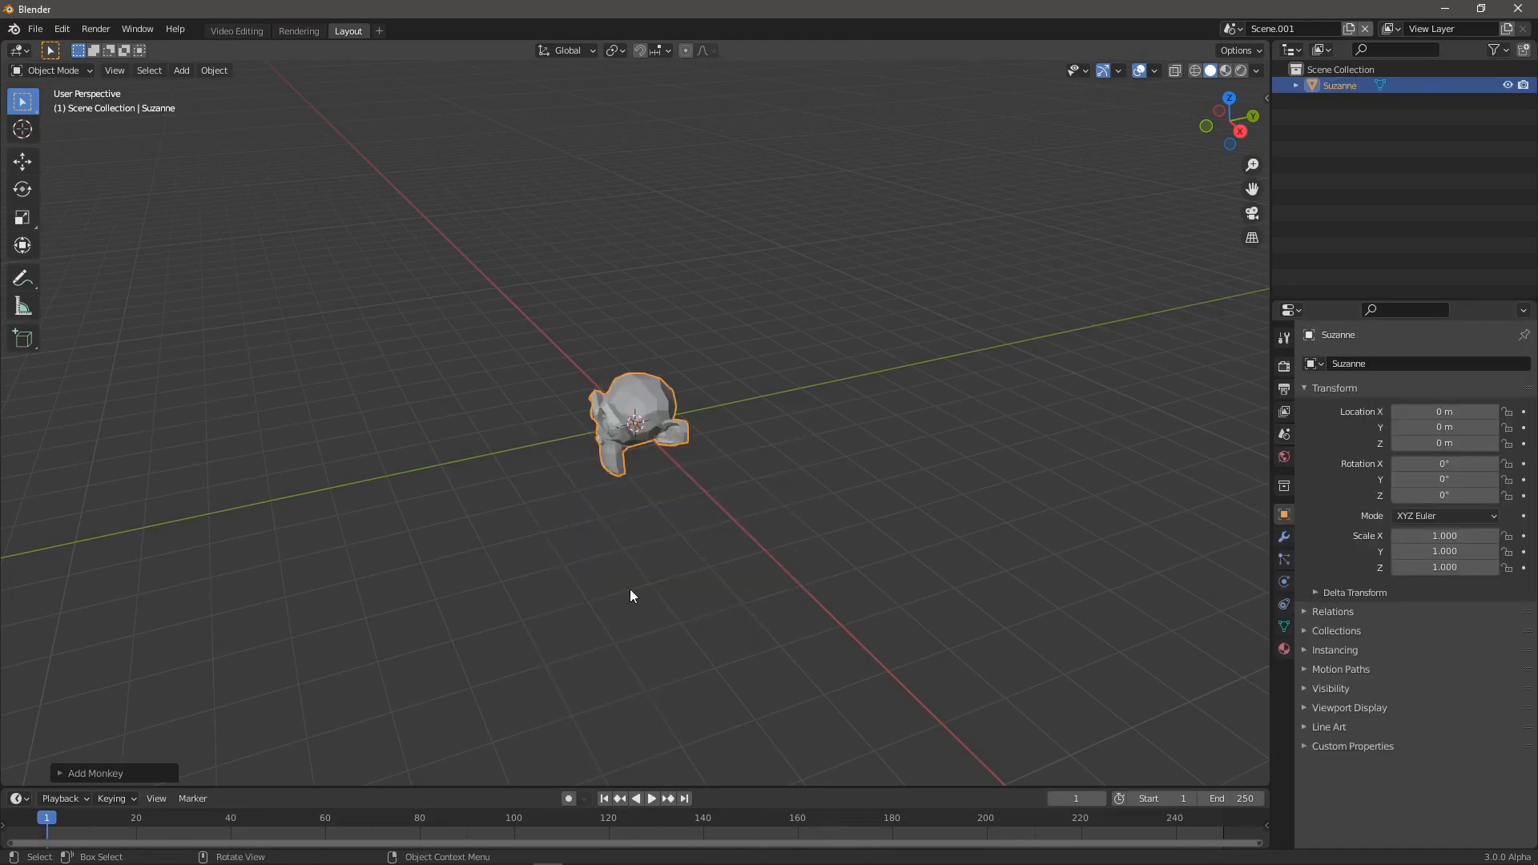
pyautogui.hotkey('shift', 'a')
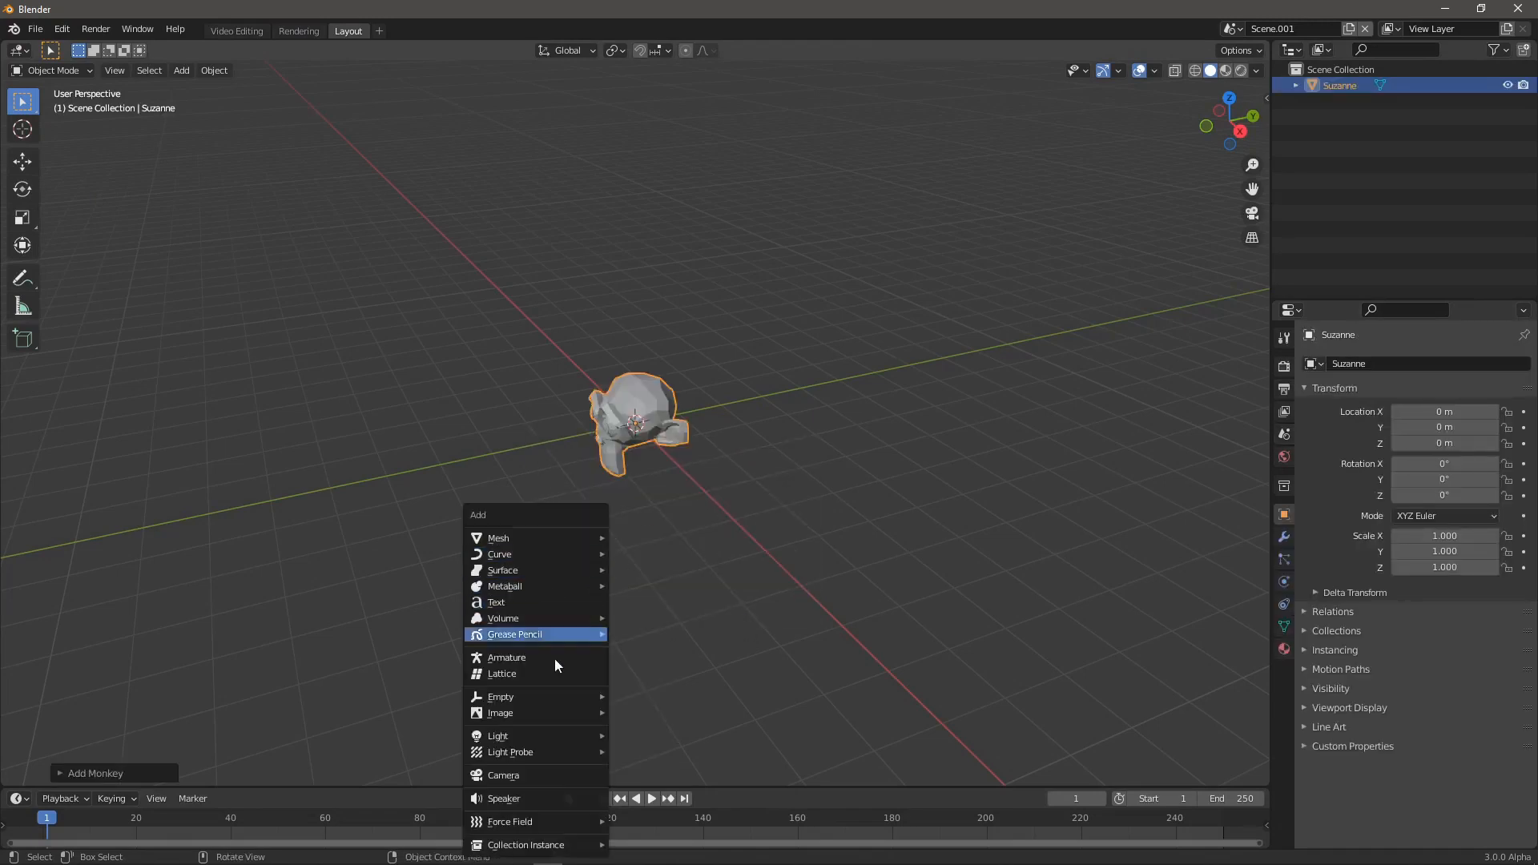
pyautogui.click(536, 776)
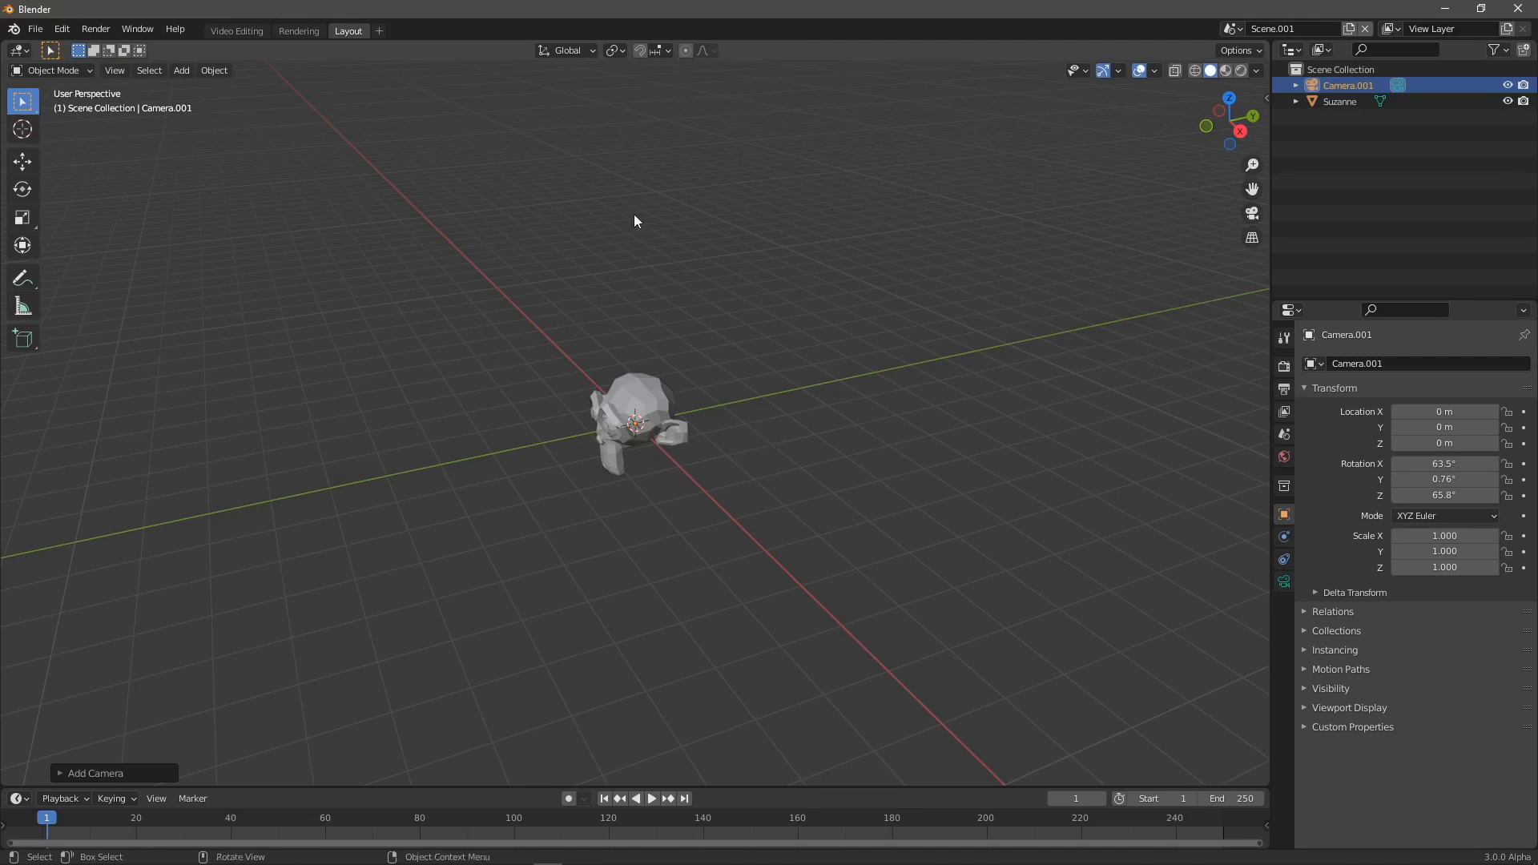
# - Look through the new camera and back it away using Walk Navigation until the whole monkey head is framed
pyautogui.click(1398, 85)
pyautogui.click(1253, 213)
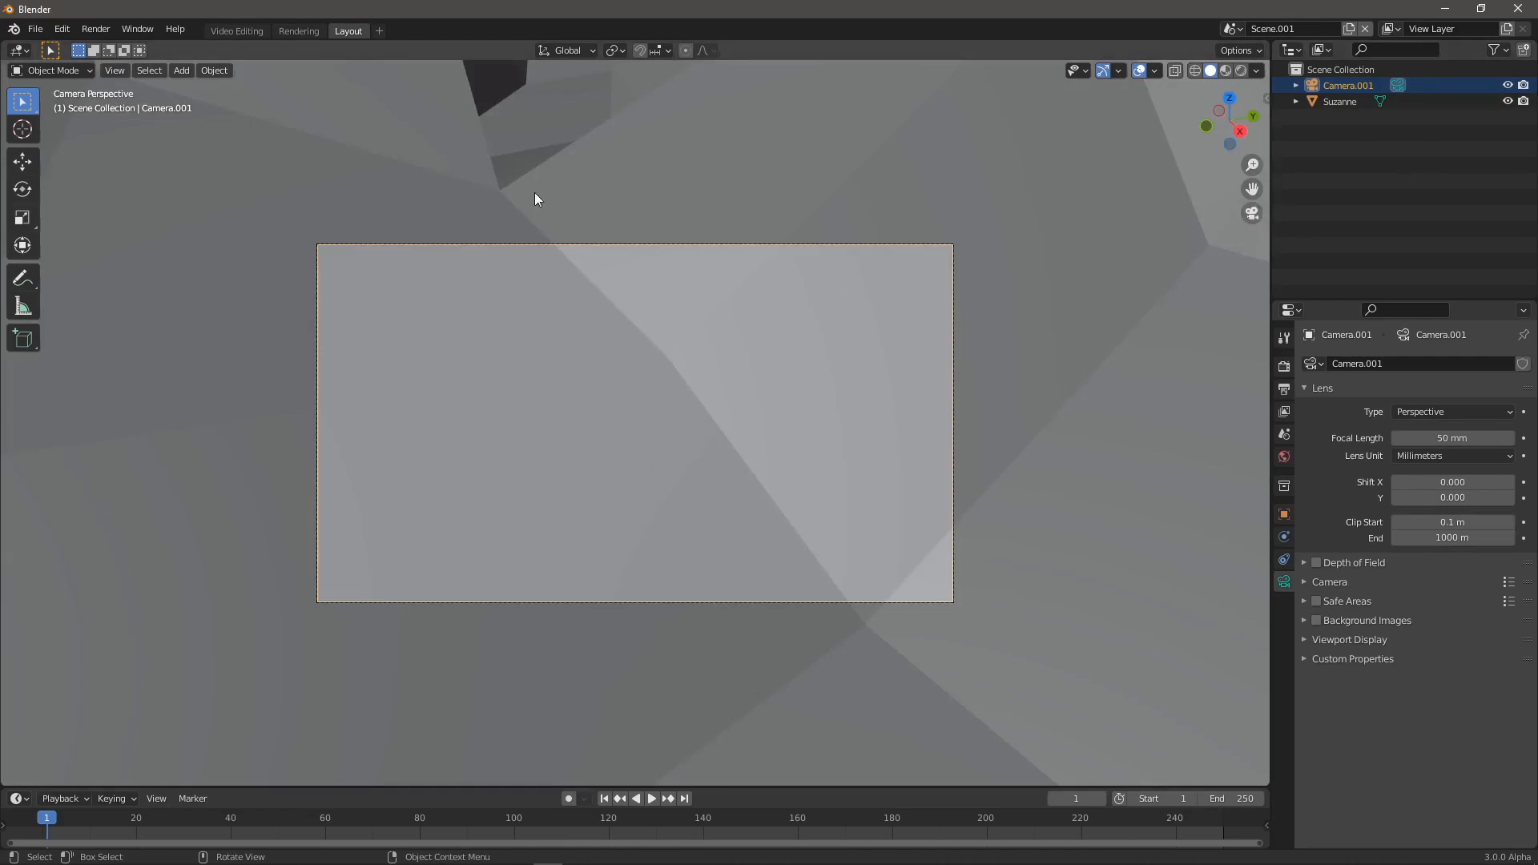
pyautogui.click(115, 70)
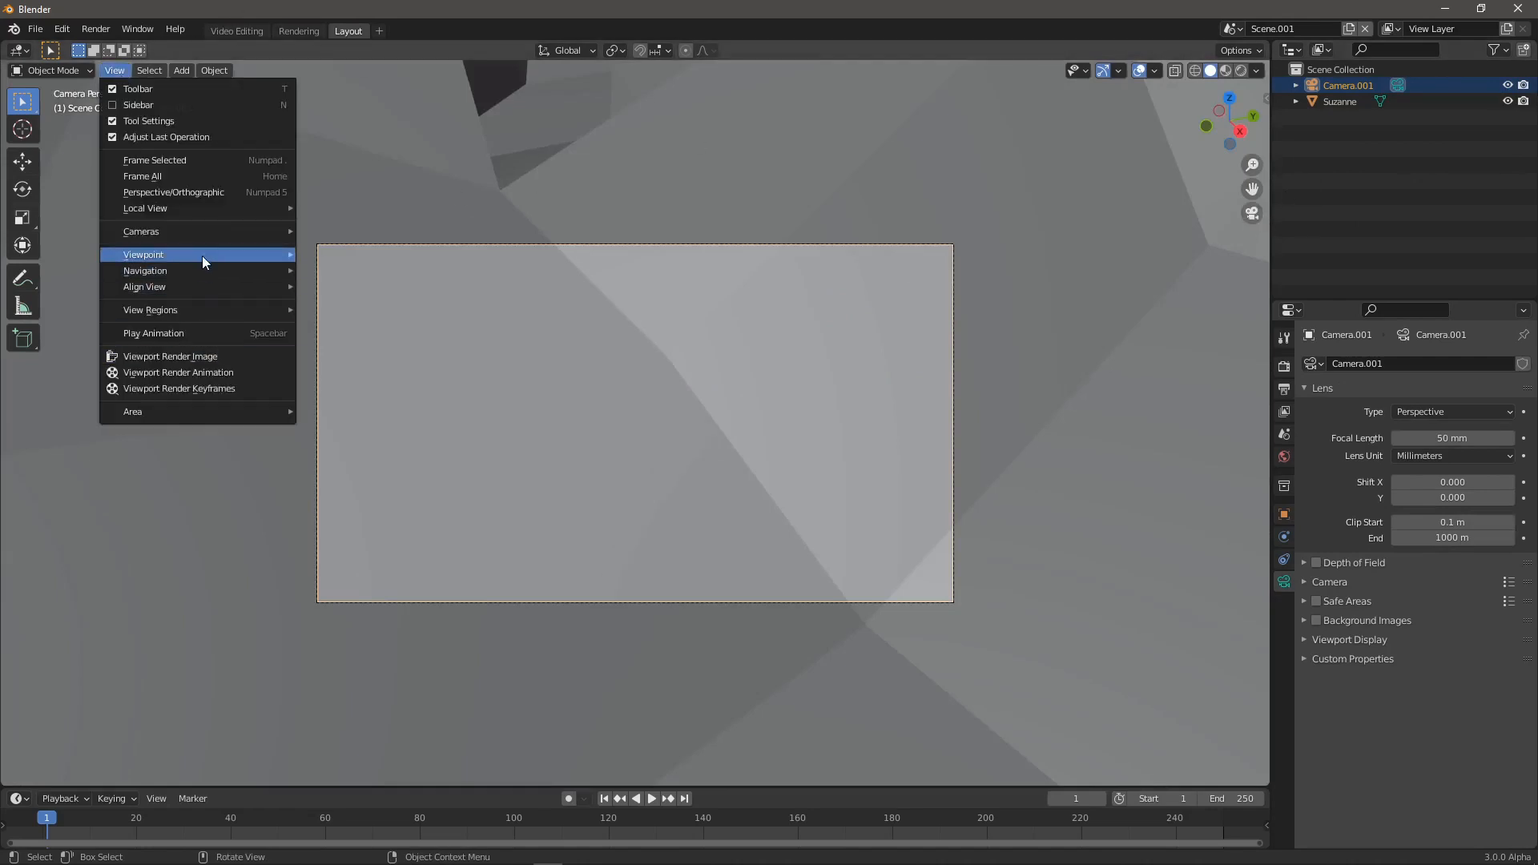
pyautogui.moveTo(200, 270)
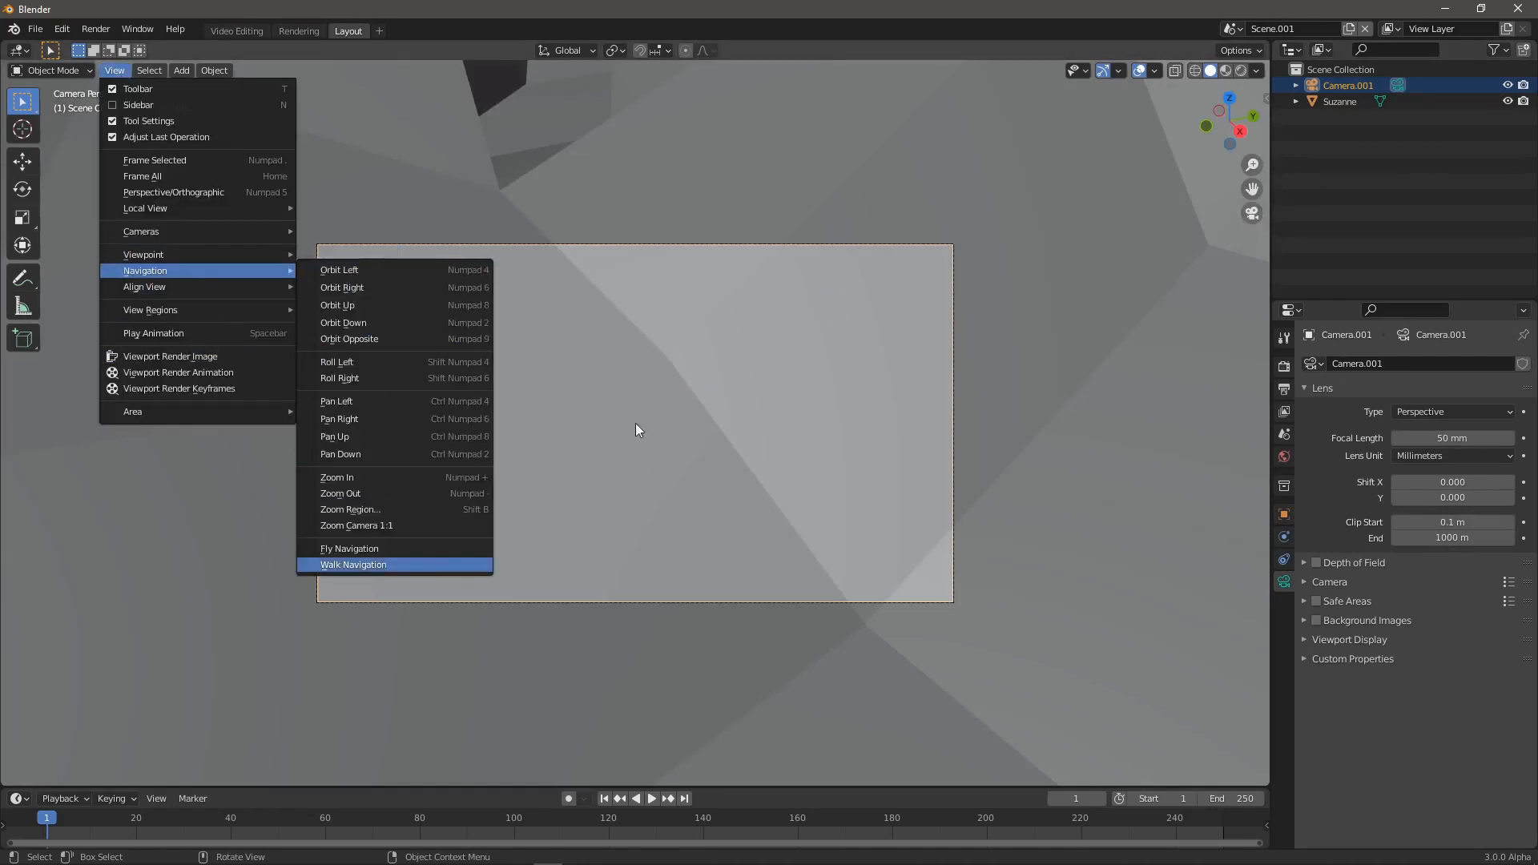
pyautogui.click(353, 565)
pyautogui.press('s')
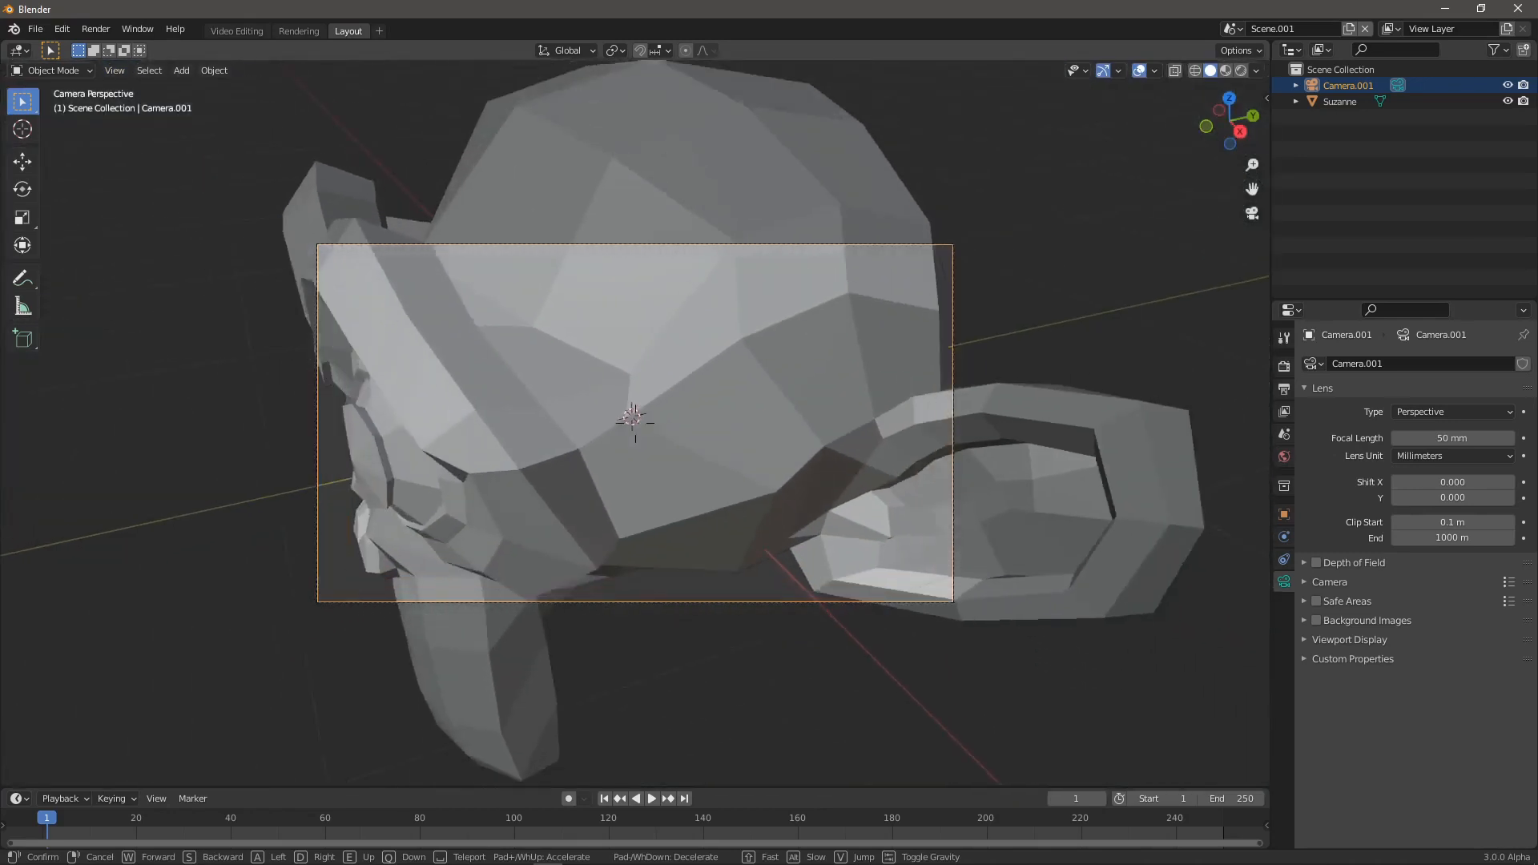
pyautogui.press('s')
pyautogui.press('a')
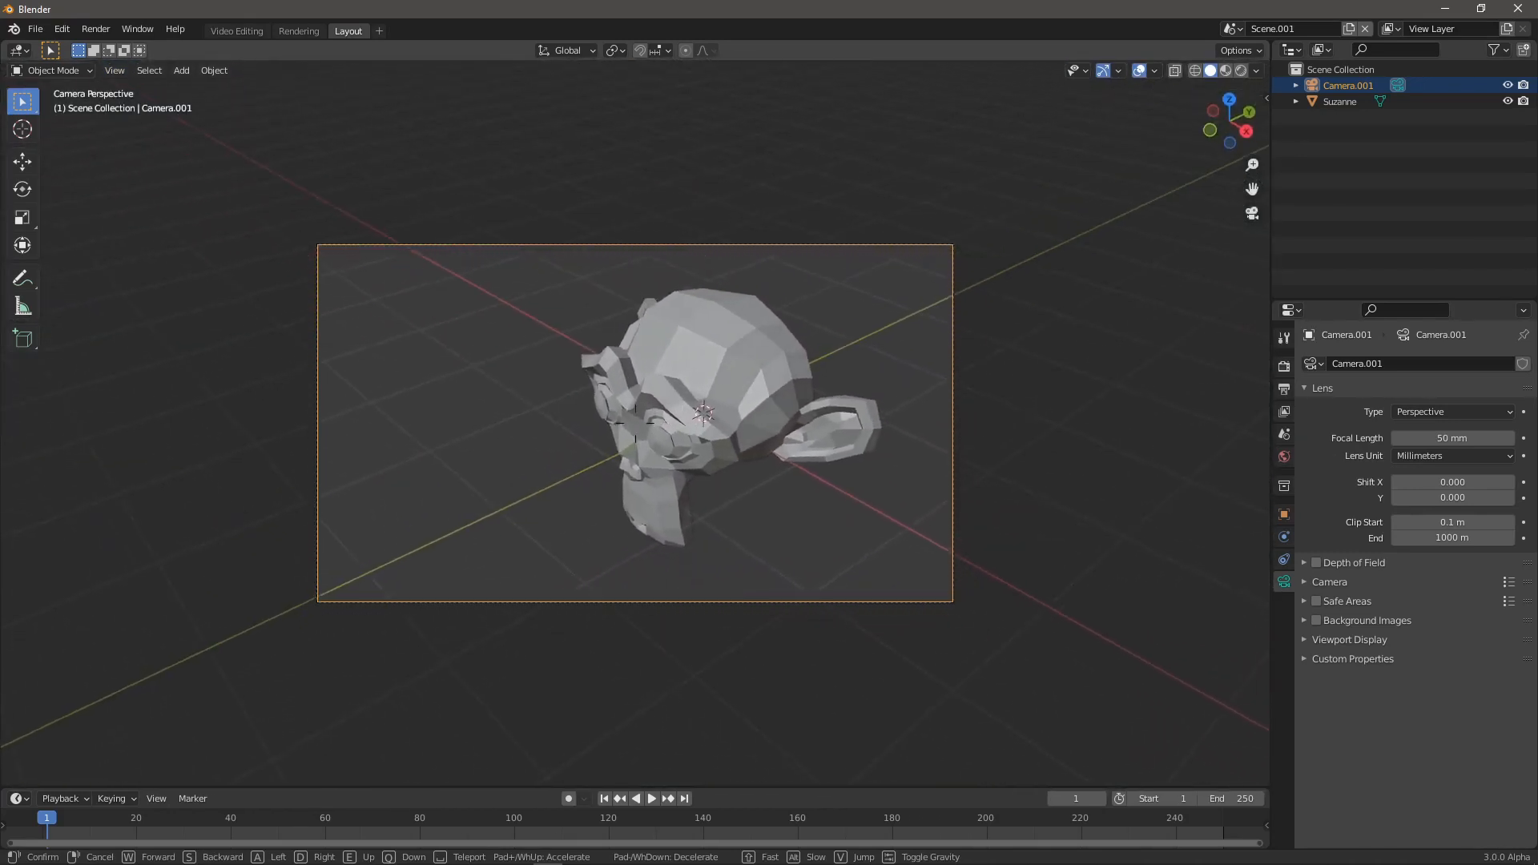
pyautogui.click(804, 403)
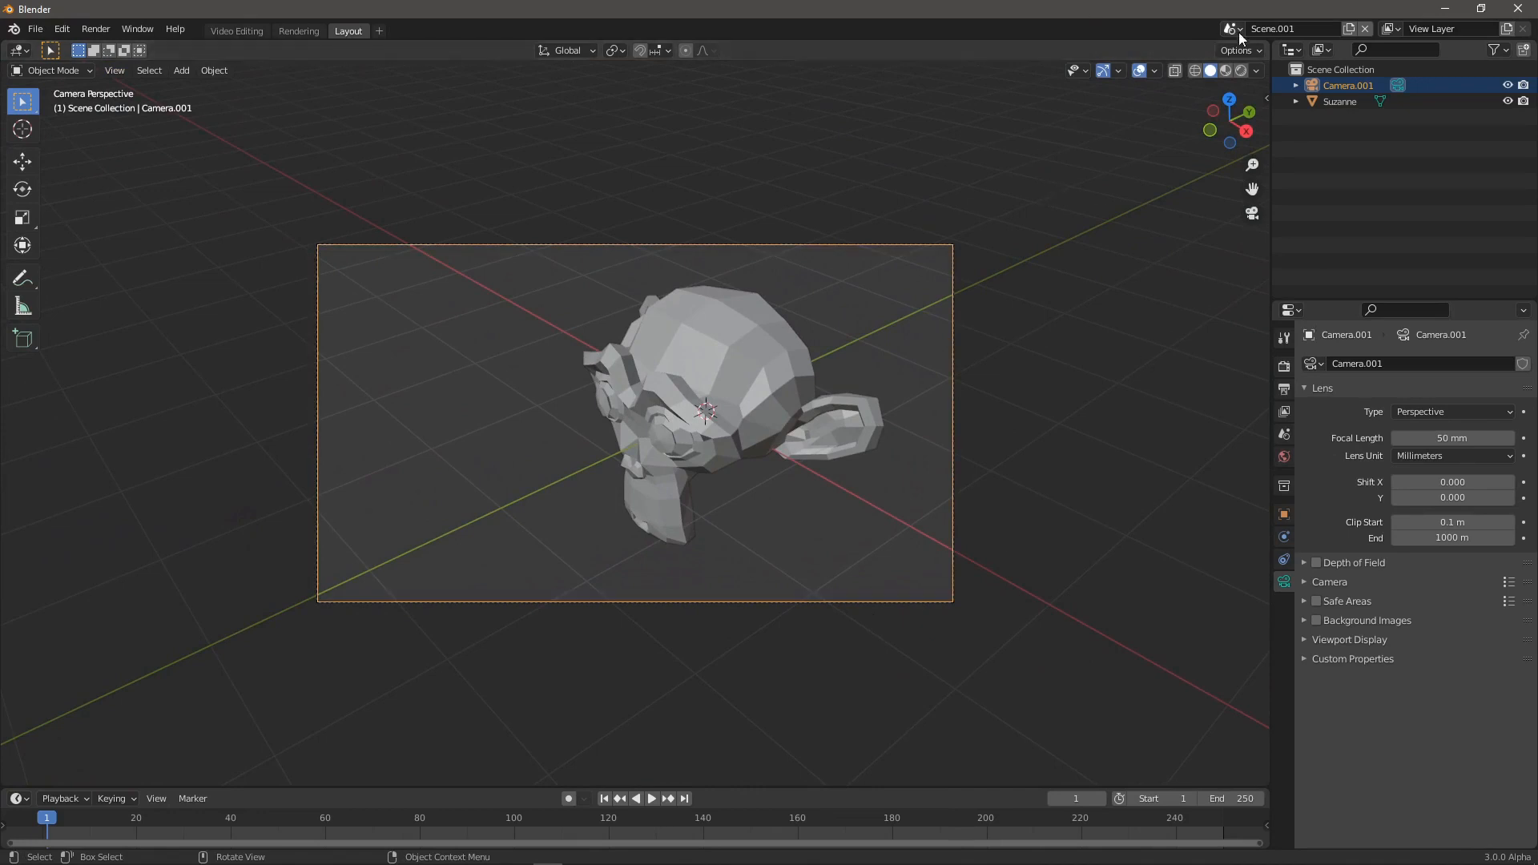
# - Return to the original scene in the Video Editing workspace, comparing its sequencer with the one in Scene.001
pyautogui.click(1238, 34)
pyautogui.click(1275, 53)
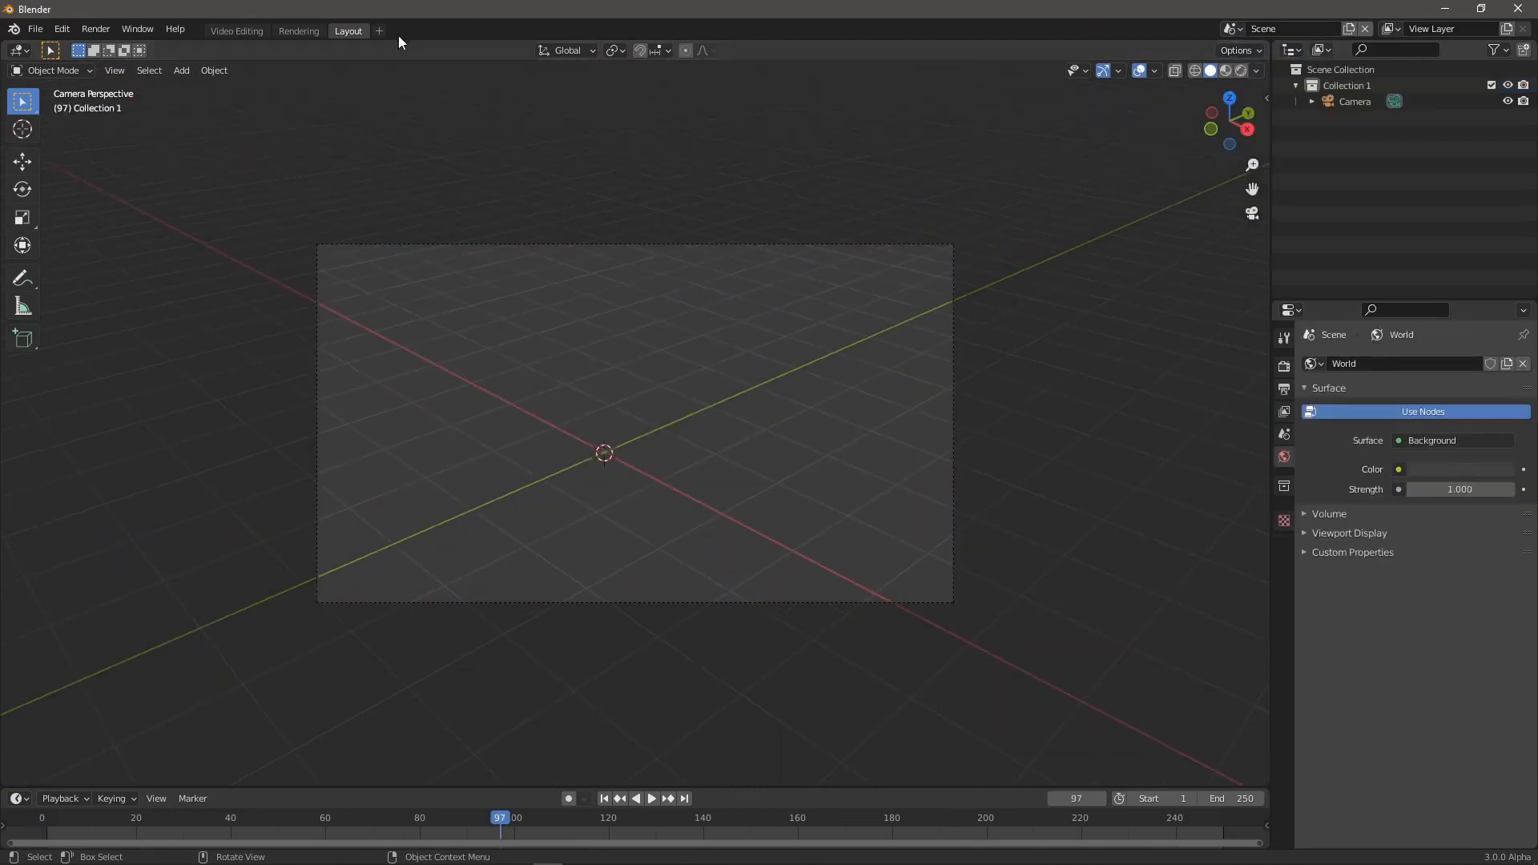
pyautogui.click(239, 32)
pyautogui.click(1234, 29)
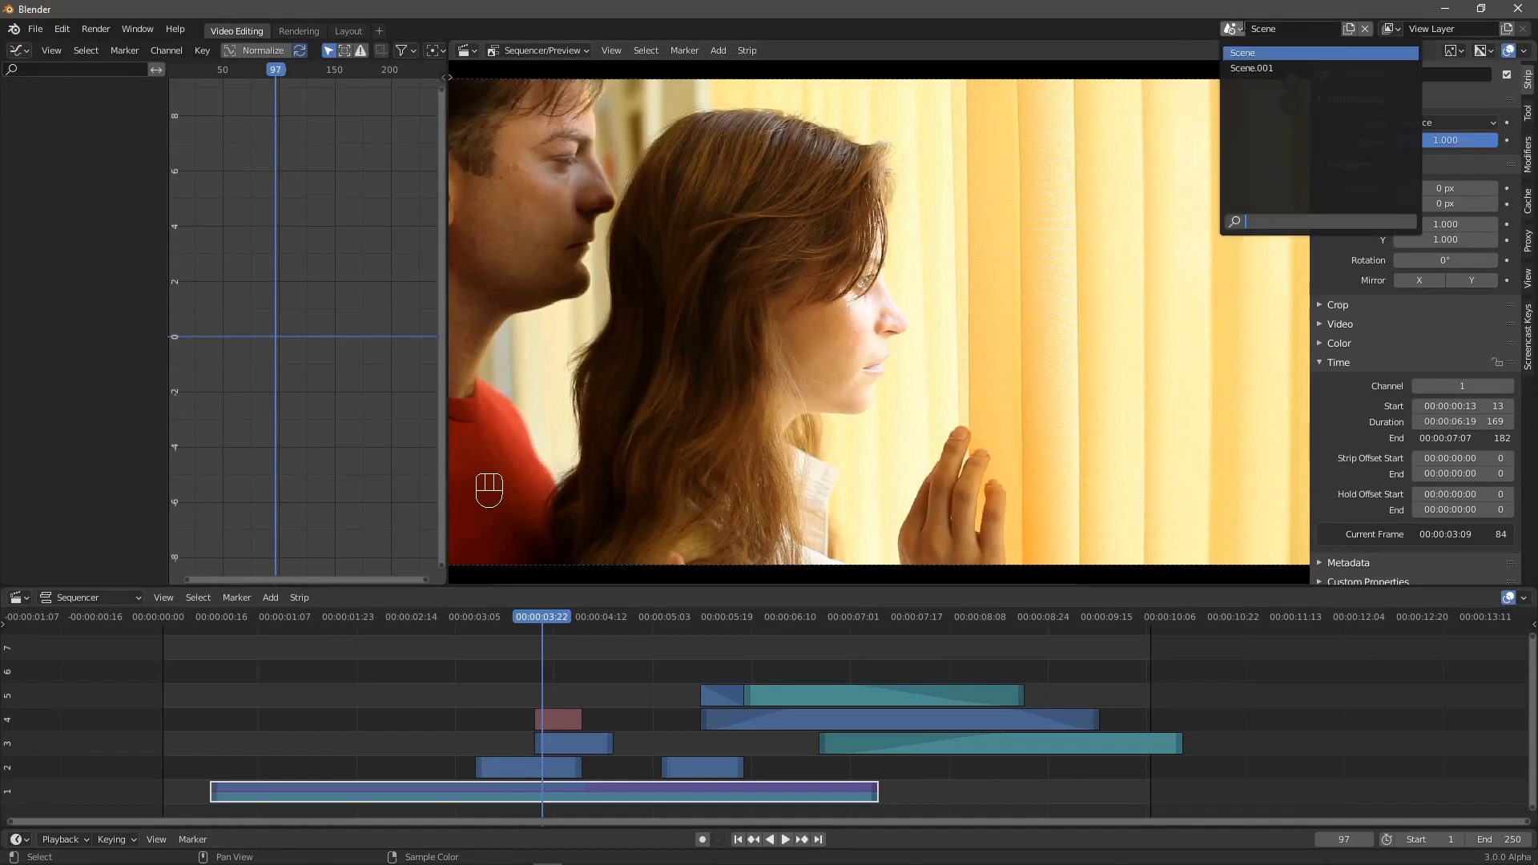
pyautogui.click(1282, 65)
pyautogui.click(1237, 29)
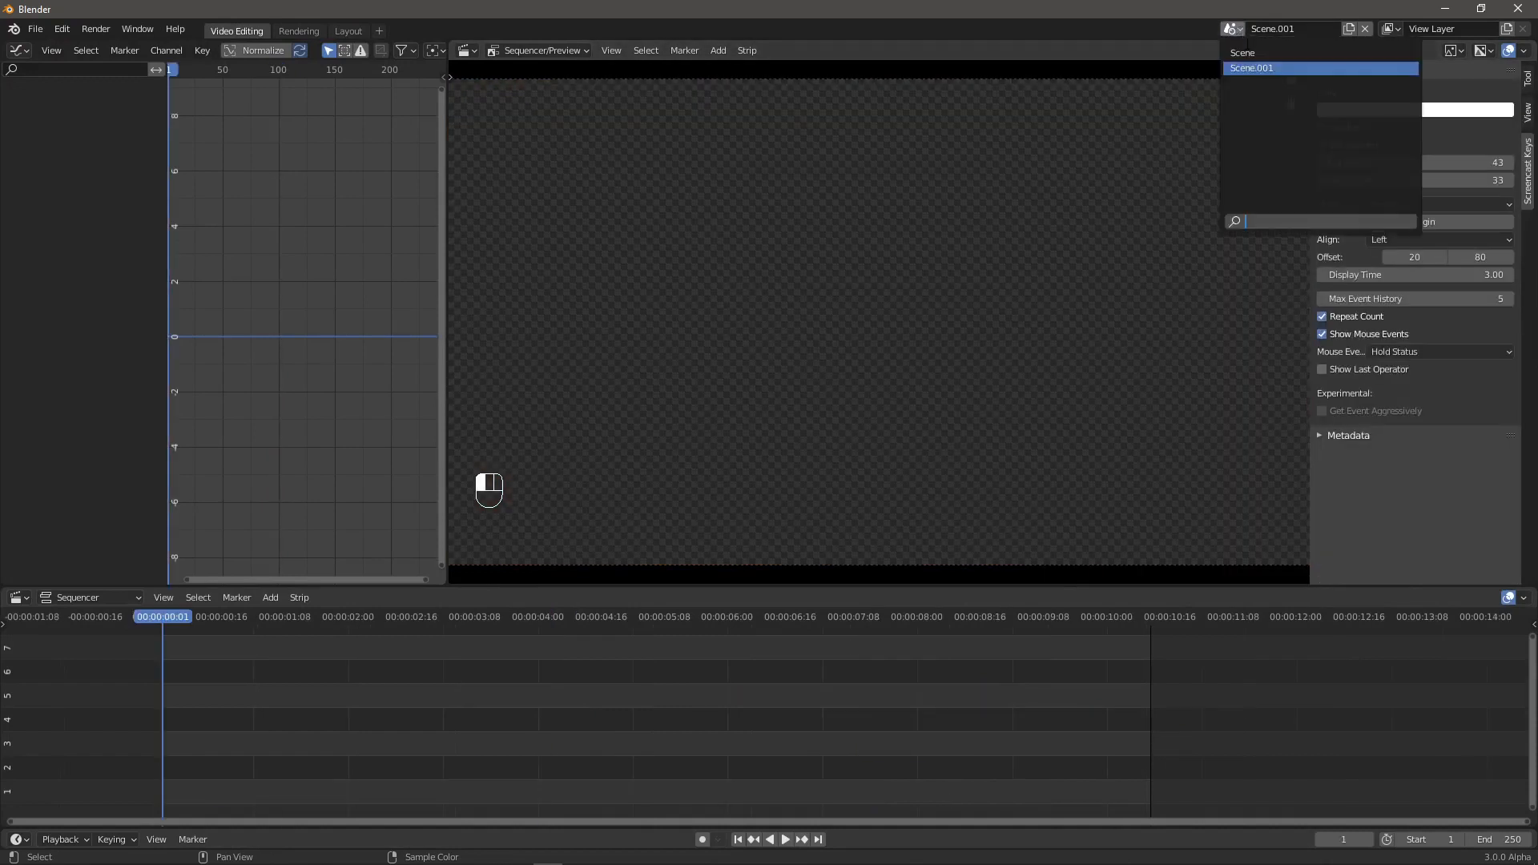
pyautogui.click(1252, 51)
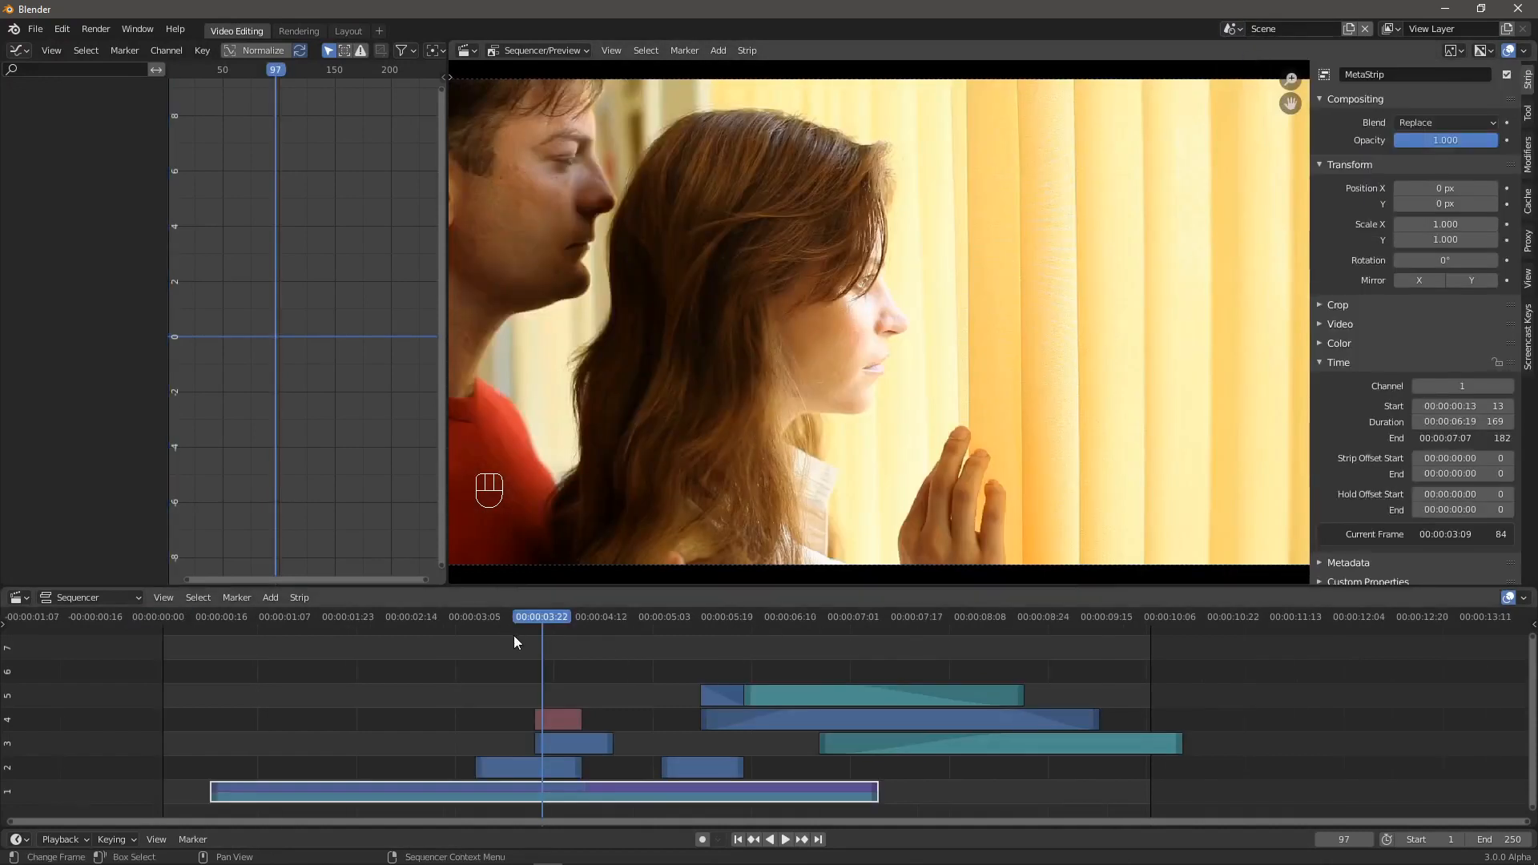
# - Add Scene.001 as a scene strip on channel 6 at frame 97, shorten it to end at frame 125, and preview frame 110
pyautogui.press('shift')
pyautogui.hotkey('shift', 'a')
pyautogui.moveTo(472, 646)
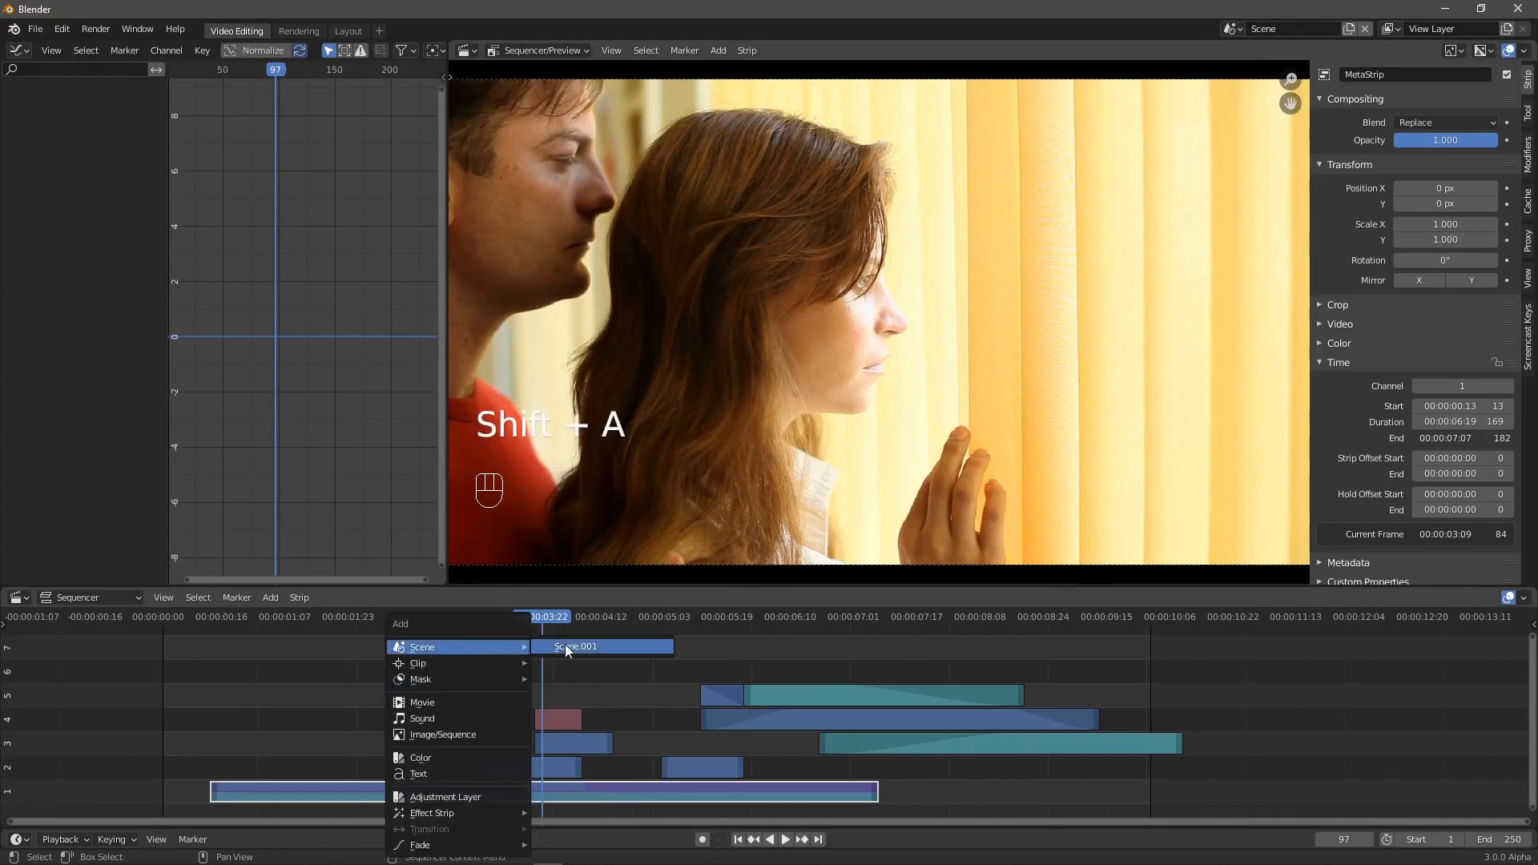
pyautogui.click(569, 645)
pyautogui.moveTo(546, 618)
pyautogui.mouseDown()
pyautogui.moveTo(839, 656)
pyautogui.moveTo(819, 654)
pyautogui.moveTo(801, 617)
pyautogui.moveTo(450, 619)
pyautogui.moveTo(559, 622)
pyautogui.moveTo(516, 615)
pyautogui.mouseUp()
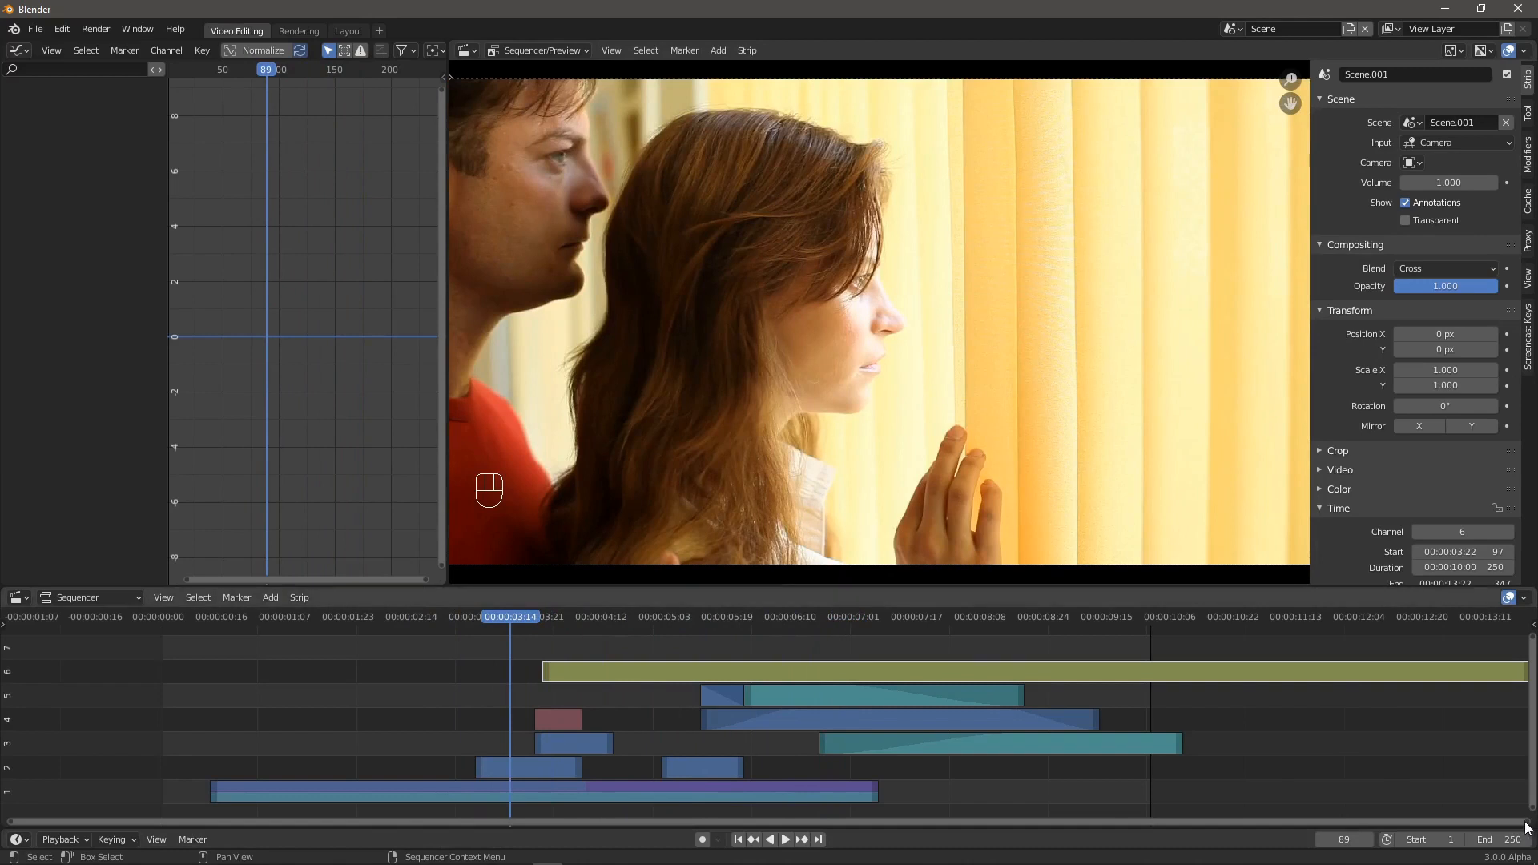
pyautogui.moveTo(1527, 672); pyautogui.dragTo(649, 650)
pyautogui.moveTo(516, 613); pyautogui.dragTo(593, 645)
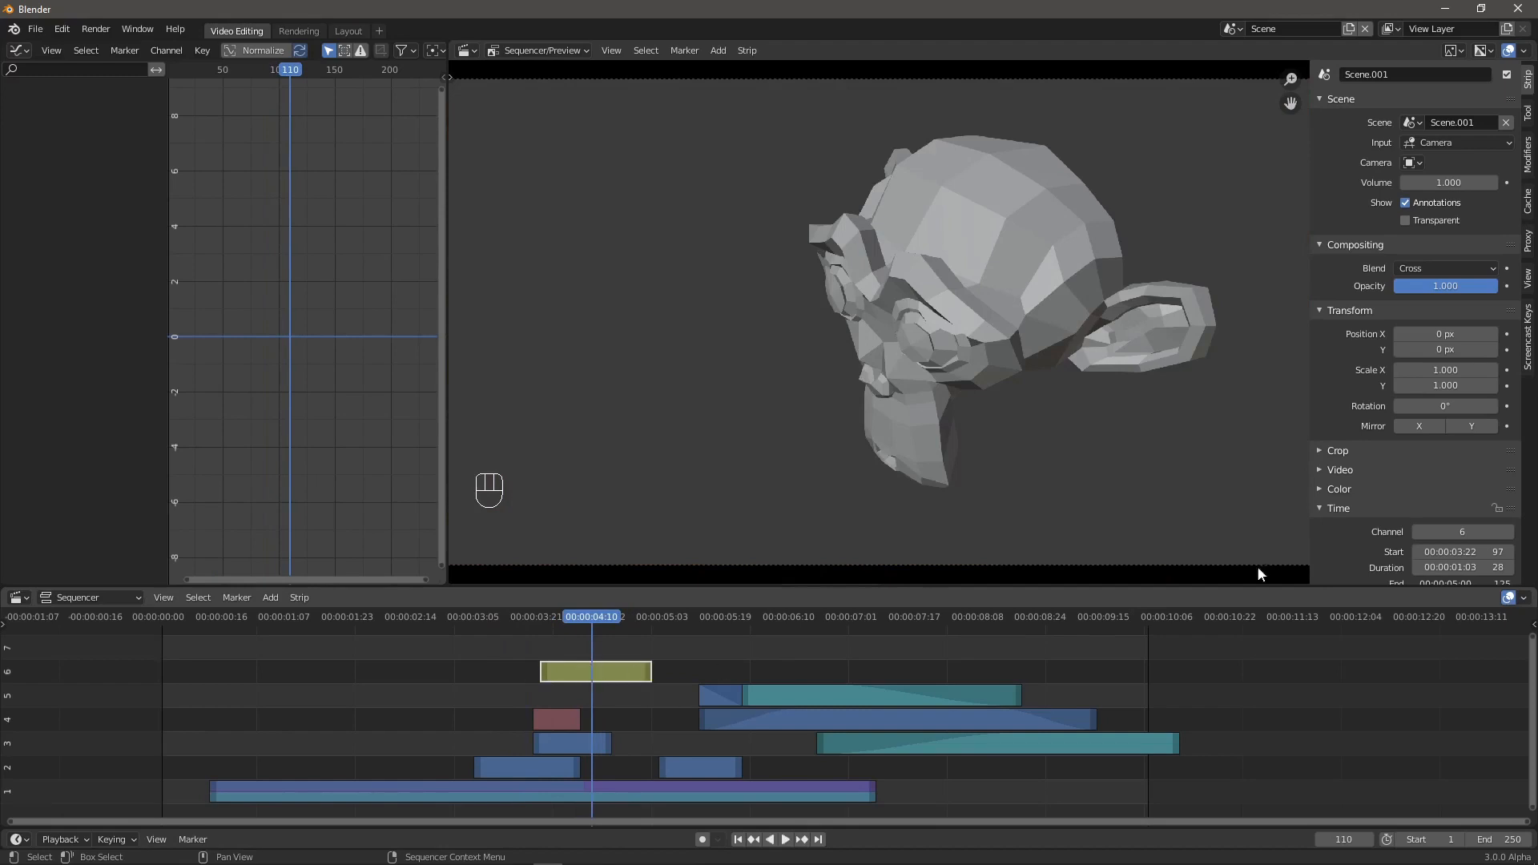
# - Try Camera.001 as the scene strip's camera, and set the strip to use Camera instead
pyautogui.click(1421, 157)
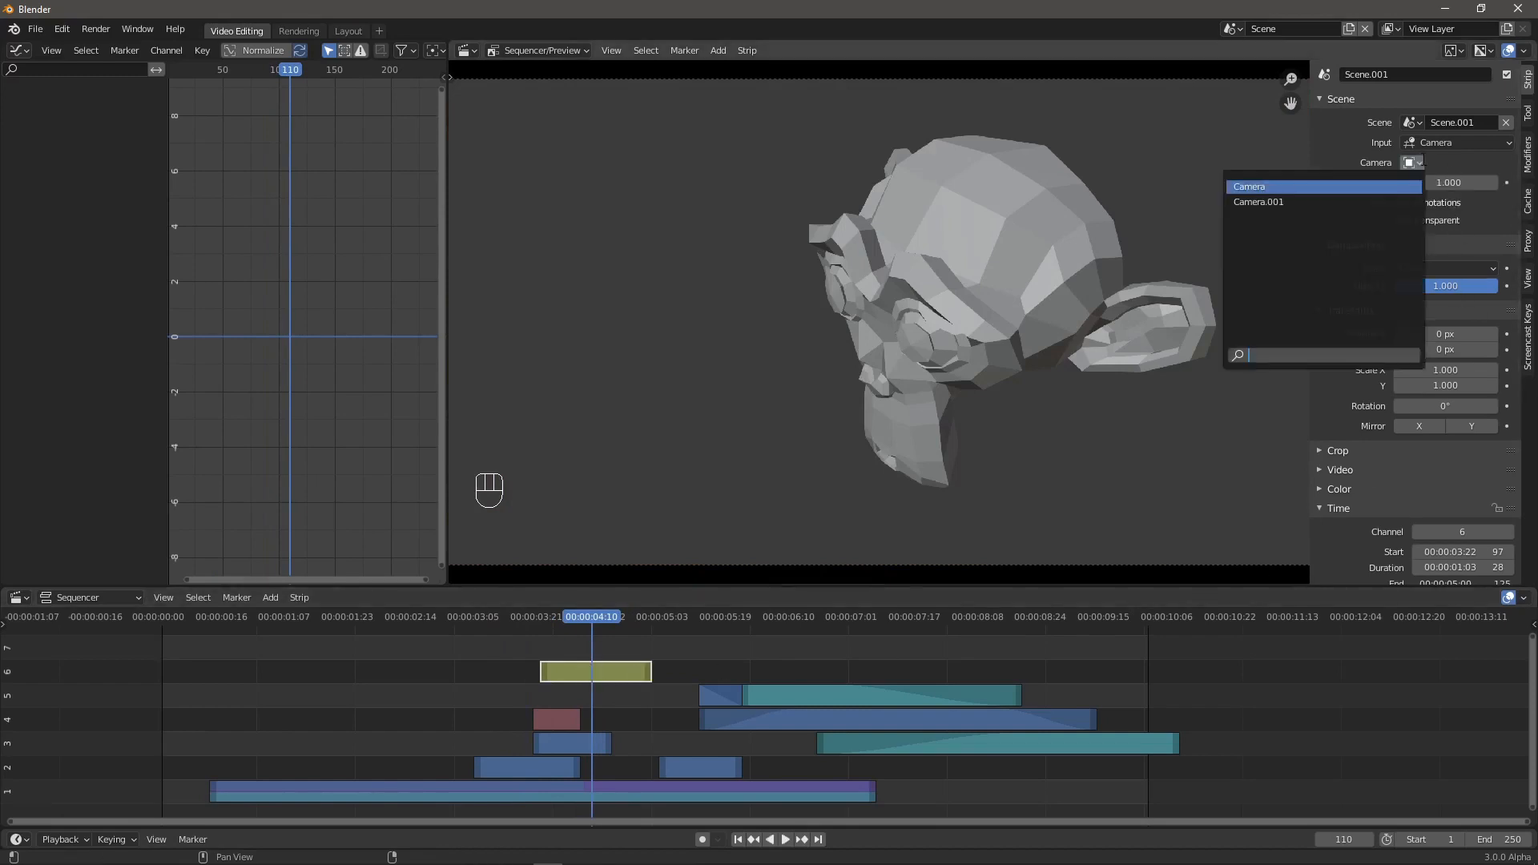
pyautogui.click(1375, 202)
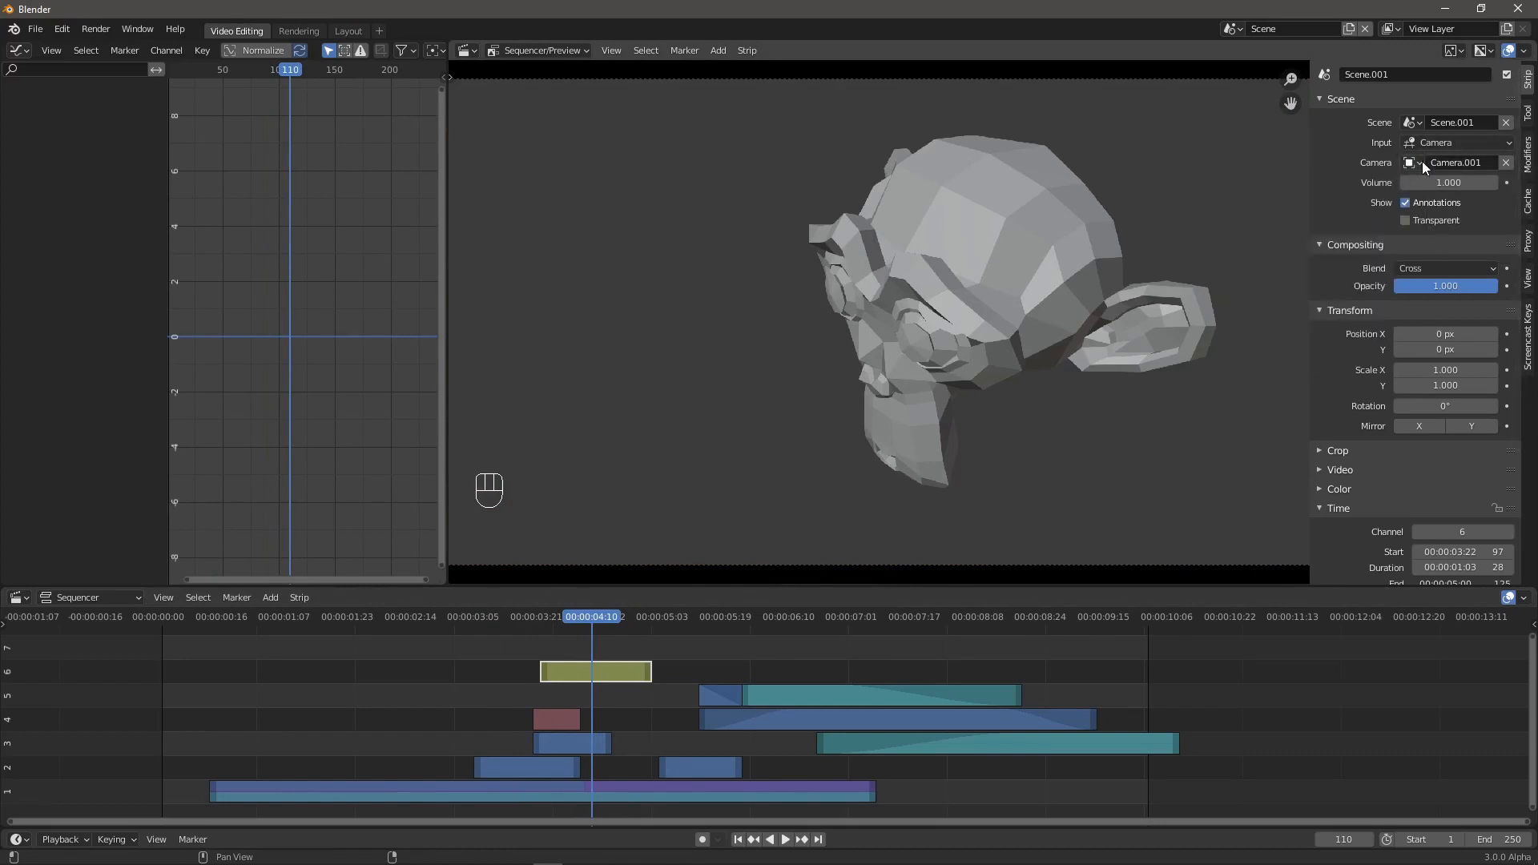
pyautogui.click(1422, 161)
pyautogui.click(1368, 184)
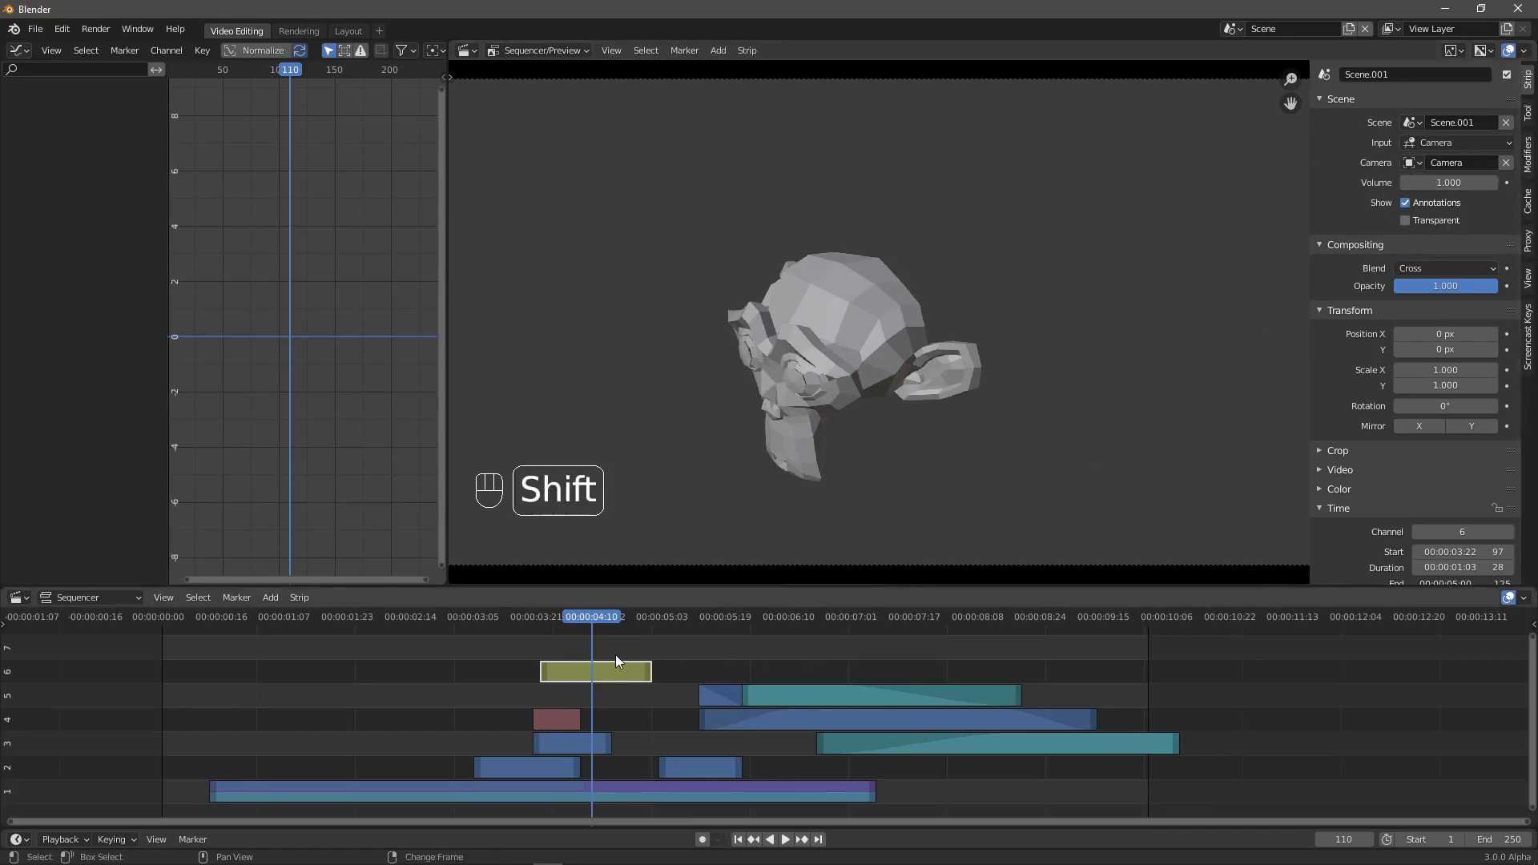
# - Duplicate the scene strip onto channel 7 starting at frame 122, and set the copy's camera to Camera.001
pyautogui.hotkey('shift', 'd')
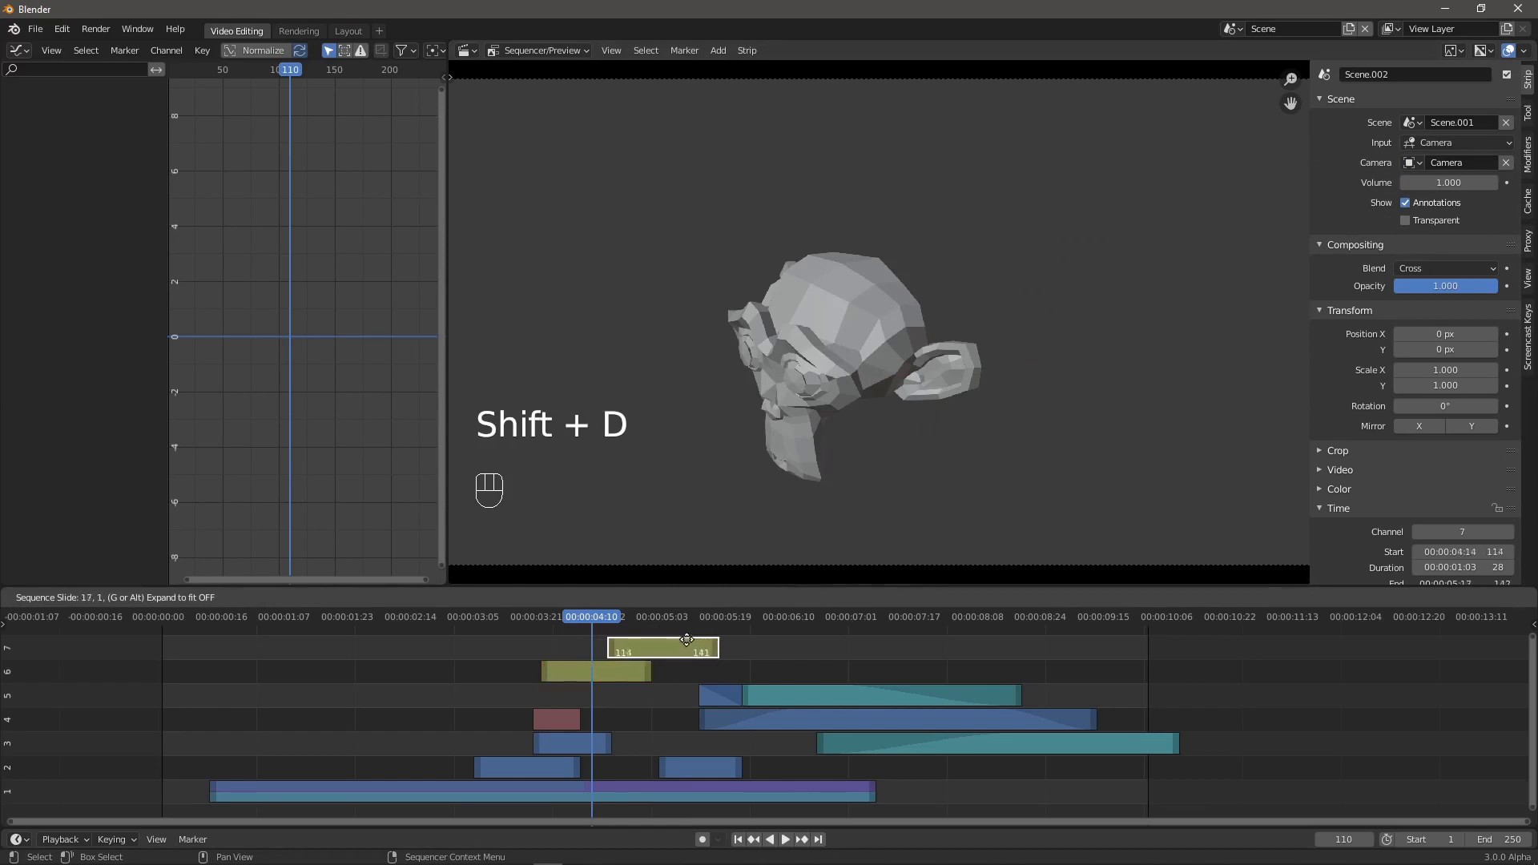
pyautogui.click(725, 649)
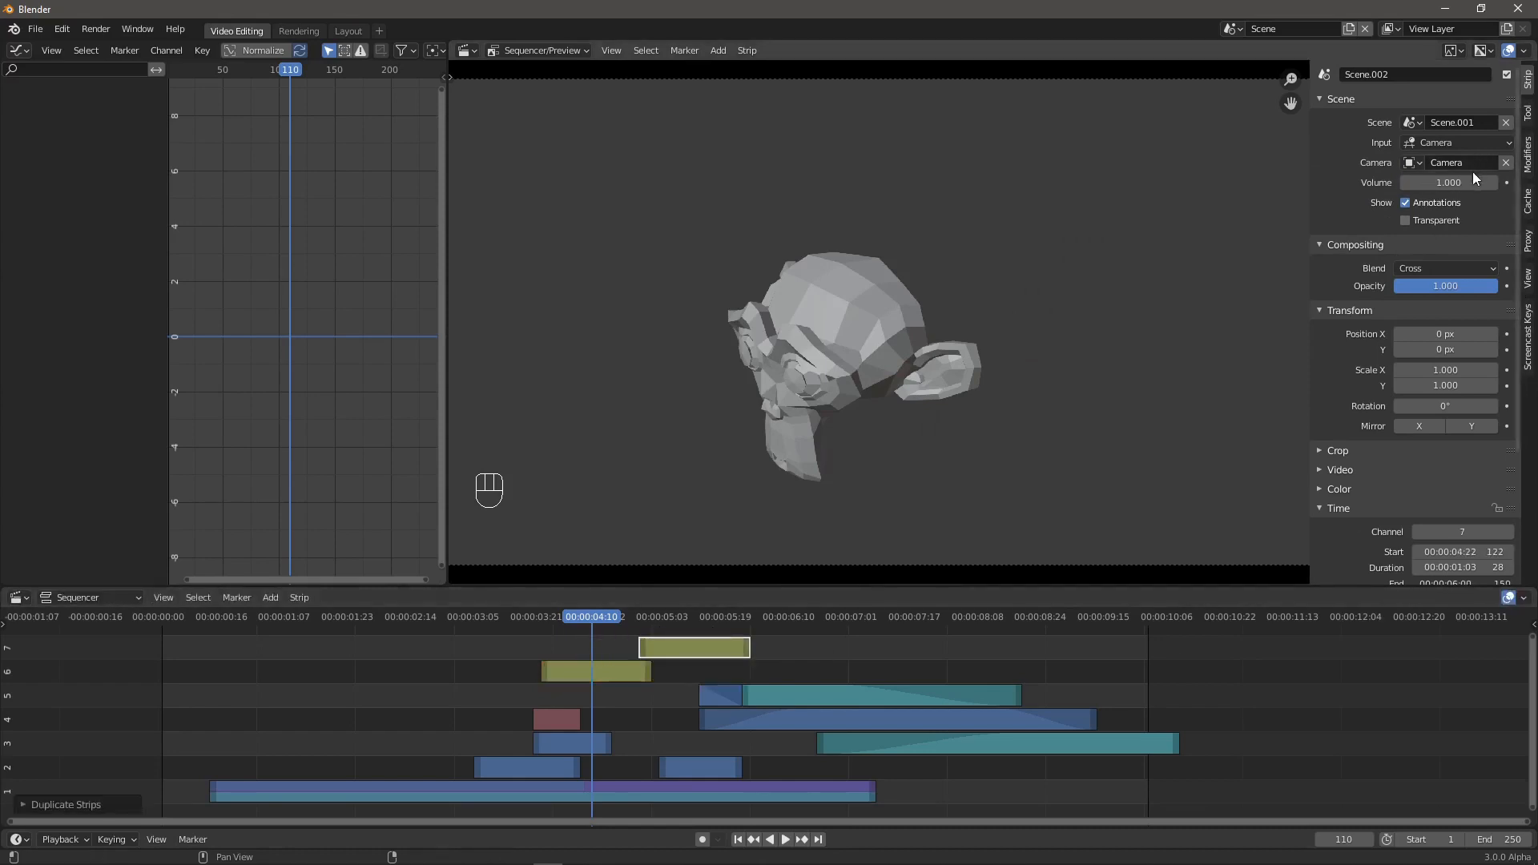
pyautogui.click(1418, 163)
pyautogui.click(1364, 202)
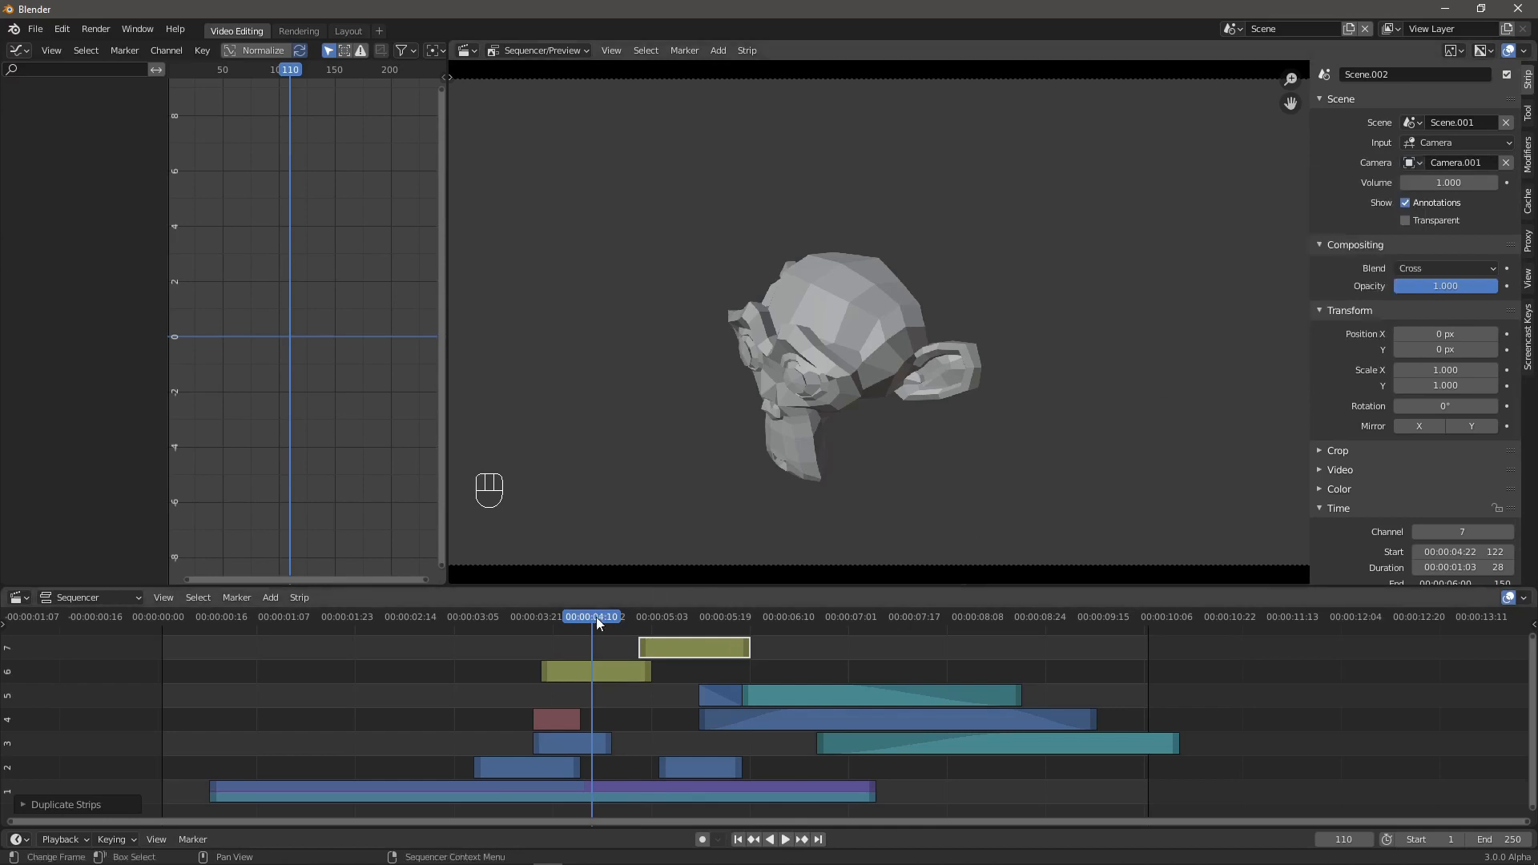
# - Preview the first scene strip at frame 115 and refresh the whole sequencer
pyautogui.press('space')
pyautogui.moveTo(659, 628); pyautogui.dragTo(610, 649)
pyautogui.press('space')
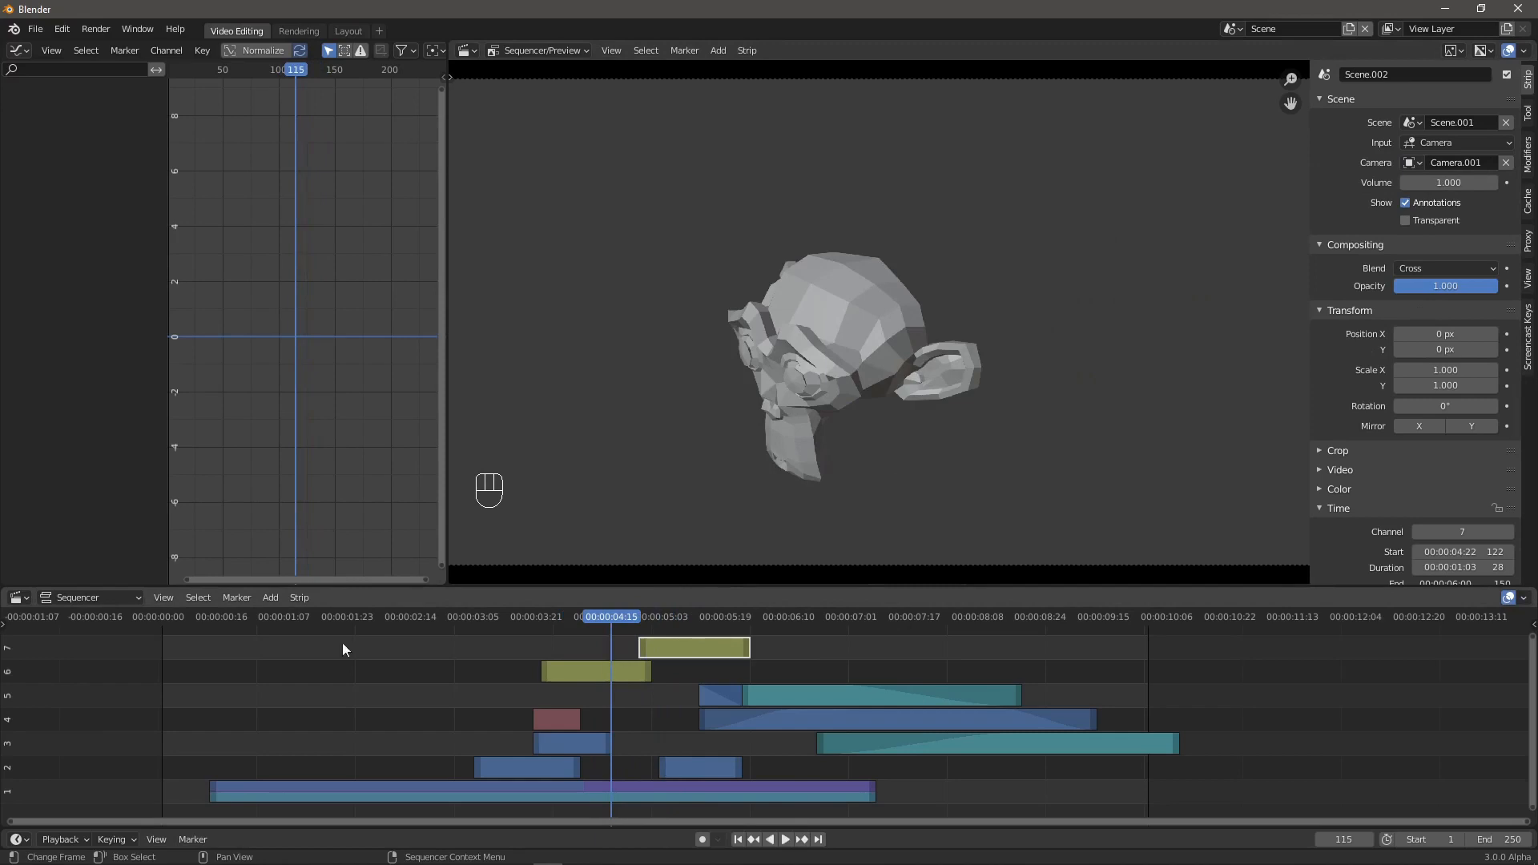
pyautogui.click(165, 598)
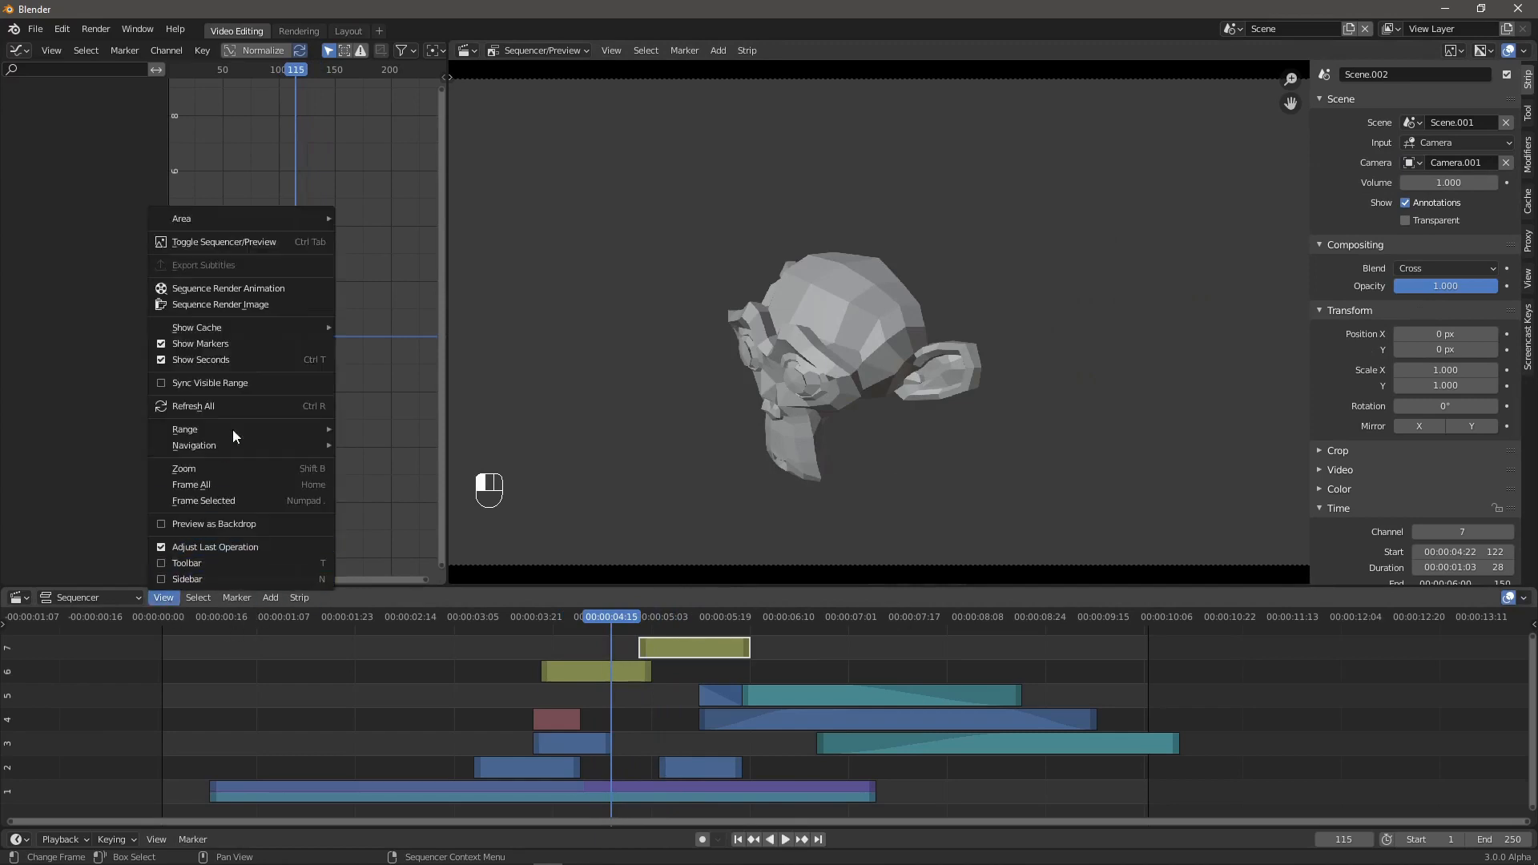
pyautogui.click(225, 406)
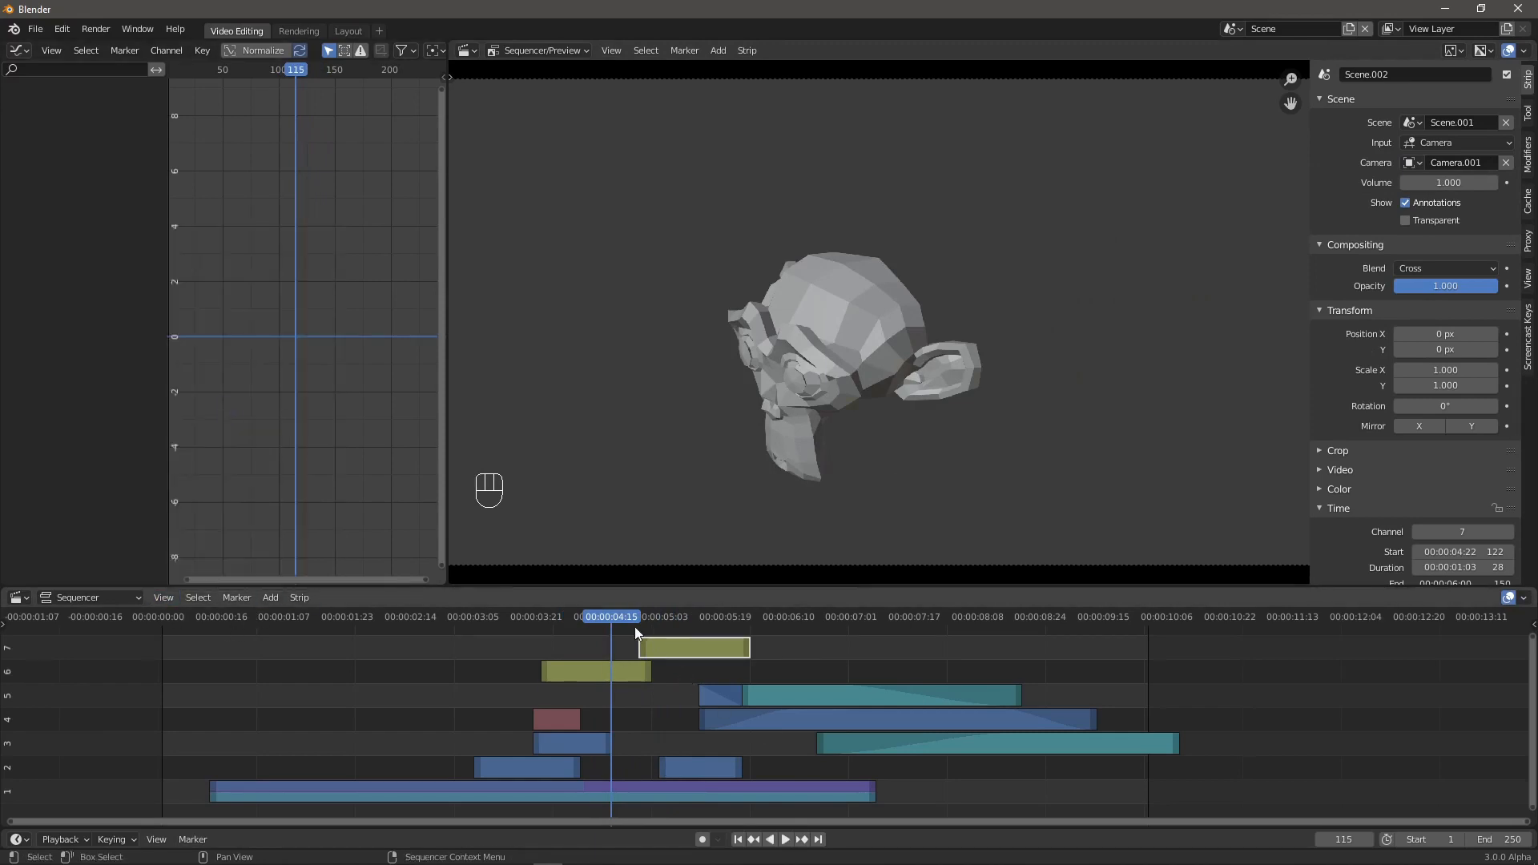
# - Check the channel 7 scene strip at frame 136, enable its Transparent option, and refresh the sequencer to preview frames 115 and 116
pyautogui.moveTo(618, 621); pyautogui.dragTo(695, 641)
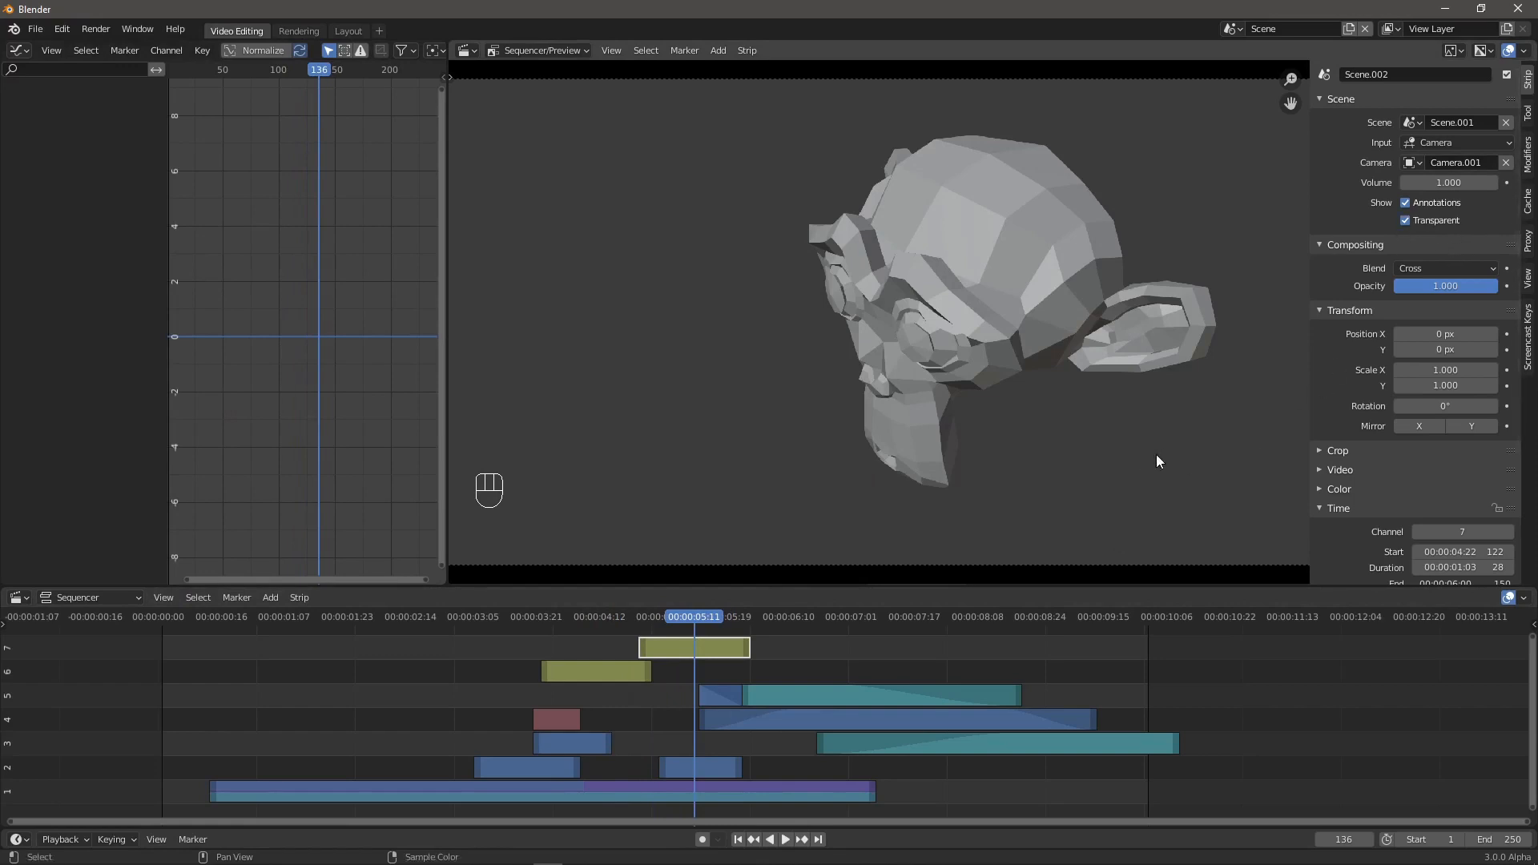
pyautogui.press('space')
pyautogui.moveTo(698, 617); pyautogui.dragTo(612, 646)
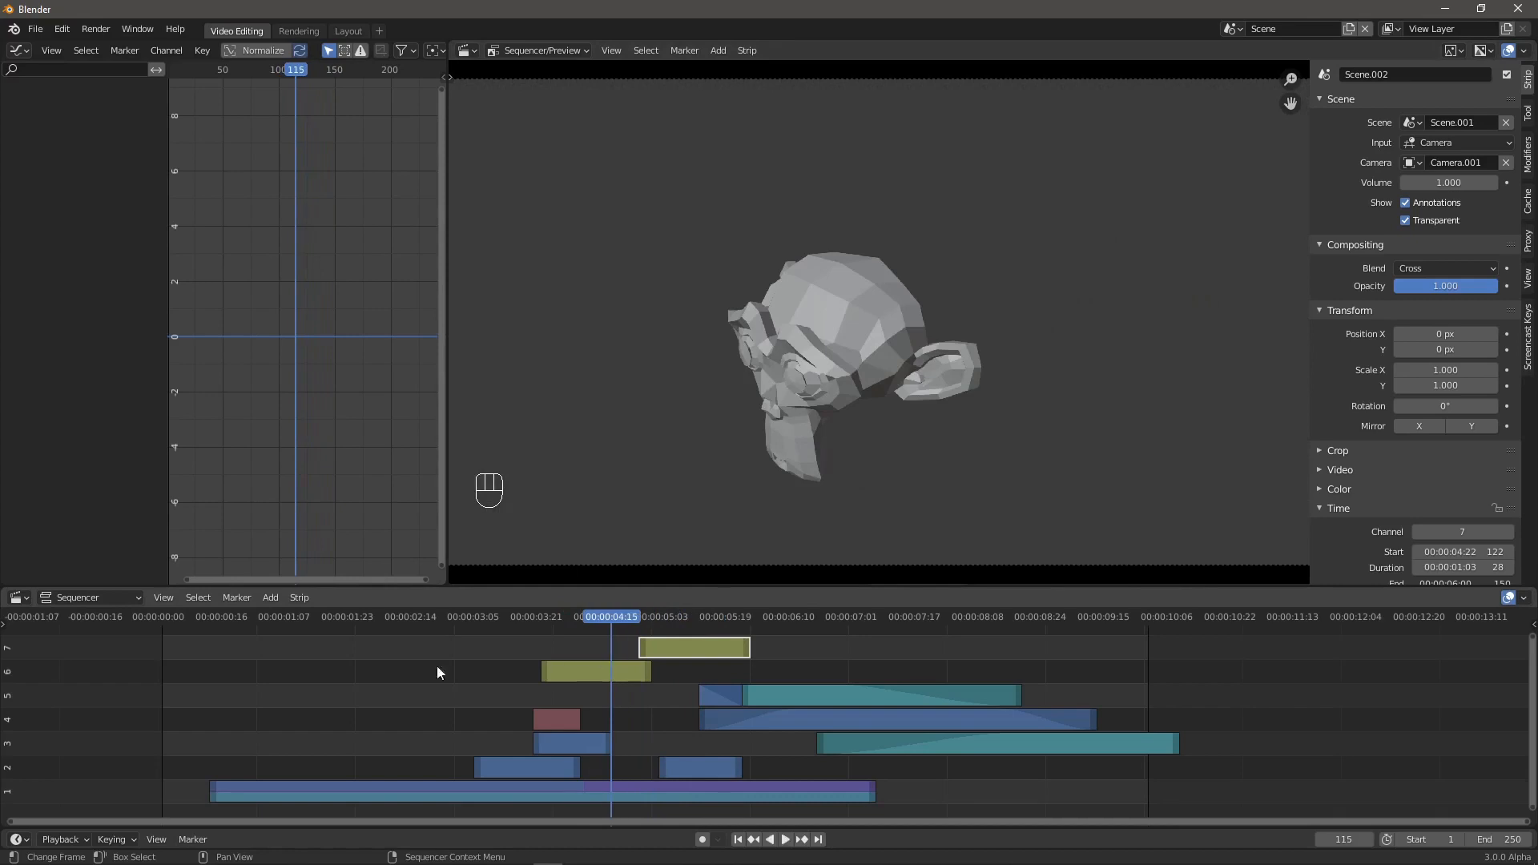
pyautogui.click(165, 598)
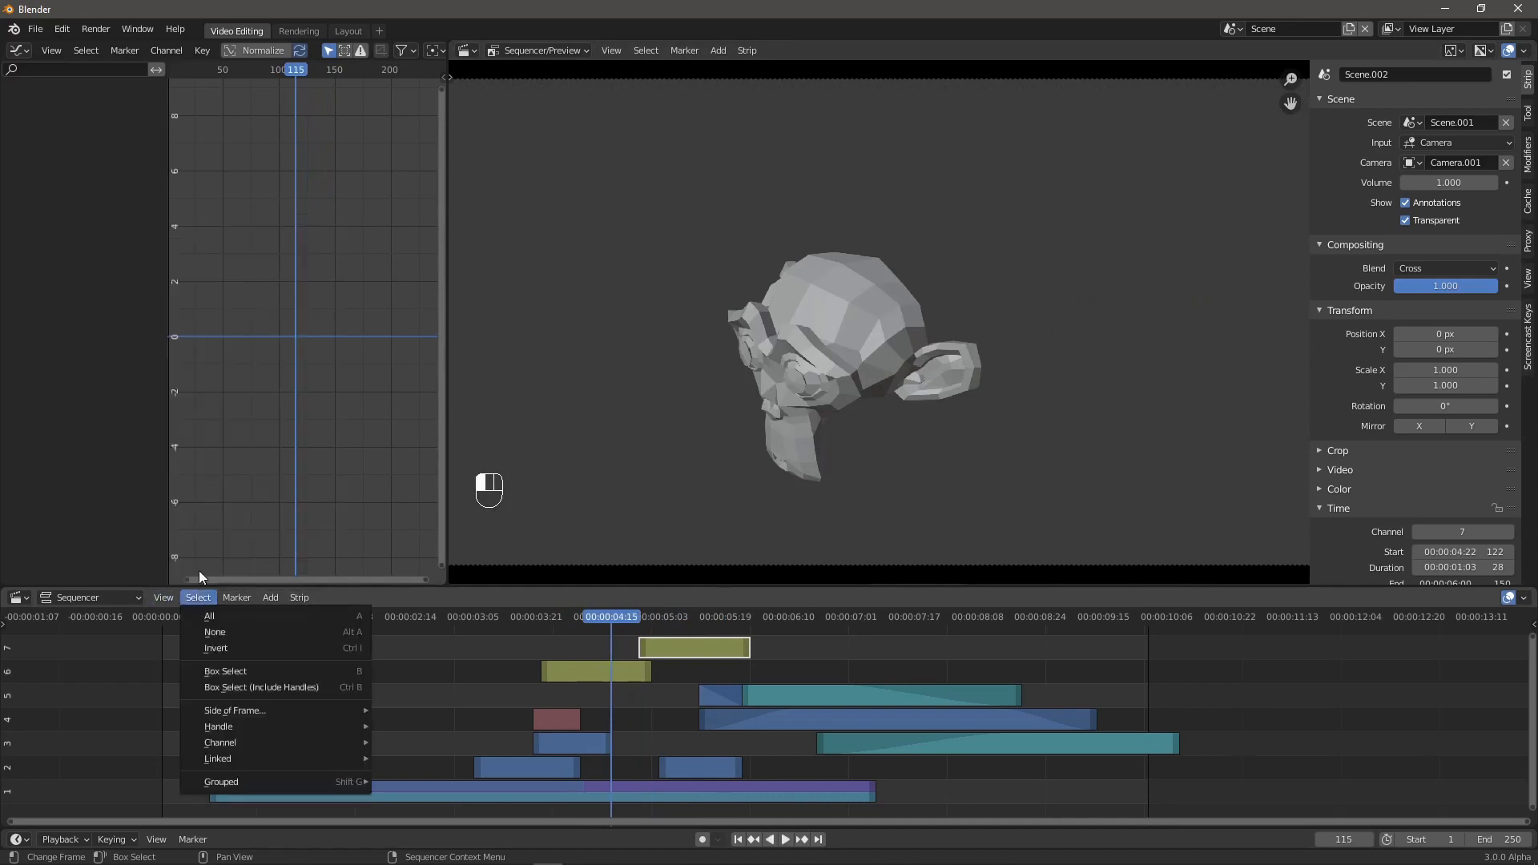
pyautogui.click(165, 598)
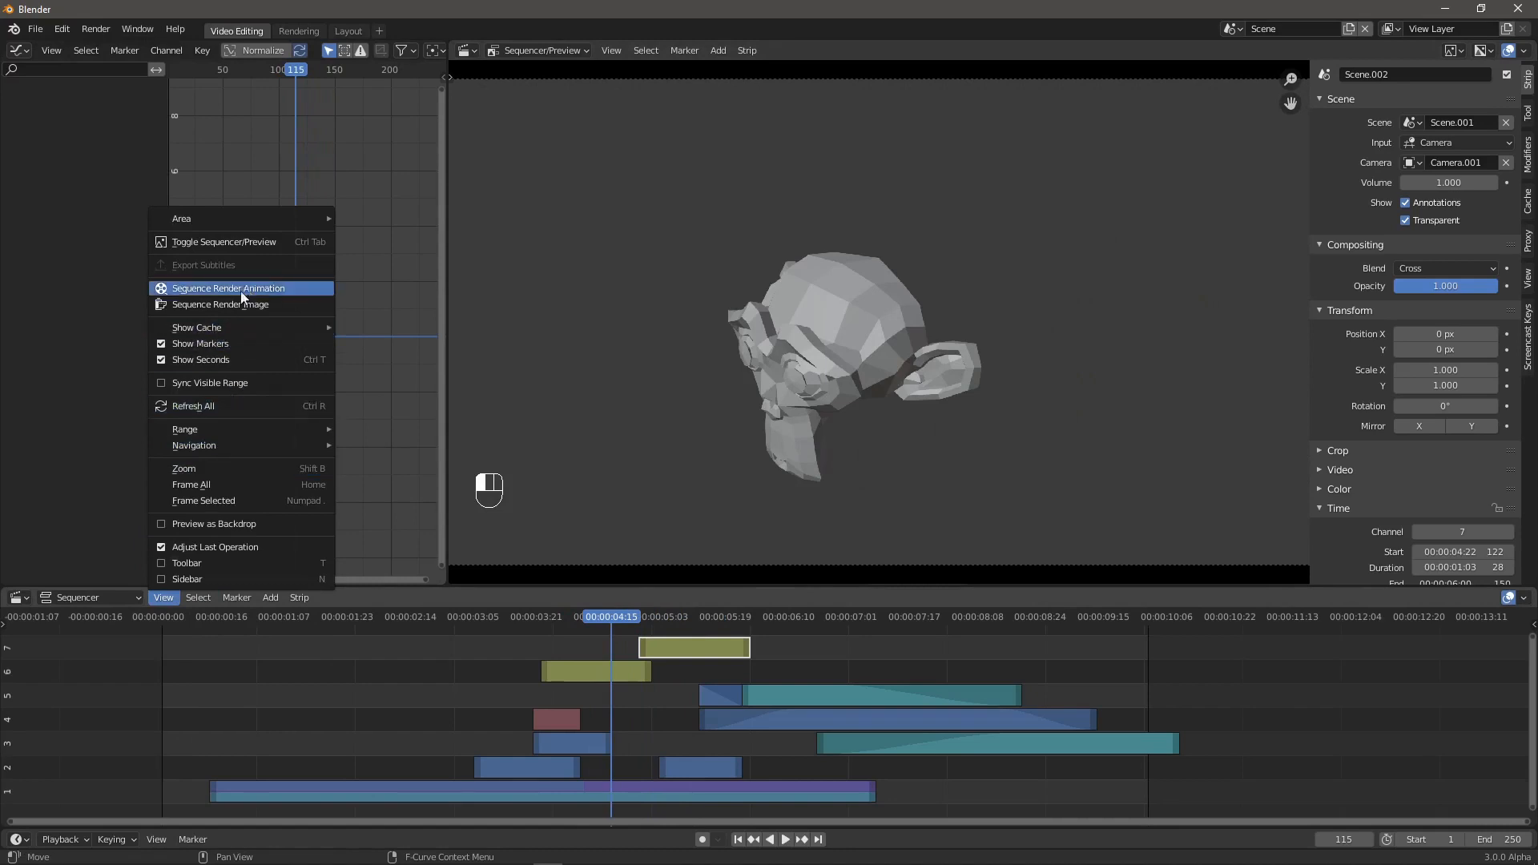
pyautogui.click(224, 405)
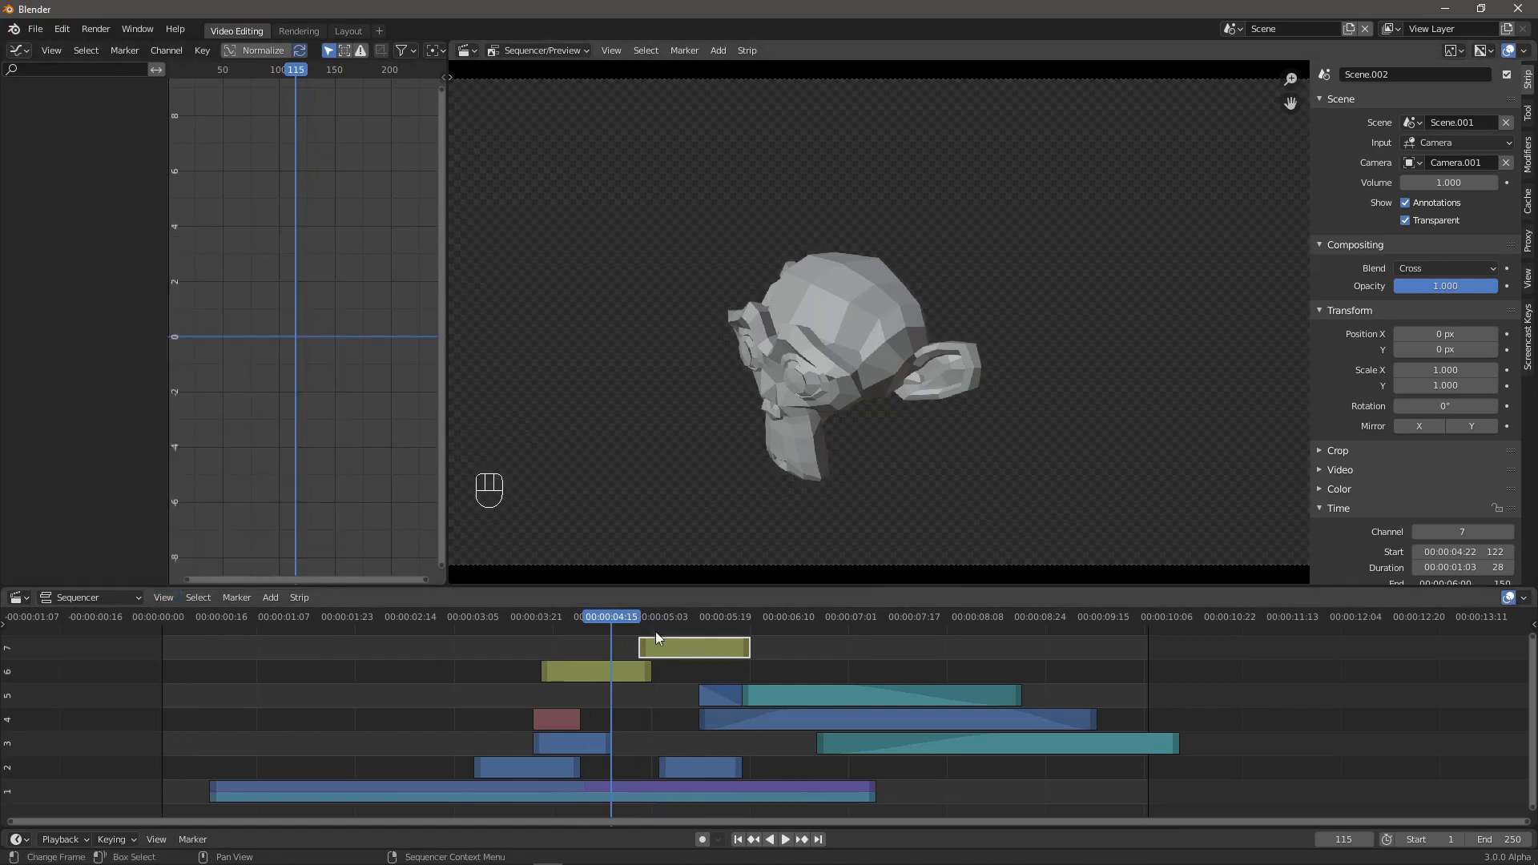
pyautogui.moveTo(619, 613)
pyautogui.mouseDown()
pyautogui.moveTo(685, 624)
pyautogui.moveTo(616, 633)
pyautogui.mouseUp()
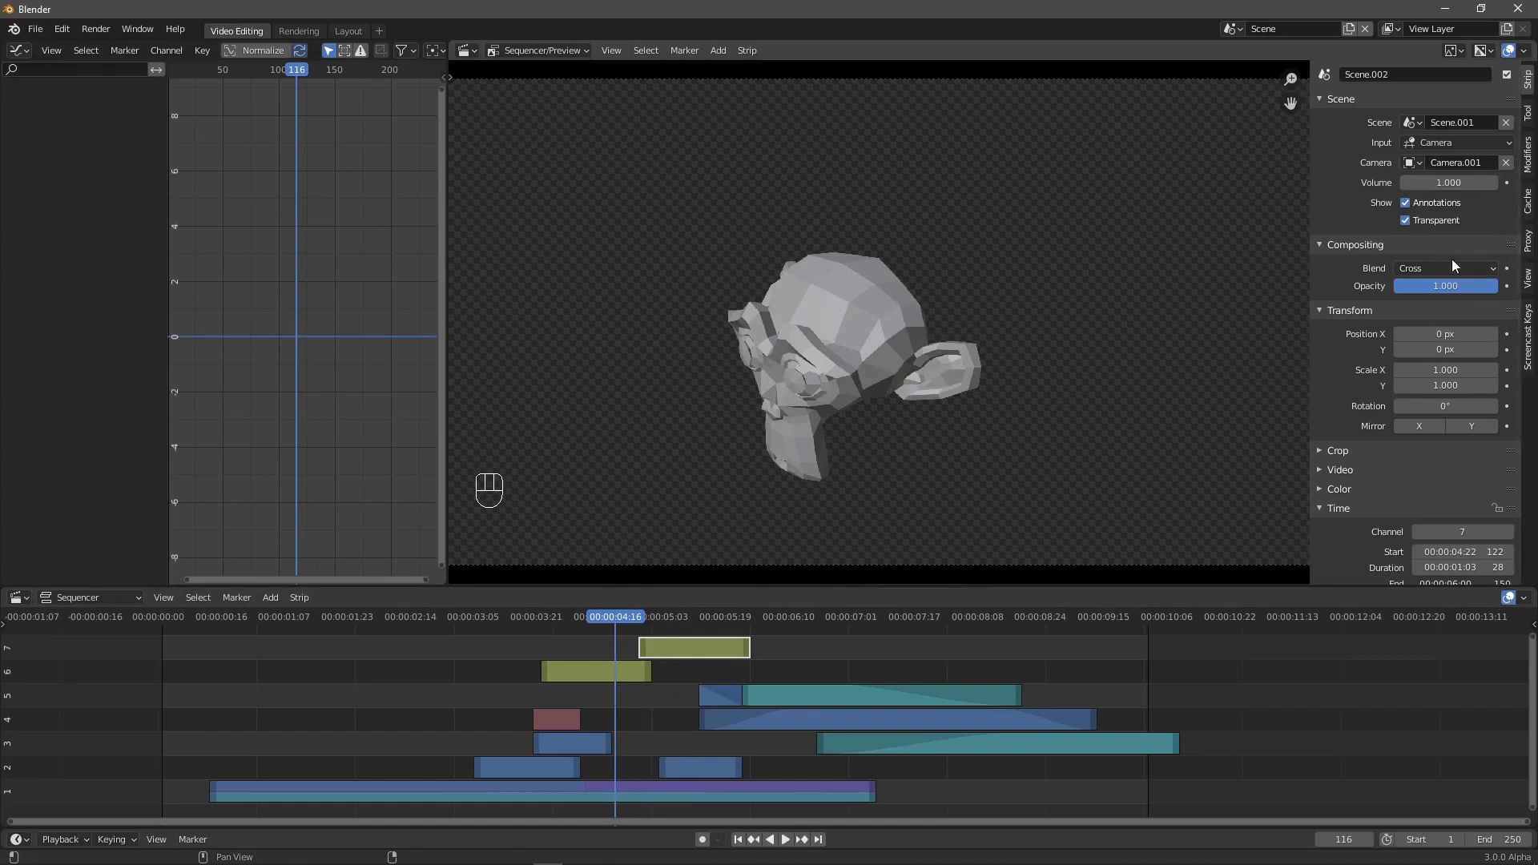
# - Set the channel 7 scene strip's blend mode to Alpha Over and check the preview at frame 110
pyautogui.click(1494, 270)
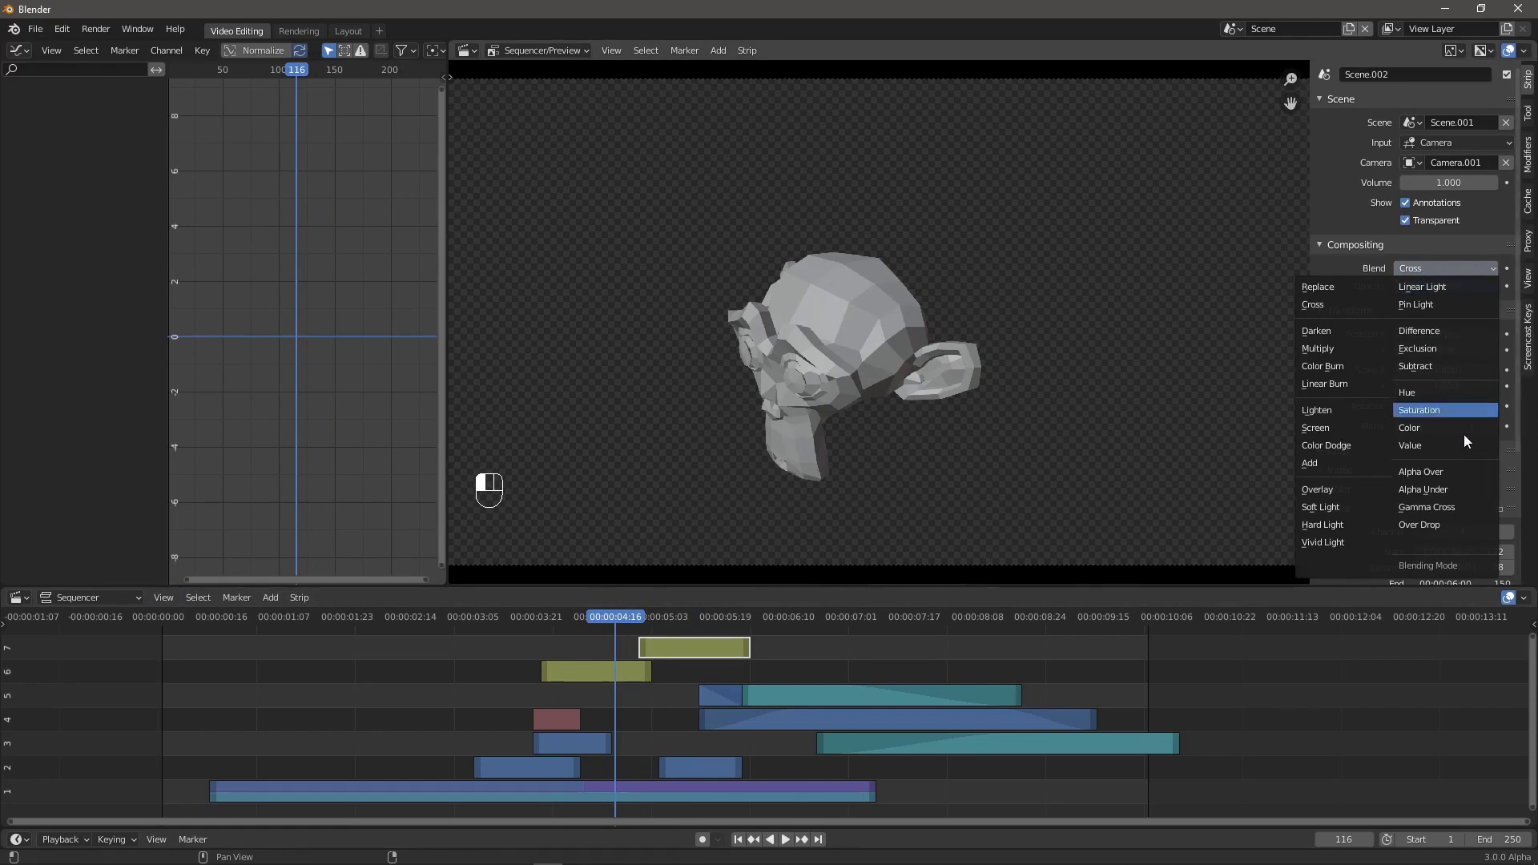
pyautogui.click(1447, 472)
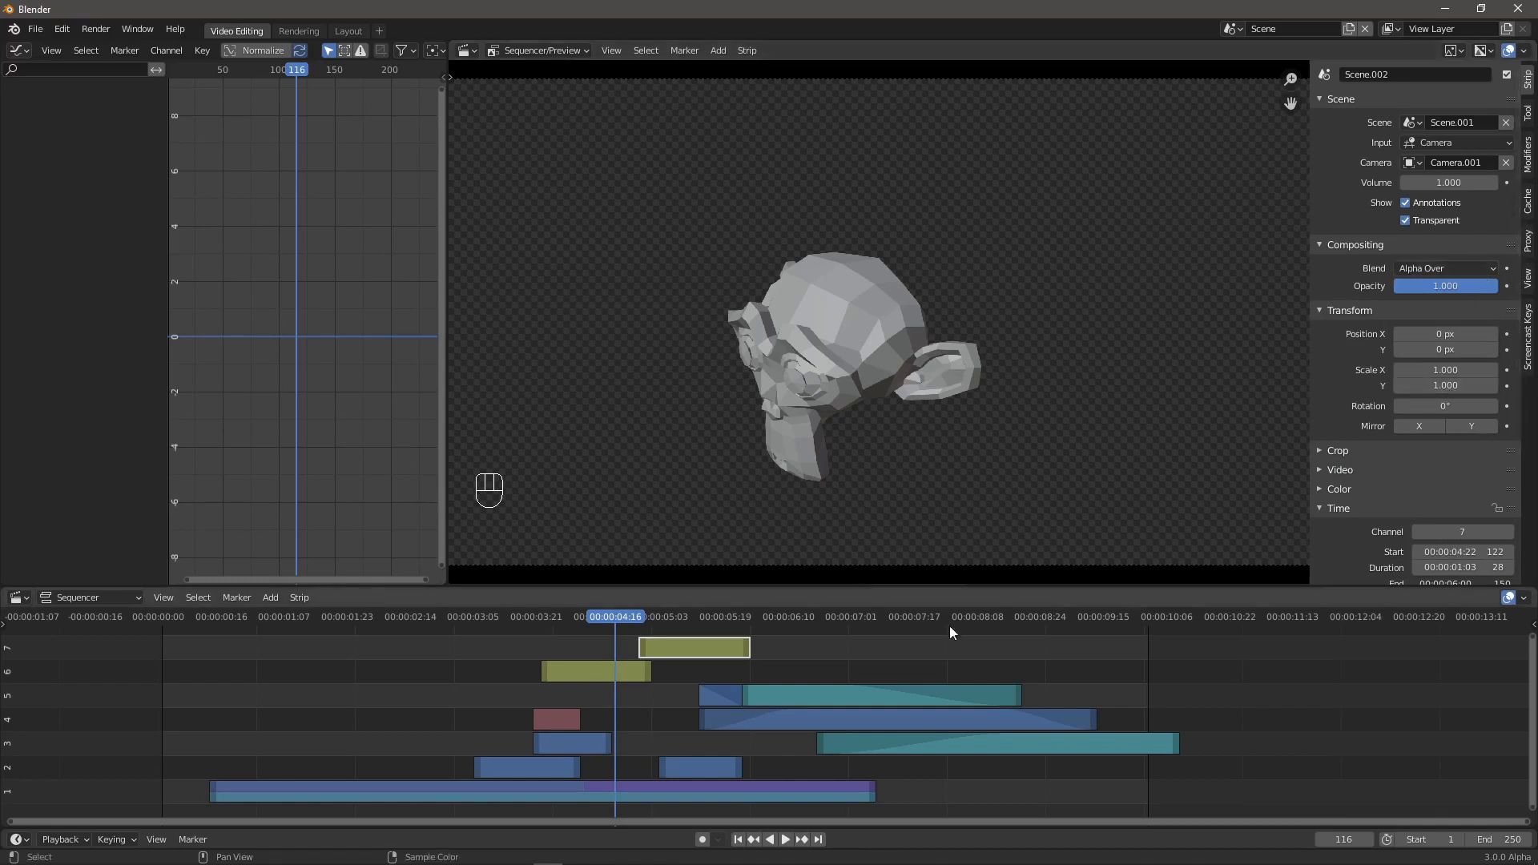
pyautogui.moveTo(619, 614)
pyautogui.mouseDown()
pyautogui.moveTo(637, 614)
pyautogui.moveTo(591, 617)
pyautogui.mouseUp()
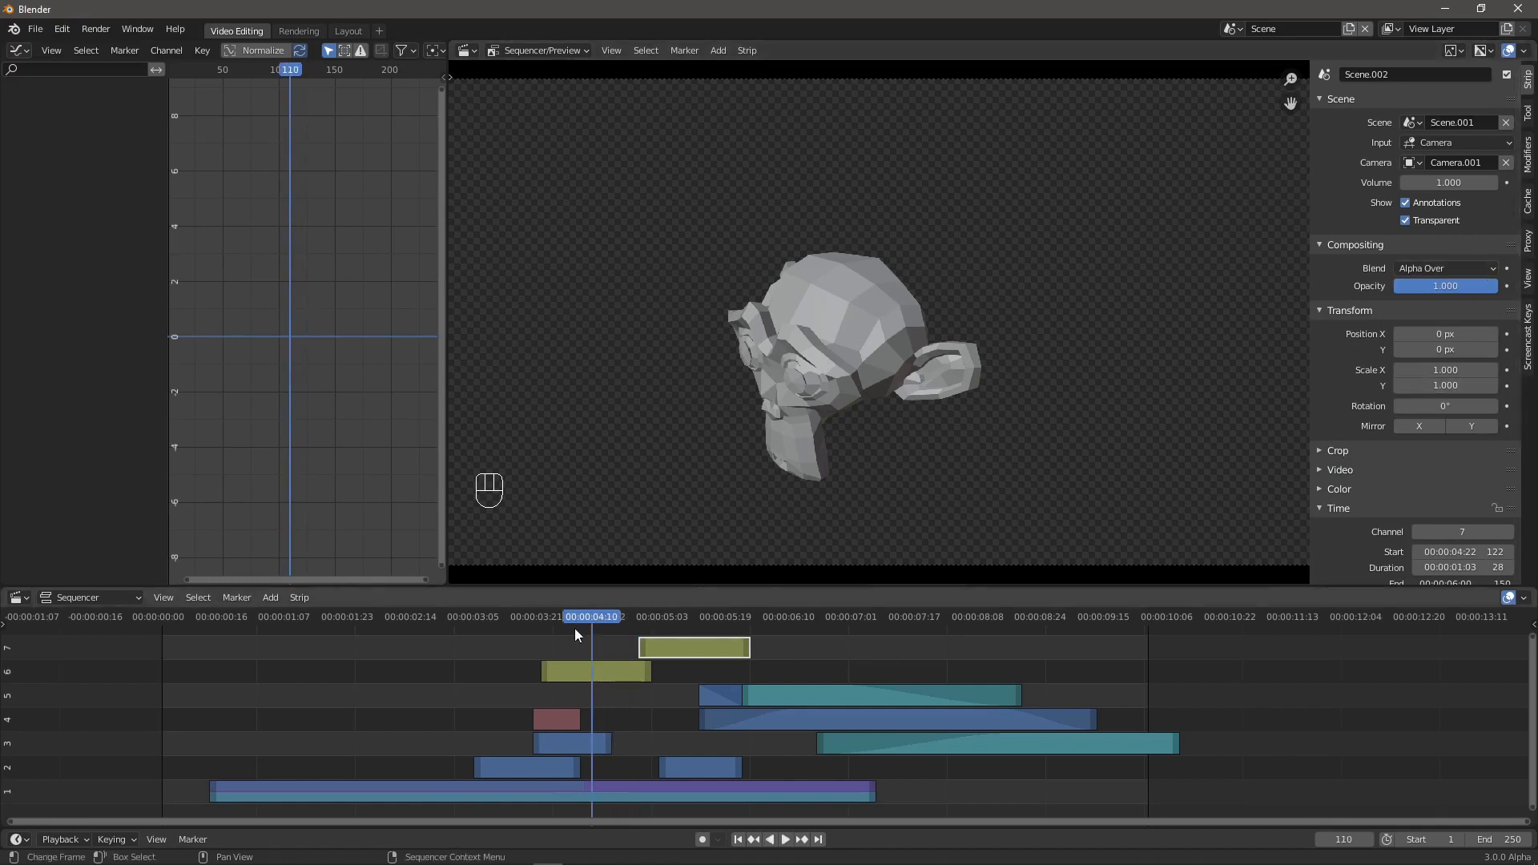
pyautogui.click(163, 598)
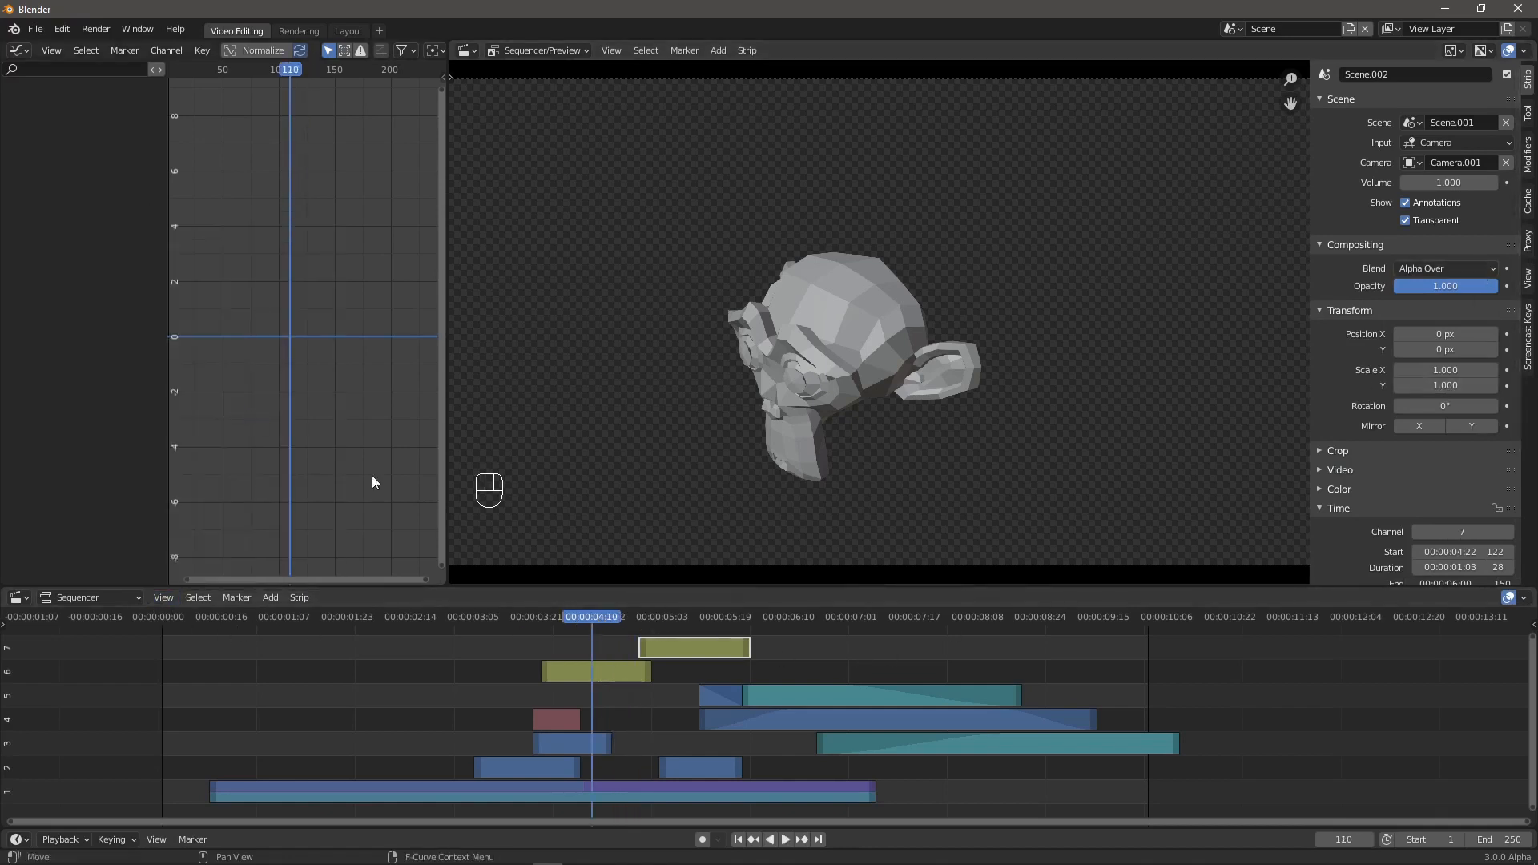
# - Set the channel 6 scene strip's blend mode to Alpha Over at frame 110
pyautogui.moveTo(593, 617); pyautogui.dragTo(681, 633)
pyautogui.click(590, 618)
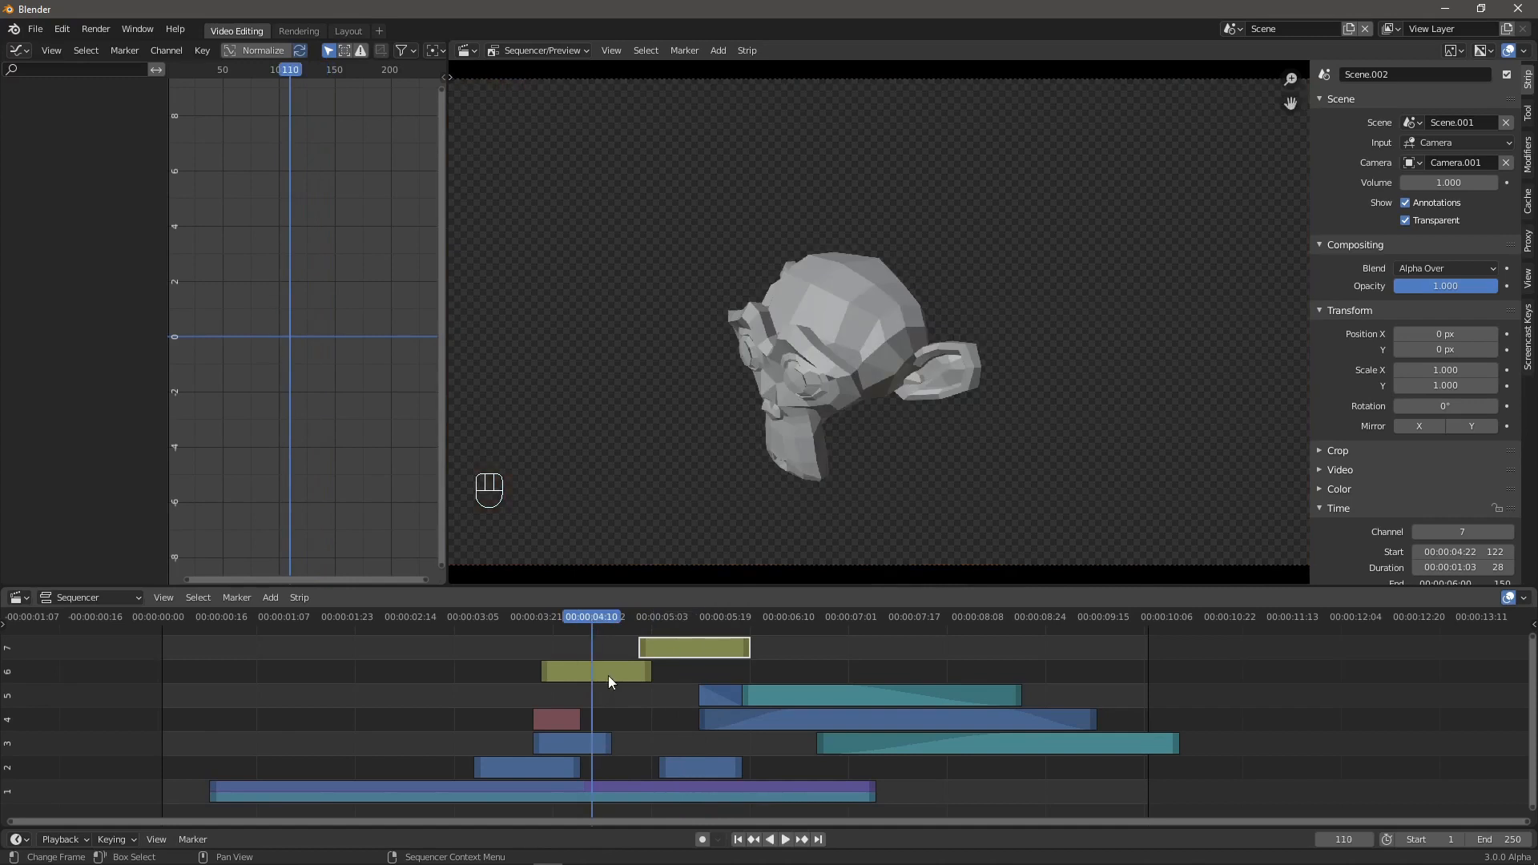
pyautogui.click(609, 673)
pyautogui.click(1485, 270)
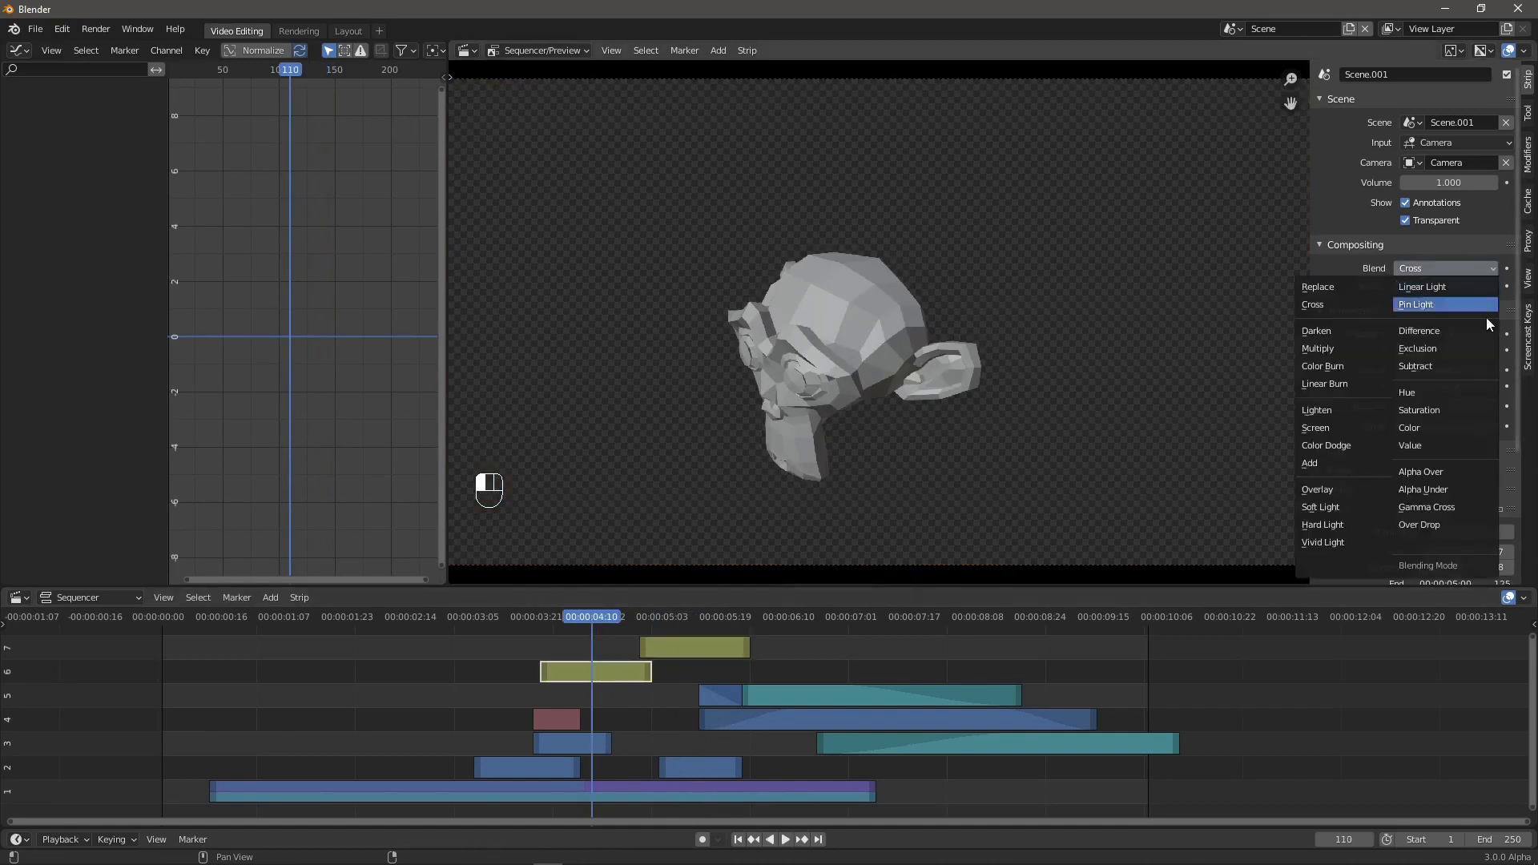
pyautogui.click(1441, 471)
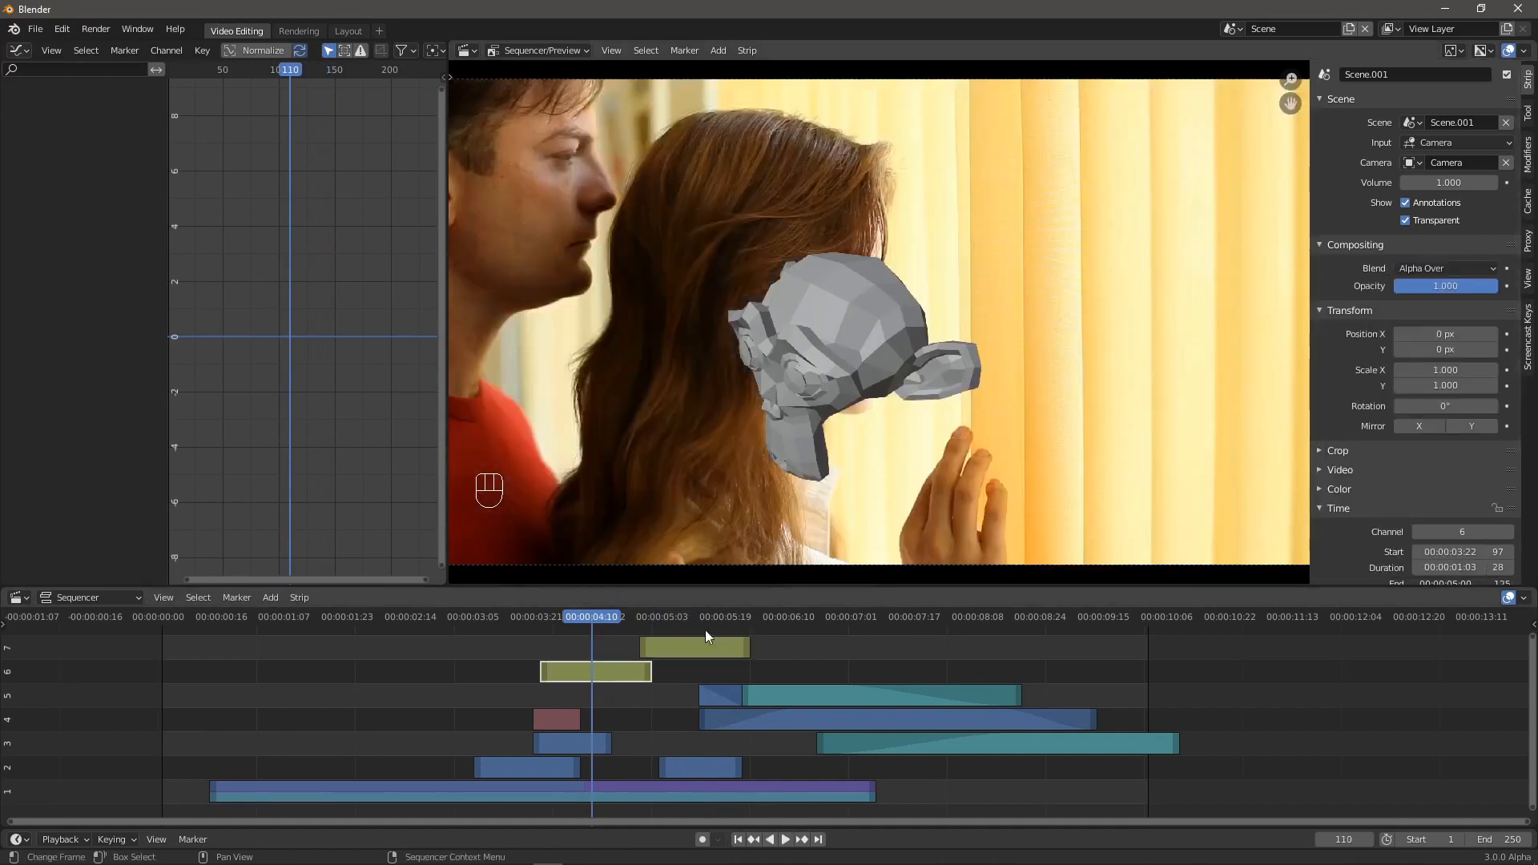
# - Preview the composite at frame 115, refresh the whole sequencer, and check the frames up to 120
pyautogui.moveTo(590, 619)
pyautogui.mouseDown()
pyautogui.moveTo(685, 615)
pyautogui.moveTo(612, 621)
pyautogui.mouseUp()
pyautogui.click(164, 598)
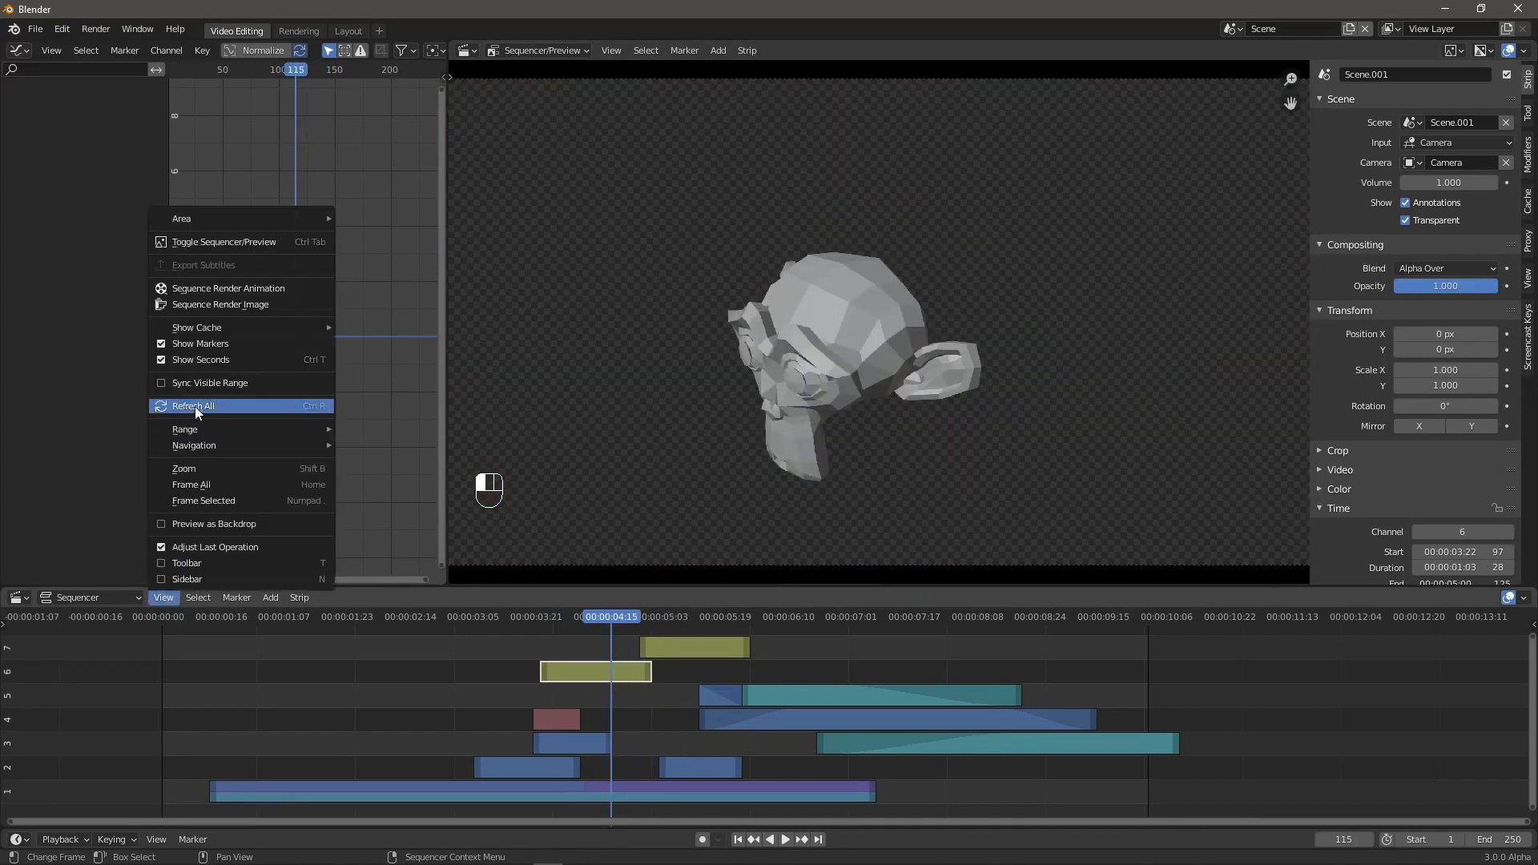
pyautogui.moveTo(618, 617); pyautogui.dragTo(641, 646)
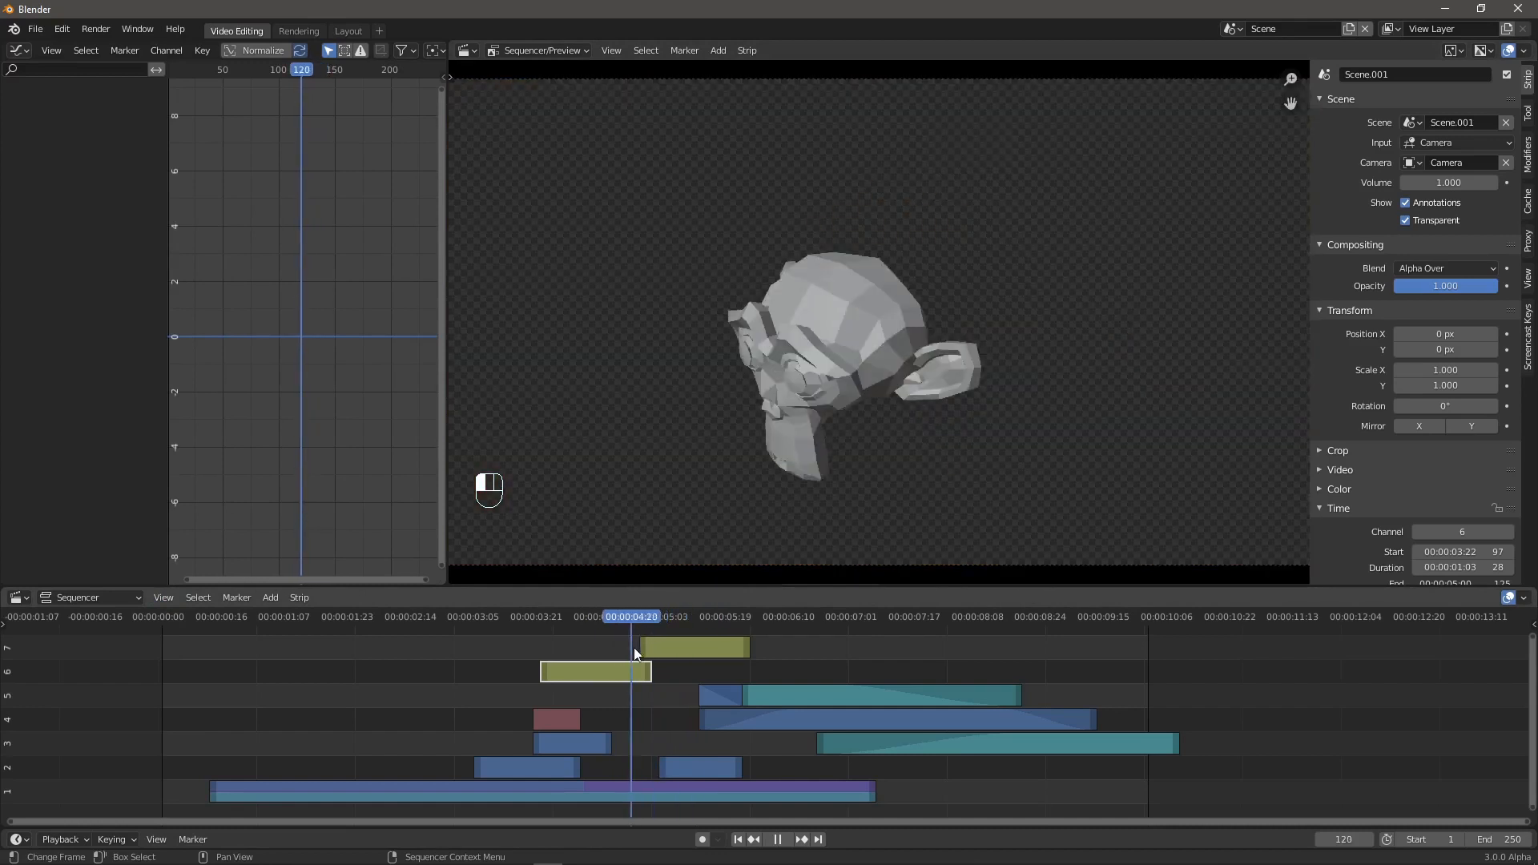
pyautogui.press('Escape')
# - Trim the channel 6 scene strip to end at frame 122, where the channel 7 scene strip starts, and preview frame 107
pyautogui.moveTo(649, 671); pyautogui.dragTo(580, 637)
pyautogui.click(633, 667)
pyautogui.press('space')
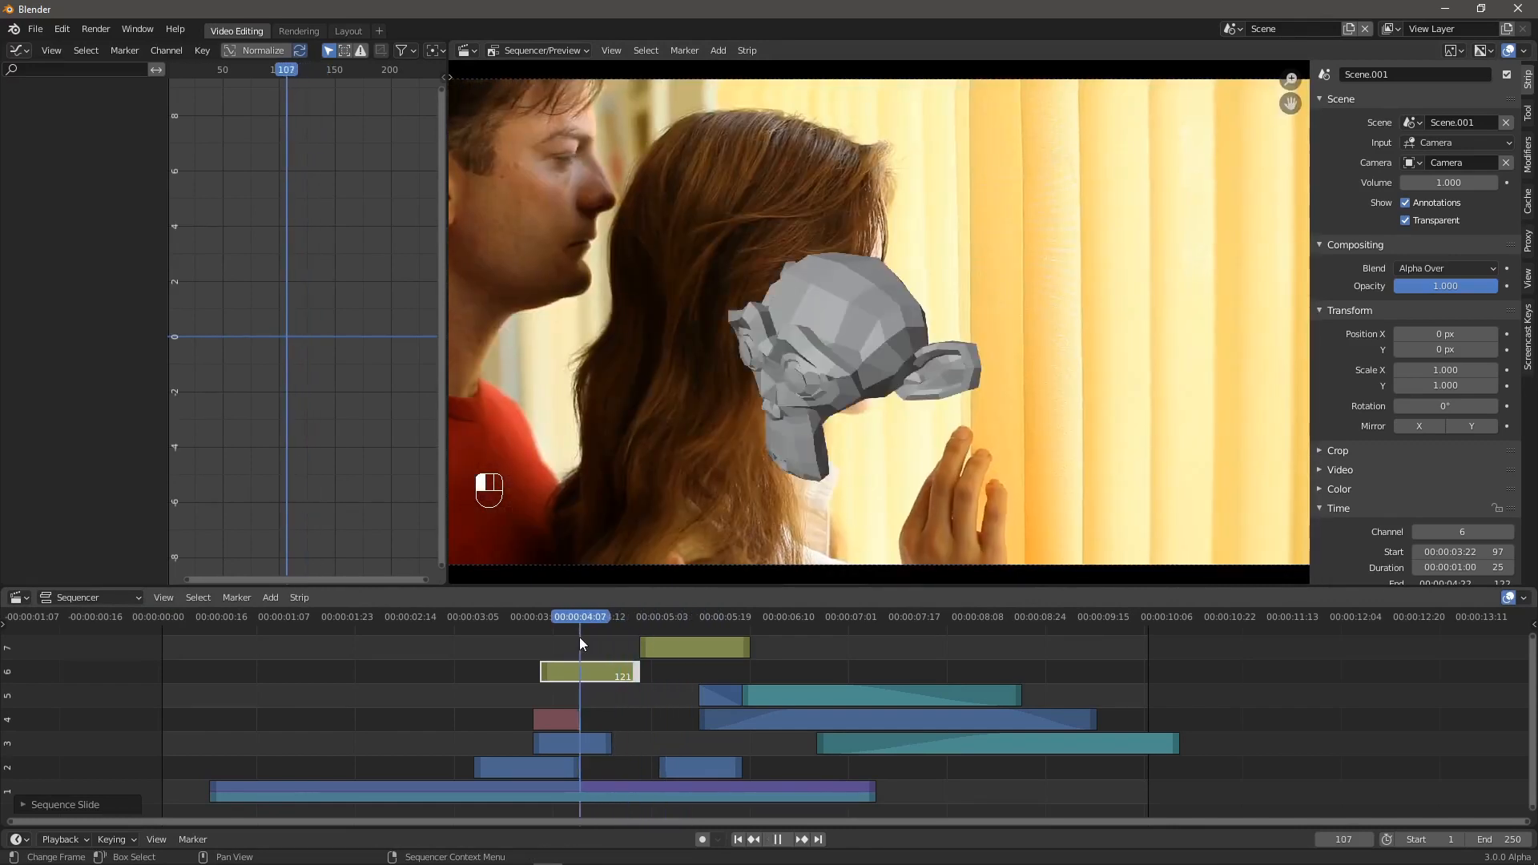
pyautogui.press('space')
# - Extend the end of the channel 3 movie strip MVI_7950.006 to frame 129 and preview frame 113
pyautogui.moveTo(609, 742); pyautogui.dragTo(664, 744)
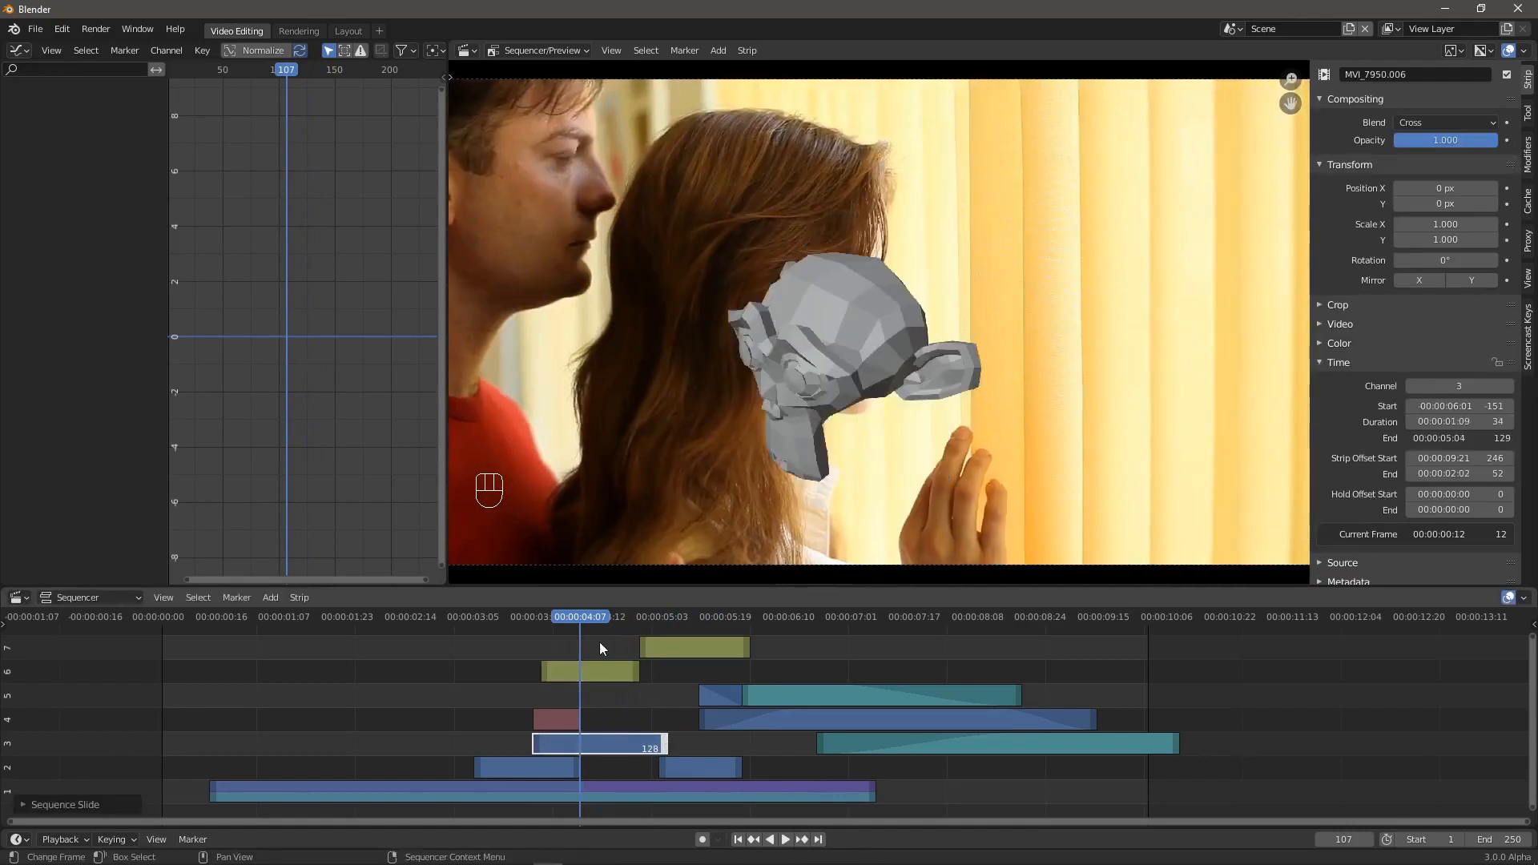
pyautogui.press('space')
pyautogui.moveTo(675, 623); pyautogui.dragTo(604, 650)
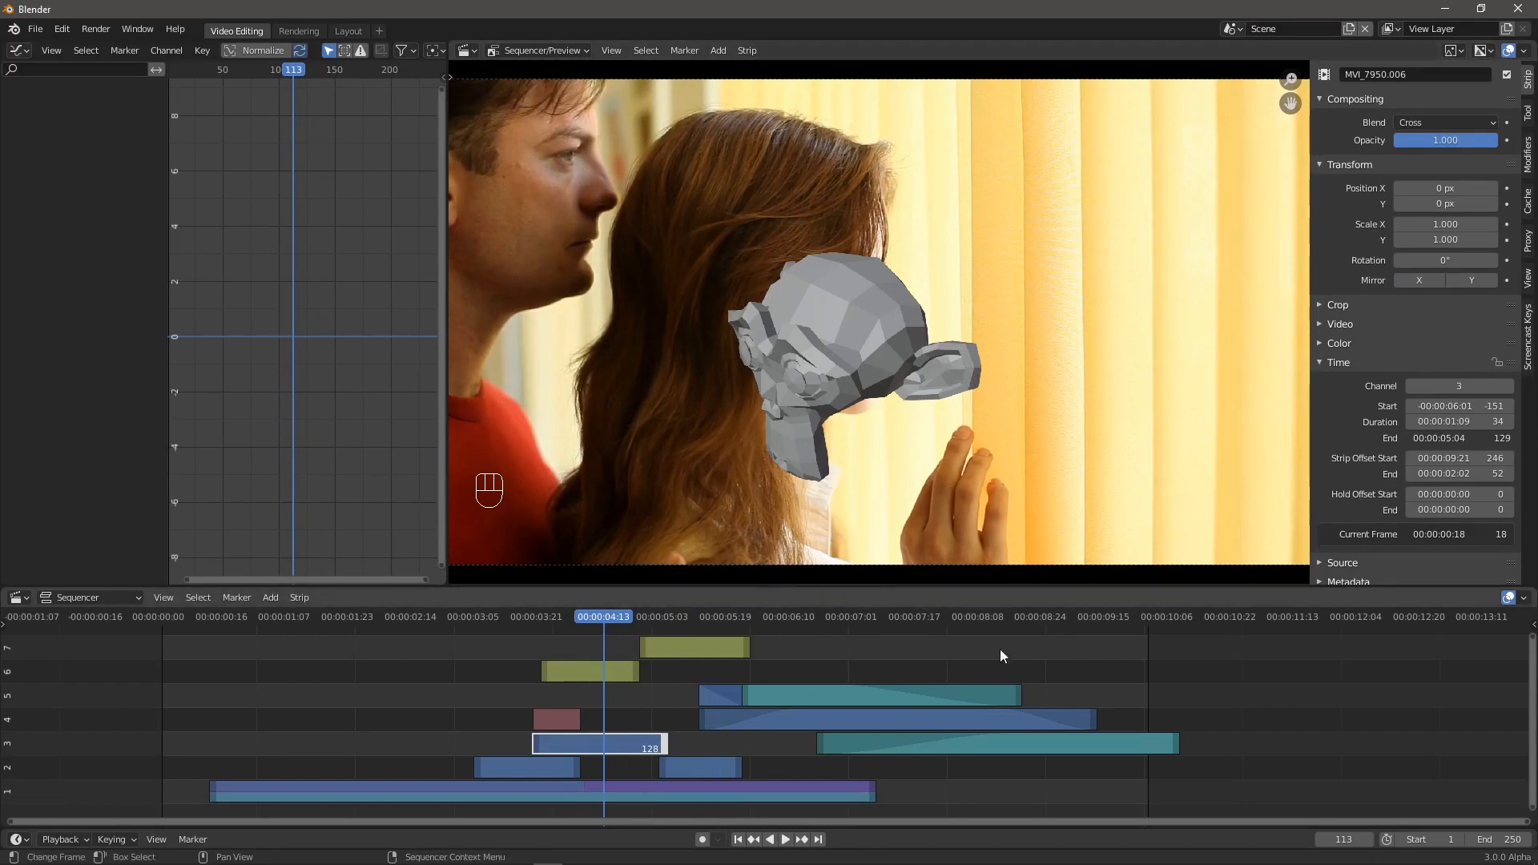
# - Play the timeline from frame 113 through both scene strips, and preview frame 102
pyautogui.keyDown('shift'); pyautogui.scroll(1, 1532, 641); pyautogui.keyUp('shift')
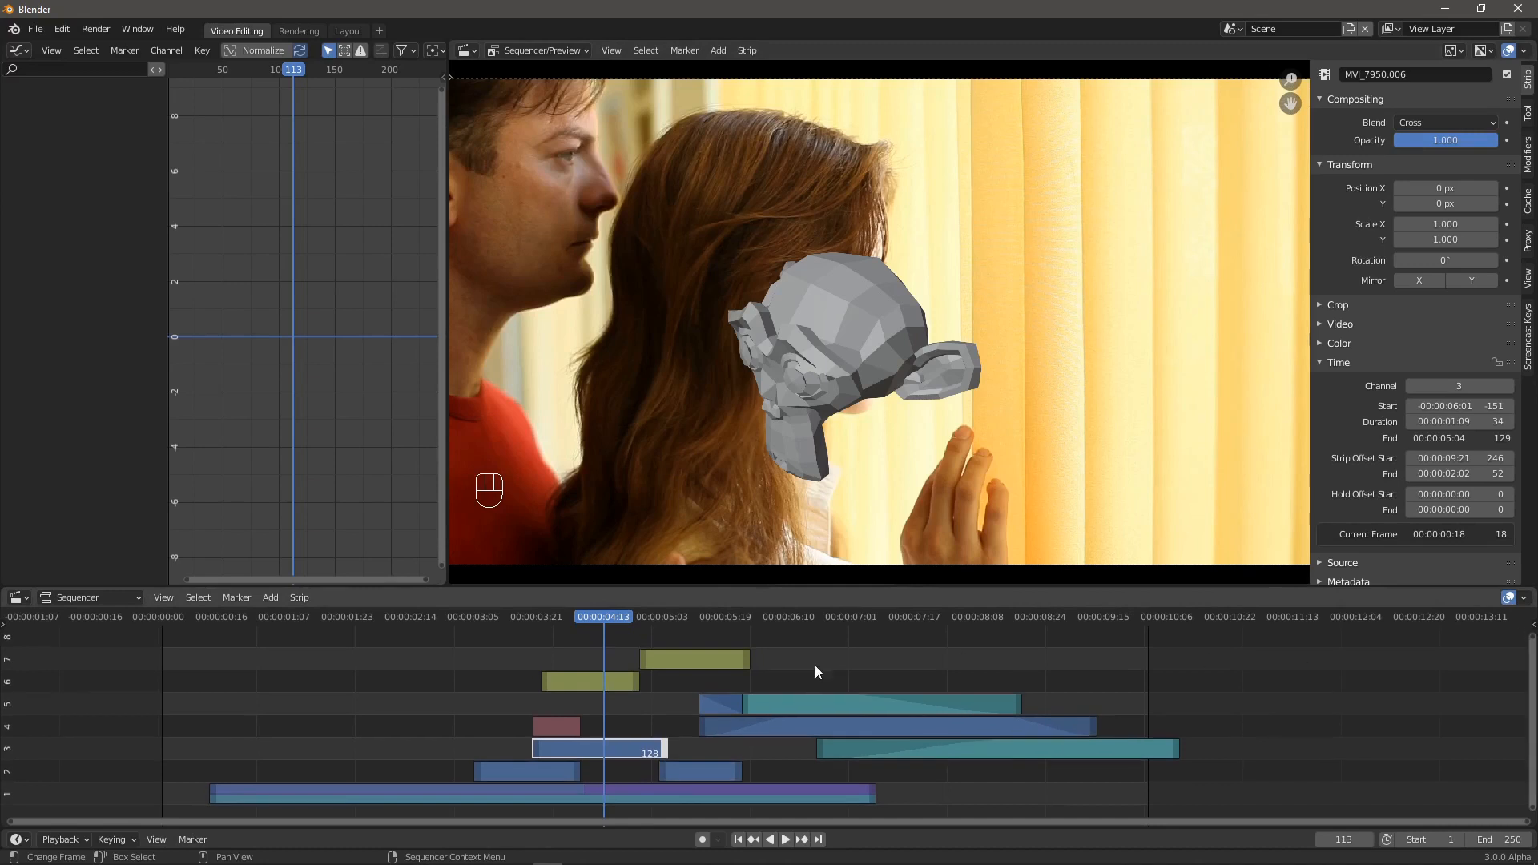
pyautogui.press('space')
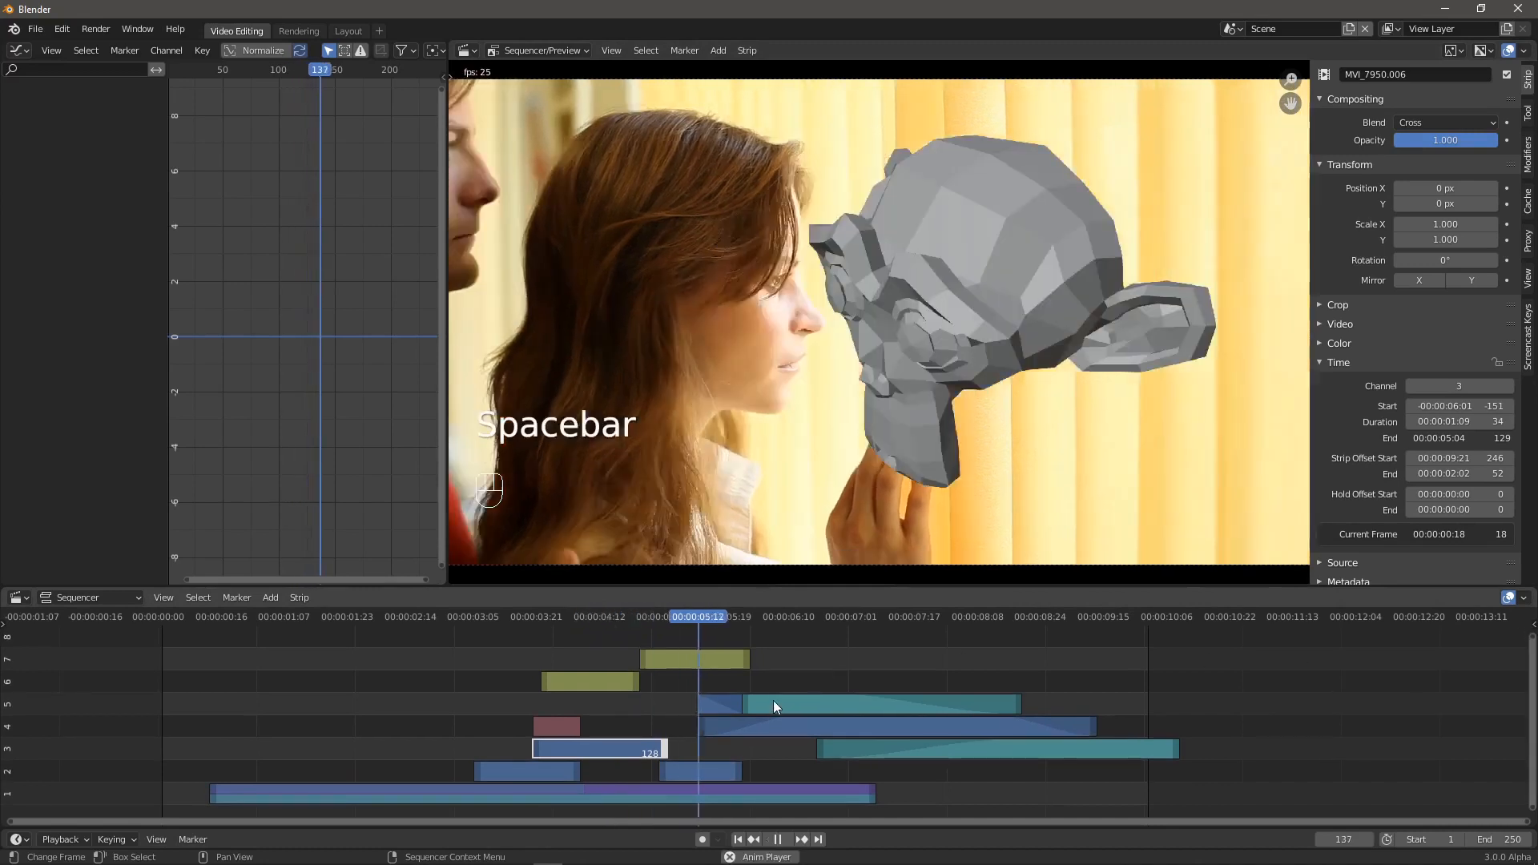
pyautogui.press('space')
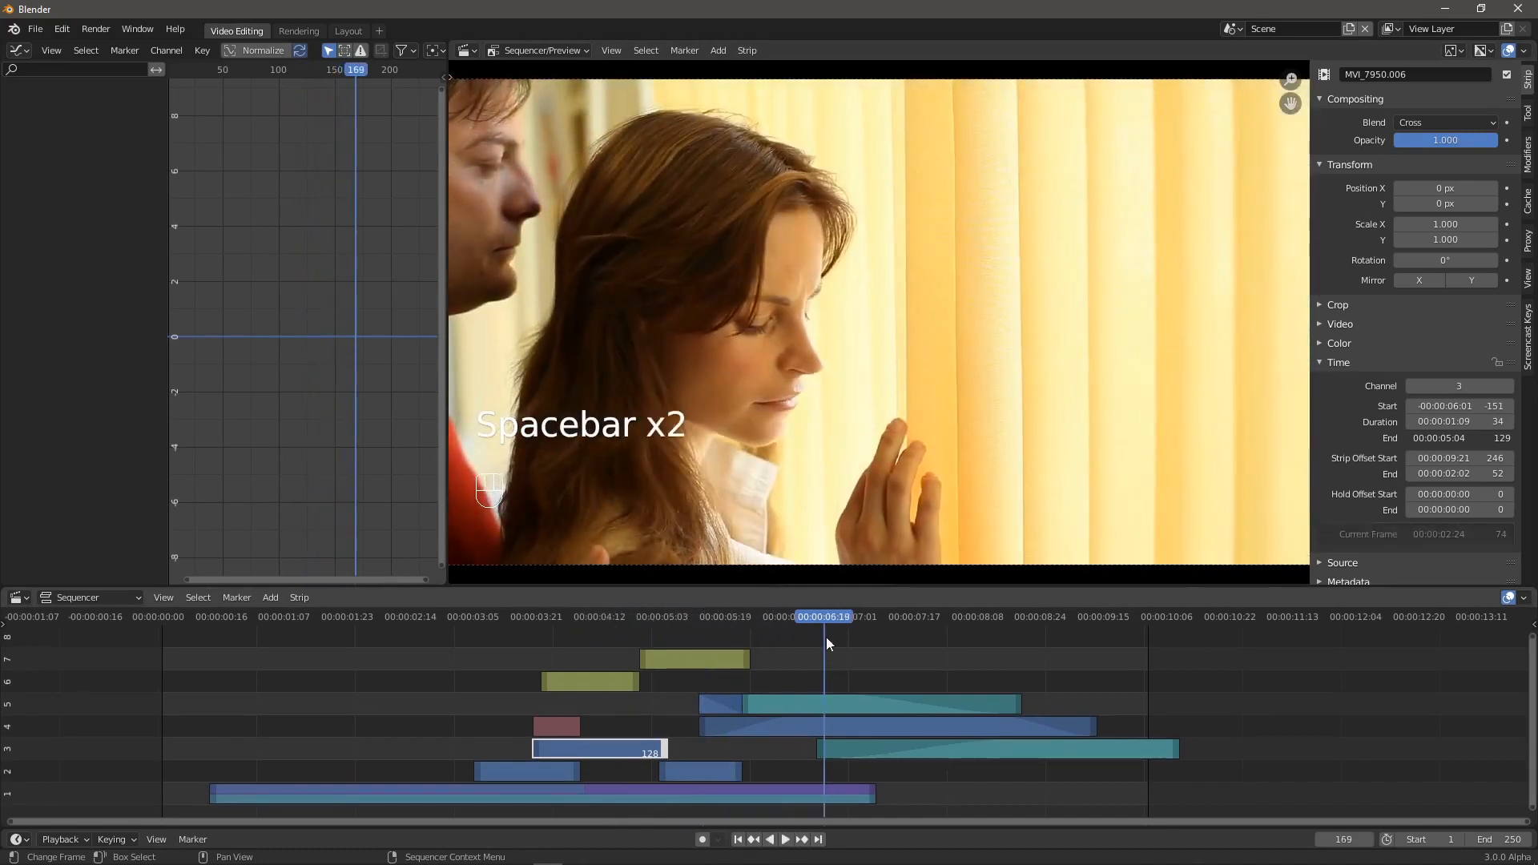
pyautogui.moveTo(824, 617); pyautogui.dragTo(561, 644)
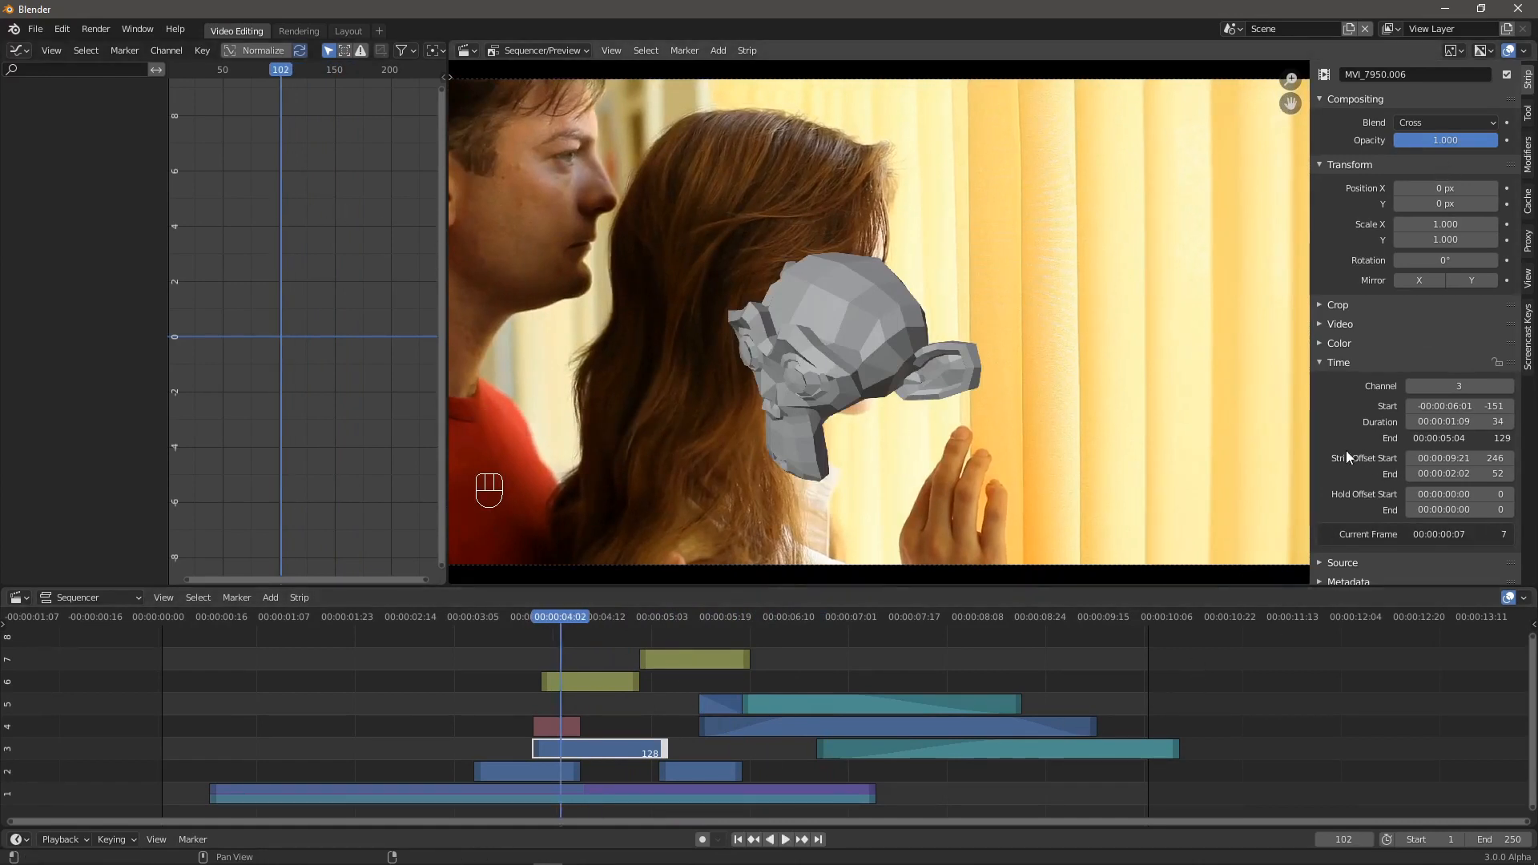
pyautogui.click(561, 613)
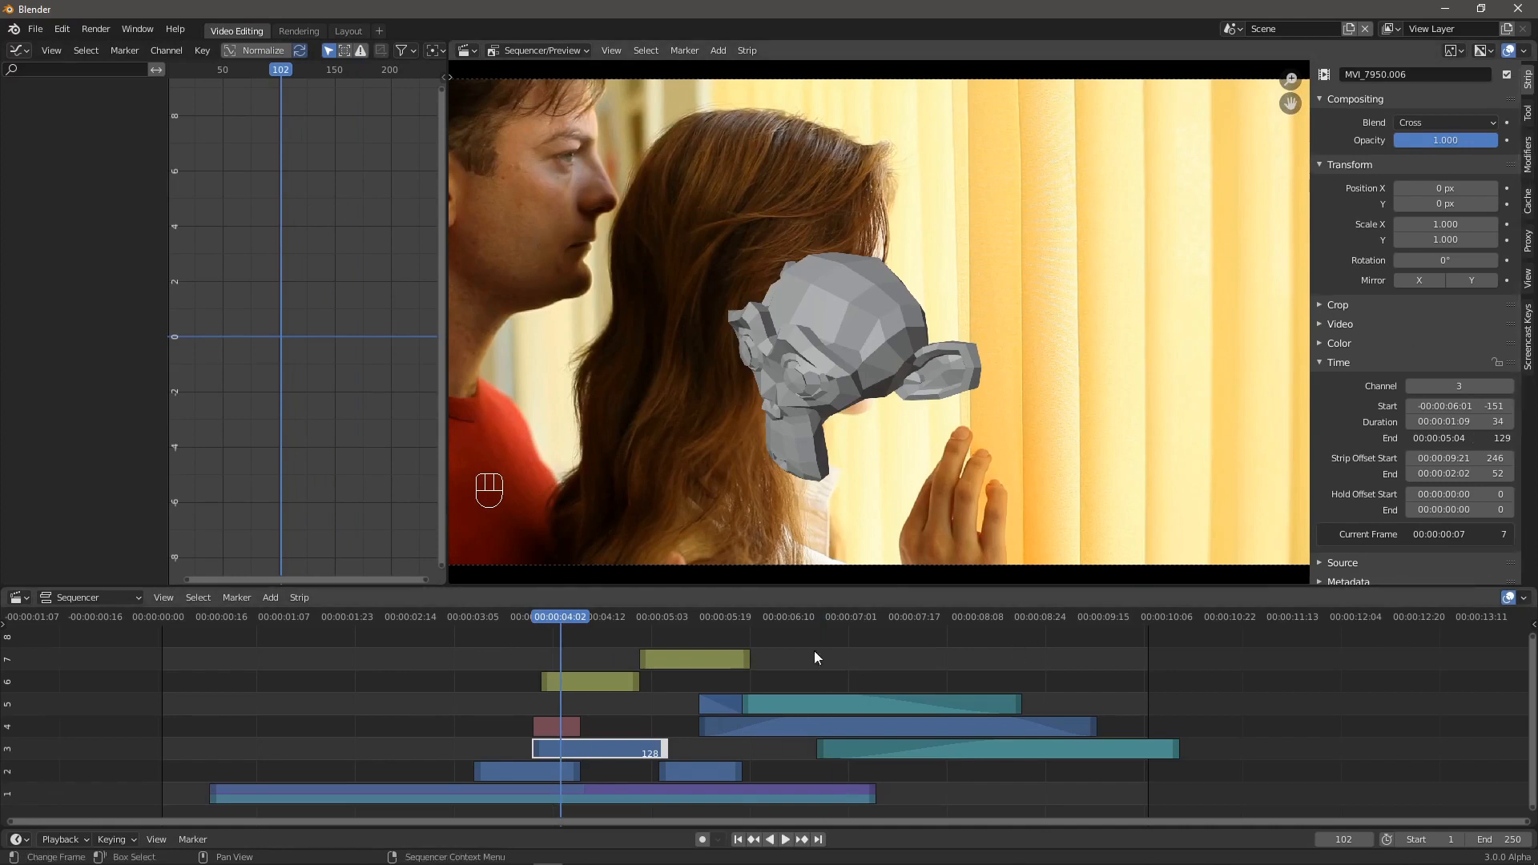
# - Go to frame 167 and delete the sound strip MVI_7950.001 on channel 5
pyautogui.click(817, 617)
pyautogui.click(829, 703)
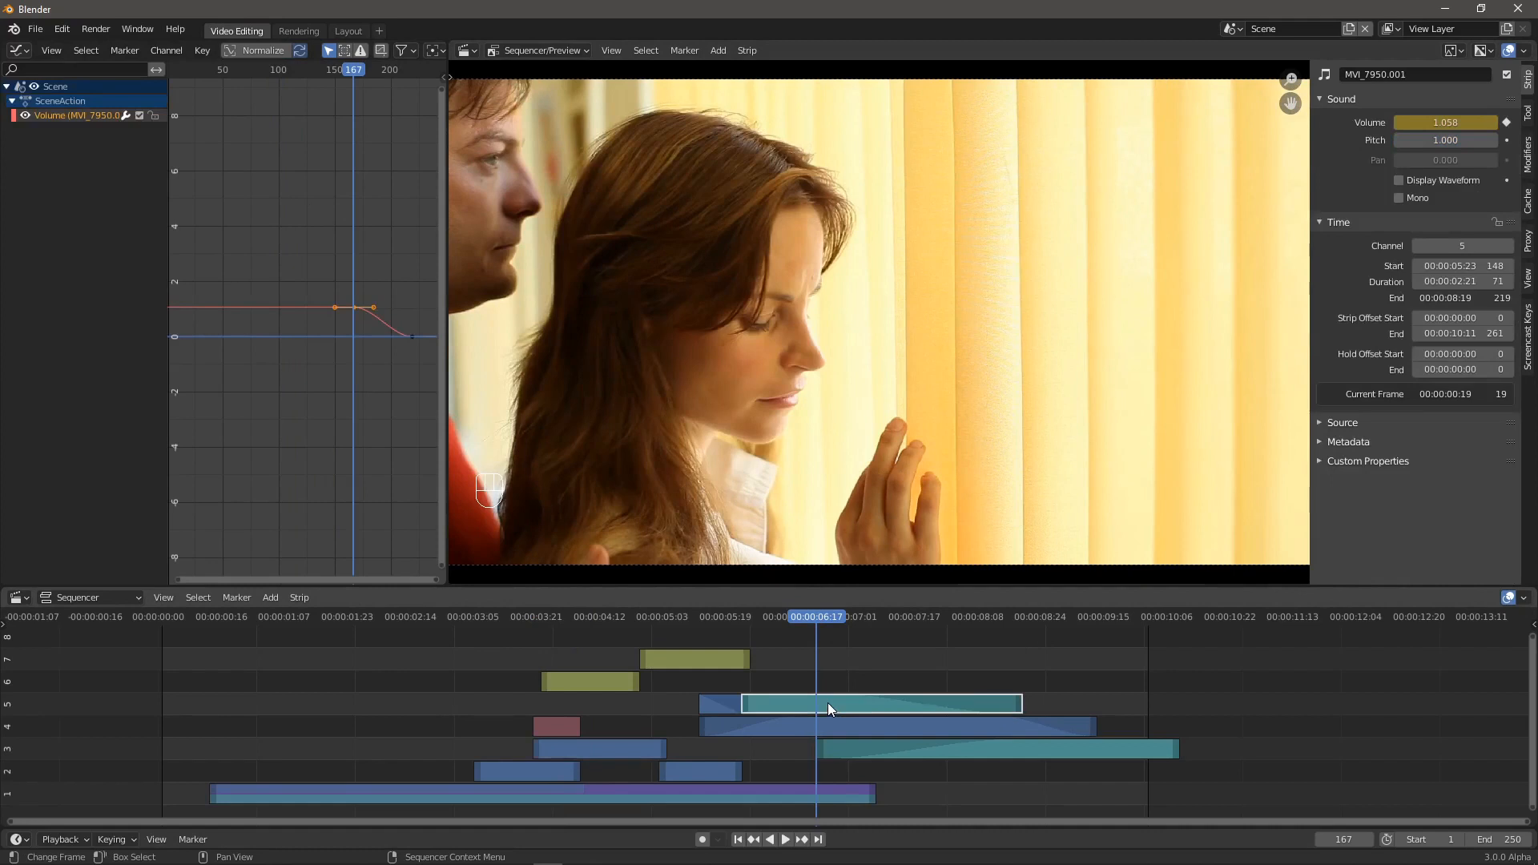
pyautogui.press('Delete')
# - Add a Color Balance modifier to the channel 4 movie strip MVI_7950.002
pyautogui.click(865, 723)
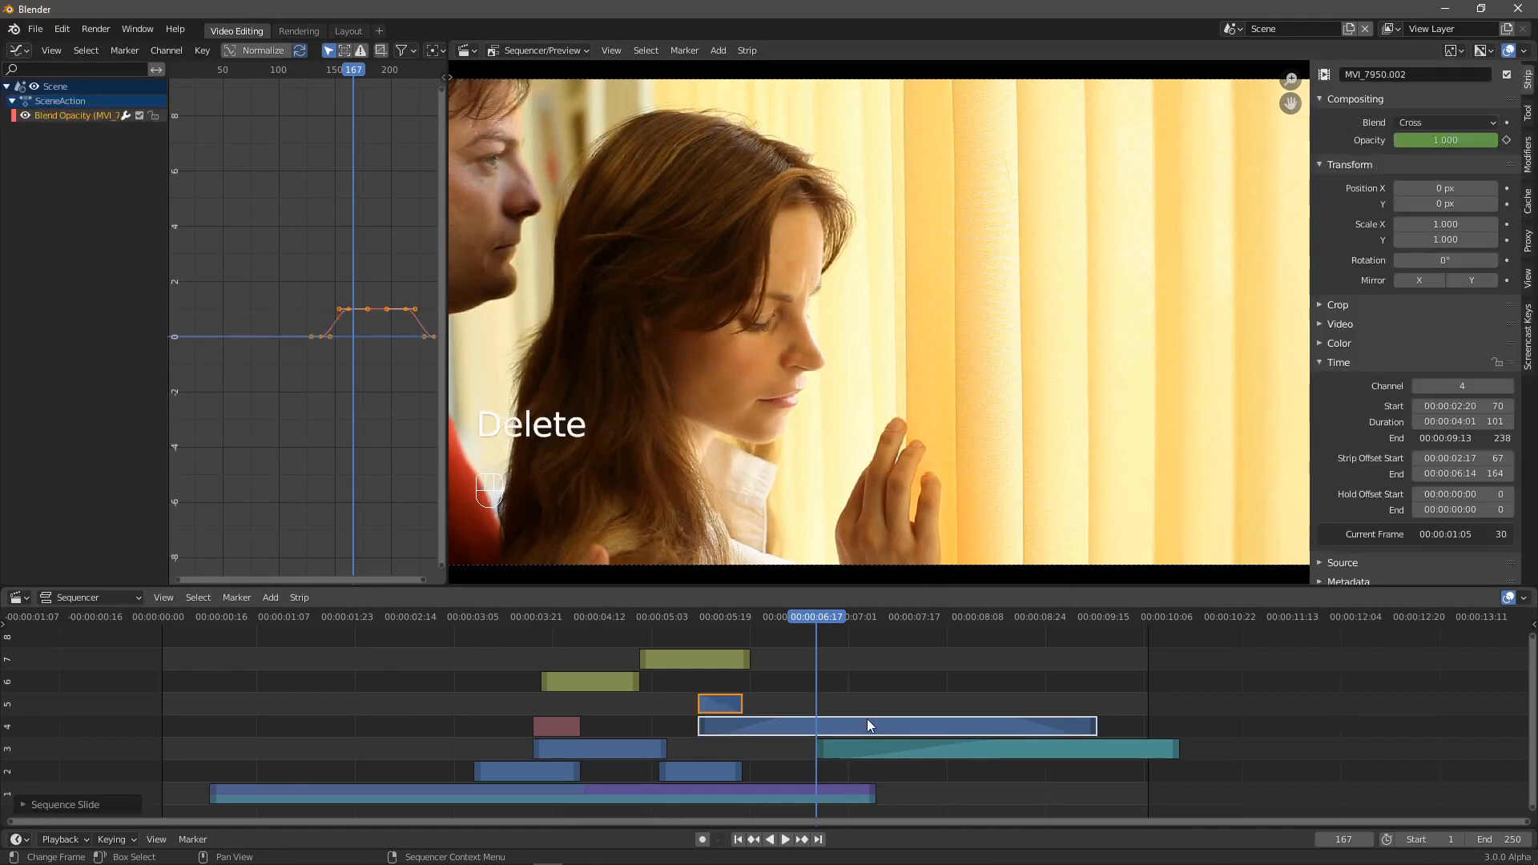
pyautogui.click(1528, 154)
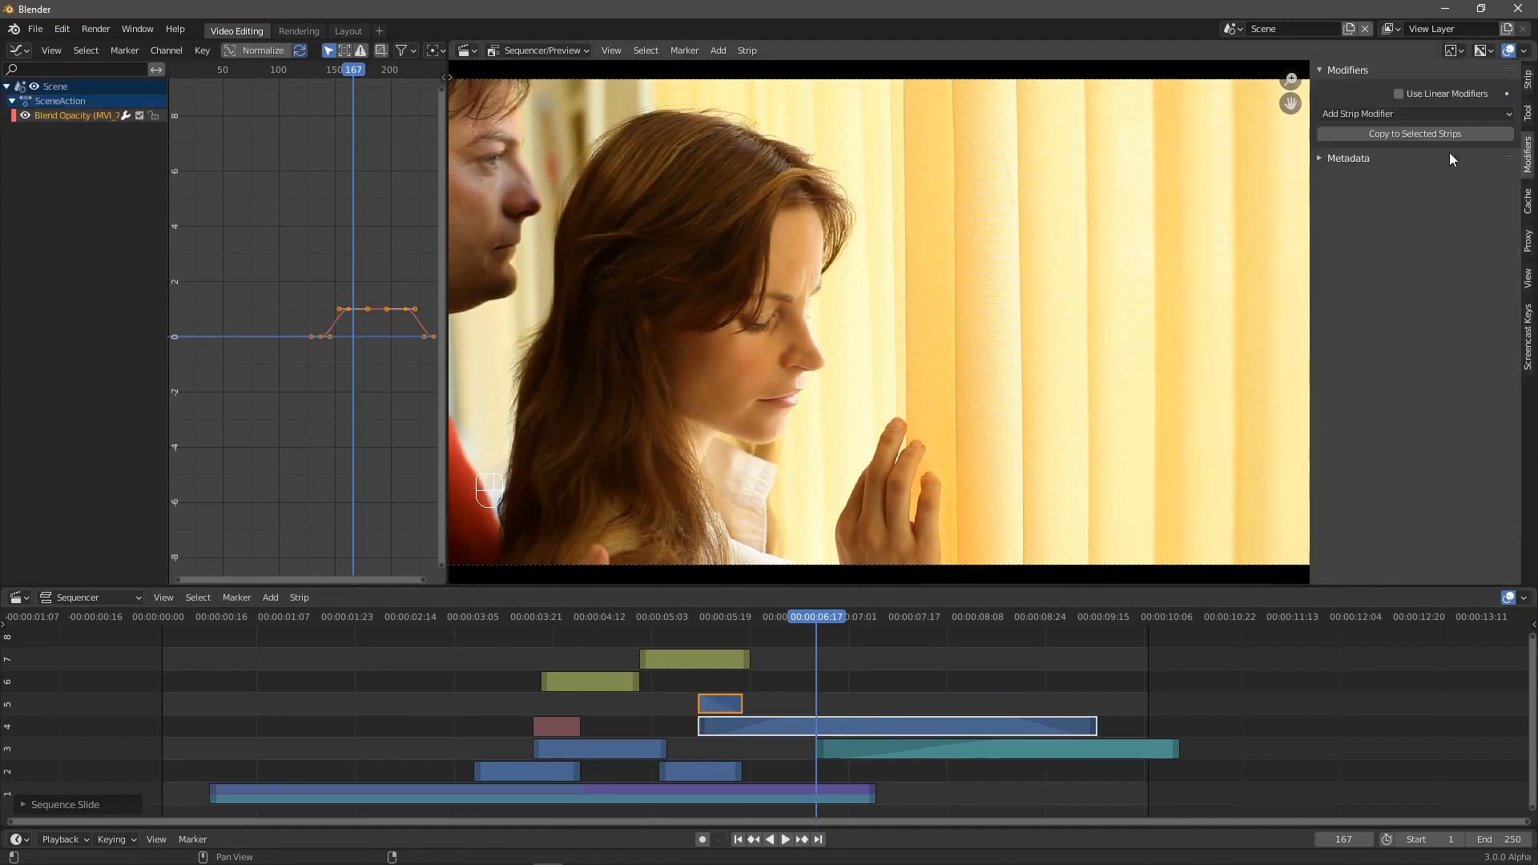
pyautogui.click(1511, 119)
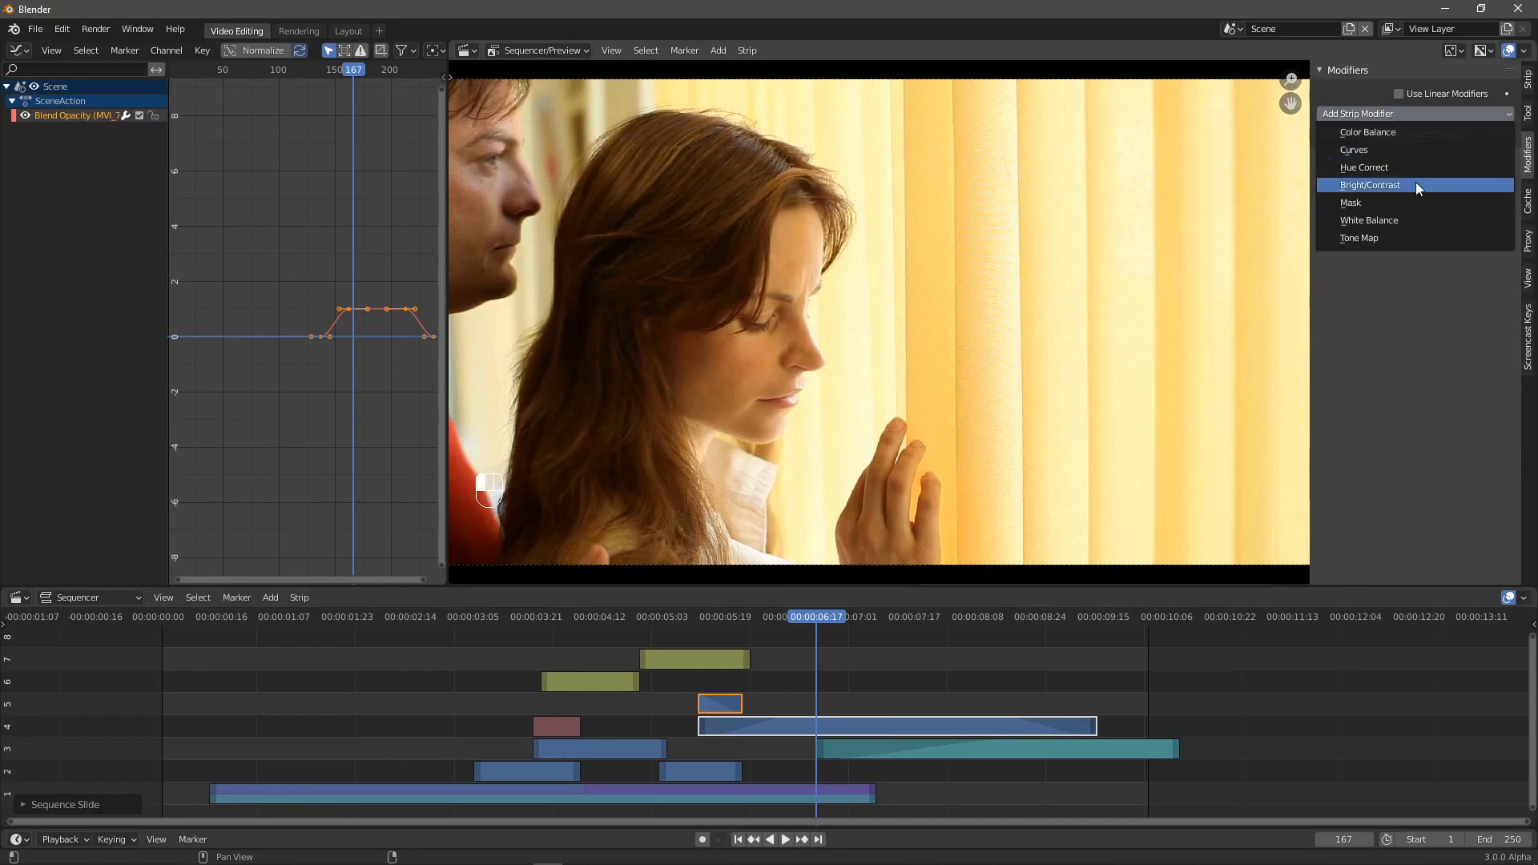
pyautogui.click(1394, 132)
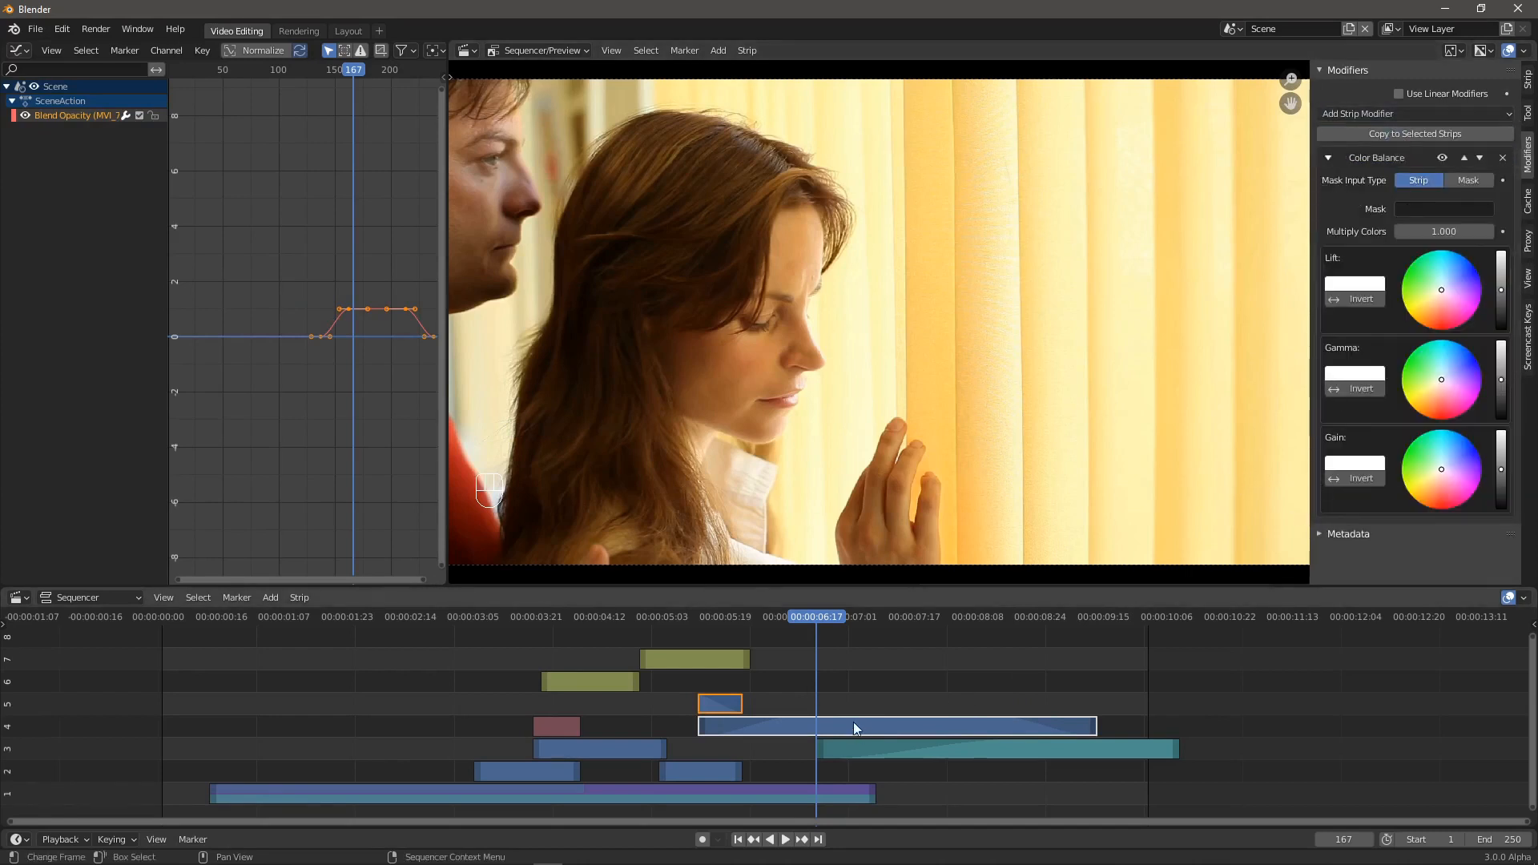
# - Go to frame 180 and shift the Color Balance modifier's Lift color slightly toward pink
pyautogui.moveTo(819, 618); pyautogui.dragTo(861, 718)
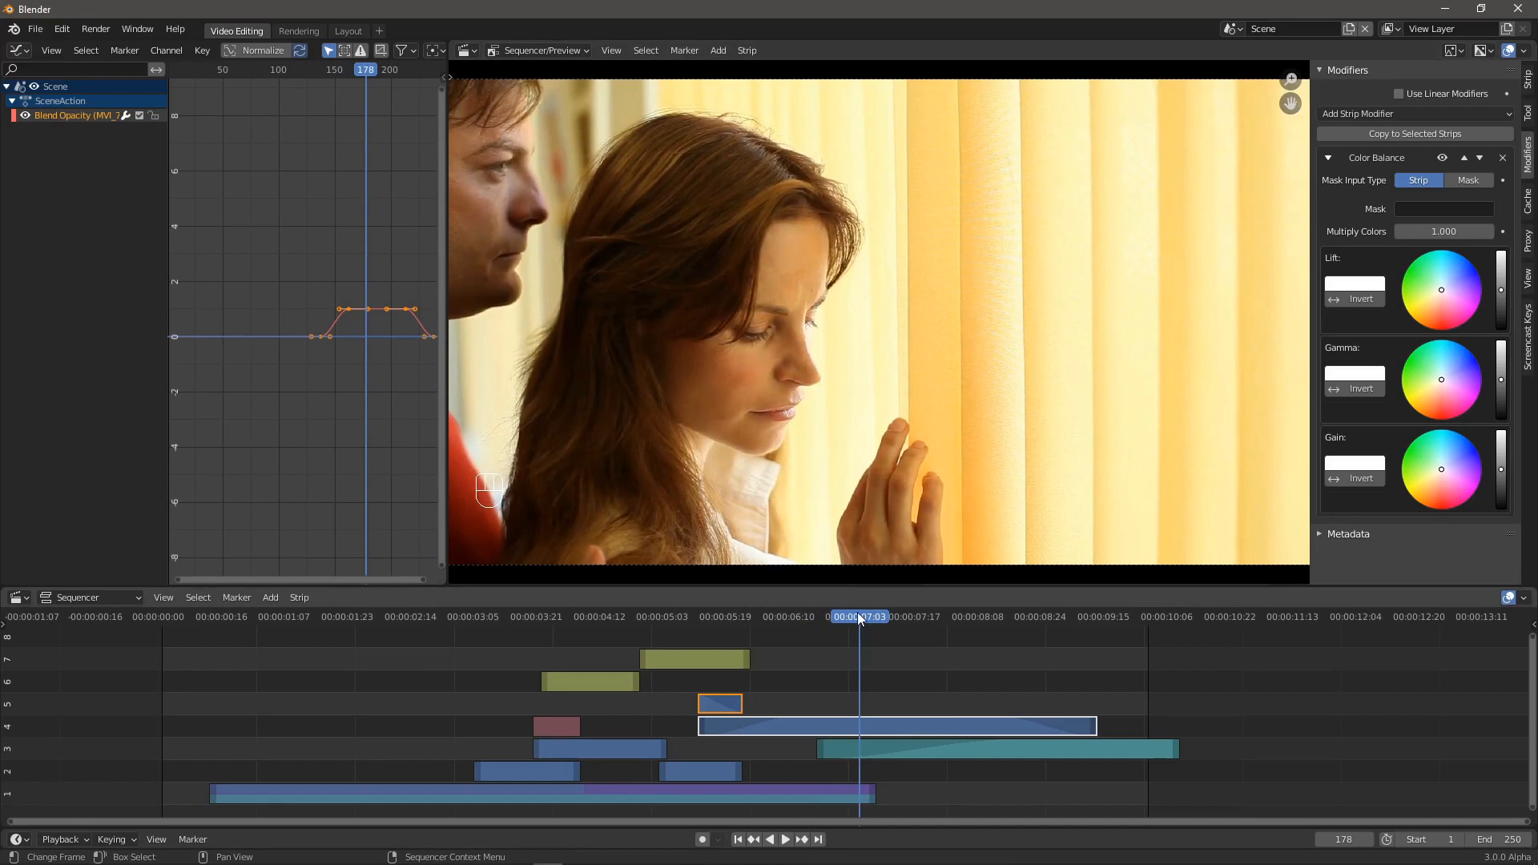
pyautogui.moveTo(857, 612); pyautogui.dragTo(869, 616)
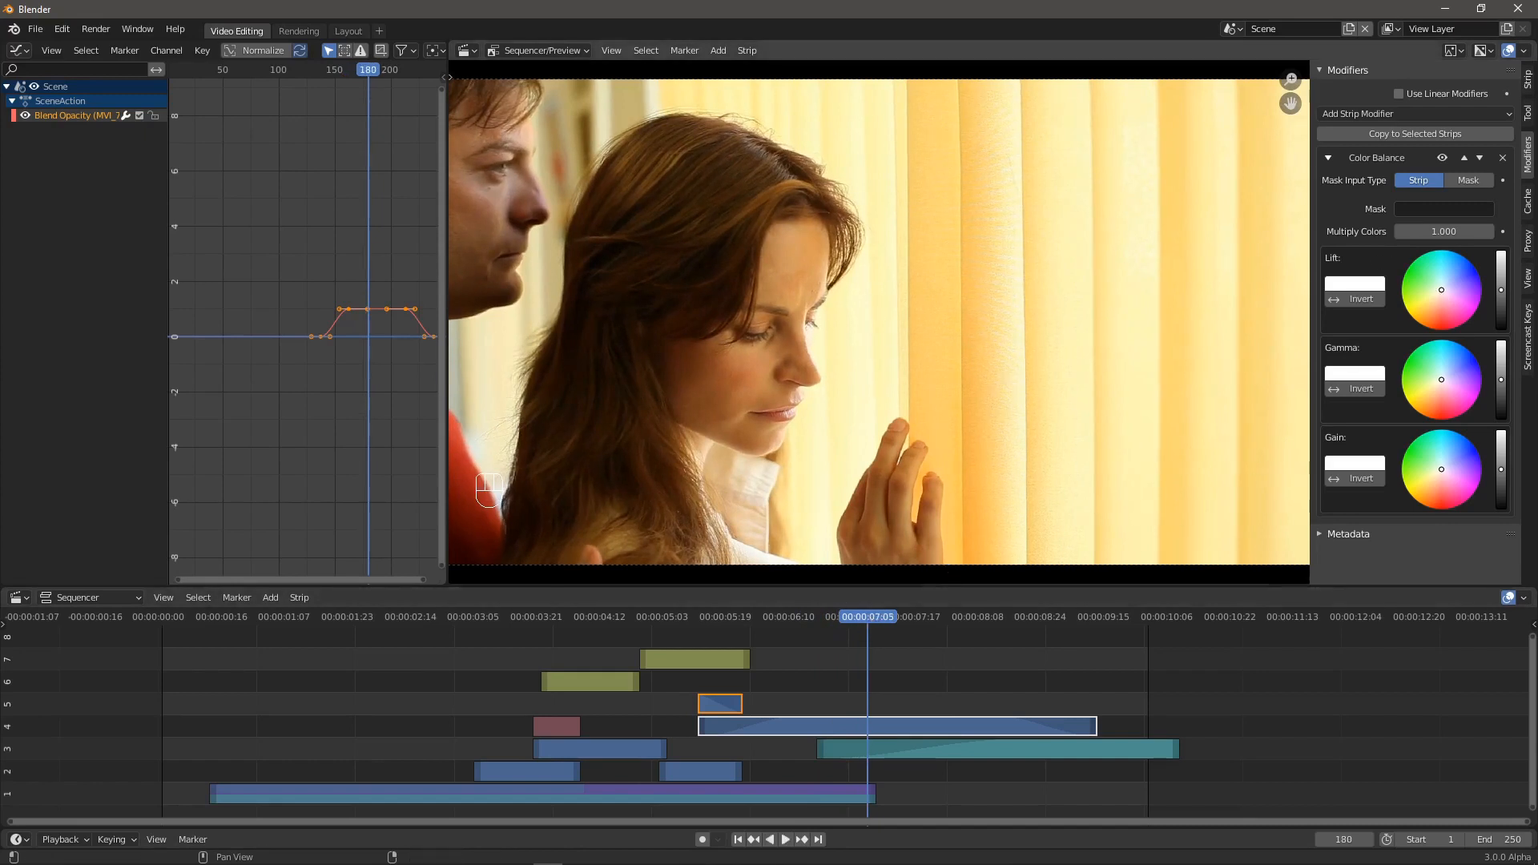
pyautogui.moveTo(1442, 290)
pyautogui.mouseDown()
pyautogui.moveTo(1423, 290)
pyautogui.moveTo(1447, 294)
pyautogui.mouseUp()
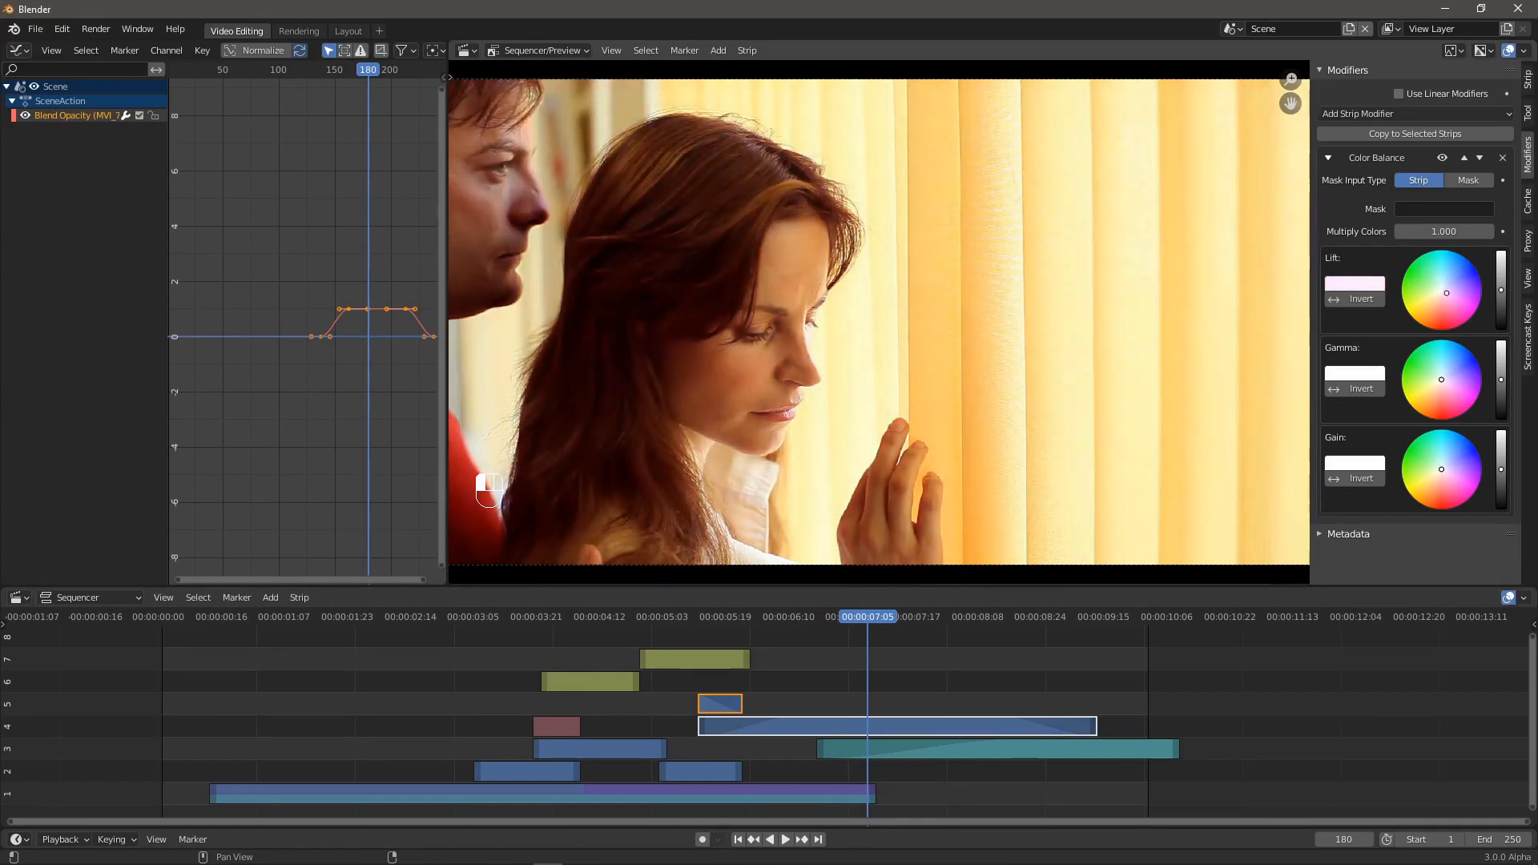
# - Change the Graph Editor area to a Video Sequencer, hide its sidebar, and enlarge its preview to fill the area
pyautogui.click(25, 52)
pyautogui.click(54, 230)
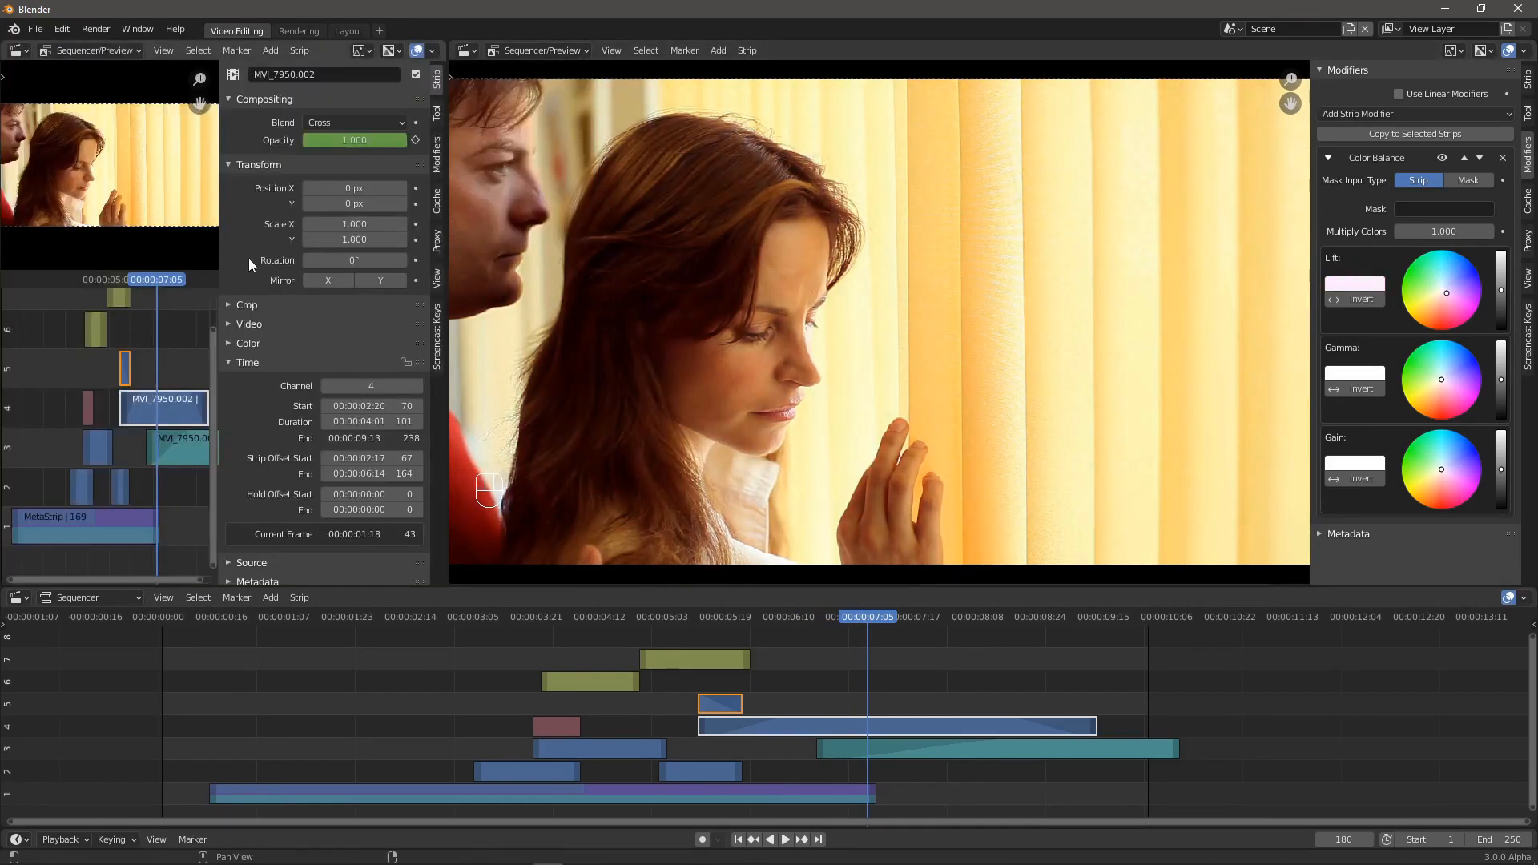
pyautogui.moveTo(219, 242); pyautogui.dragTo(443, 272)
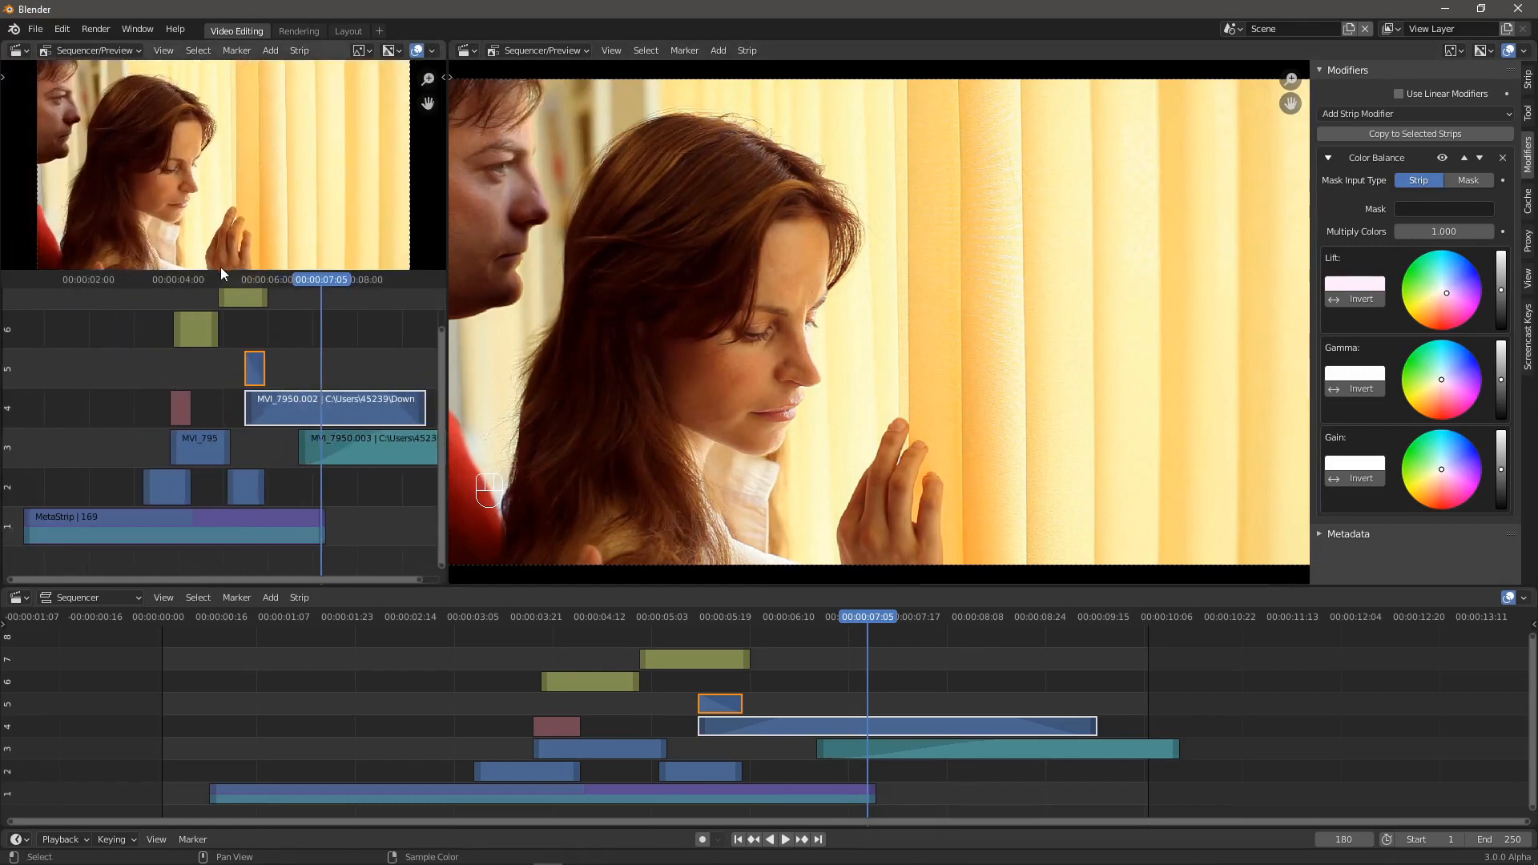
pyautogui.moveTo(221, 270); pyautogui.dragTo(213, 676)
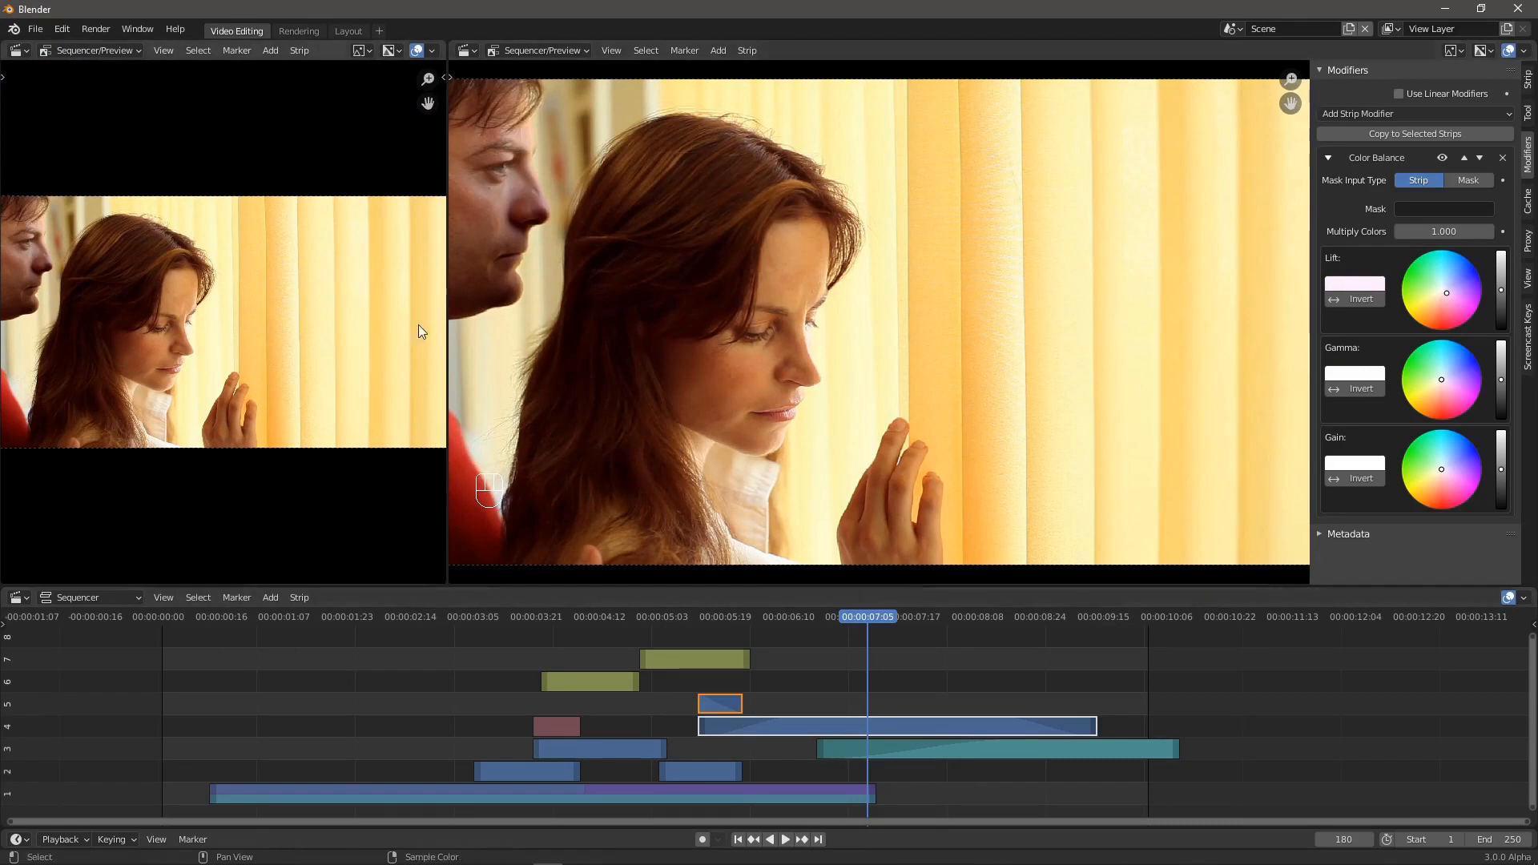
# - Show the View settings in both preview areas, enable Frame Overlay, and expand its options in each
pyautogui.click(445, 80)
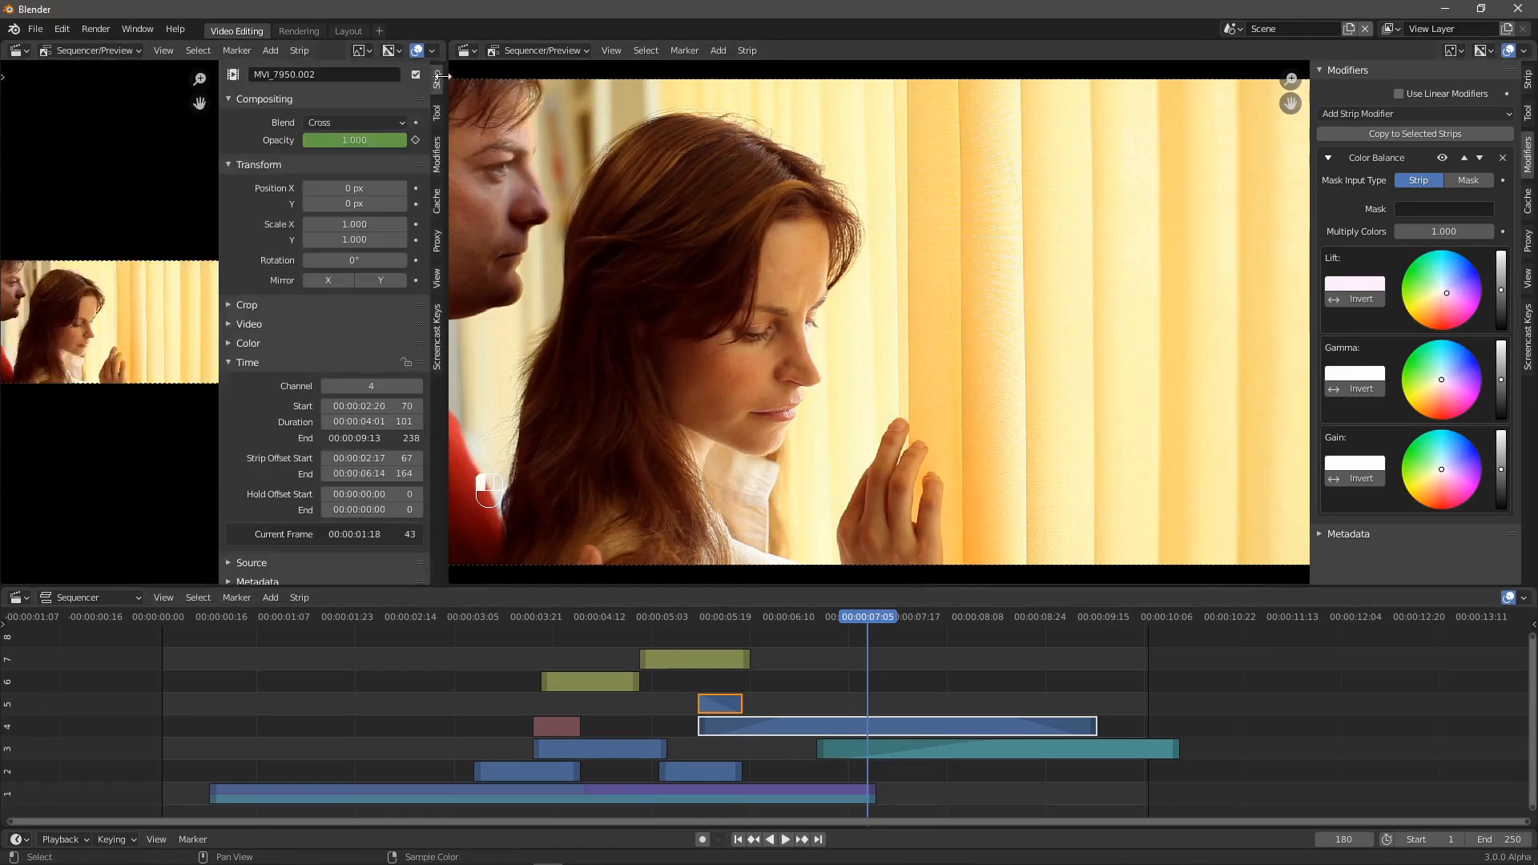
pyautogui.click(437, 277)
pyautogui.click(1529, 290)
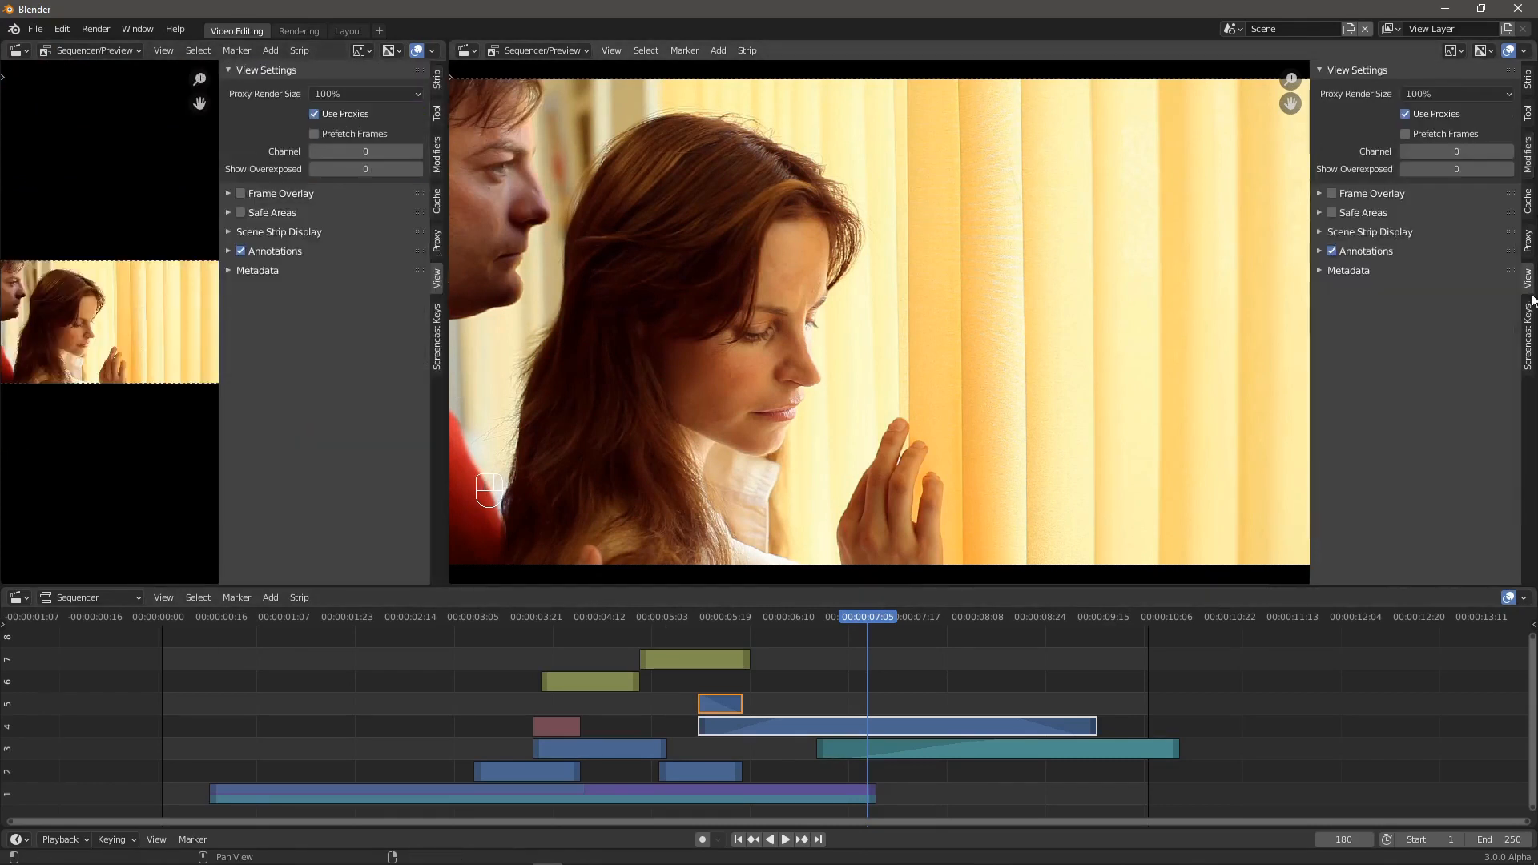
pyautogui.click(1332, 194)
pyautogui.click(1319, 193)
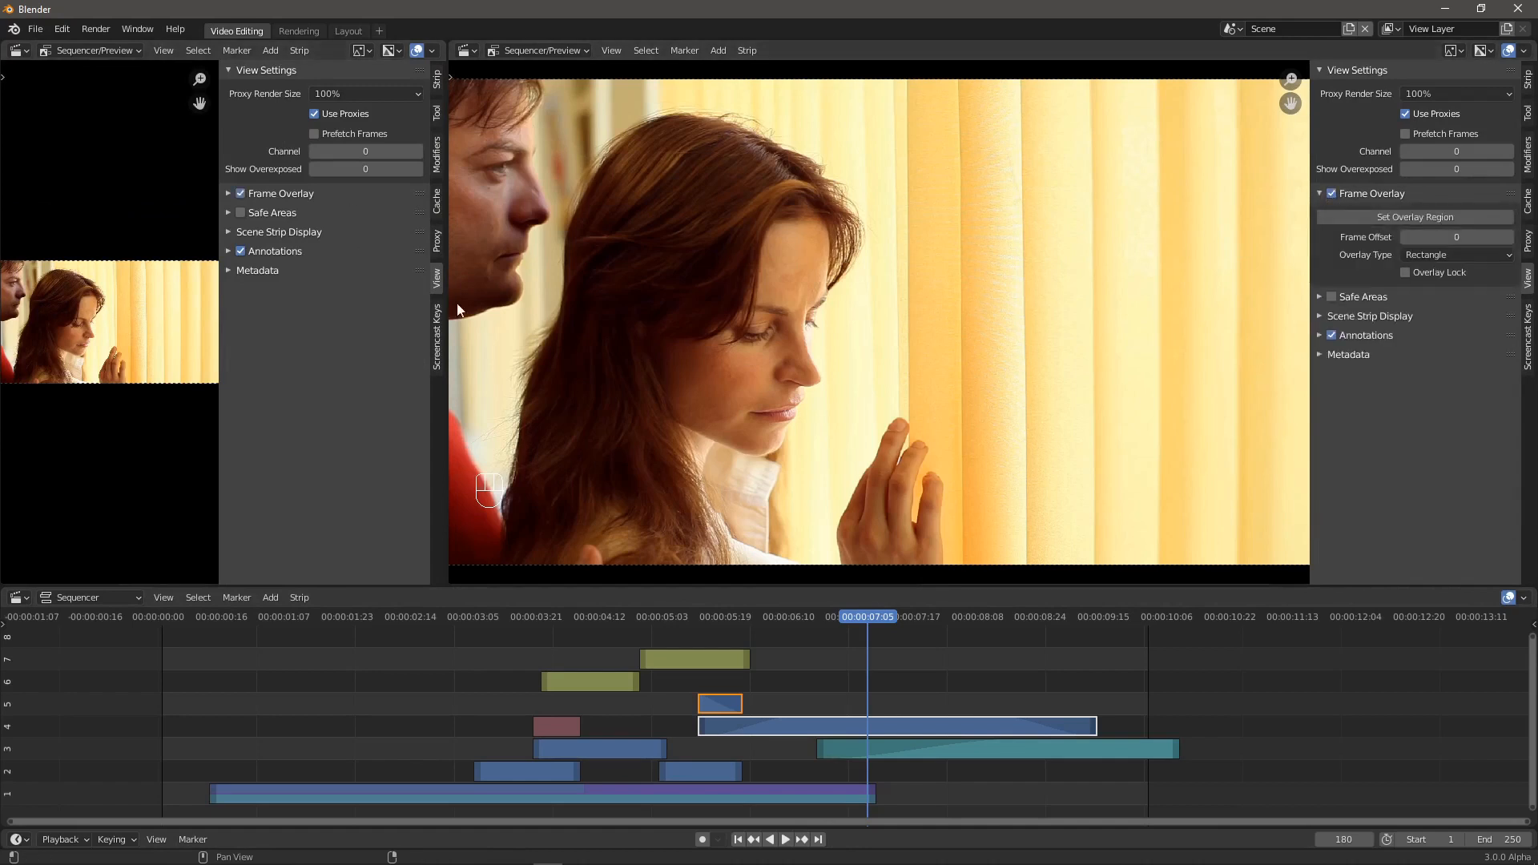
pyautogui.click(229, 193)
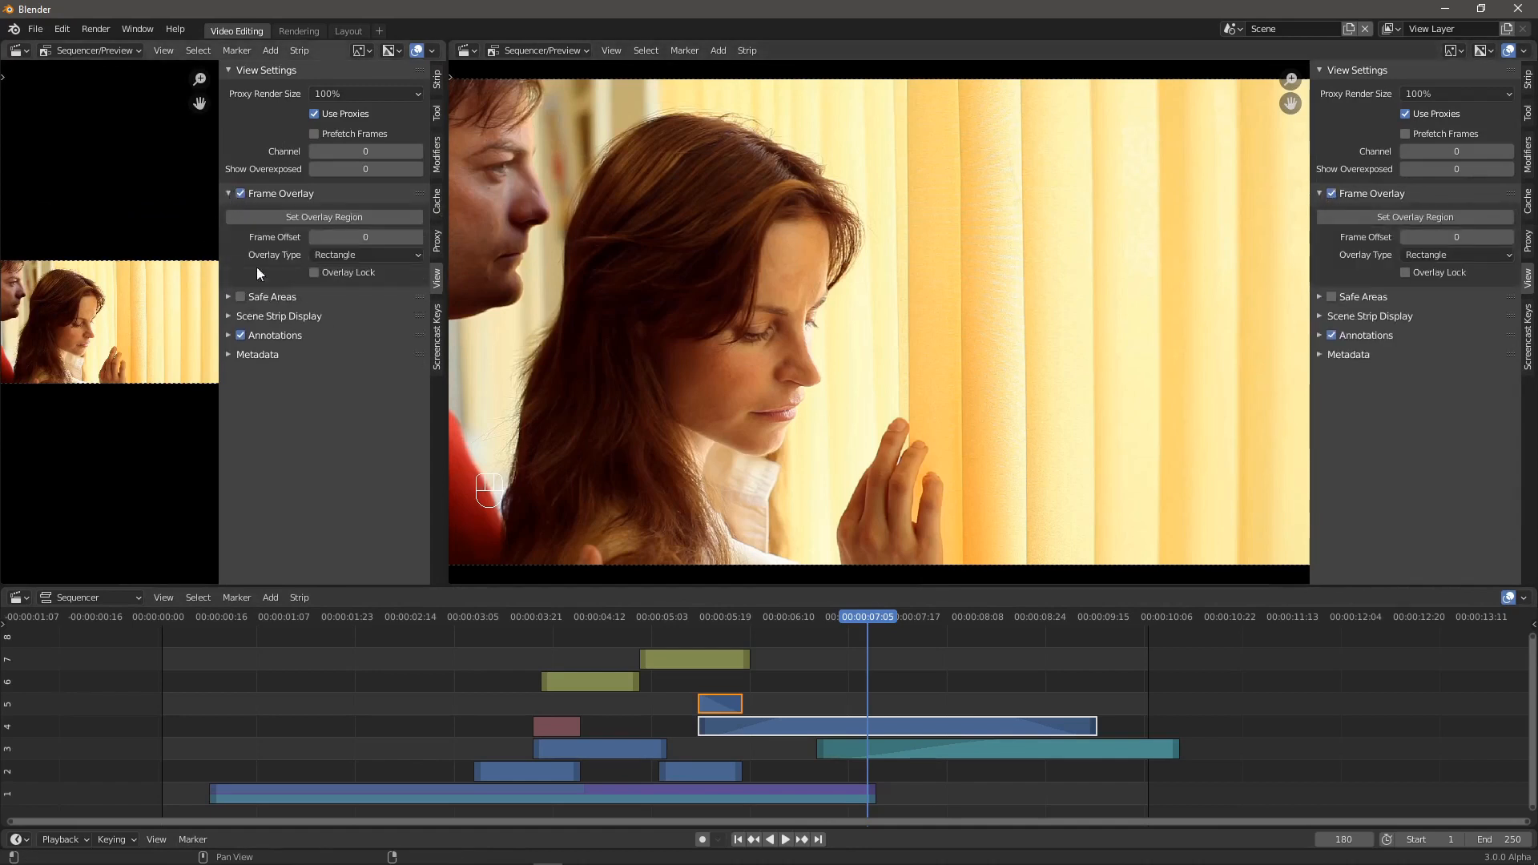
# - Set the overlay type to Reference in the small preview and to Current in the large preview
pyautogui.click(415, 253)
pyautogui.click(382, 290)
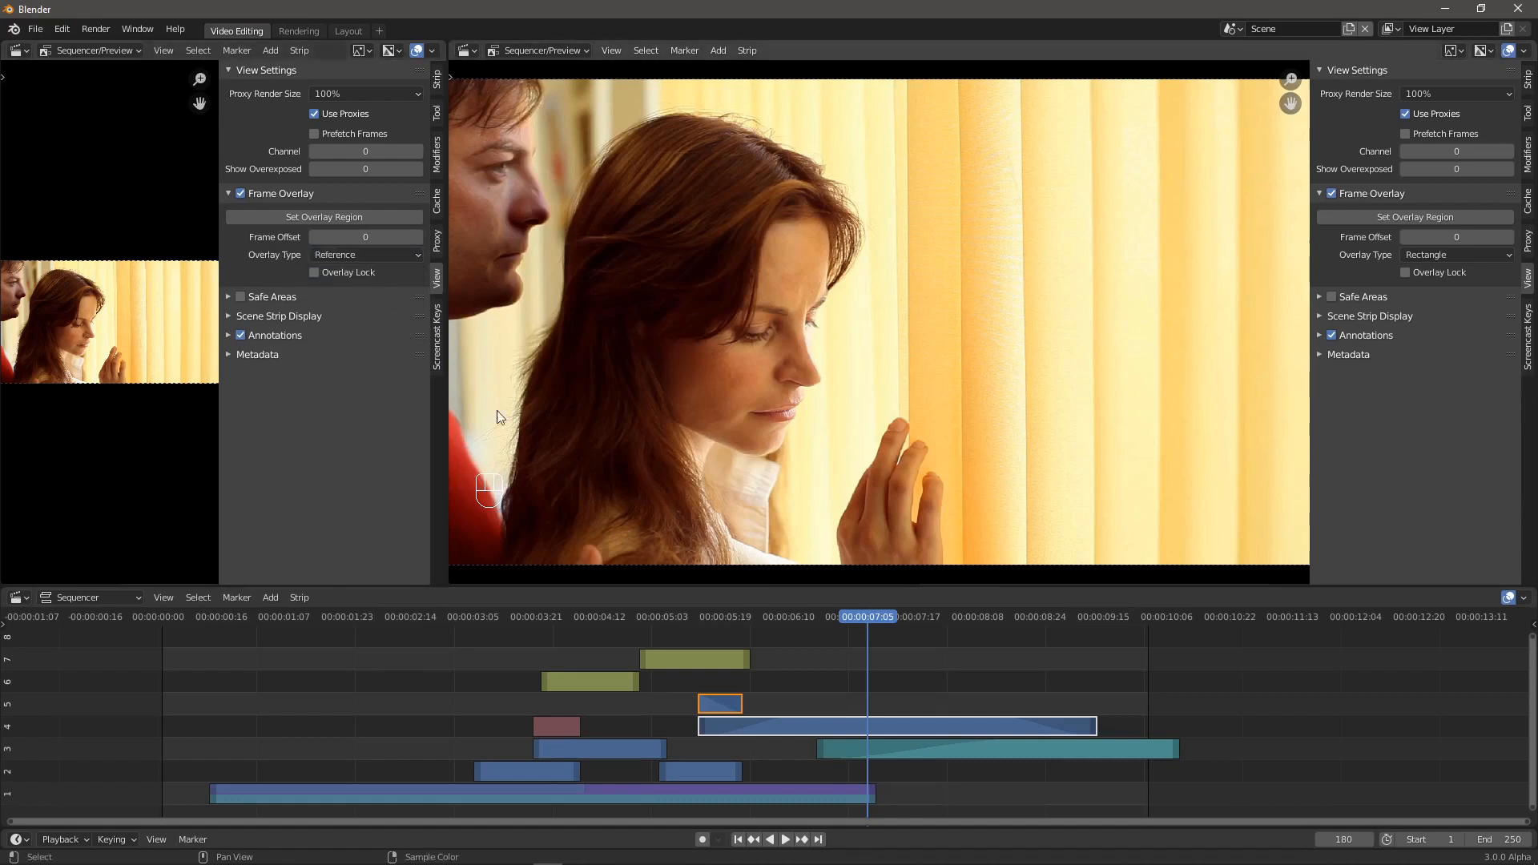
pyautogui.click(1512, 256)
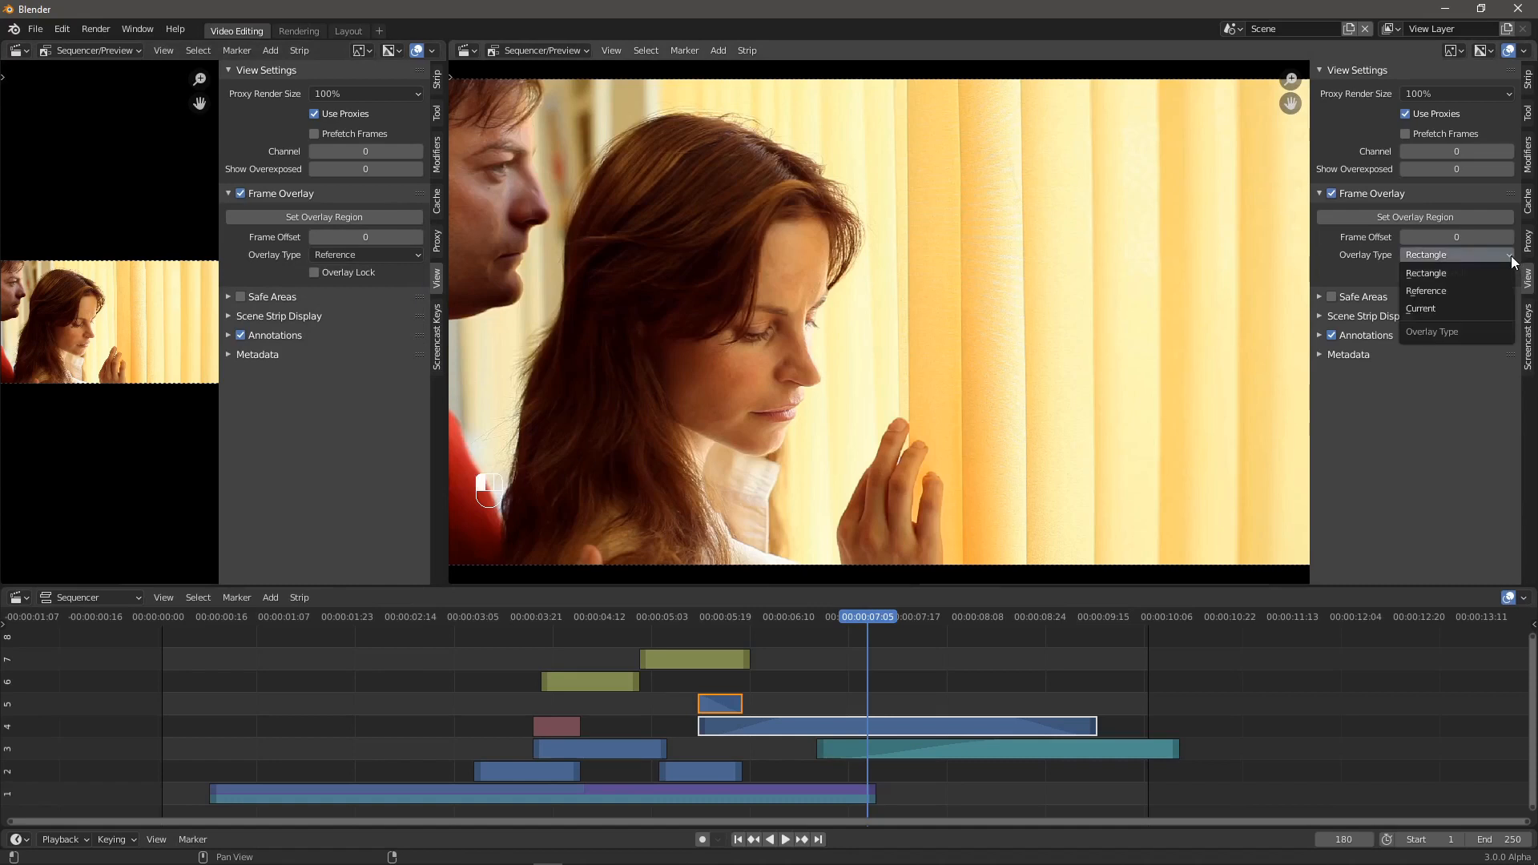
pyautogui.click(1485, 309)
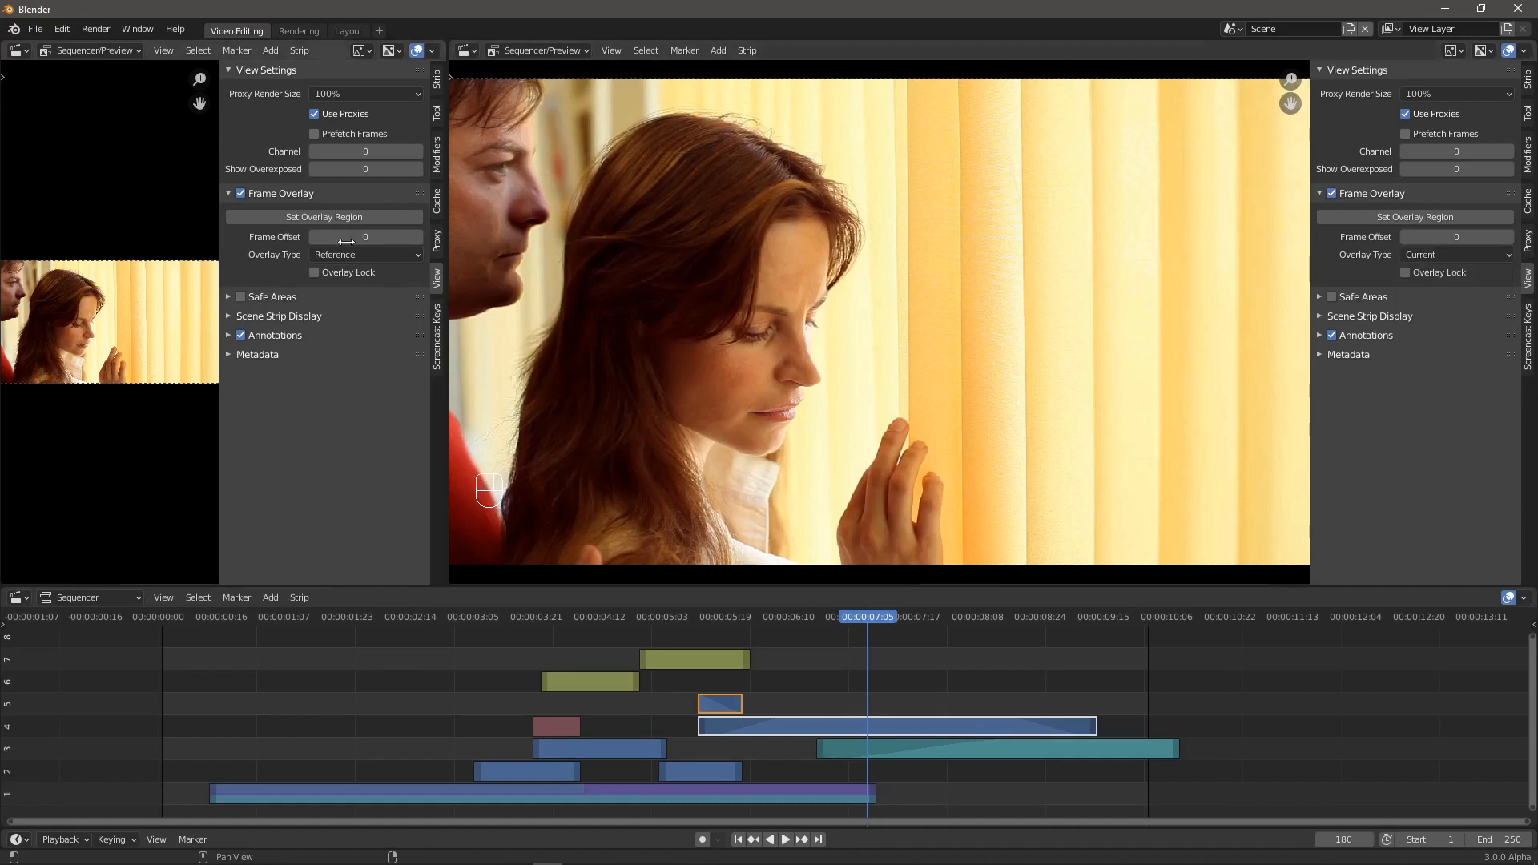
# - Set the overlay's frame offset to -109, draw an overlay region around the woman in the large preview, and deselect the strips
pyautogui.moveTo(370, 238); pyautogui.dragTo(353, 234)
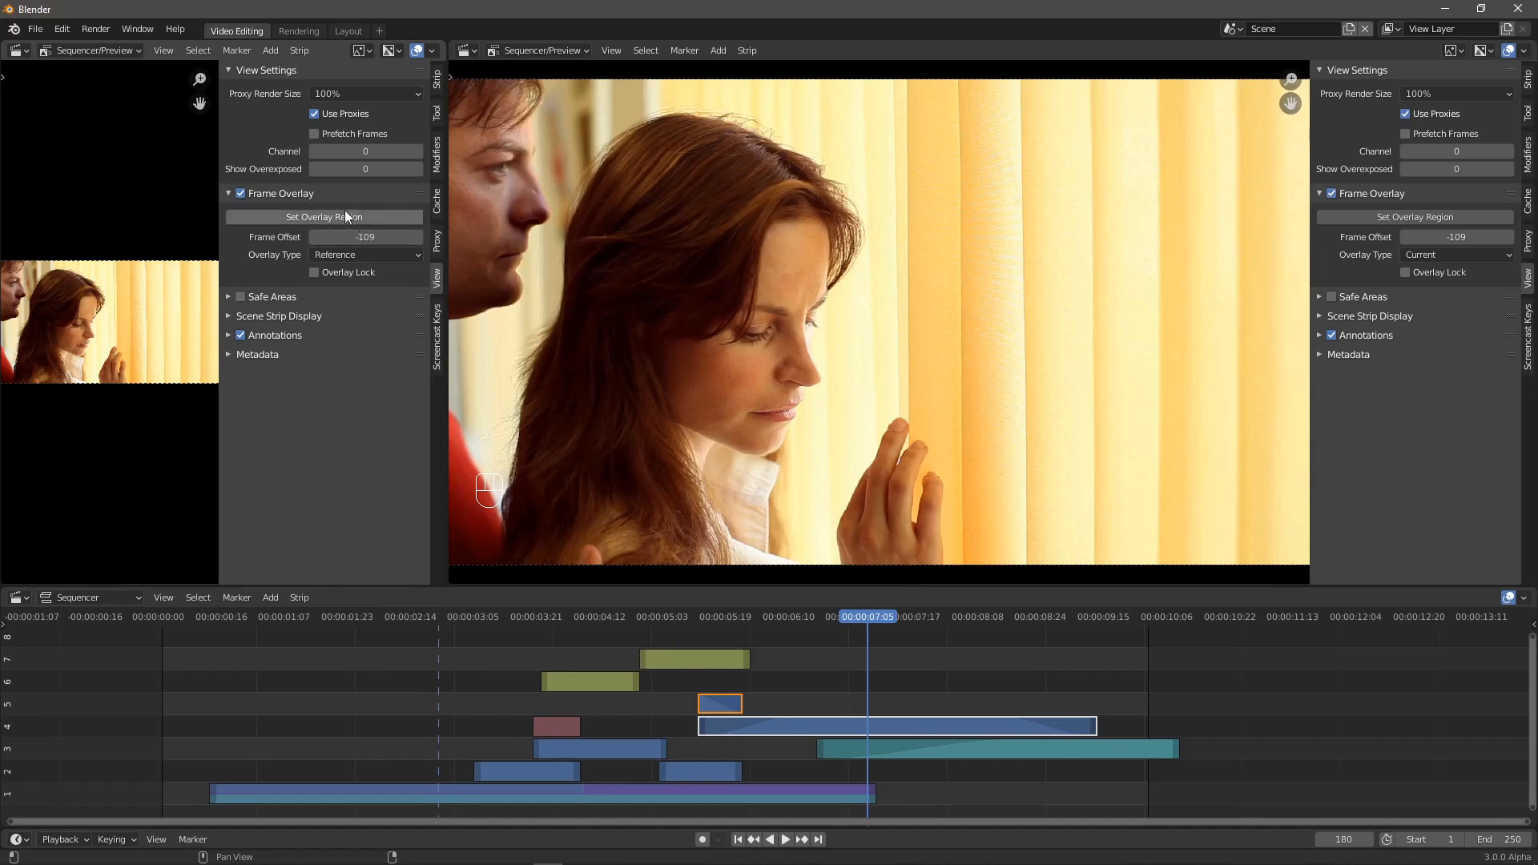
pyautogui.click(1425, 215)
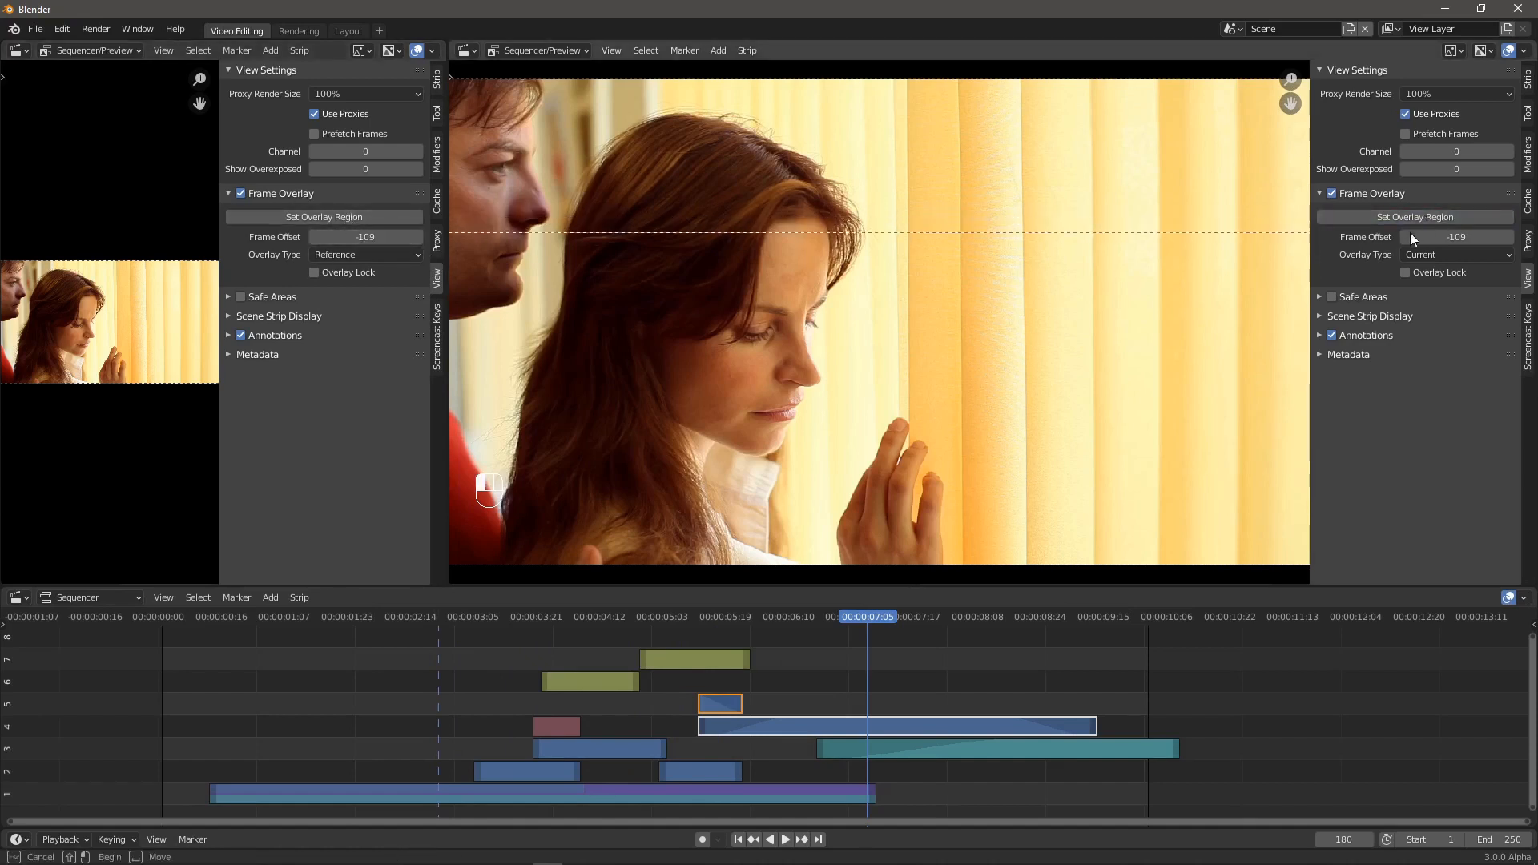
pyautogui.moveTo(572, 115); pyautogui.dragTo(810, 526)
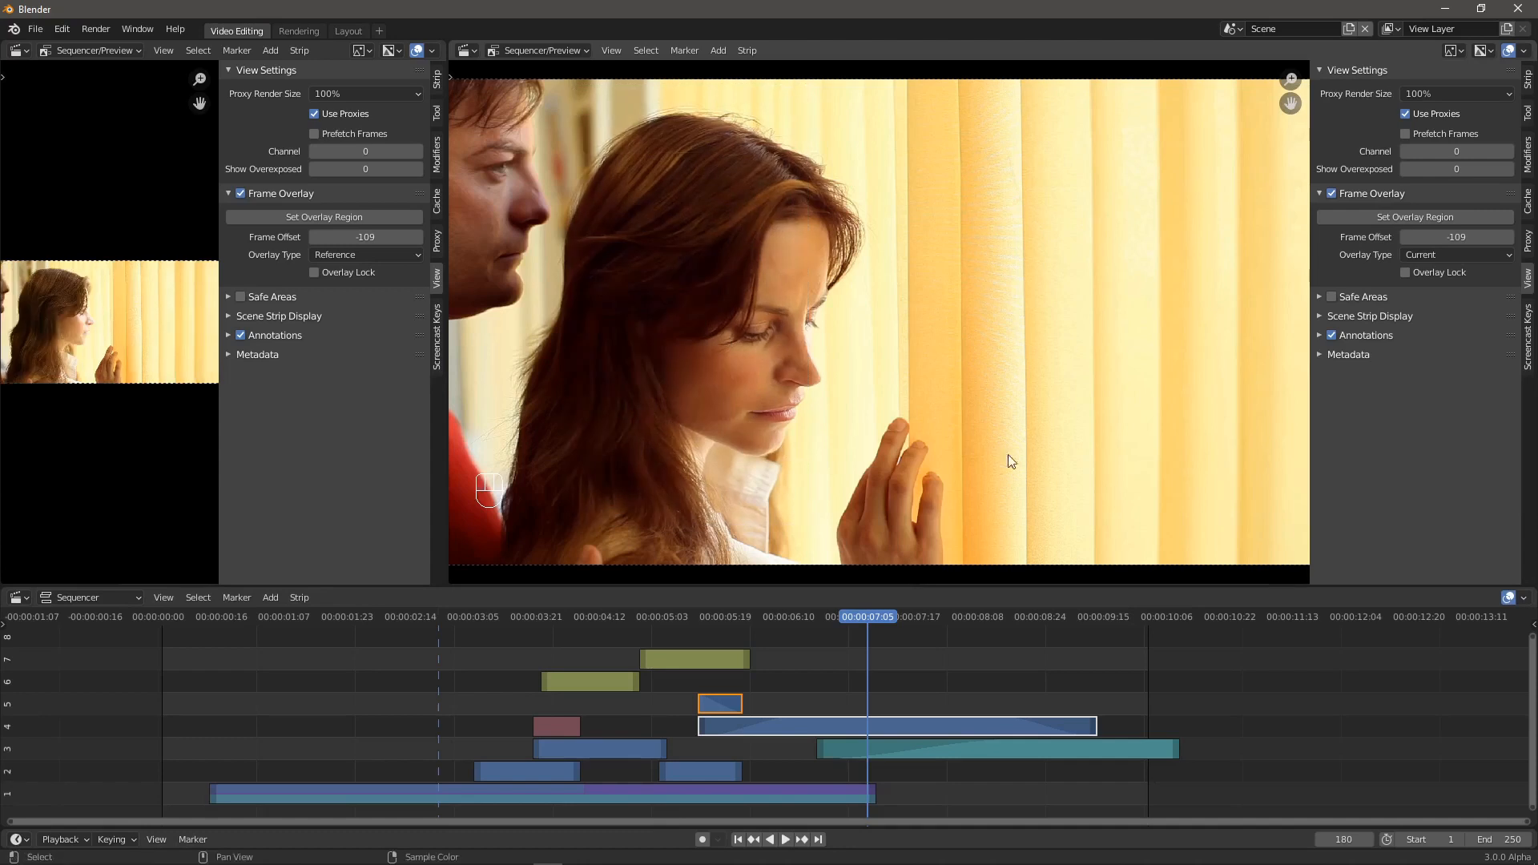
pyautogui.click(754, 76)
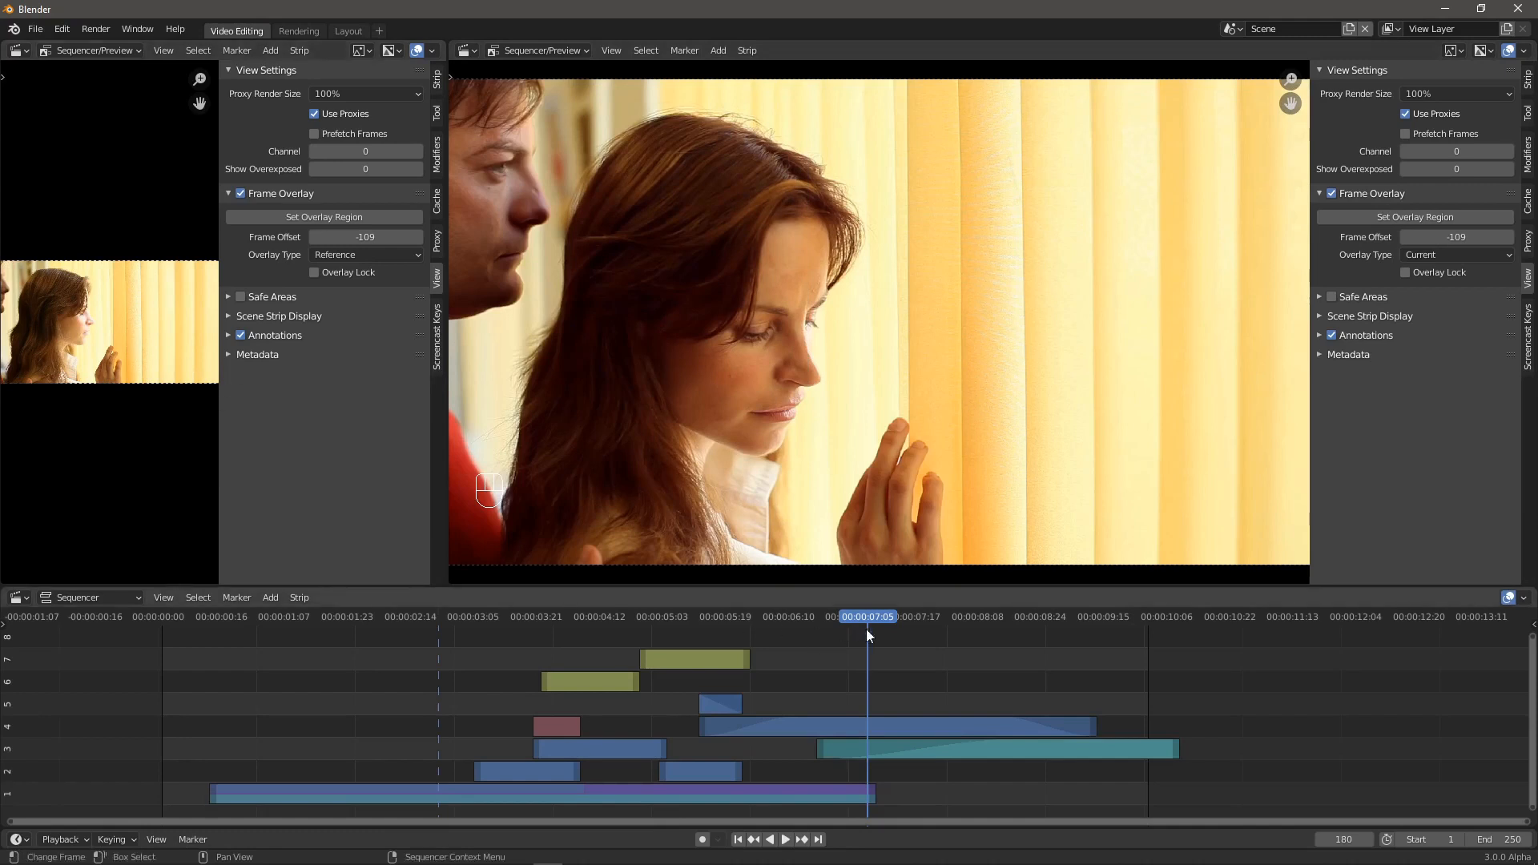
# - Hide the small preview's sidebar and move the playhead to frame 139
pyautogui.moveTo(867, 628); pyautogui.dragTo(714, 601)
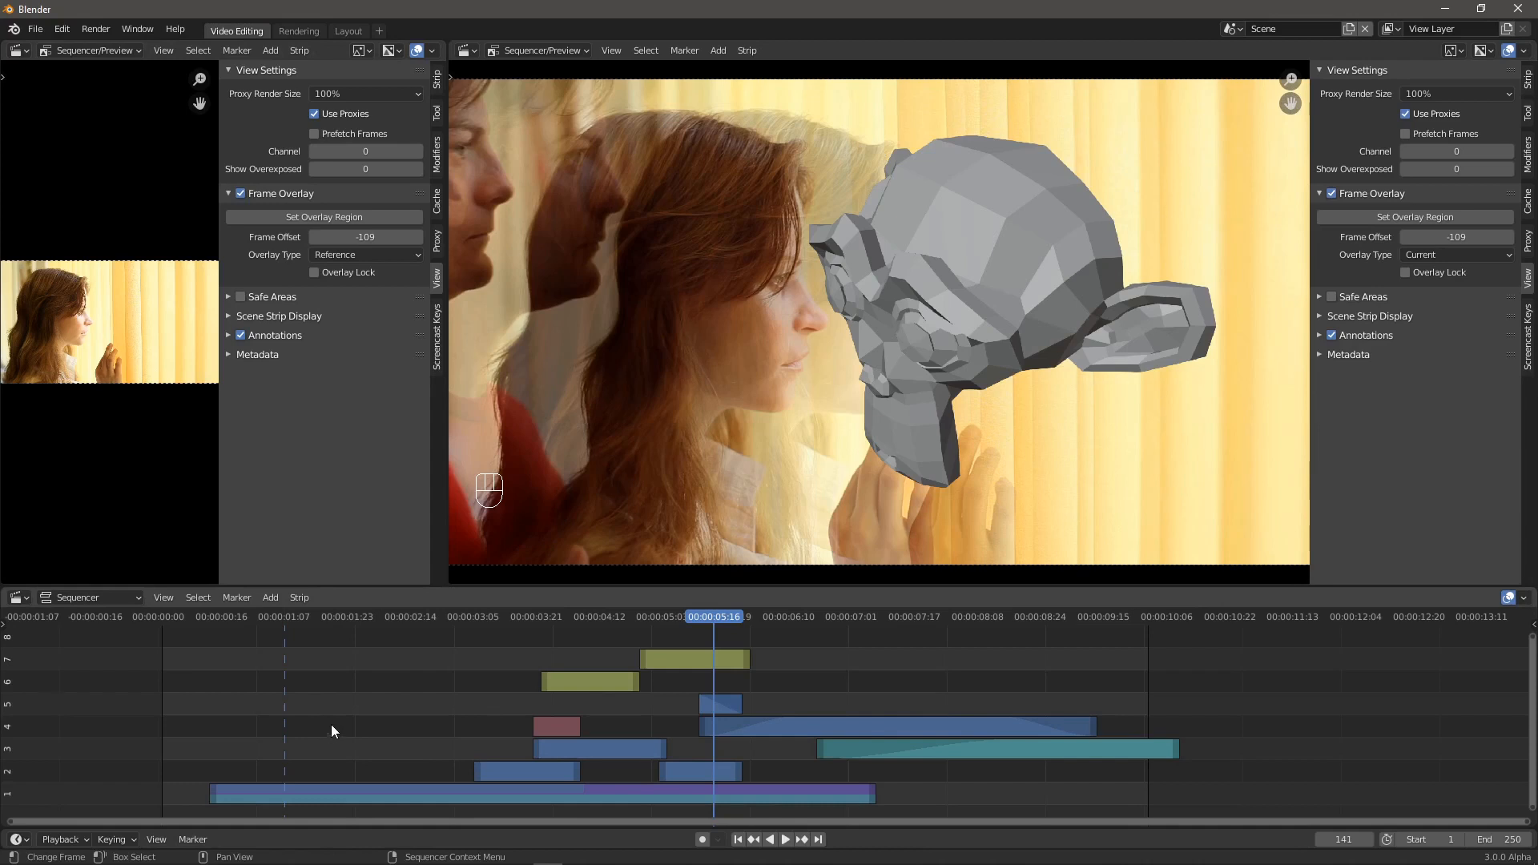
pyautogui.moveTo(218, 423); pyautogui.dragTo(464, 449)
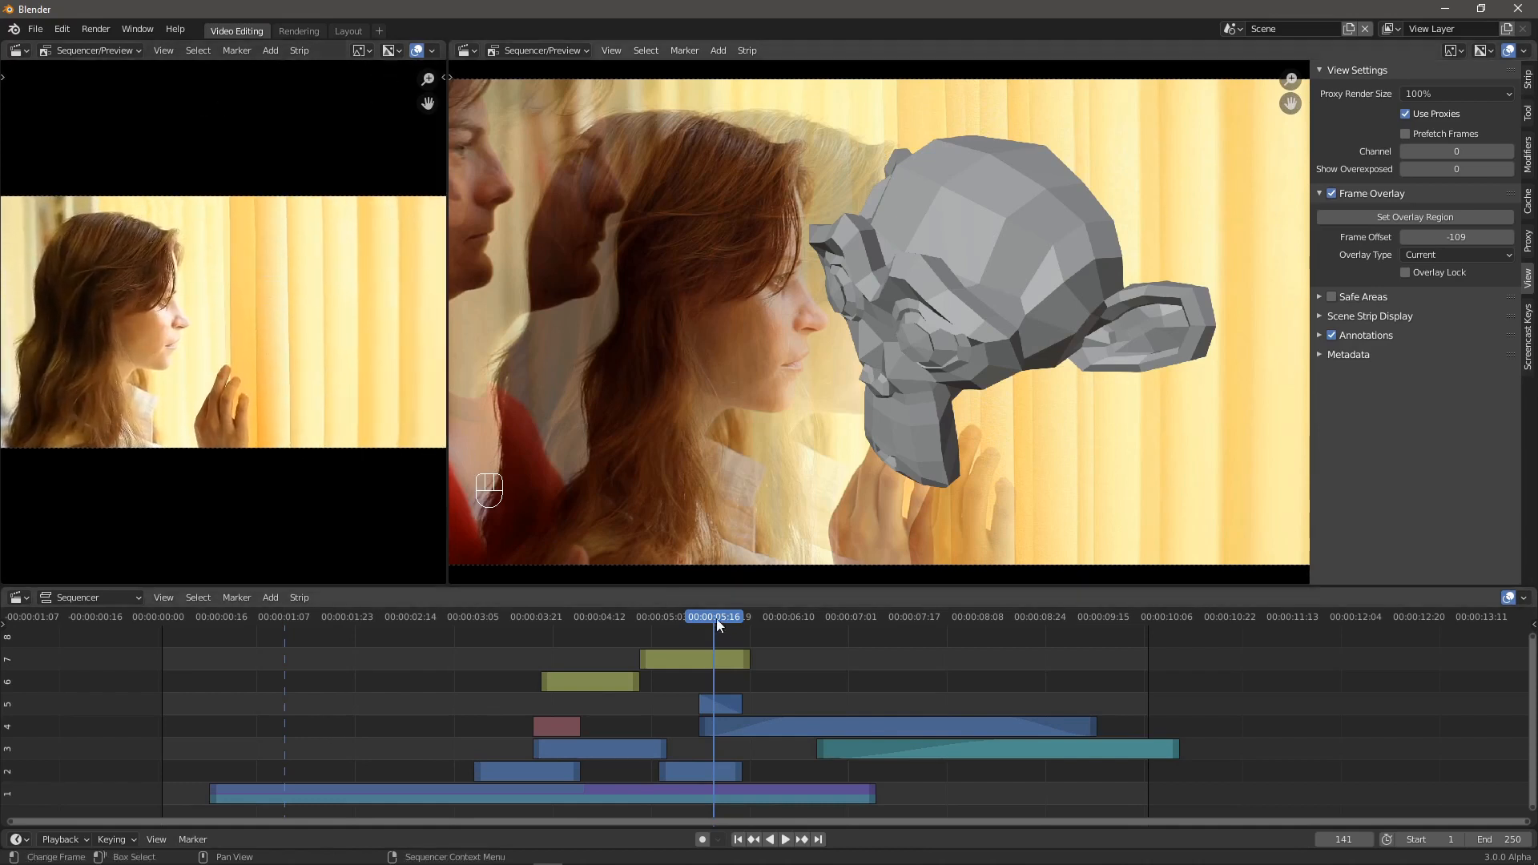
pyautogui.moveTo(717, 614); pyautogui.dragTo(708, 614)
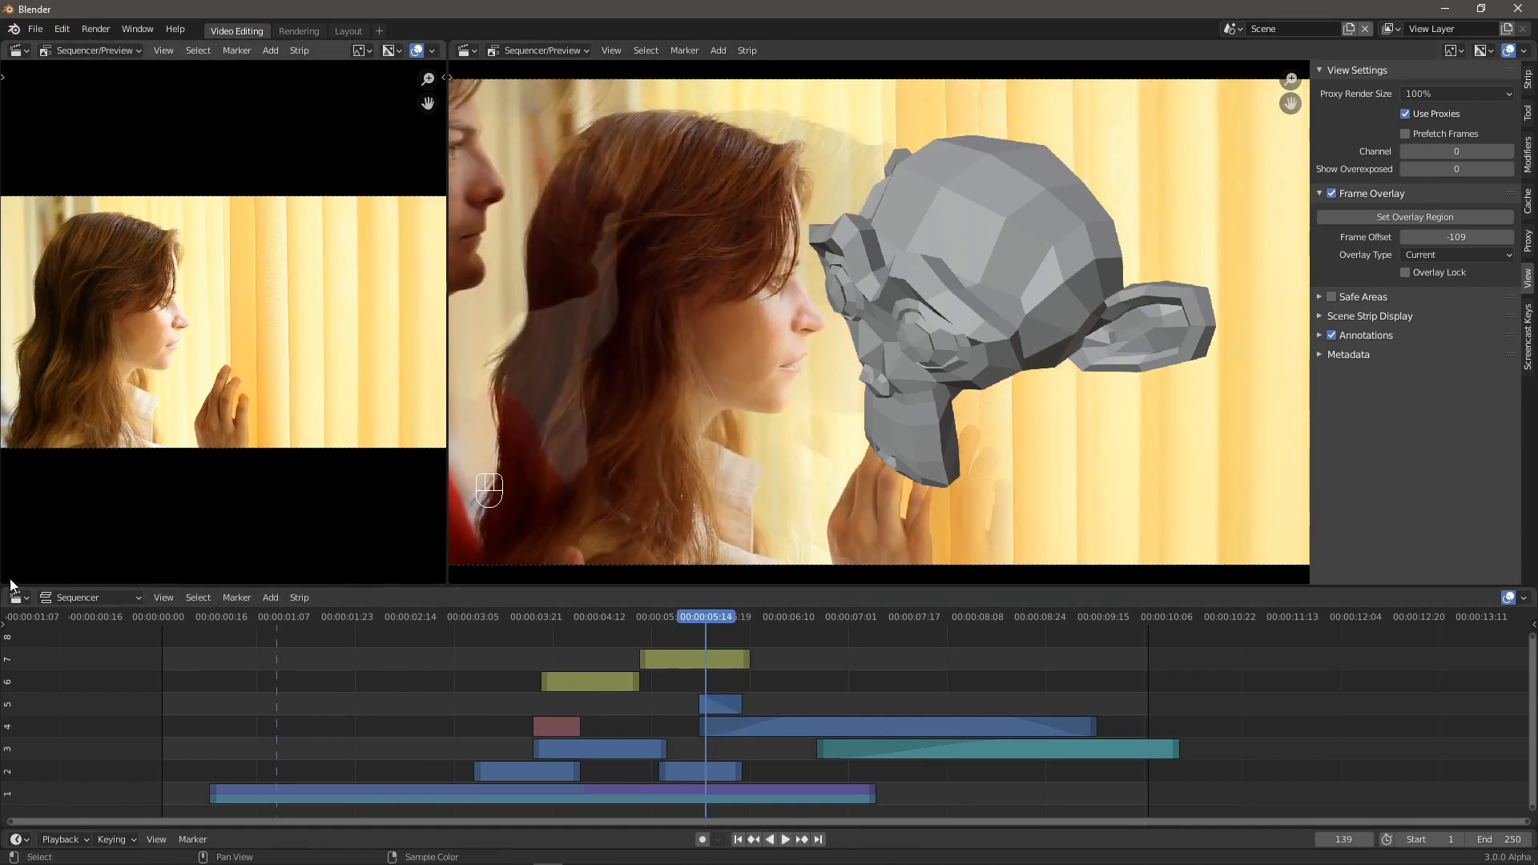
# - Split the small preview area horizontally into two areas and set both to the Preview view type
pyautogui.moveTo(3, 585); pyautogui.dragTo(33, 293)
pyautogui.click(136, 48)
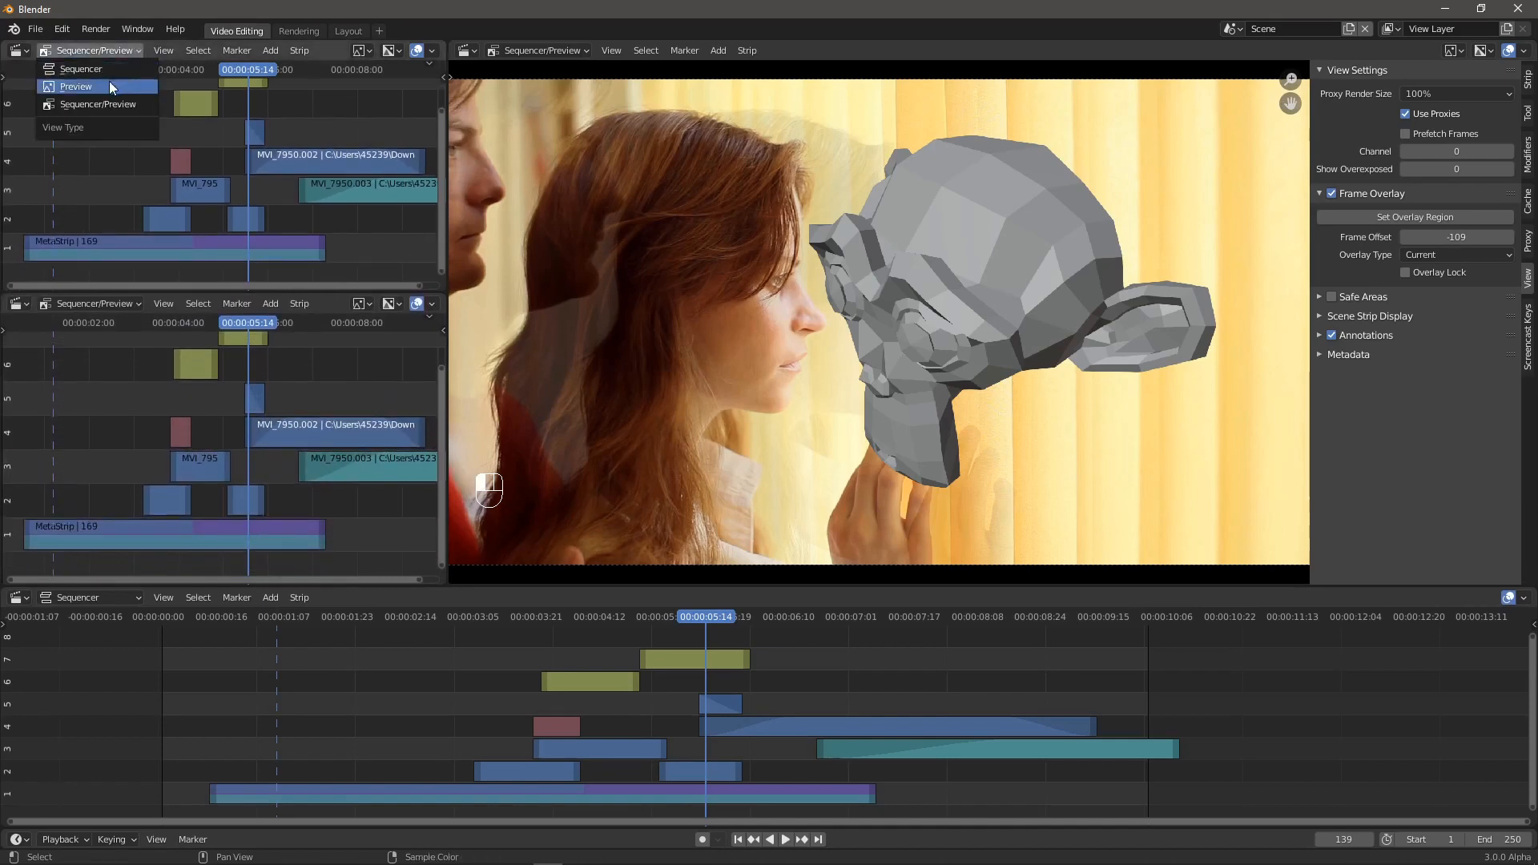
pyautogui.click(109, 82)
pyautogui.click(128, 304)
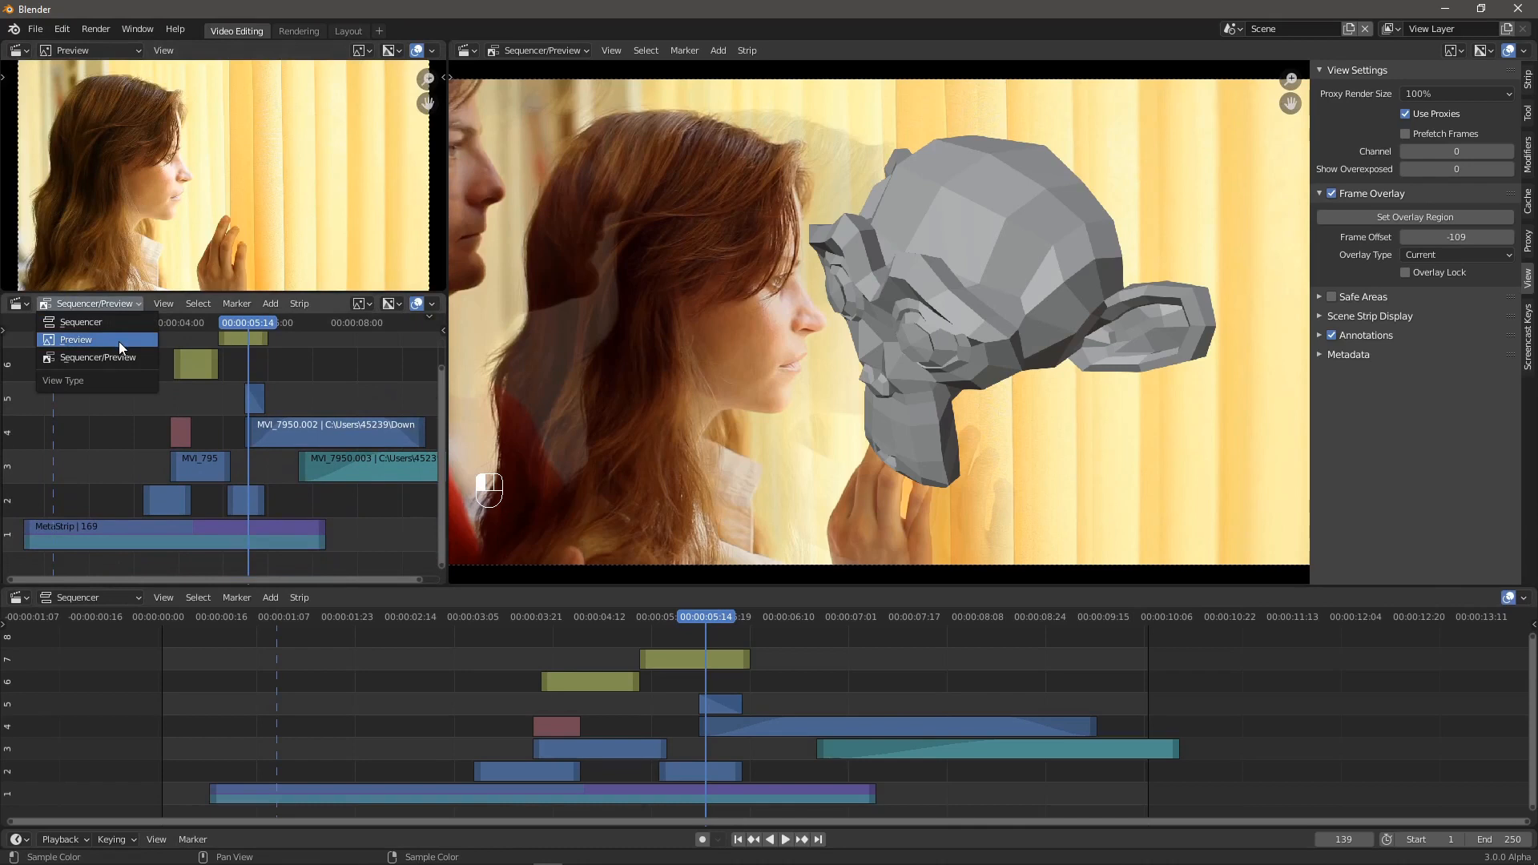
pyautogui.click(118, 339)
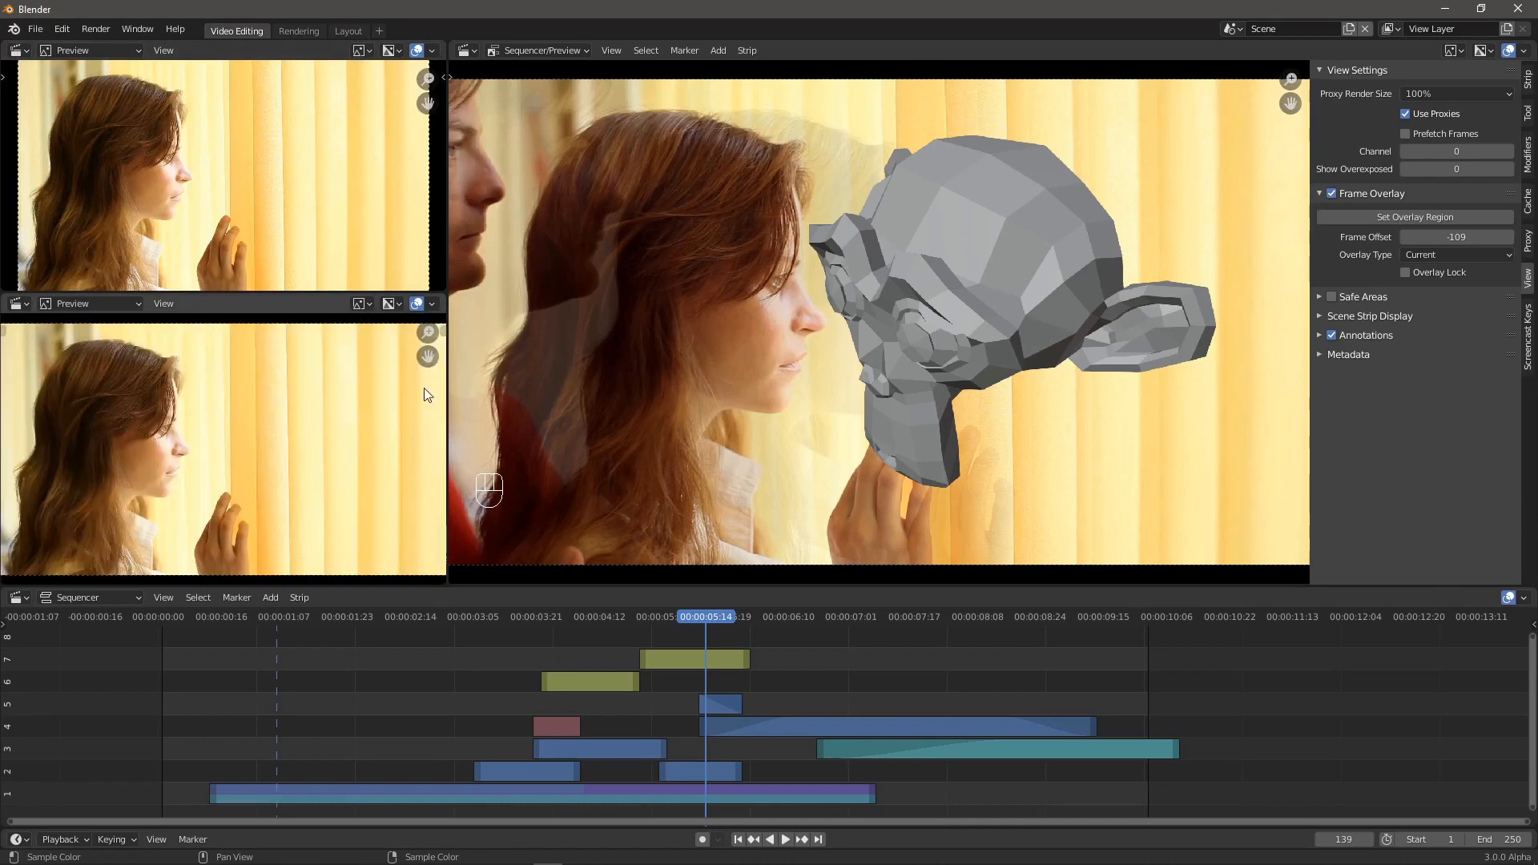
# - Show the Luma Waveform in the lower small preview, set its overlay type to Current, and hide its sidebar
pyautogui.click(362, 304)
pyautogui.click(388, 341)
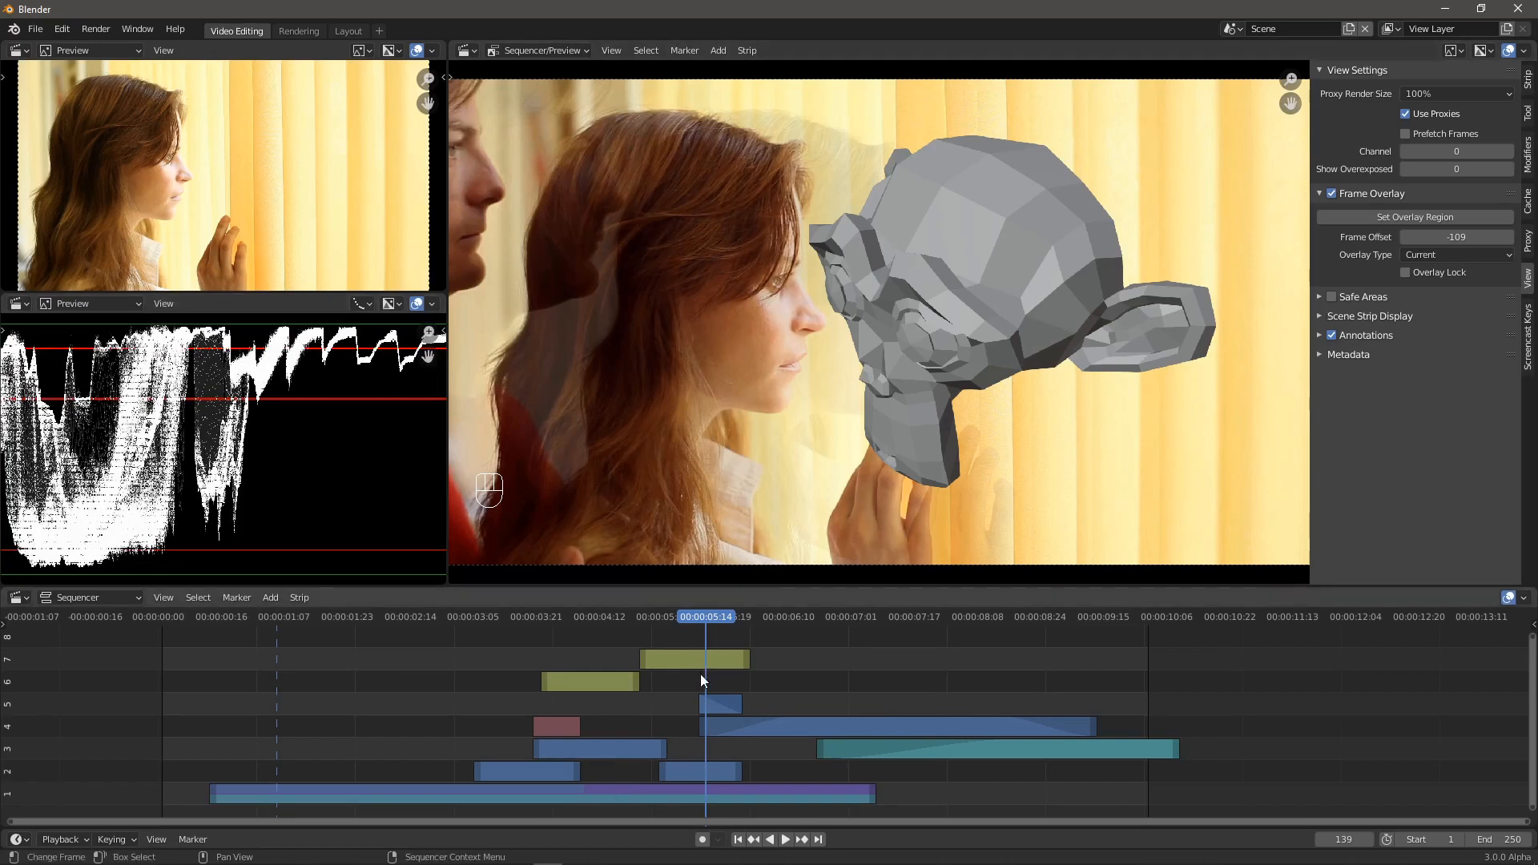
pyautogui.click(443, 330)
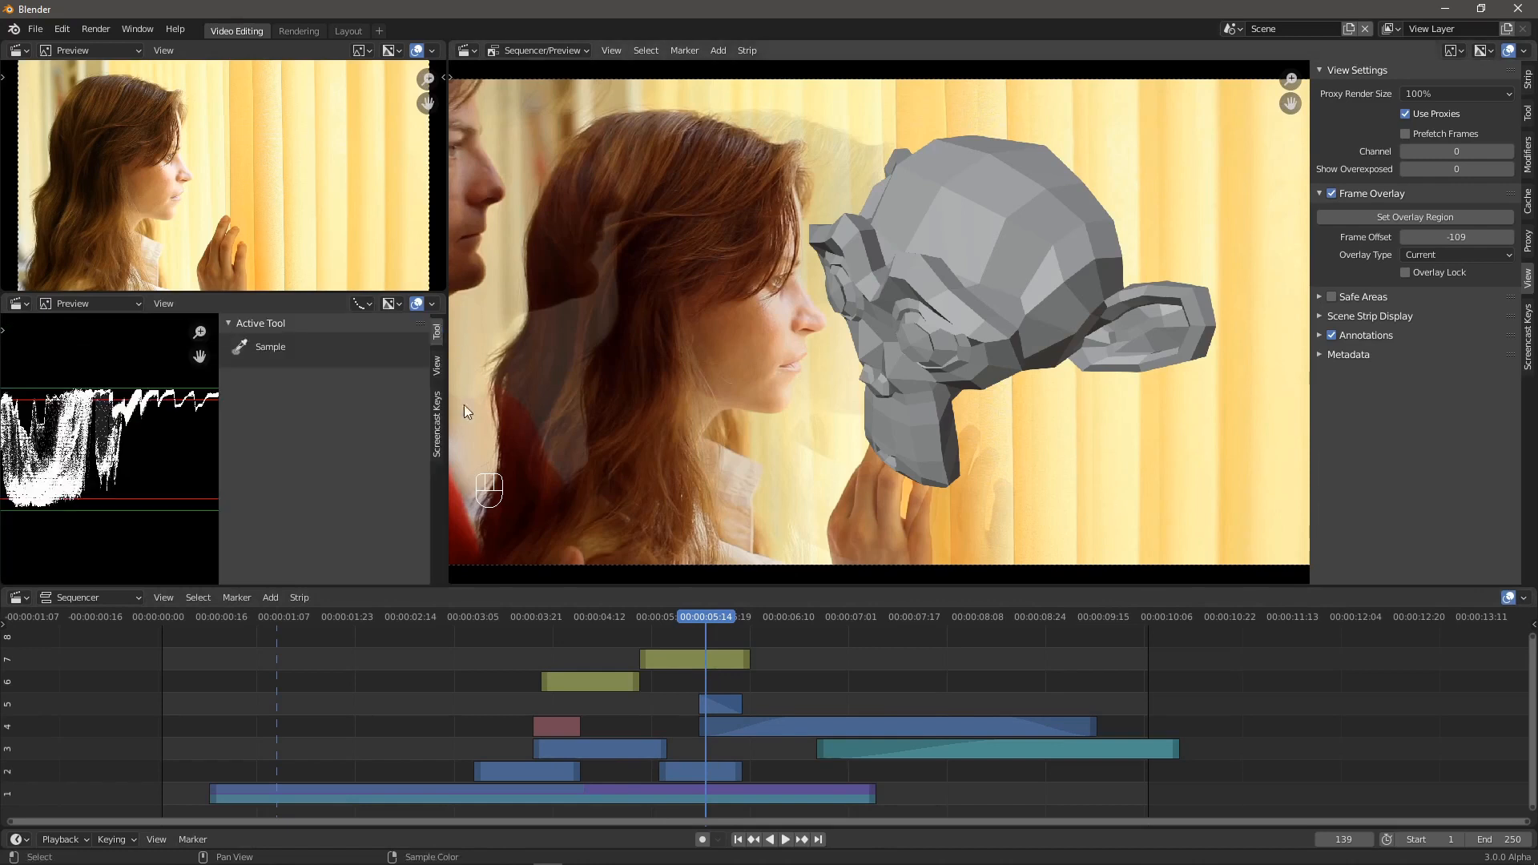
pyautogui.click(437, 366)
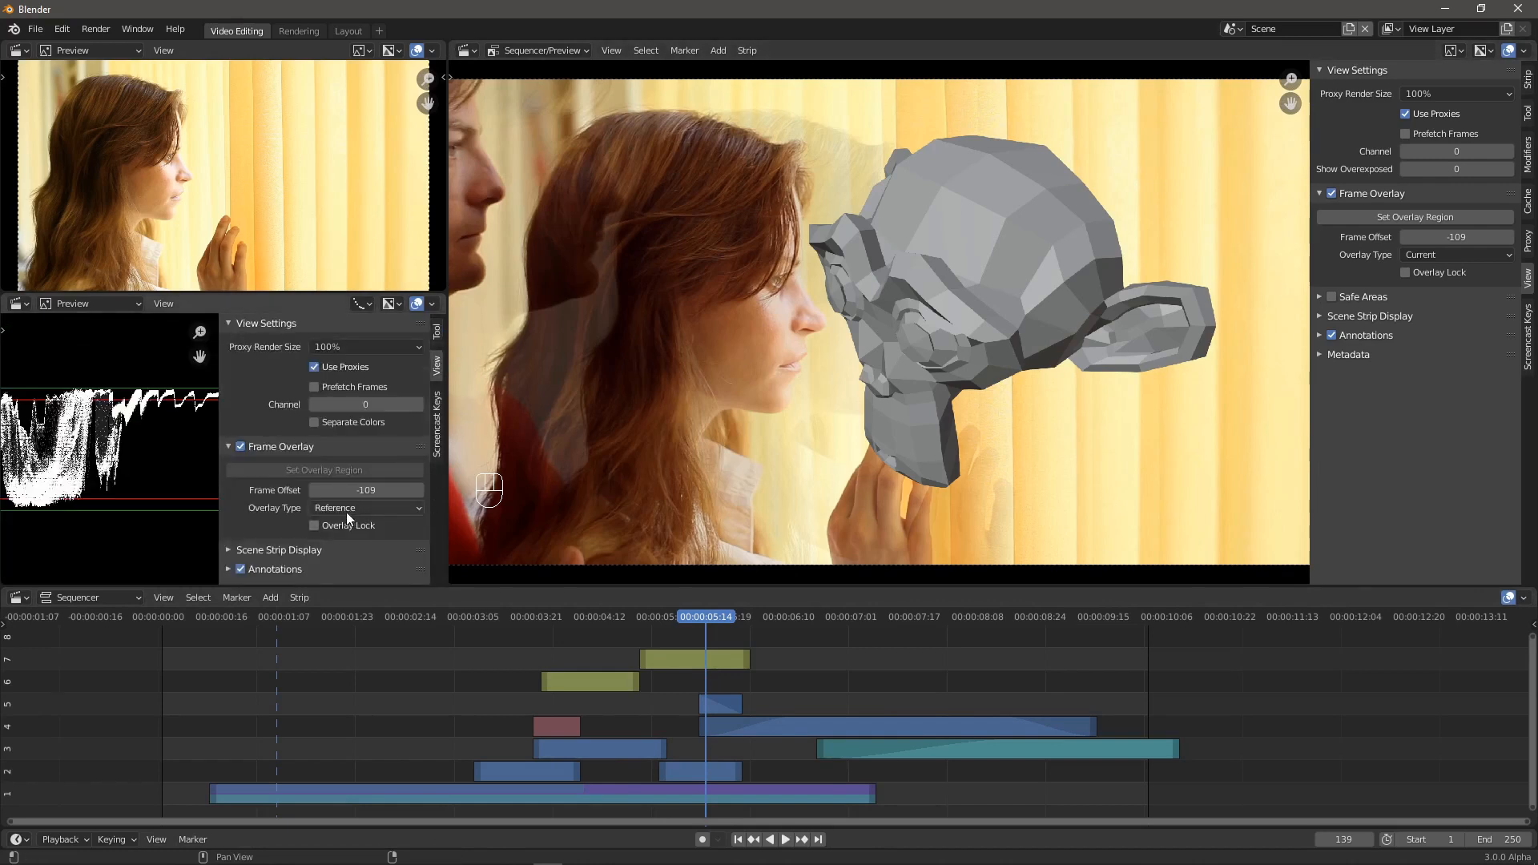
pyautogui.click(416, 509)
pyautogui.click(373, 558)
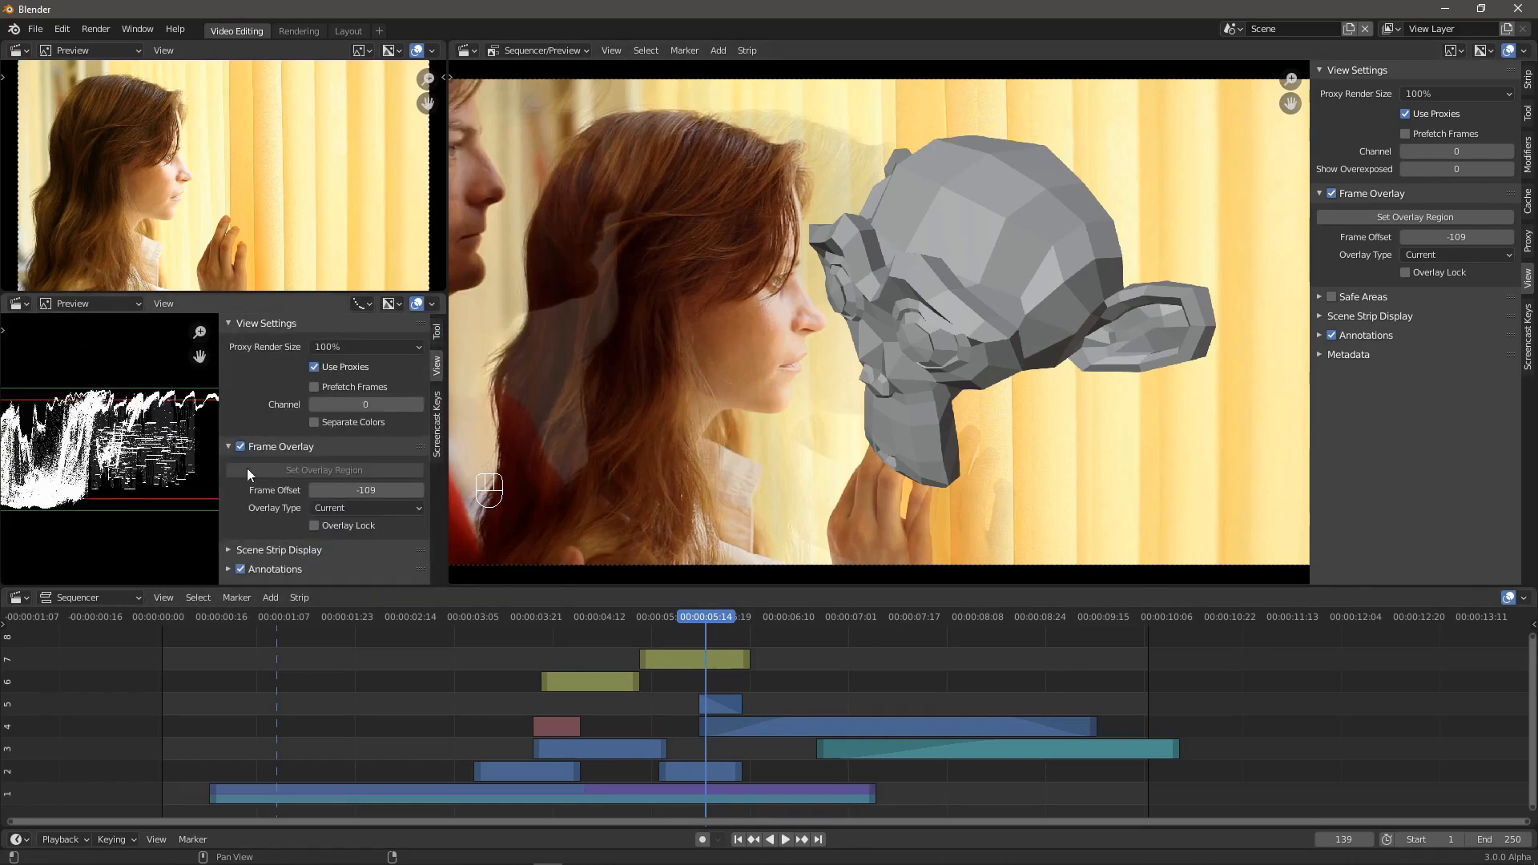
pyautogui.moveTo(219, 460); pyautogui.dragTo(542, 497)
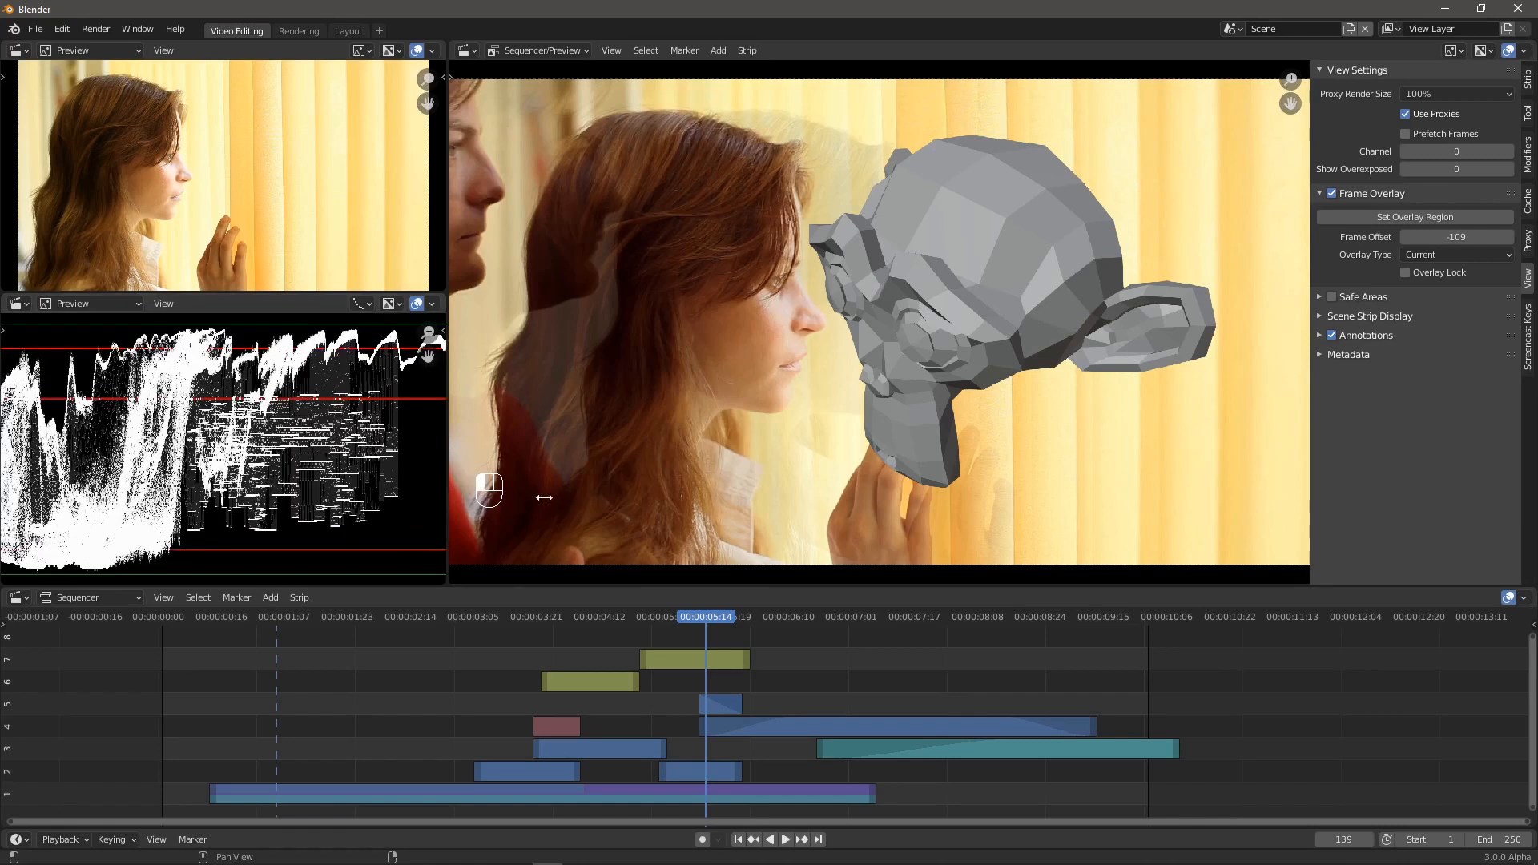
# - Shift the Lift color of the strip's Color Balance modifier slightly toward pink
pyautogui.click(1530, 155)
pyautogui.moveTo(1448, 293)
pyautogui.mouseDown()
pyautogui.moveTo(1455, 274)
pyautogui.moveTo(1421, 269)
pyautogui.moveTo(1447, 305)
pyautogui.moveTo(1454, 270)
pyautogui.moveTo(1450, 296)
pyautogui.mouseUp()
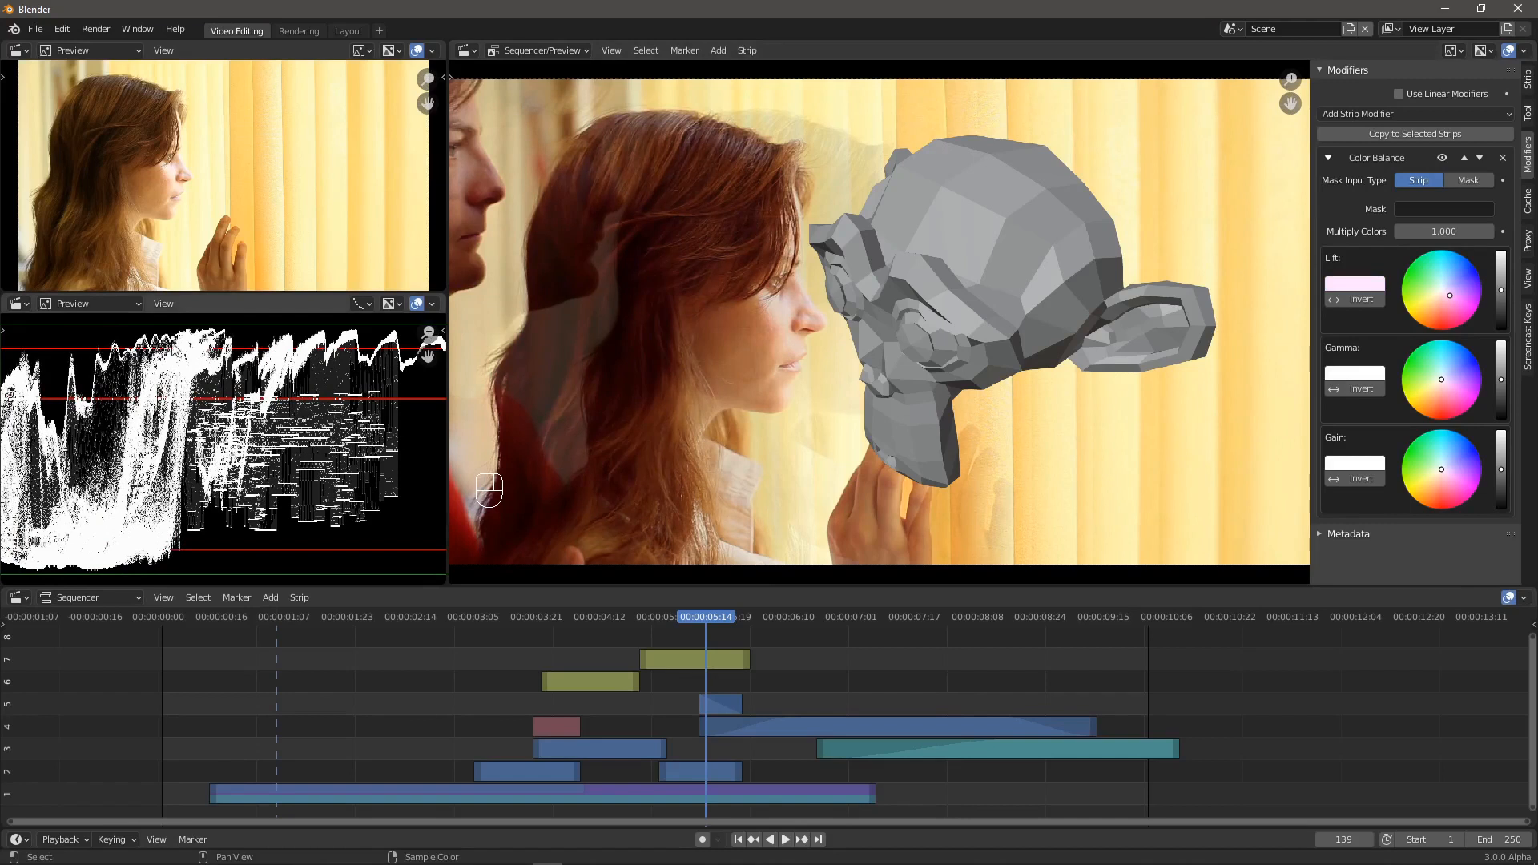
# - Switch the scope to Chroma Vectorscope and then Histogram, and shift the Color Balance Gamma slightly toward green
pyautogui.click(367, 305)
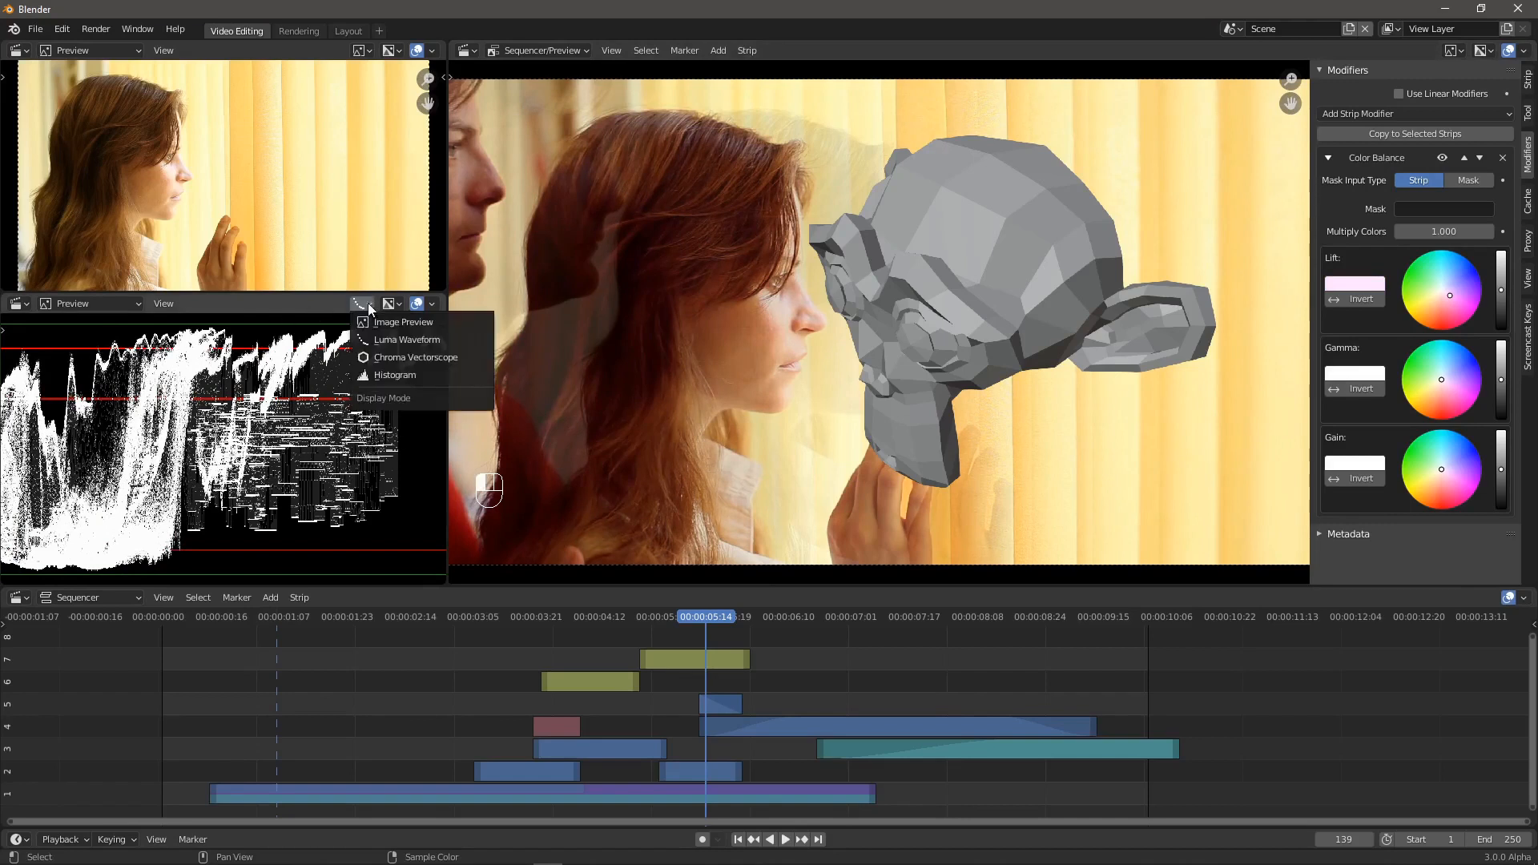
pyautogui.click(389, 357)
pyautogui.click(362, 303)
pyautogui.click(382, 377)
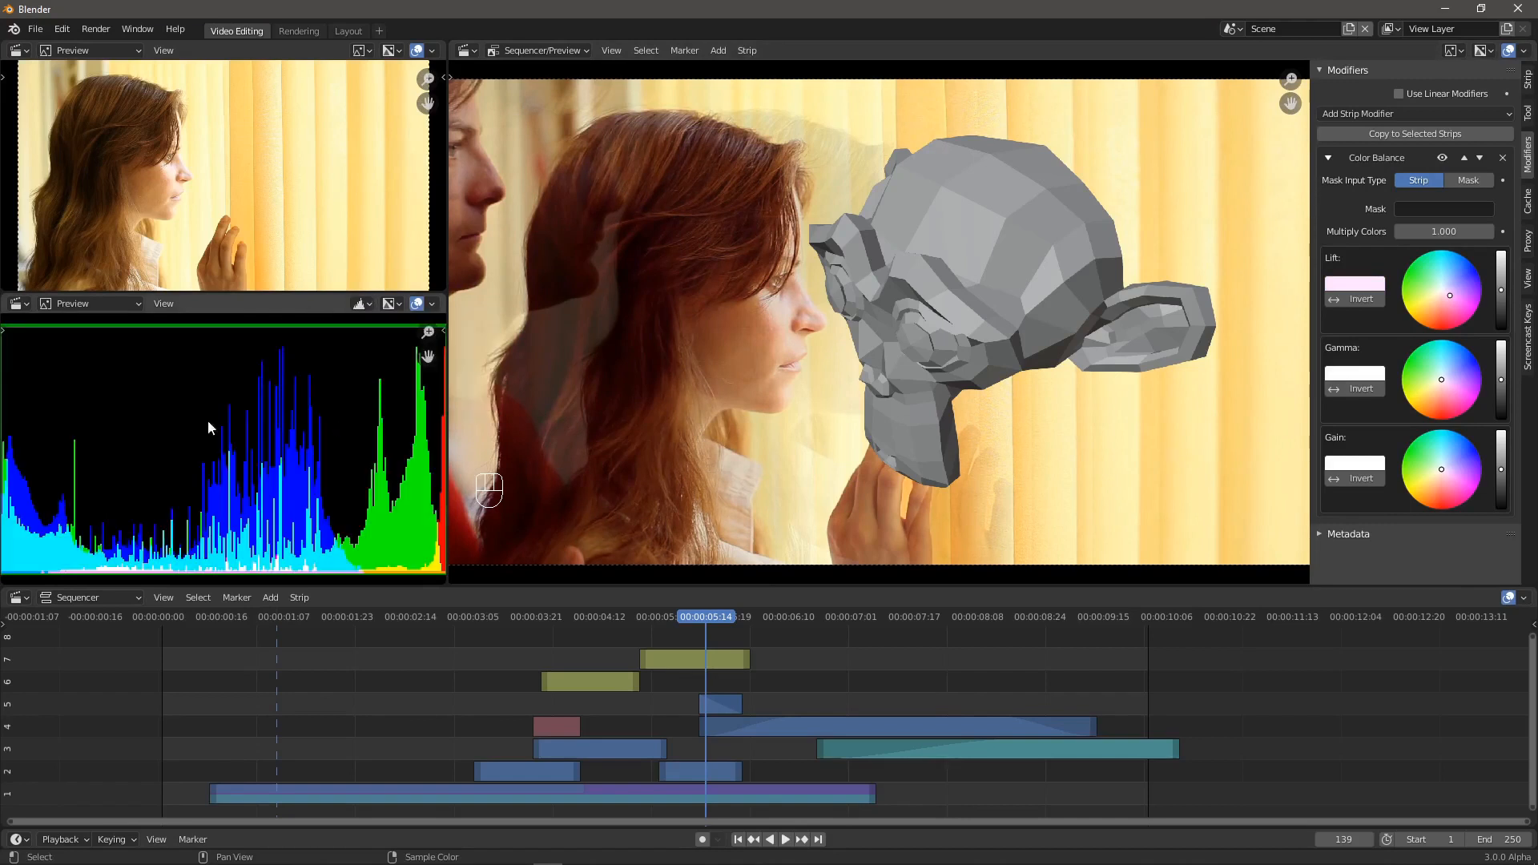
pyautogui.moveTo(1432, 378); pyautogui.dragTo(1436, 374)
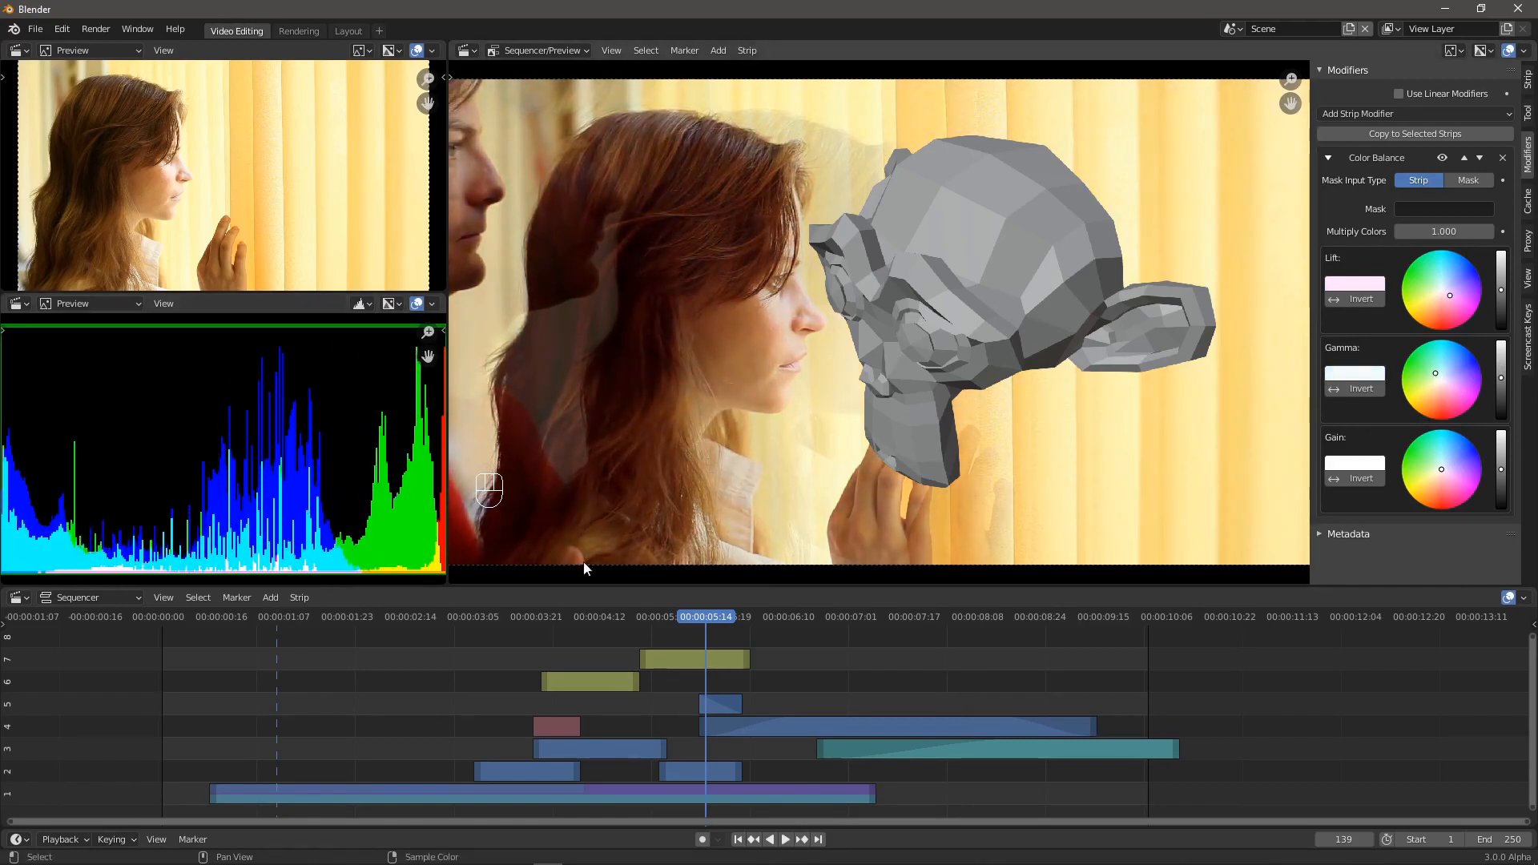
# - Scrub the timeline past the scene's end frame and play the sequence to check where playback loops
pyautogui.moveTo(707, 618); pyautogui.dragTo(797, 633)
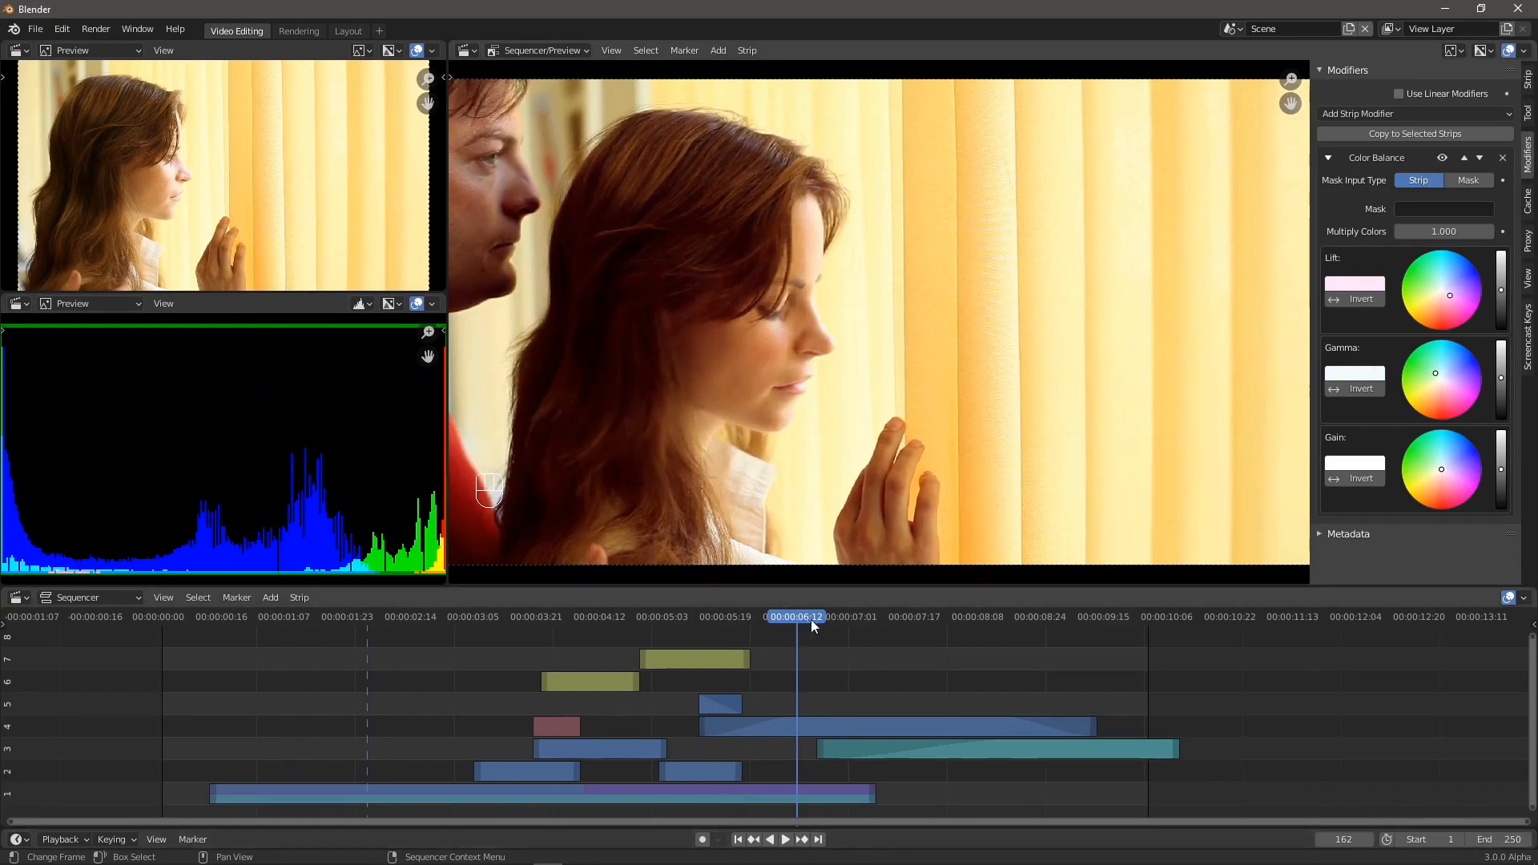
pyautogui.moveTo(809, 626); pyautogui.dragTo(1308, 647)
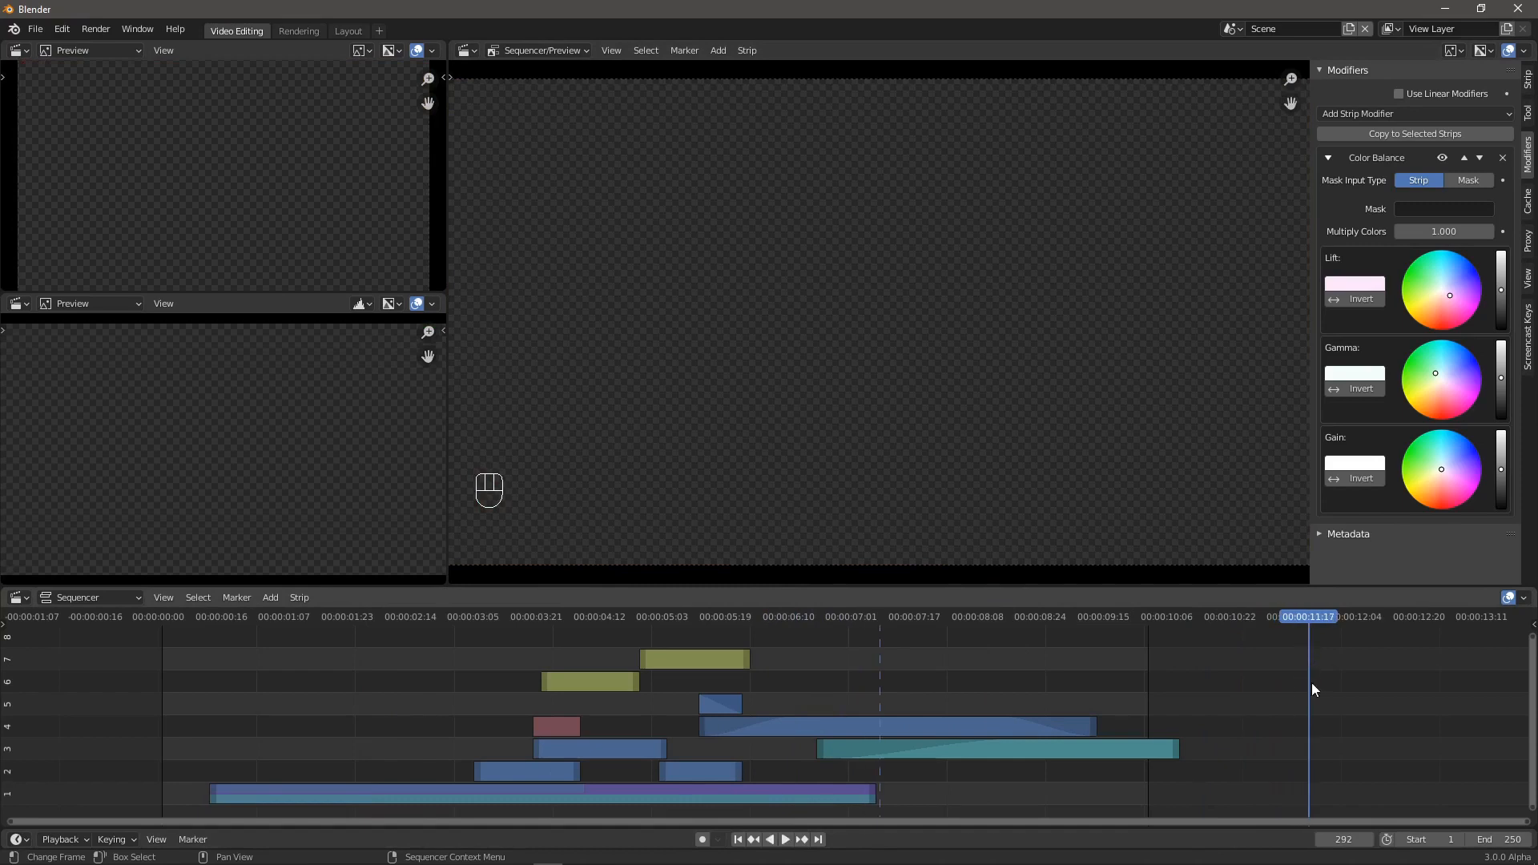
pyautogui.click(787, 840)
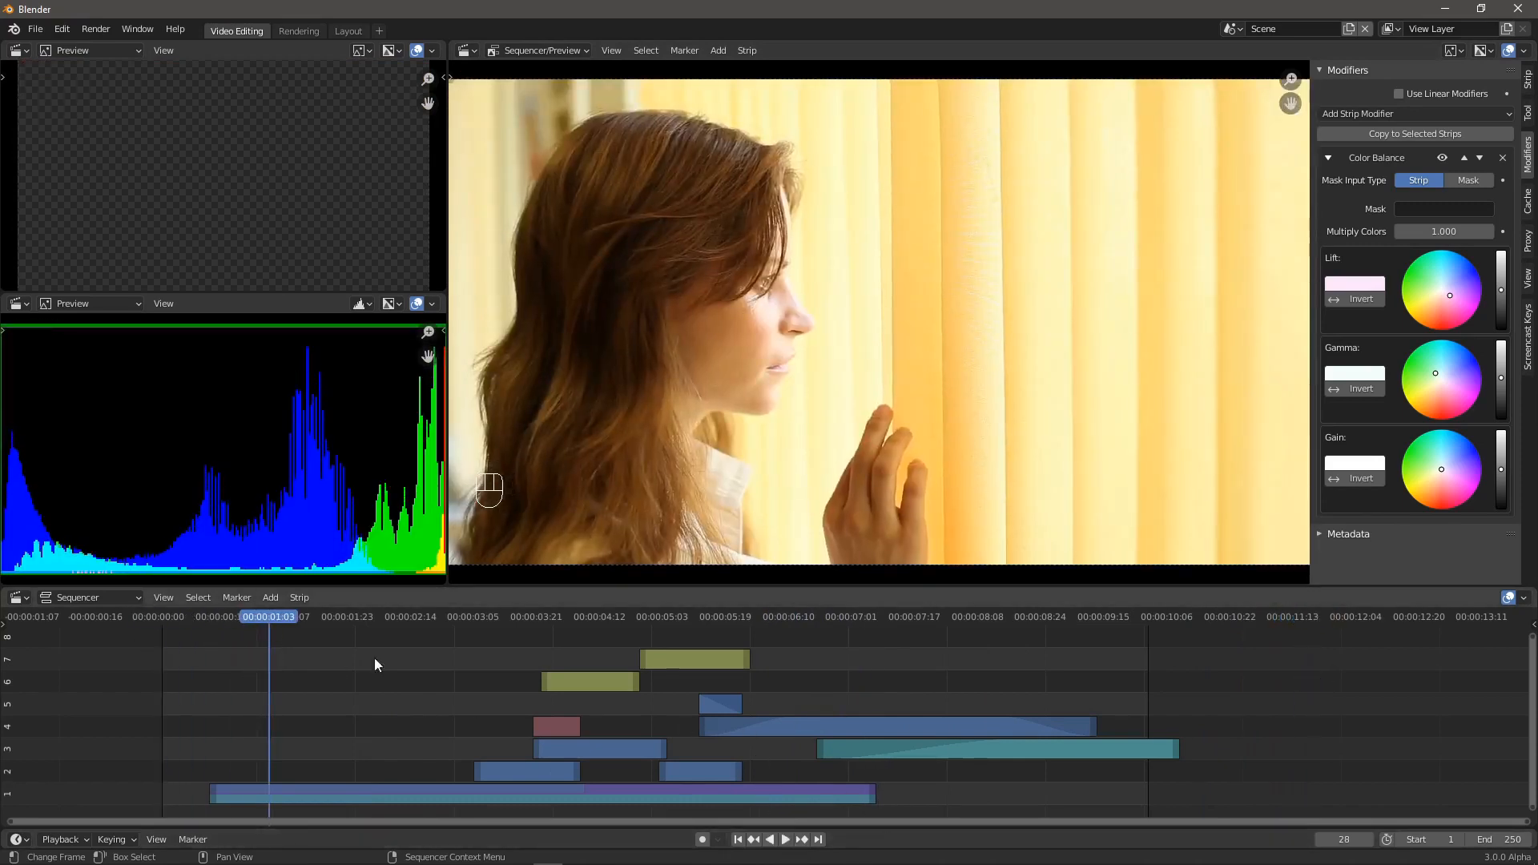
# - Move the playhead to frame 283 and slide the long channel 4 movie strip later so it spans the playhead
pyautogui.moveTo(248, 666); pyautogui.dragTo(1267, 679)
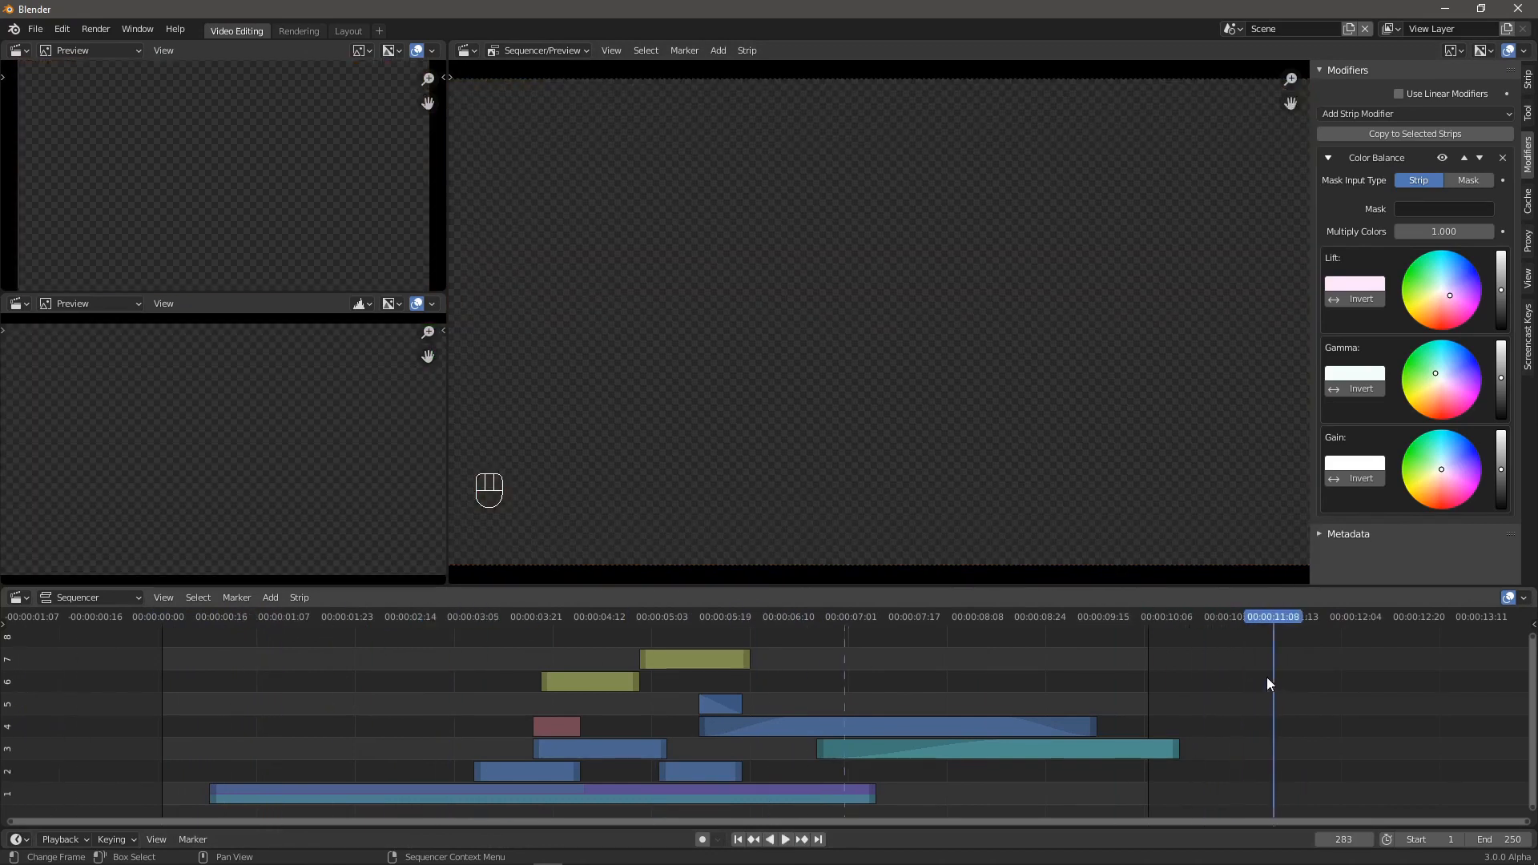
pyautogui.moveTo(1016, 732); pyautogui.dragTo(1354, 722)
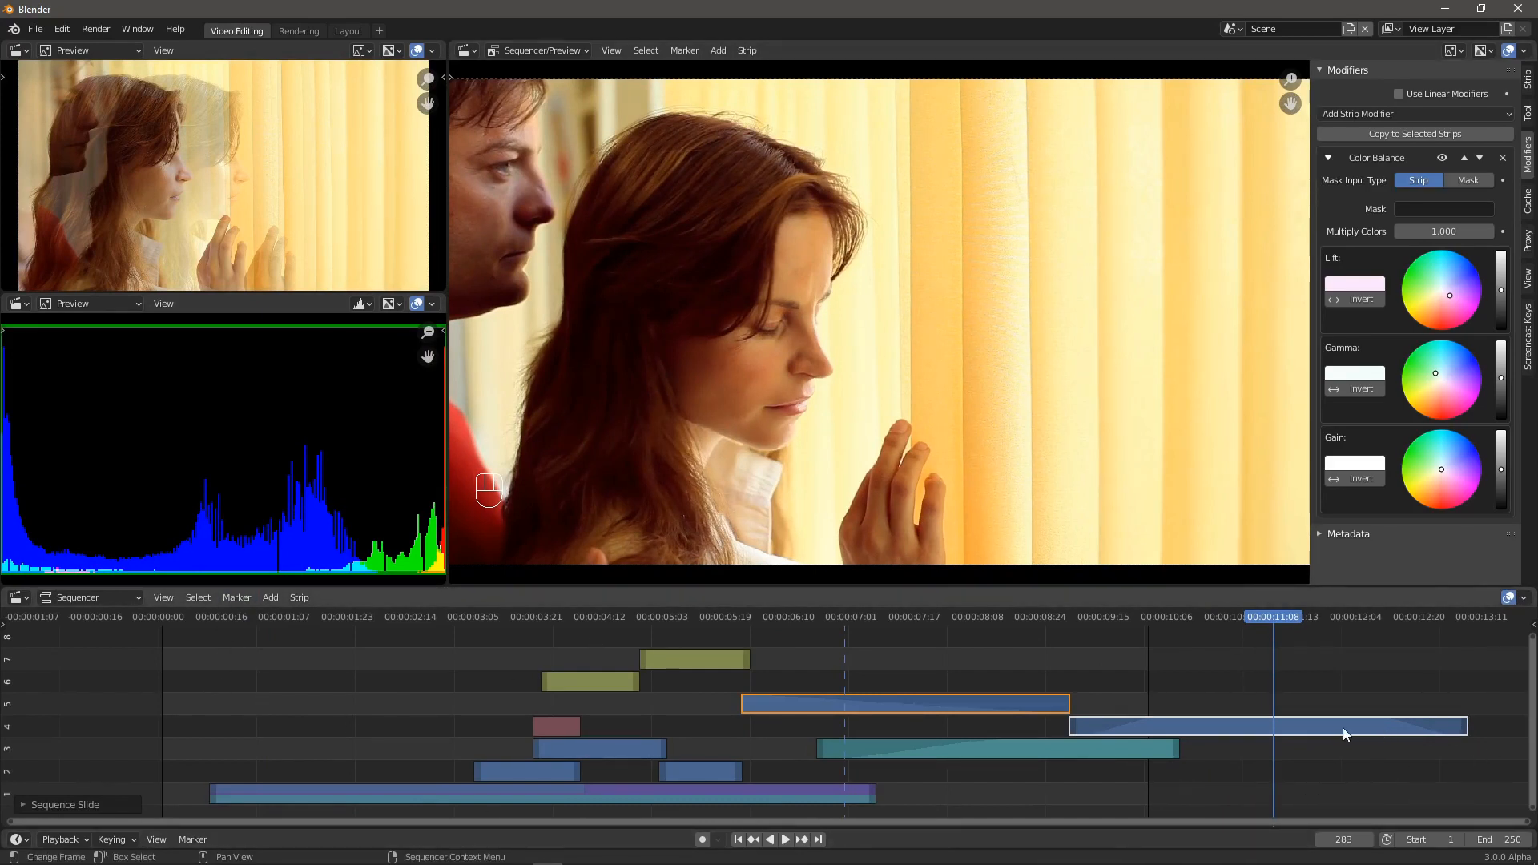
# - Select all strips, set the scene's frame range to the strips, and move the playhead to frame 280
pyautogui.click(198, 599)
pyautogui.click(210, 620)
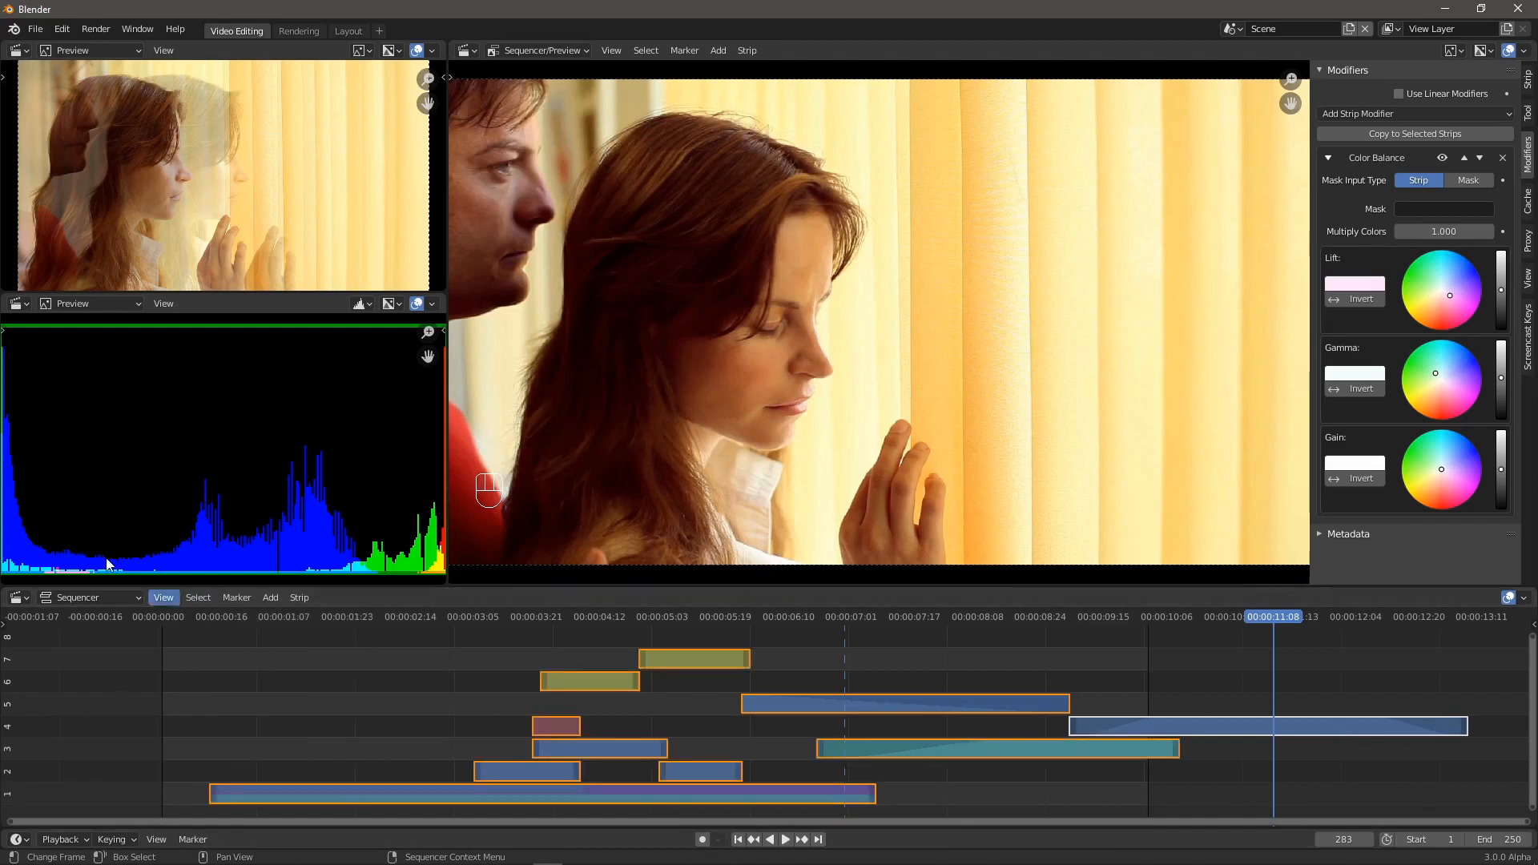
pyautogui.click(163, 599)
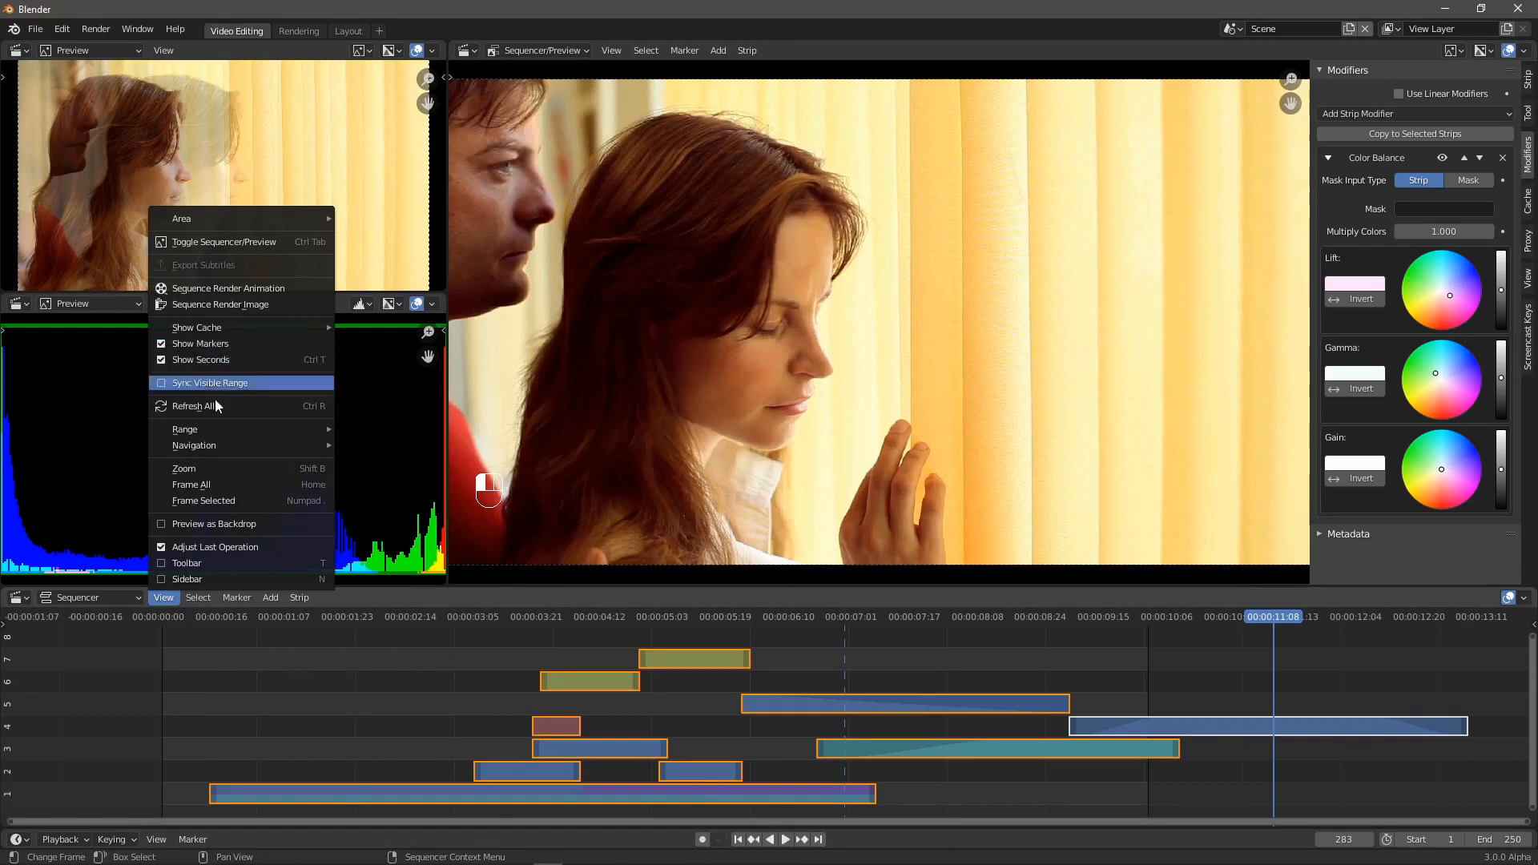
pyautogui.moveTo(226, 430)
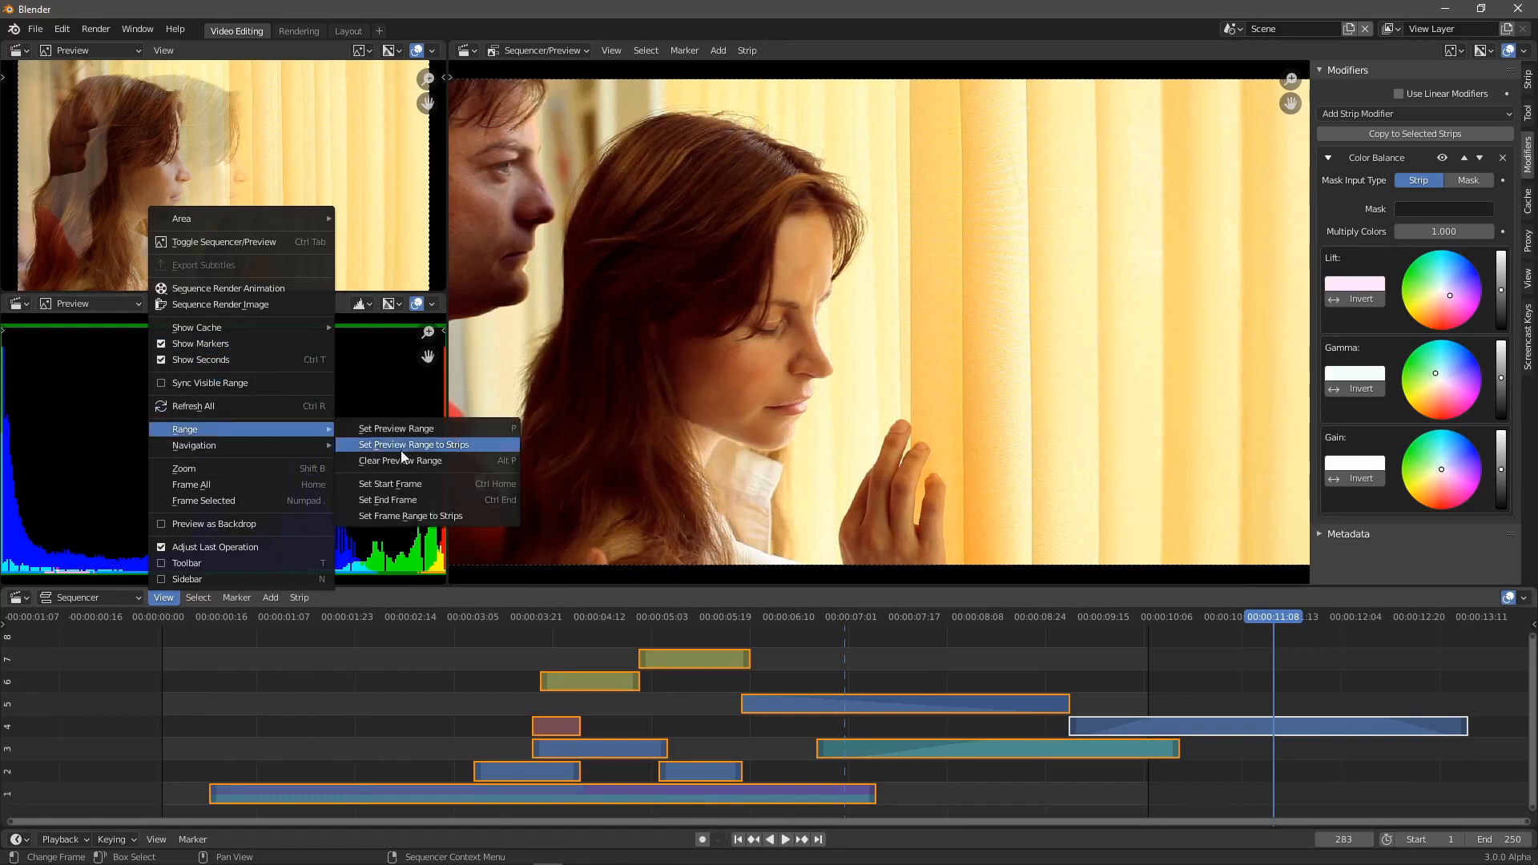
pyautogui.click(444, 518)
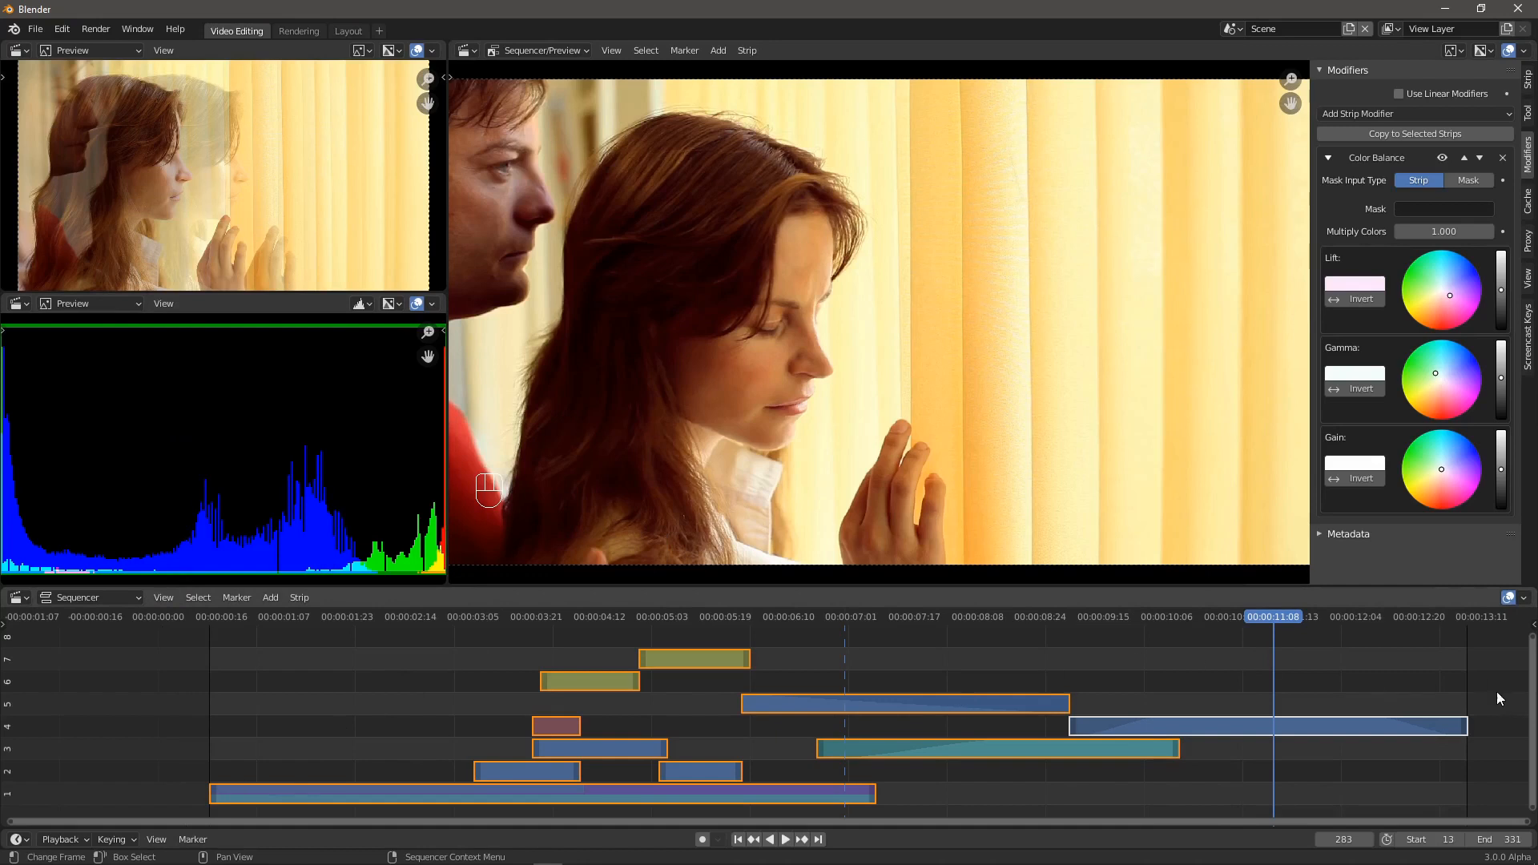
pyautogui.click(1266, 624)
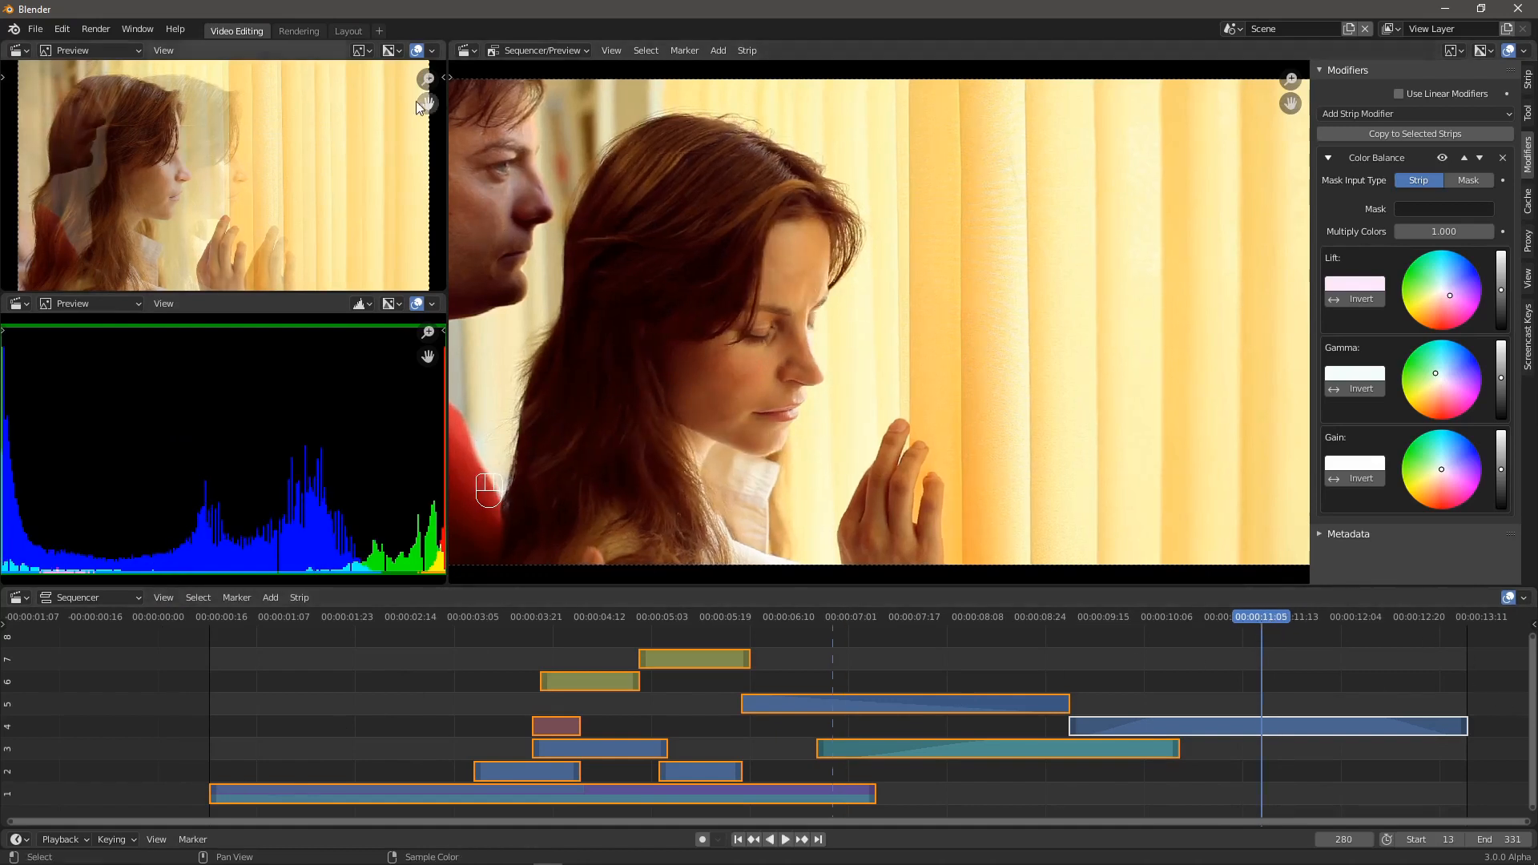
# - Switch to the Rendering workspace and set the output file format to FFmpeg Video
pyautogui.click(299, 31)
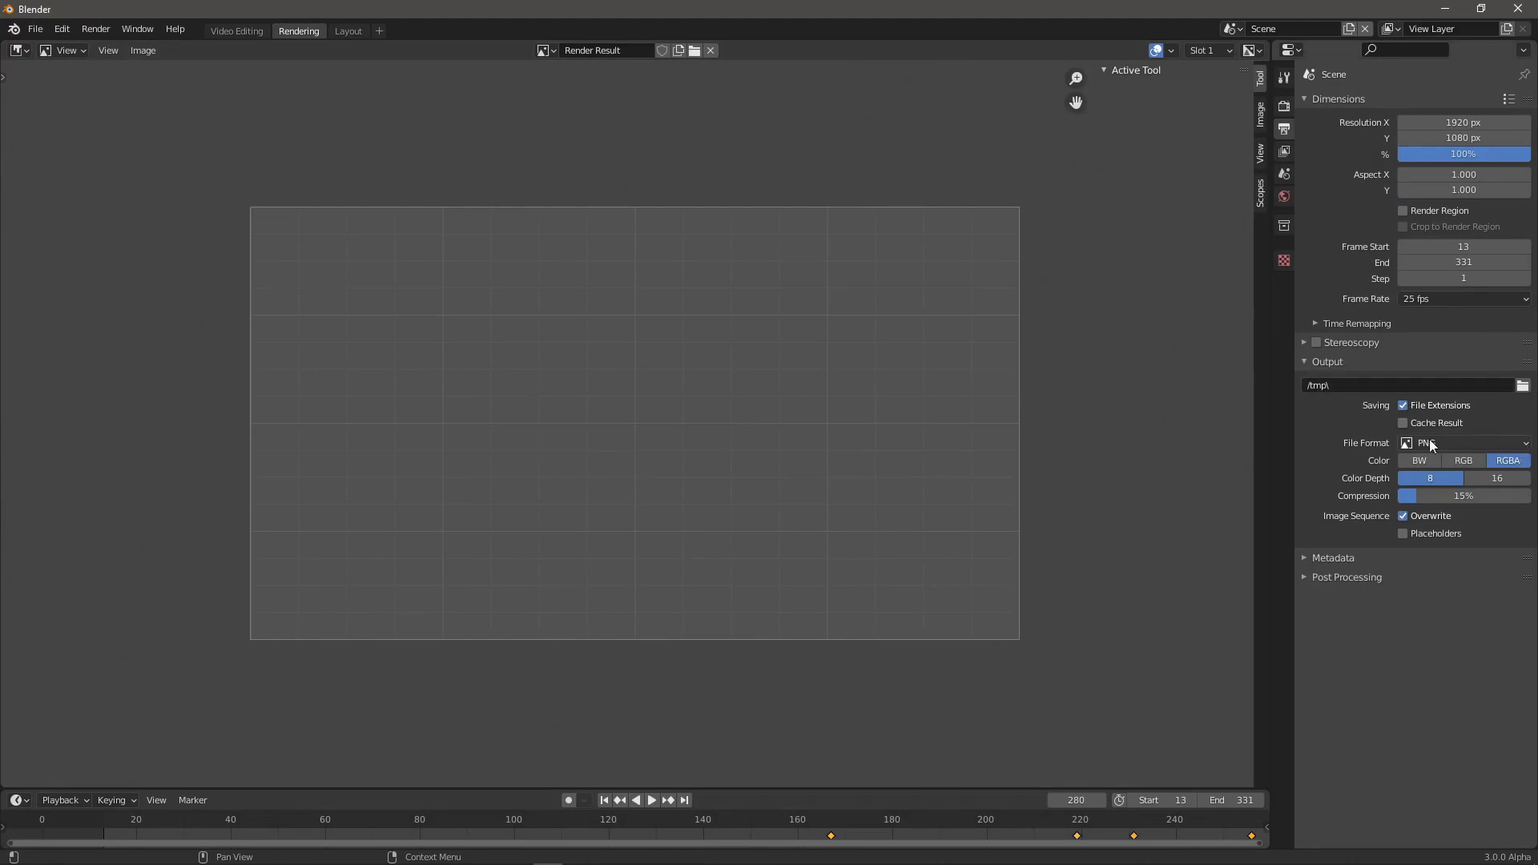
pyautogui.click(1524, 445)
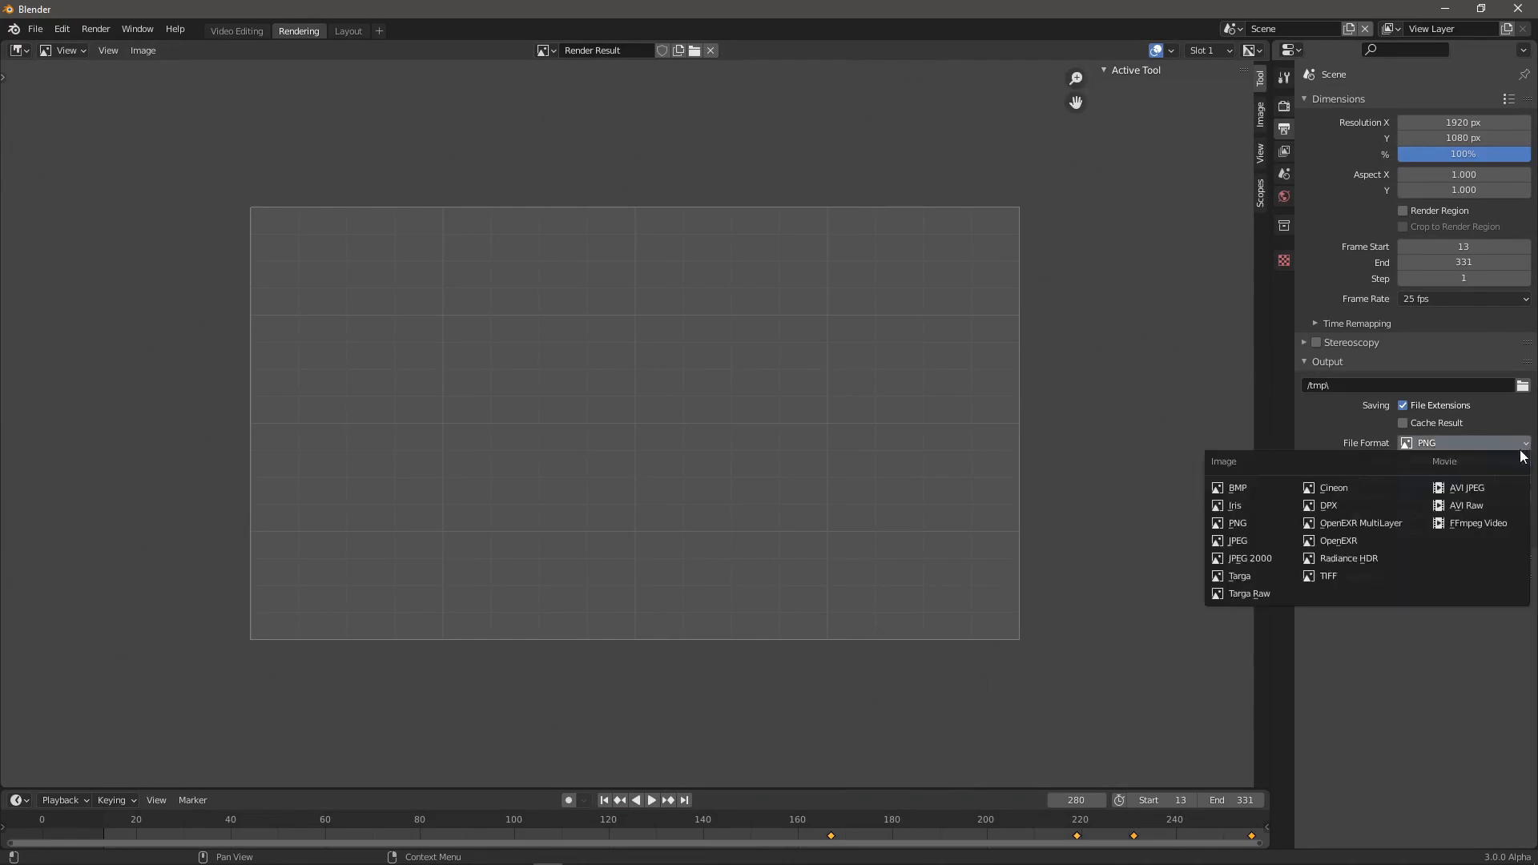
pyautogui.click(1474, 523)
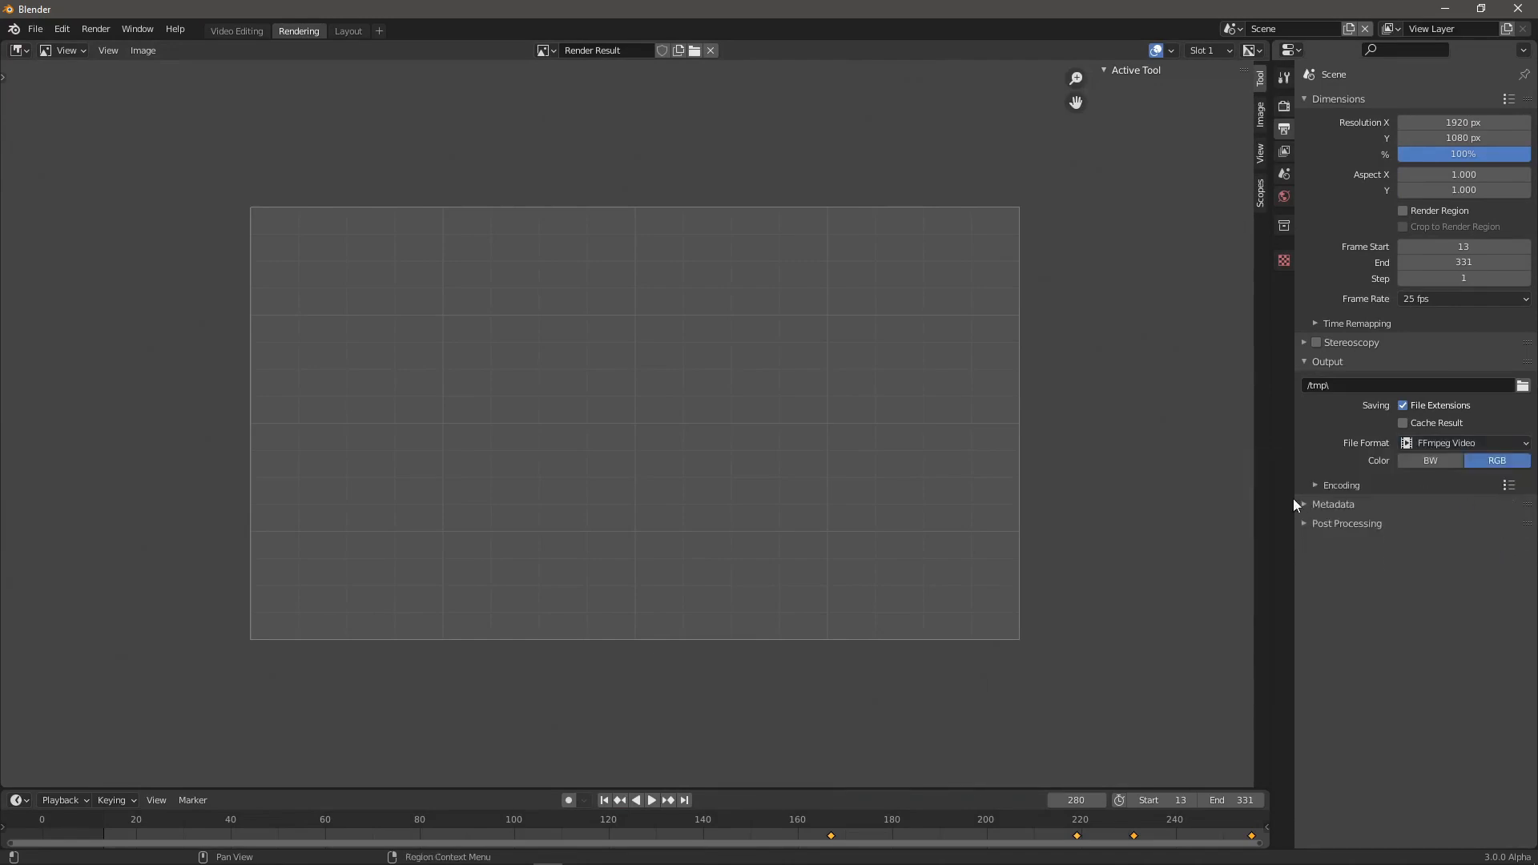
# - Apply the H264 in MP4 encoding preset and set the audio codec to AC3
pyautogui.click(1316, 485)
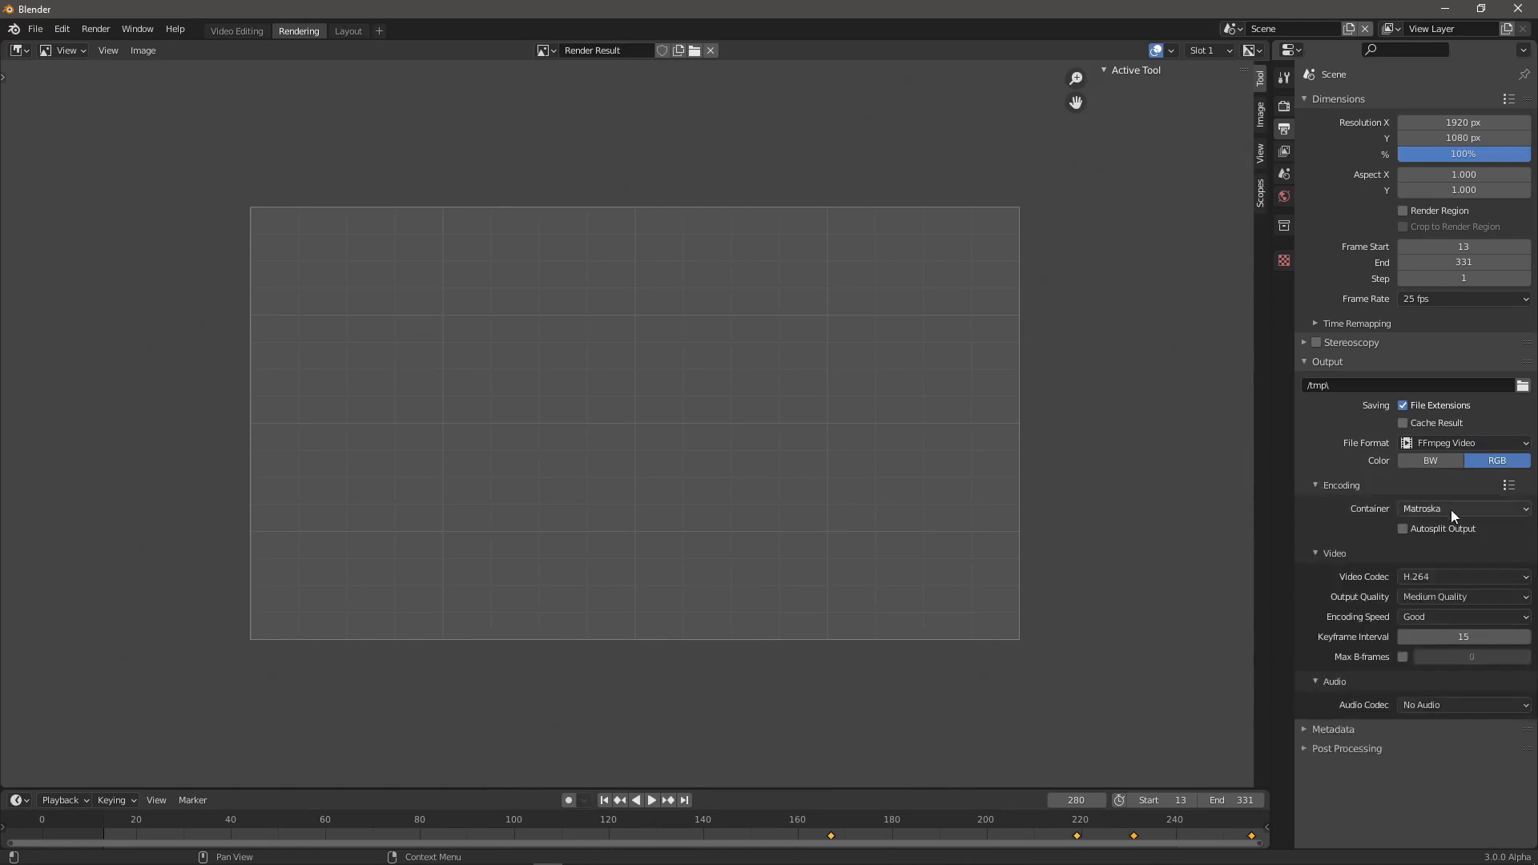
pyautogui.click(1509, 486)
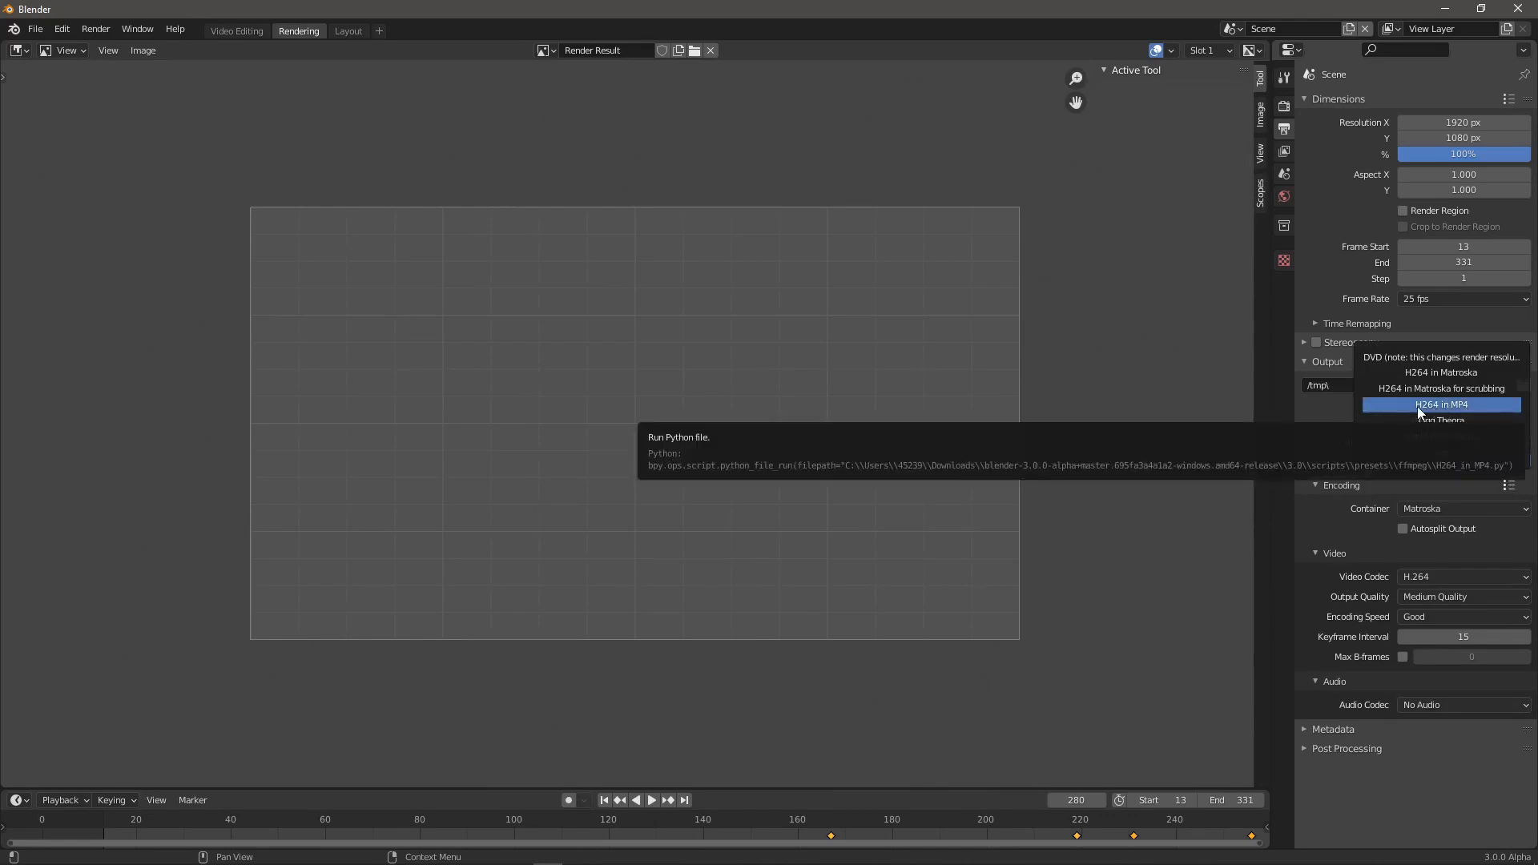
pyautogui.click(1474, 406)
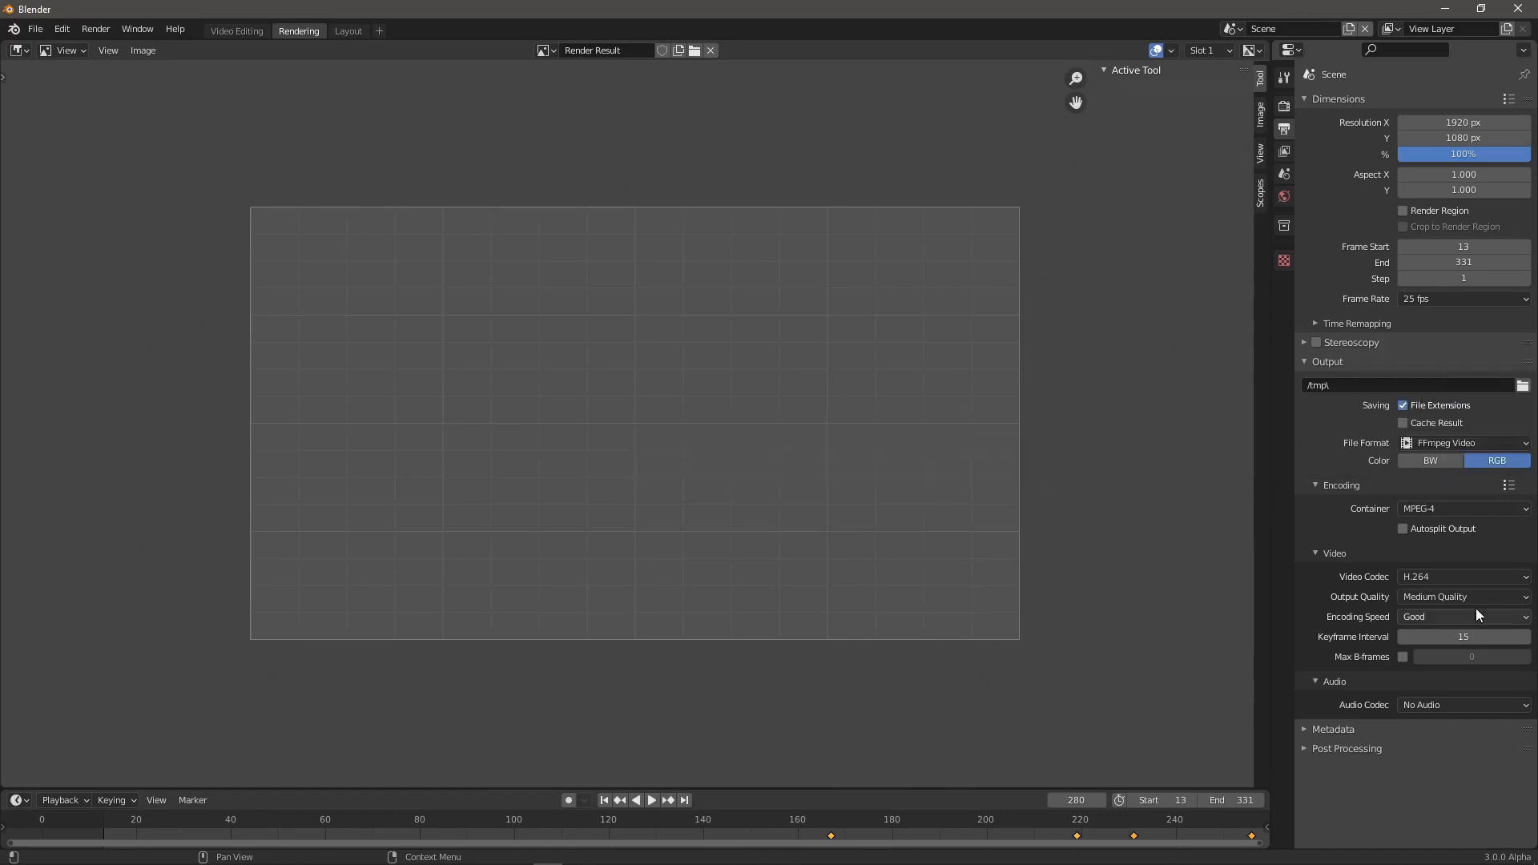
pyautogui.click(1520, 705)
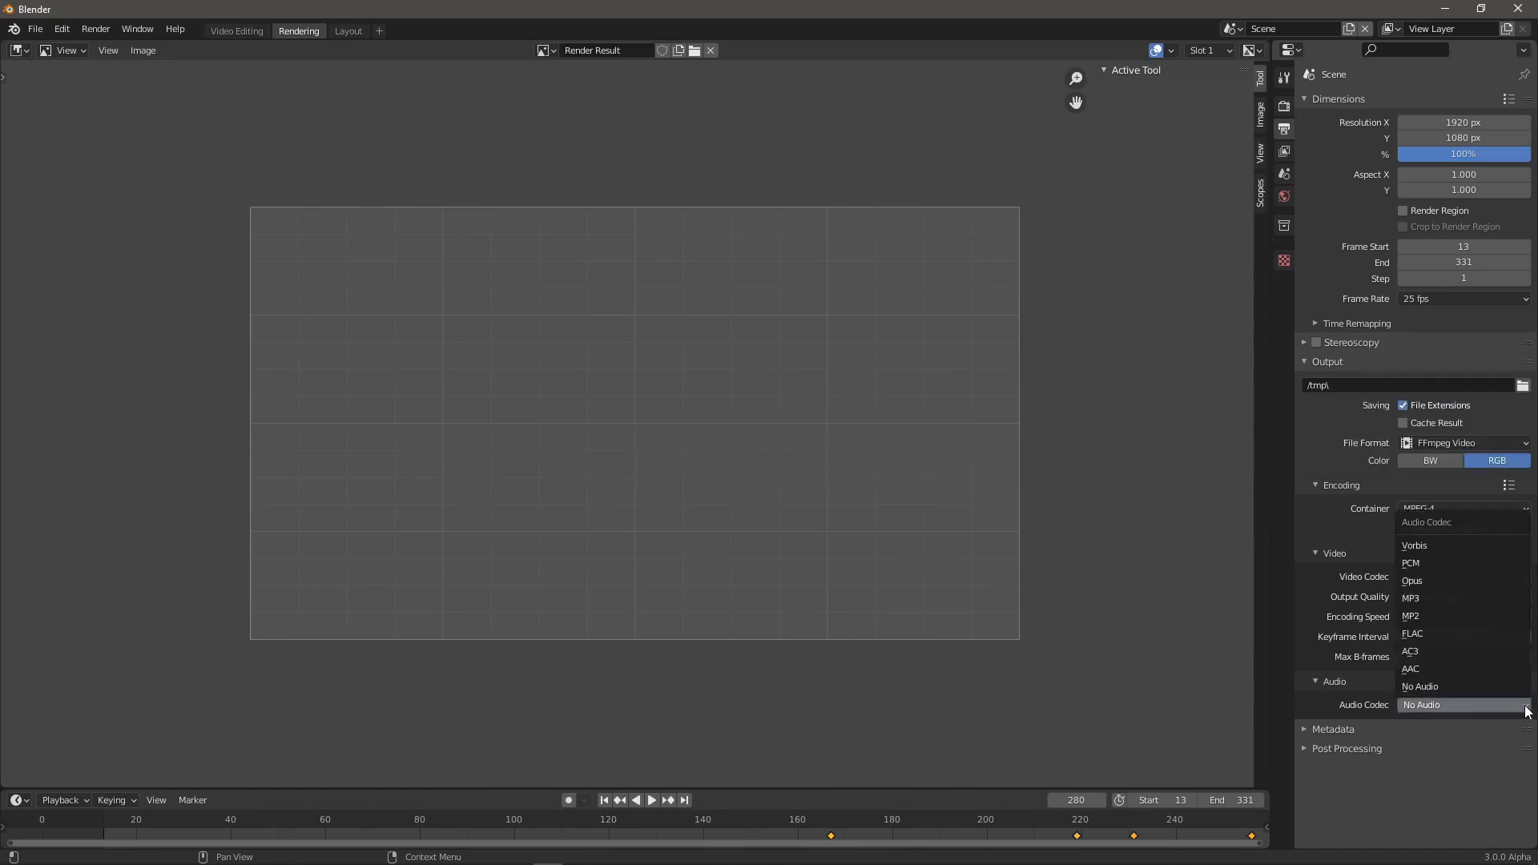
pyautogui.click(1441, 650)
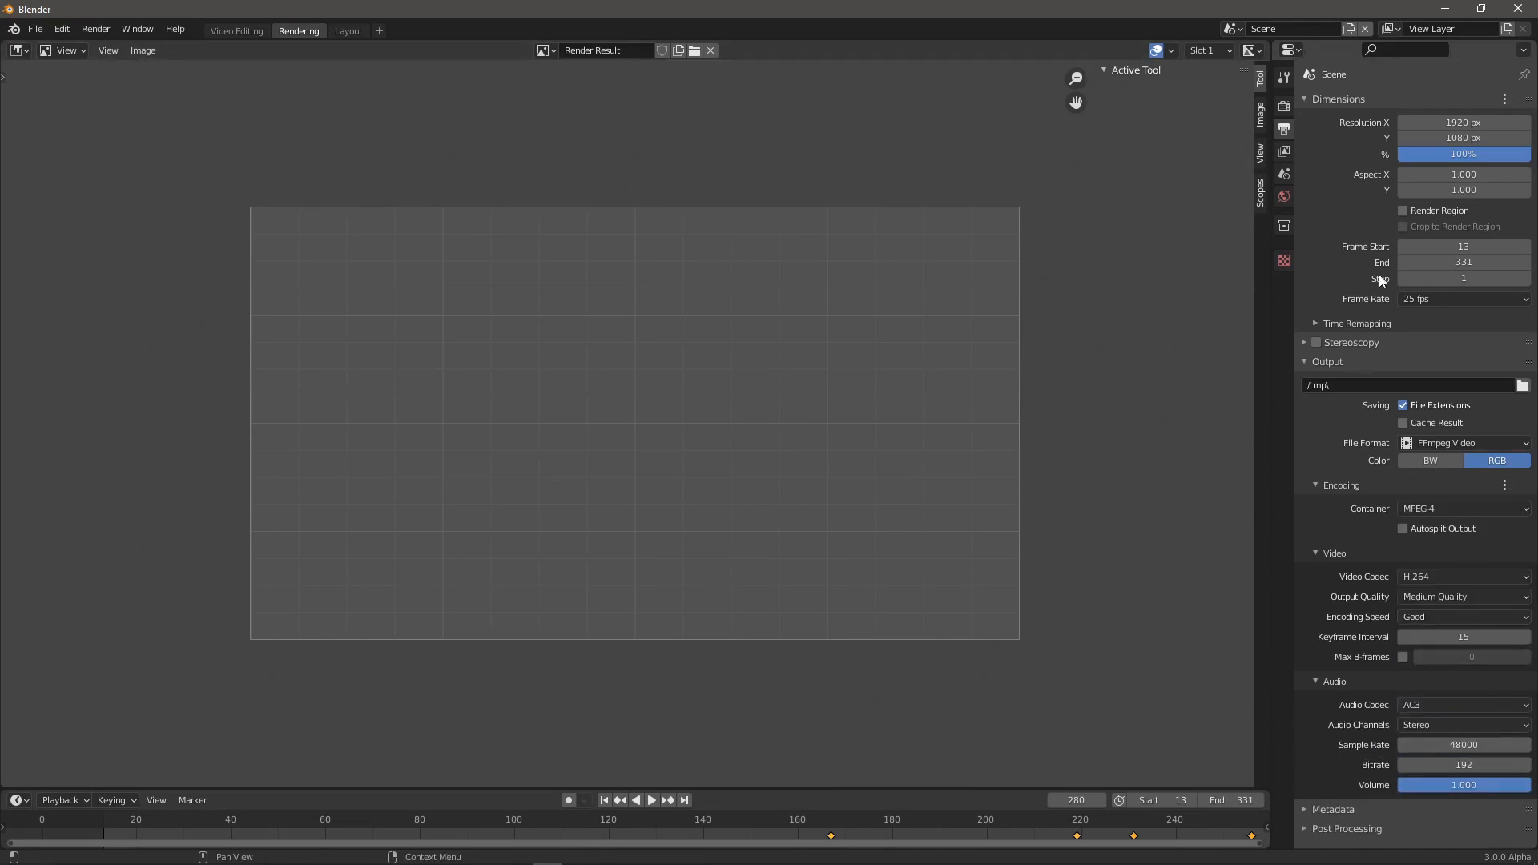
# - Show the Color Management settings in the render properties to check the view transform
pyautogui.click(1284, 108)
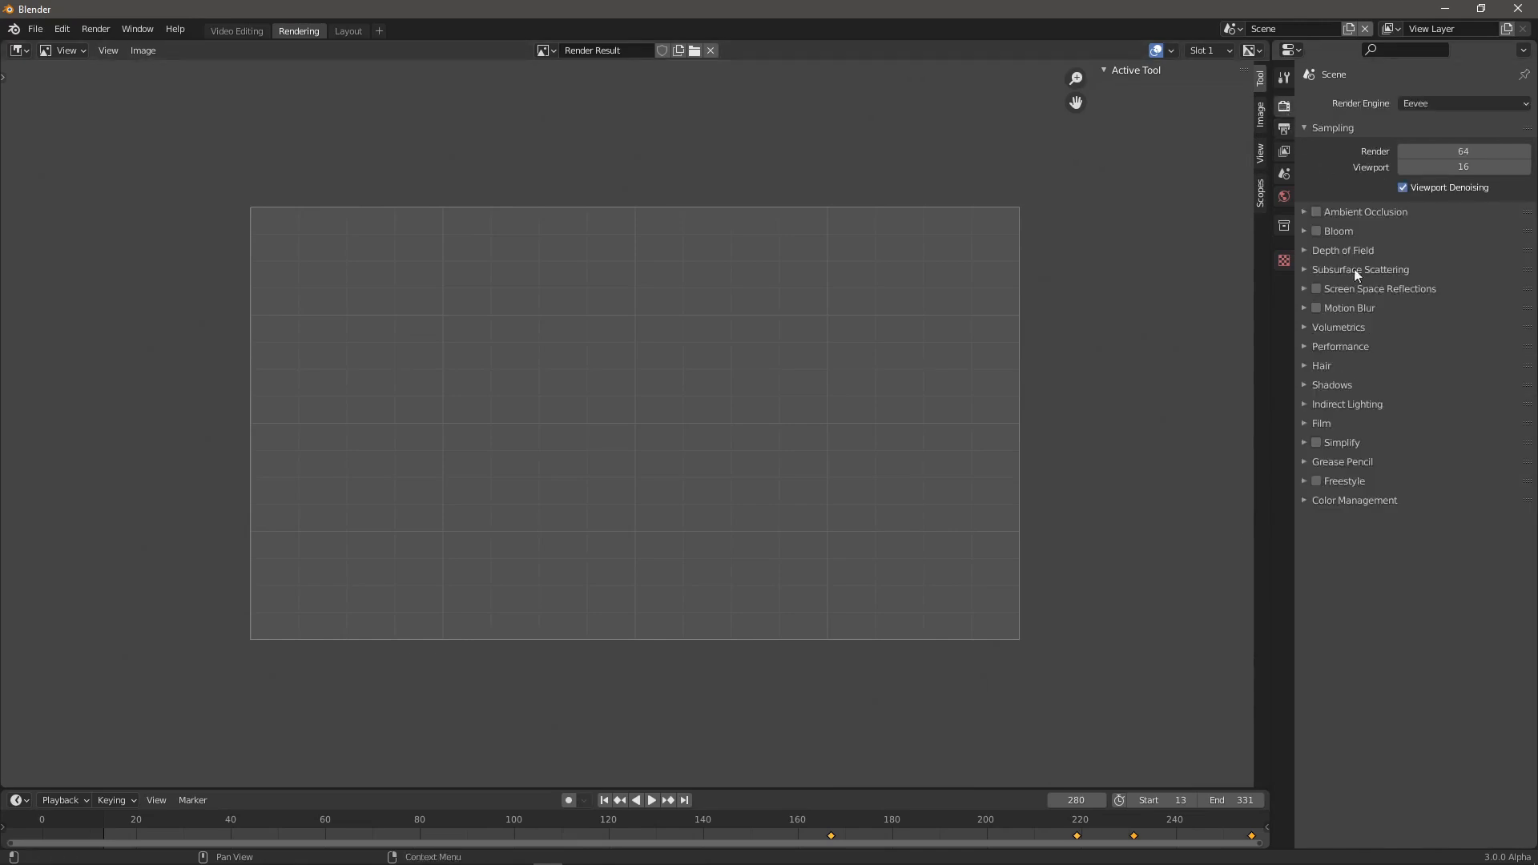
pyautogui.click(1303, 500)
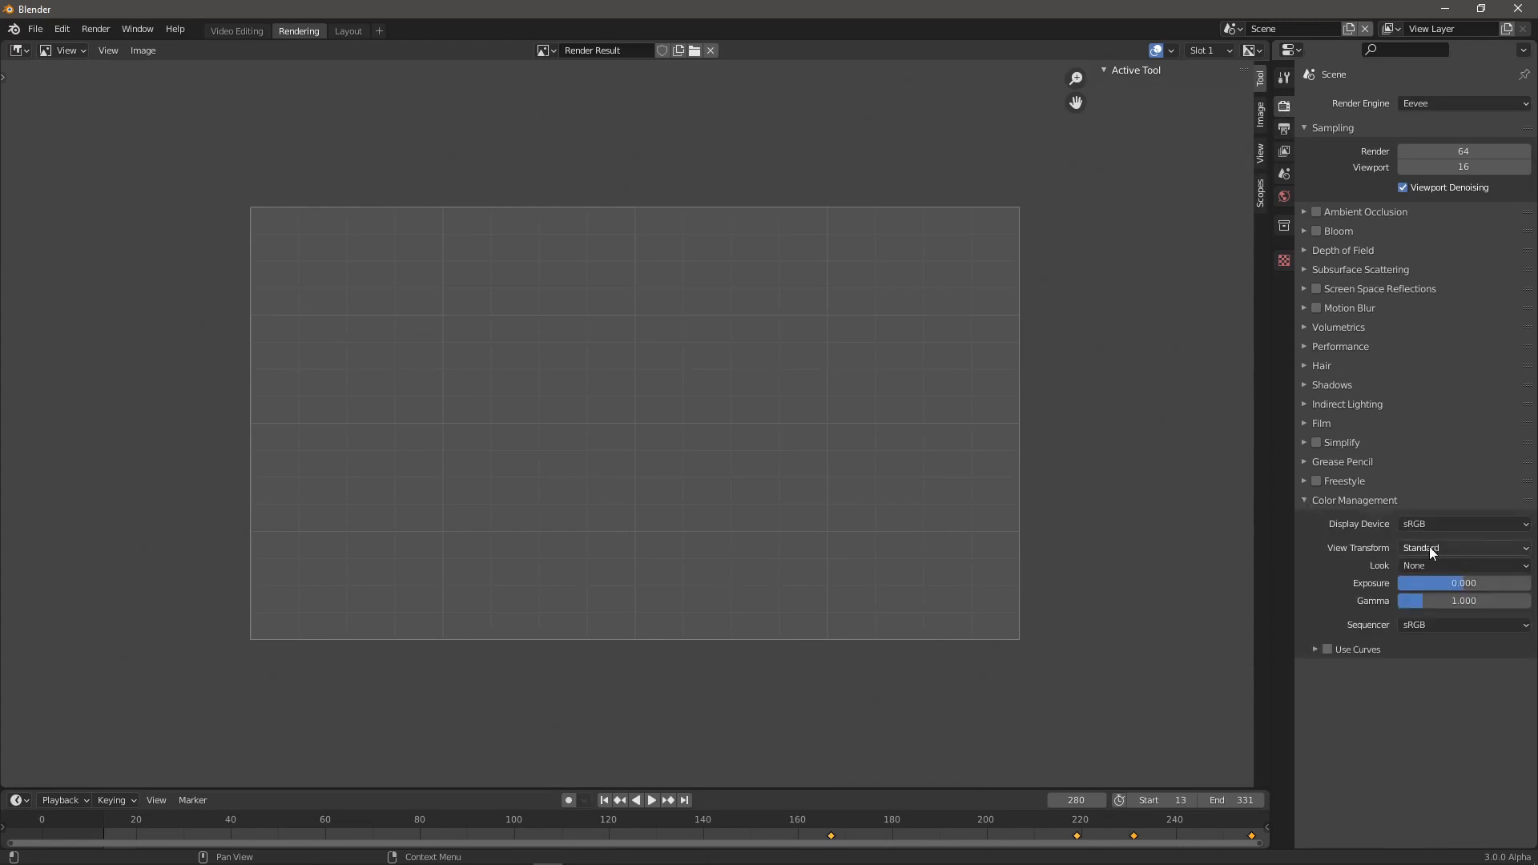
# - Look through the available view transforms in the scene's color management and set the view transform to Standard
pyautogui.click(1525, 553)
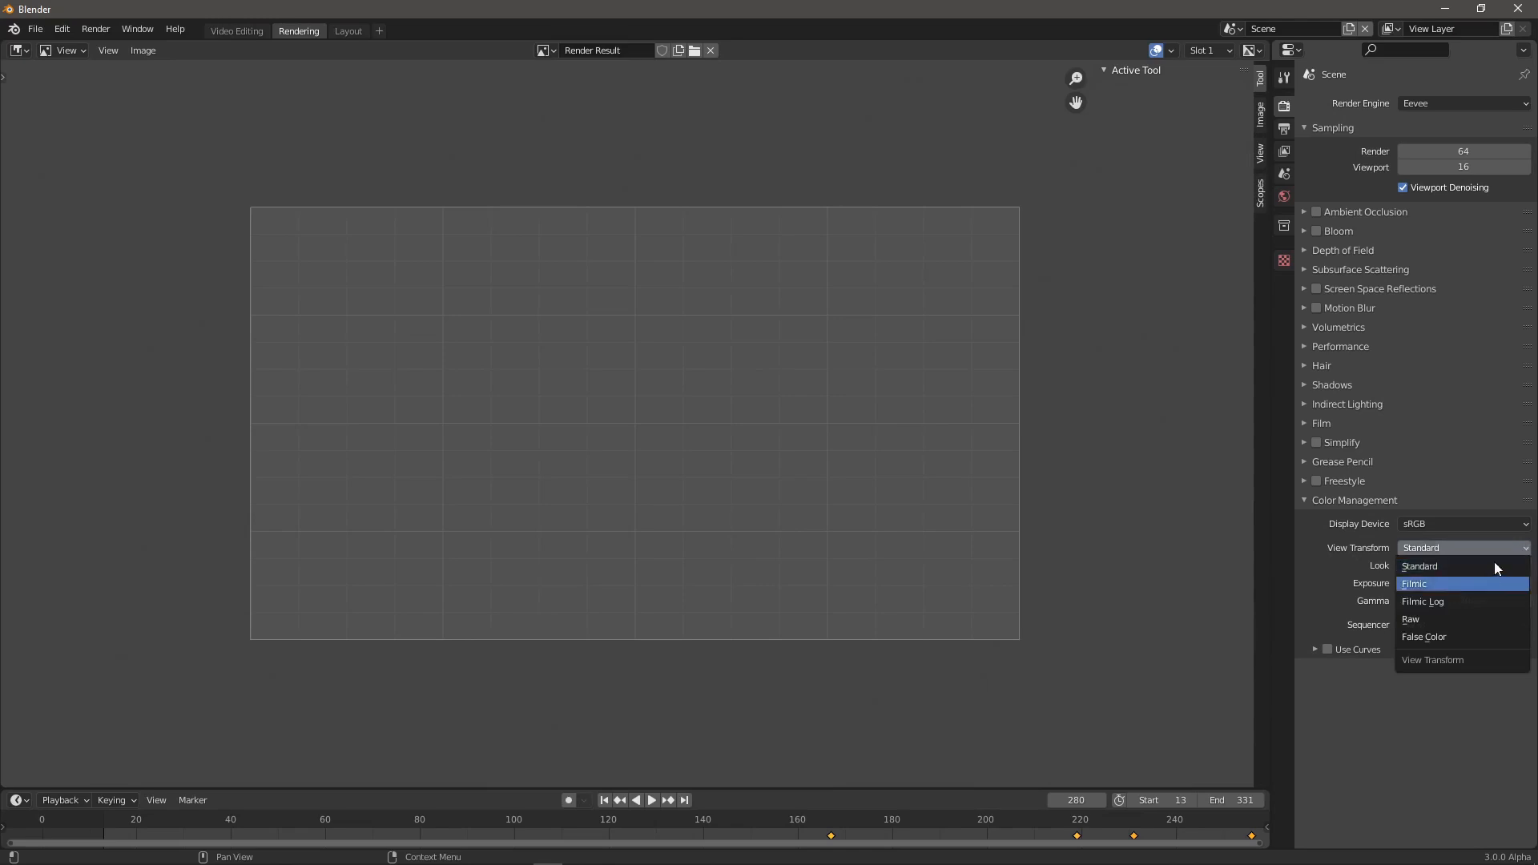
pyautogui.click(1487, 577)
pyautogui.click(1519, 553)
pyautogui.click(1498, 565)
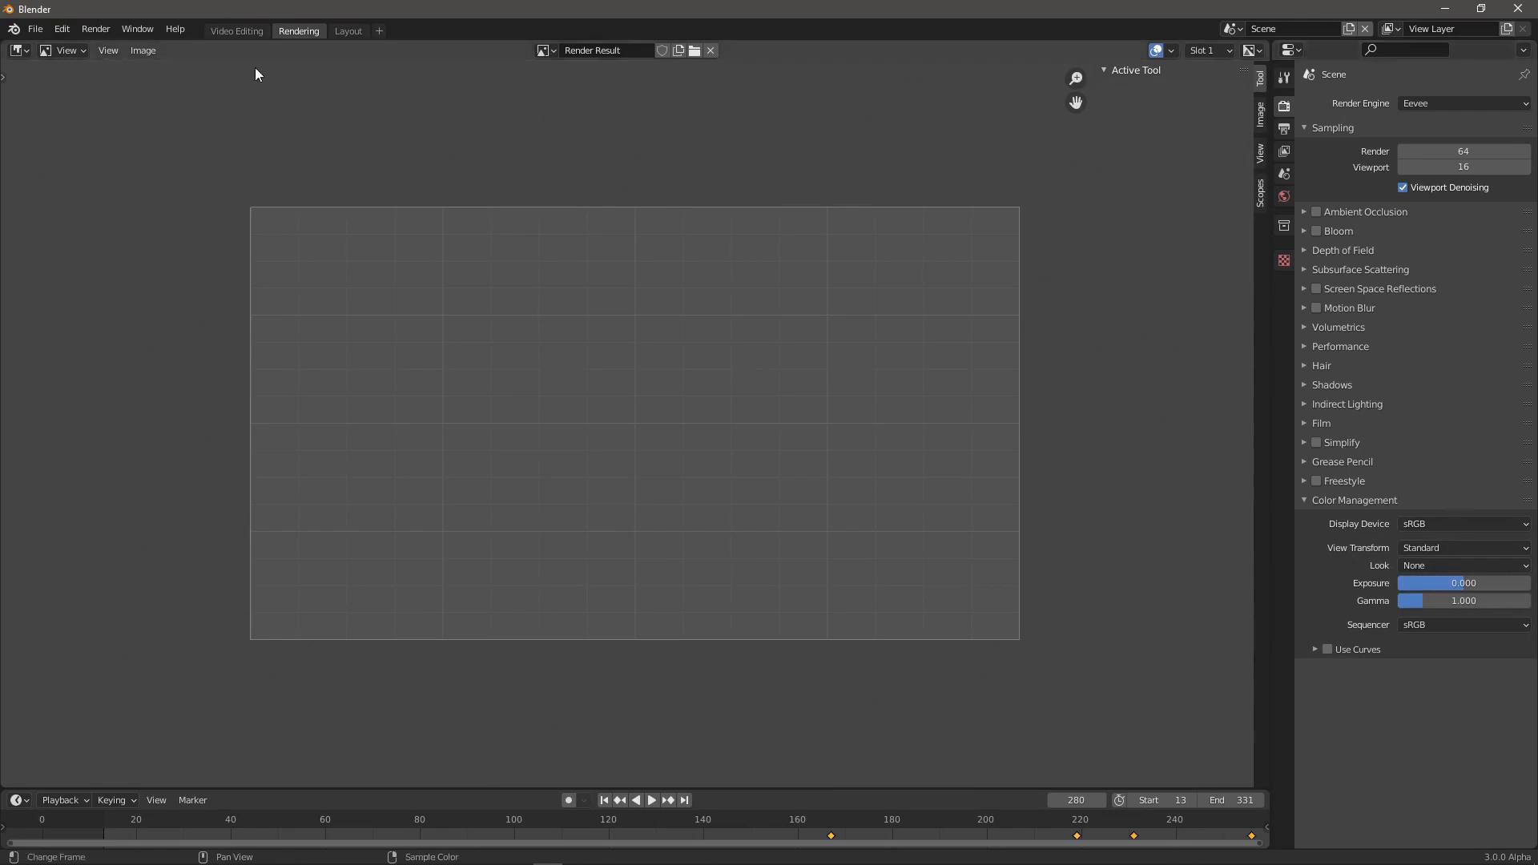
# - Return to the Video Editing workspace, run Sequence Render Animation from the sequencer, and close the render window
pyautogui.click(239, 31)
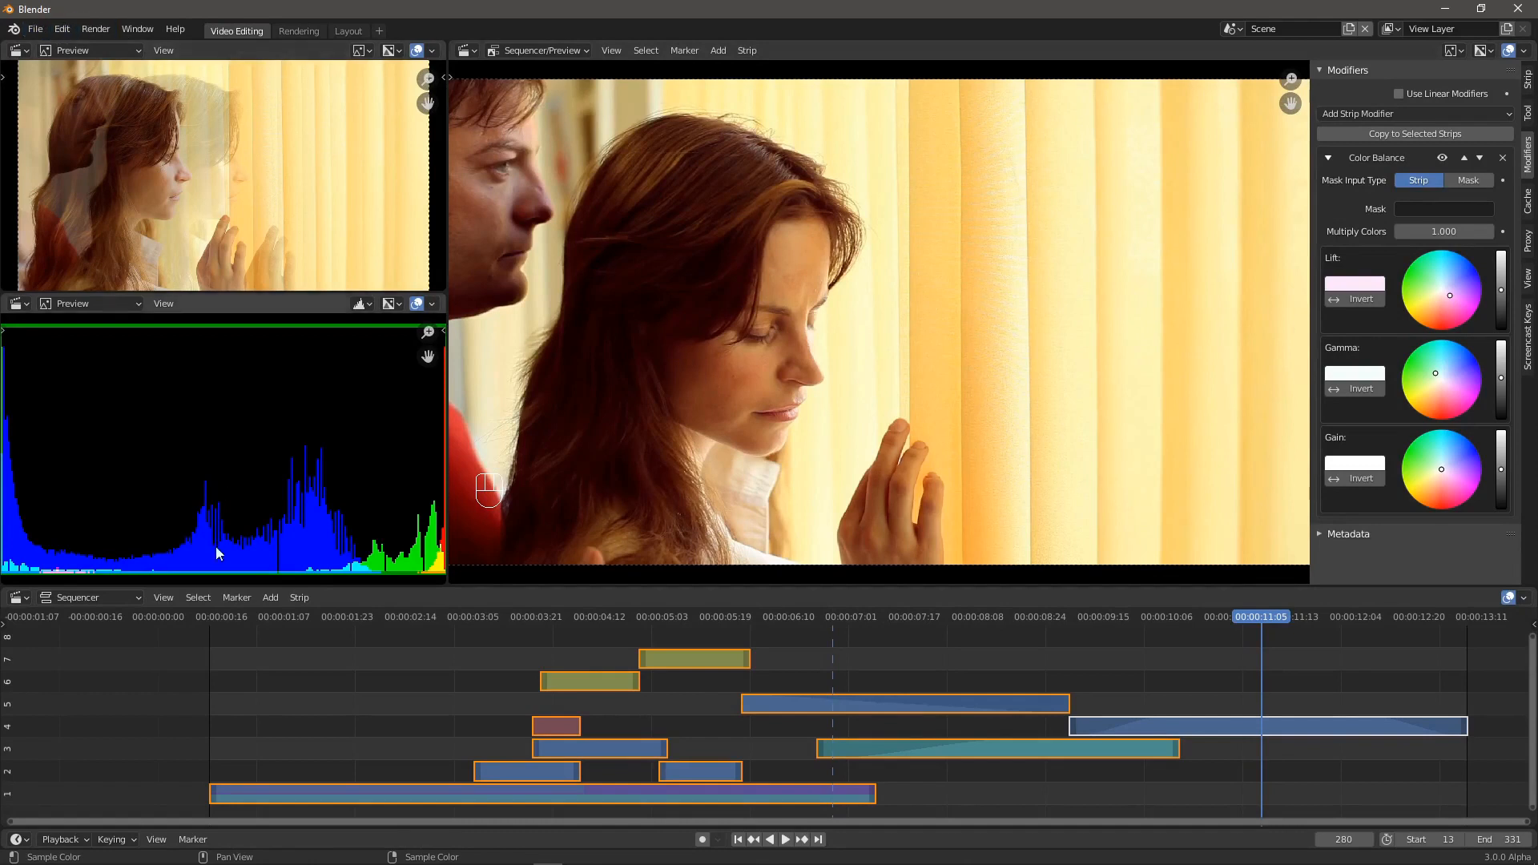
pyautogui.click(167, 598)
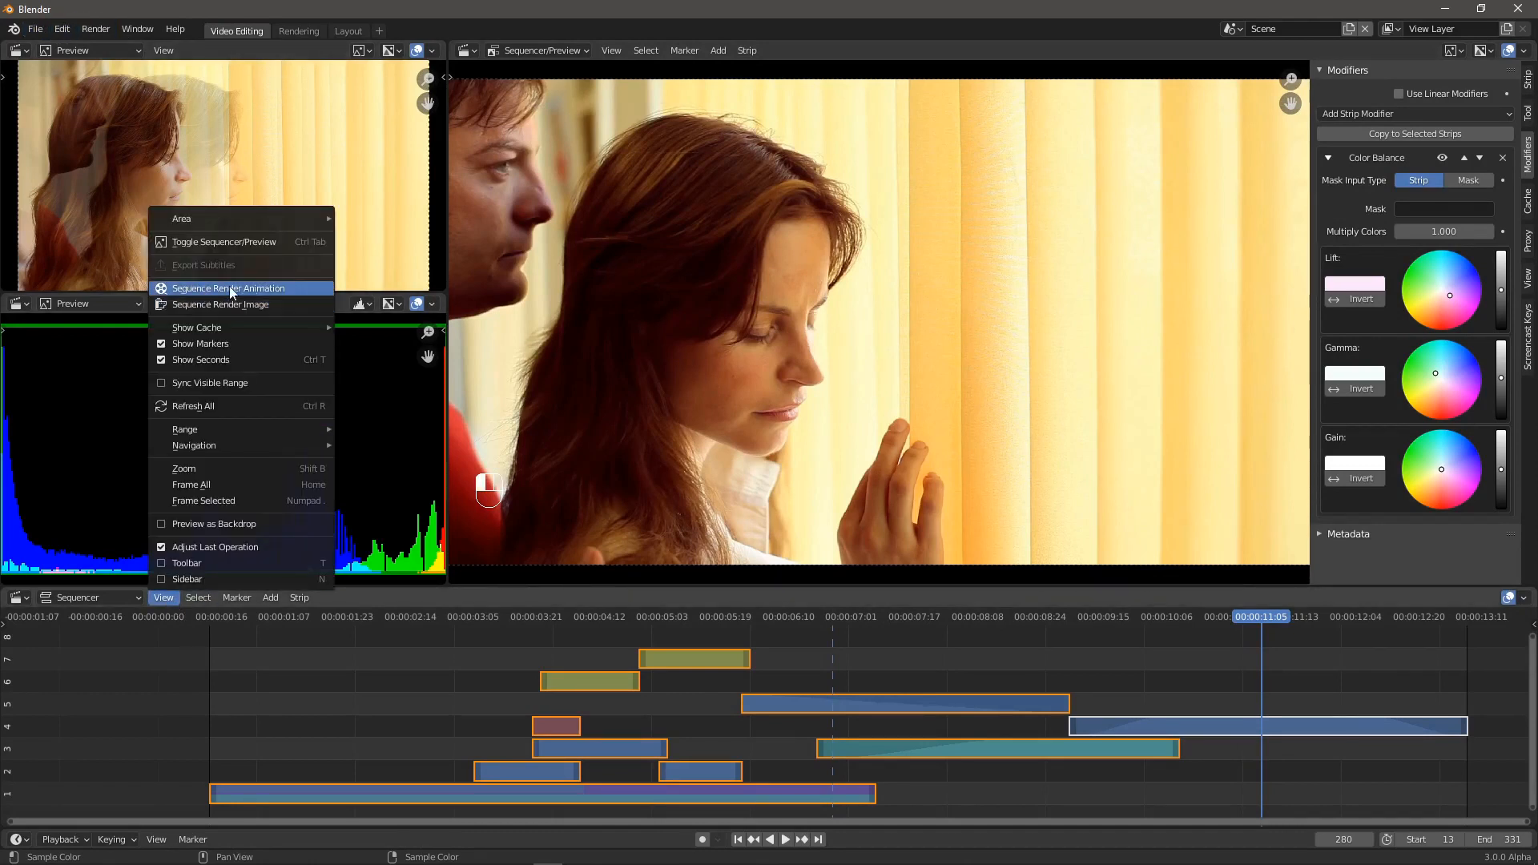
pyautogui.click(258, 289)
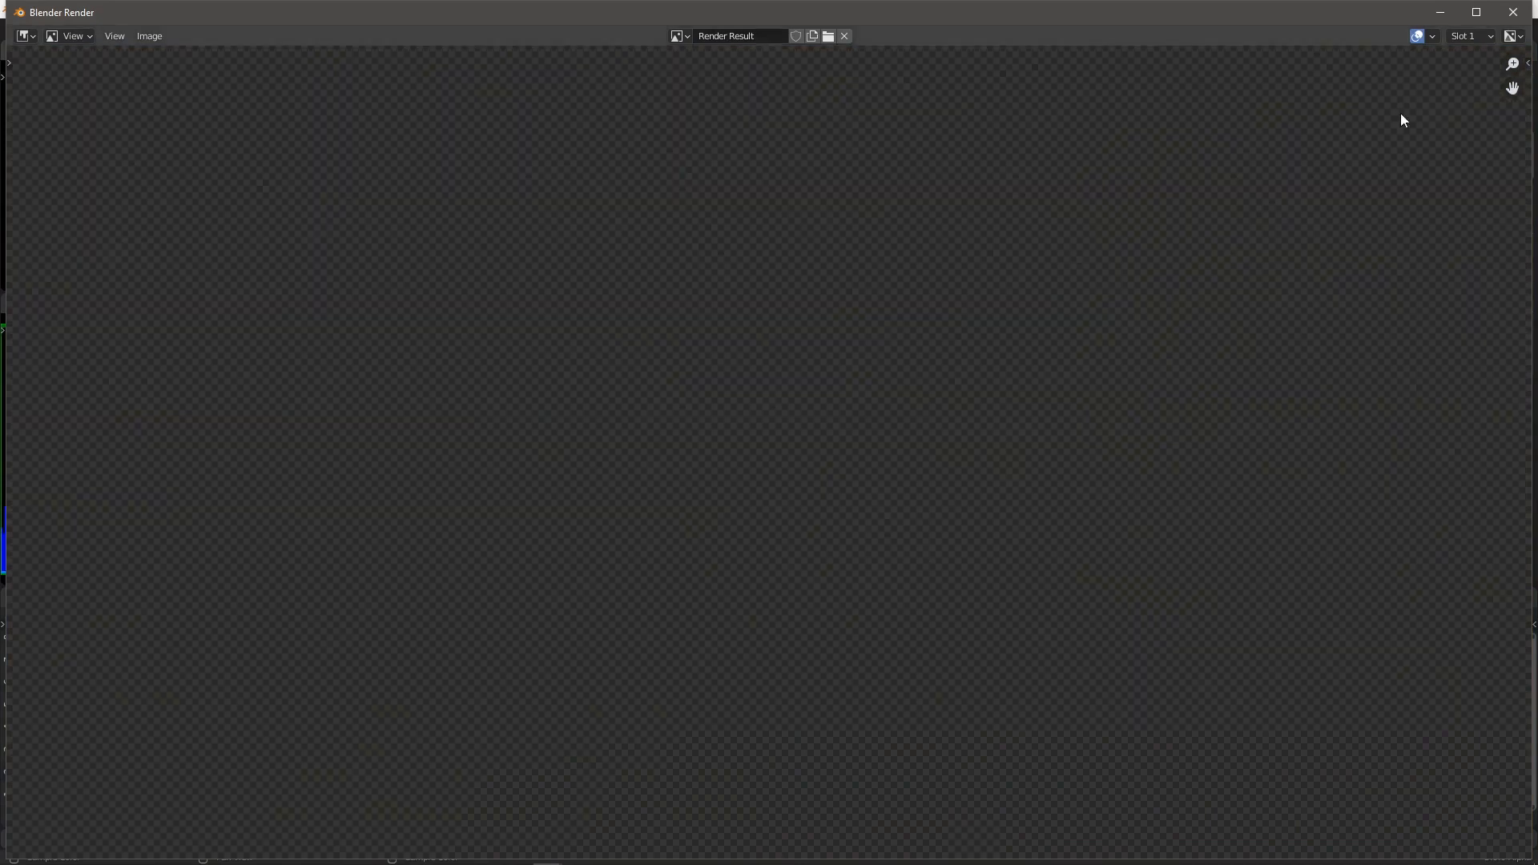
pyautogui.click(1514, 13)
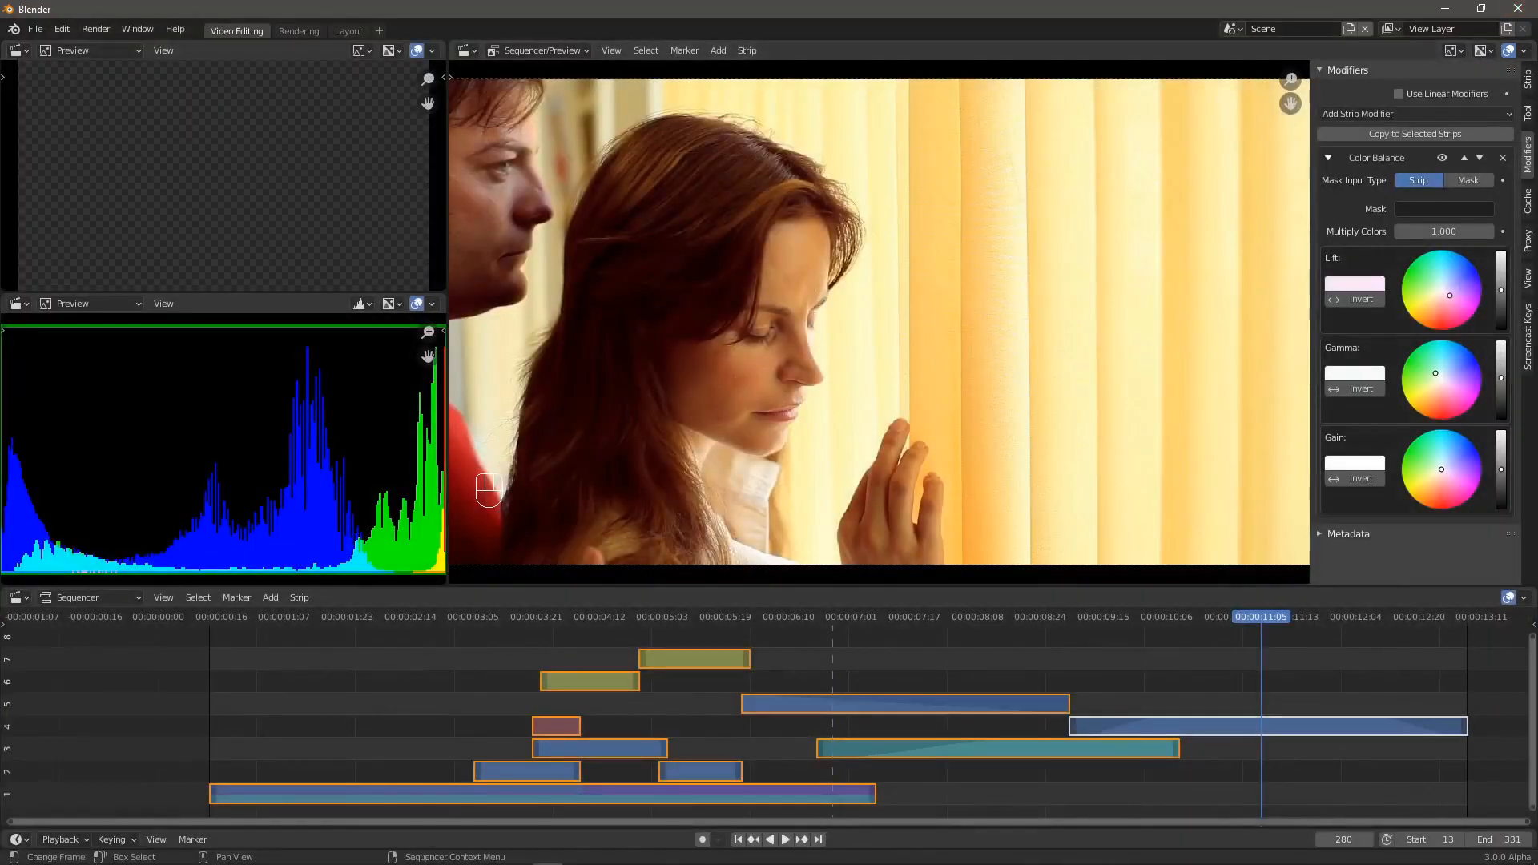